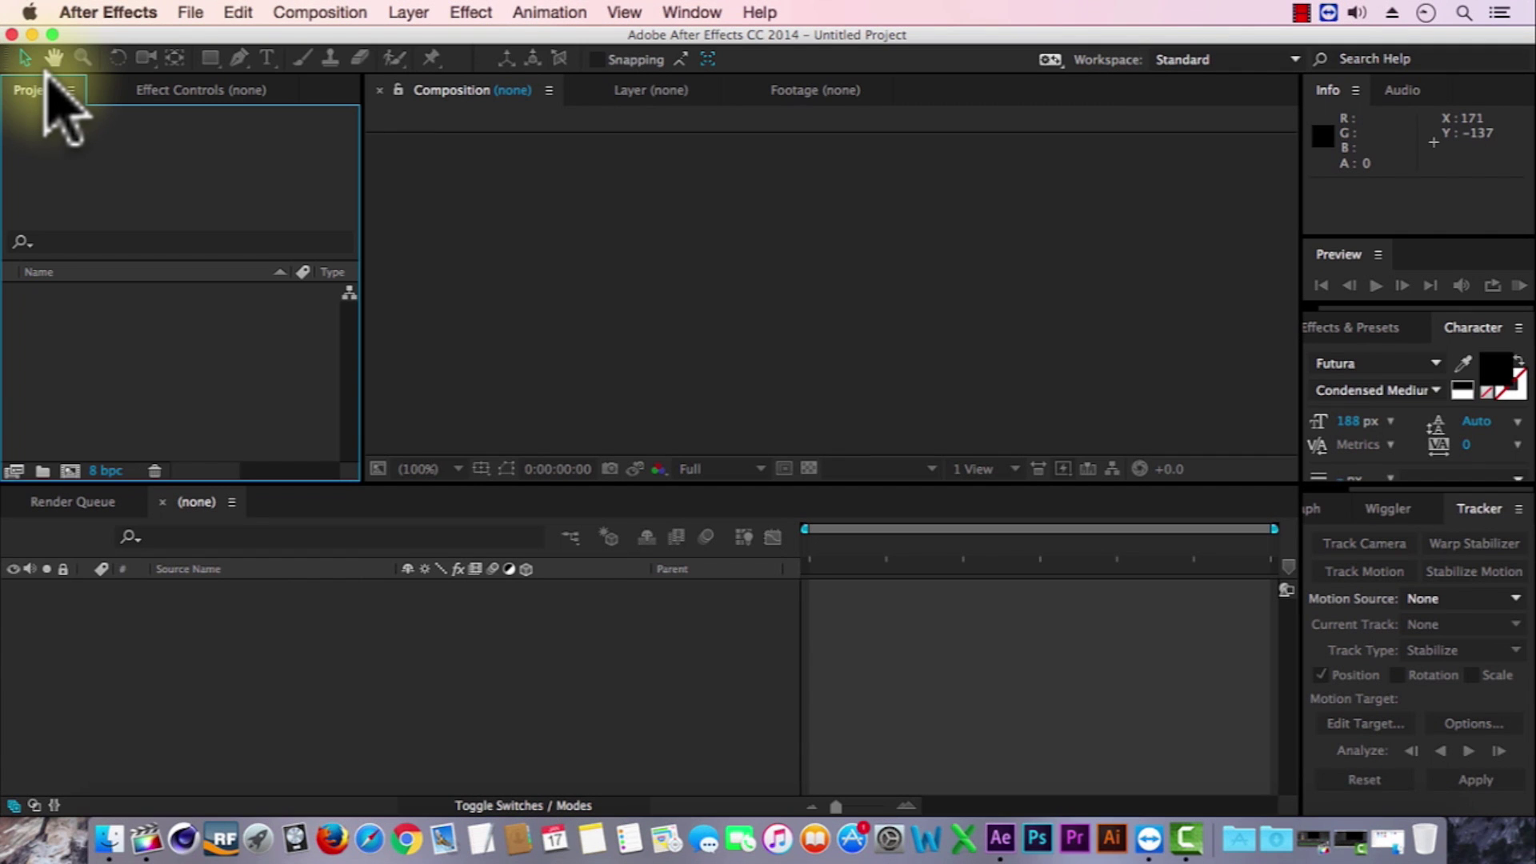
# Import Kids Don.mp4 from the Compilation folder and create a composition from that clip.
pyautogui.rightClick(157, 360)
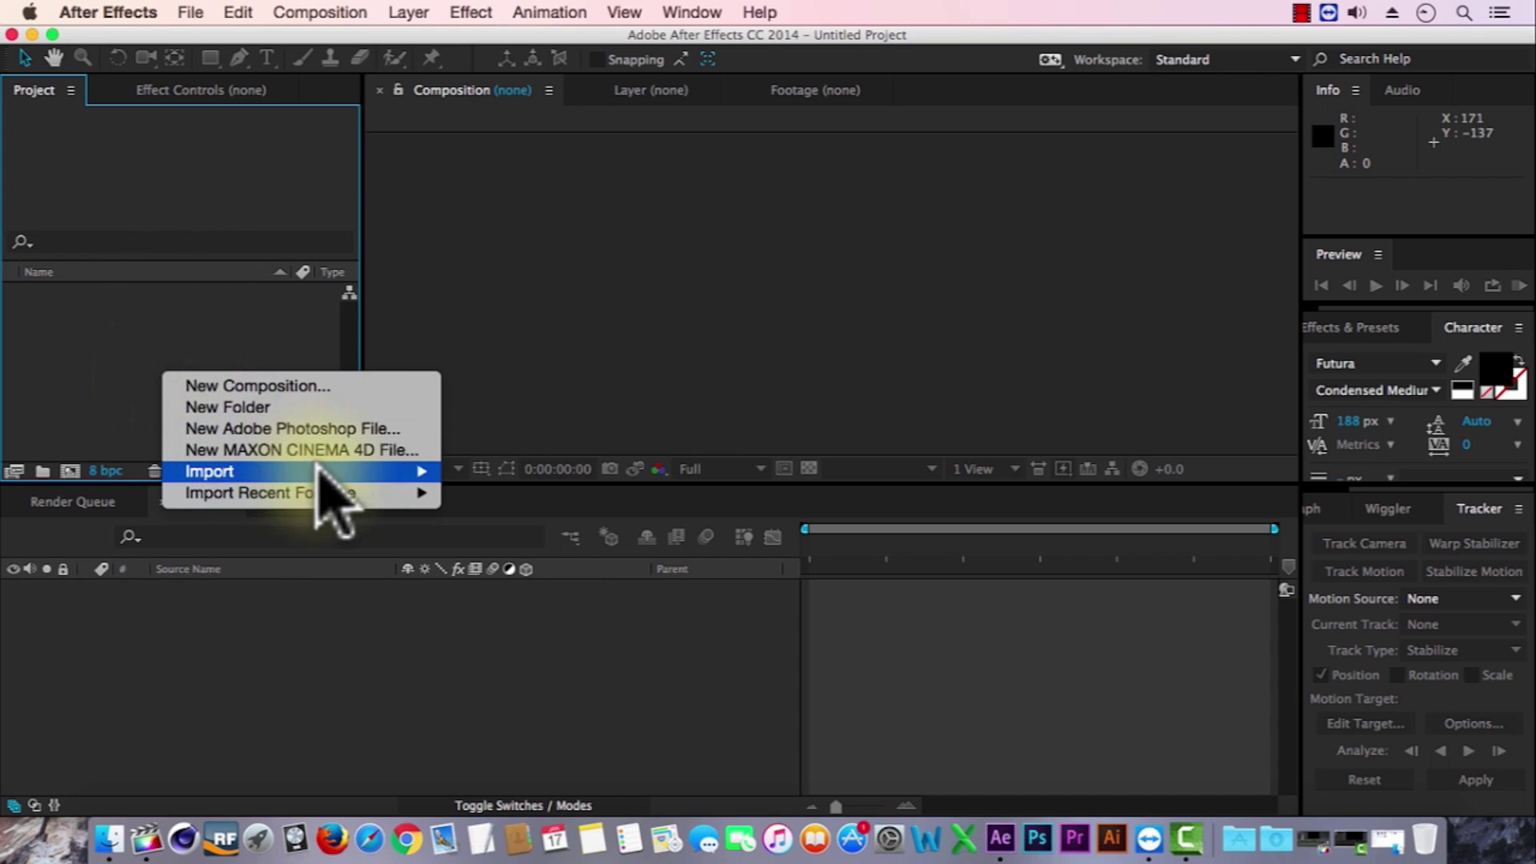
pyautogui.moveTo(324, 472)
pyautogui.click(491, 472)
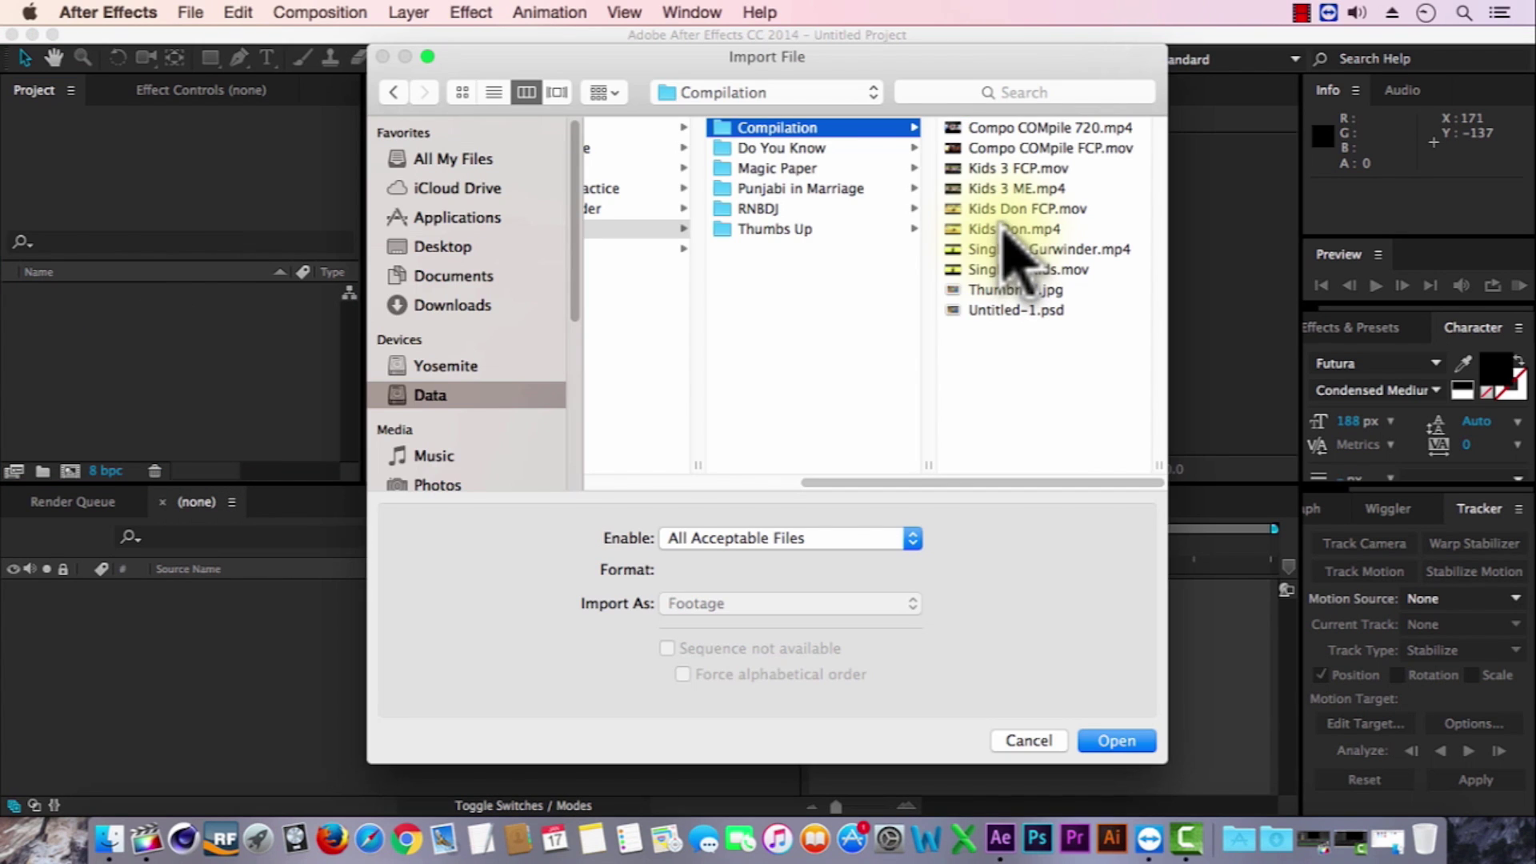
pyautogui.click(1004, 232)
pyautogui.click(1116, 740)
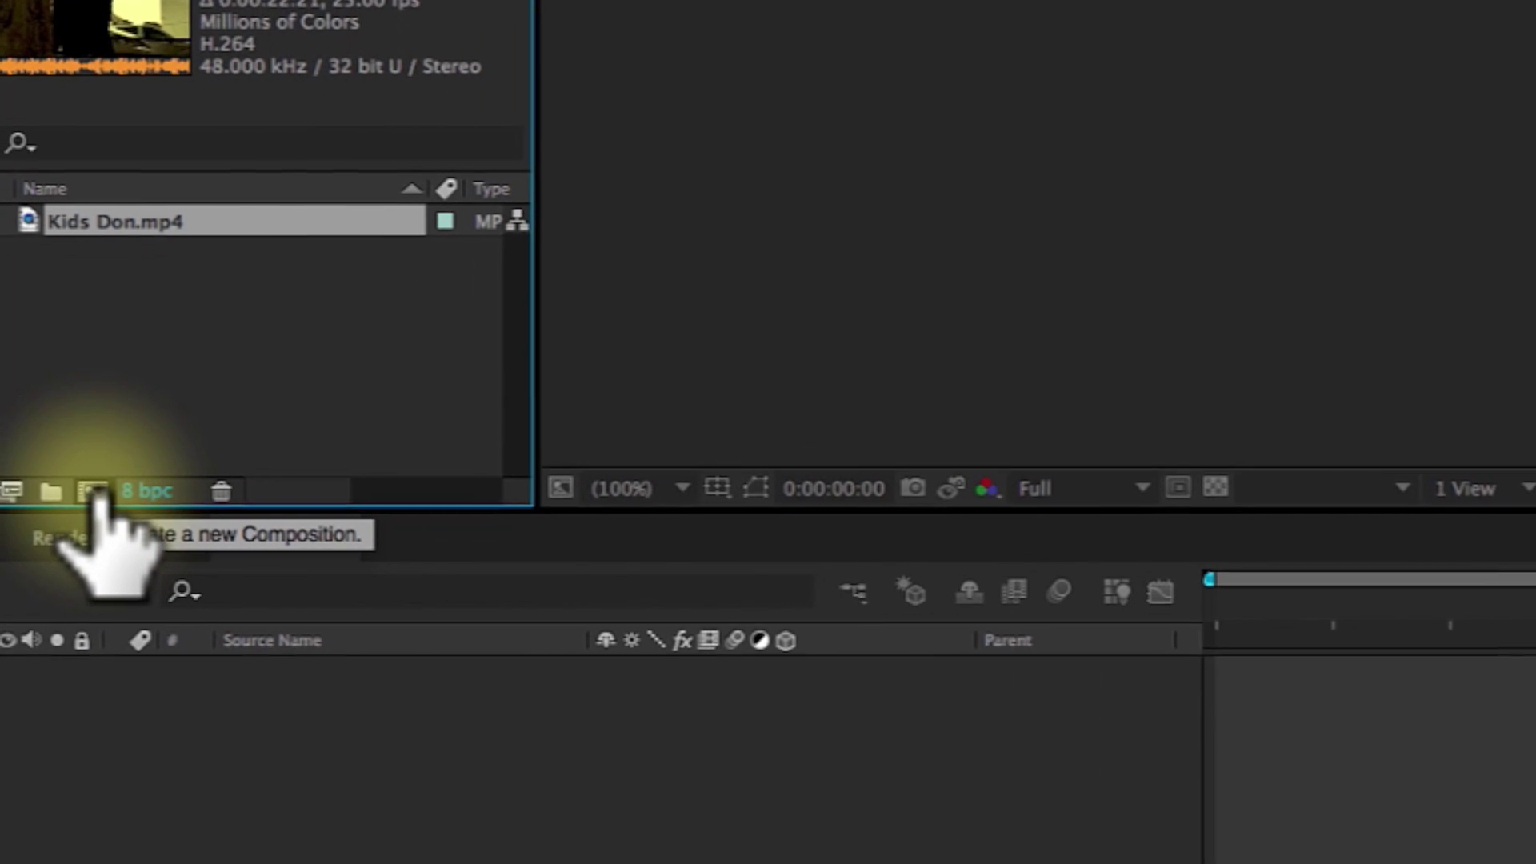
pyautogui.moveTo(37, 206); pyautogui.dragTo(102, 495)
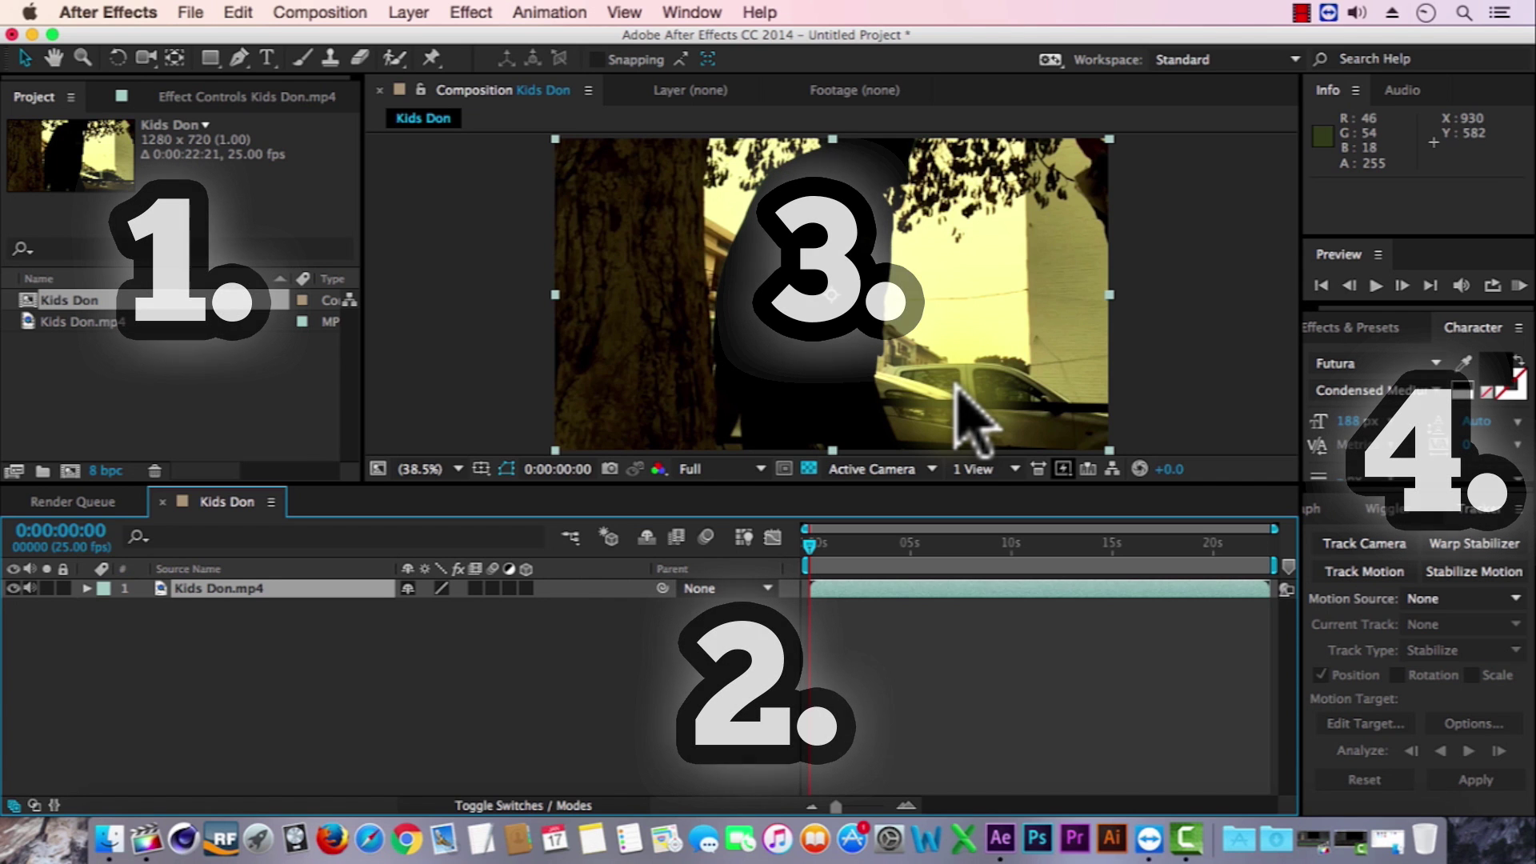
# Import the Kids Don.mp4 video into the empty project as footage.
pyautogui.rightClick(174, 373)
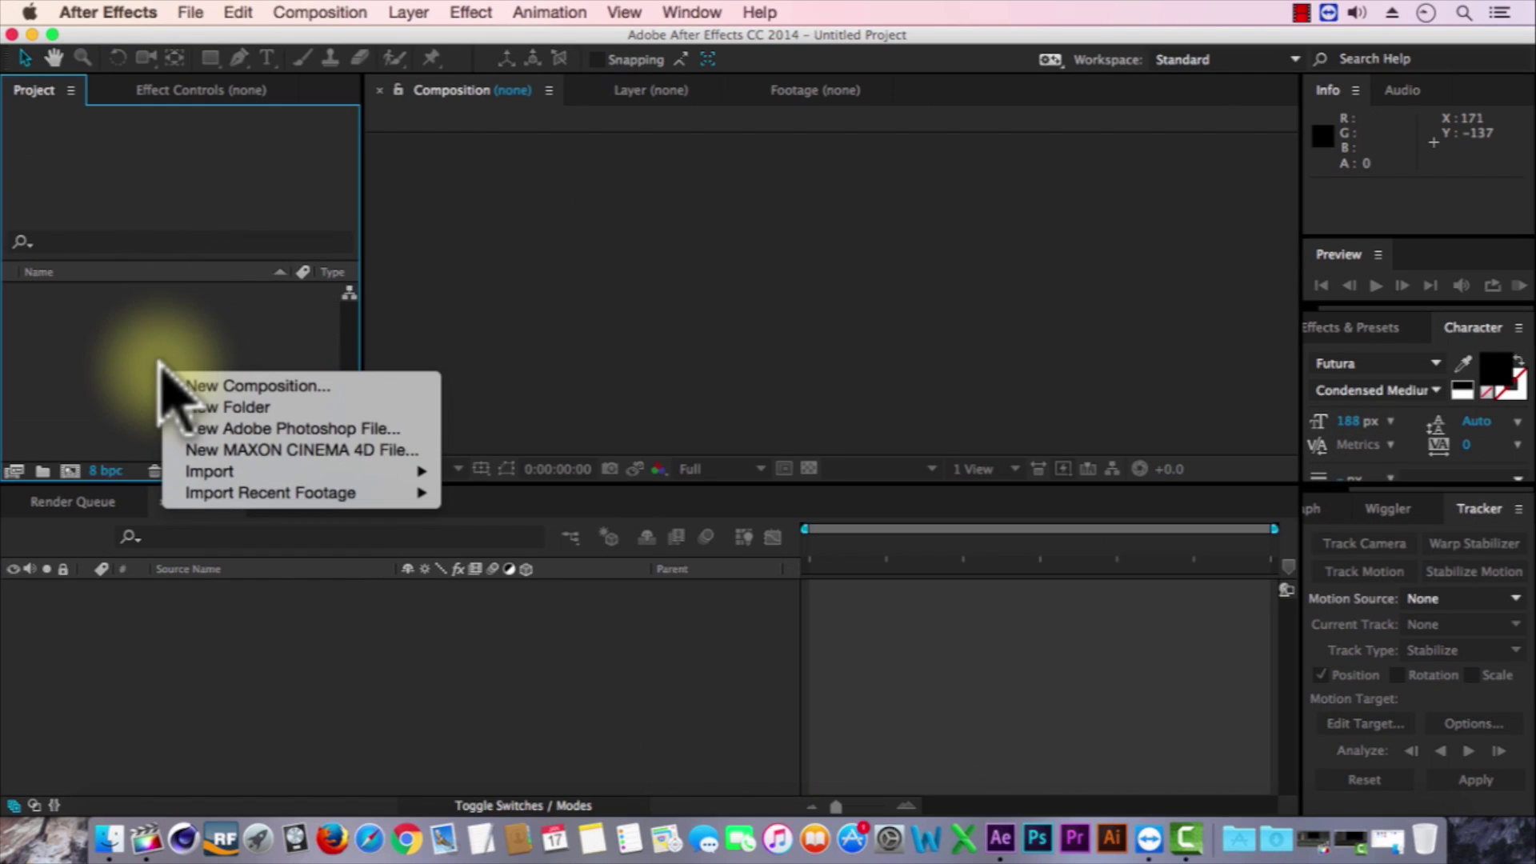
pyautogui.moveTo(239, 471)
pyautogui.click(472, 471)
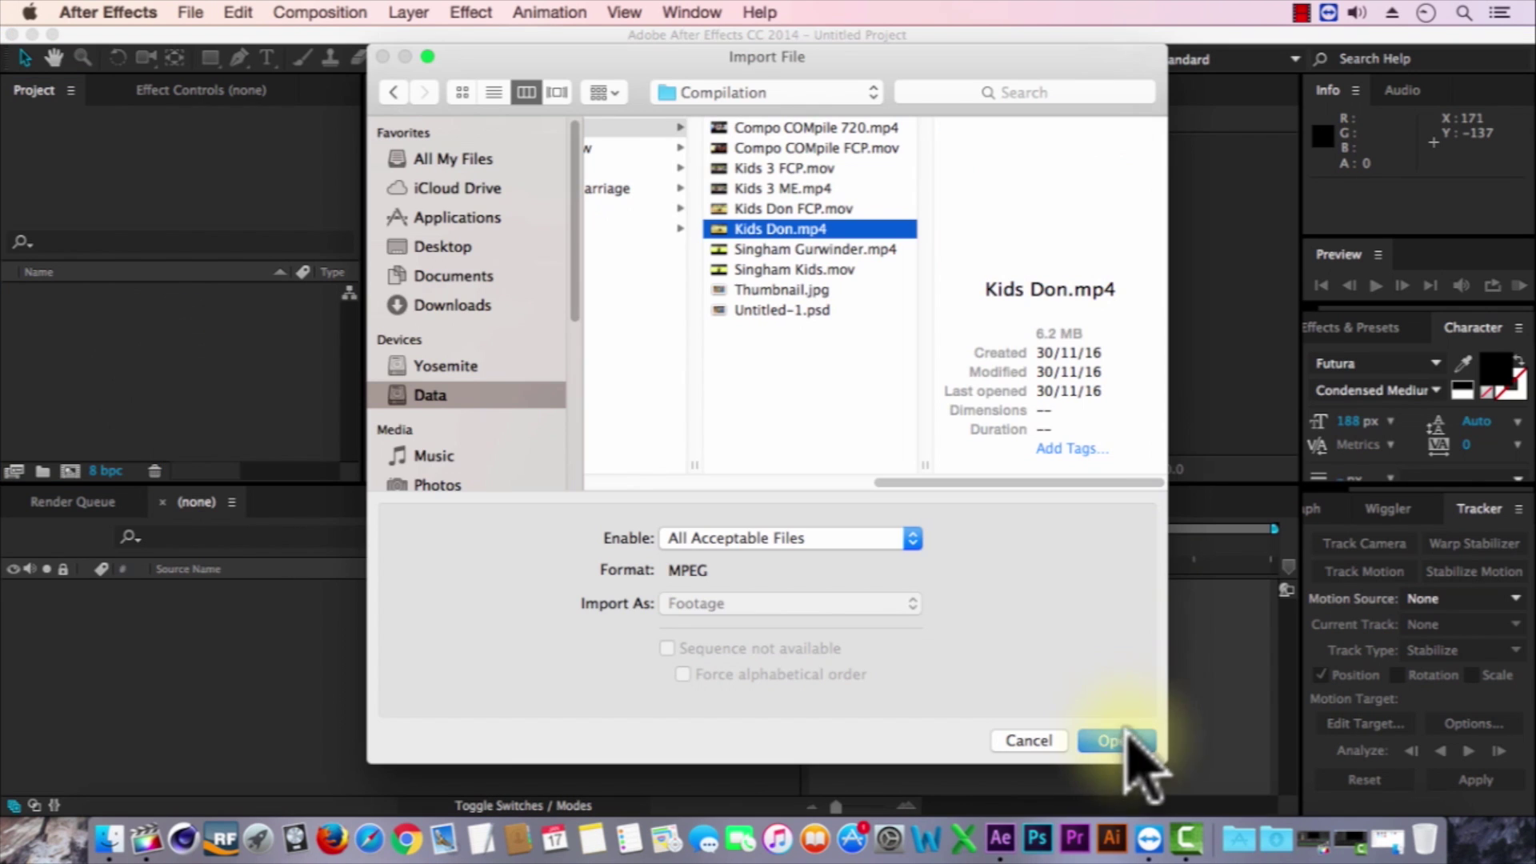
pyautogui.click(1116, 741)
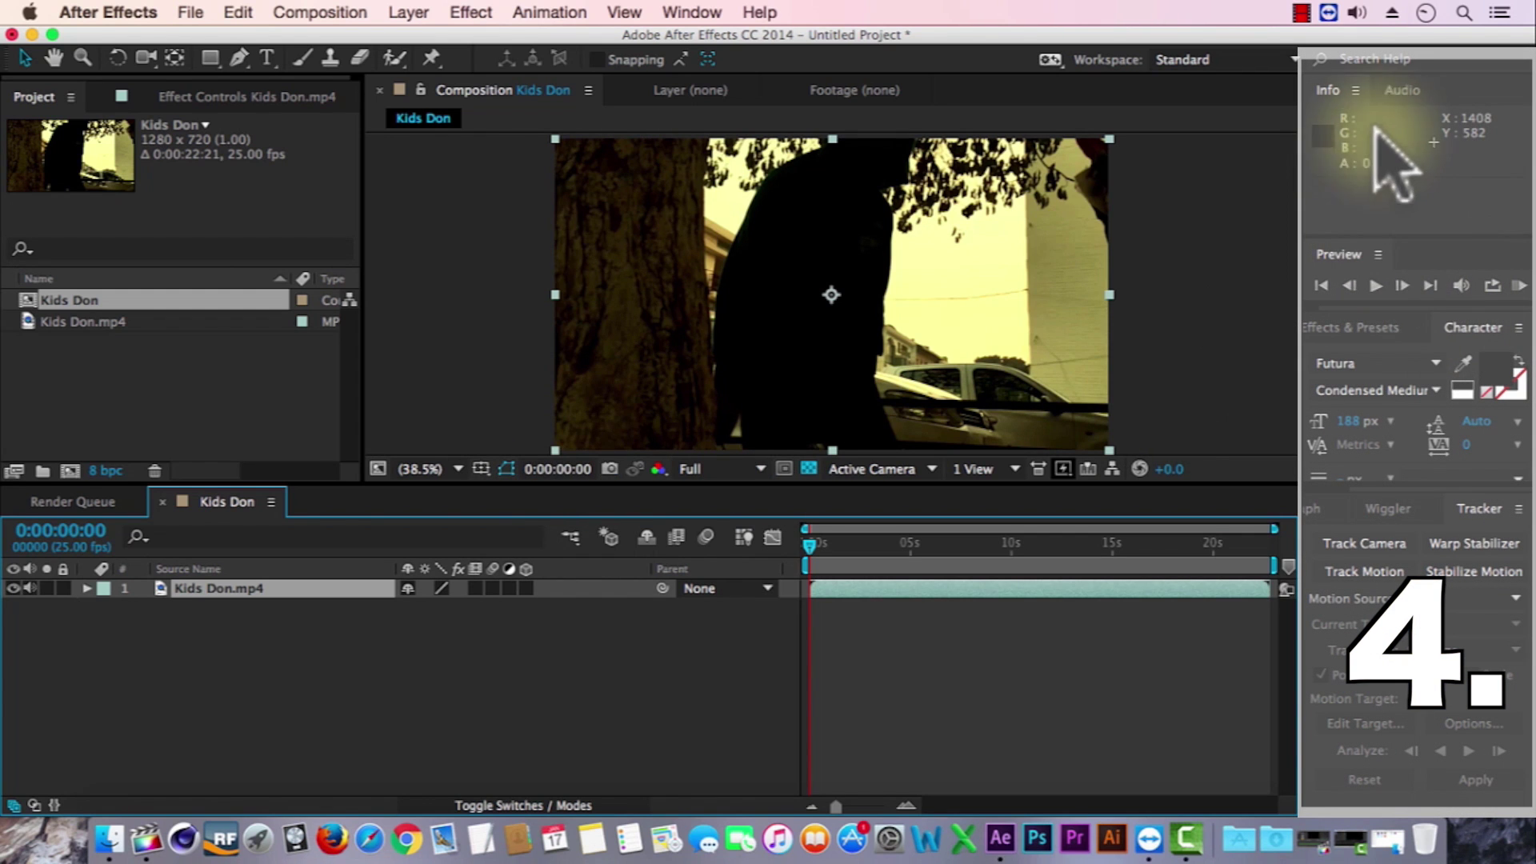
# Look through the Effects & Presets, Tracker and Audio tool groups.
pyautogui.click(1351, 328)
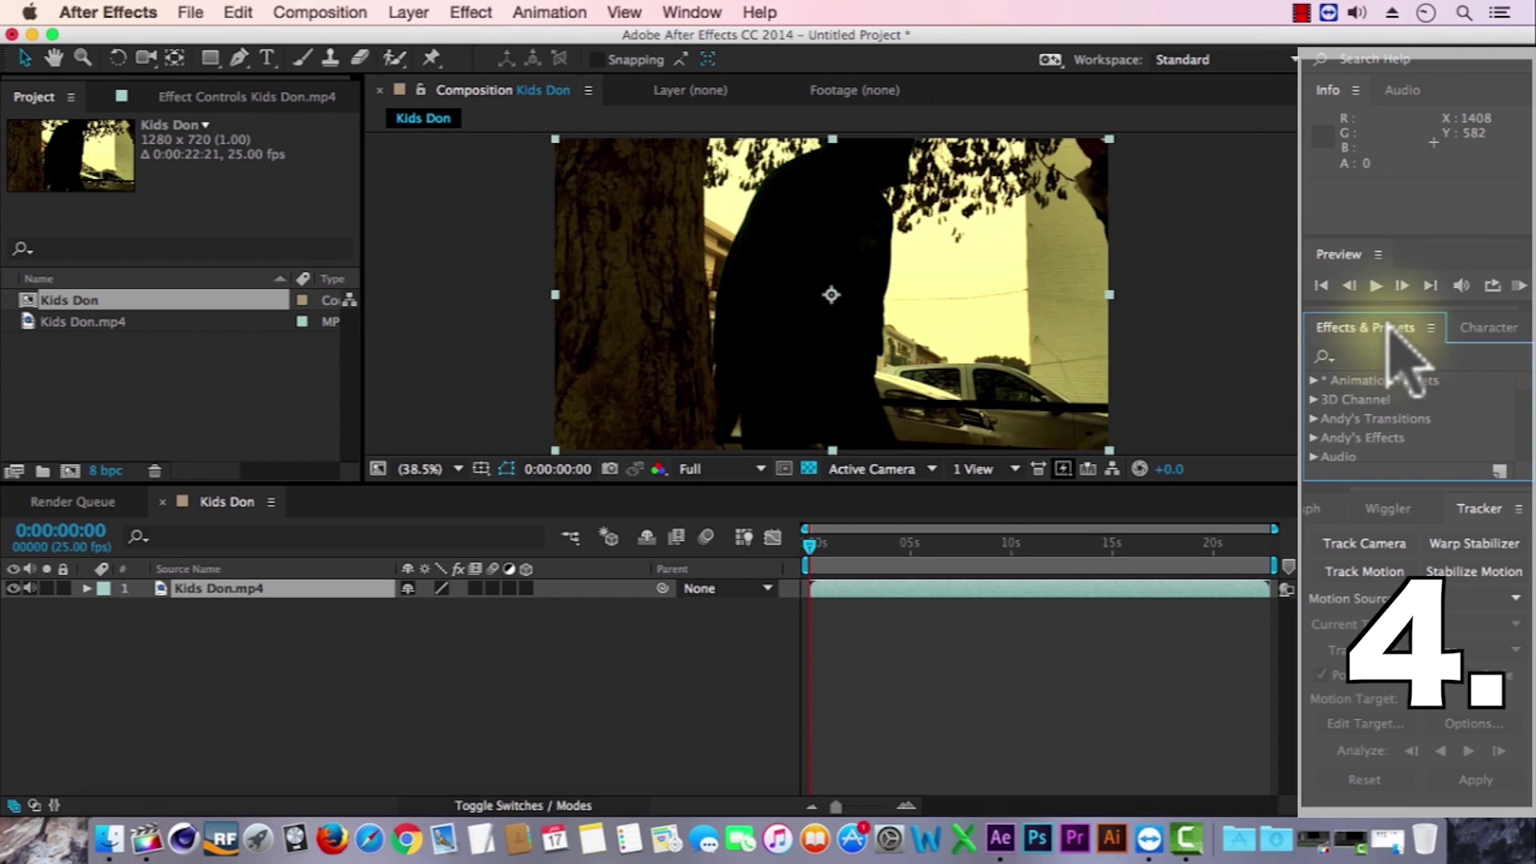
pyautogui.click(1480, 511)
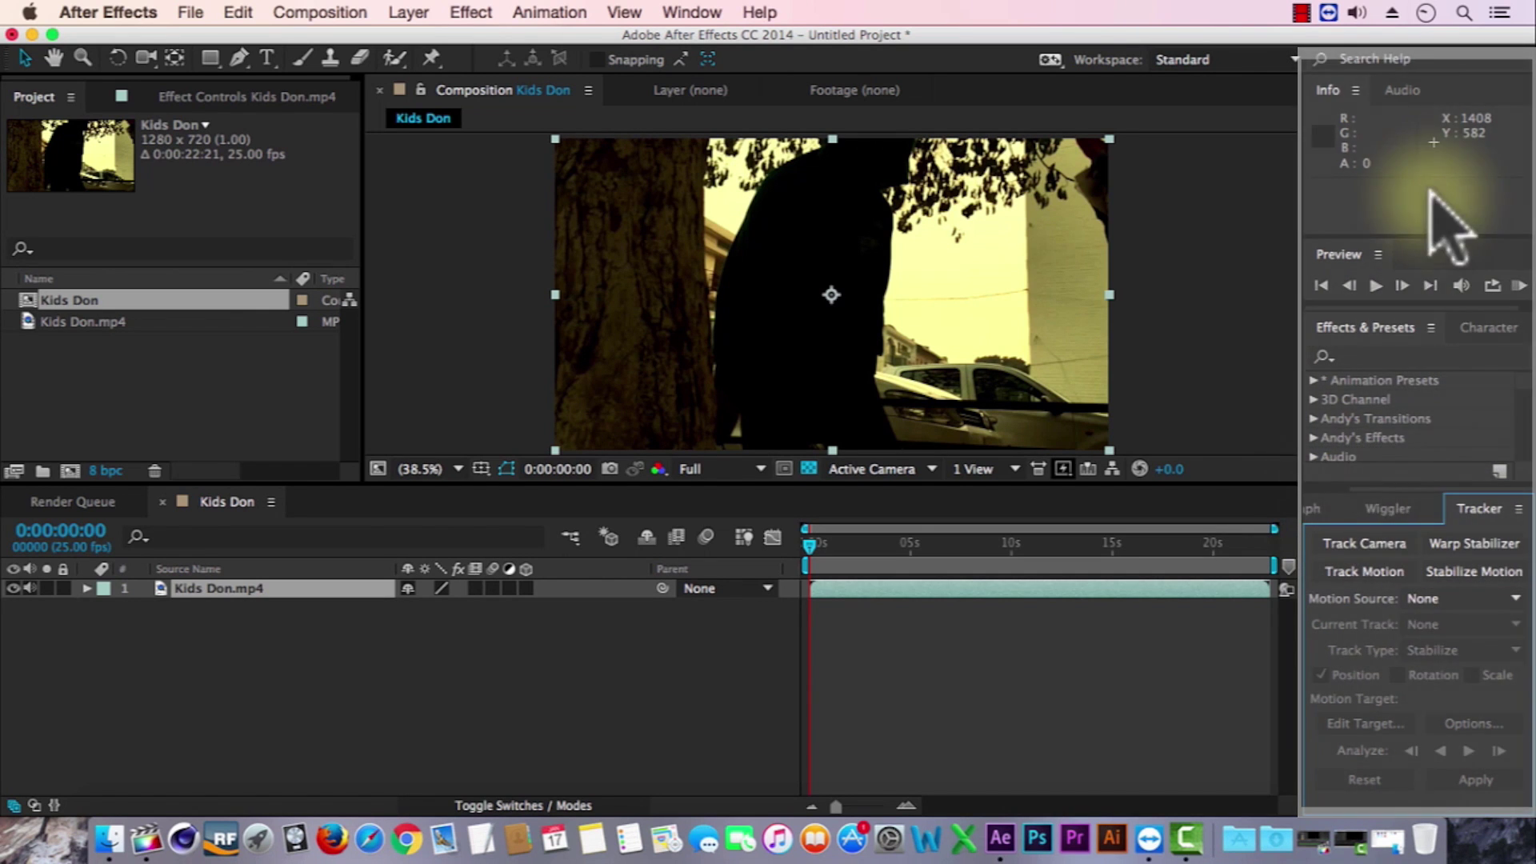
pyautogui.click(1402, 89)
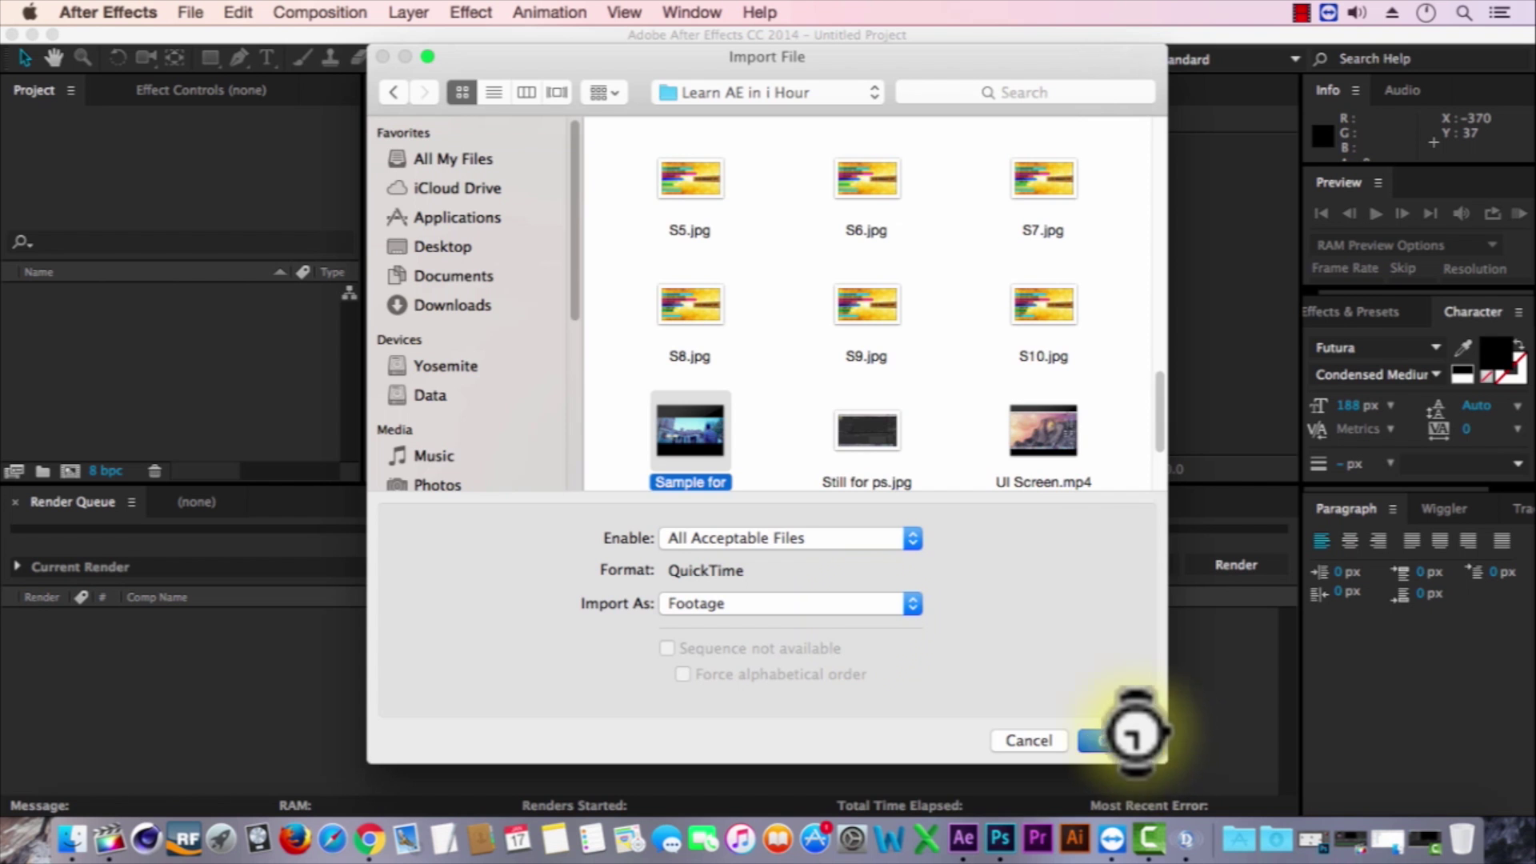
# Import Sample for Roto .mov as footage and create a composition from it.
pyautogui.click(1131, 729)
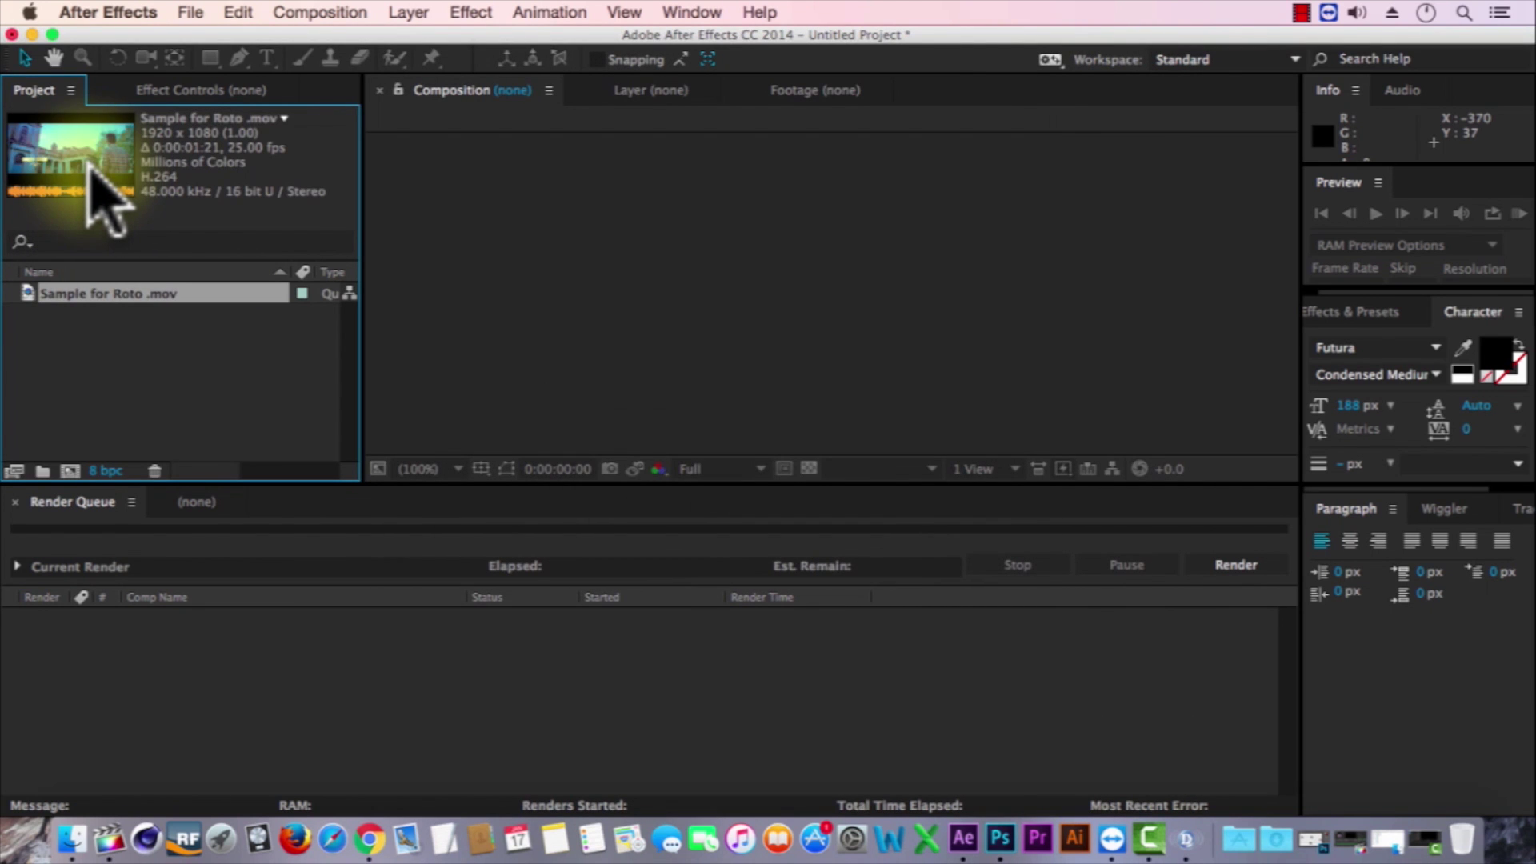
pyautogui.moveTo(32, 294); pyautogui.dragTo(76, 478)
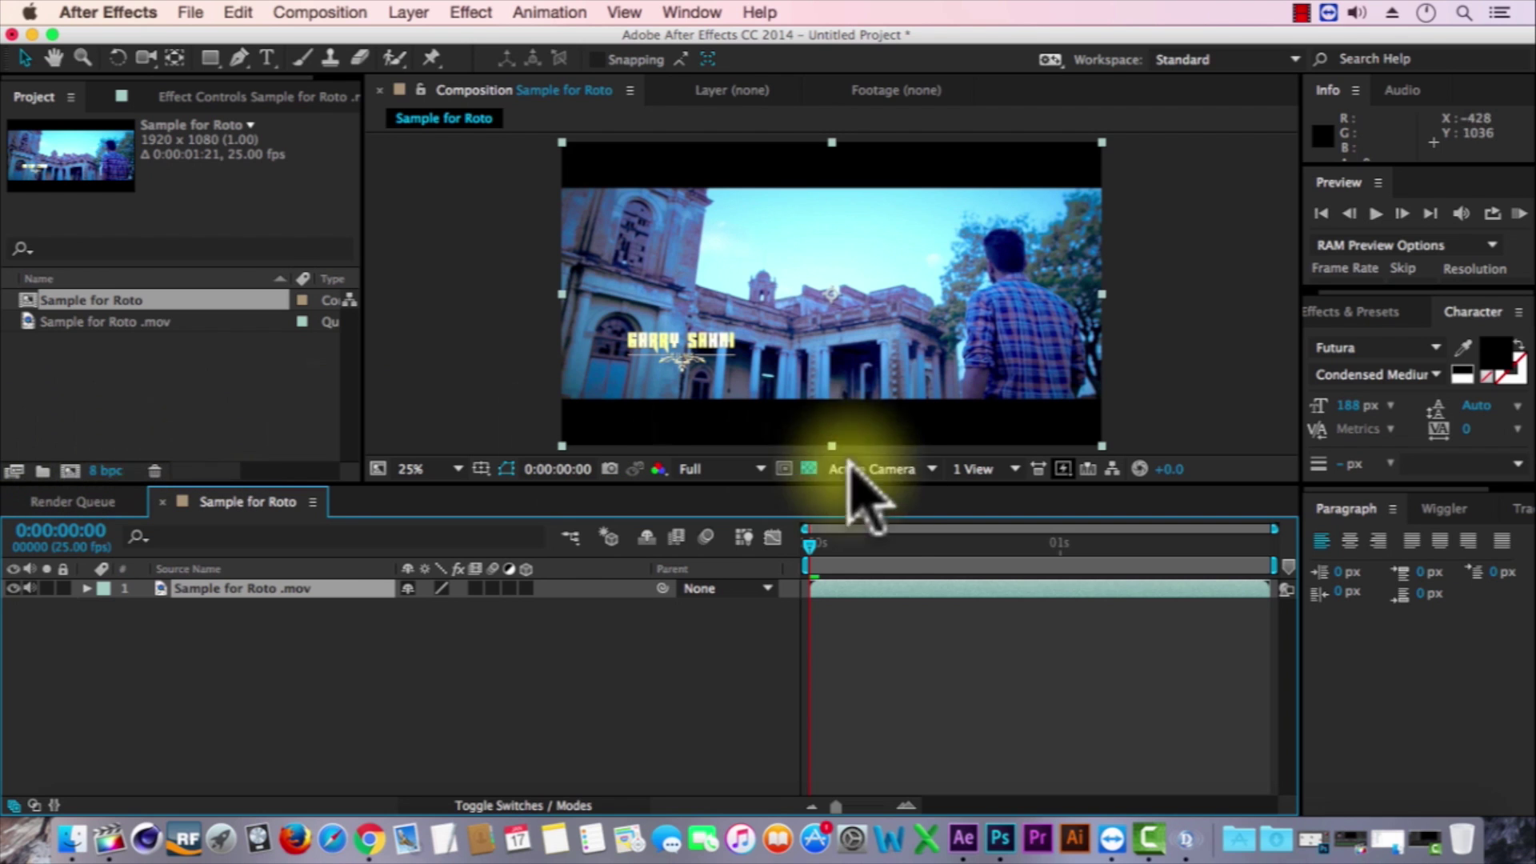
# Open the Sample for Roto .mov layer in its own viewer at 33.3% magnification and activate the Roto Brush tool.
pyautogui.doubleClick(840, 590)
pyautogui.click(436, 469)
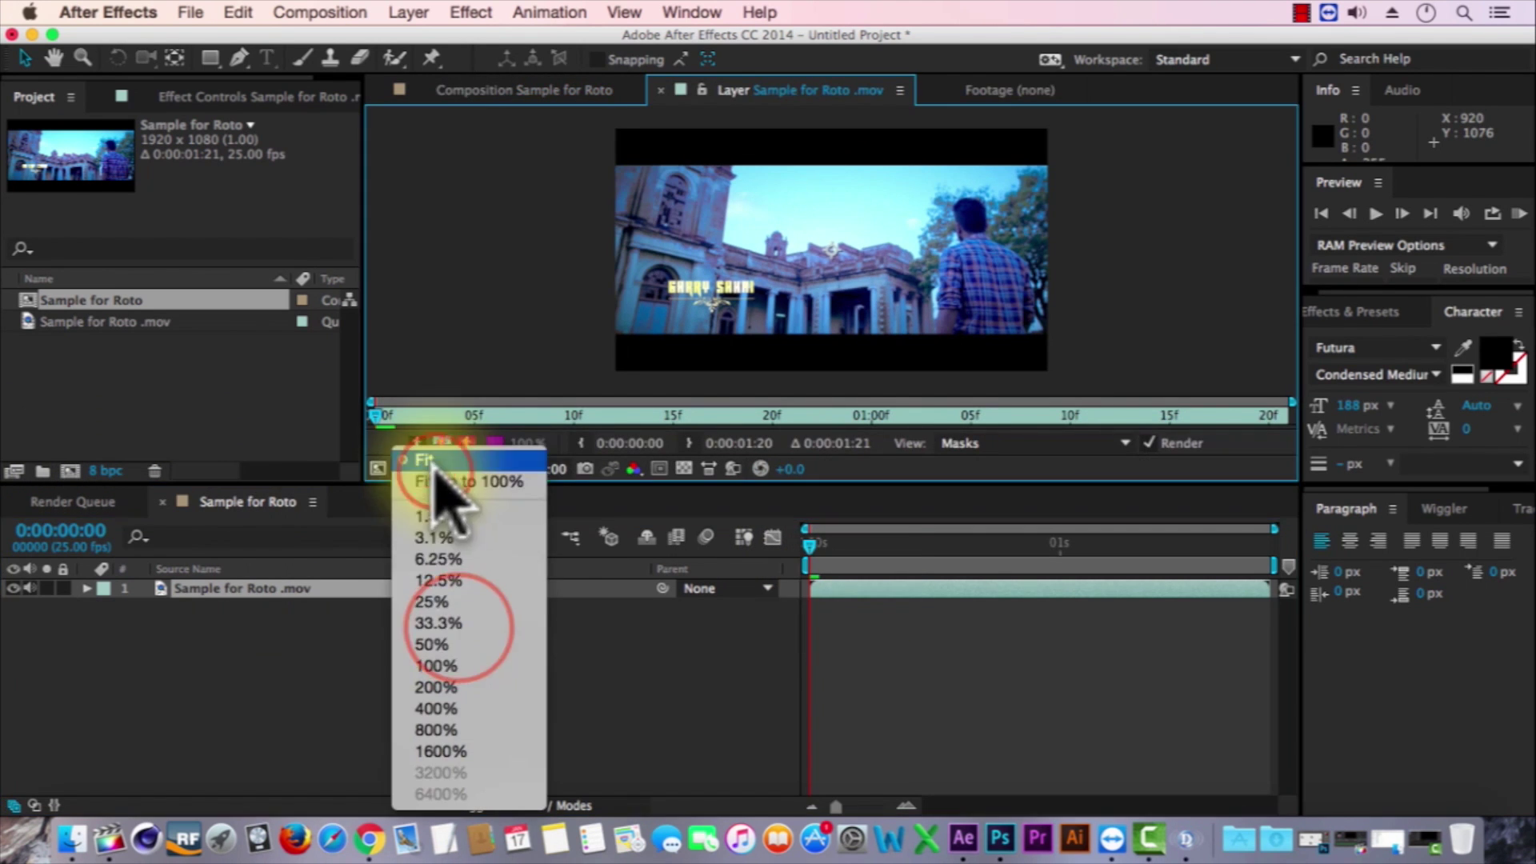
pyautogui.click(436, 623)
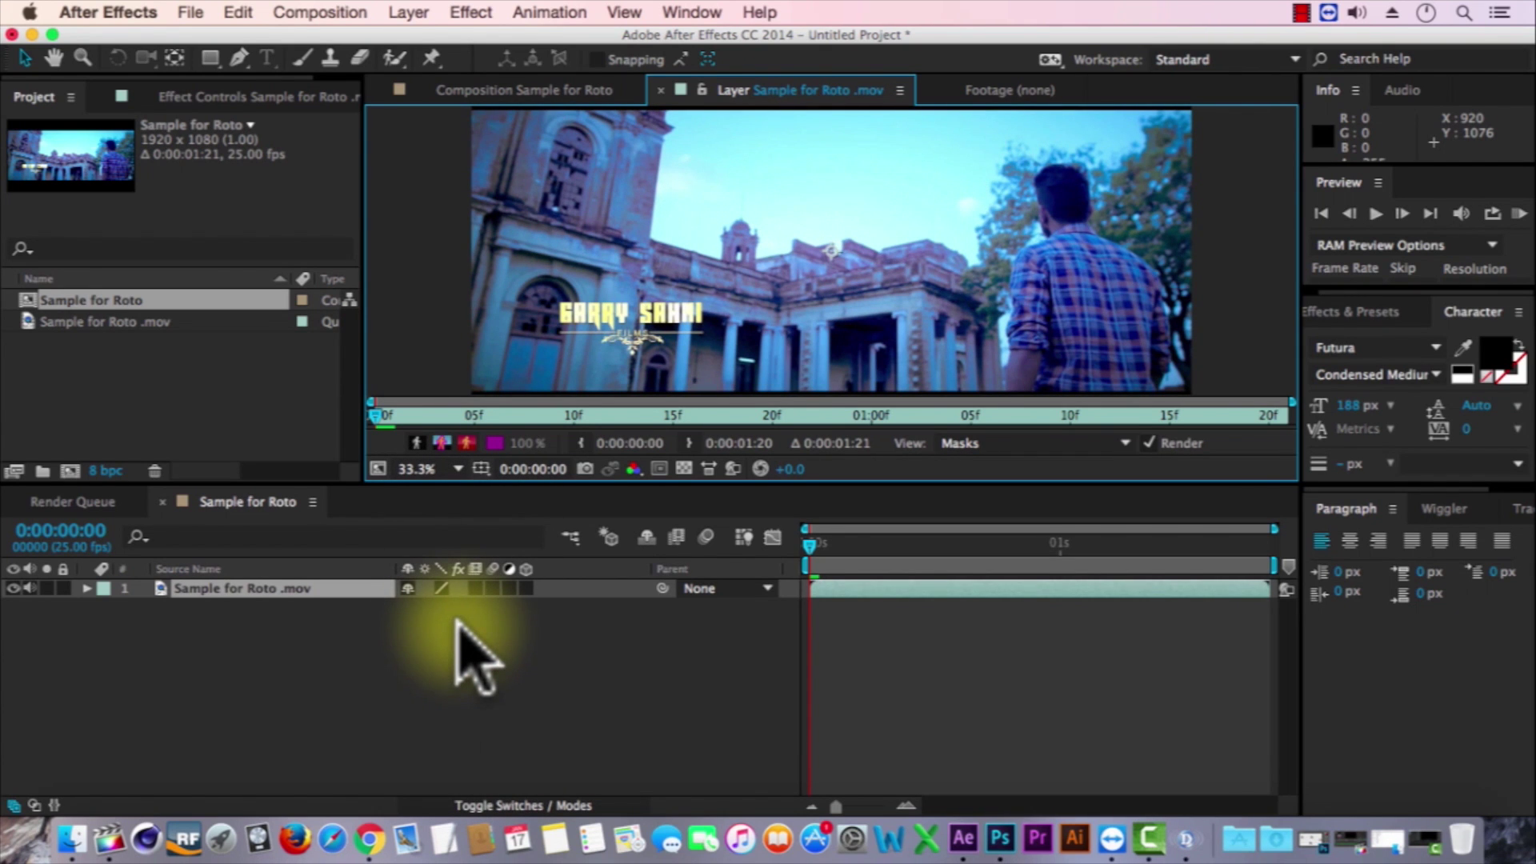
pyautogui.click(393, 55)
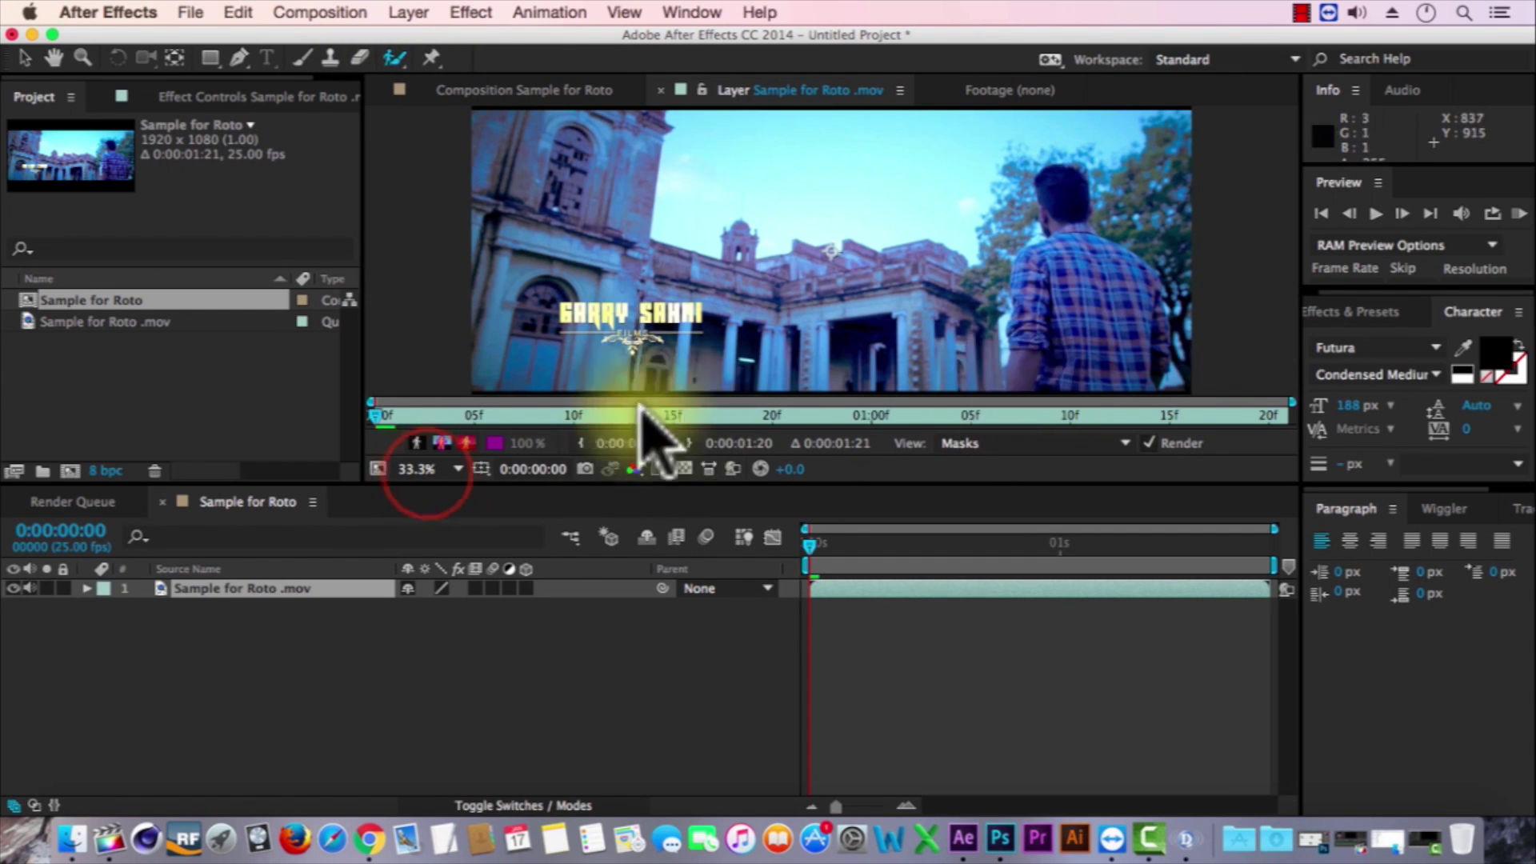
# Enlarge the layer viewer and frame the man in the plaid shirt at 50% magnification, with the Roto Brush tool active.
pyautogui.click(432, 469)
pyautogui.click(436, 644)
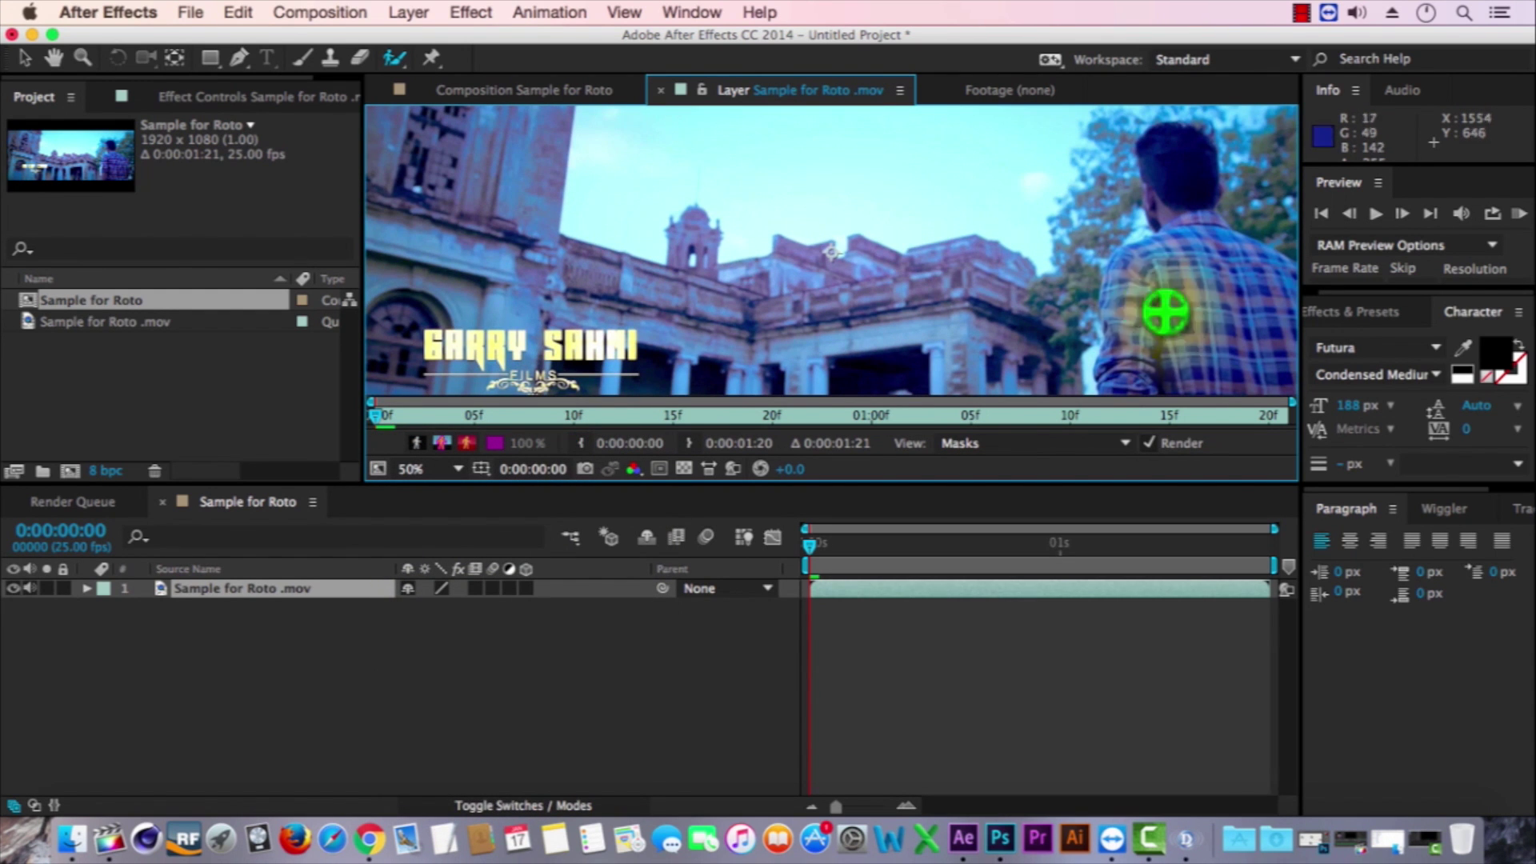
pyautogui.click(53, 58)
pyautogui.moveTo(1176, 318); pyautogui.dragTo(819, 244)
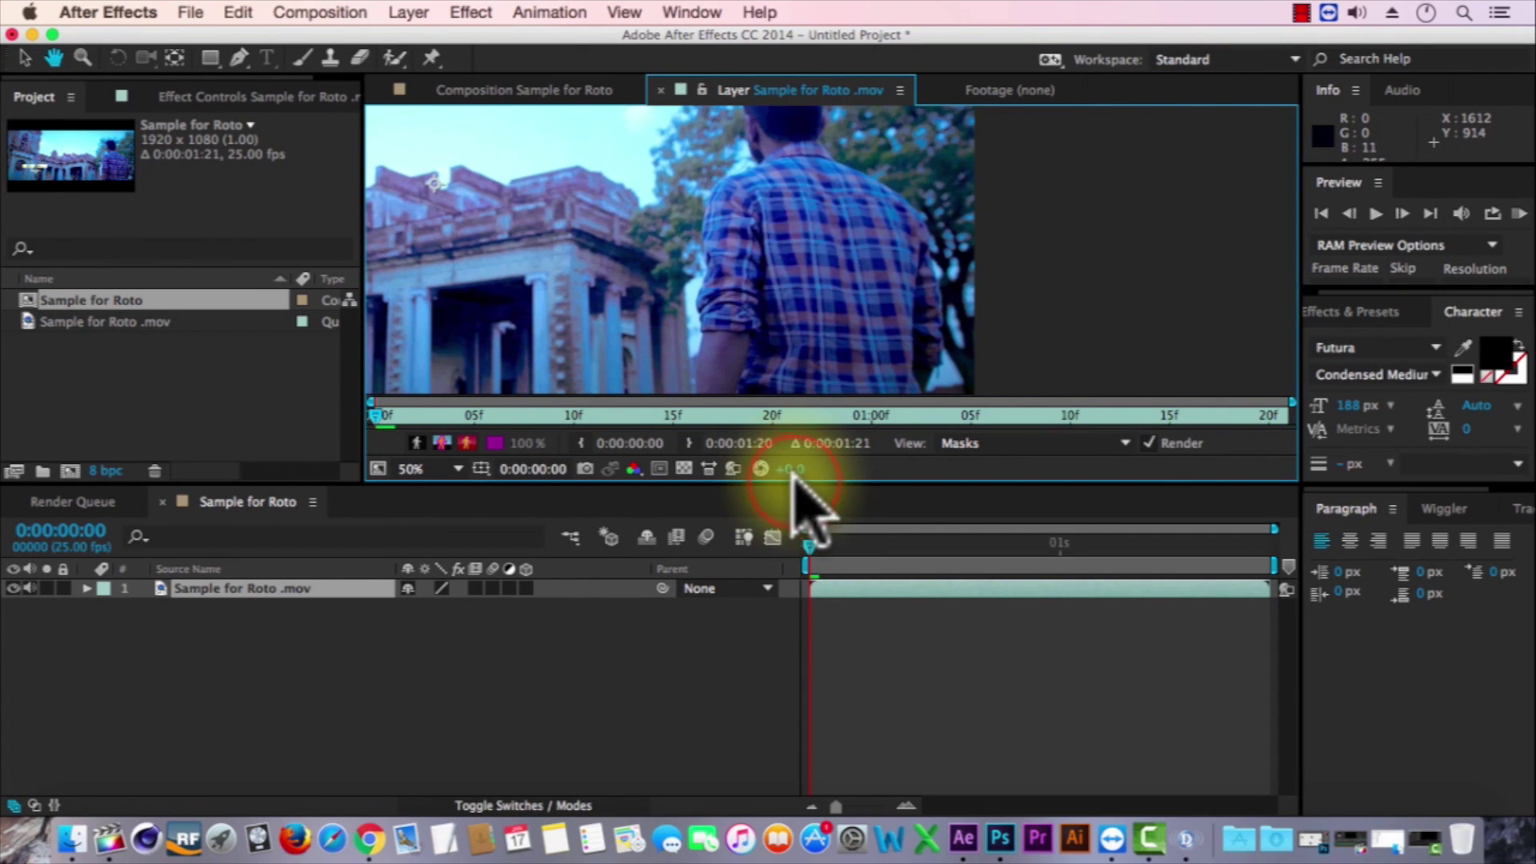
pyautogui.moveTo(799, 486); pyautogui.dragTo(797, 611)
pyautogui.moveTo(812, 347)
pyautogui.mouseDown()
pyautogui.moveTo(811, 364)
pyautogui.moveTo(826, 349)
pyautogui.mouseUp()
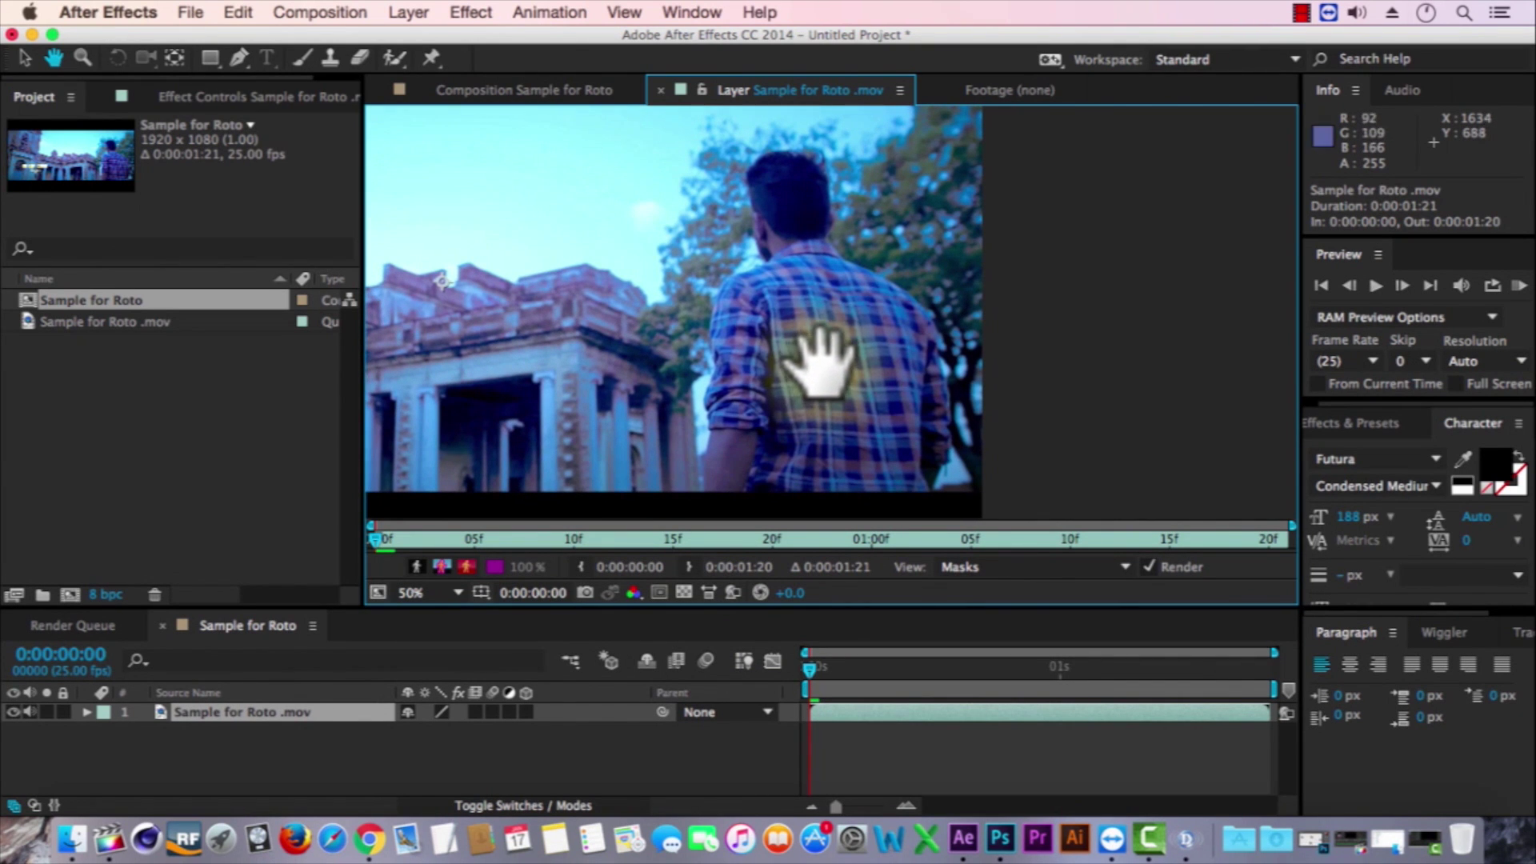
pyautogui.click(394, 58)
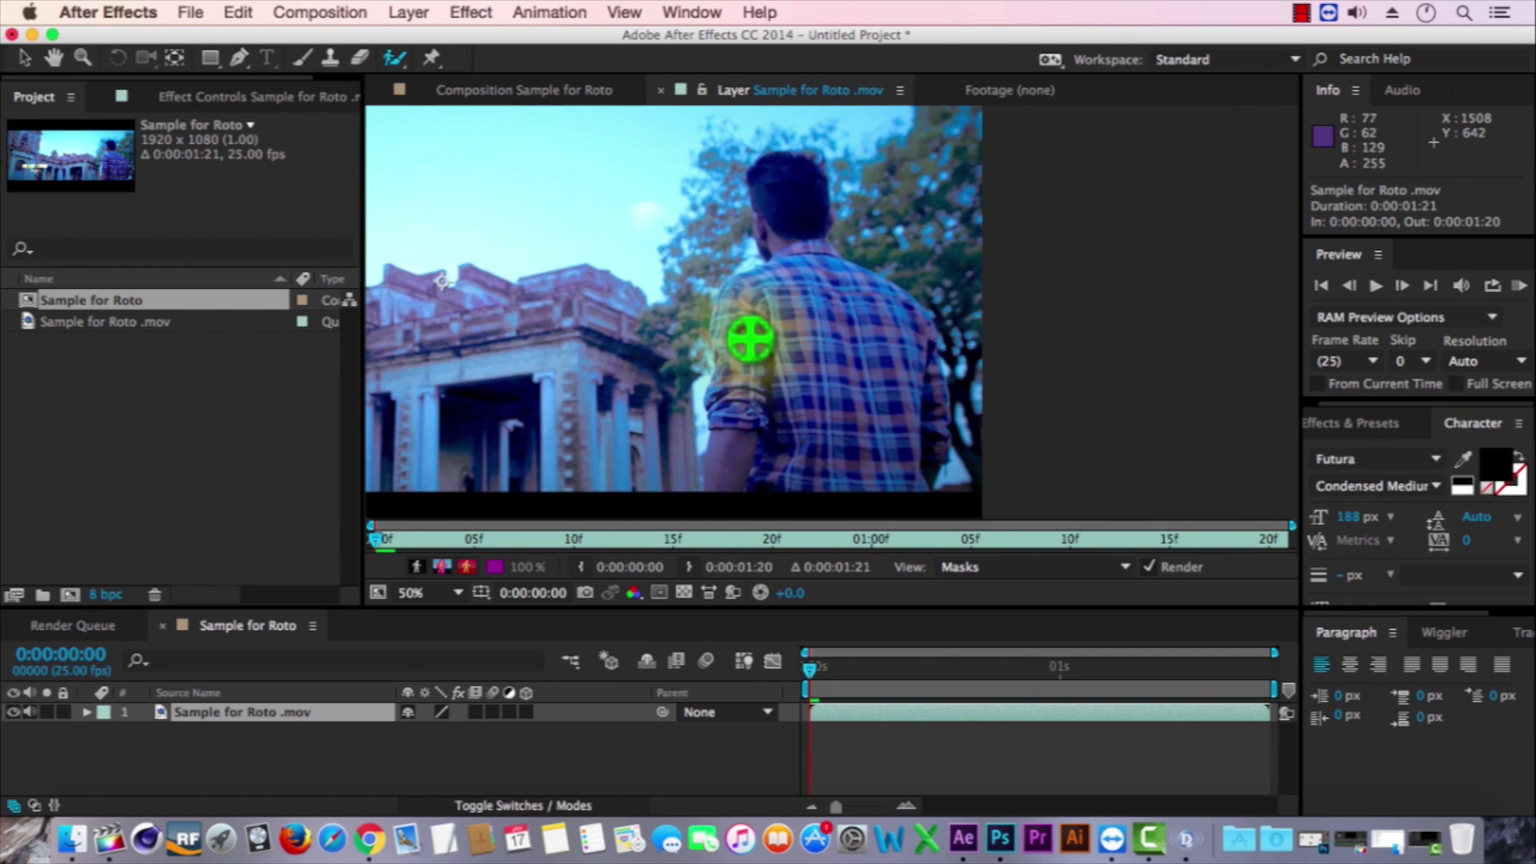
pyautogui.click(1301, 12)
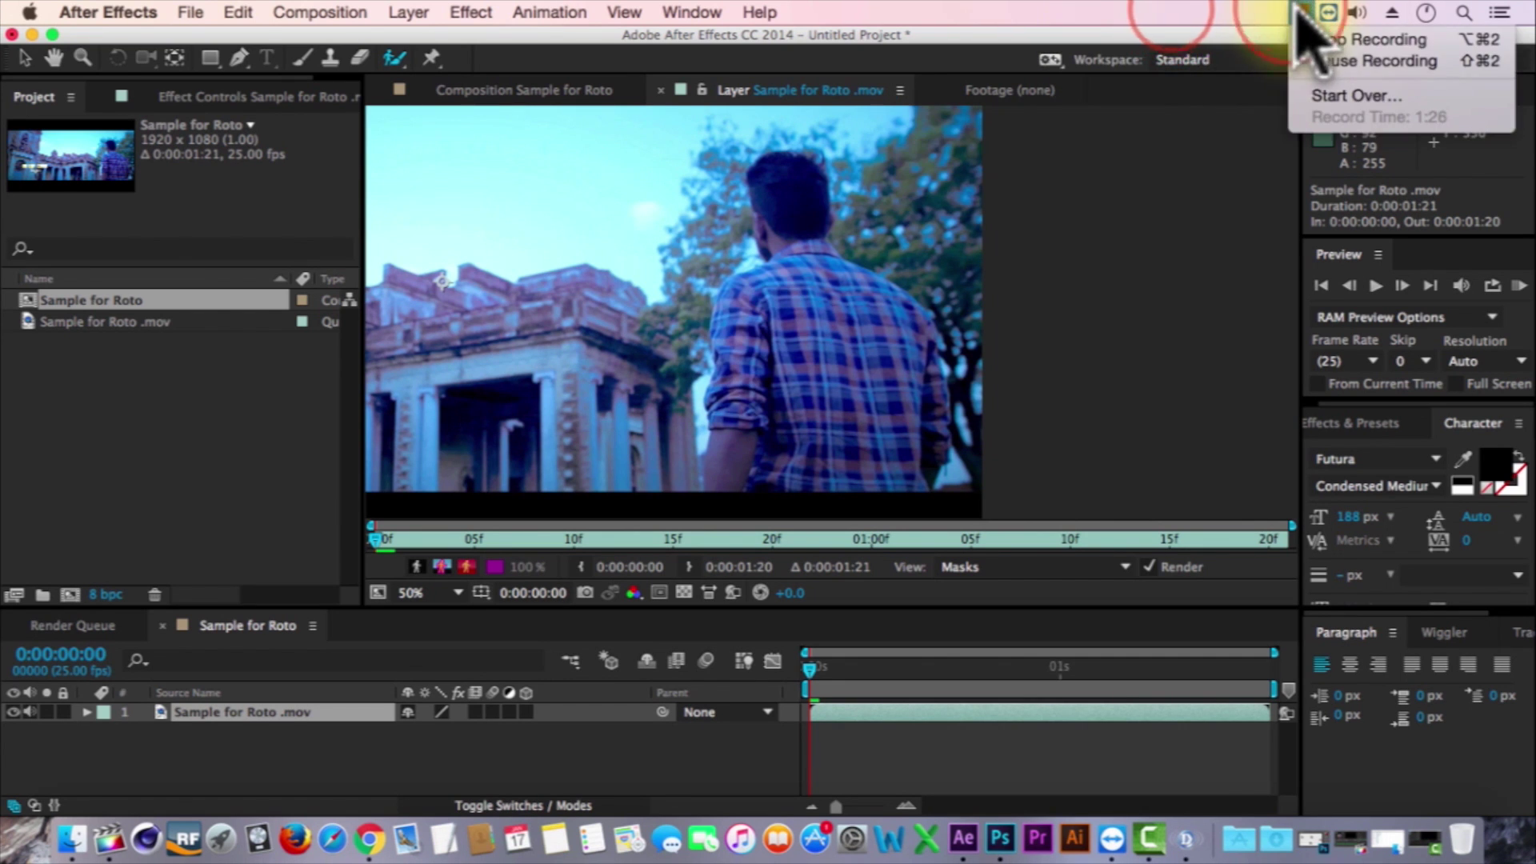
pyautogui.click(1172, 4)
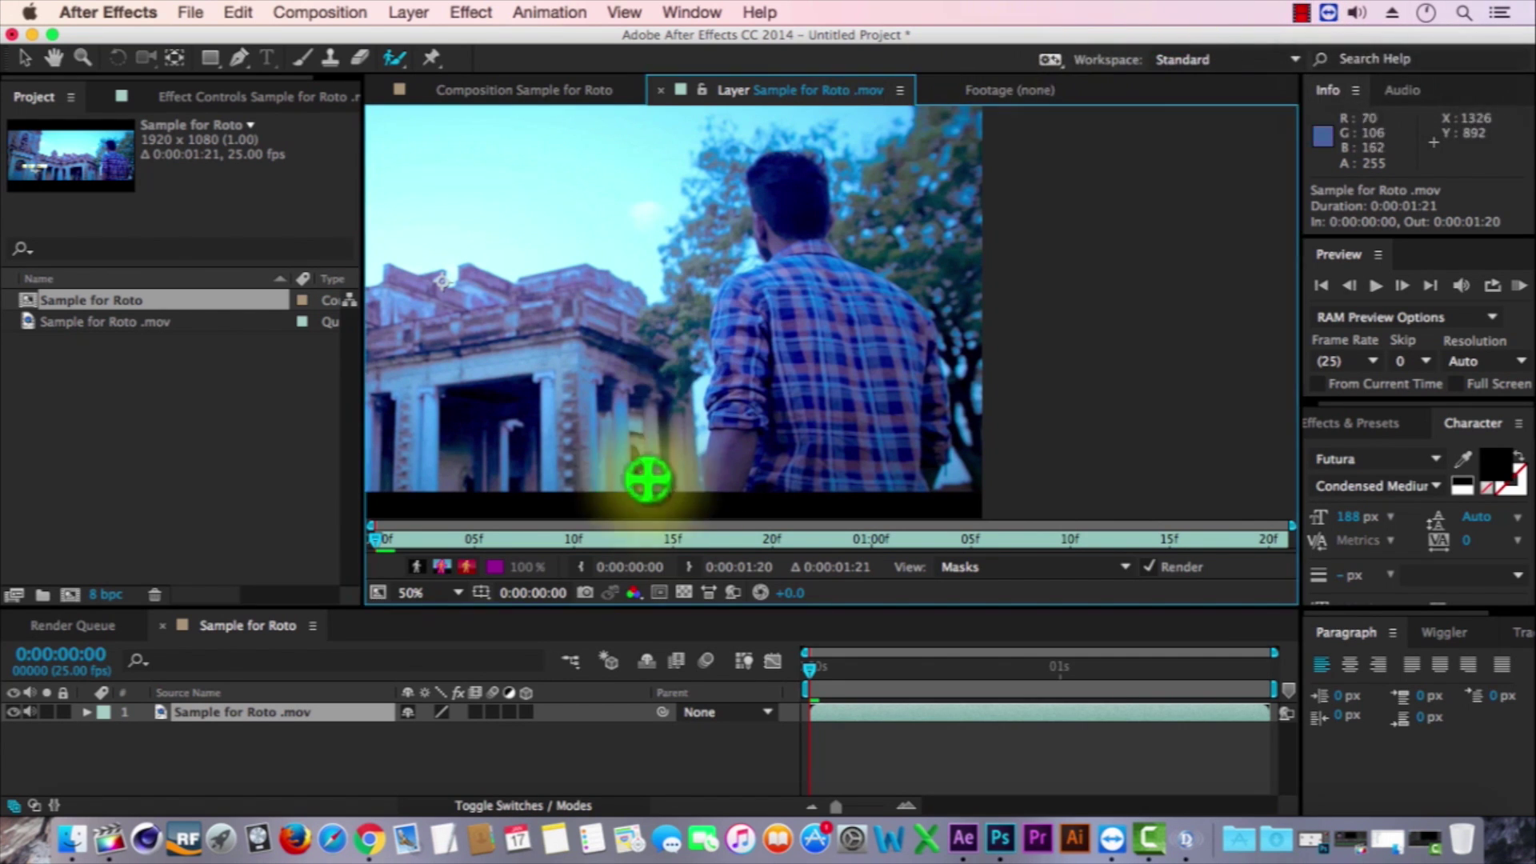
# Paint a Roto Brush foreground stroke over the man in the plaid shirt and check the cutout in the composition.
pyautogui.click(713, 486)
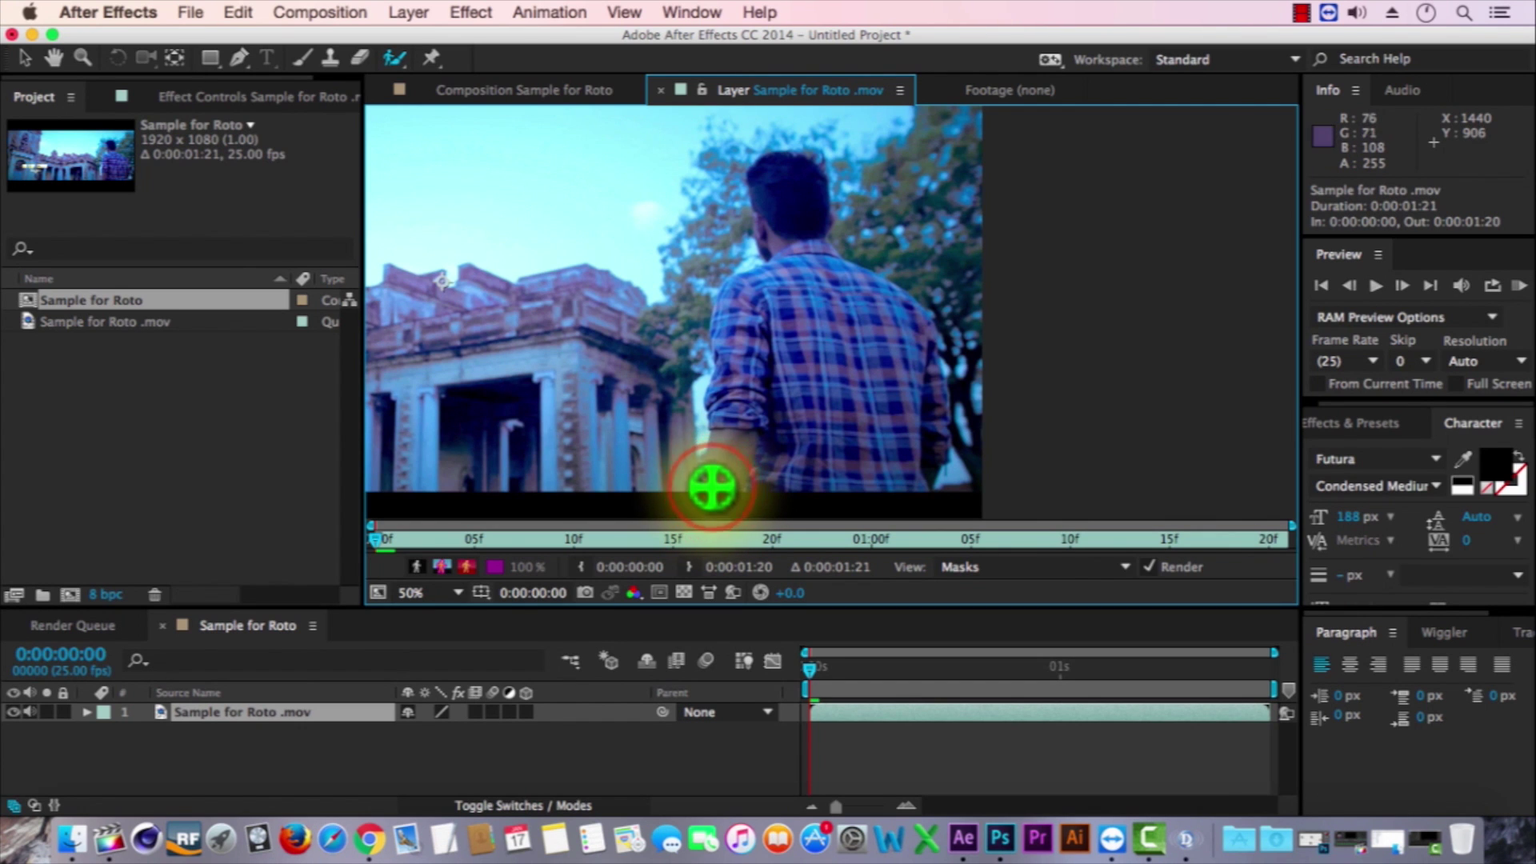
pyautogui.moveTo(713, 486)
pyautogui.mouseDown()
pyautogui.moveTo(720, 311)
pyautogui.moveTo(770, 266)
pyautogui.moveTo(757, 174)
pyautogui.moveTo(800, 162)
pyautogui.moveTo(828, 254)
pyautogui.moveTo(919, 312)
pyautogui.moveTo(936, 366)
pyautogui.moveTo(925, 486)
pyautogui.moveTo(713, 490)
pyautogui.mouseUp()
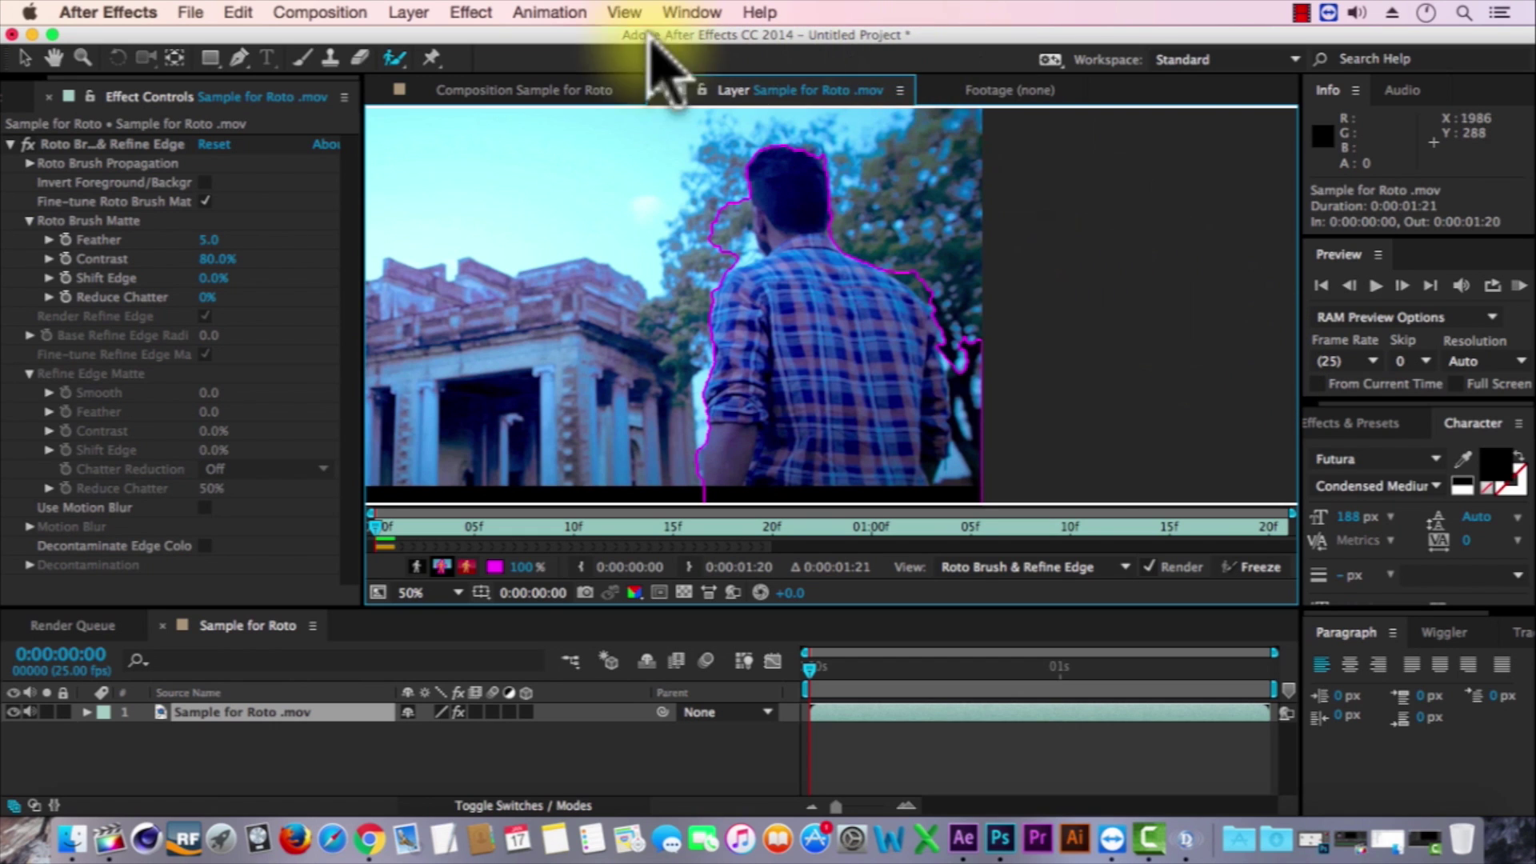
pyautogui.click(562, 88)
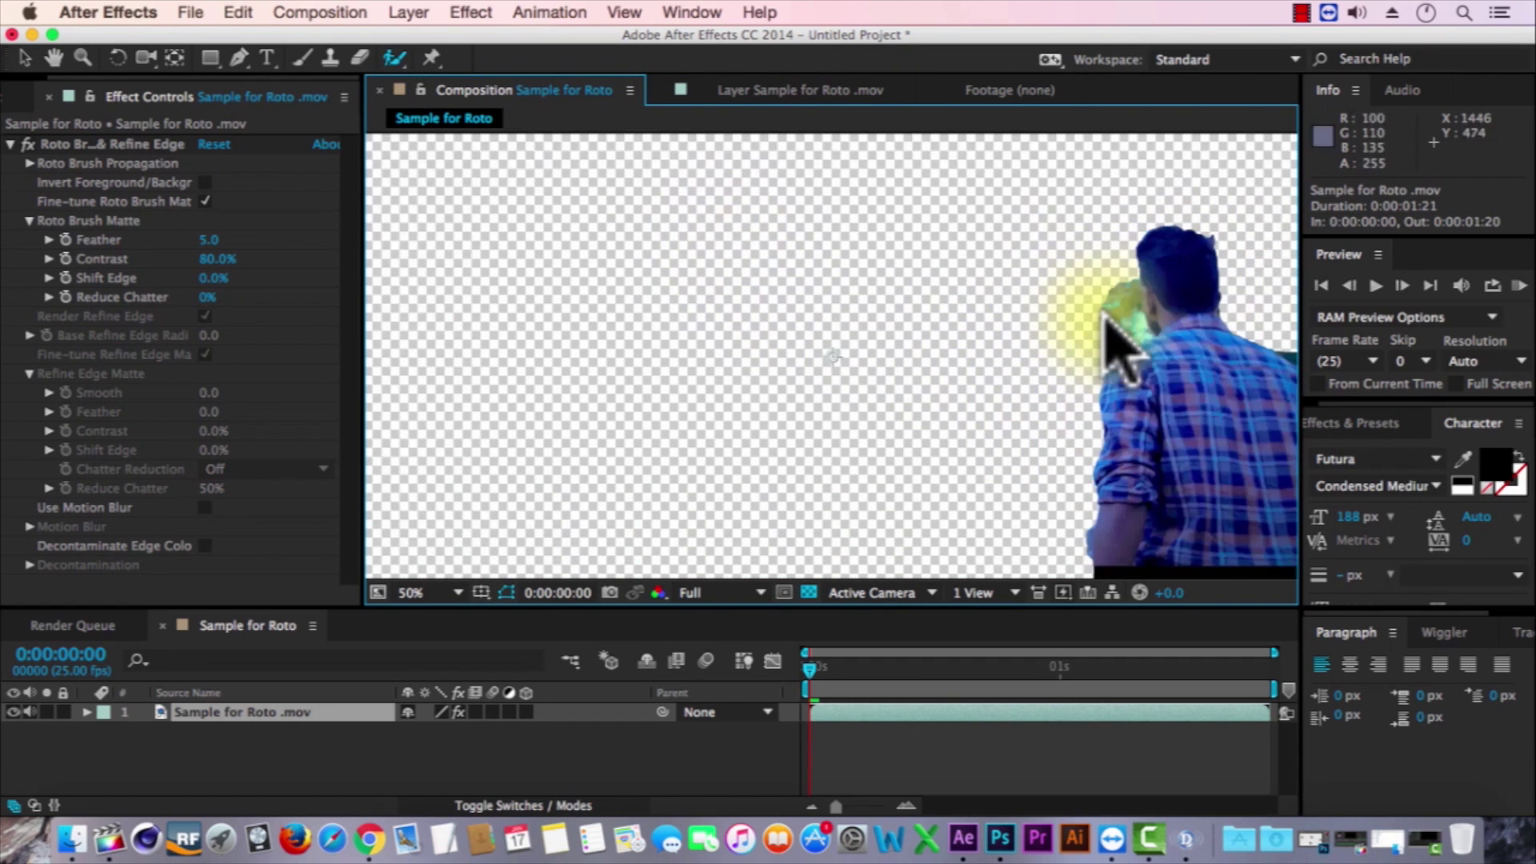
pyautogui.moveTo(1155, 367); pyautogui.dragTo(730, 332)
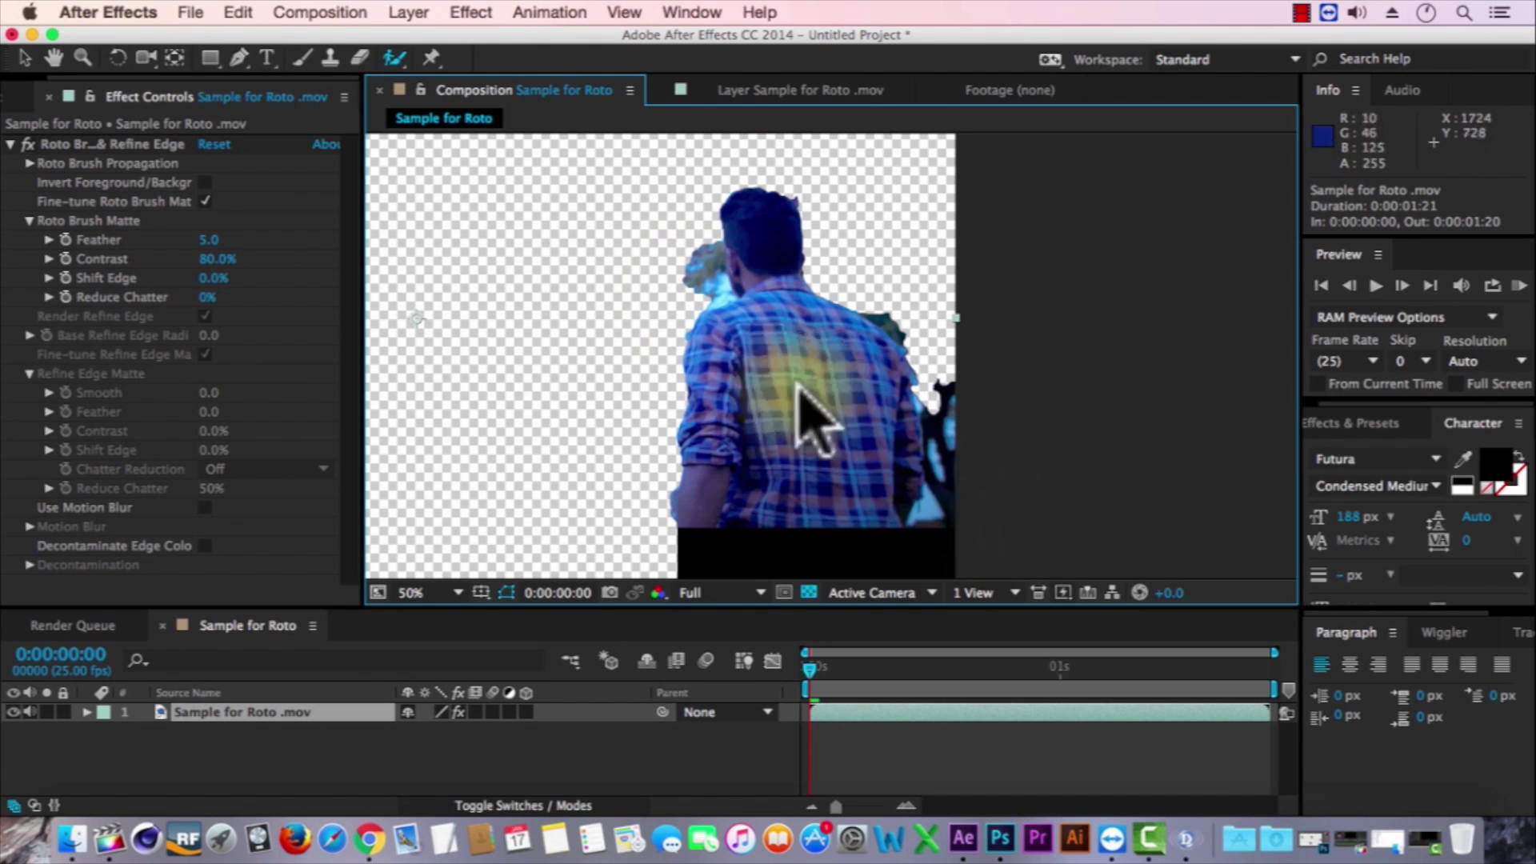
# Subtract the tree background beside the man's face and neck from the Roto Brush selection in the layer view.
pyautogui.click(812, 91)
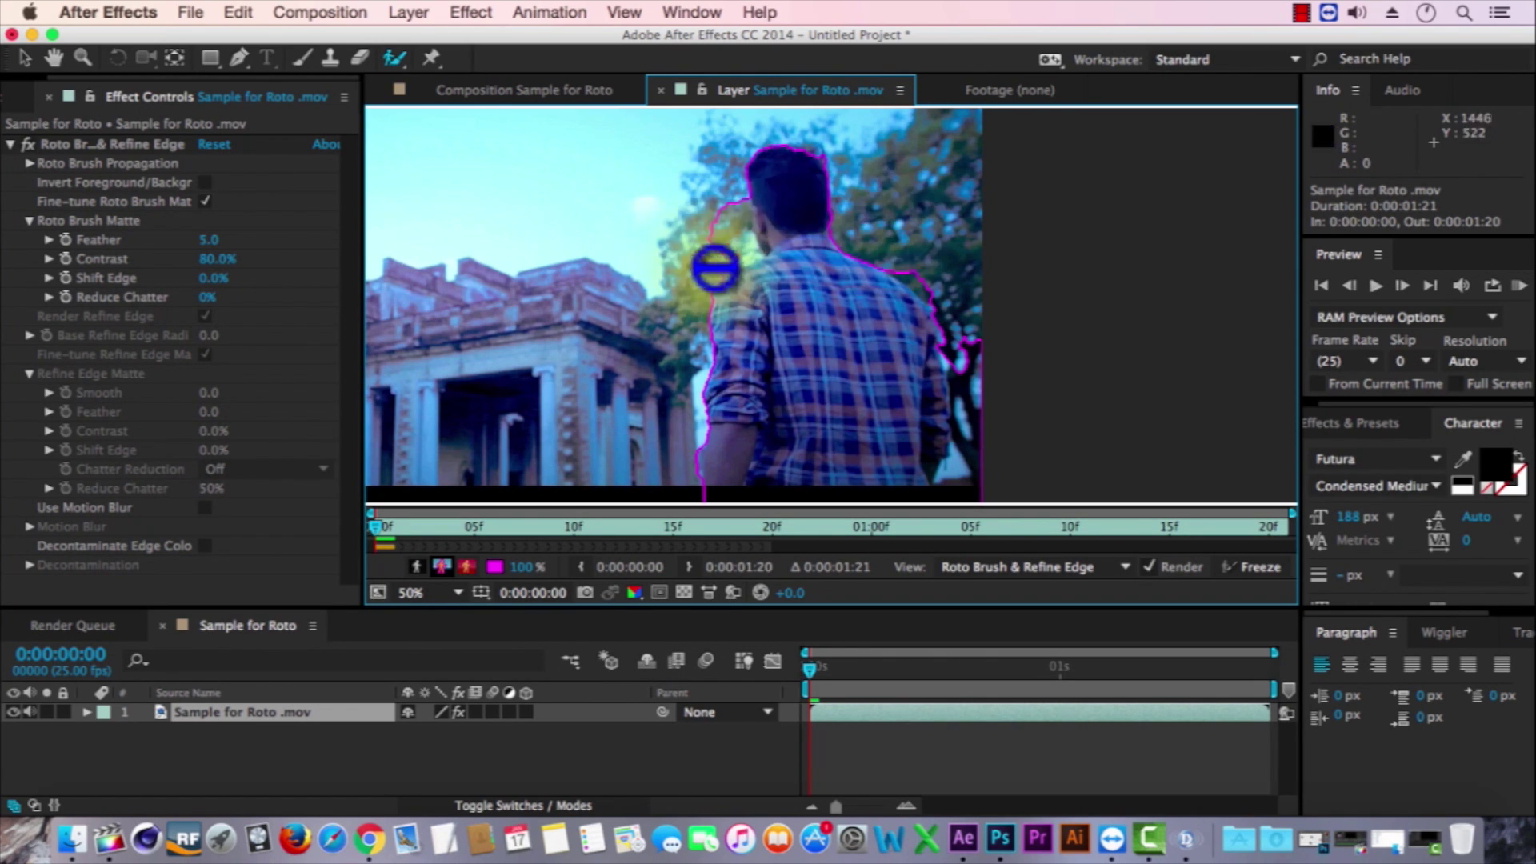
pyautogui.moveTo(716, 267)
pyautogui.mouseDown()
pyautogui.moveTo(743, 231)
pyautogui.moveTo(730, 200)
pyautogui.mouseUp()
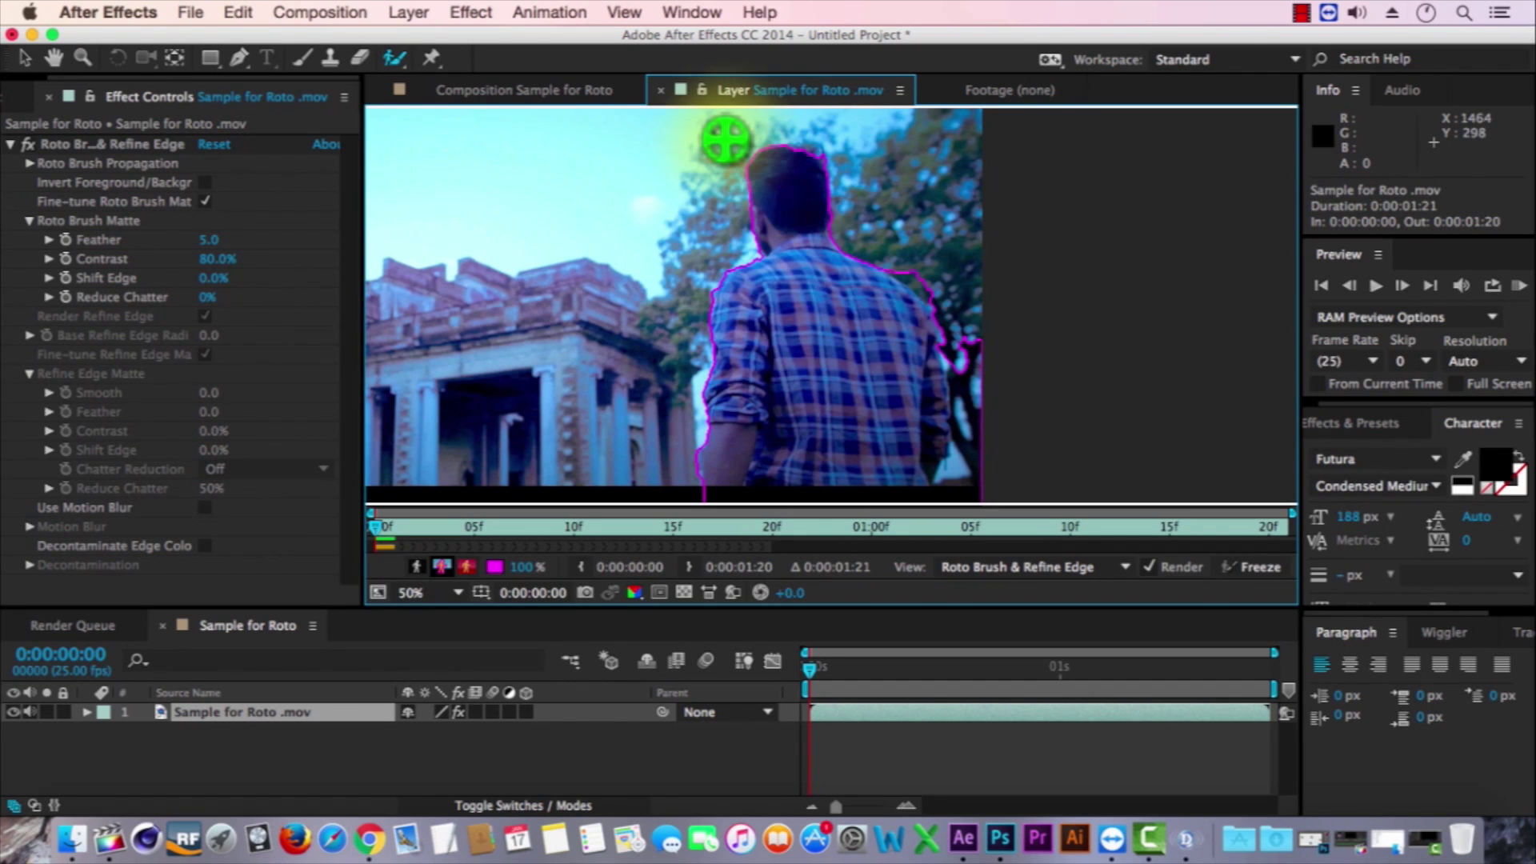
pyautogui.scroll(1, 746, 209)
pyautogui.moveTo(674, 150); pyautogui.dragTo(744, 228)
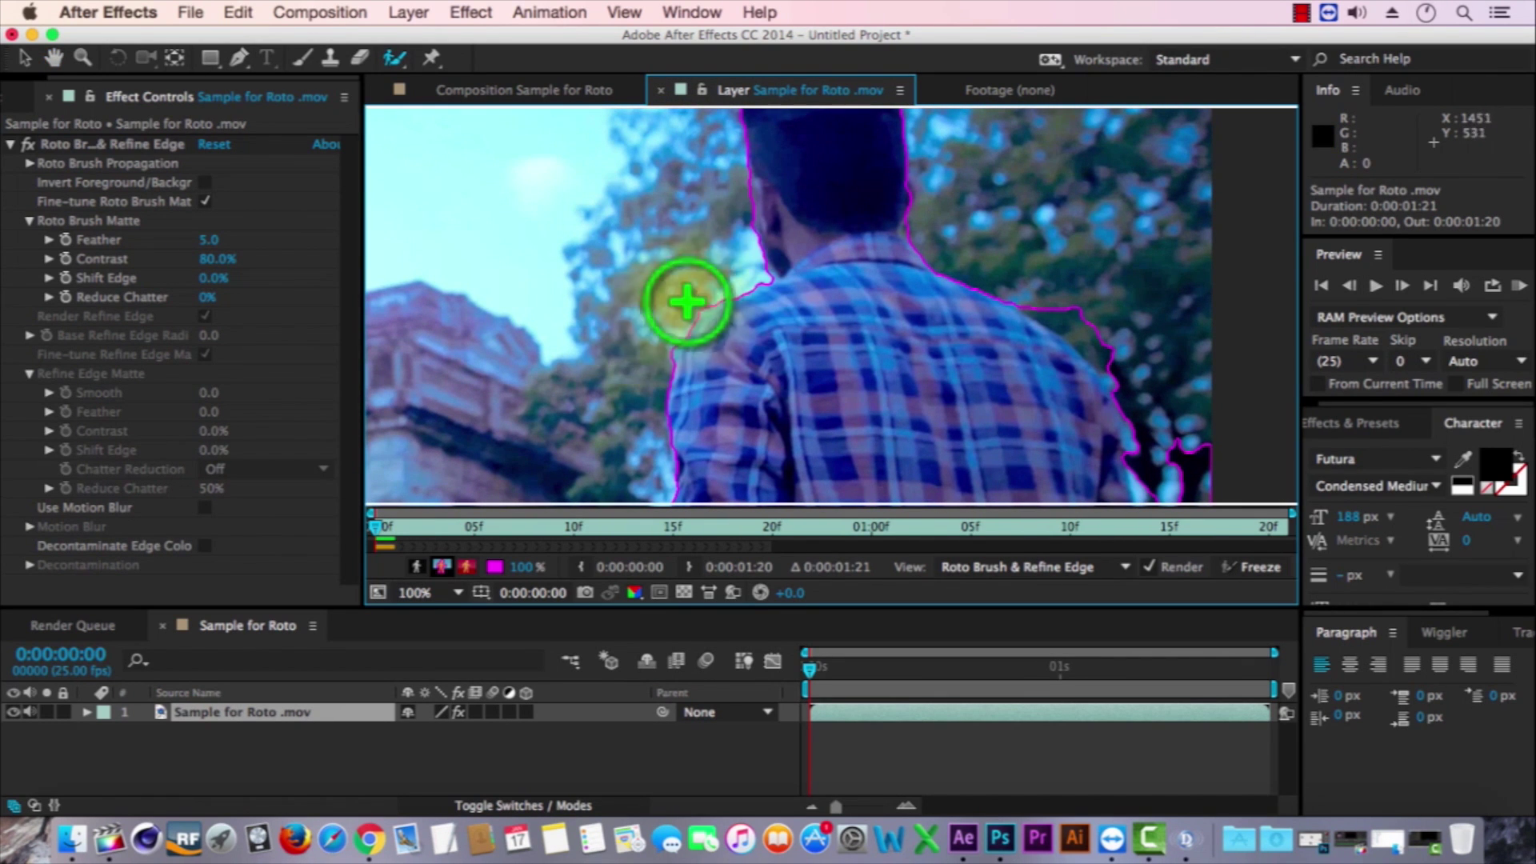
# Subtract the foliage beside the man's right shoulder and arm from the Roto Brush selection.
pyautogui.moveTo(1066, 302); pyautogui.dragTo(840, 178)
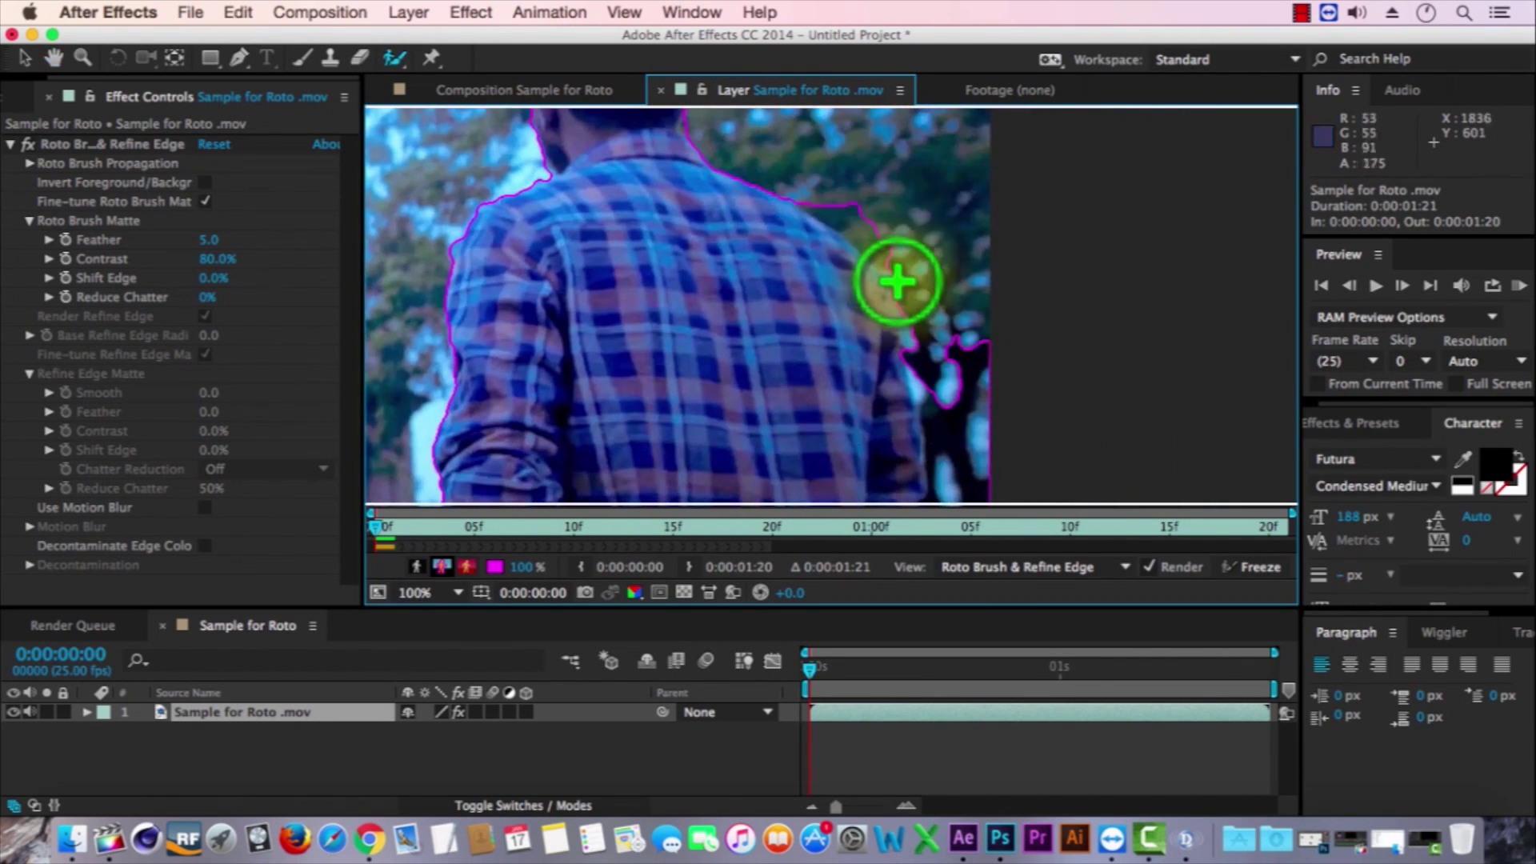
pyautogui.moveTo(898, 259)
pyautogui.mouseDown()
pyautogui.moveTo(805, 182)
pyautogui.moveTo(951, 232)
pyautogui.moveTo(825, 193)
pyautogui.mouseUp()
pyautogui.press('space')
pyautogui.moveTo(916, 372); pyautogui.dragTo(849, 237)
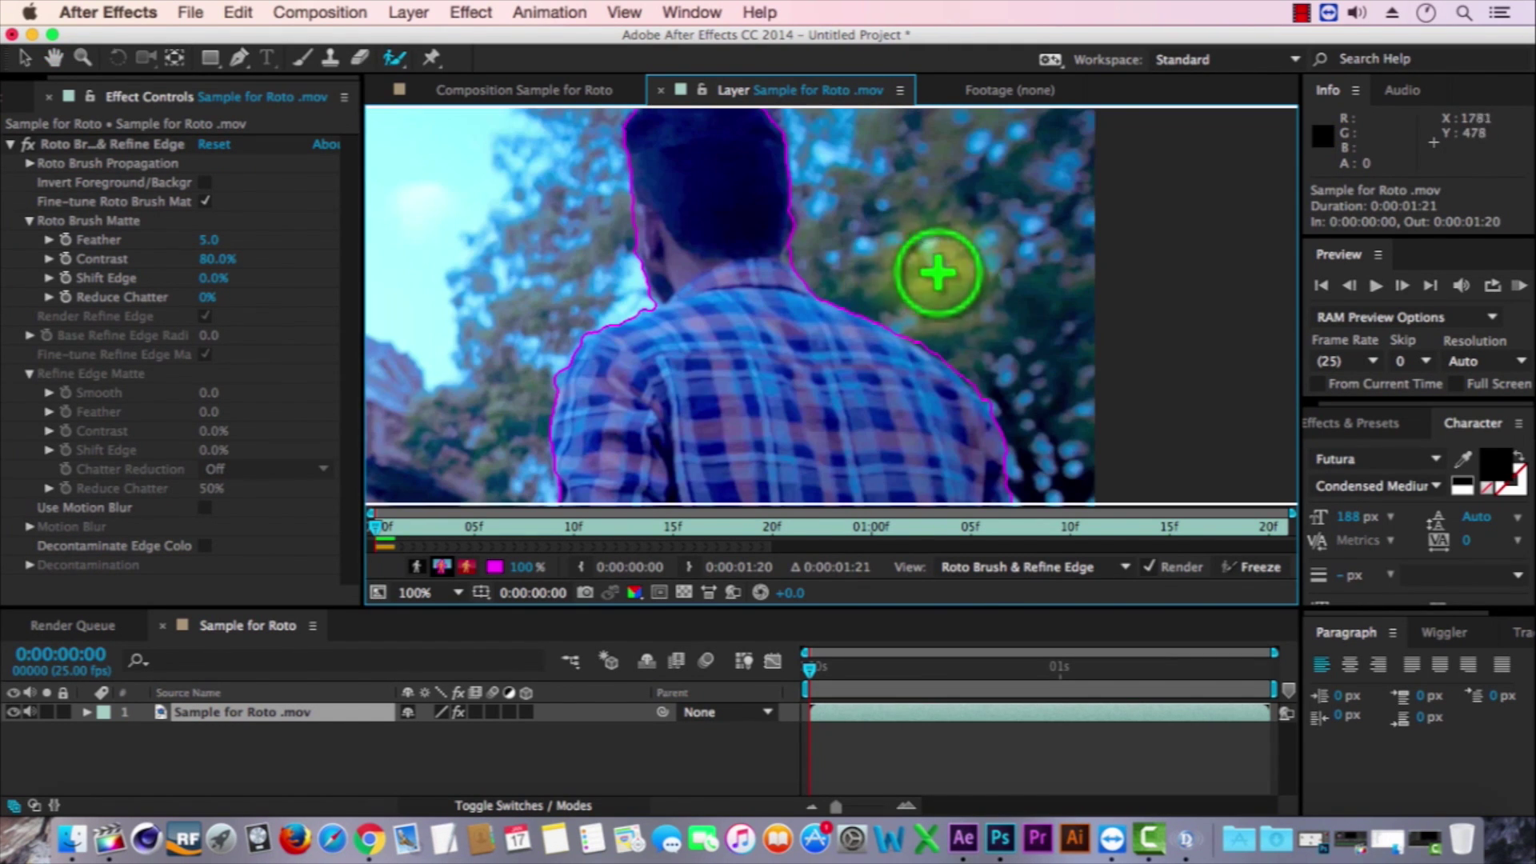
pyautogui.moveTo(967, 270)
pyautogui.mouseDown()
pyautogui.moveTo(1044, 270)
pyautogui.moveTo(962, 270)
pyautogui.mouseUp()
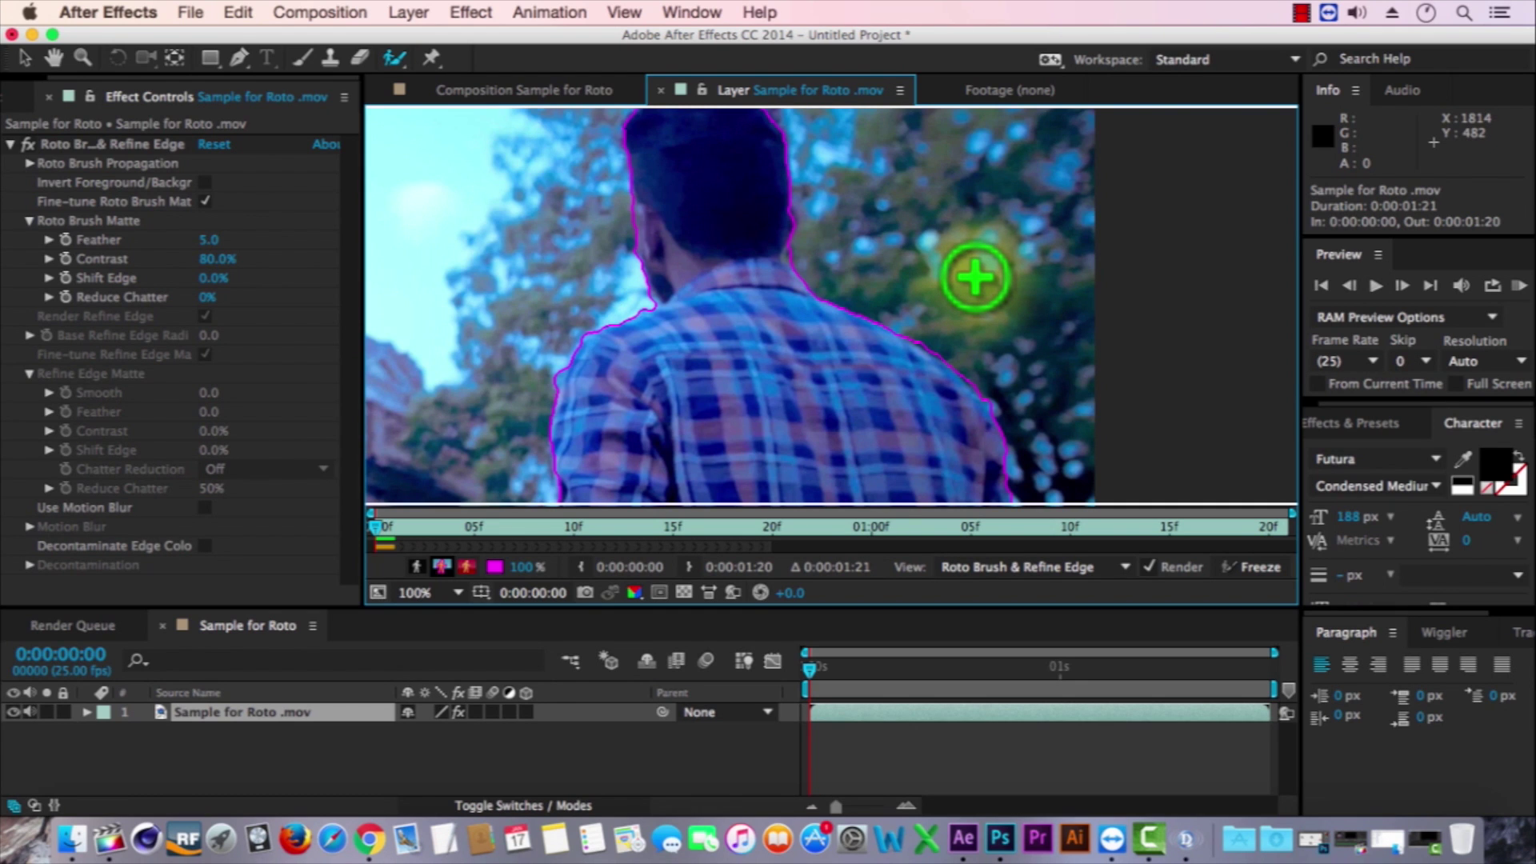
# Advance to frame 0:00:00:01 and subtract the background bulge beside the man's left shoulder from the Roto Brush selection.
pyautogui.press('pagedown')
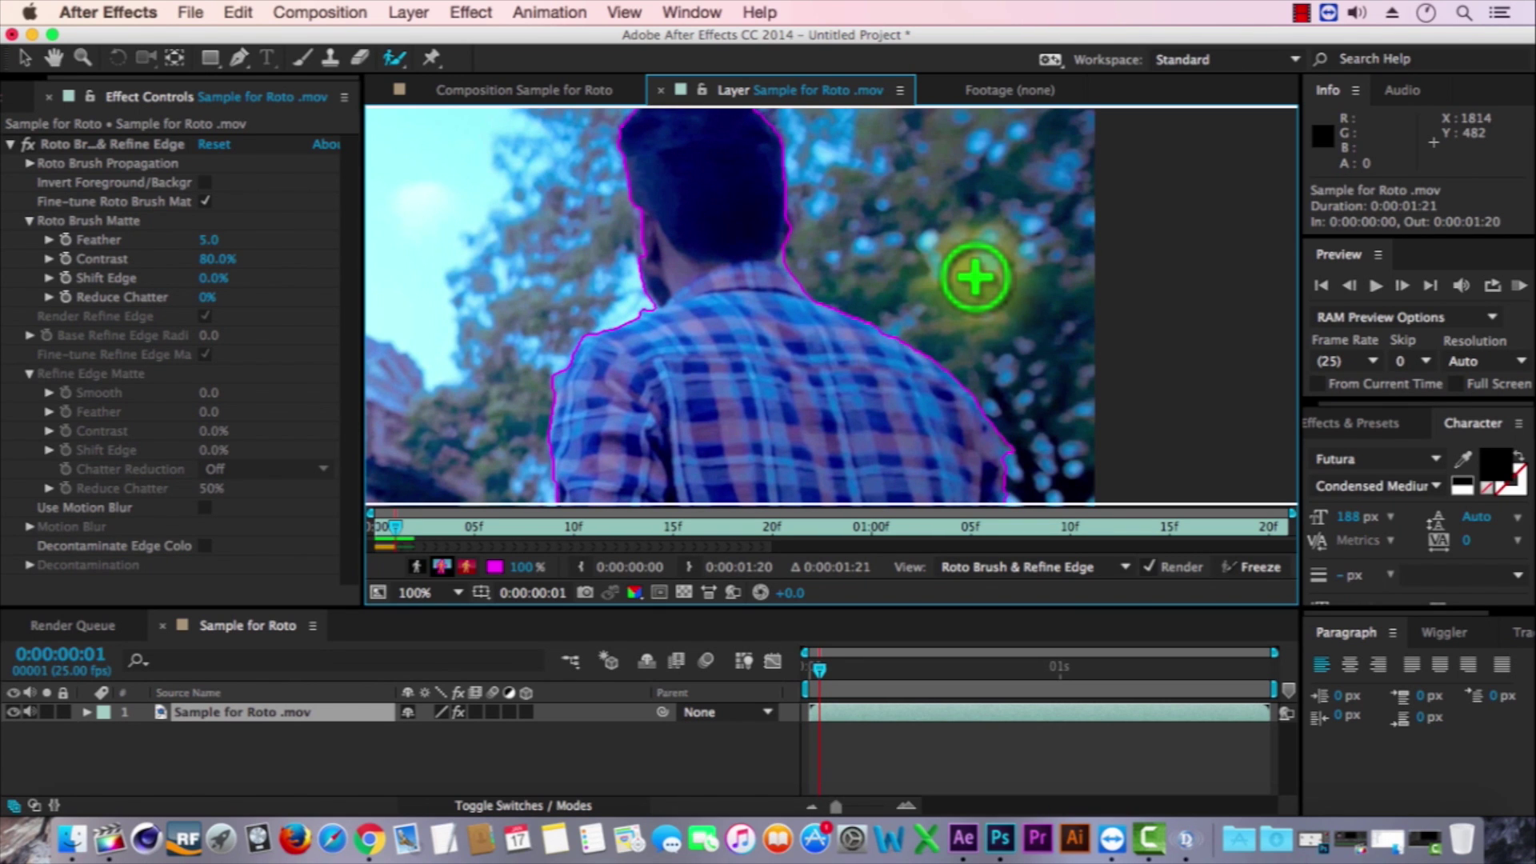
pyautogui.press('.')
pyautogui.moveTo(566, 345)
pyautogui.mouseDown()
pyautogui.moveTo(583, 316)
pyautogui.moveTo(932, 239)
pyautogui.mouseUp()
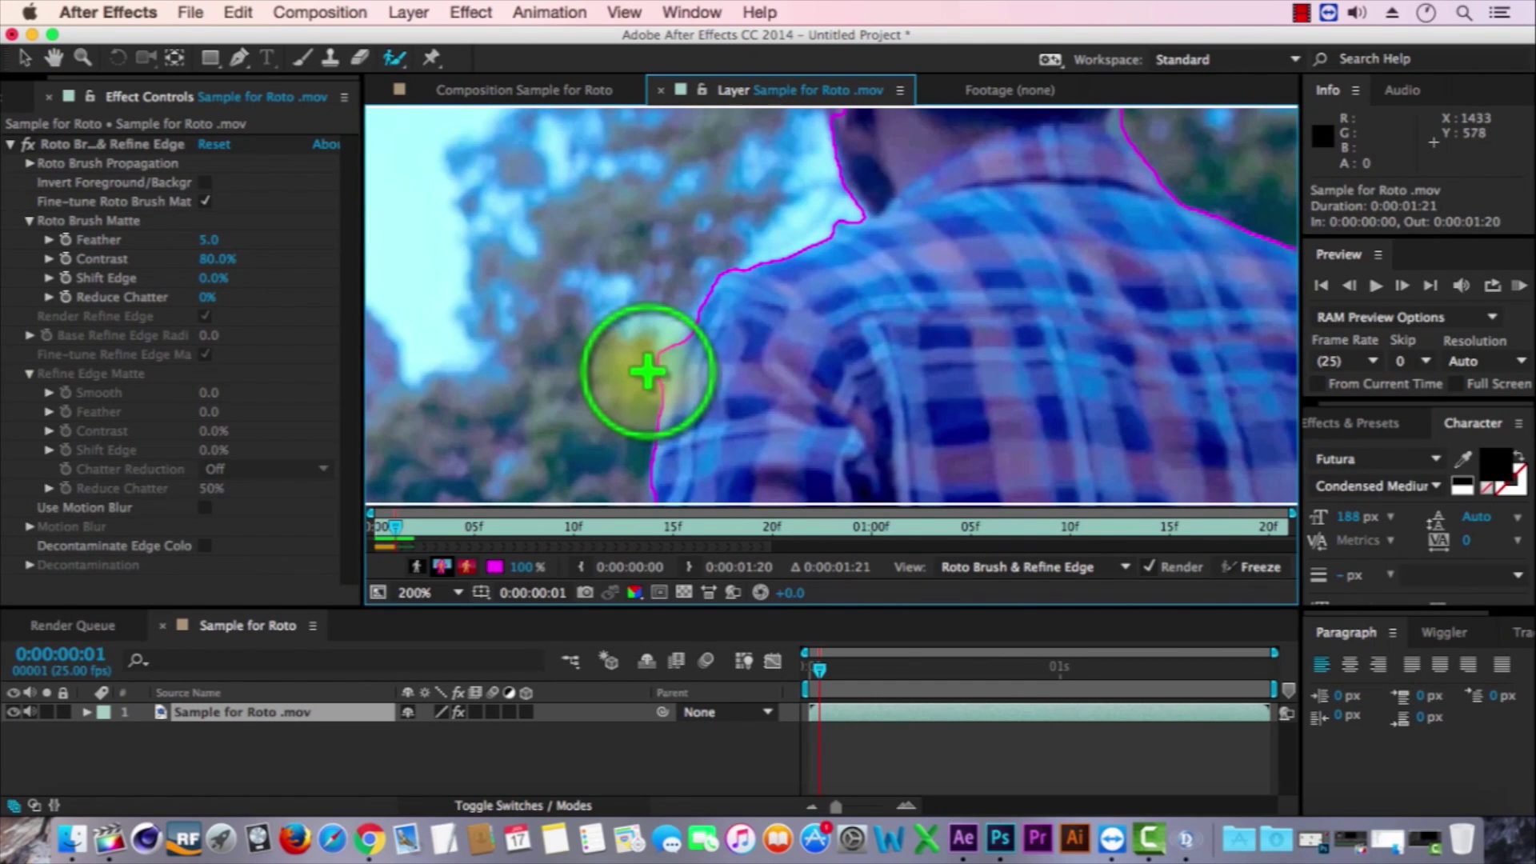
pyautogui.moveTo(650, 369); pyautogui.dragTo(652, 334)
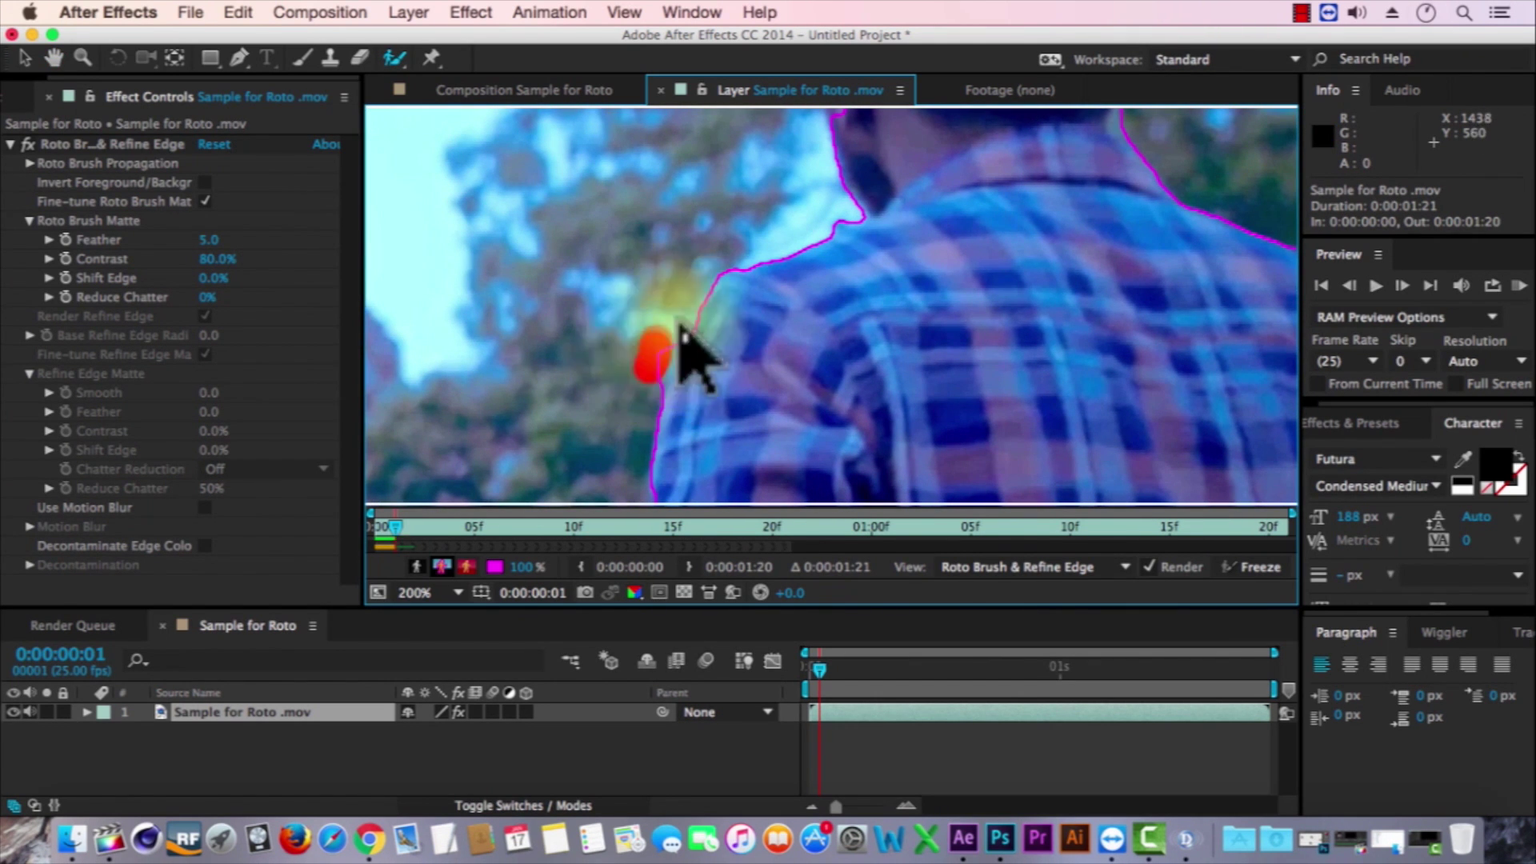
pyautogui.keyDown('alt'); pyautogui.click(654, 378); pyautogui.keyUp('alt')
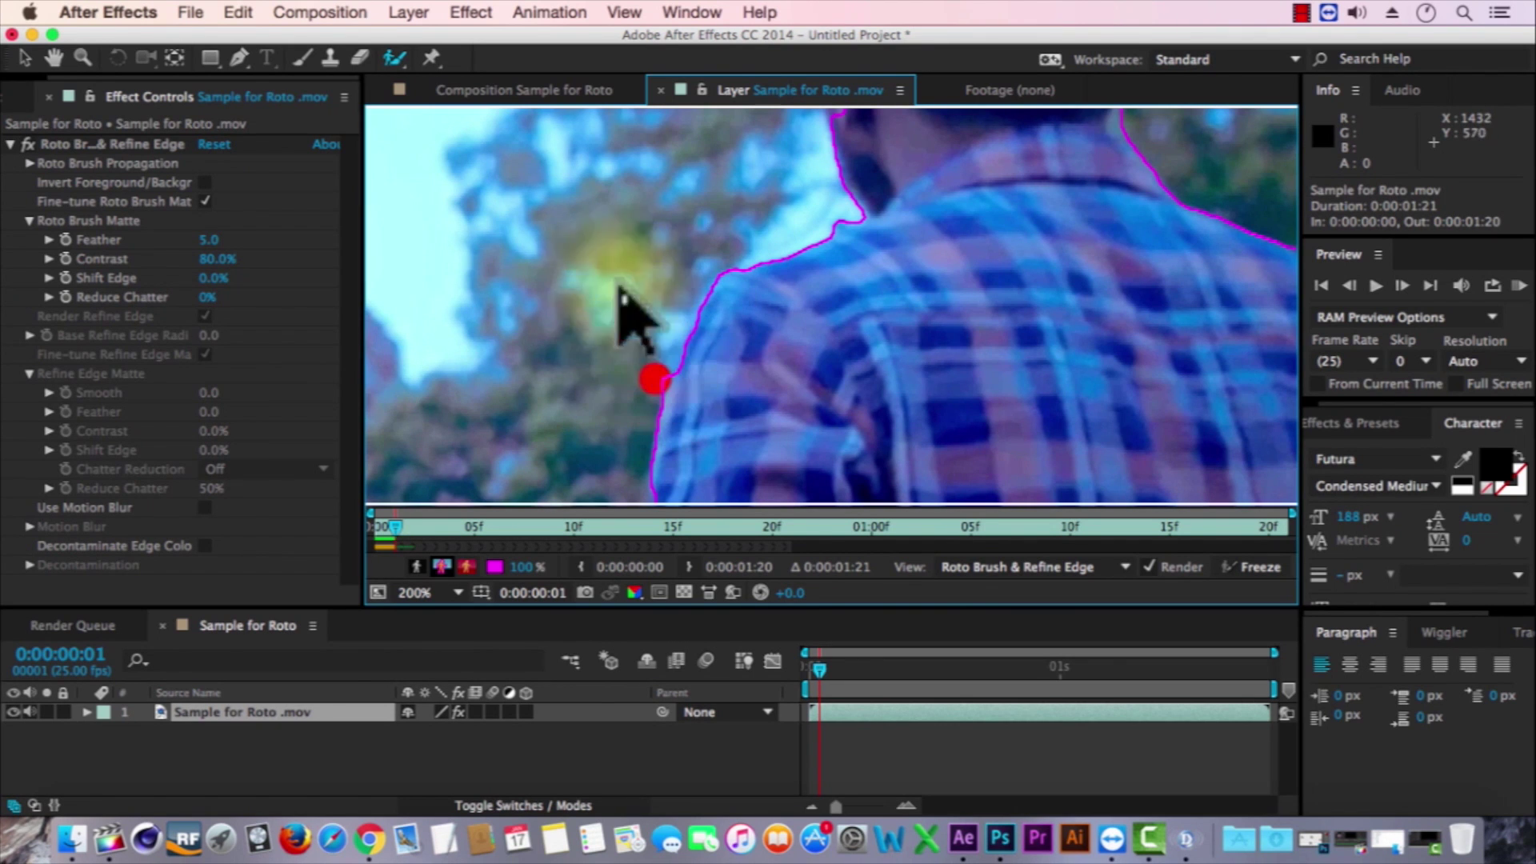
# Subtract the background bulge between the man's neck and left shoulder from the Roto Brush selection.
pyautogui.keyDown('alt'); pyautogui.click(827, 213); pyautogui.keyUp('alt')
pyautogui.scroll(-1, 899, 197)
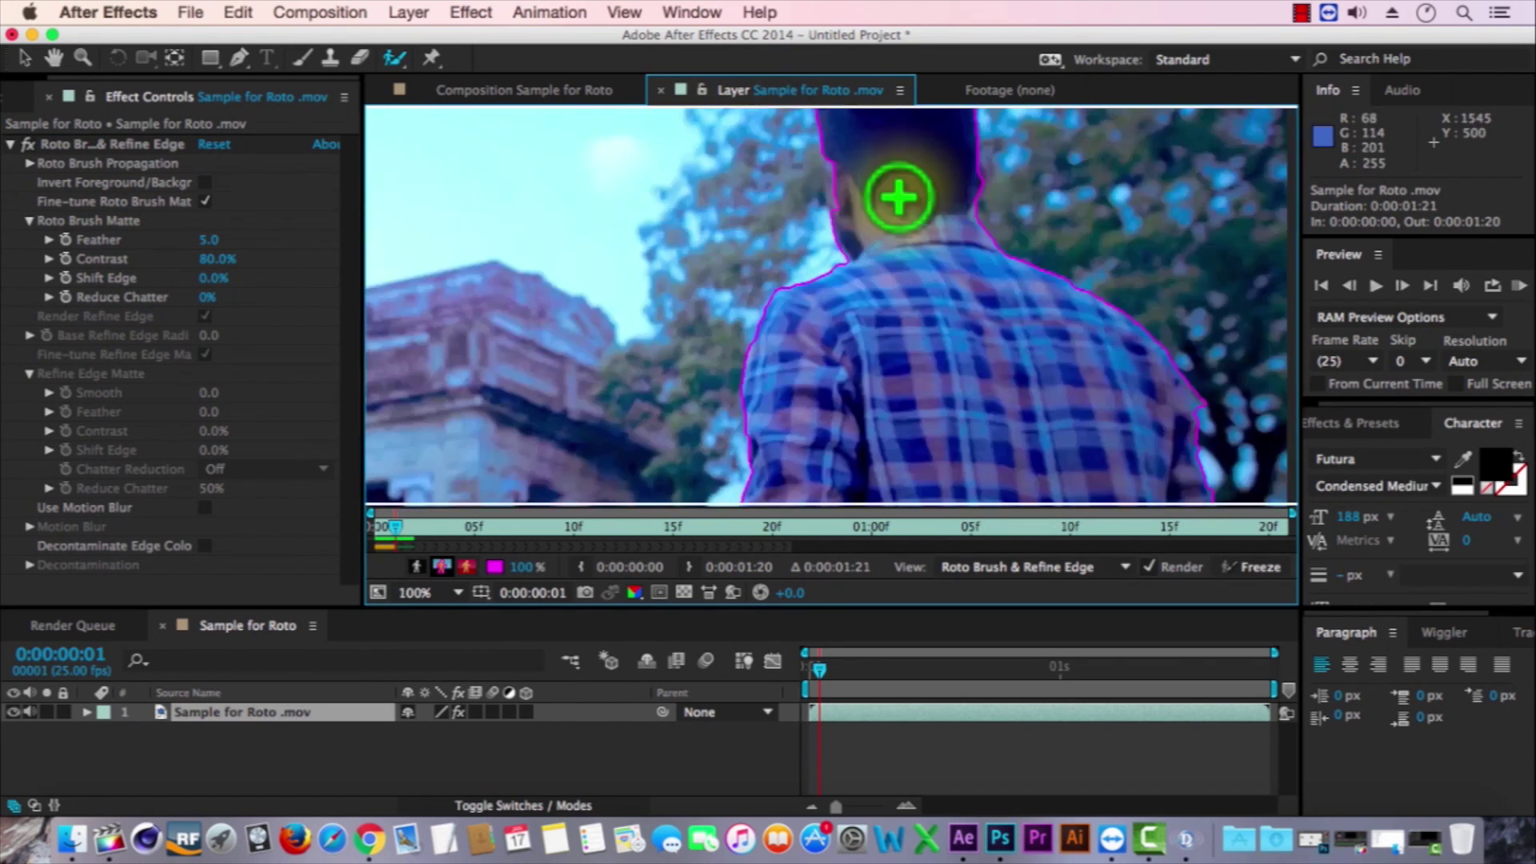
pyautogui.scroll(1, 854, 179)
pyautogui.moveTo(824, 172)
pyautogui.mouseDown()
pyautogui.moveTo(779, 212)
pyautogui.moveTo(736, 303)
pyautogui.moveTo(722, 260)
pyautogui.moveTo(766, 282)
pyautogui.moveTo(755, 204)
pyautogui.mouseUp()
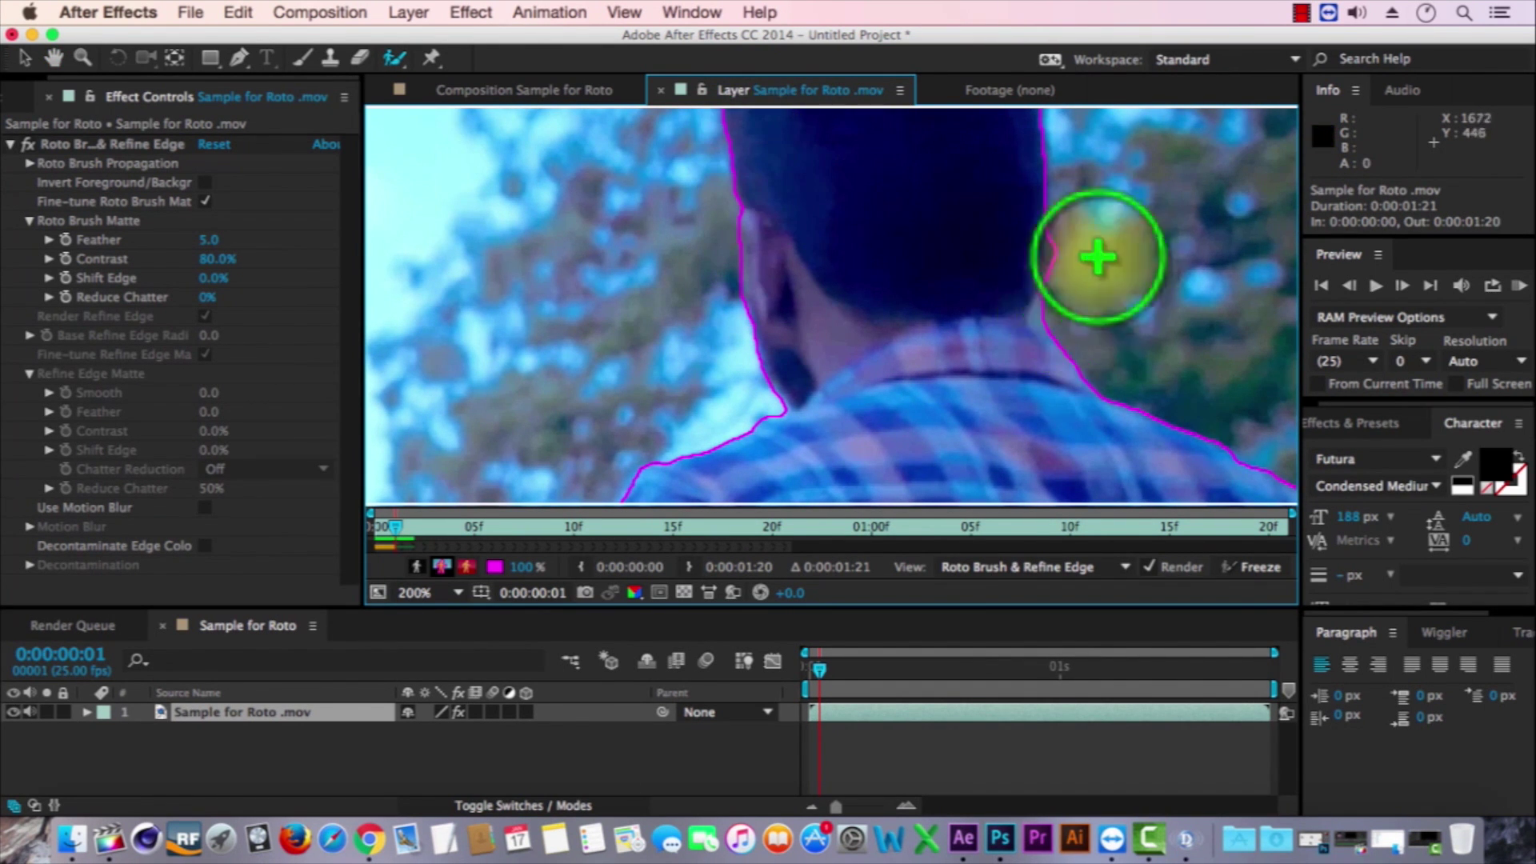
# Check the outline around the head and subtract the foliage bulge beside the man's right upper arm from the selection.
pyautogui.scroll(-1, 1026, 213)
pyautogui.scroll(1, 910, 163)
pyautogui.moveTo(876, 144); pyautogui.dragTo(728, 281)
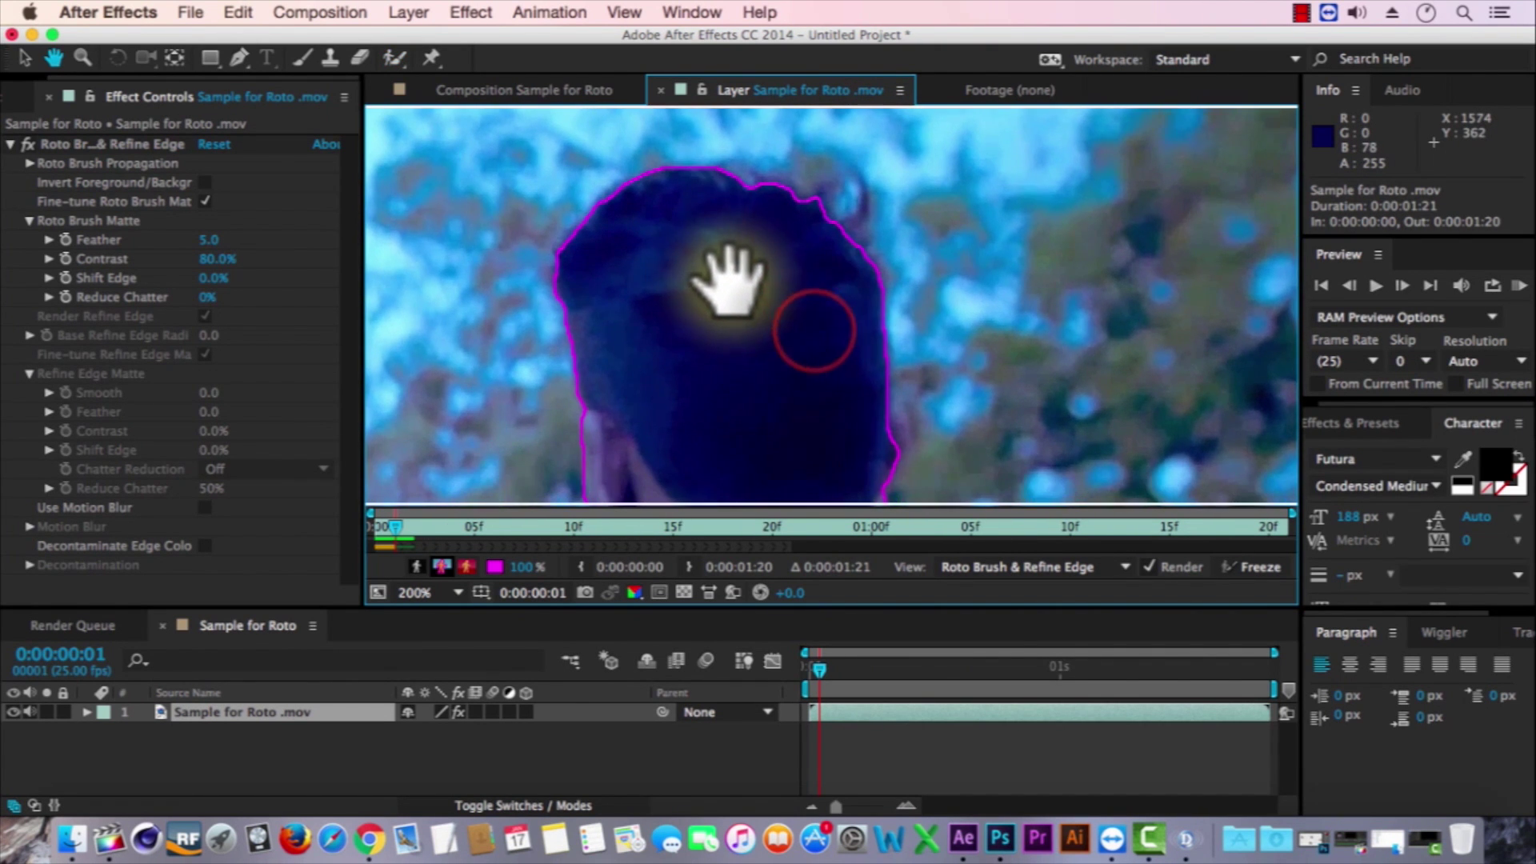
pyautogui.moveTo(808, 316); pyautogui.dragTo(843, 260)
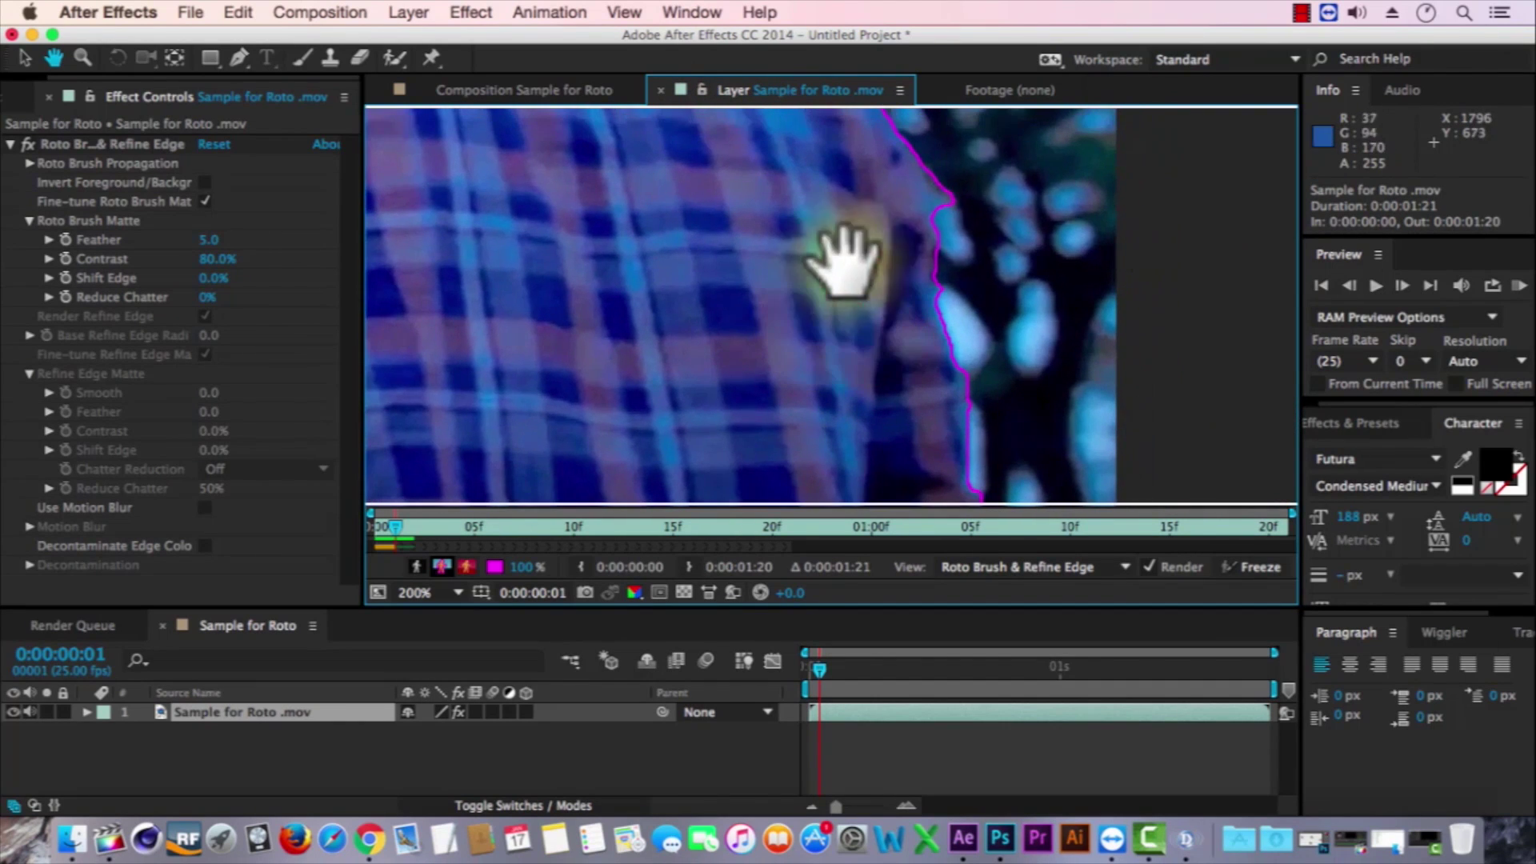
pyautogui.moveTo(954, 207); pyautogui.dragTo(948, 169)
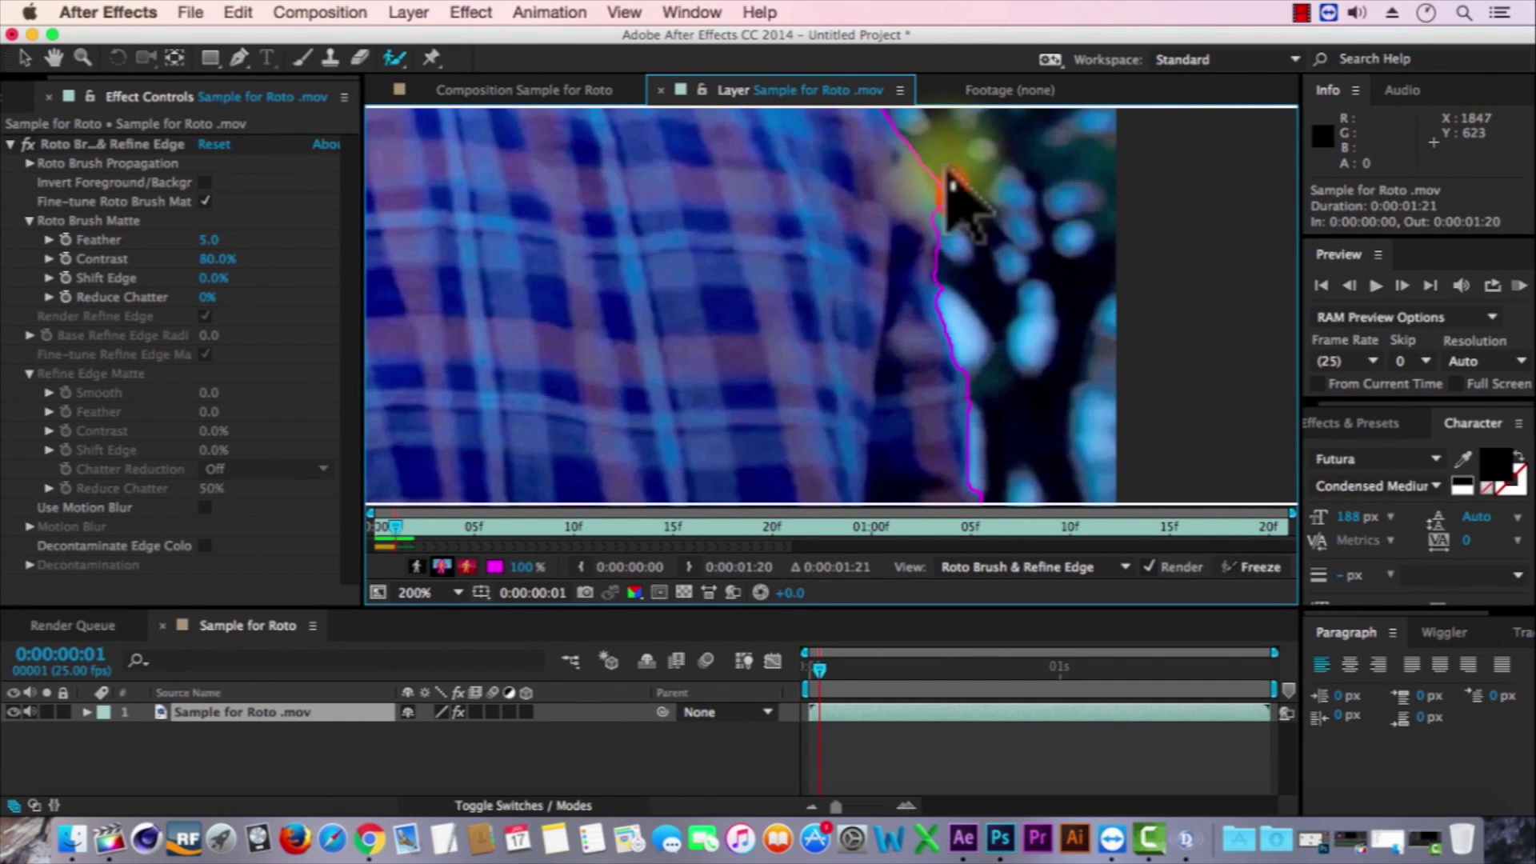
pyautogui.scroll(-1, 814, 336)
pyautogui.moveTo(817, 407)
pyautogui.mouseDown()
pyautogui.moveTo(784, 209)
pyautogui.moveTo(723, 239)
pyautogui.moveTo(832, 333)
pyautogui.moveTo(808, 230)
pyautogui.moveTo(759, 200)
pyautogui.moveTo(747, 274)
pyautogui.mouseUp()
pyautogui.scroll(1, 800, 249)
pyautogui.scroll(-1, 886, 230)
pyautogui.moveTo(730, 205)
pyautogui.mouseDown()
pyautogui.moveTo(775, 350)
pyautogui.moveTo(797, 328)
pyautogui.mouseUp()
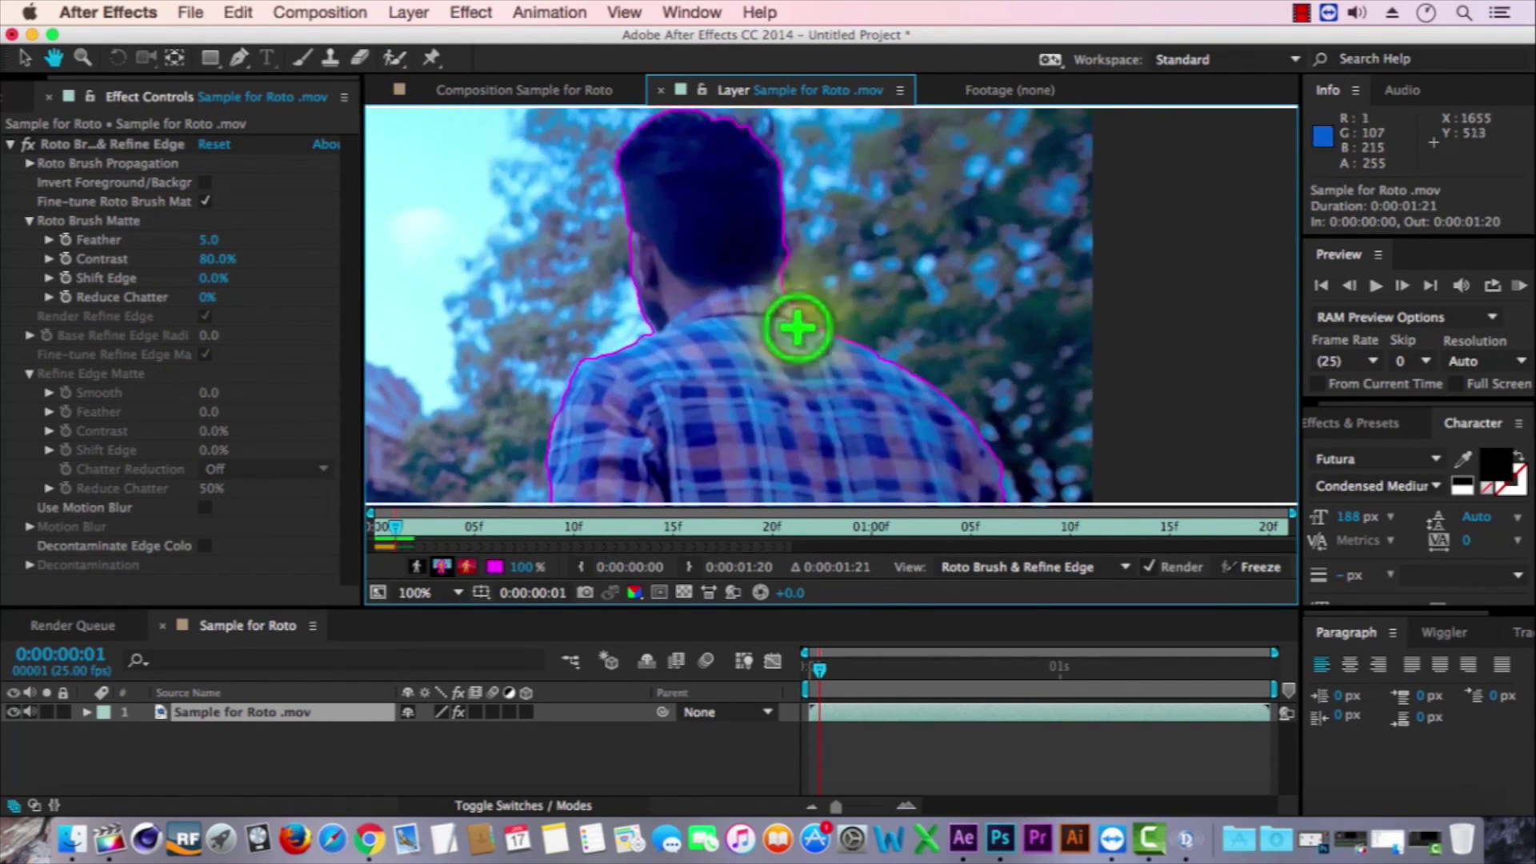
# Advance to frame 0:00:00:02 and subtract the background on both sides of the man's neck from the Roto Brush selection.
pyautogui.press('pagedown')
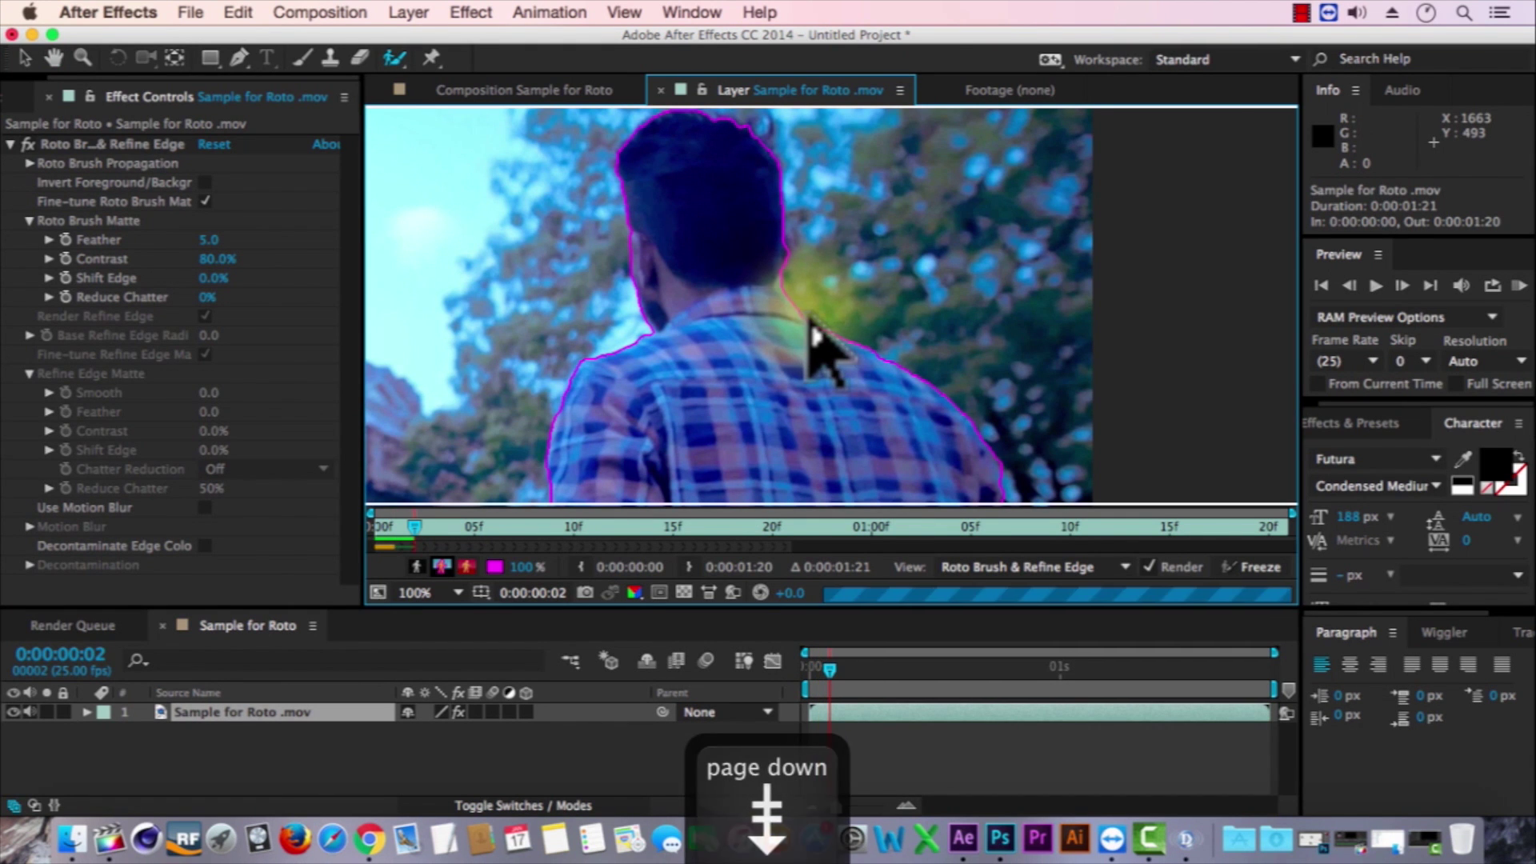
pyautogui.scroll(1, 603, 280)
pyautogui.moveTo(559, 301); pyautogui.dragTo(994, 195)
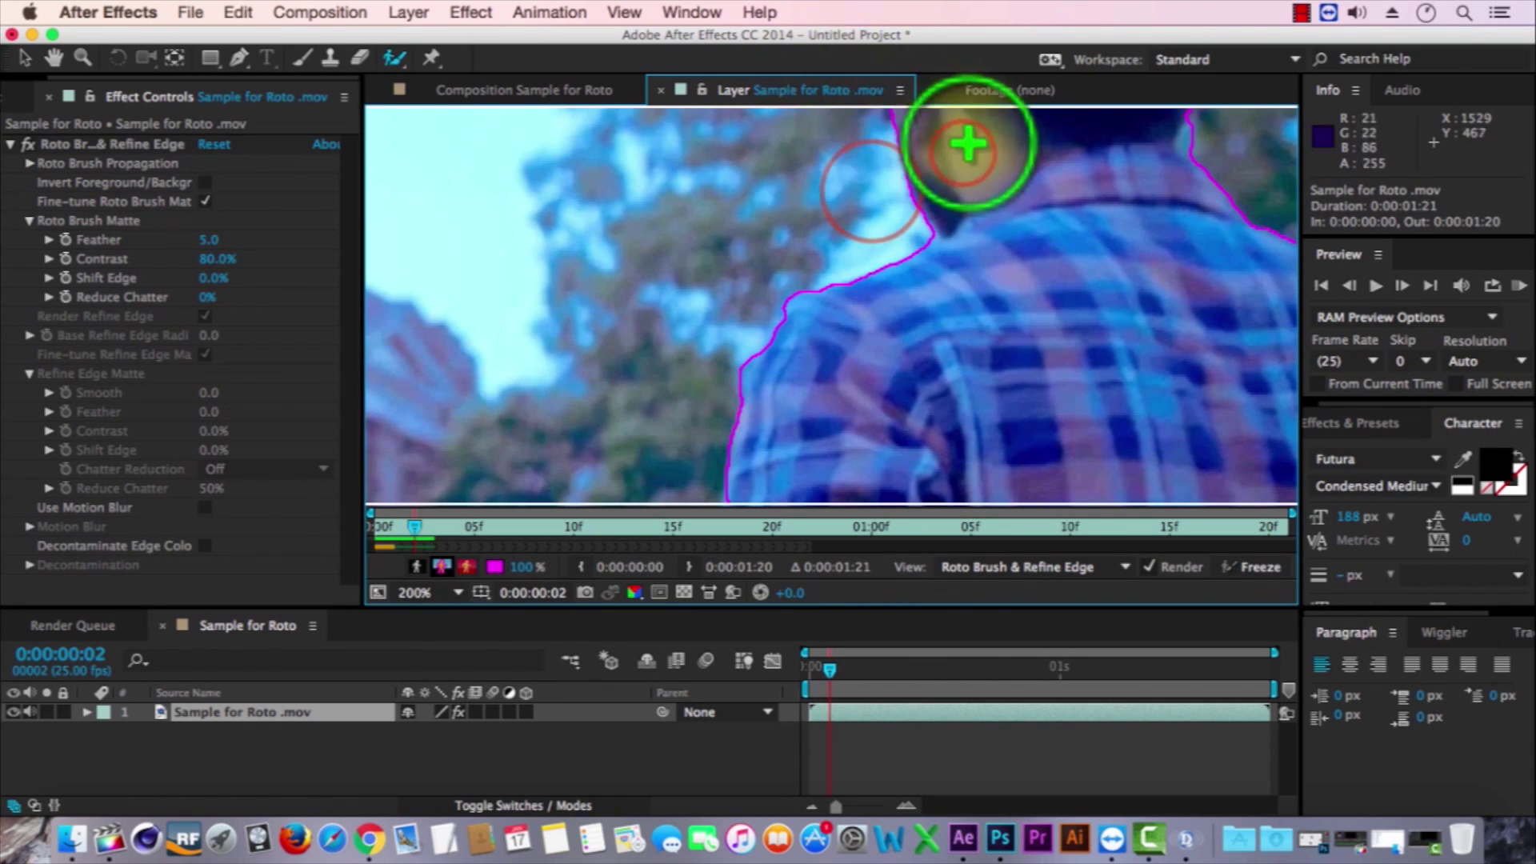
pyautogui.moveTo(970, 144); pyautogui.dragTo(909, 333)
pyautogui.moveTo(875, 179); pyautogui.dragTo(856, 232)
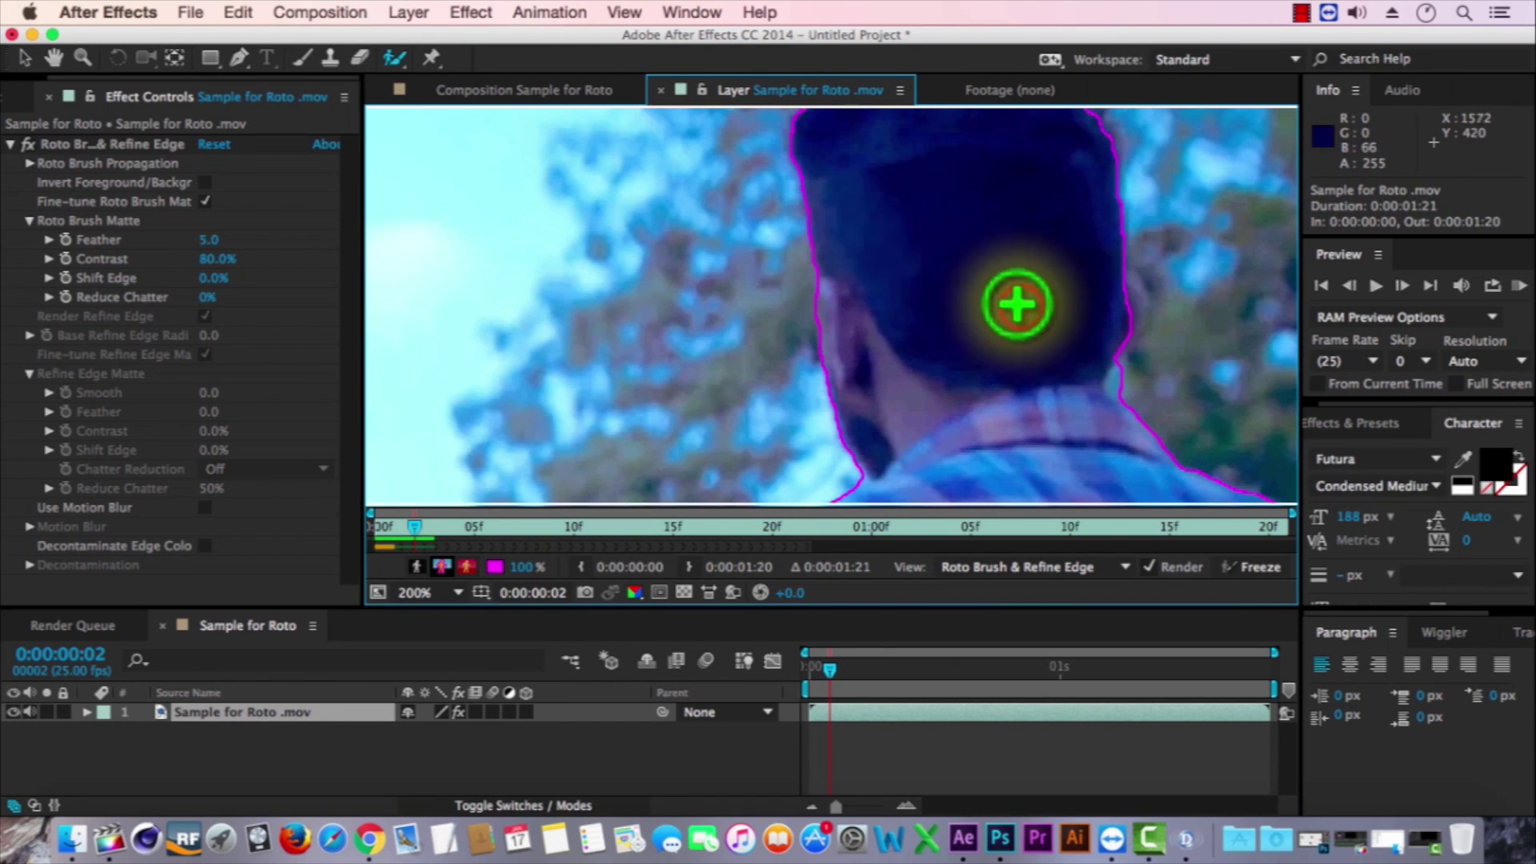
pyautogui.moveTo(1011, 301); pyautogui.dragTo(751, 251)
pyautogui.keyDown('alt'); pyautogui.click(844, 321); pyautogui.keyUp('alt')
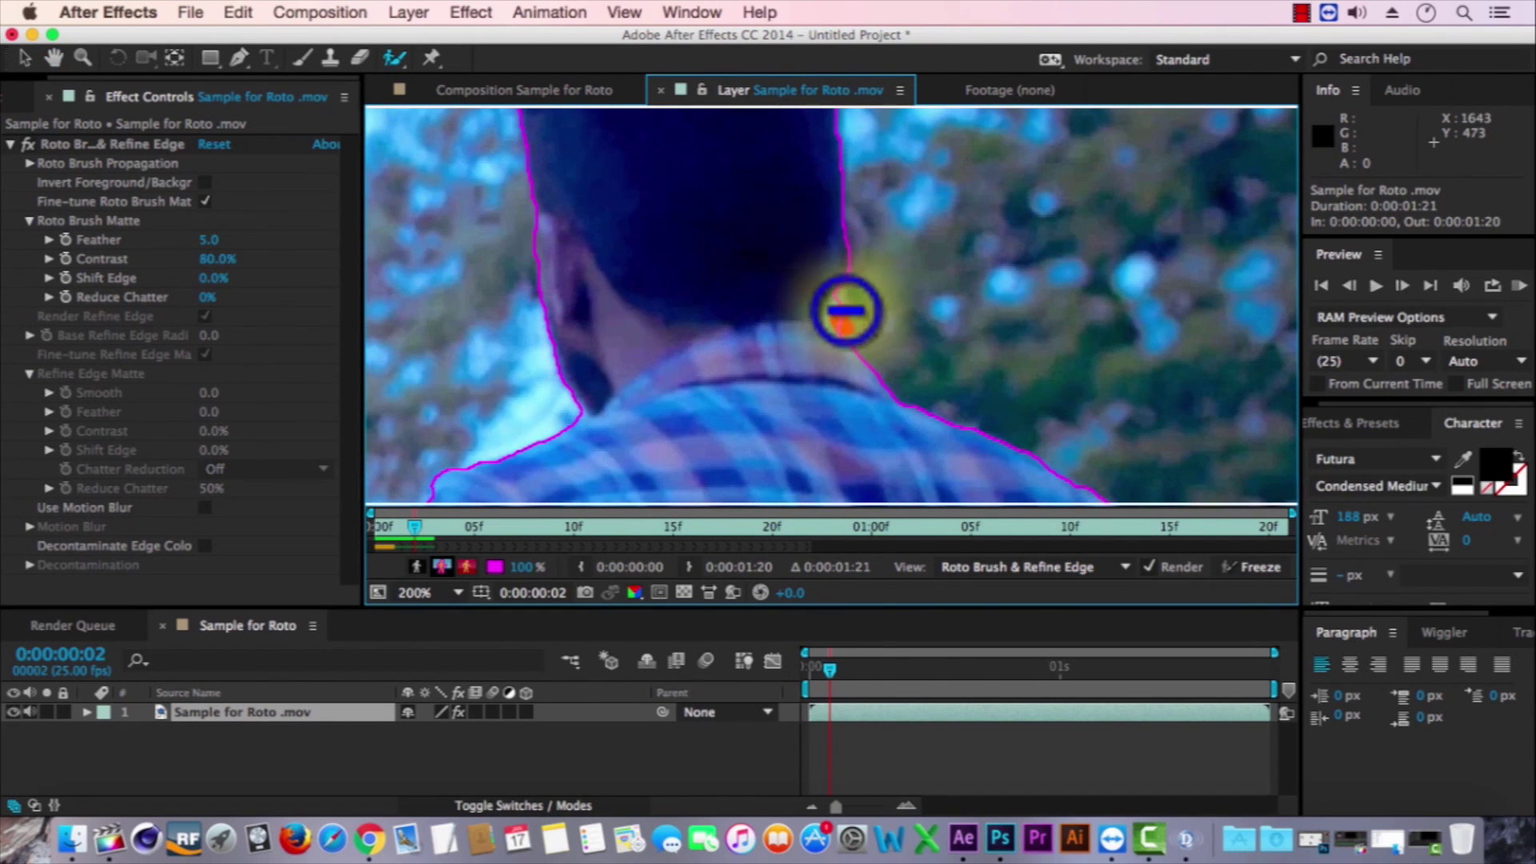
# Advance frame by frame through 0:00:00:04 to 0:00:00:10, checking the Roto Brush outline around the man.
pyautogui.scroll(-1, 920, 256)
pyautogui.press('pagedown')
pyautogui.press('pagedown')
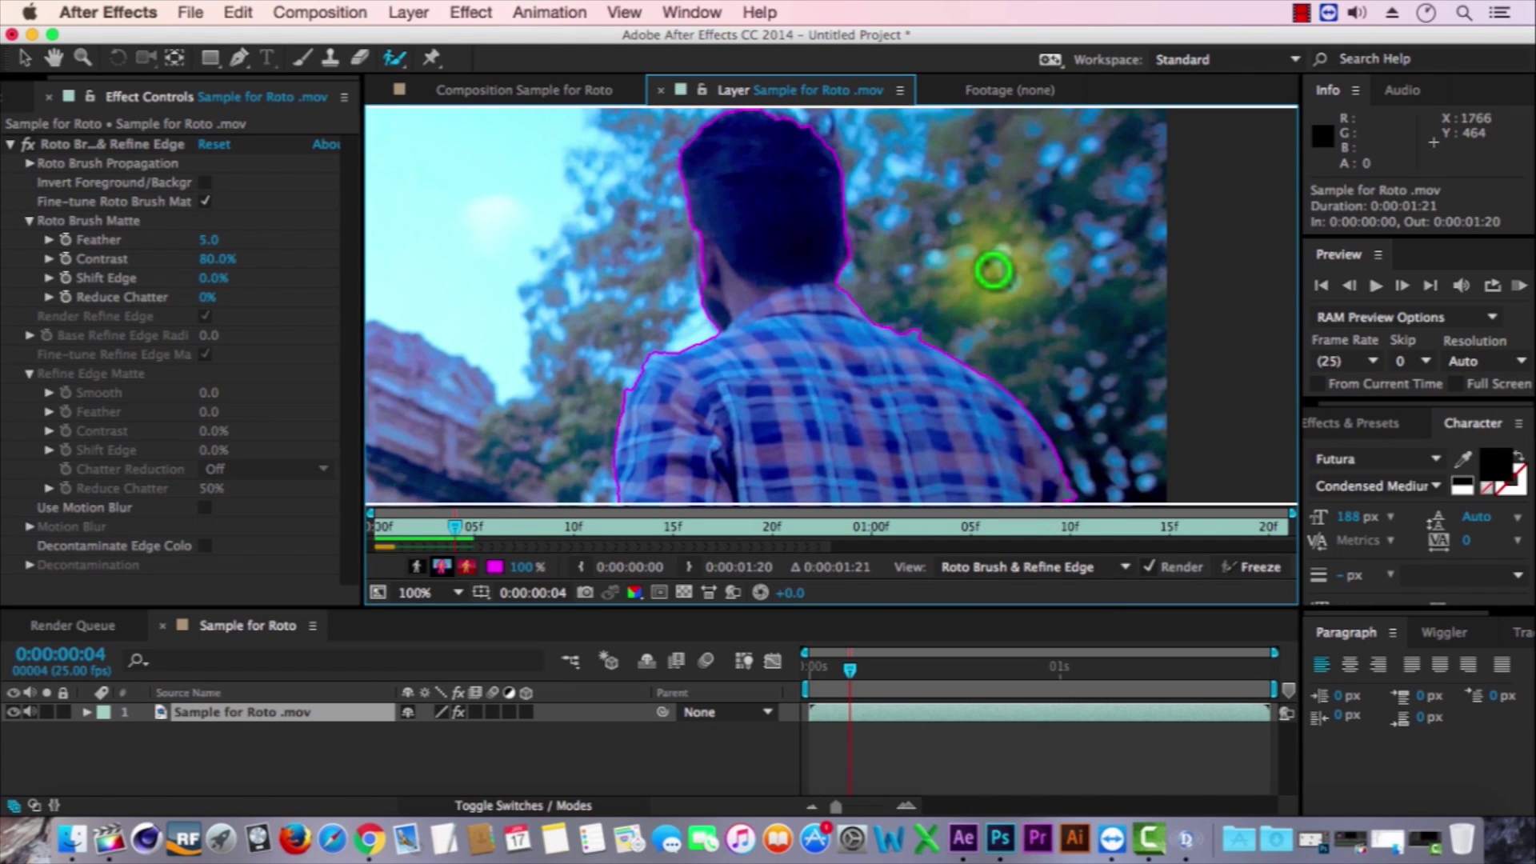
pyautogui.scroll(1, 699, 215)
pyautogui.moveTo(648, 251); pyautogui.dragTo(766, 278)
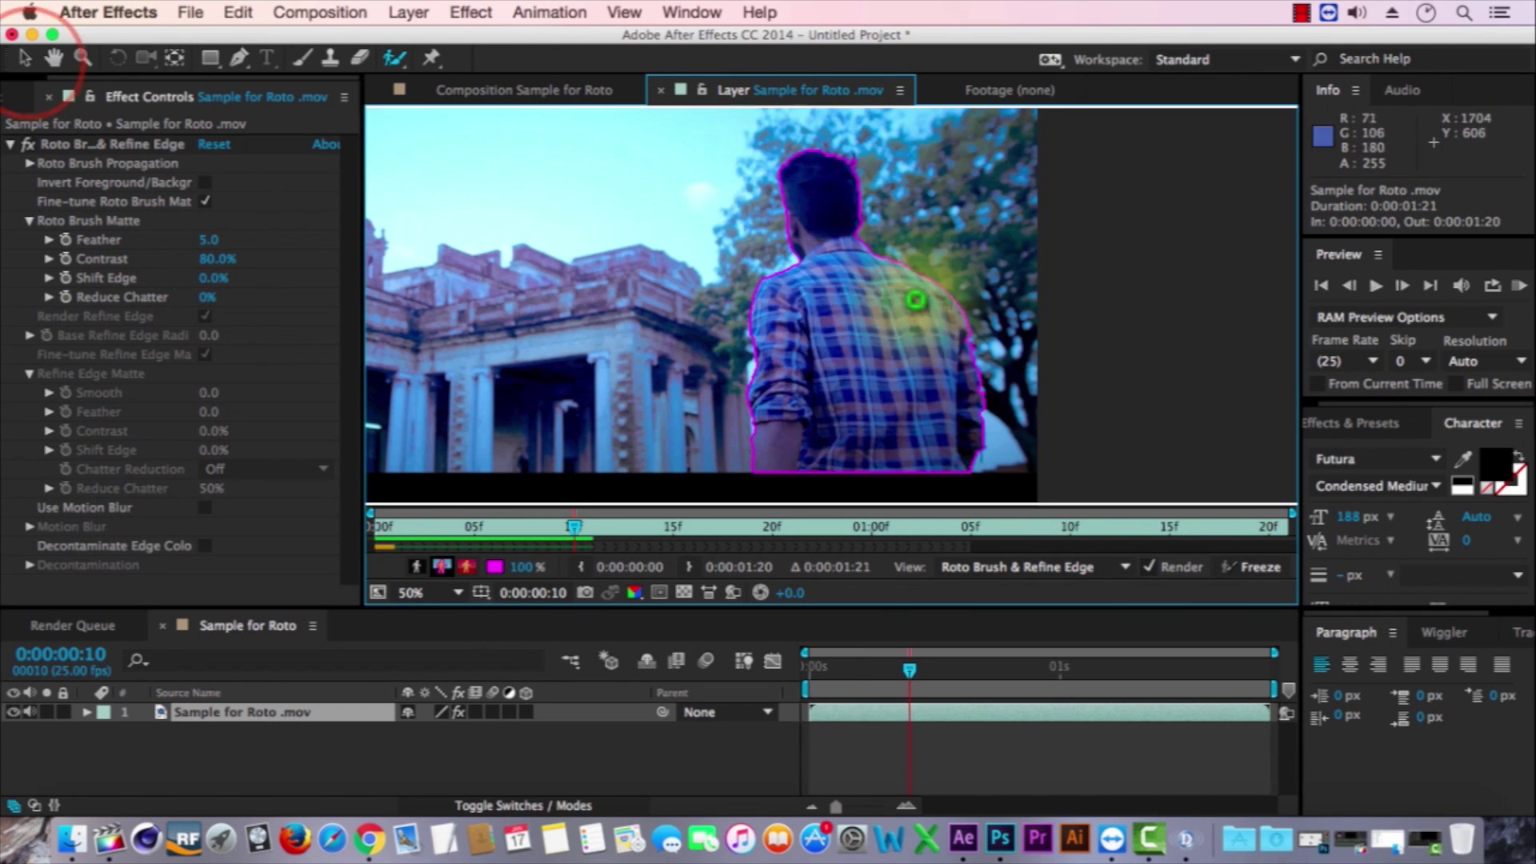
# Set the Roto Brush Matte's Feather to 20 and its Reduce Chatter to 90%.
pyautogui.click(28, 59)
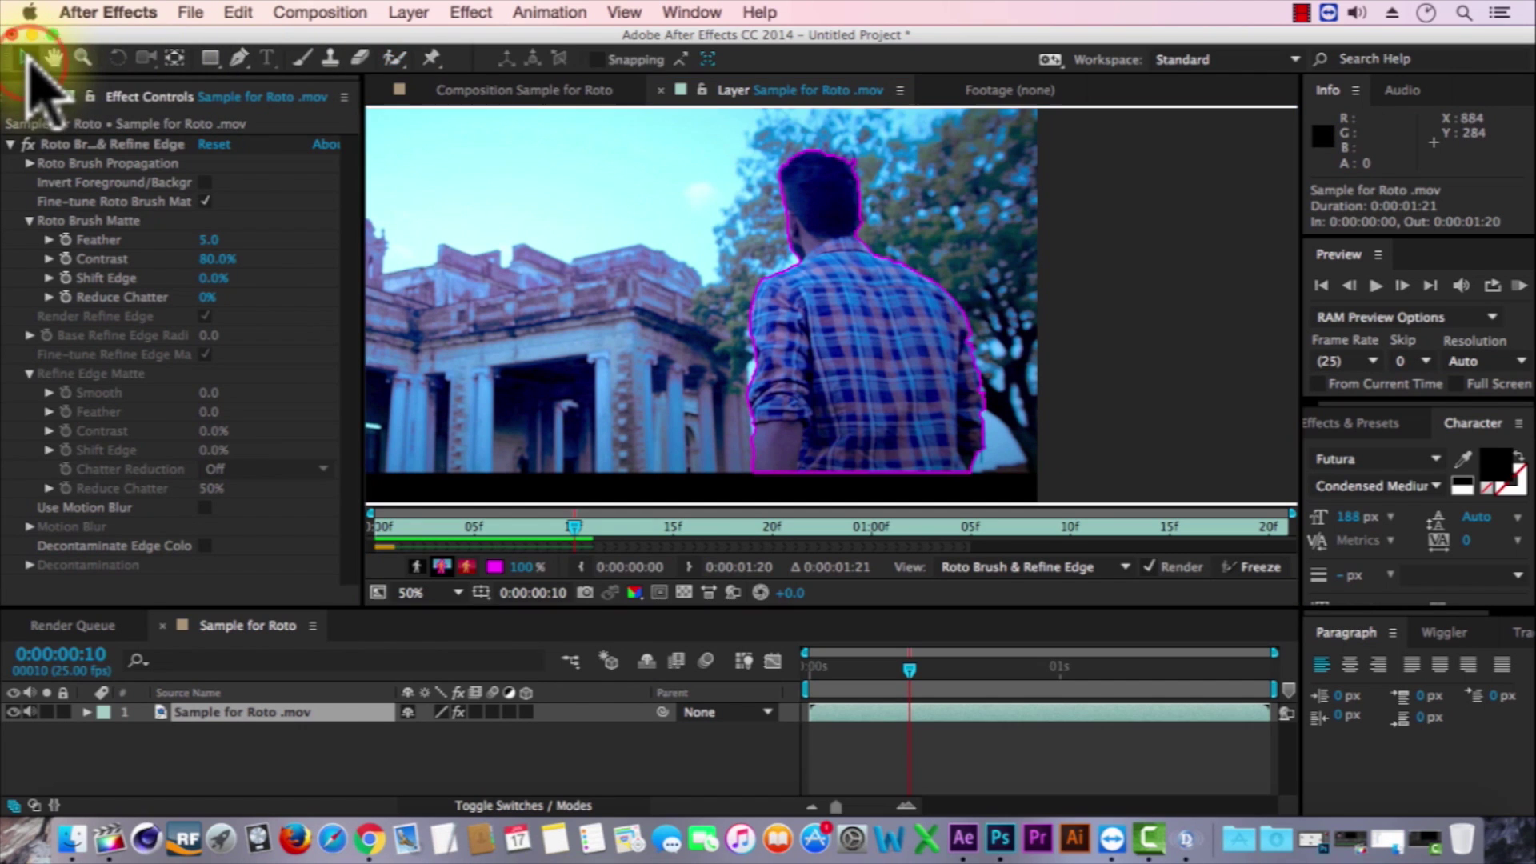
pyautogui.click(210, 240)
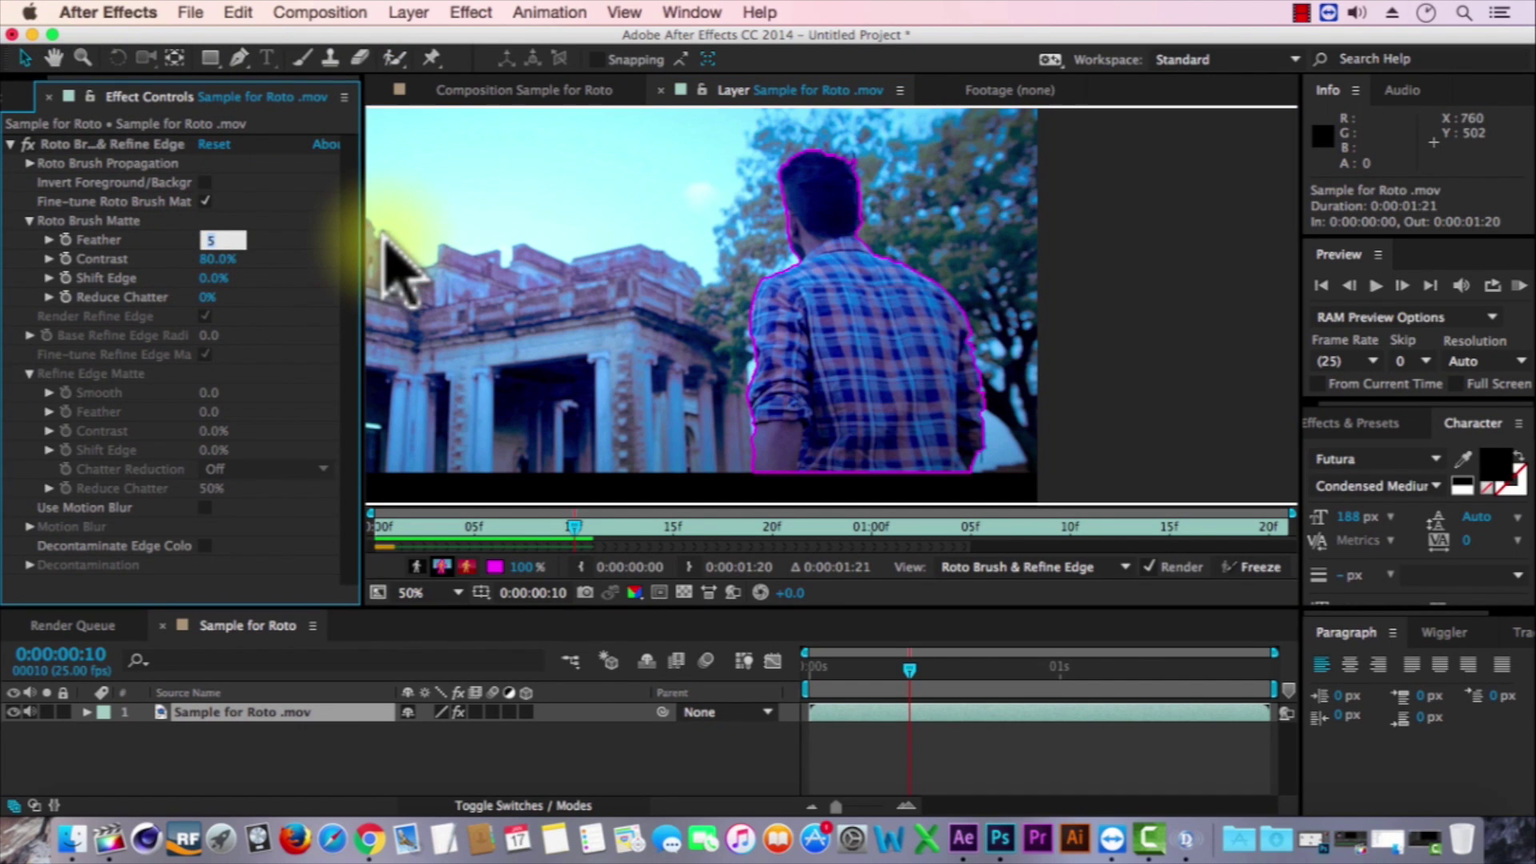
pyautogui.press('Return')
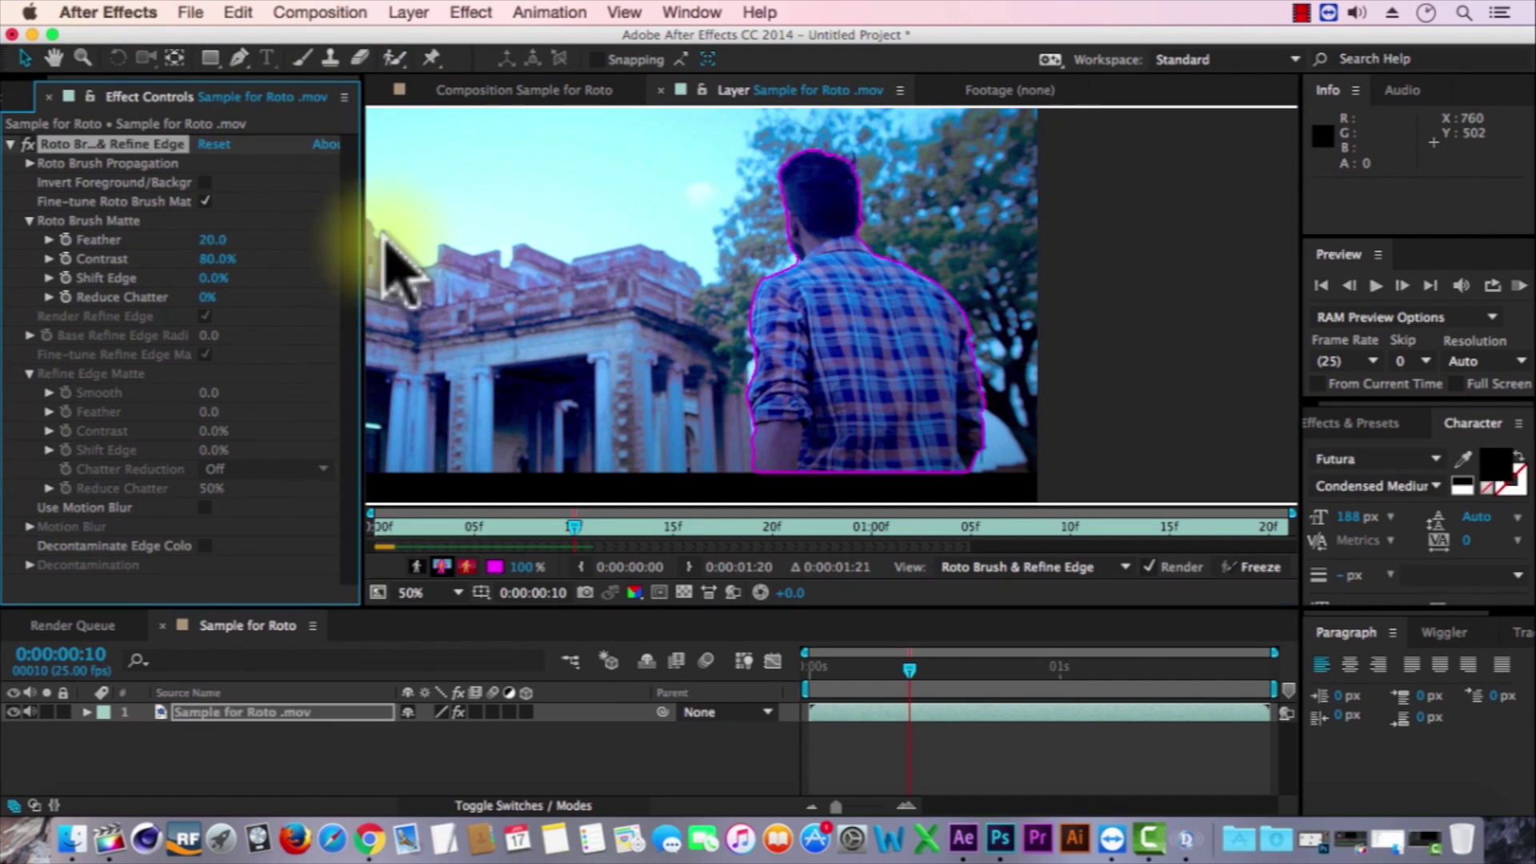
pyautogui.click(213, 297)
pyautogui.write('90')
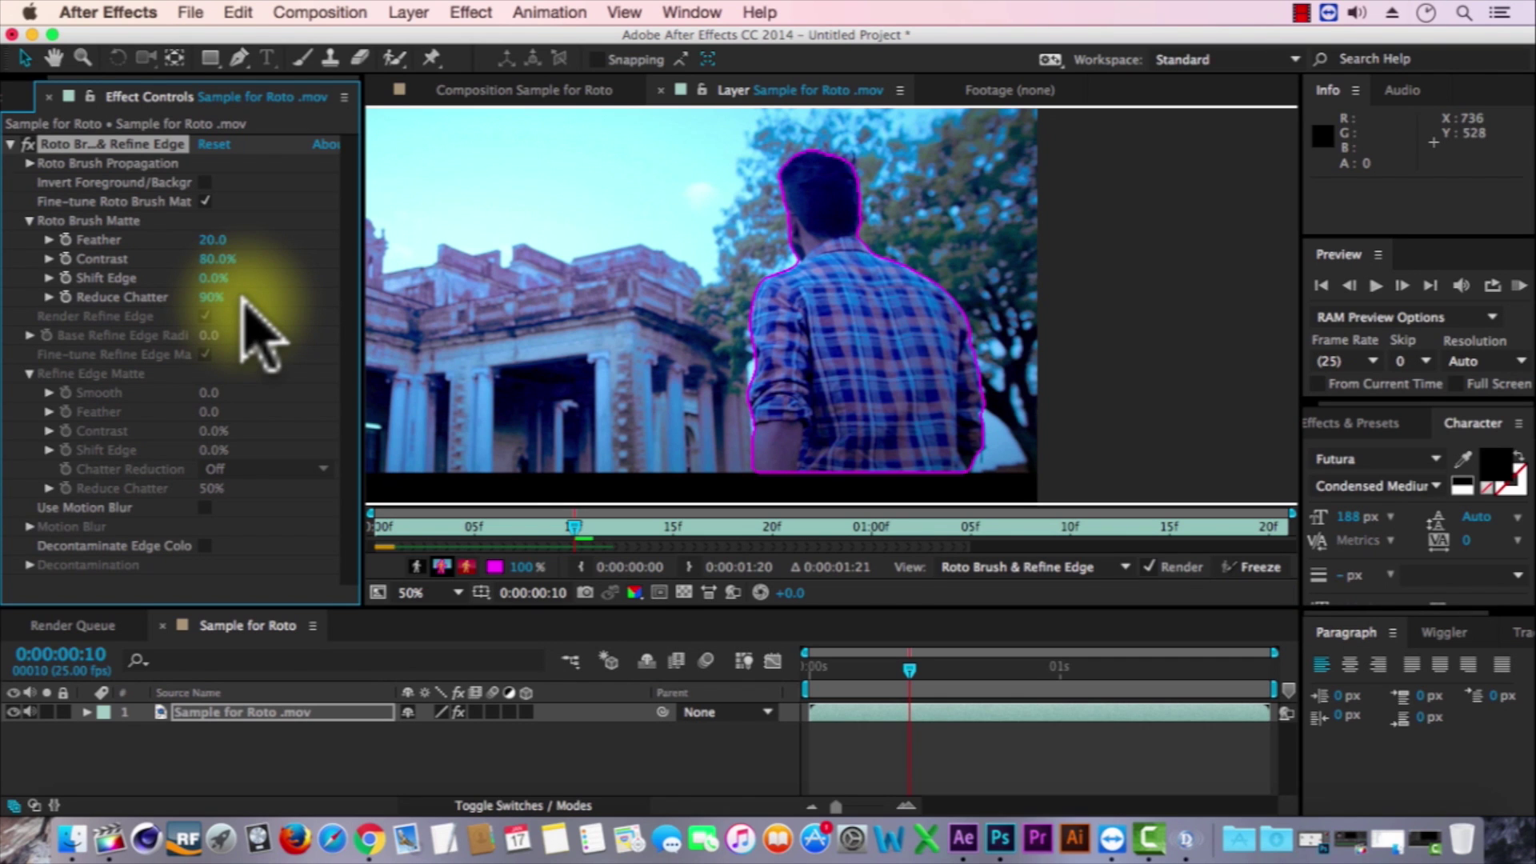
# View the man's cutout in the Sample for Roto composition with the whole frame fitted in the viewer.
pyautogui.click(530, 90)
pyautogui.click(421, 593)
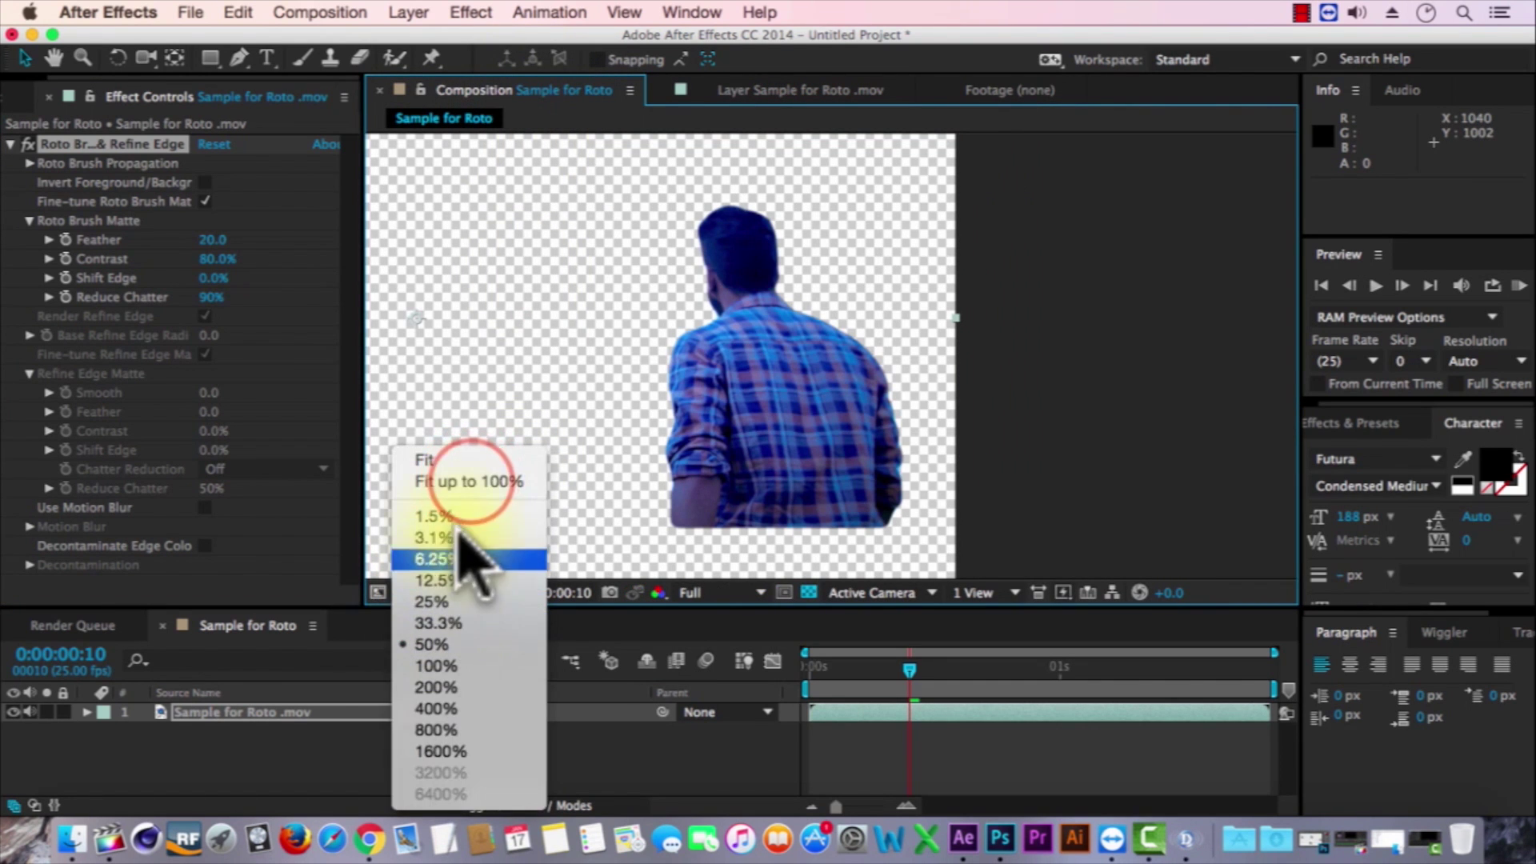
pyautogui.click(472, 480)
pyautogui.press('super+0')
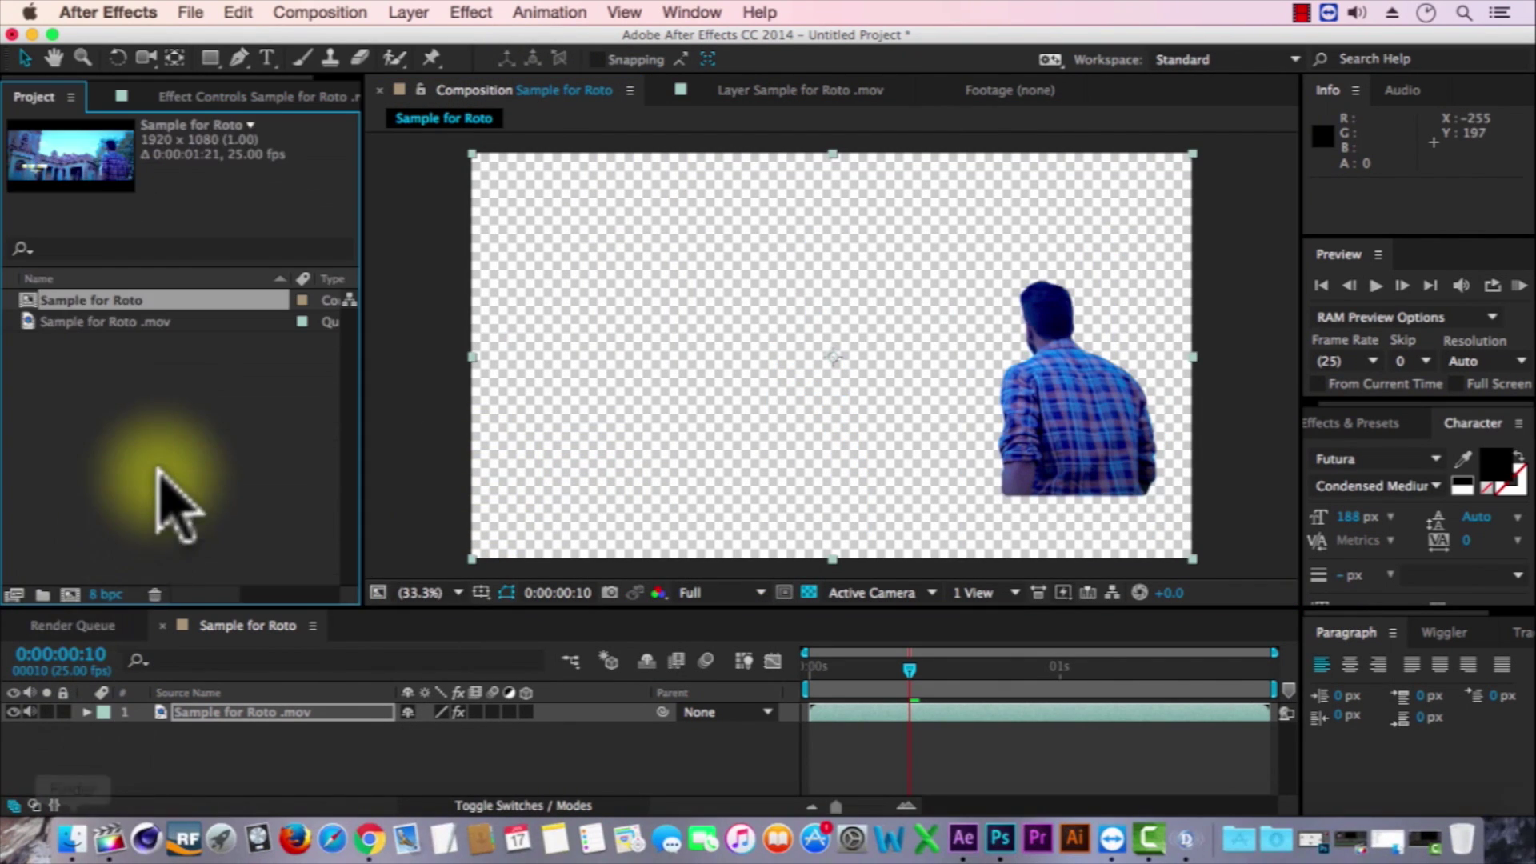
# Import the "Ink Drop-Drip in water 60fps_04" MP4 from the Downloads folder as footage.
pyautogui.rightClick(158, 470)
pyautogui.moveTo(400, 577)
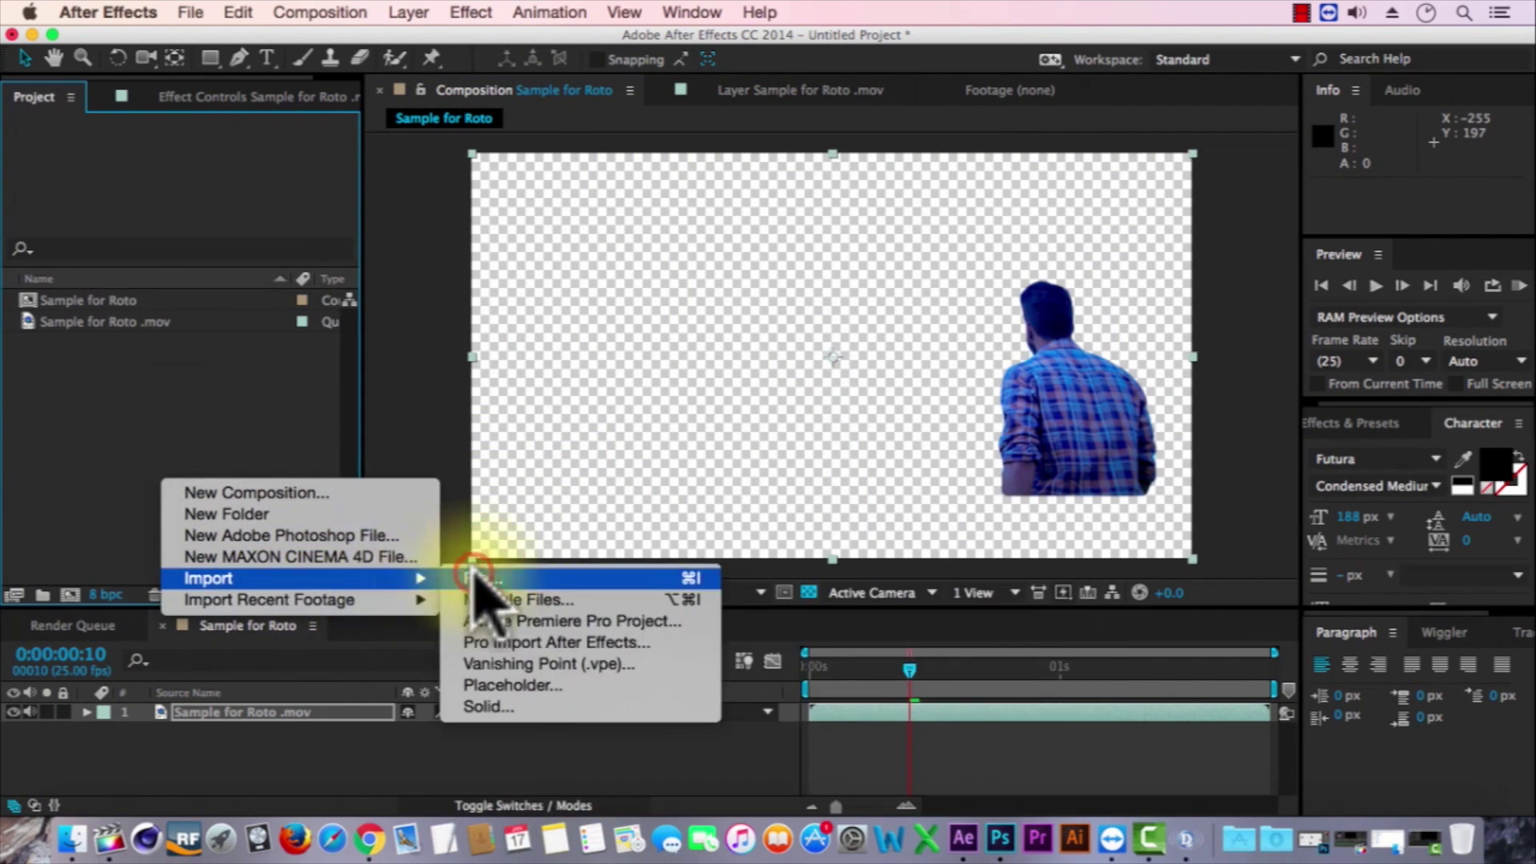
pyautogui.click(474, 578)
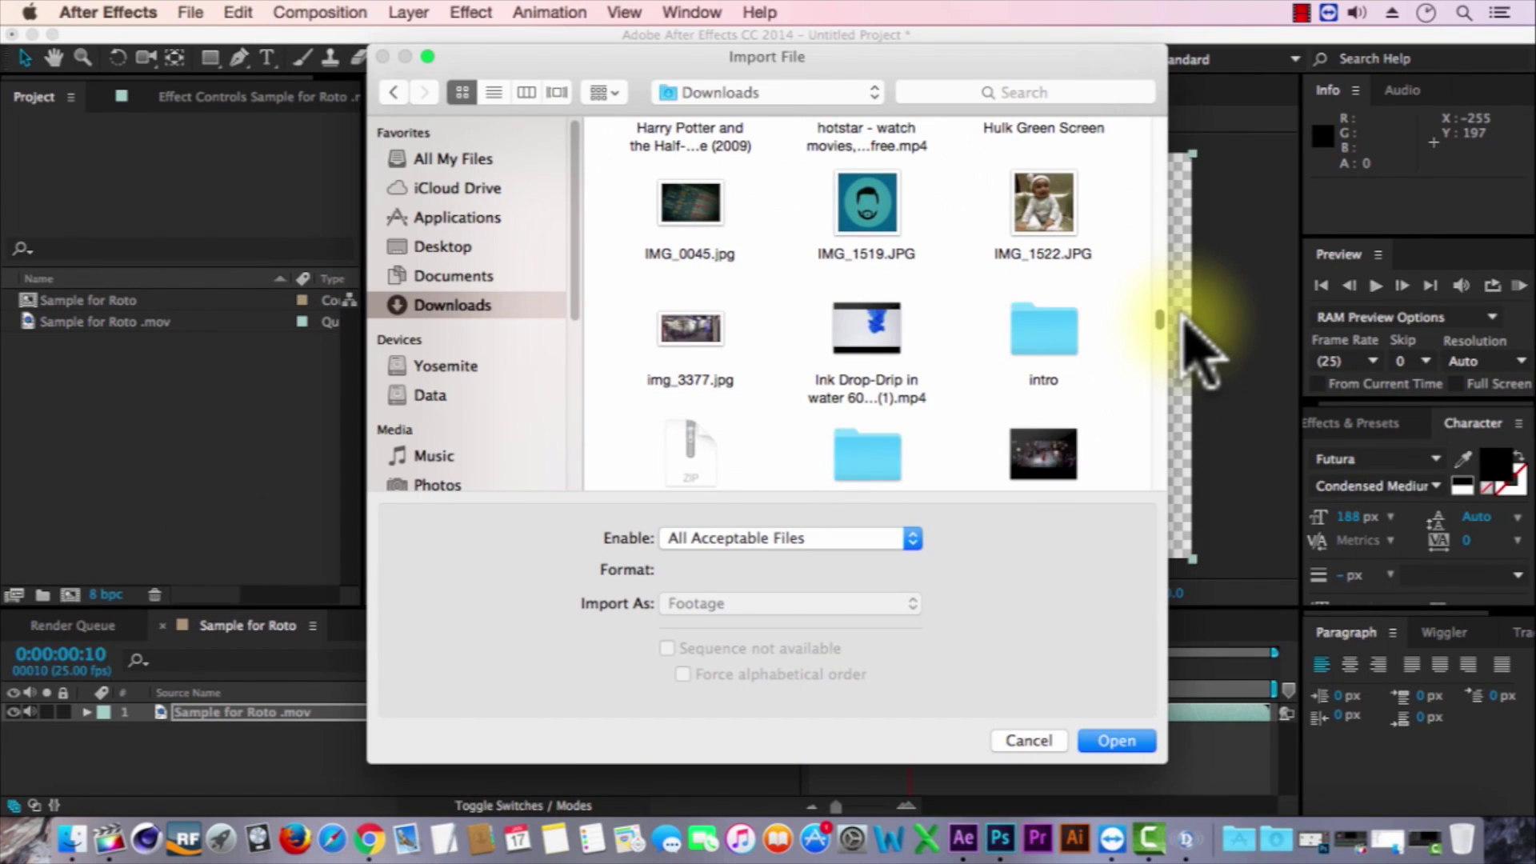
pyautogui.click(838, 393)
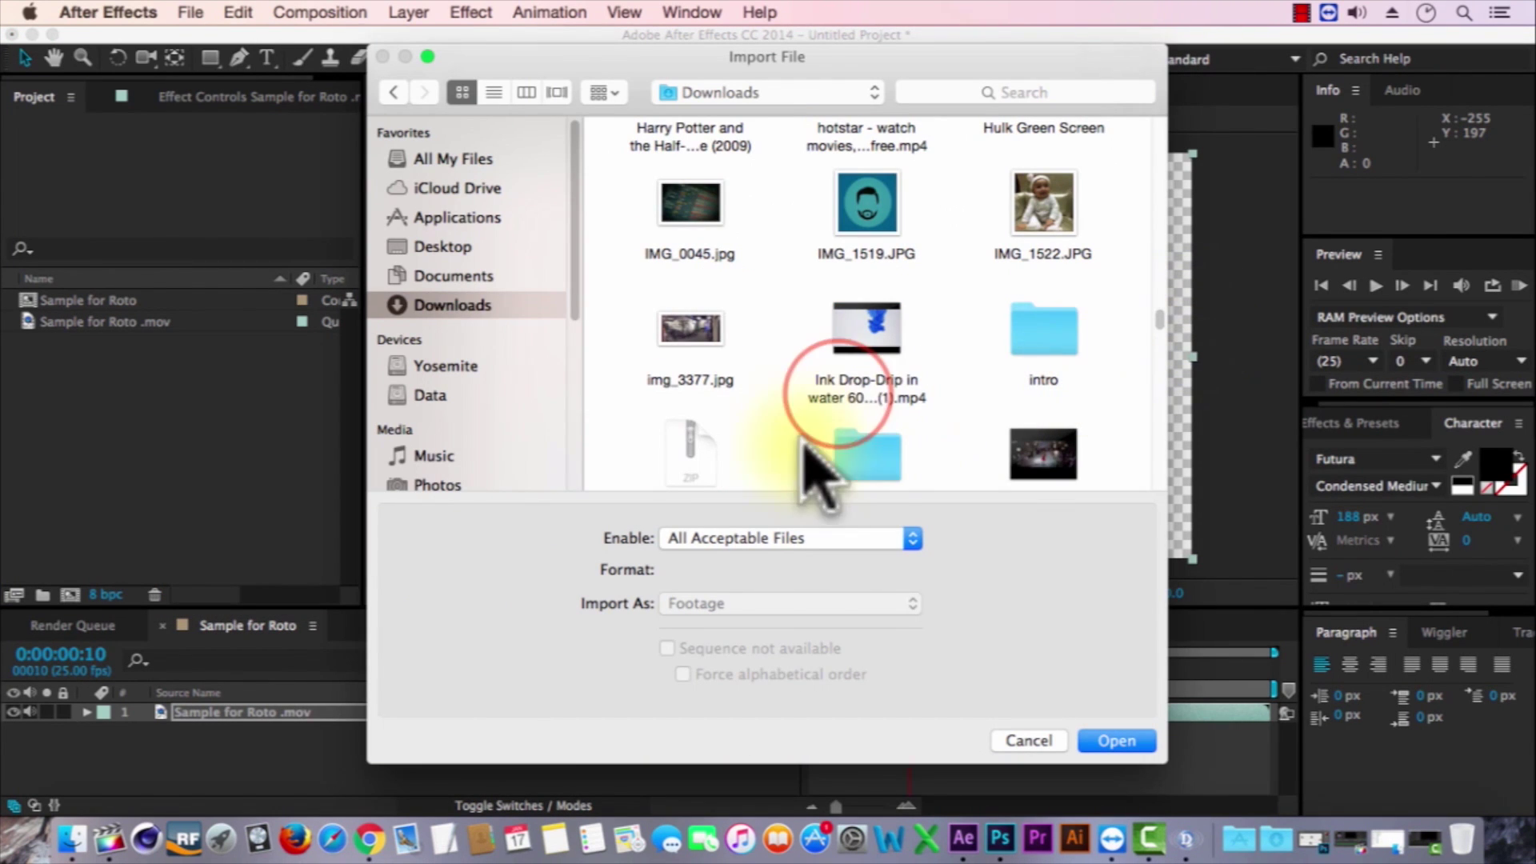
pyautogui.doubleClick(838, 392)
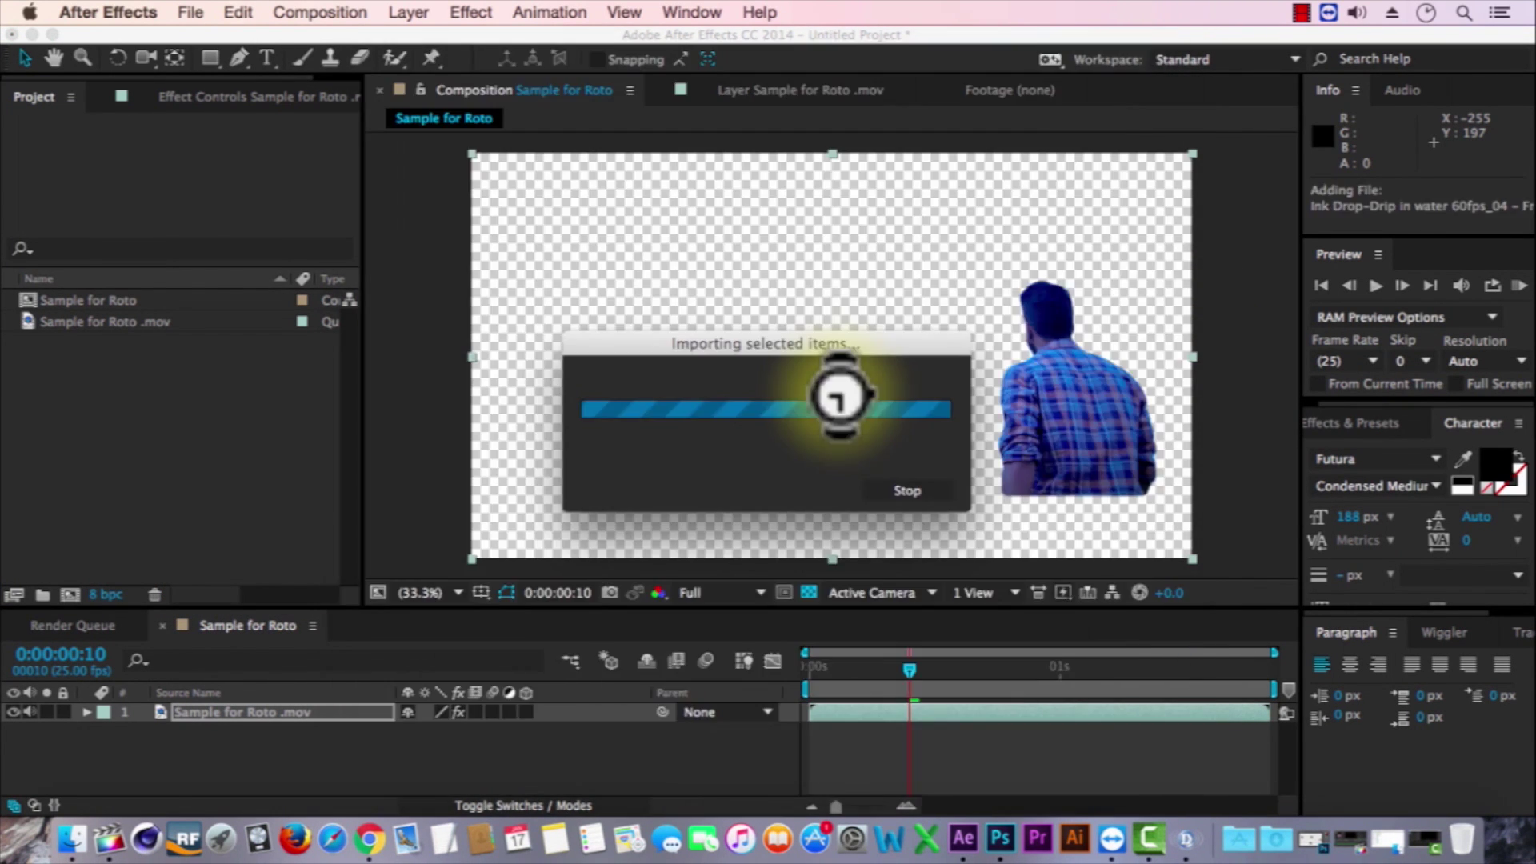
# Rename the imported ink drop footage as Background.
pyautogui.press('Return')
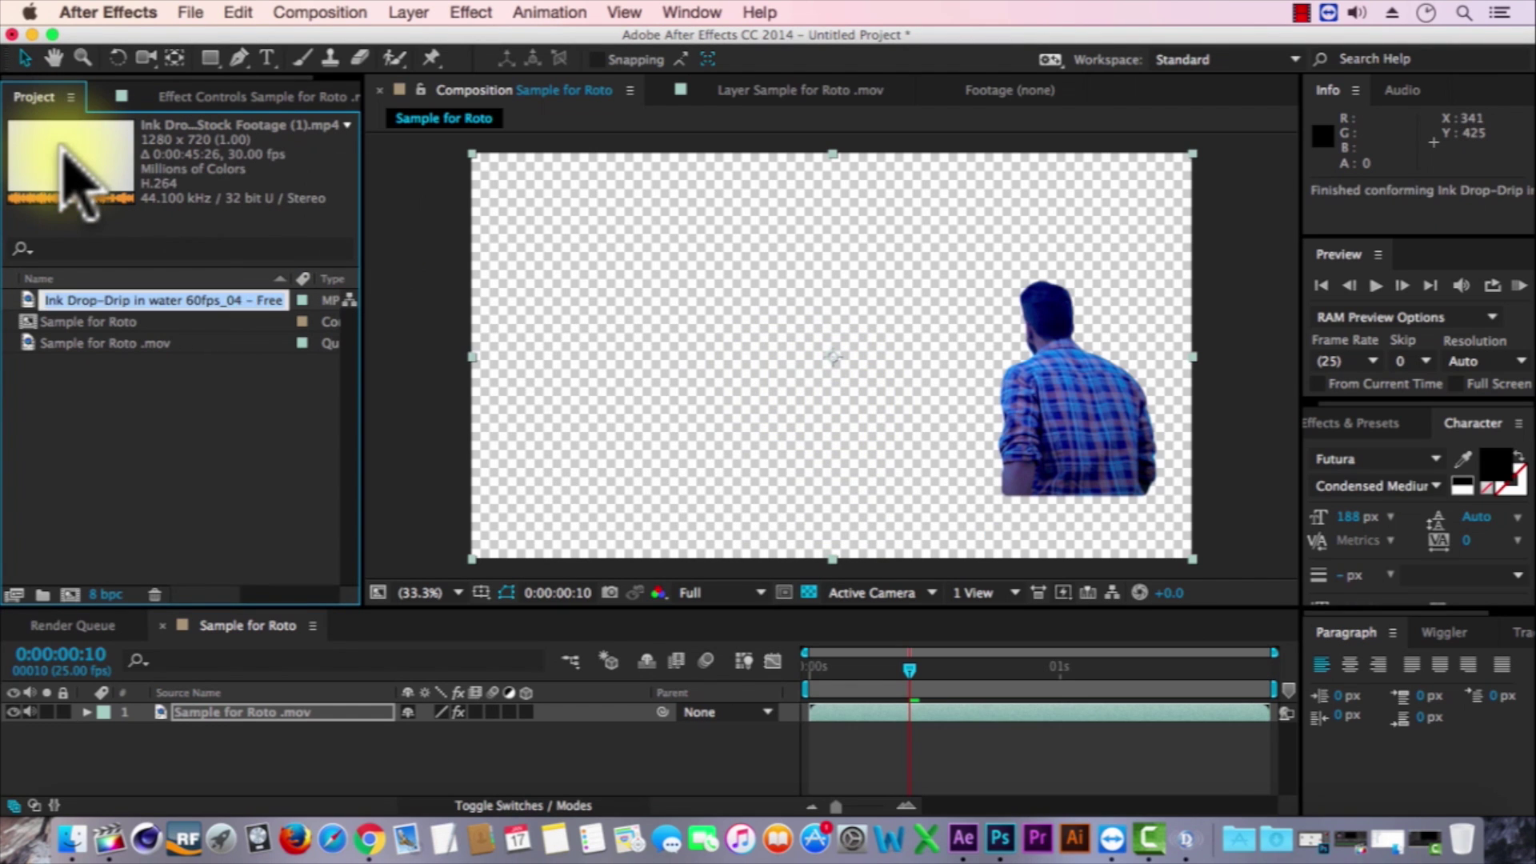
pyautogui.write('Background')
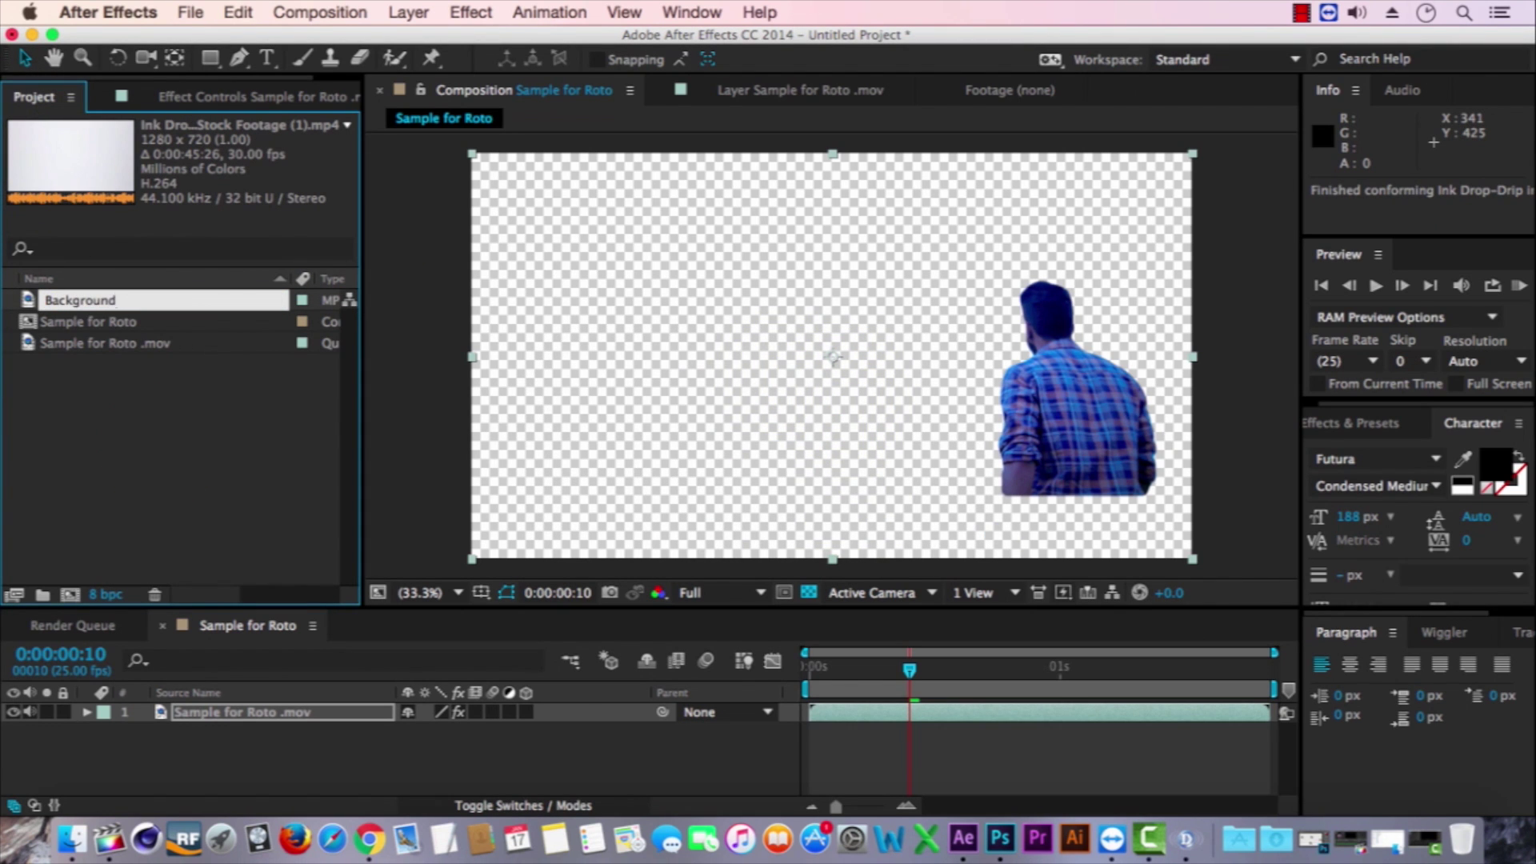
pyautogui.click(161, 446)
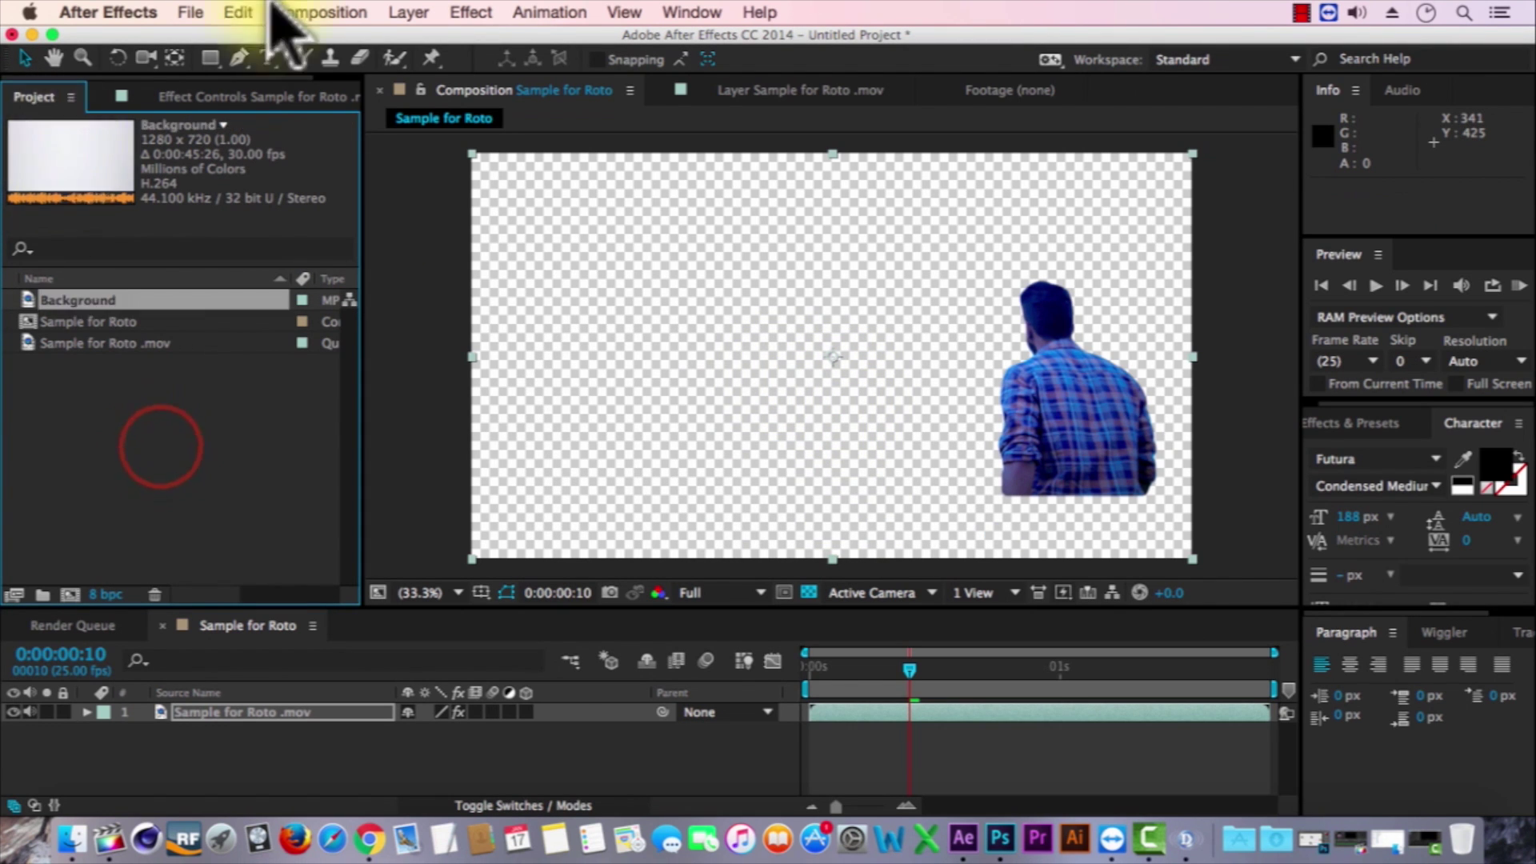
# Enlarge the timeline area, add the Background footage beneath the Sample for Roto .mov layer, and RAM-preview the composite.
pyautogui.moveTo(548, 612); pyautogui.dragTo(543, 506)
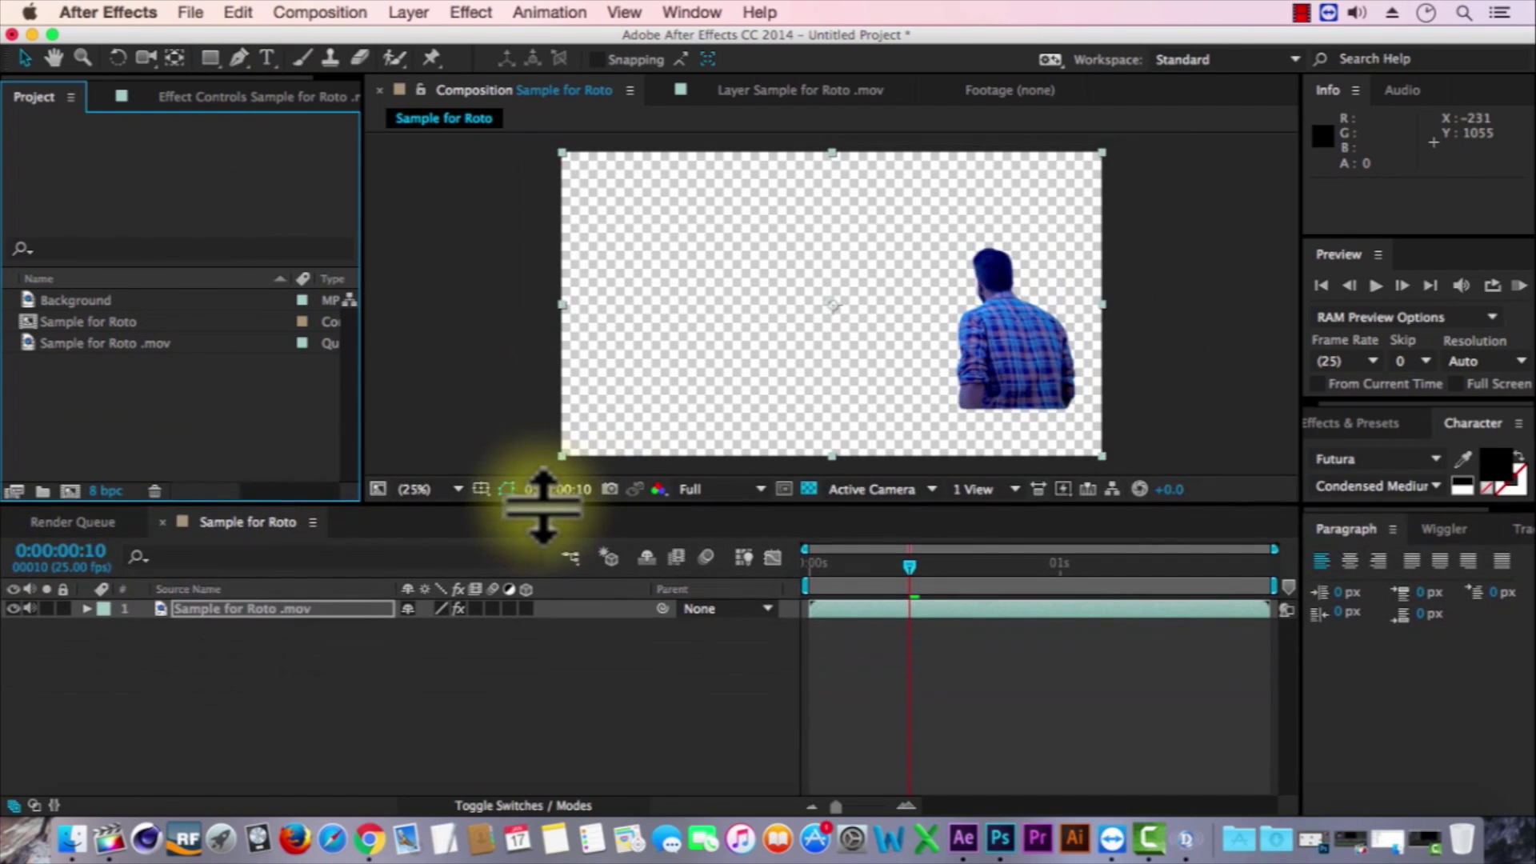
pyautogui.click(65, 301)
pyautogui.moveTo(33, 300)
pyautogui.mouseDown()
pyautogui.moveTo(196, 560)
pyautogui.moveTo(204, 660)
pyautogui.mouseUp()
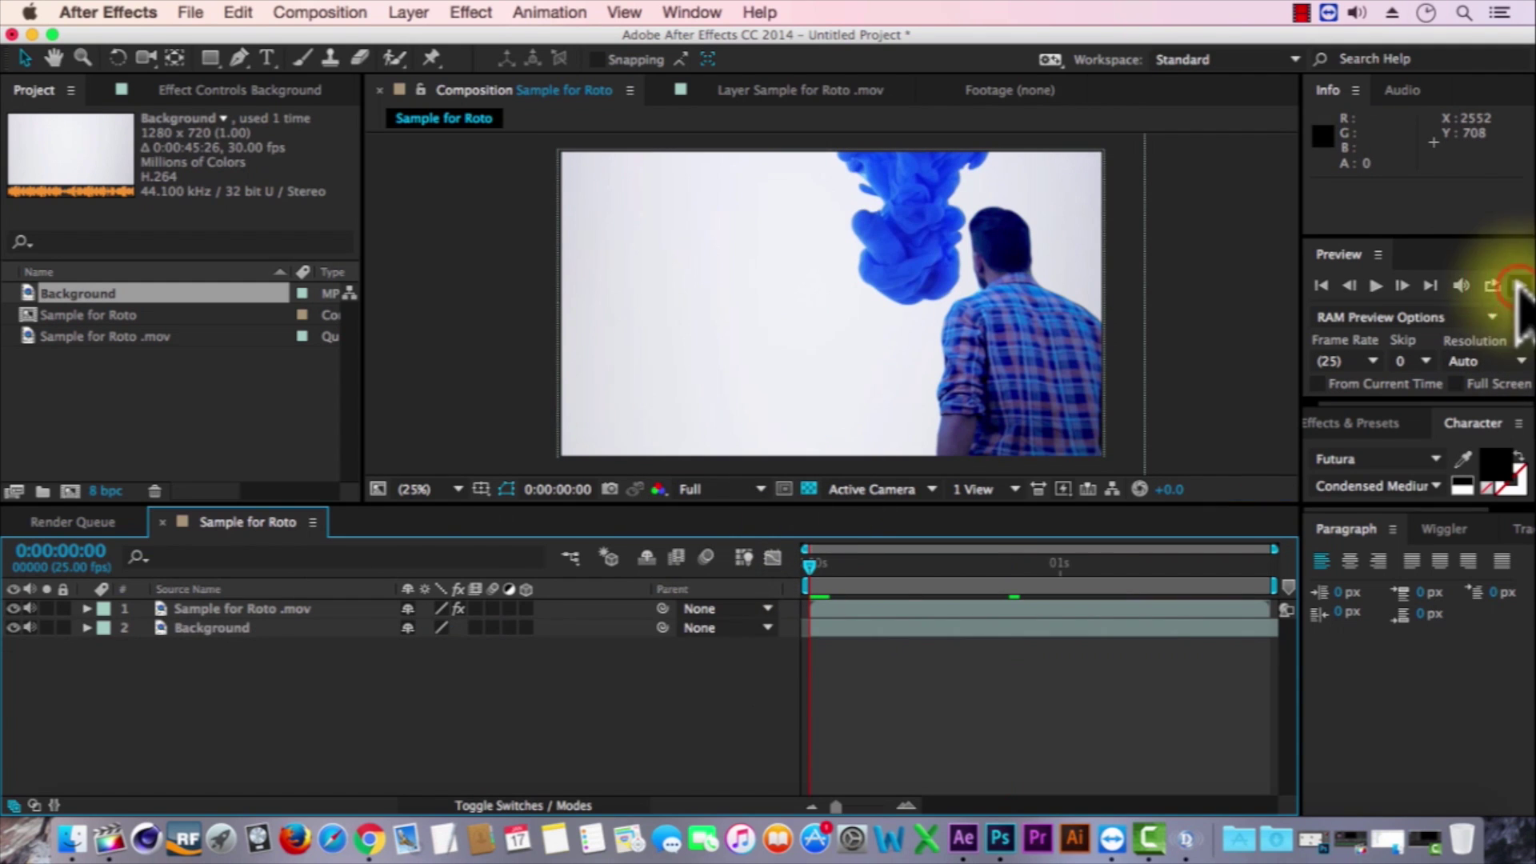
pyautogui.click(1518, 286)
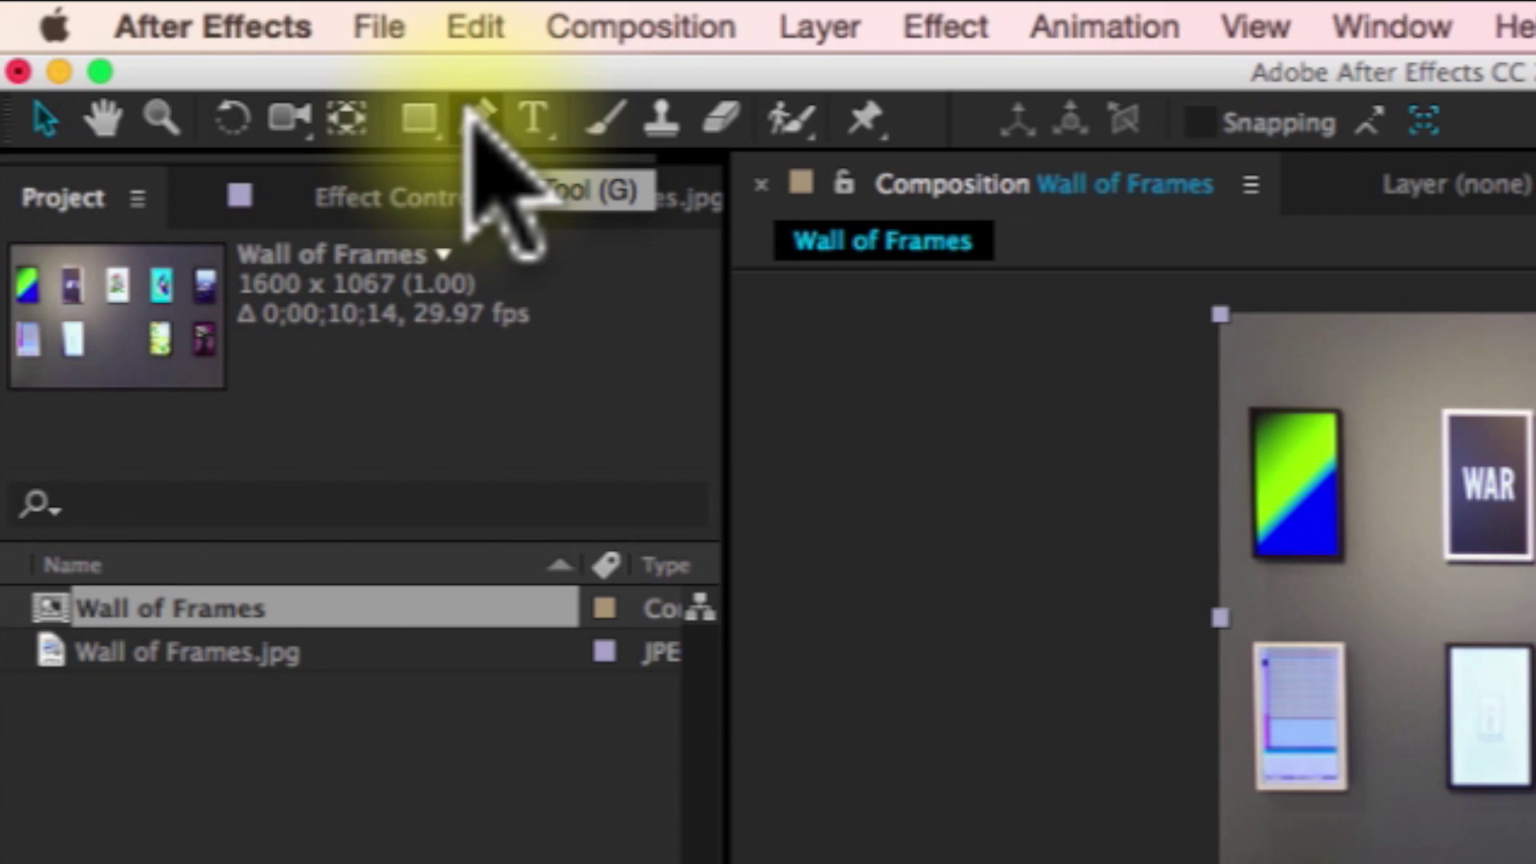
# Draw a closed four-corner Pen tool mask on the Wall of Frames.jpg layer around the flower bouquet picture frame.
pyautogui.click(470, 114)
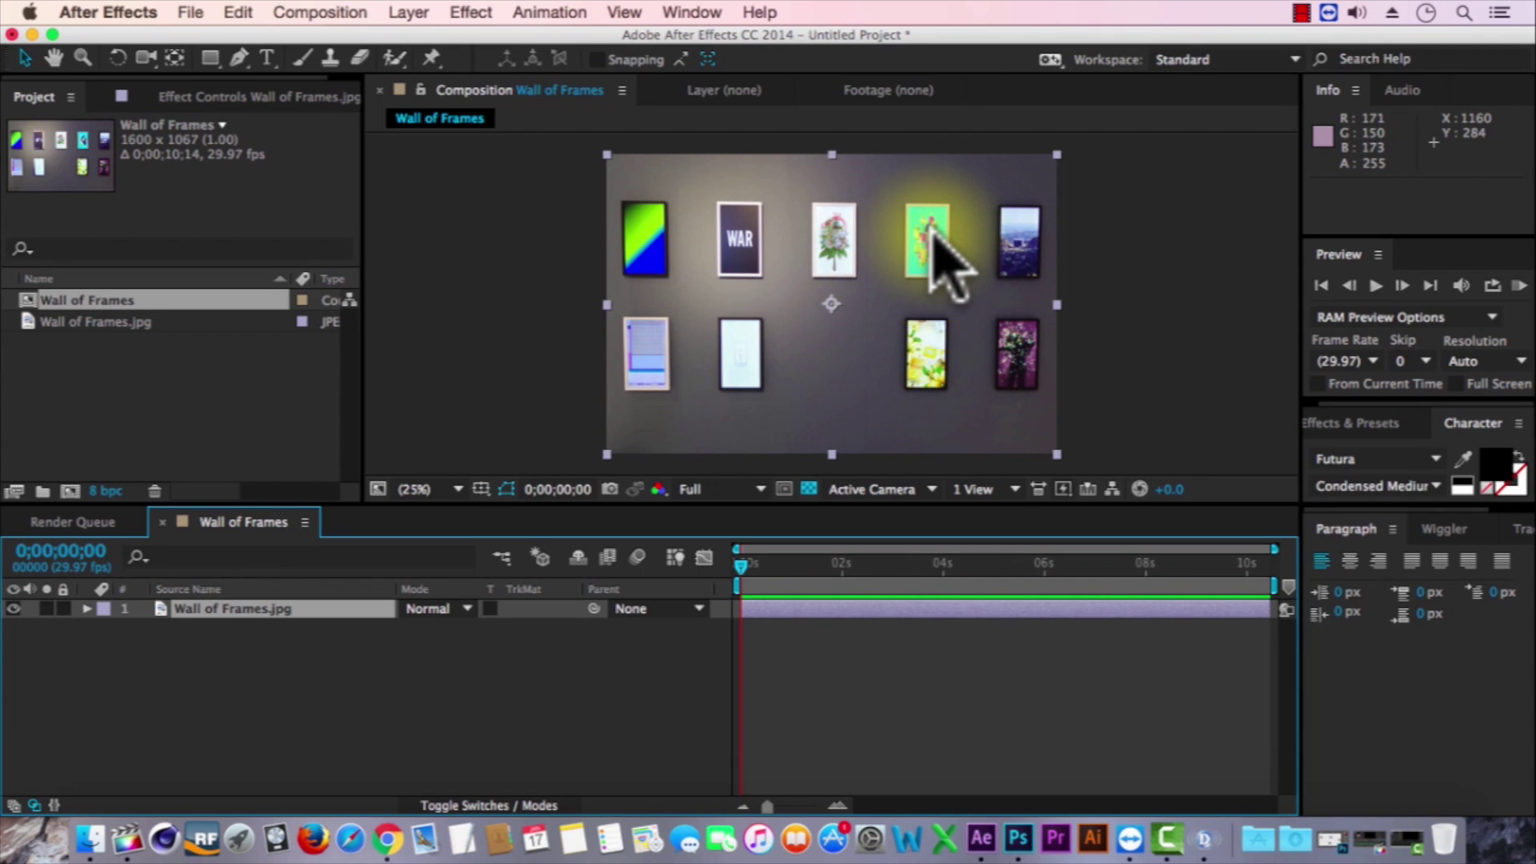
pyautogui.click(238, 60)
pyautogui.click(798, 607)
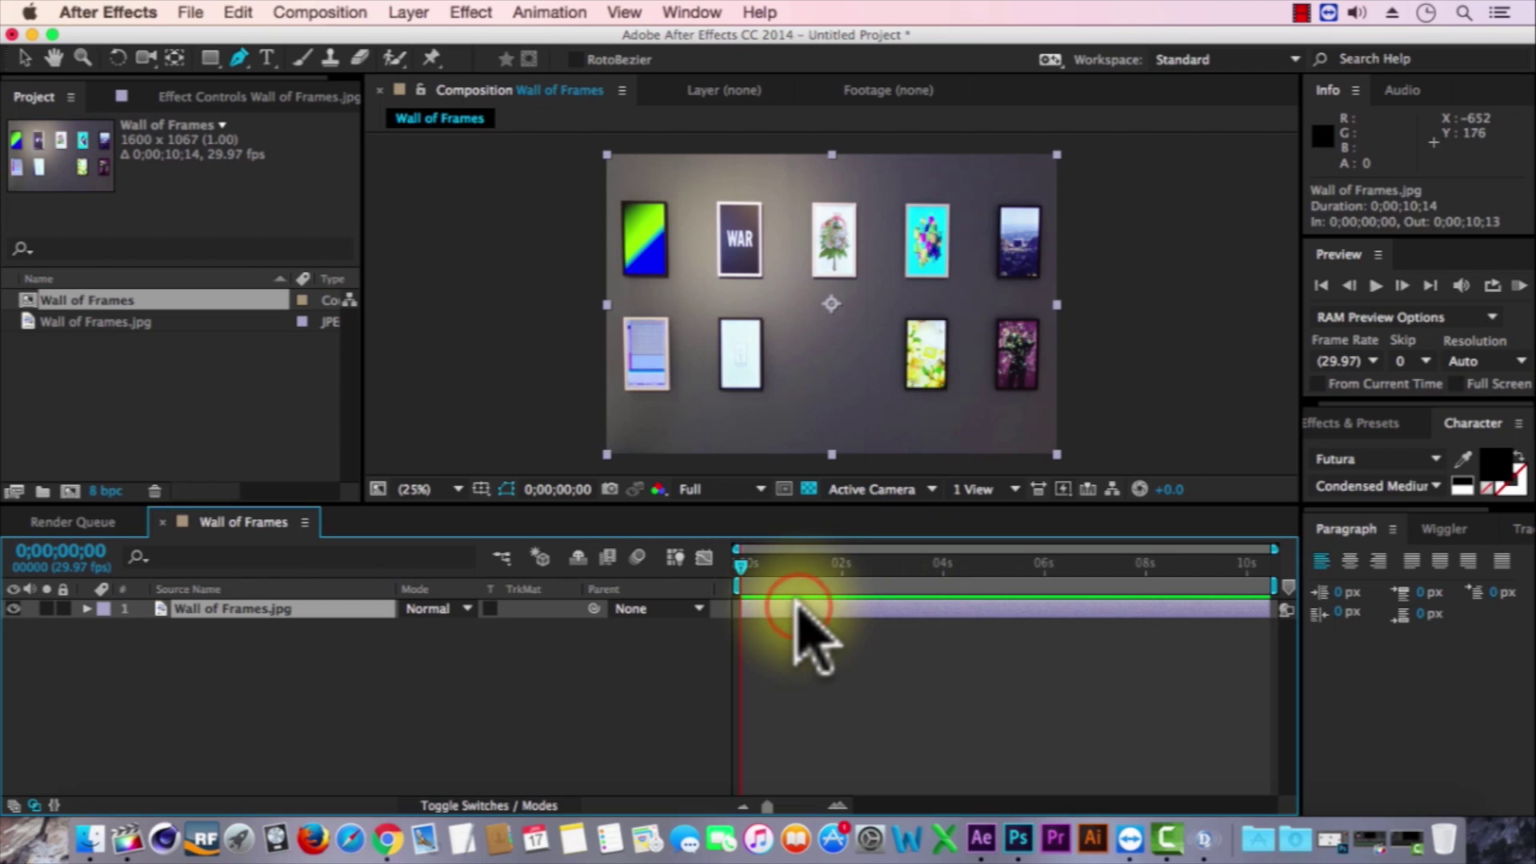
pyautogui.click(815, 212)
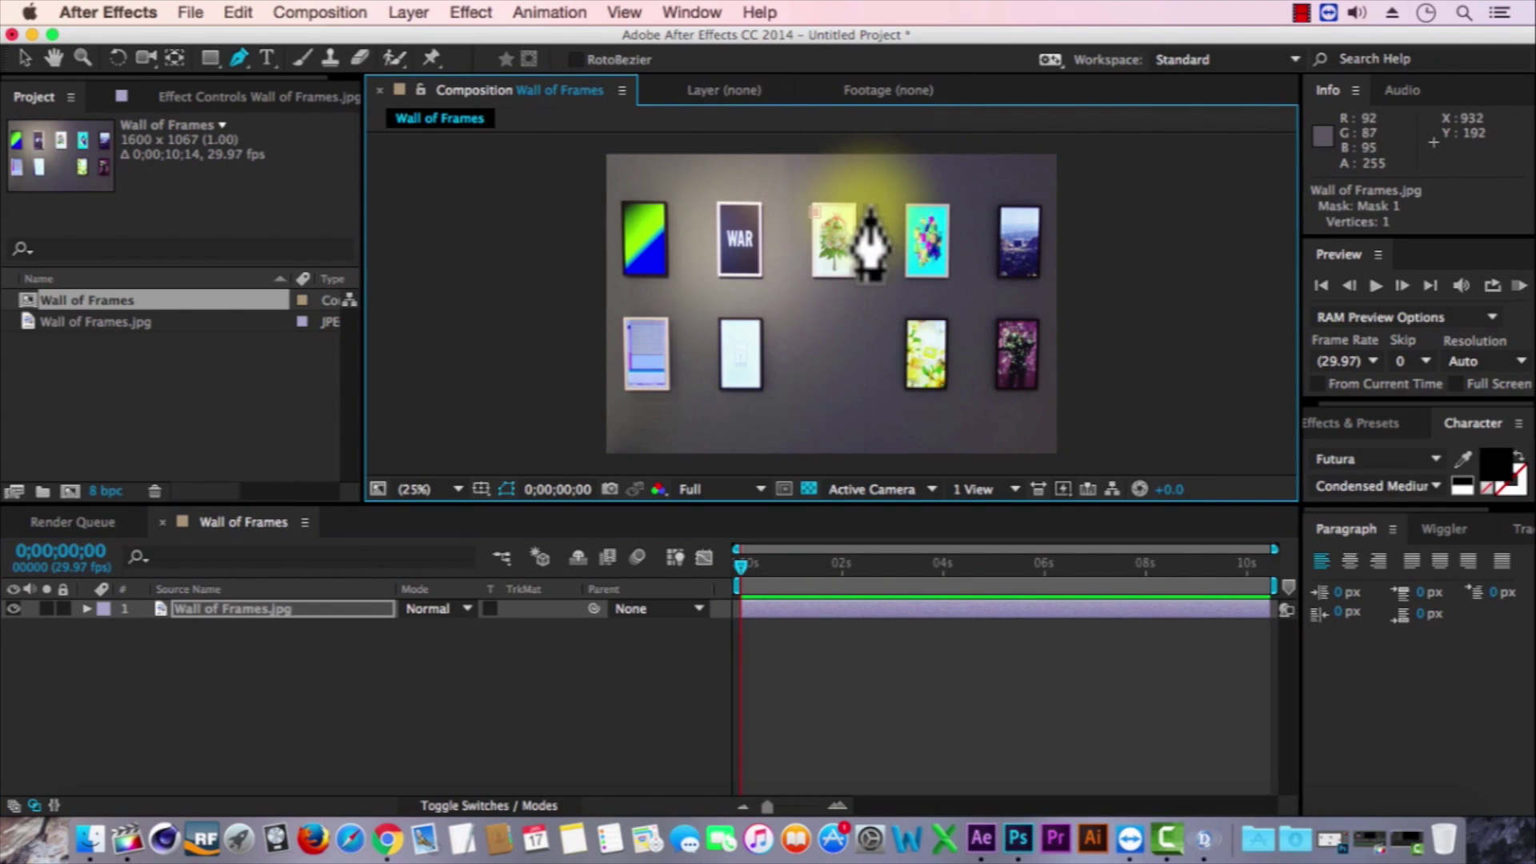
pyautogui.press('super+z')
pyautogui.scroll(3, 853, 216)
pyautogui.click(688, 157)
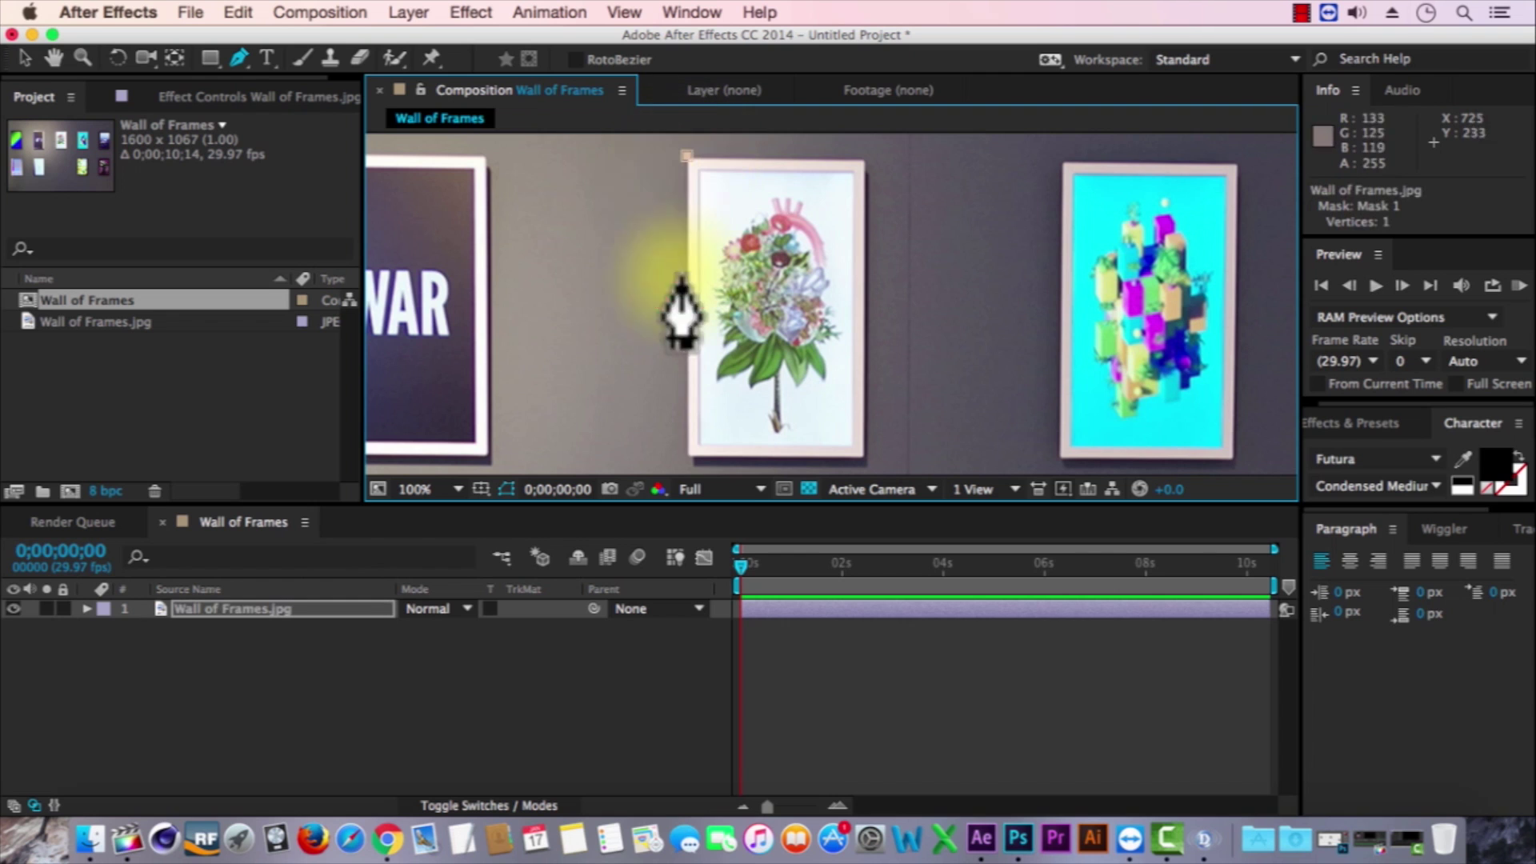
pyautogui.click(688, 459)
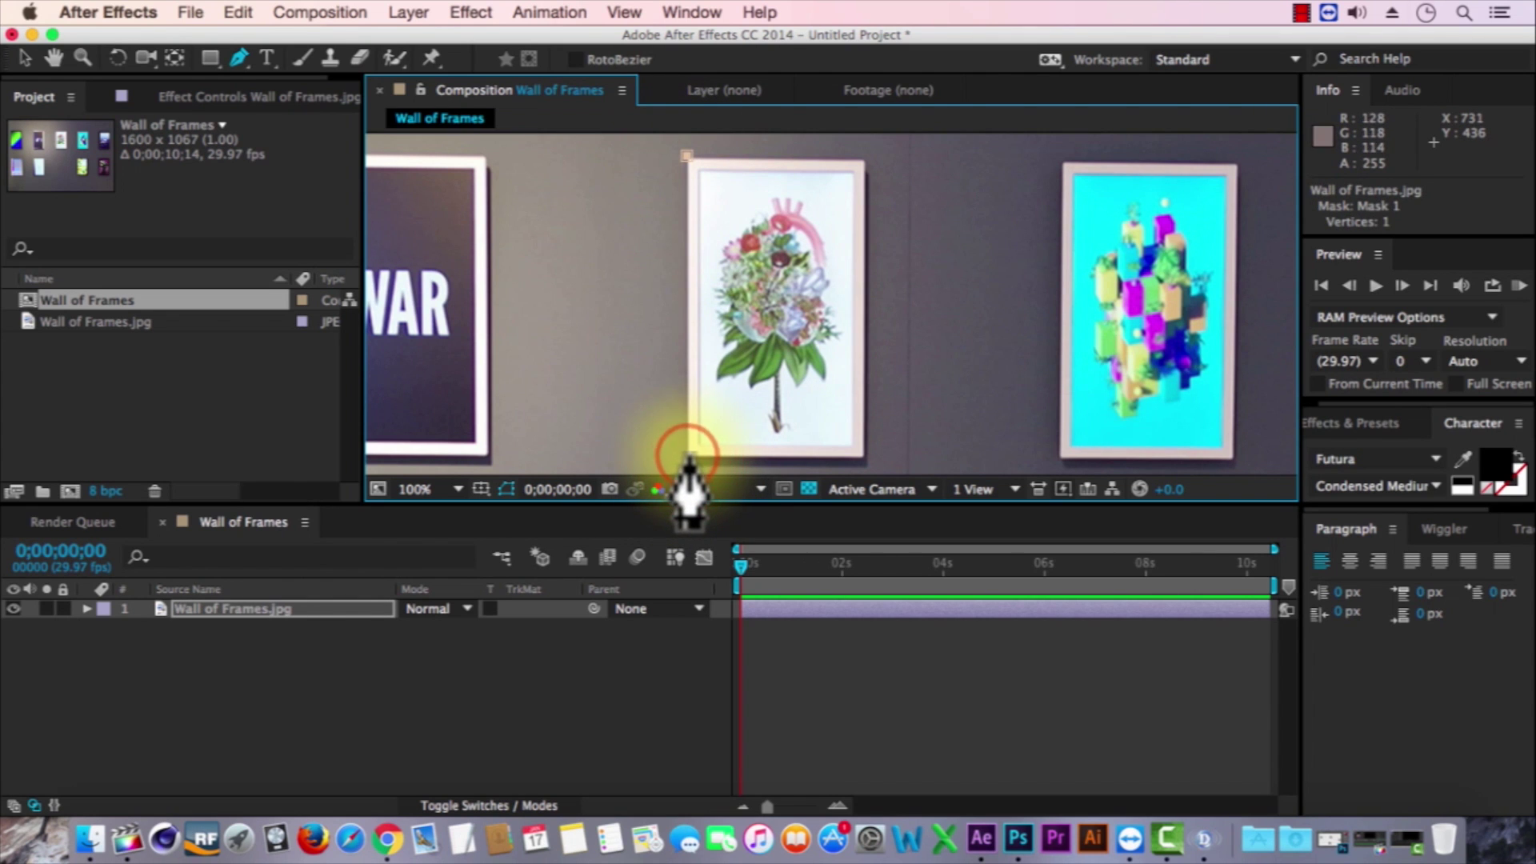
pyautogui.click(862, 457)
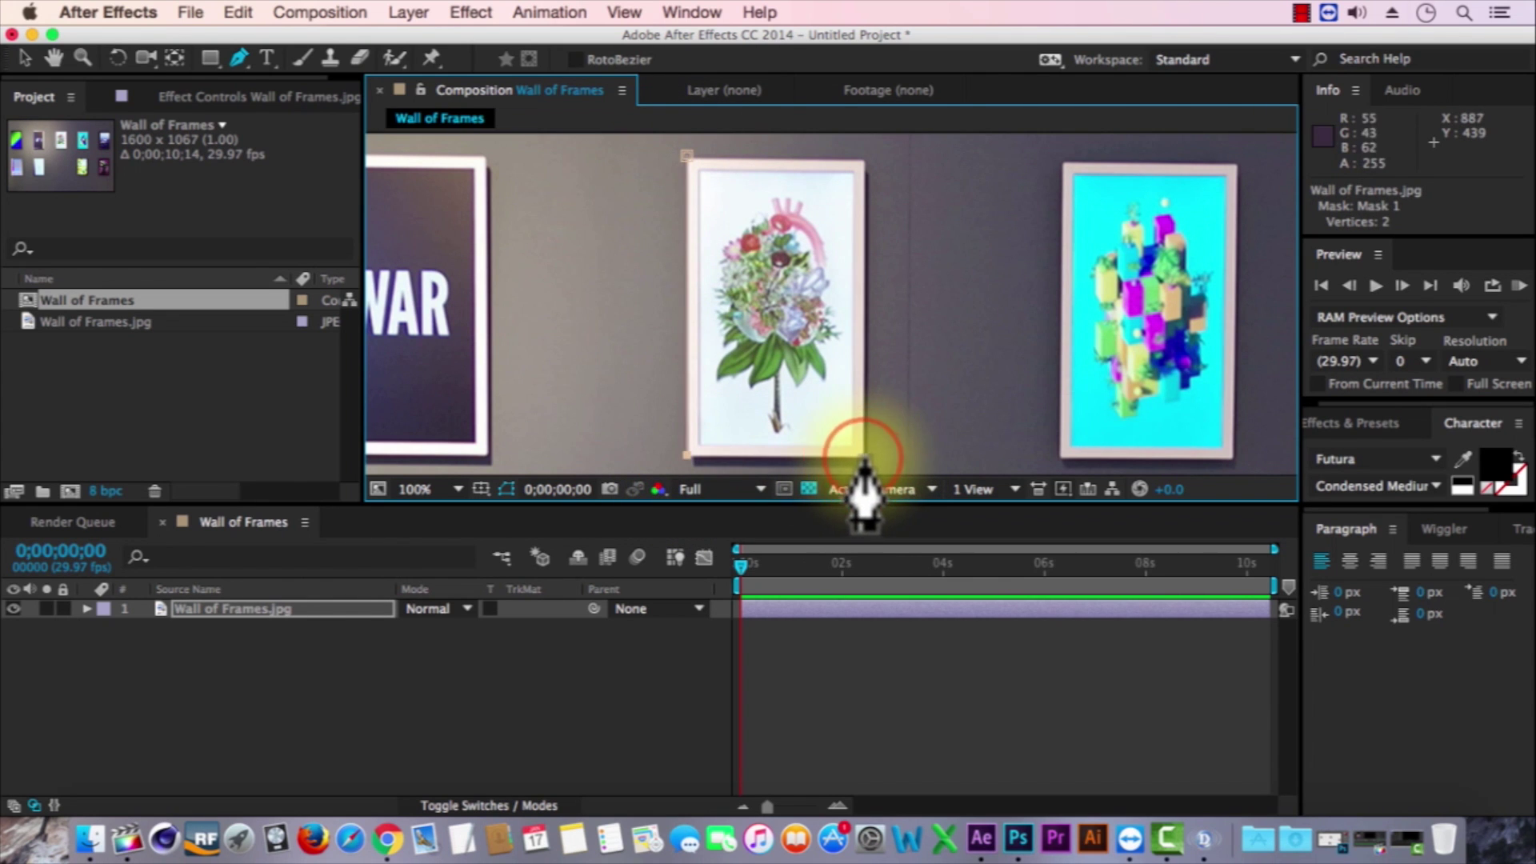
pyautogui.click(863, 162)
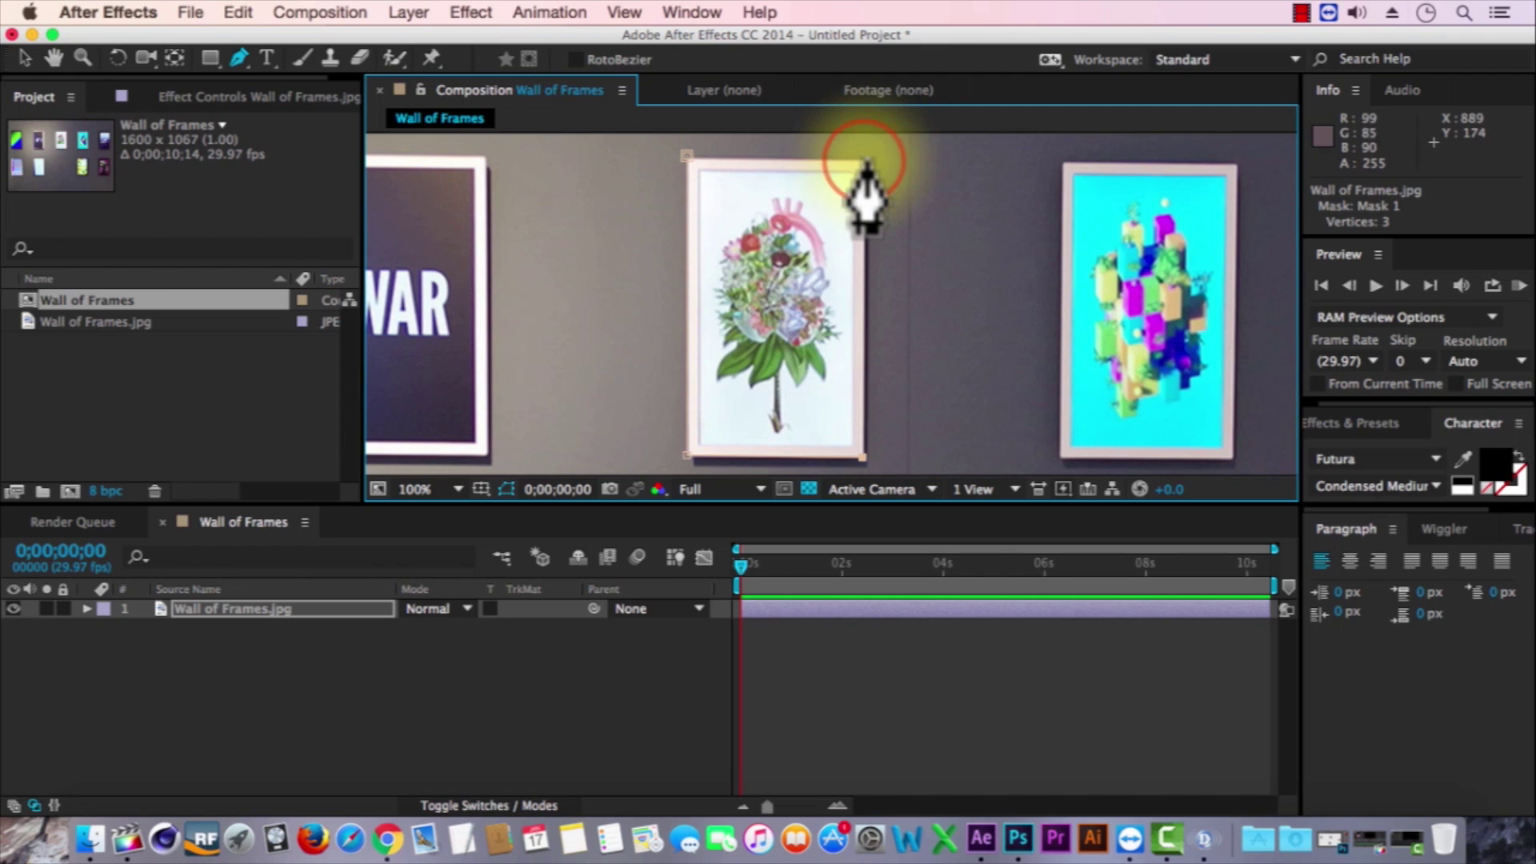
pyautogui.click(688, 158)
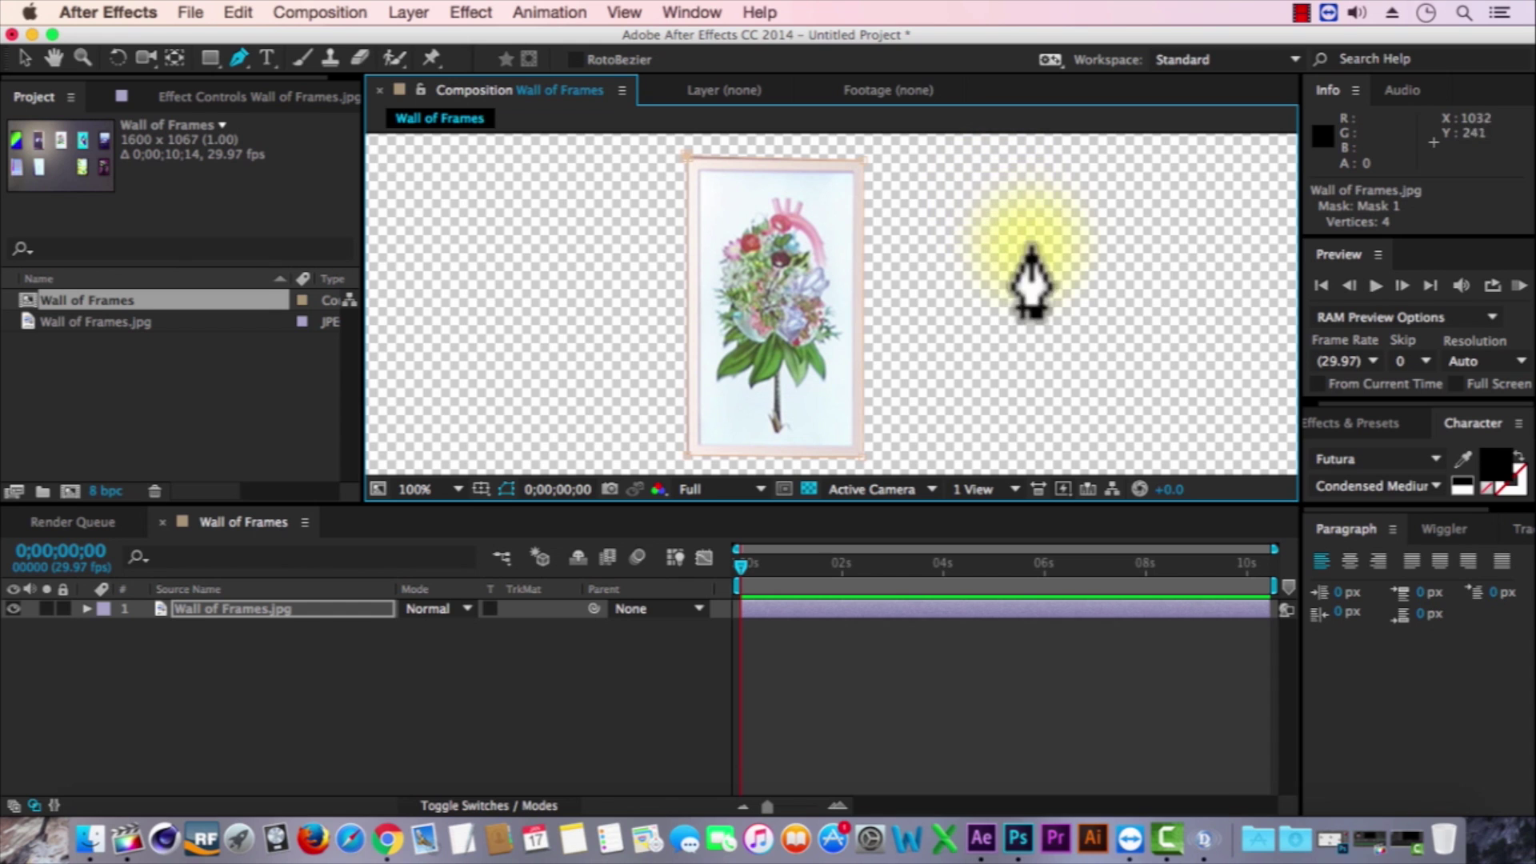
# Reveal the mask properties of the Wall of Frames.jpg layer and set Mask 1's mode to None.
pyautogui.click(306, 607)
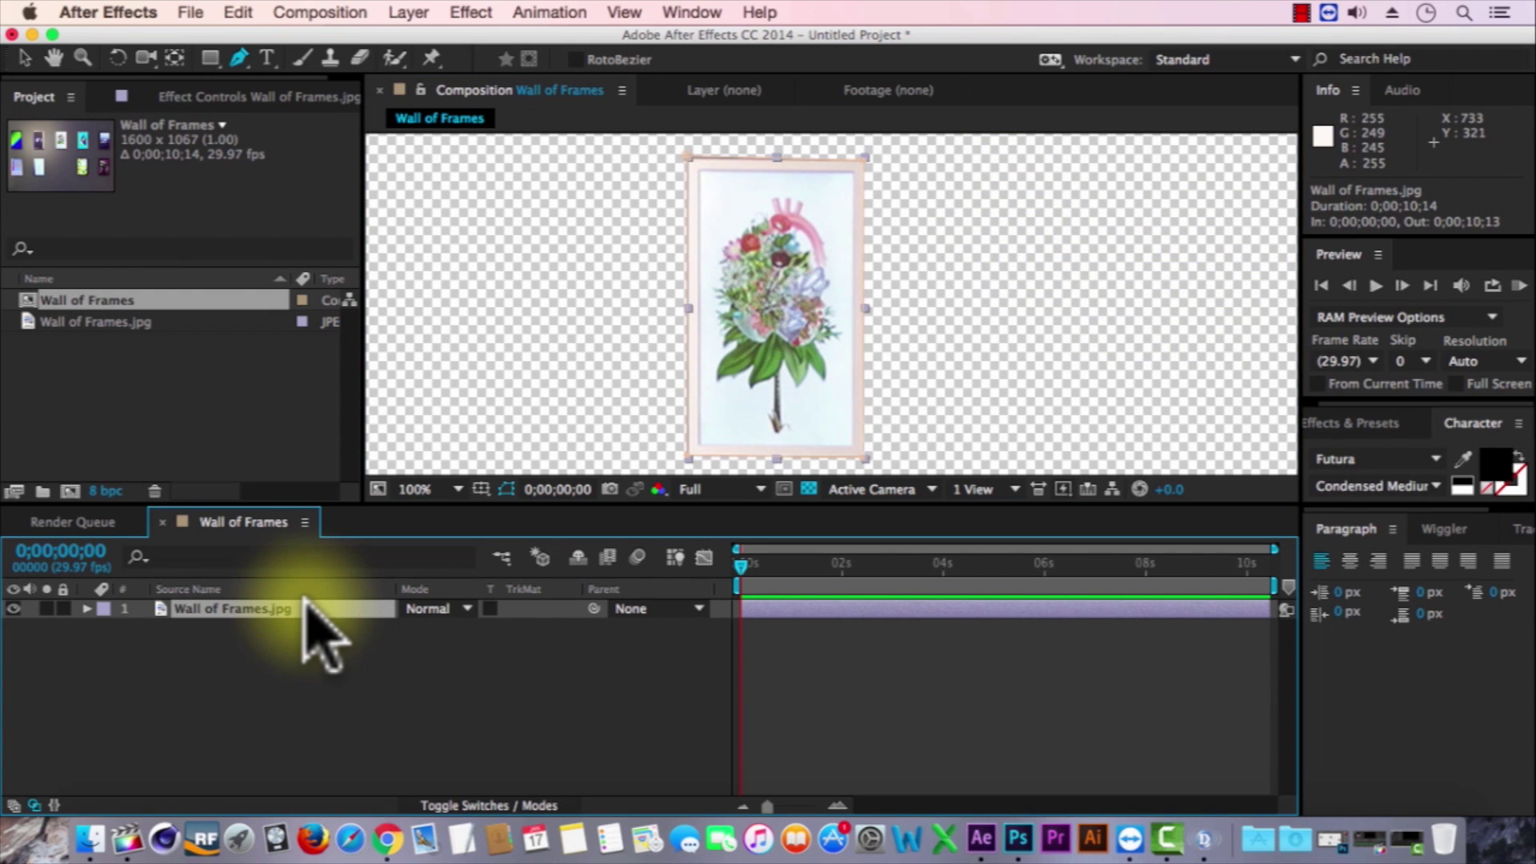
pyautogui.press('m')
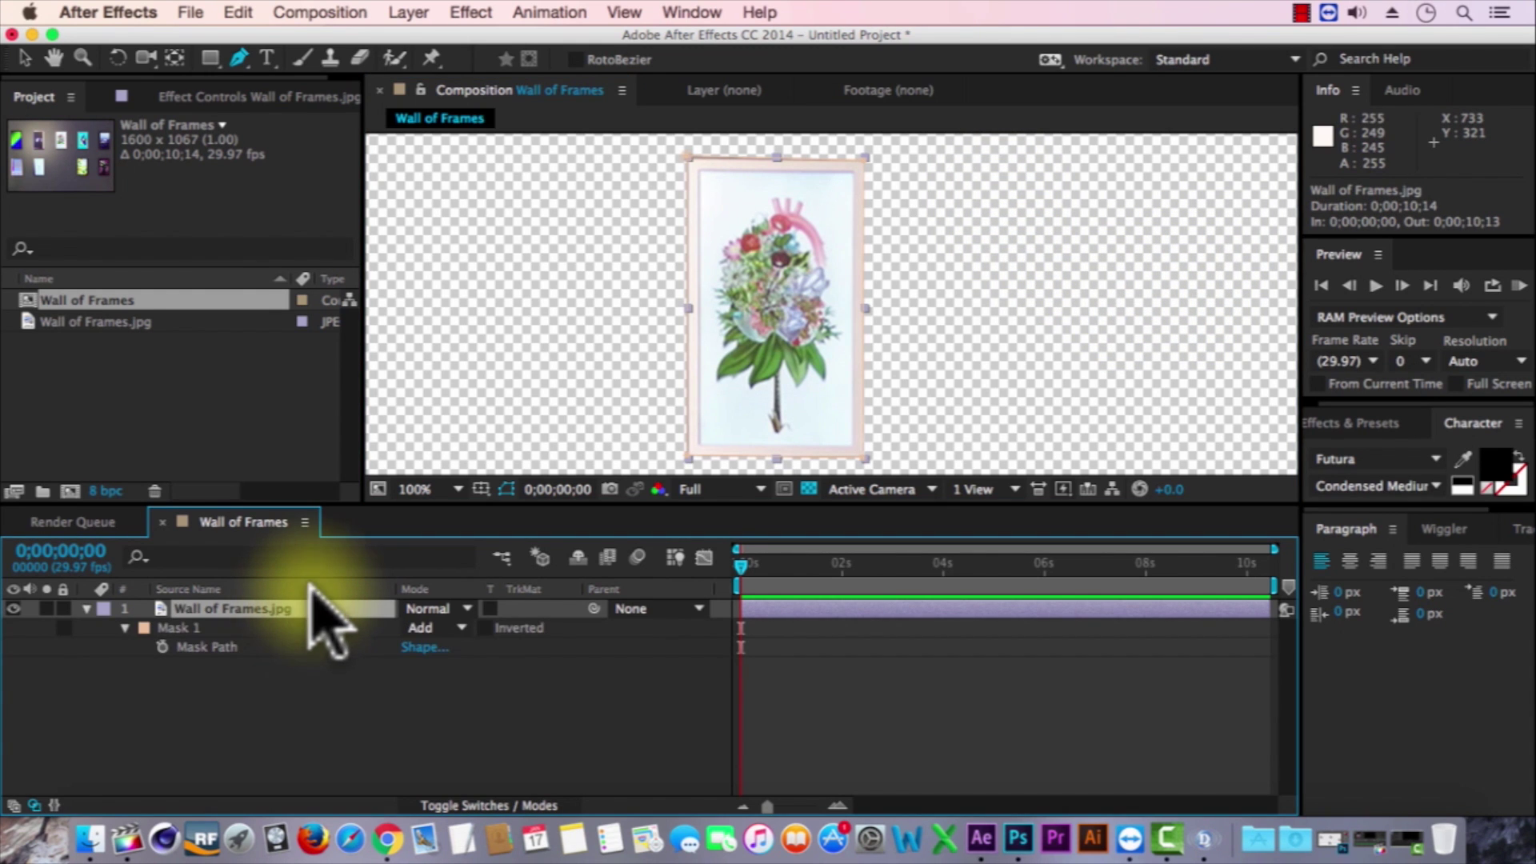
pyautogui.click(433, 628)
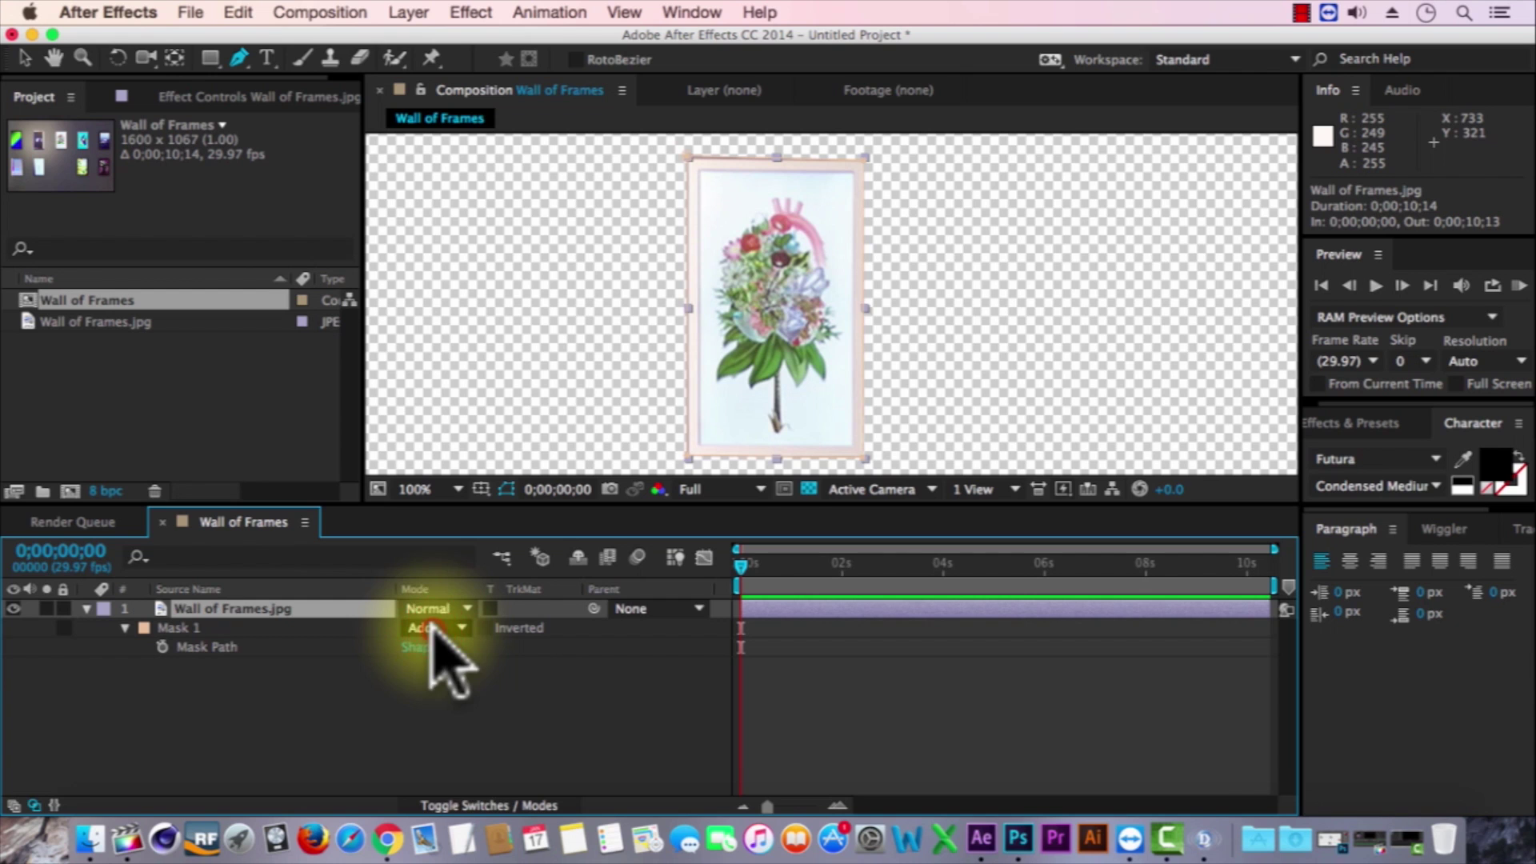
pyautogui.click(462, 650)
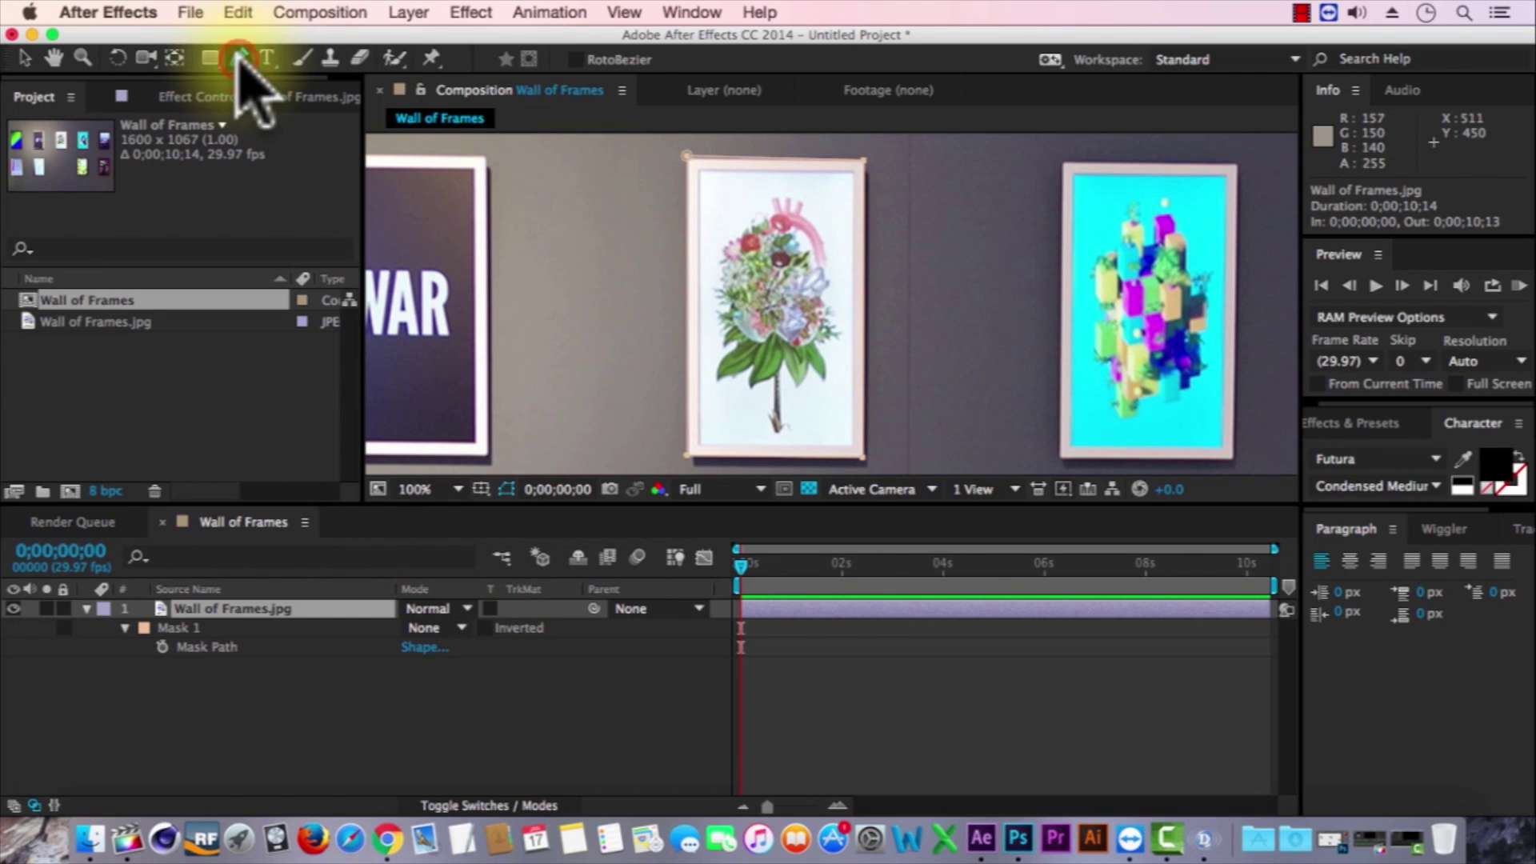
# Draw a second closed four-corner Pen tool mask around the cyan picture frame beside the flower one.
pyautogui.click(1063, 164)
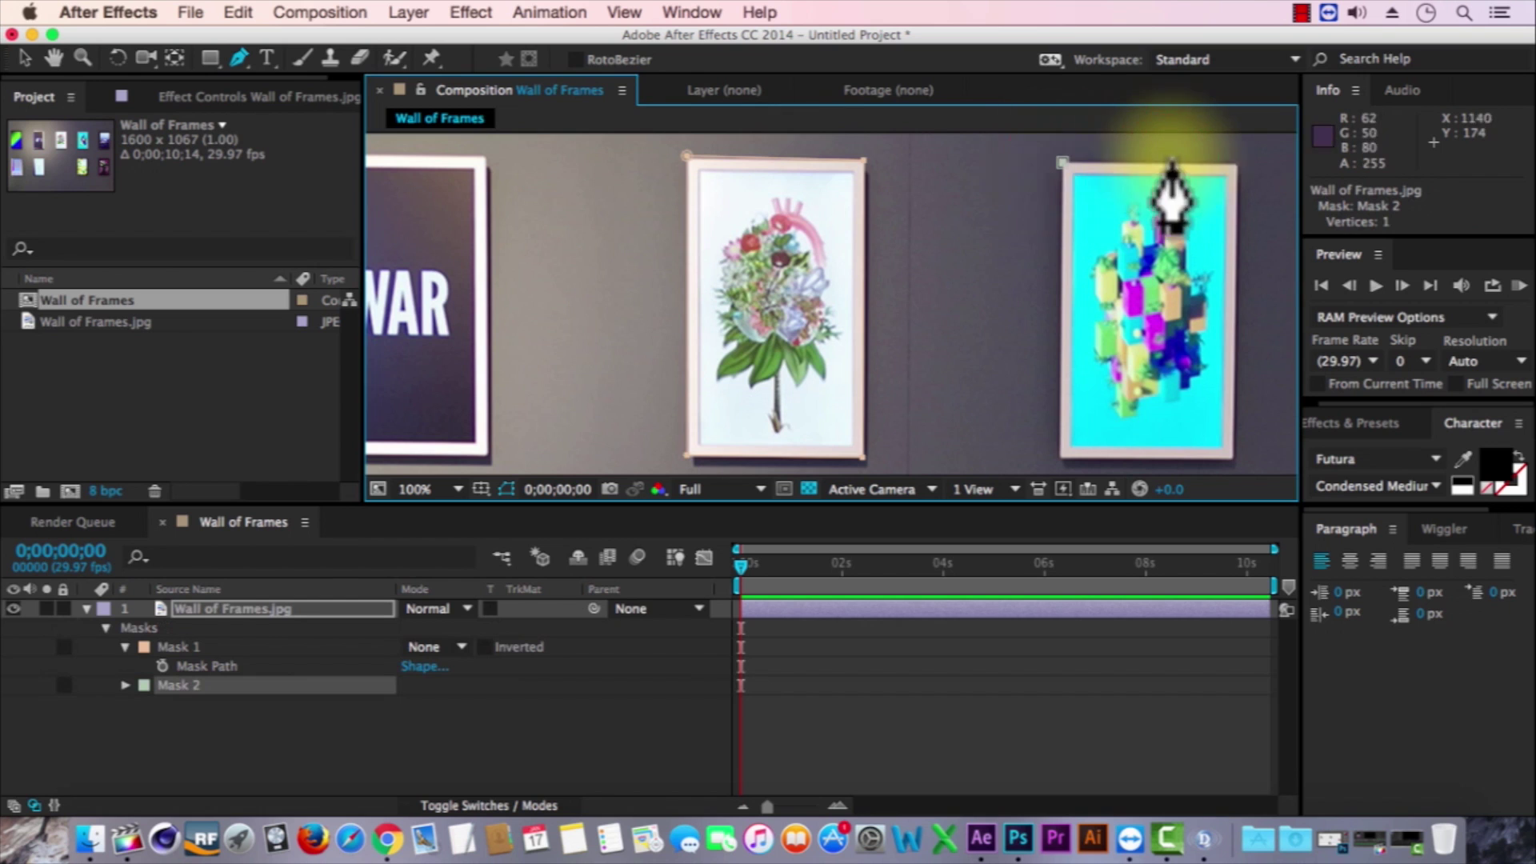
pyautogui.click(1237, 163)
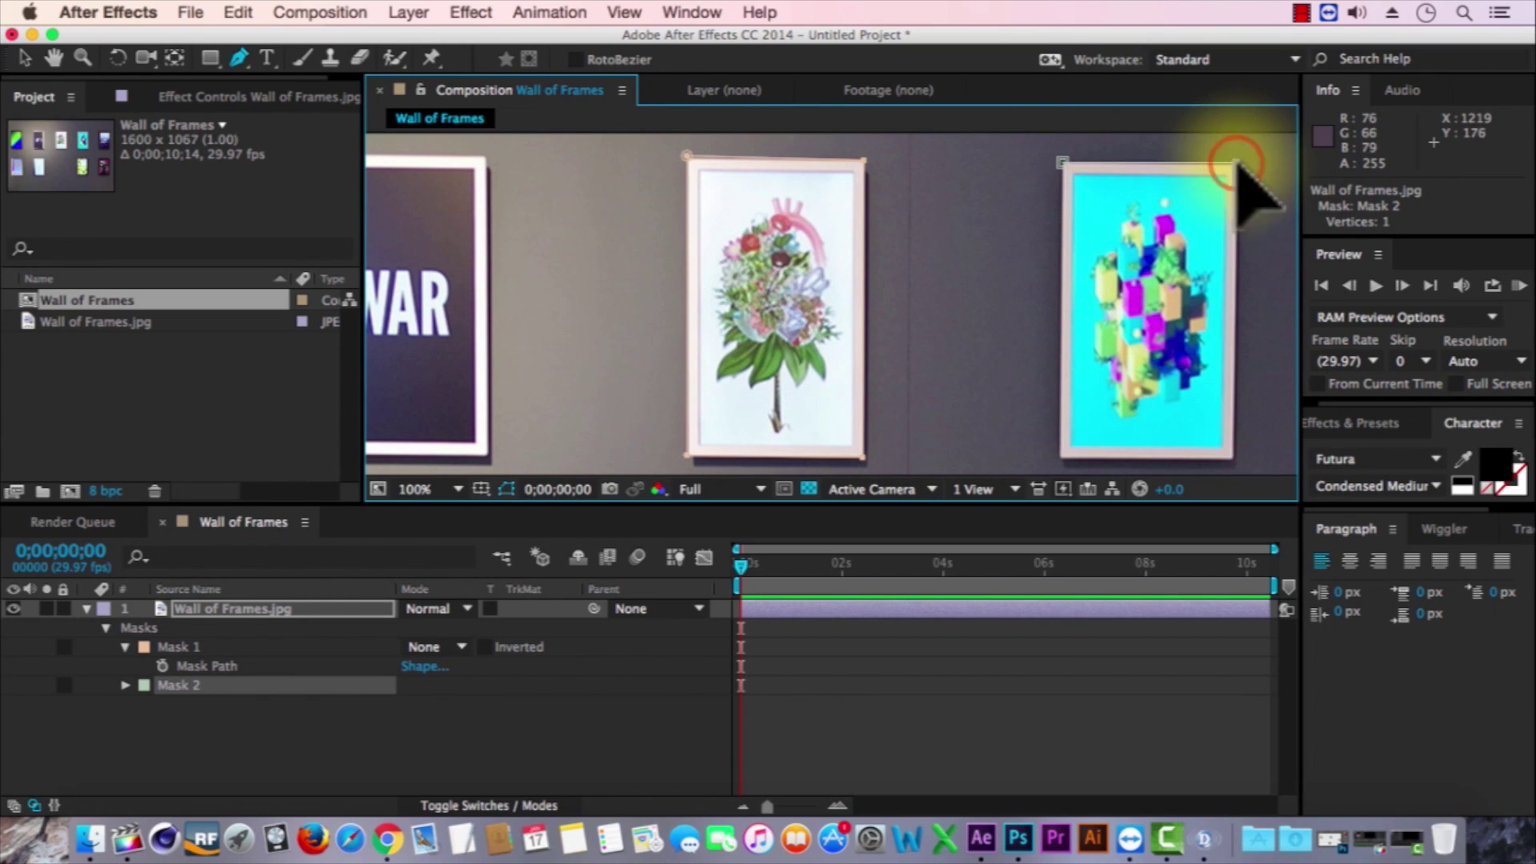
pyautogui.click(1232, 460)
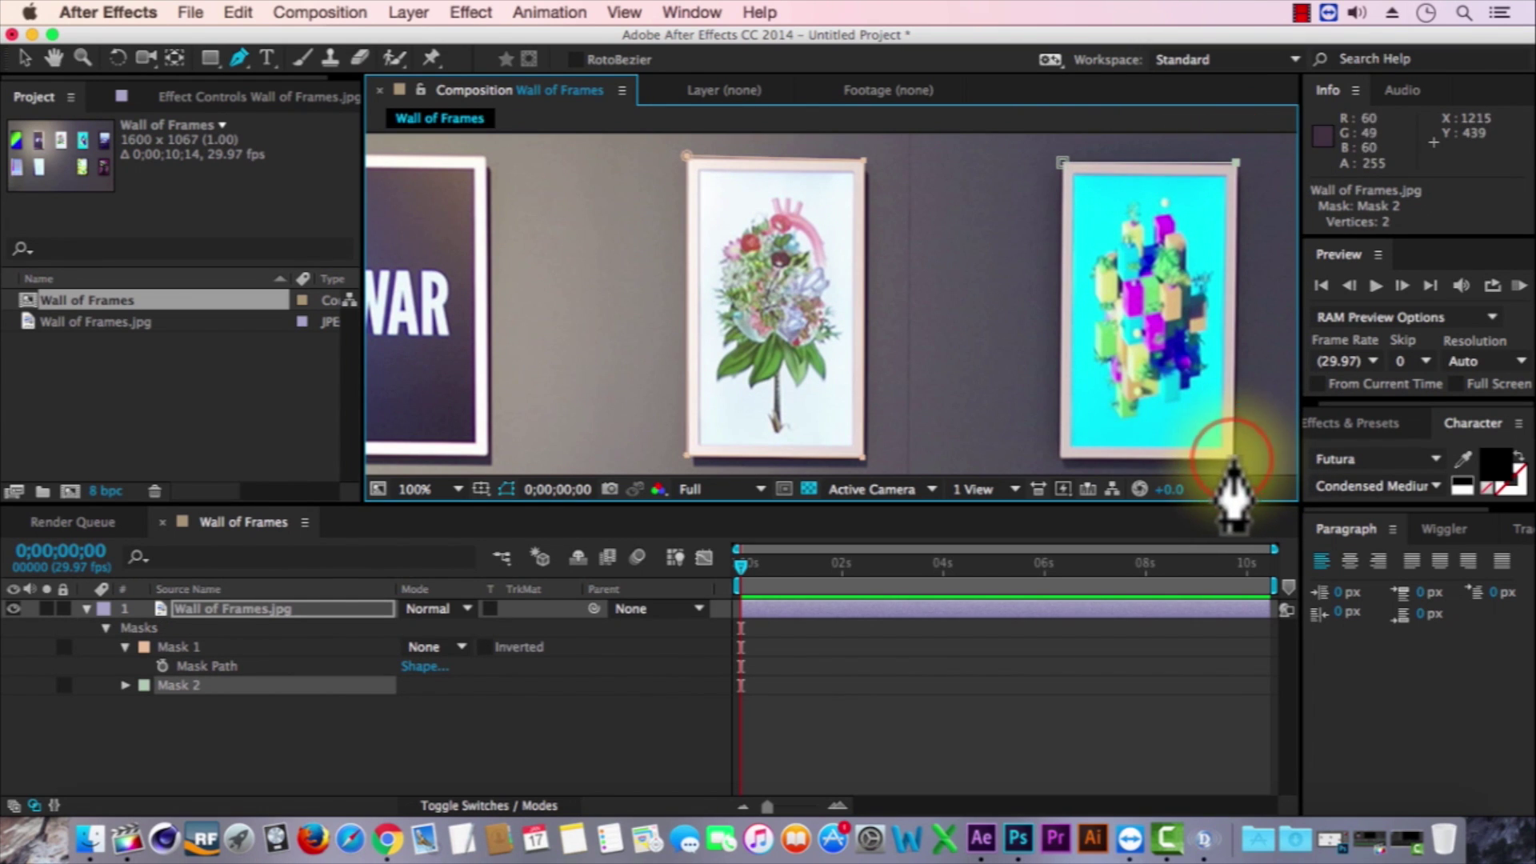
pyautogui.click(1060, 458)
pyautogui.click(1061, 164)
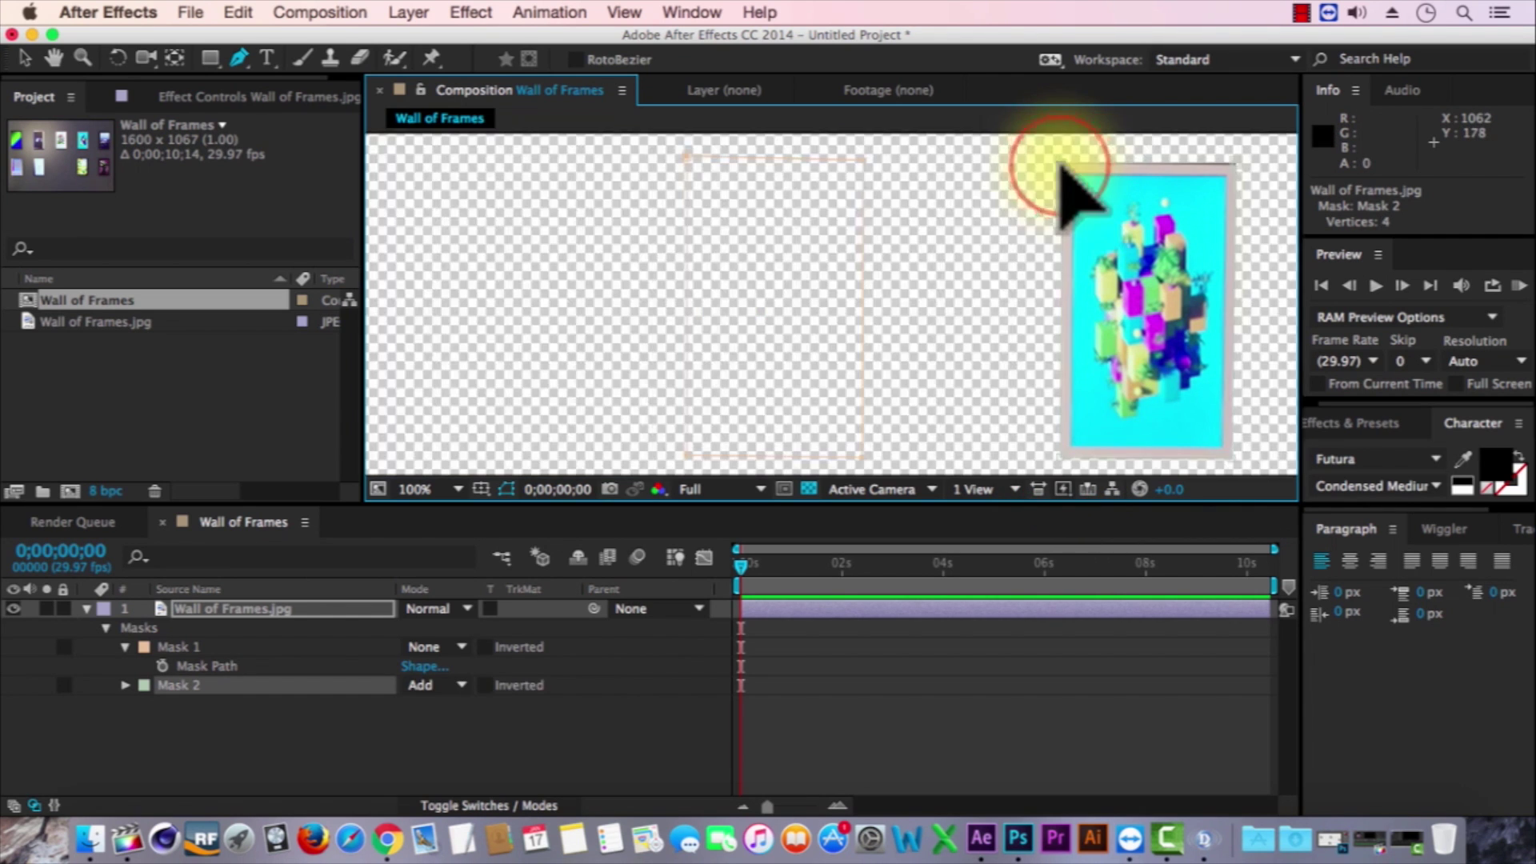
pyautogui.press('v')
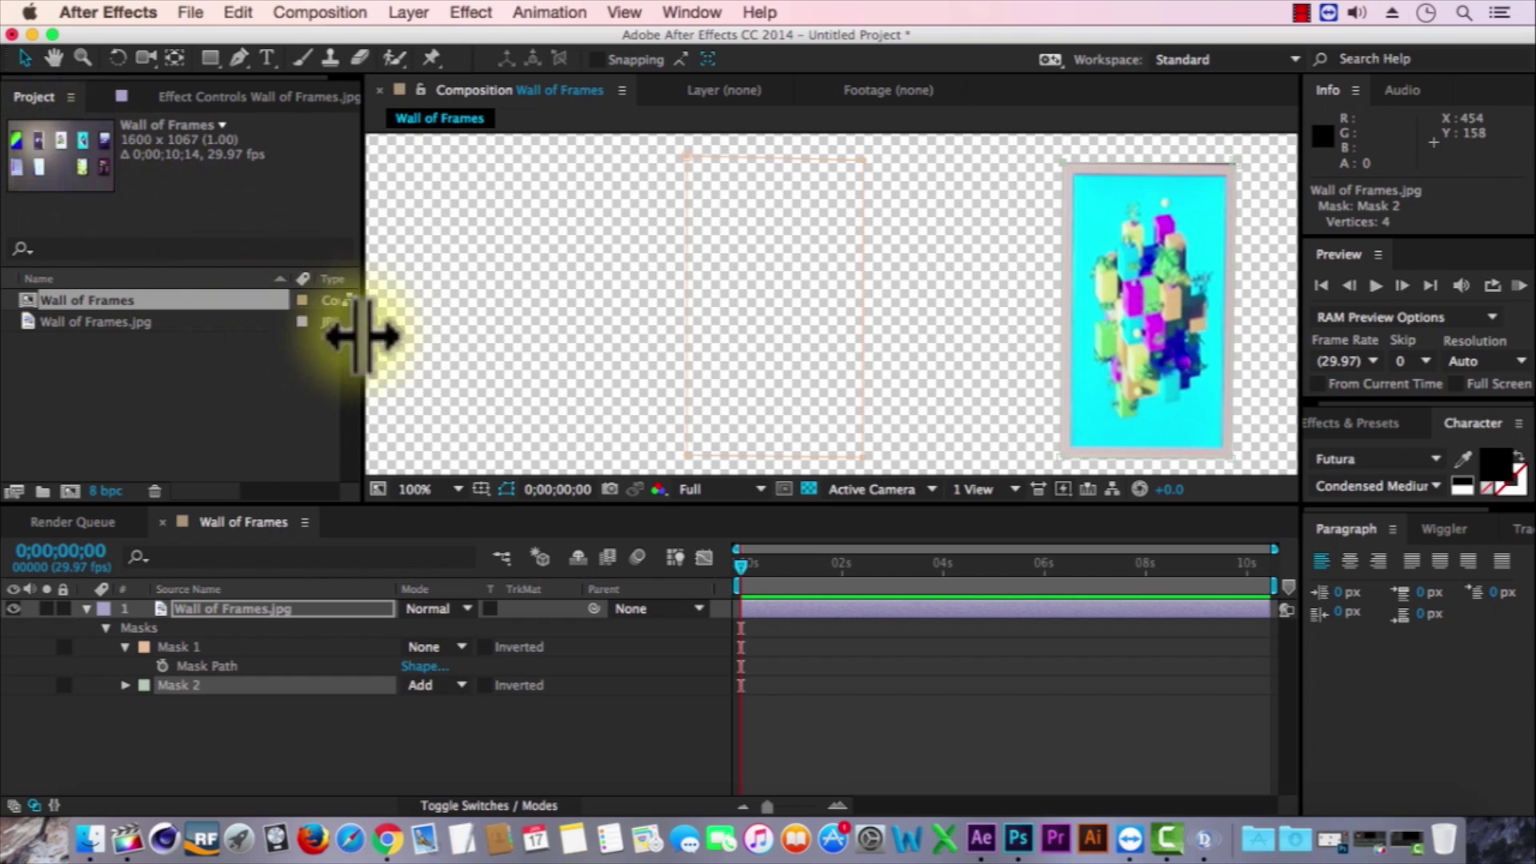
# Set Mask 1's mode to Add, and view the whole composition with the layer's properties collapsed.
pyautogui.click(436, 646)
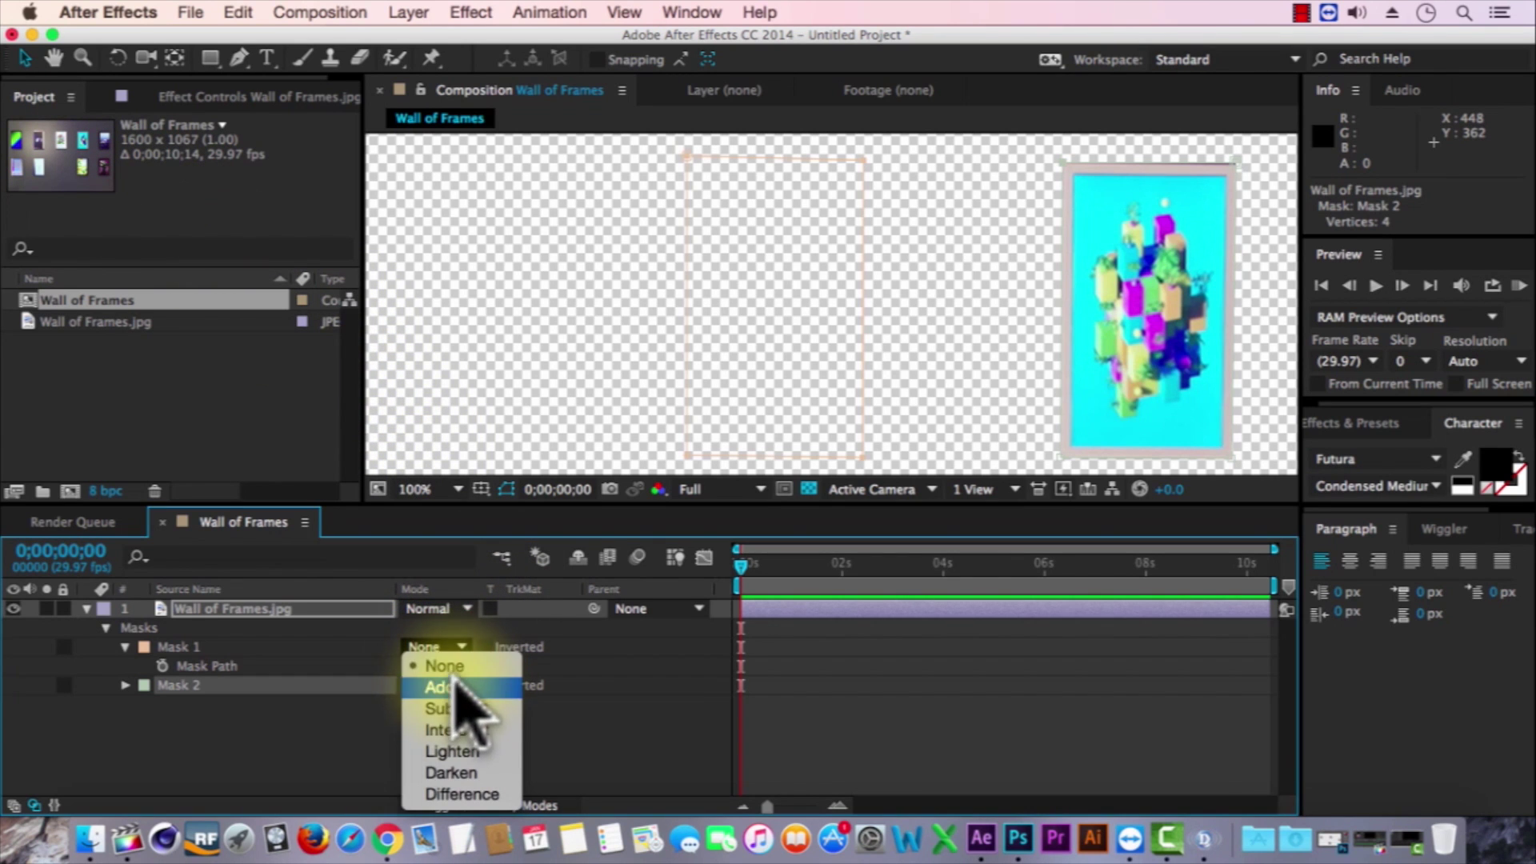
pyautogui.click(457, 686)
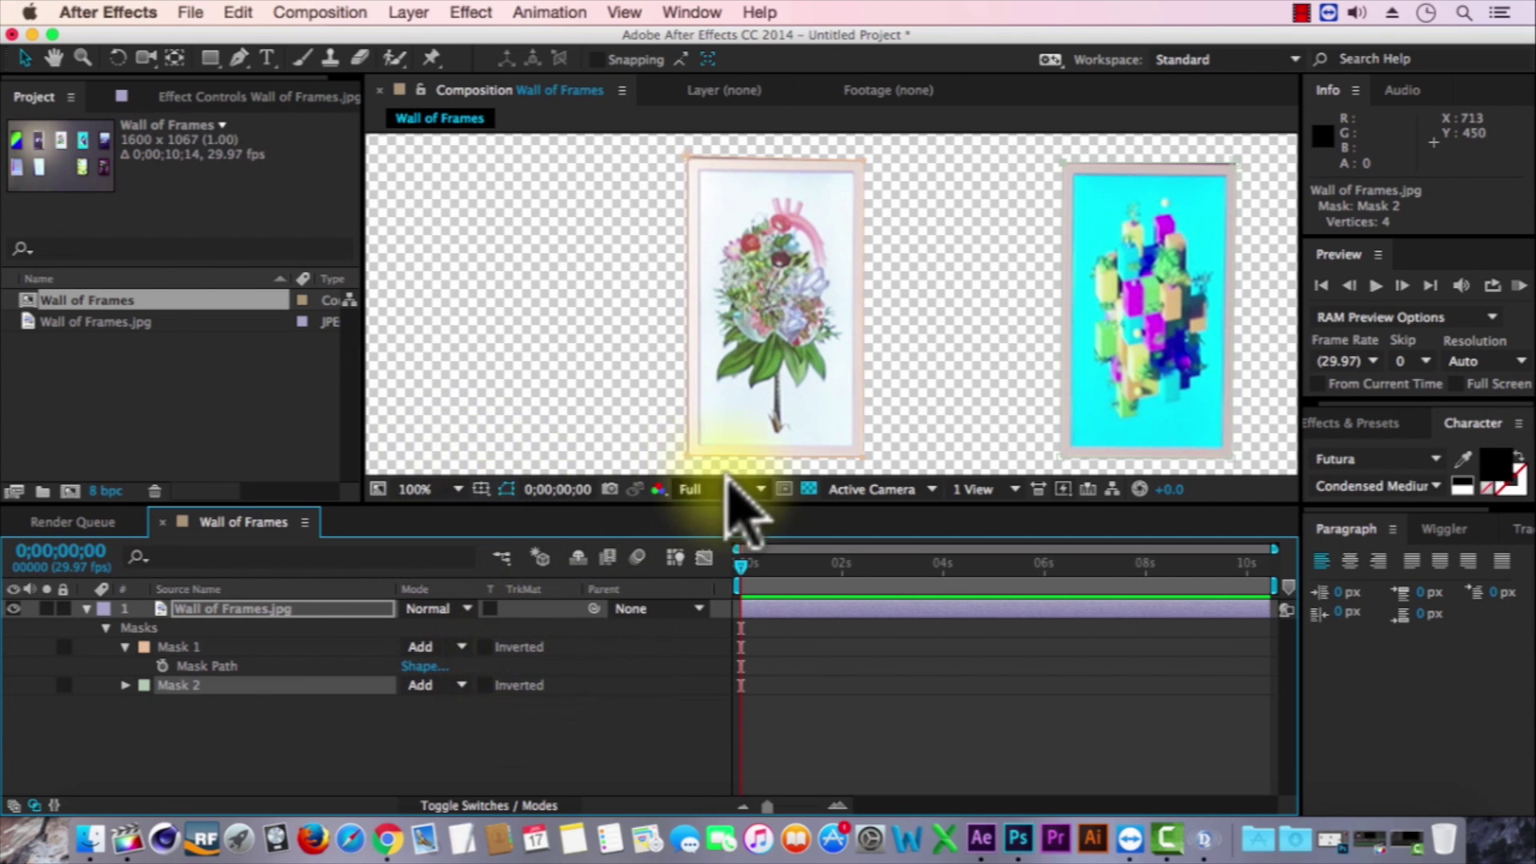
pyautogui.click(416, 485)
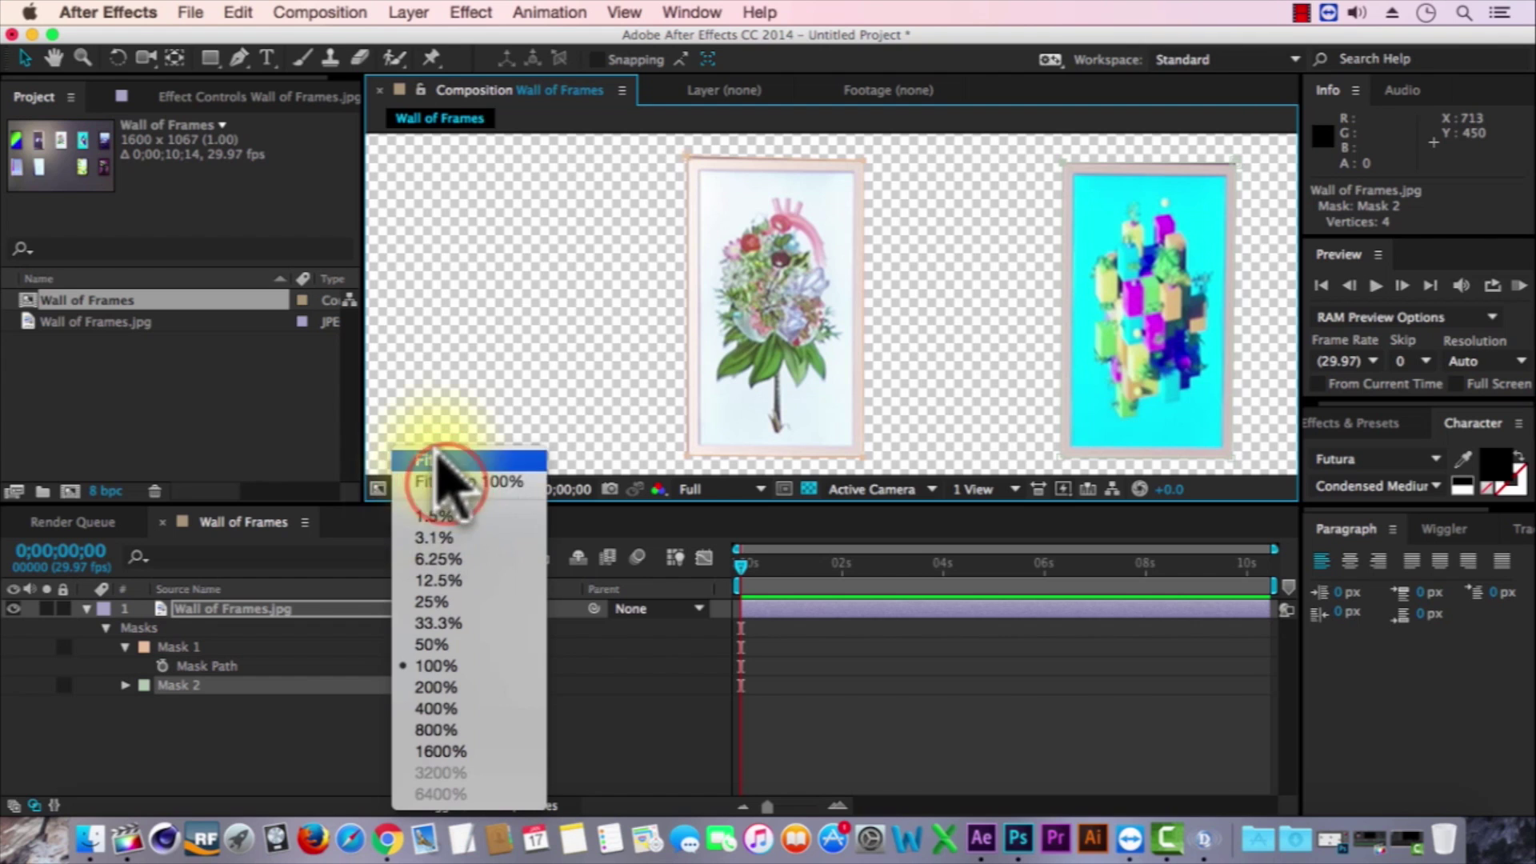
pyautogui.click(448, 479)
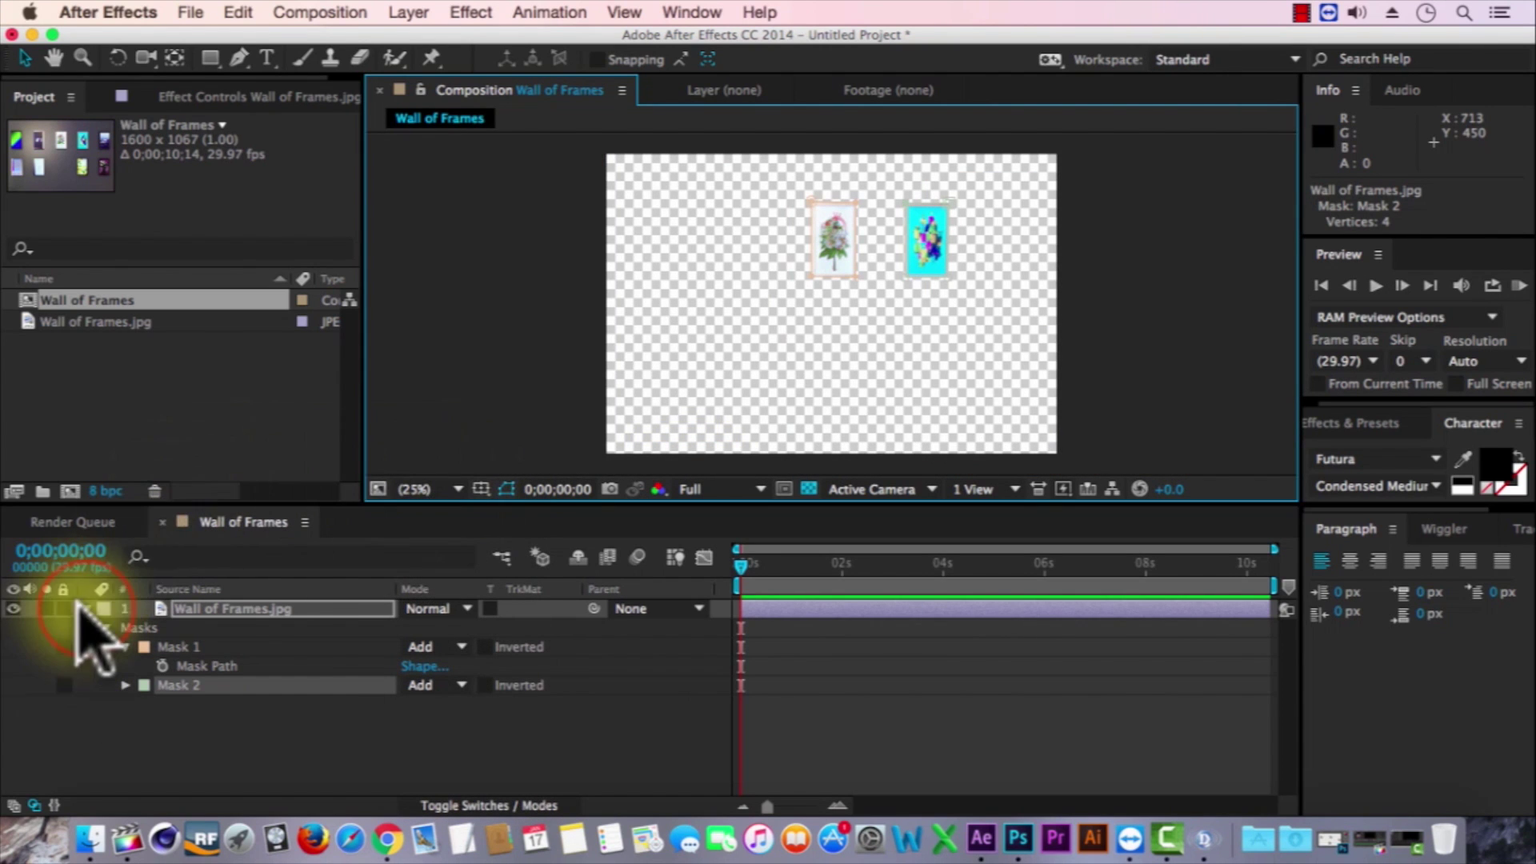
pyautogui.click(86, 608)
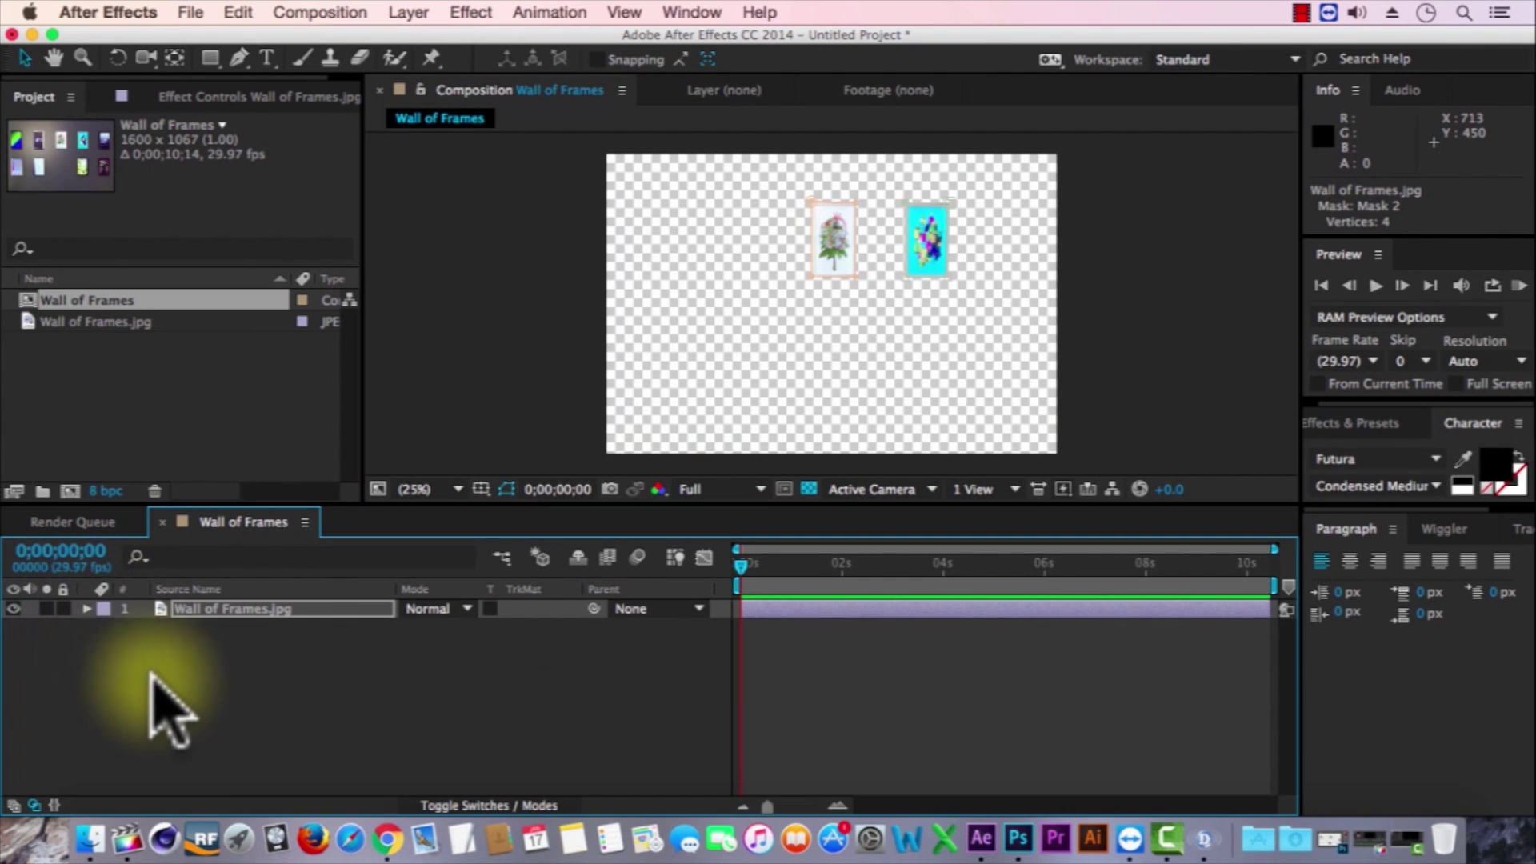
pyautogui.click(809, 488)
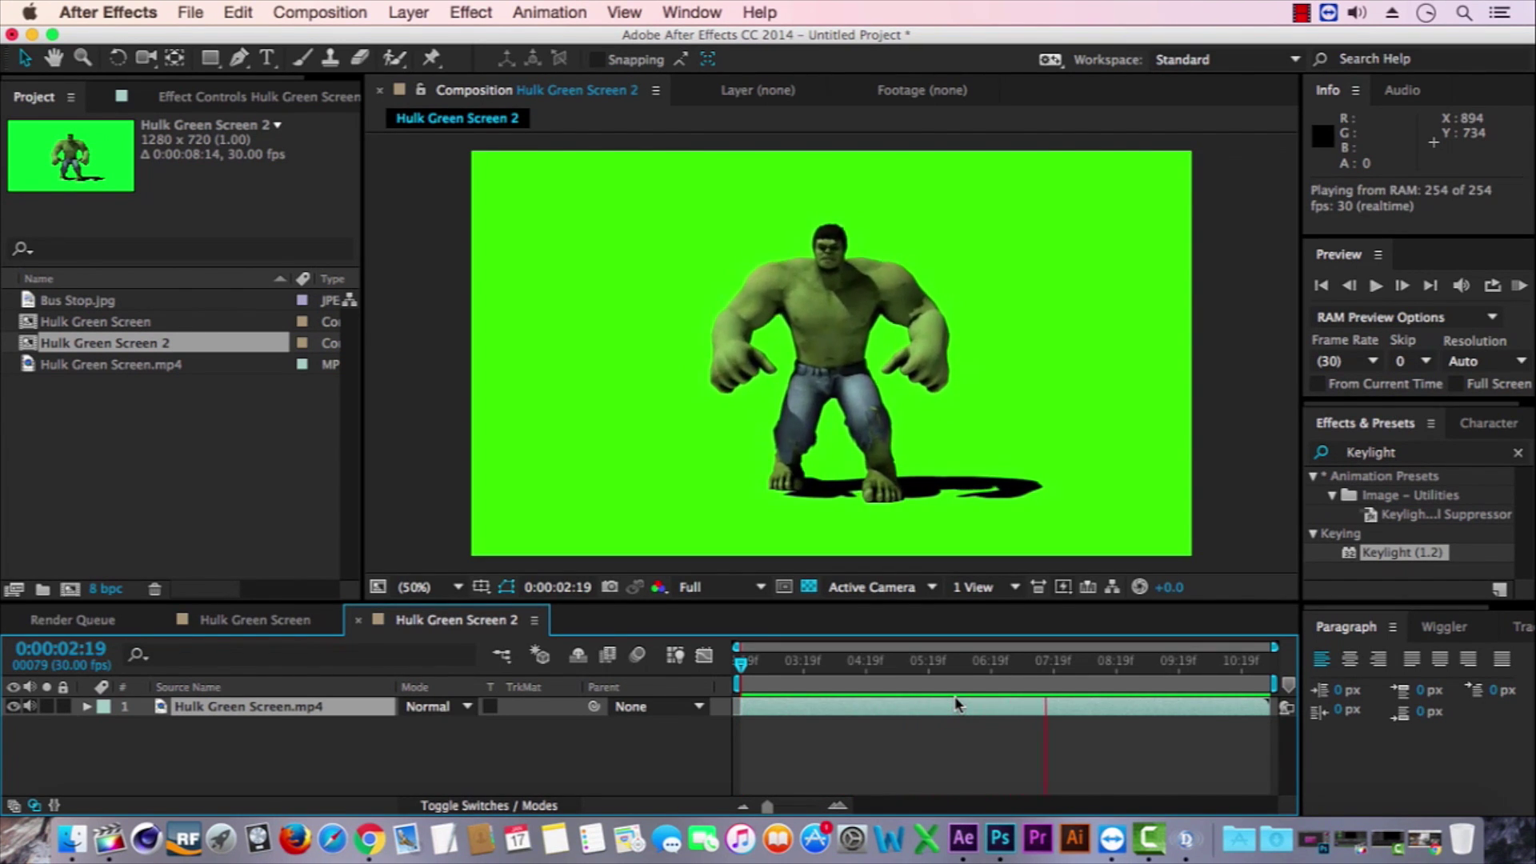
# Preview the green screen footage in the Hulk Green Screen 2 composition.
pyautogui.press('space')
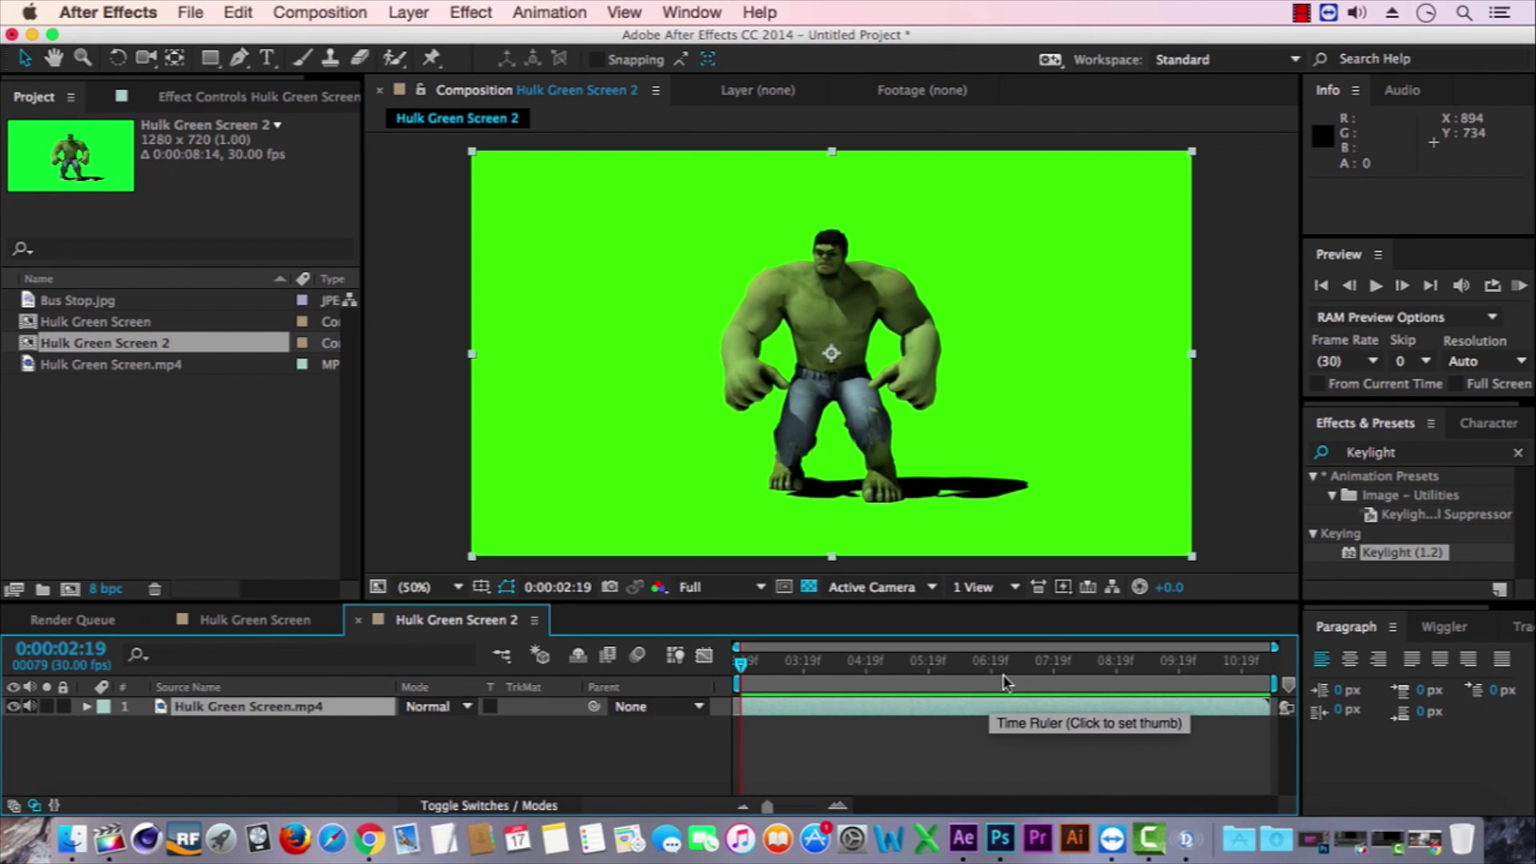
pyautogui.press('space')
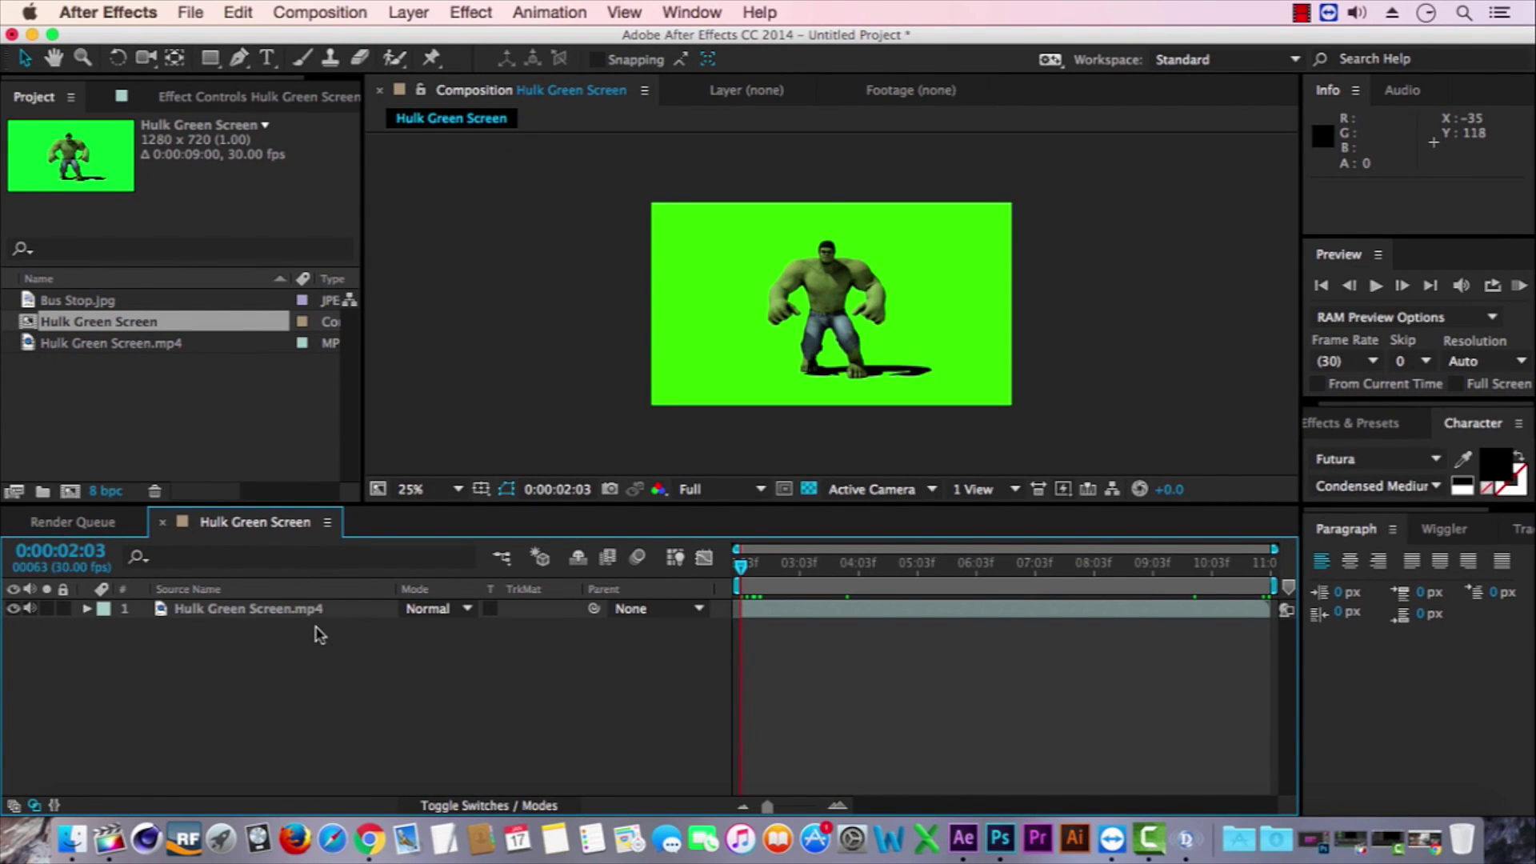
# Search the effects for Keylight and apply Keylight (1.2) to the Hulk Green Screen.mp4 layer.
pyautogui.click(1352, 424)
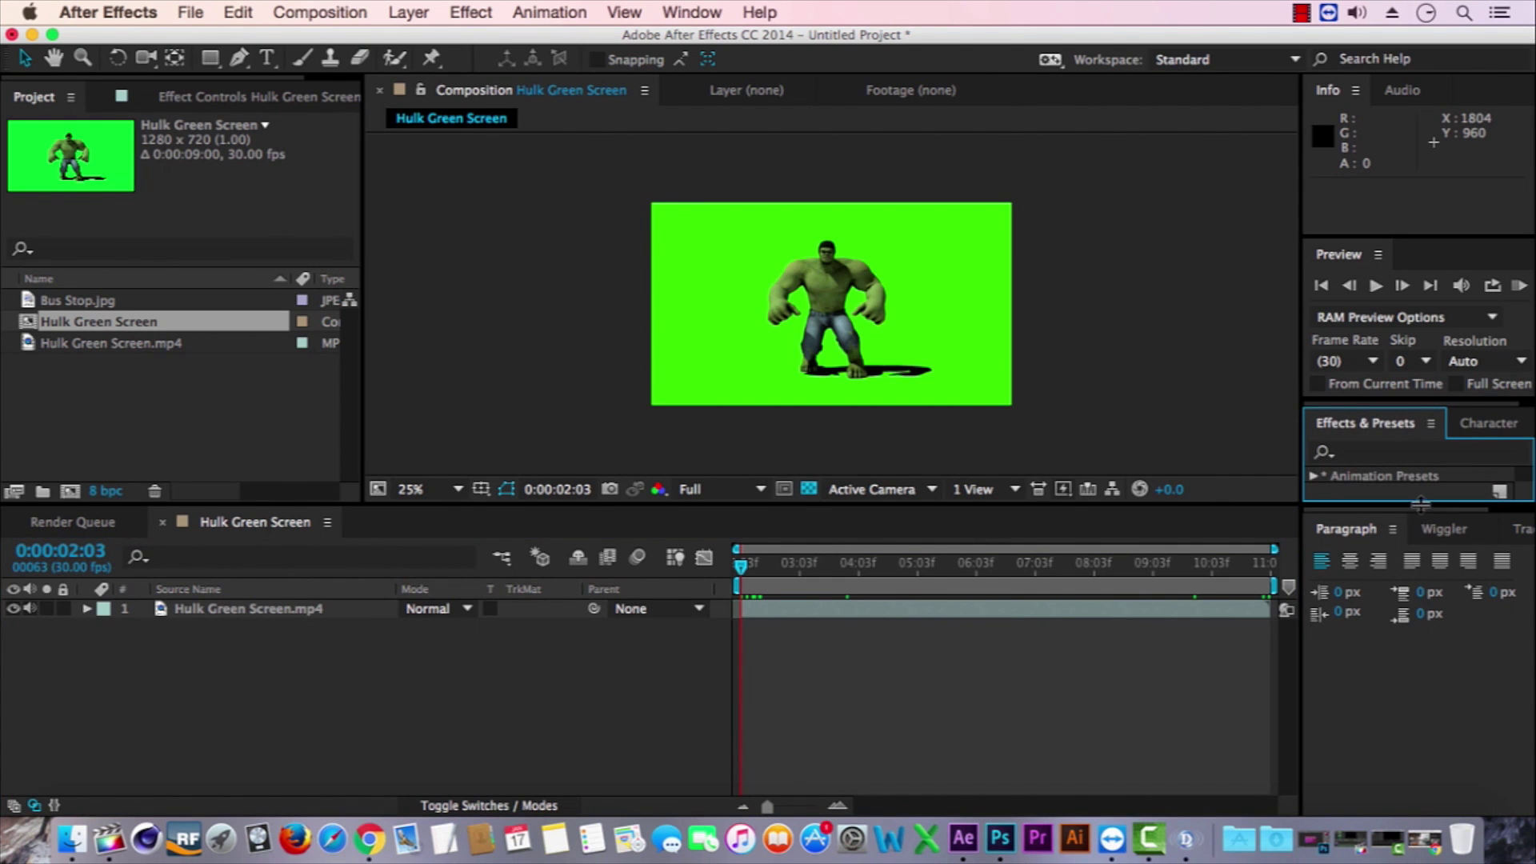
pyautogui.moveTo(1424, 506); pyautogui.dragTo(1420, 596)
pyautogui.click(1382, 453)
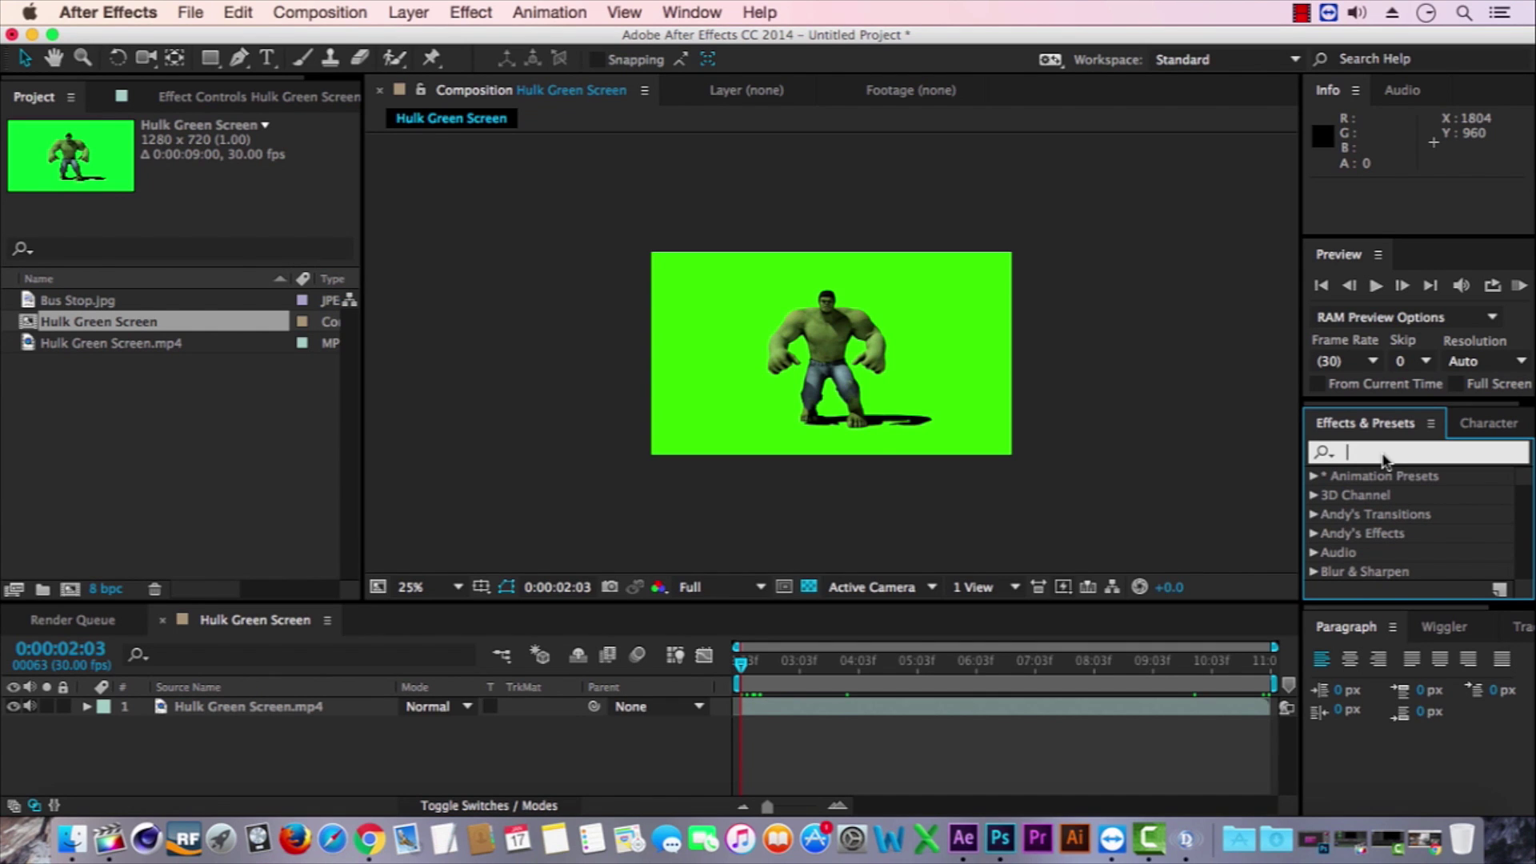
pyautogui.write('K')
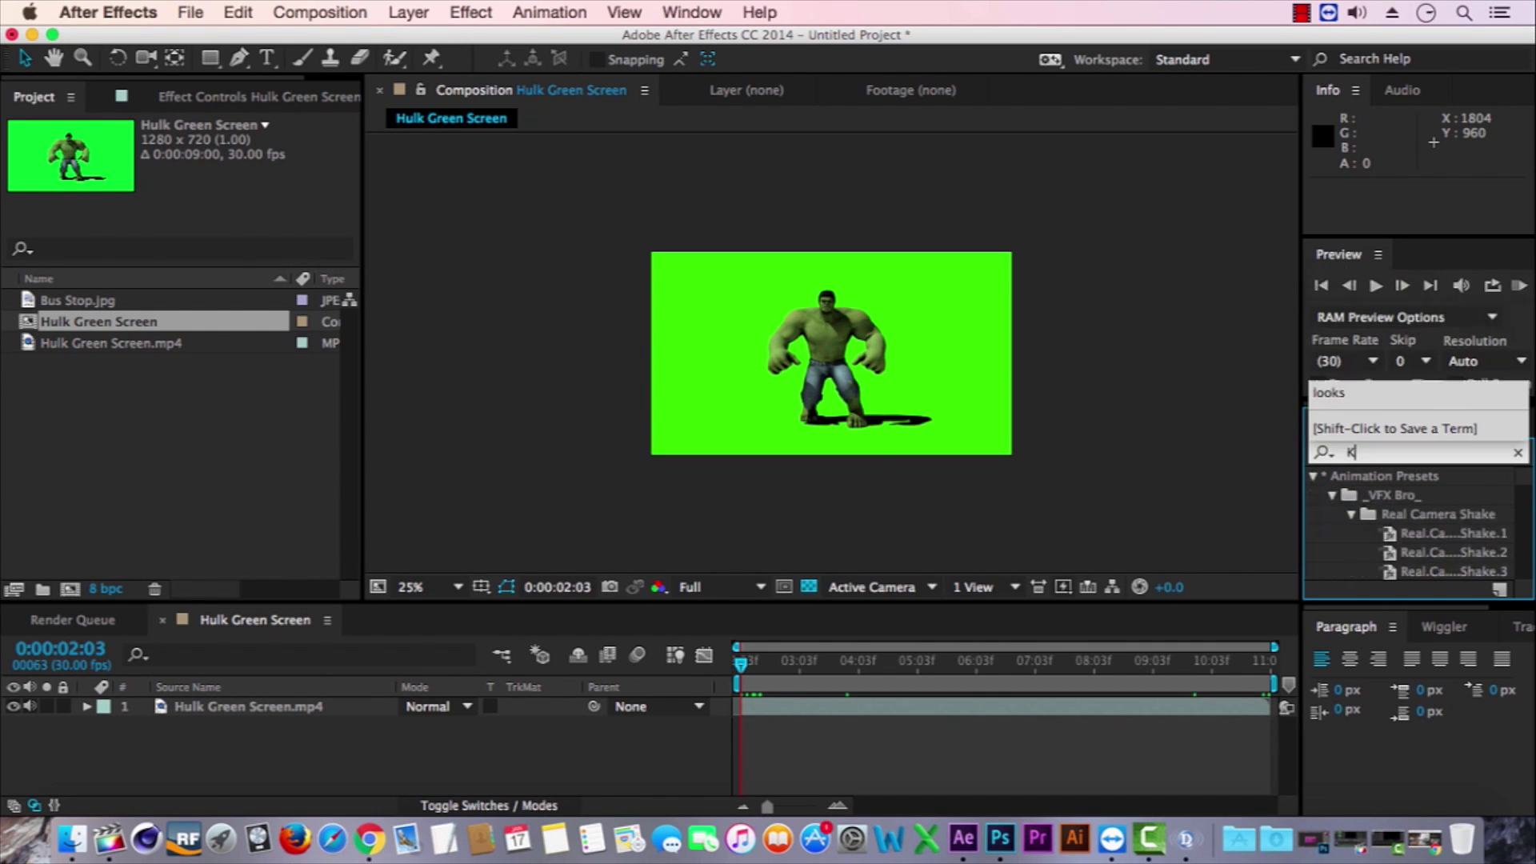
pyautogui.write('eylight')
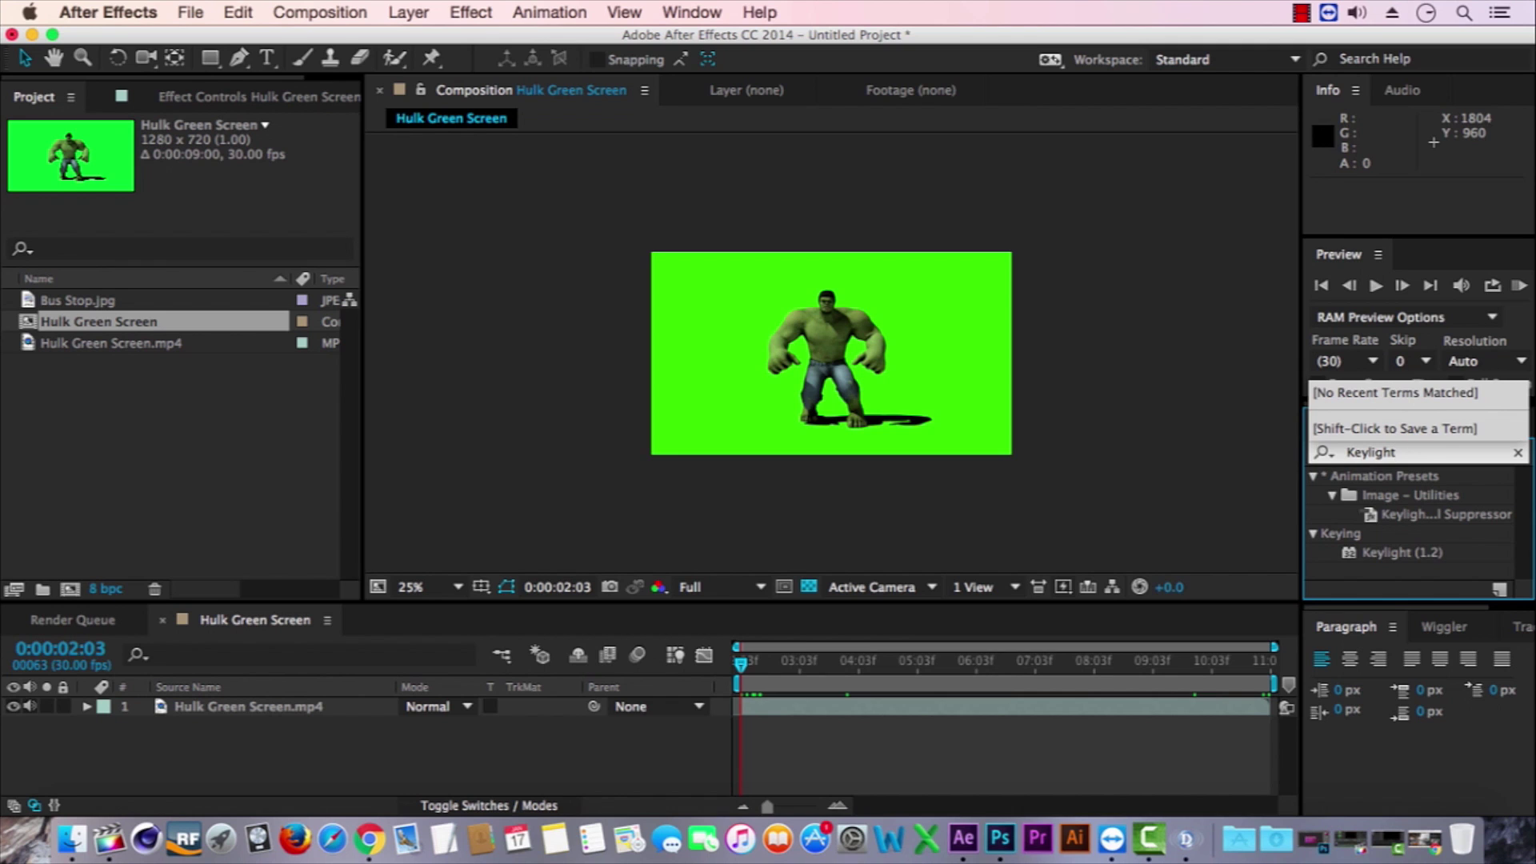
pyautogui.click(1406, 553)
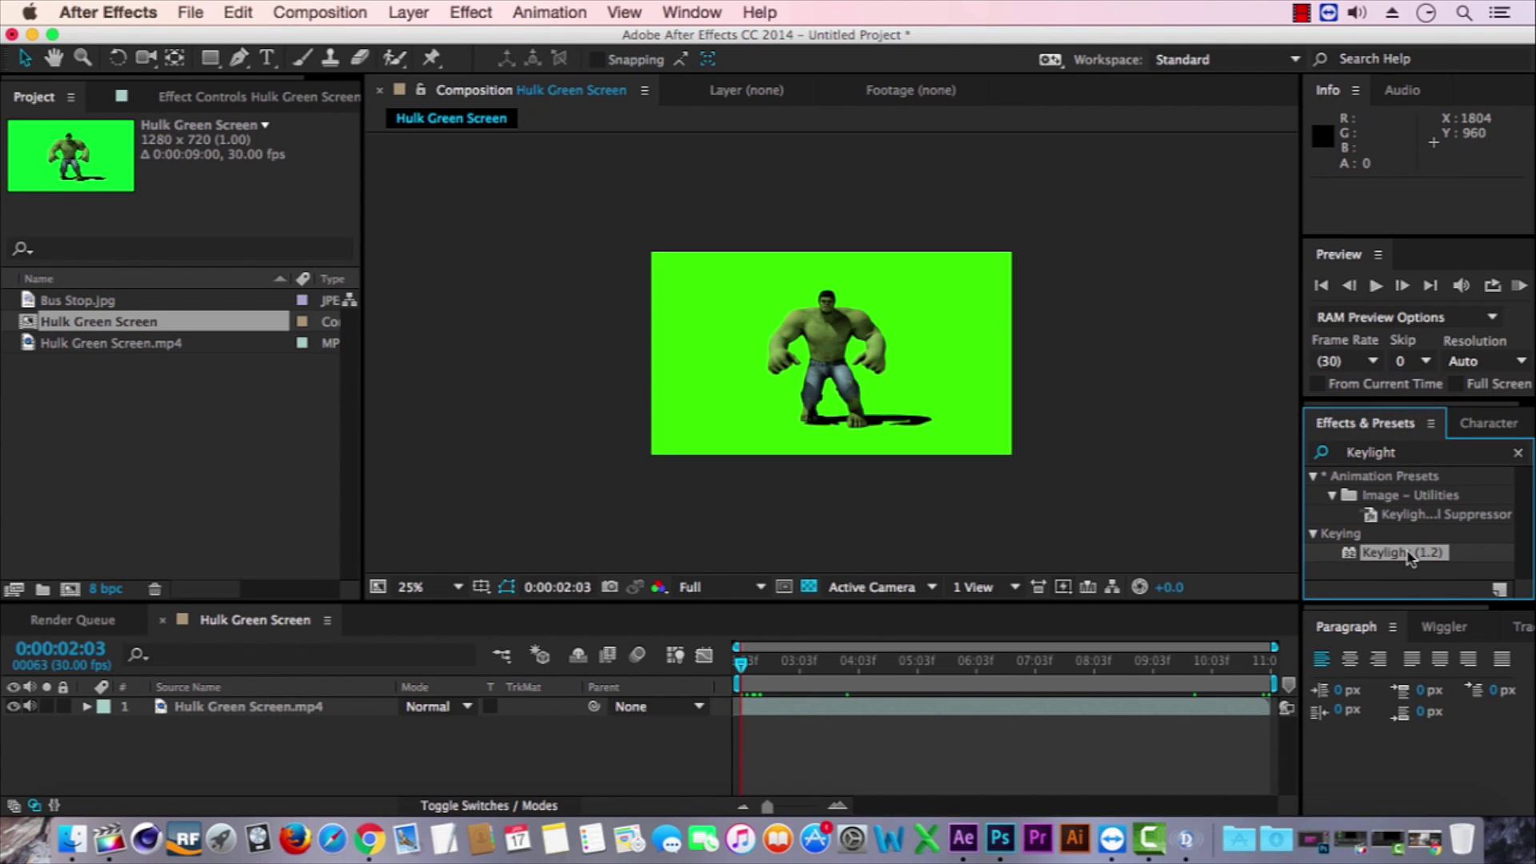
pyautogui.moveTo(1408, 558); pyautogui.dragTo(954, 714)
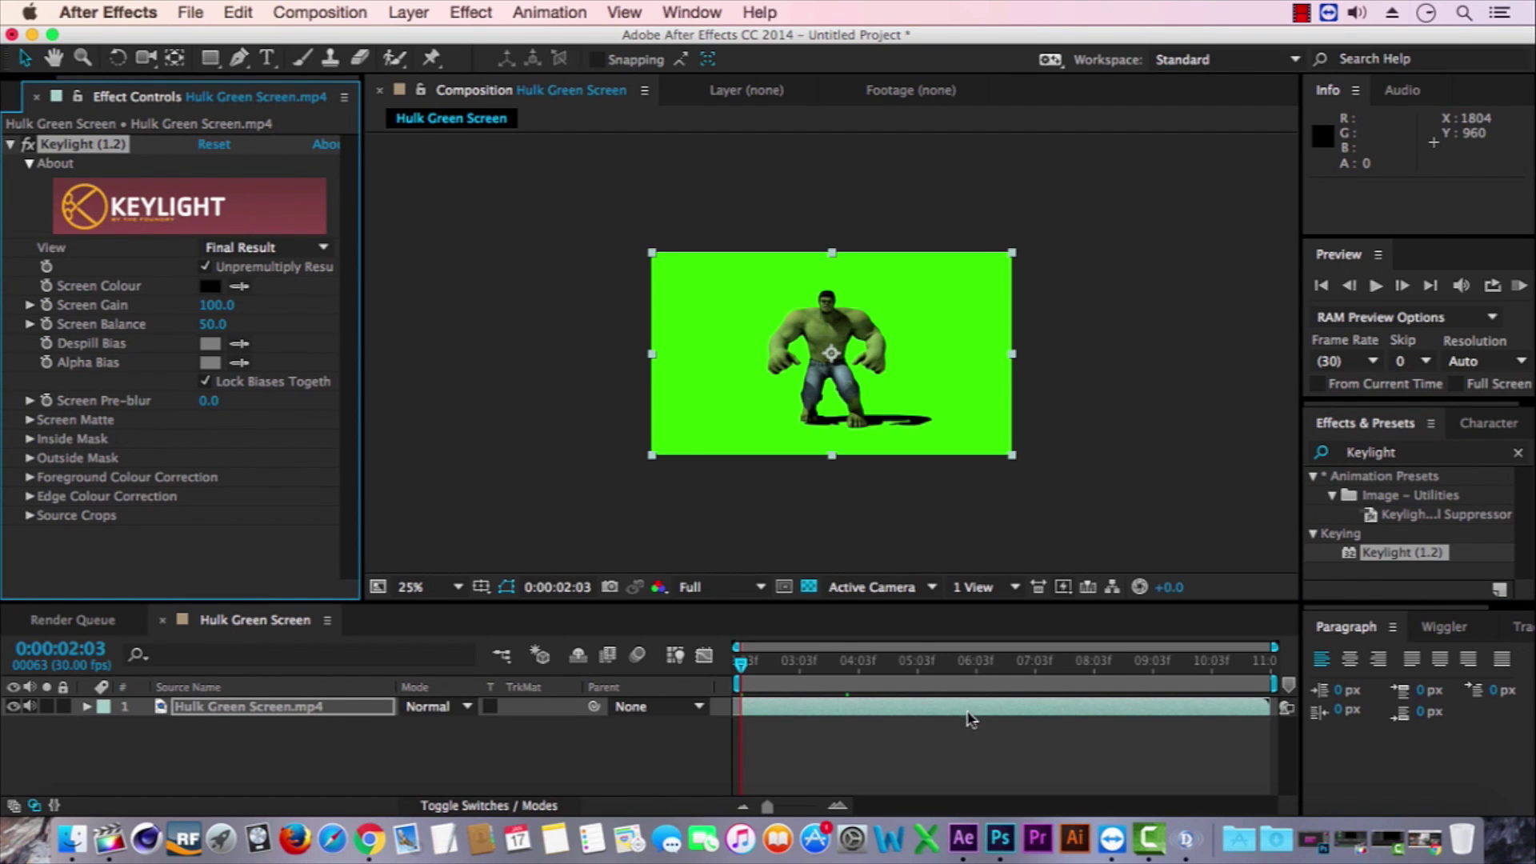
# Sample the footage's green background as Keylight's Screen Colour and set the effect's View to Screen Matte.
pyautogui.click(243, 288)
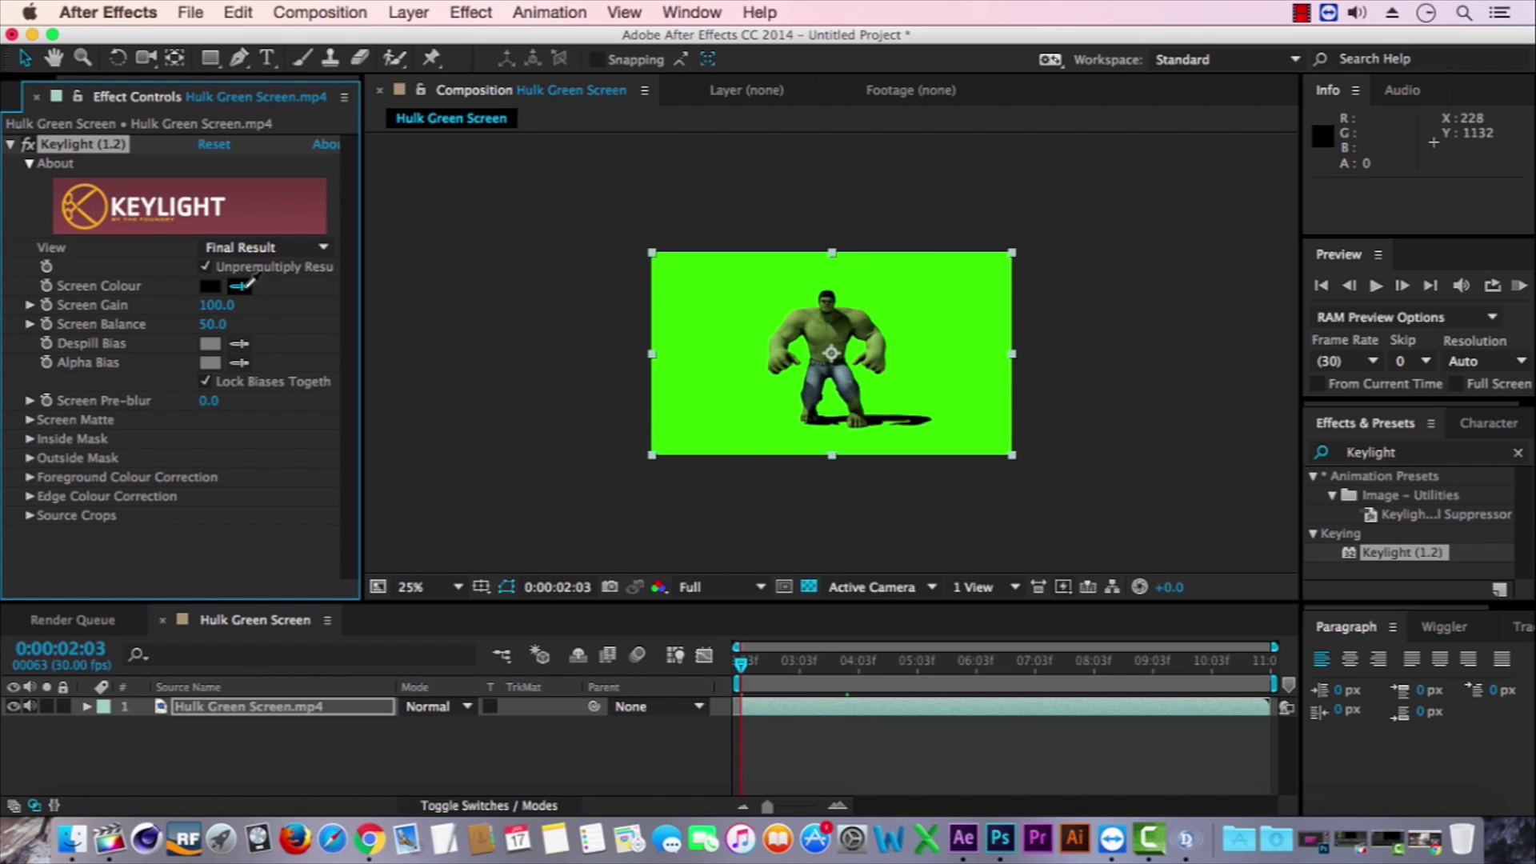
pyautogui.click(726, 309)
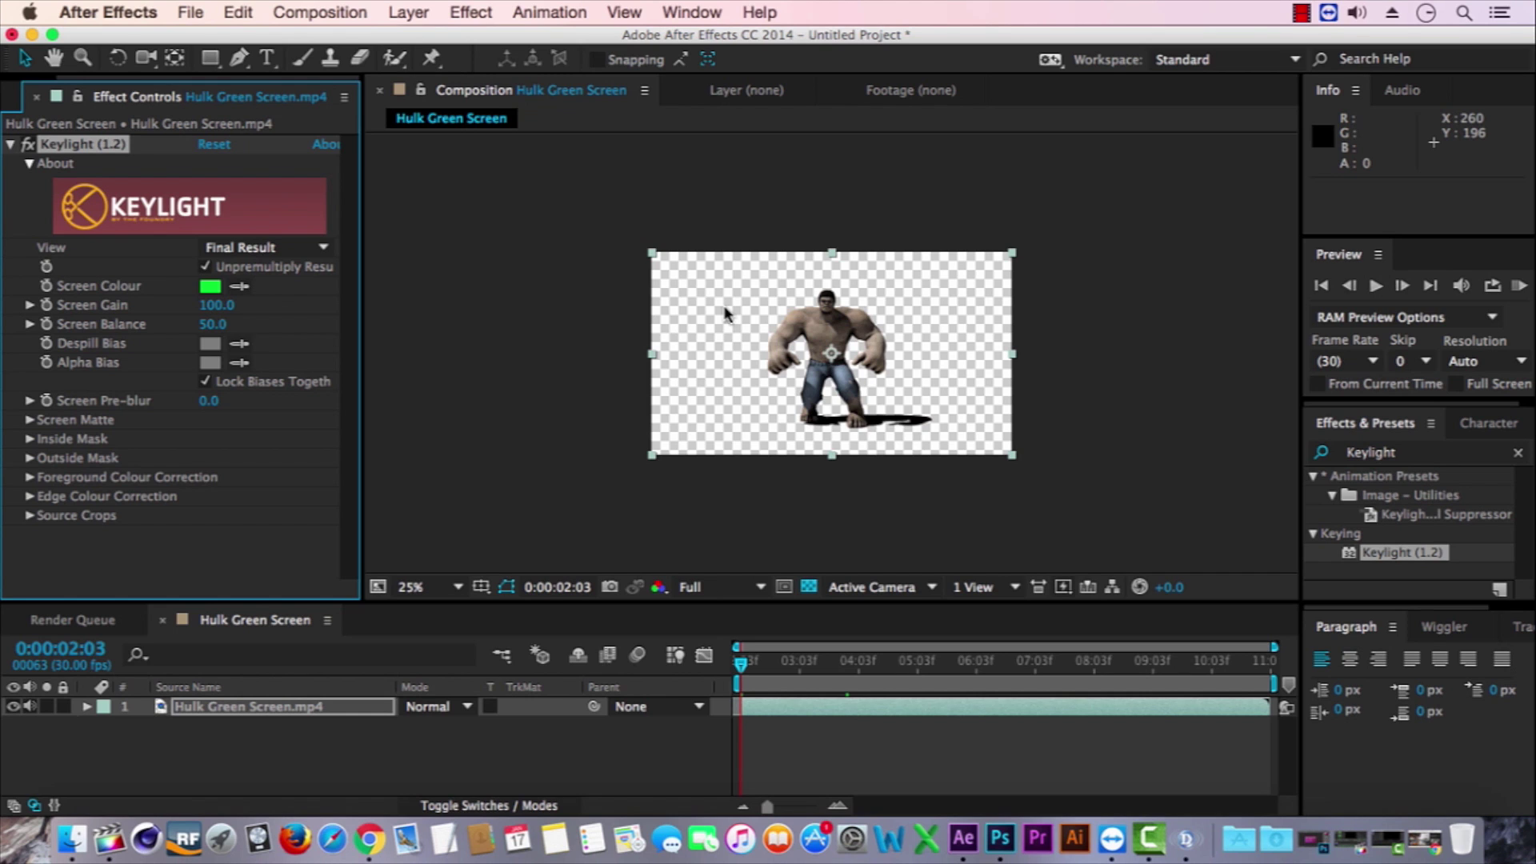
pyautogui.click(252, 250)
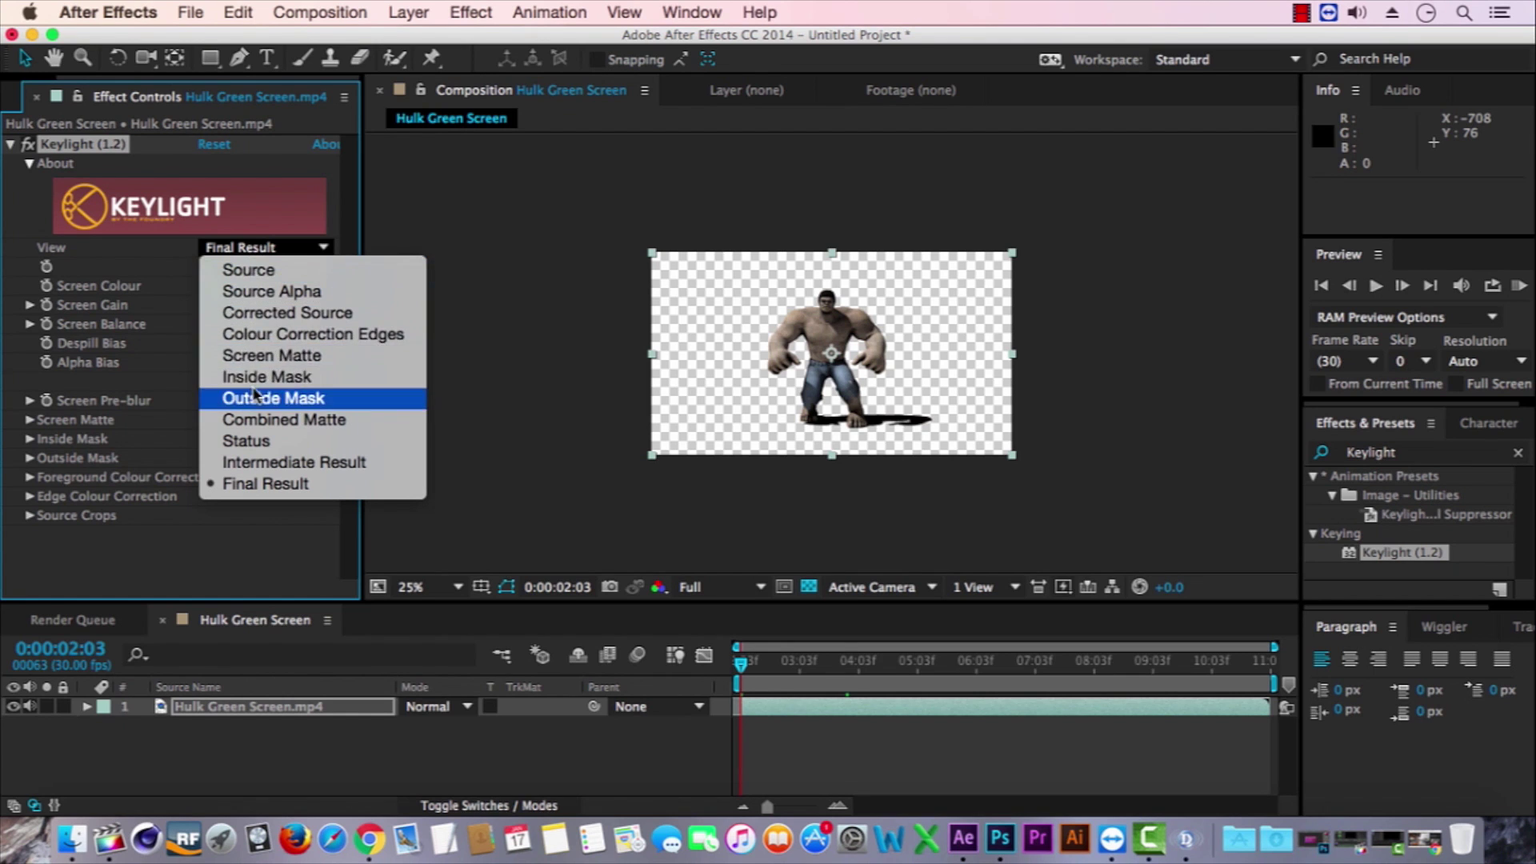
pyautogui.click(258, 360)
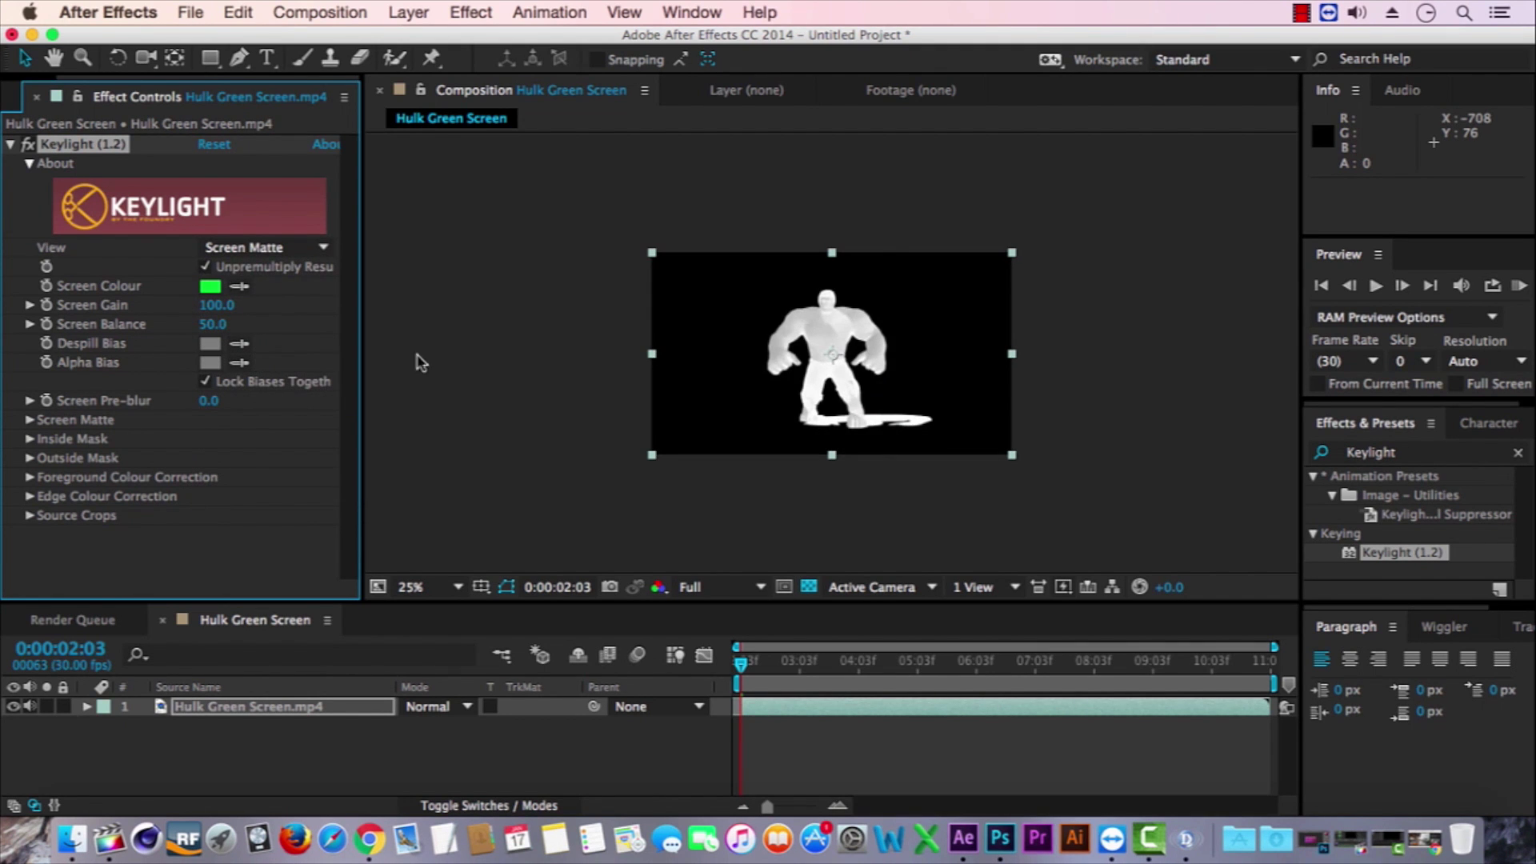
# Set Keylight's Screen Matte Clip Black to 5 and Clip White to 70.
pyautogui.scroll(3, 860, 320)
pyautogui.scroll(-1, 860, 325)
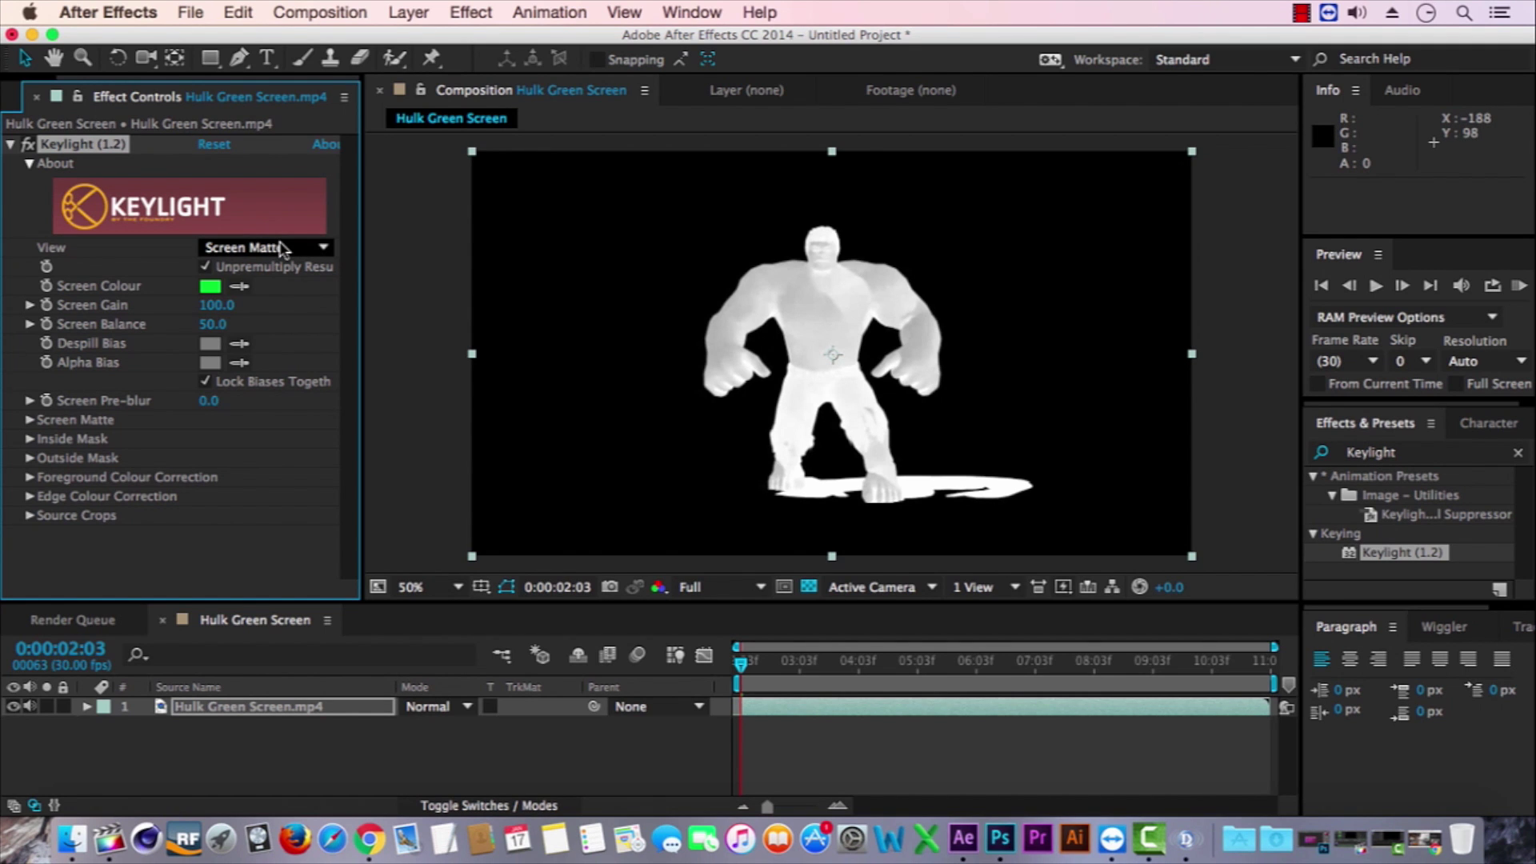
pyautogui.click(29, 420)
pyautogui.scroll(-2, 29, 488)
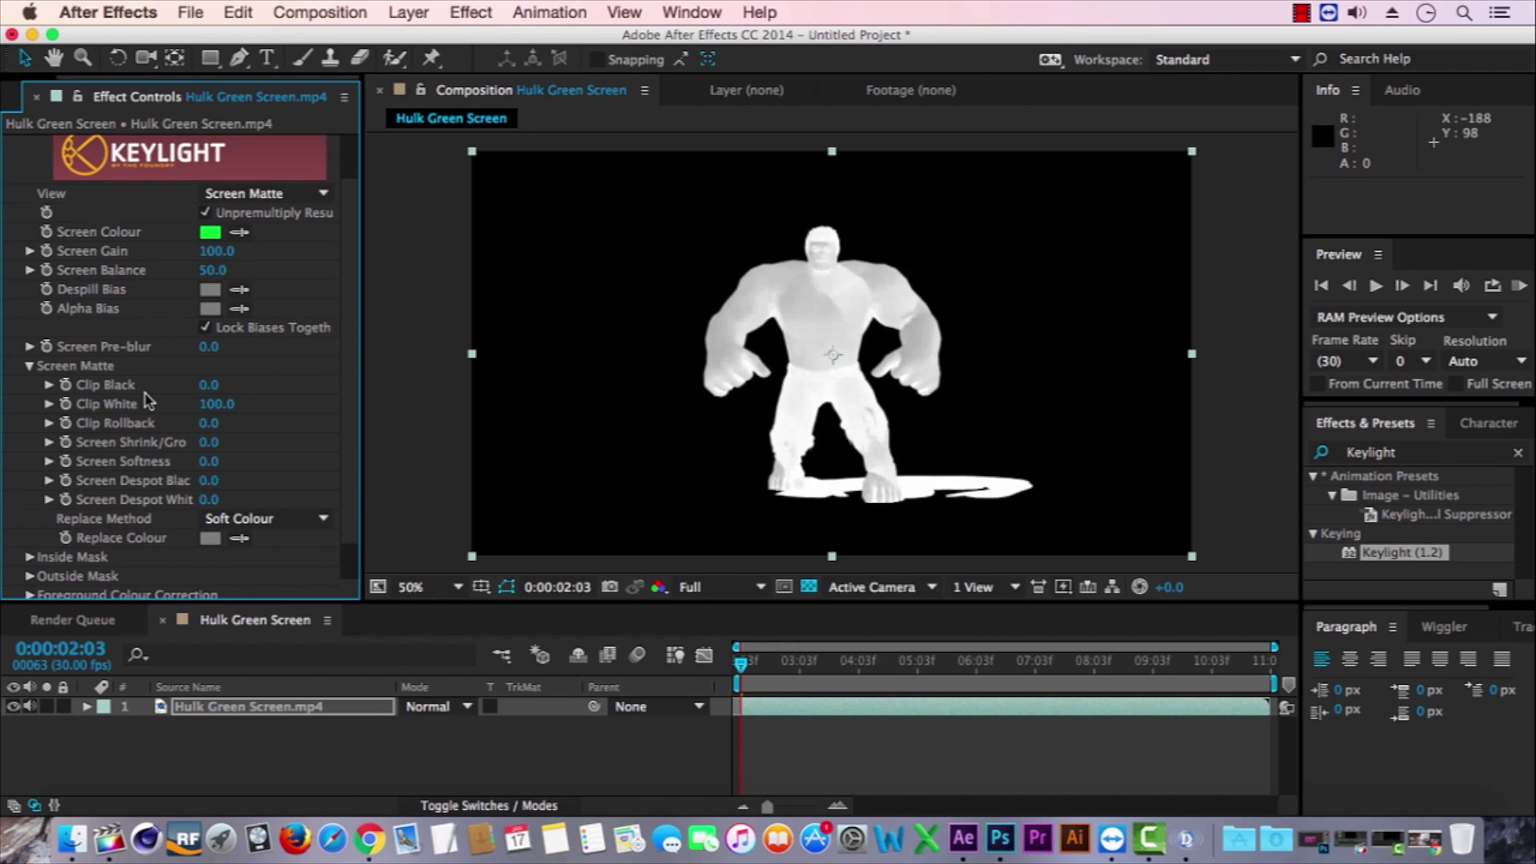
pyautogui.click(210, 386)
pyautogui.write('5')
pyautogui.press('Return')
pyautogui.click(216, 405)
pyautogui.write('70')
pyautogui.press('Return')
# Set Keylight's Screen Softness to 1 and switch the effect's View to Final Result.
pyautogui.press('.')
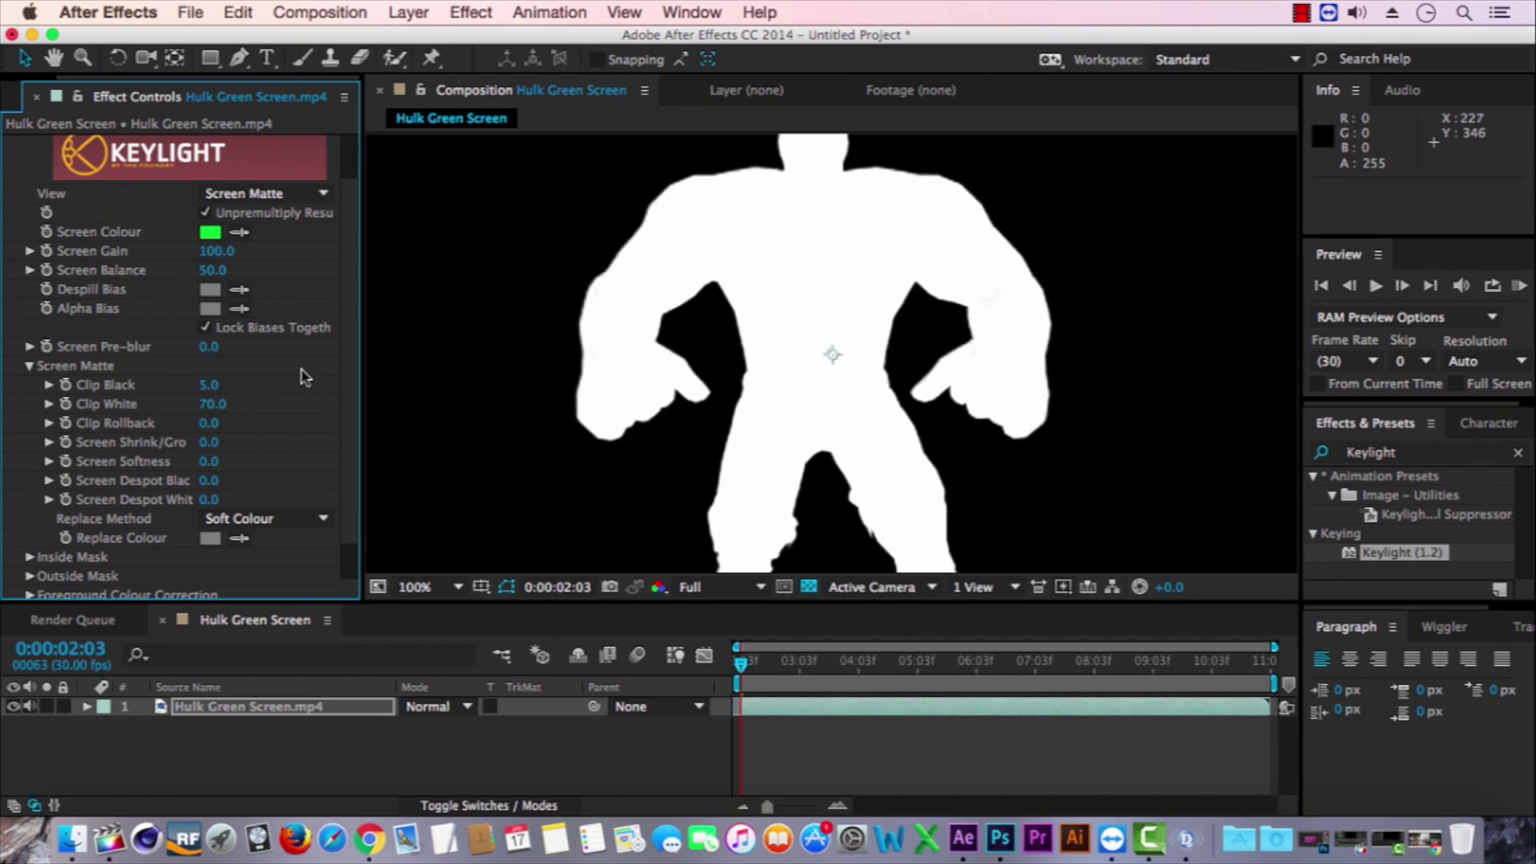
pyautogui.click(209, 463)
pyautogui.write('1')
pyautogui.press('Return')
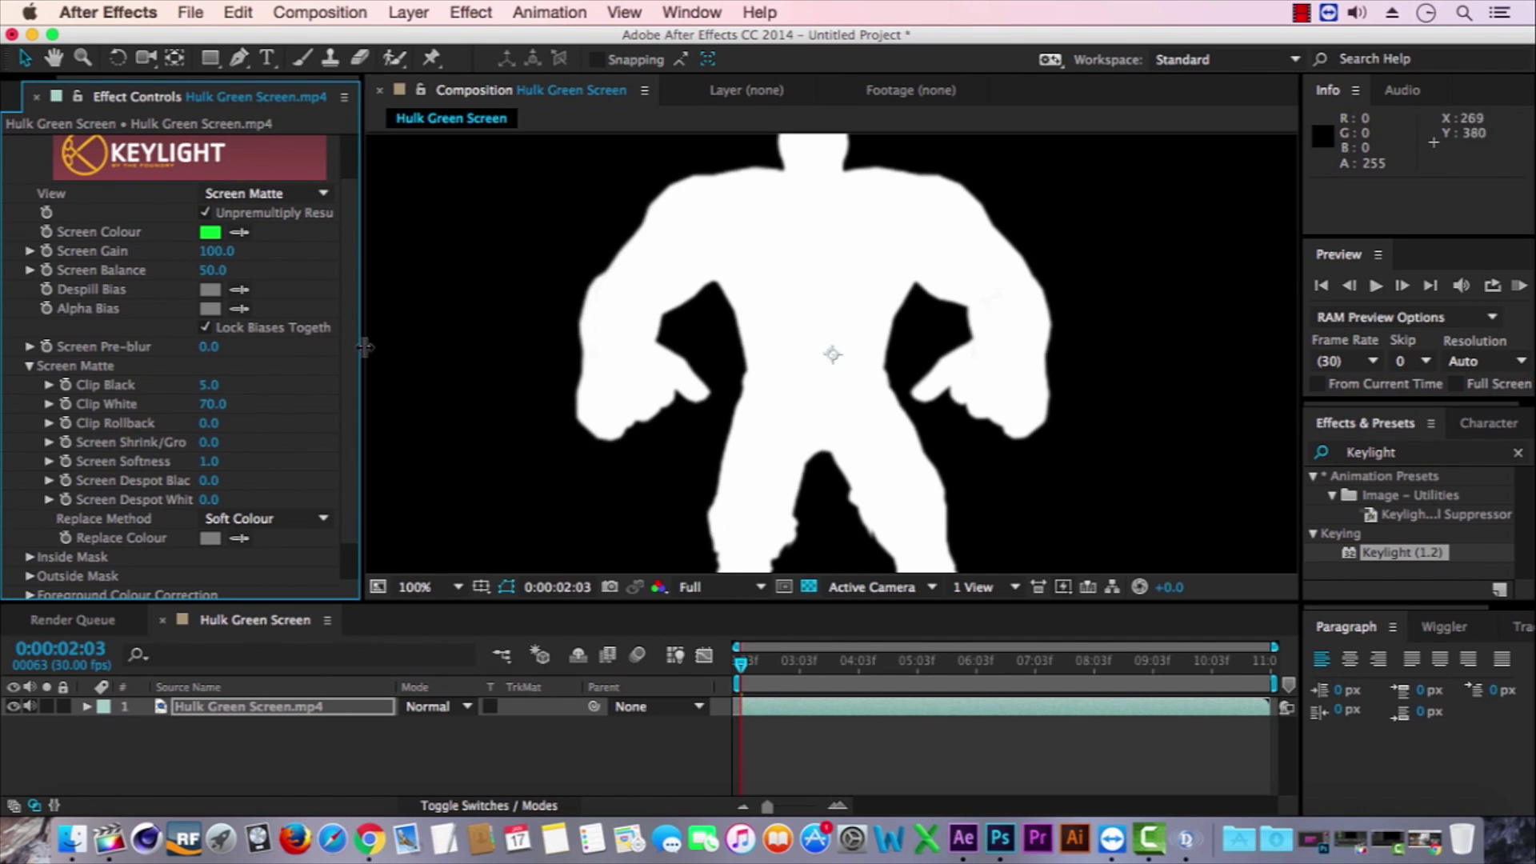
pyautogui.click(266, 194)
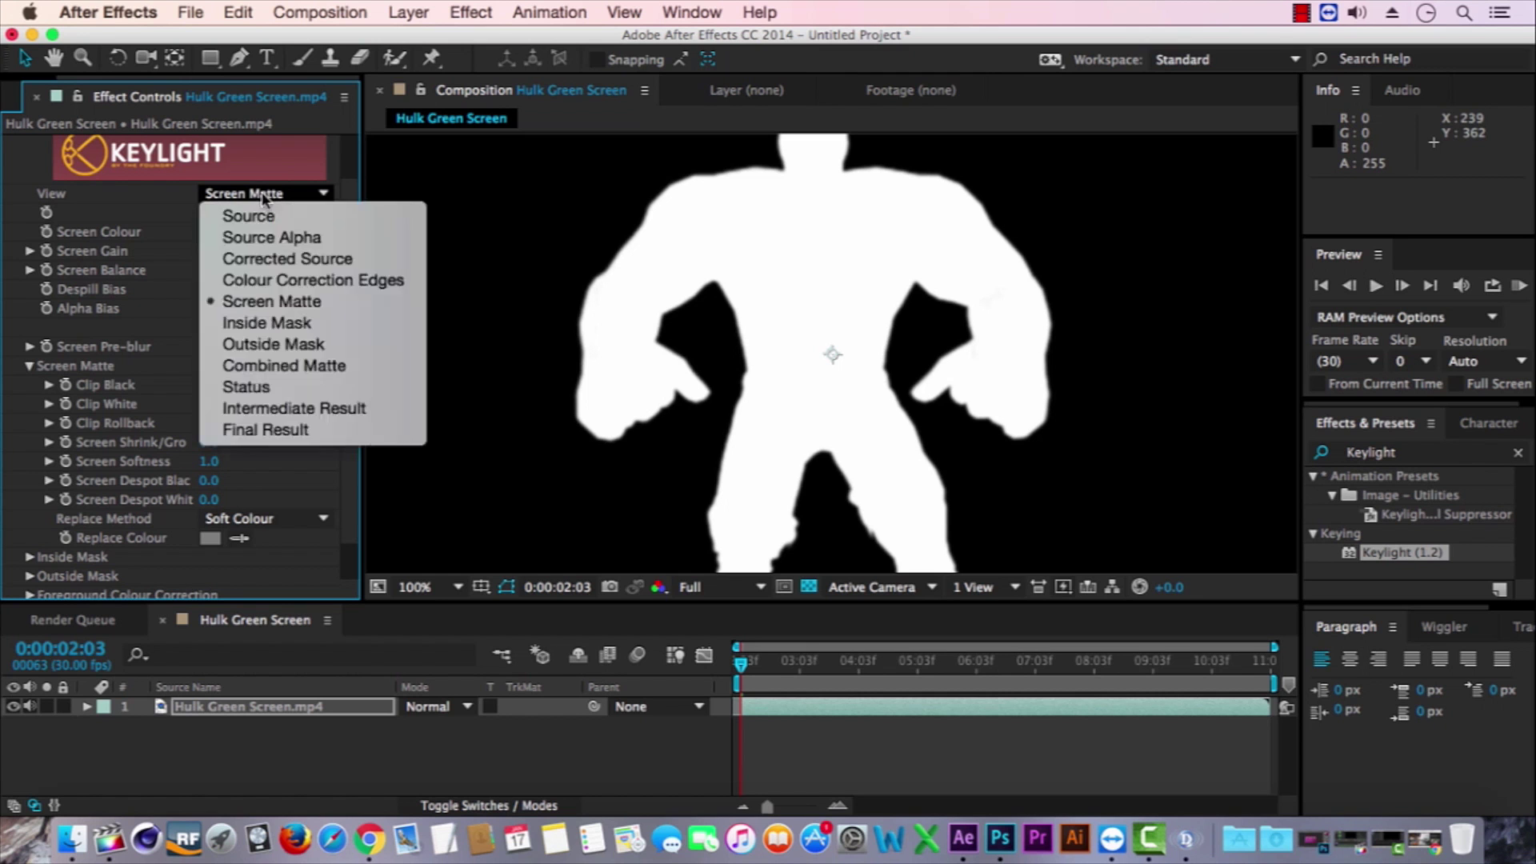
pyautogui.click(308, 429)
pyautogui.press(',')
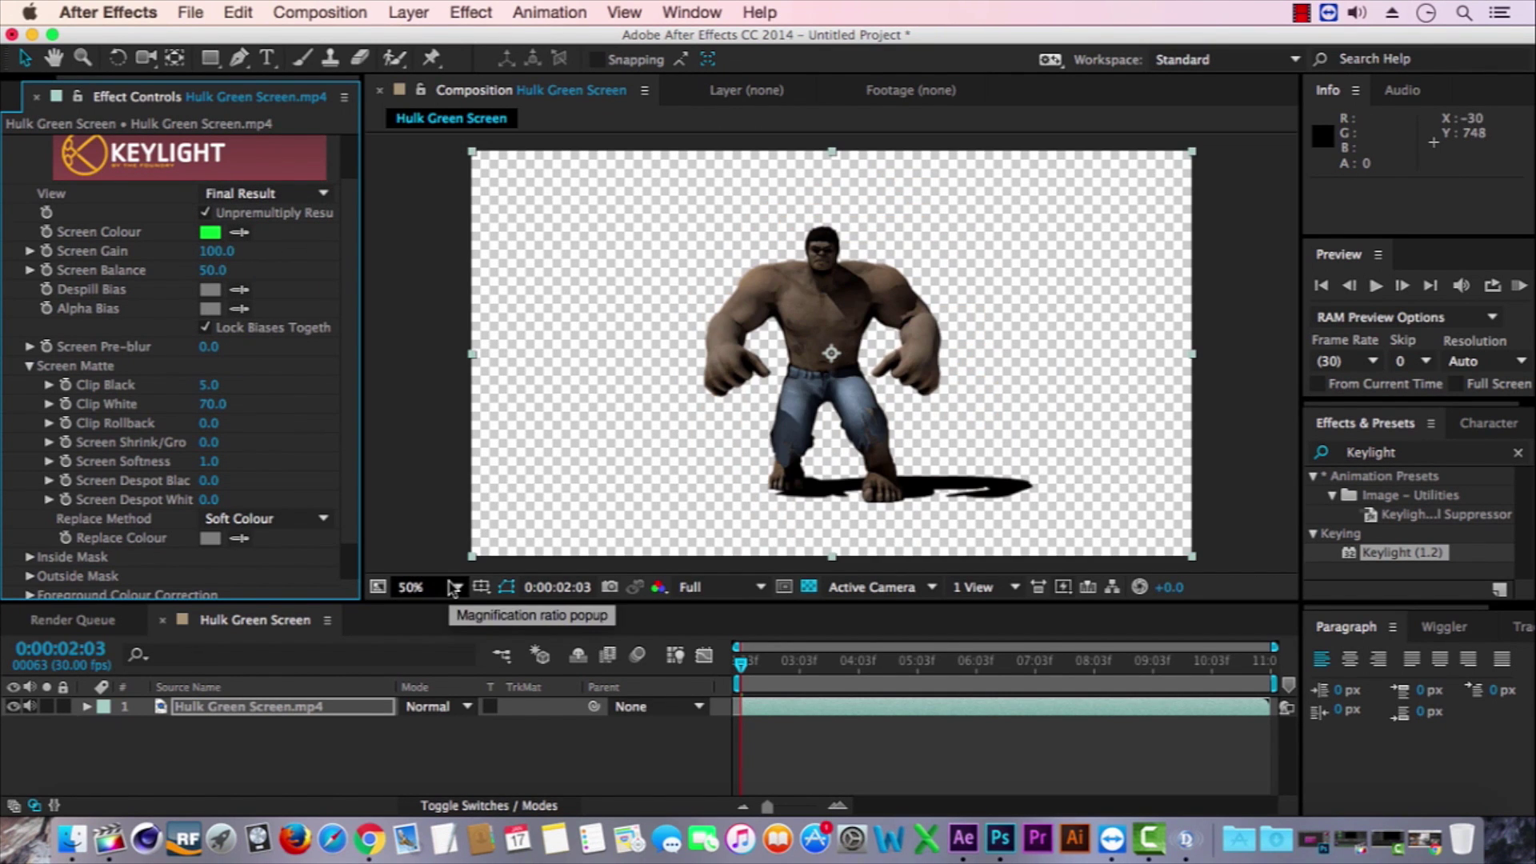
# Place Bus Stop.jpg beneath the Hulk Green Screen.mp4 layer and move the Hulk layer to position 612, 420.
pyautogui.click(16, 97)
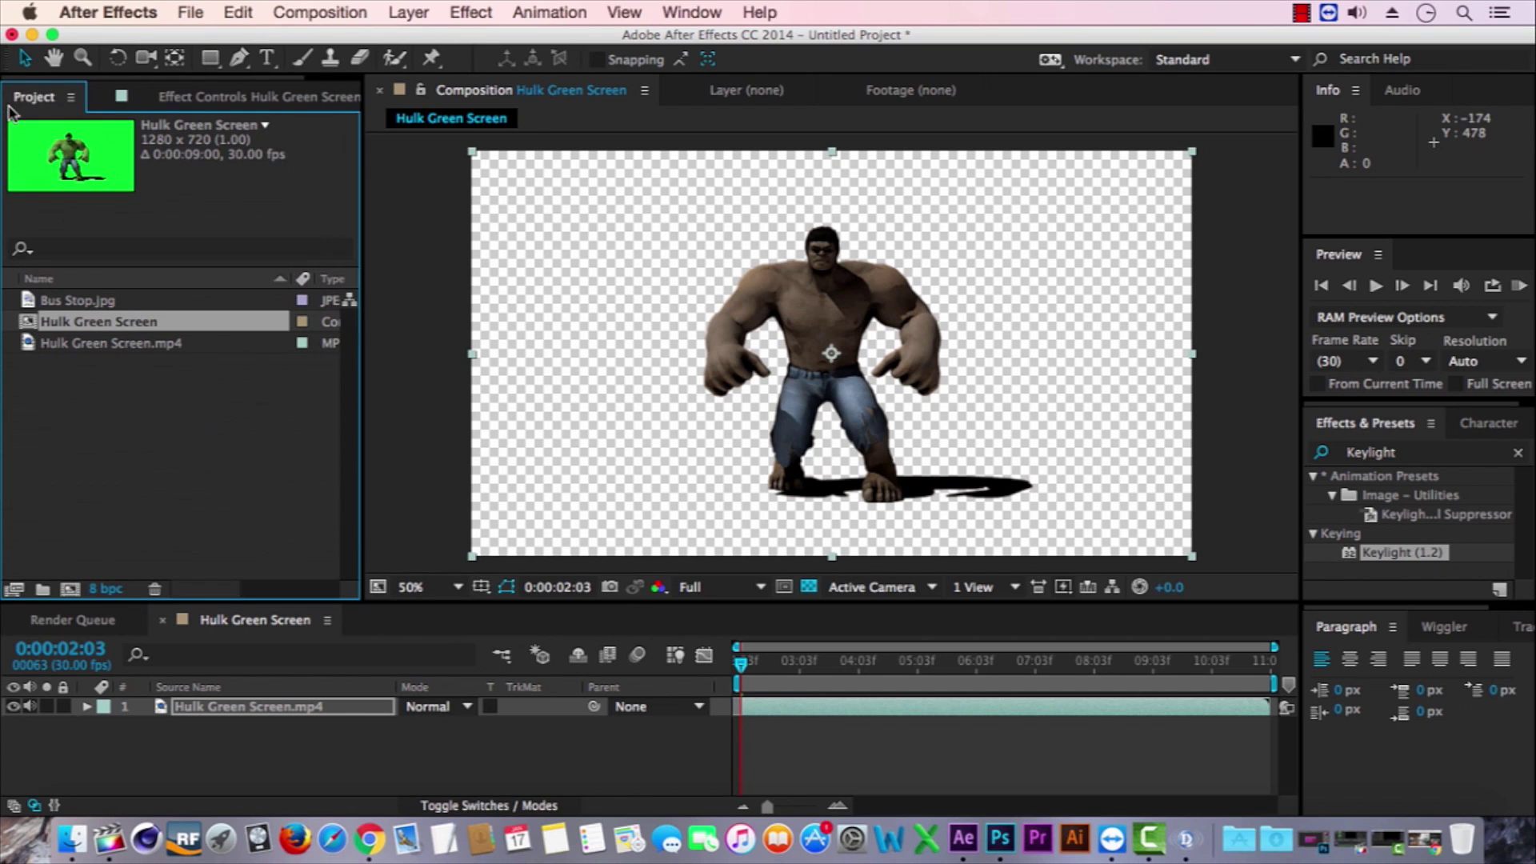
pyautogui.click(96, 304)
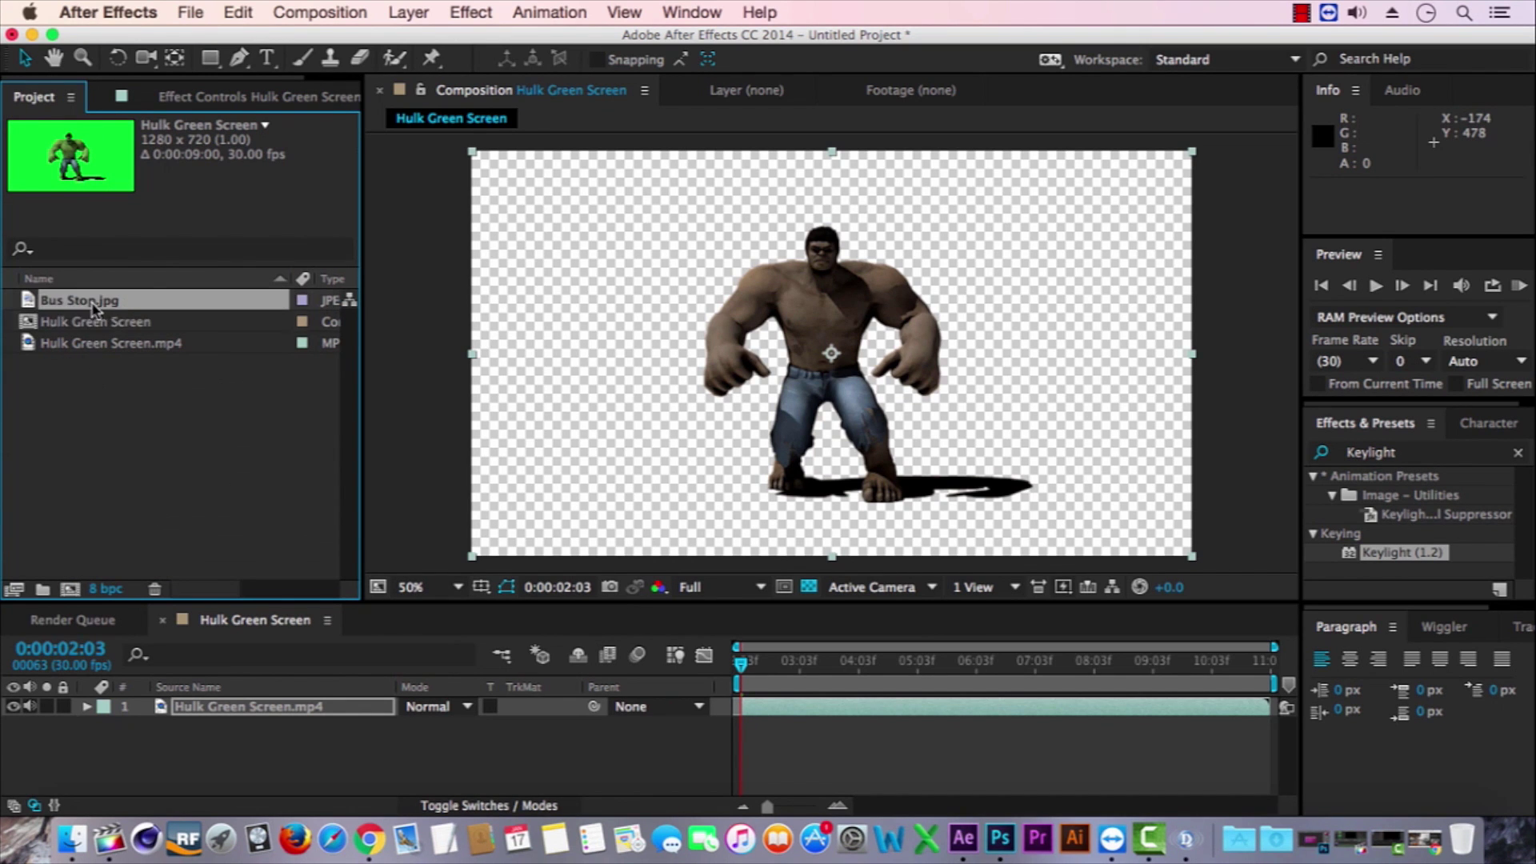
pyautogui.moveTo(244, 811); pyautogui.dragTo(232, 765)
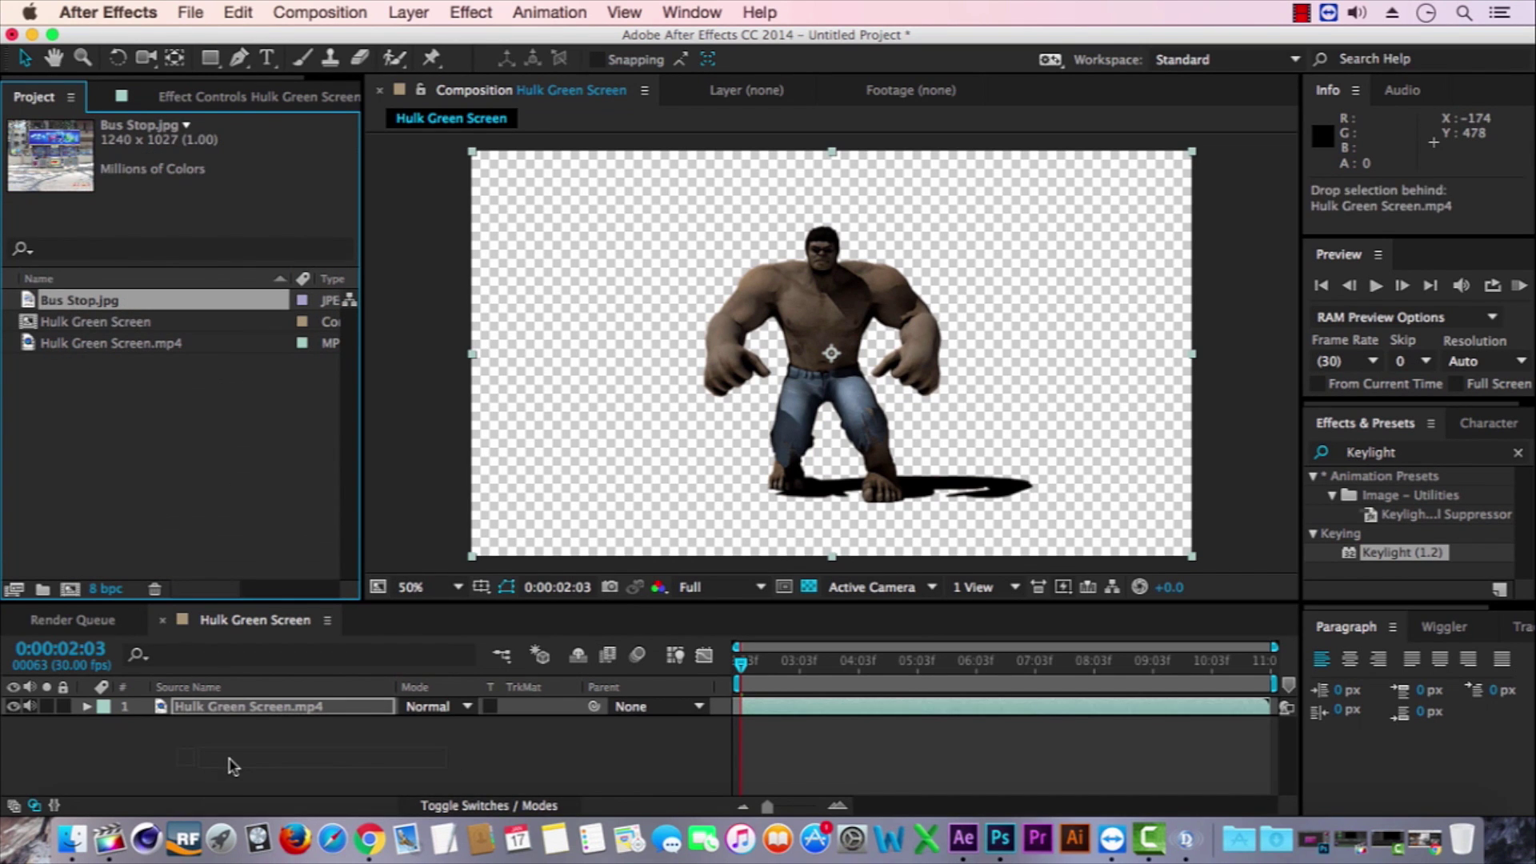
pyautogui.moveTo(232, 765); pyautogui.dragTo(232, 765)
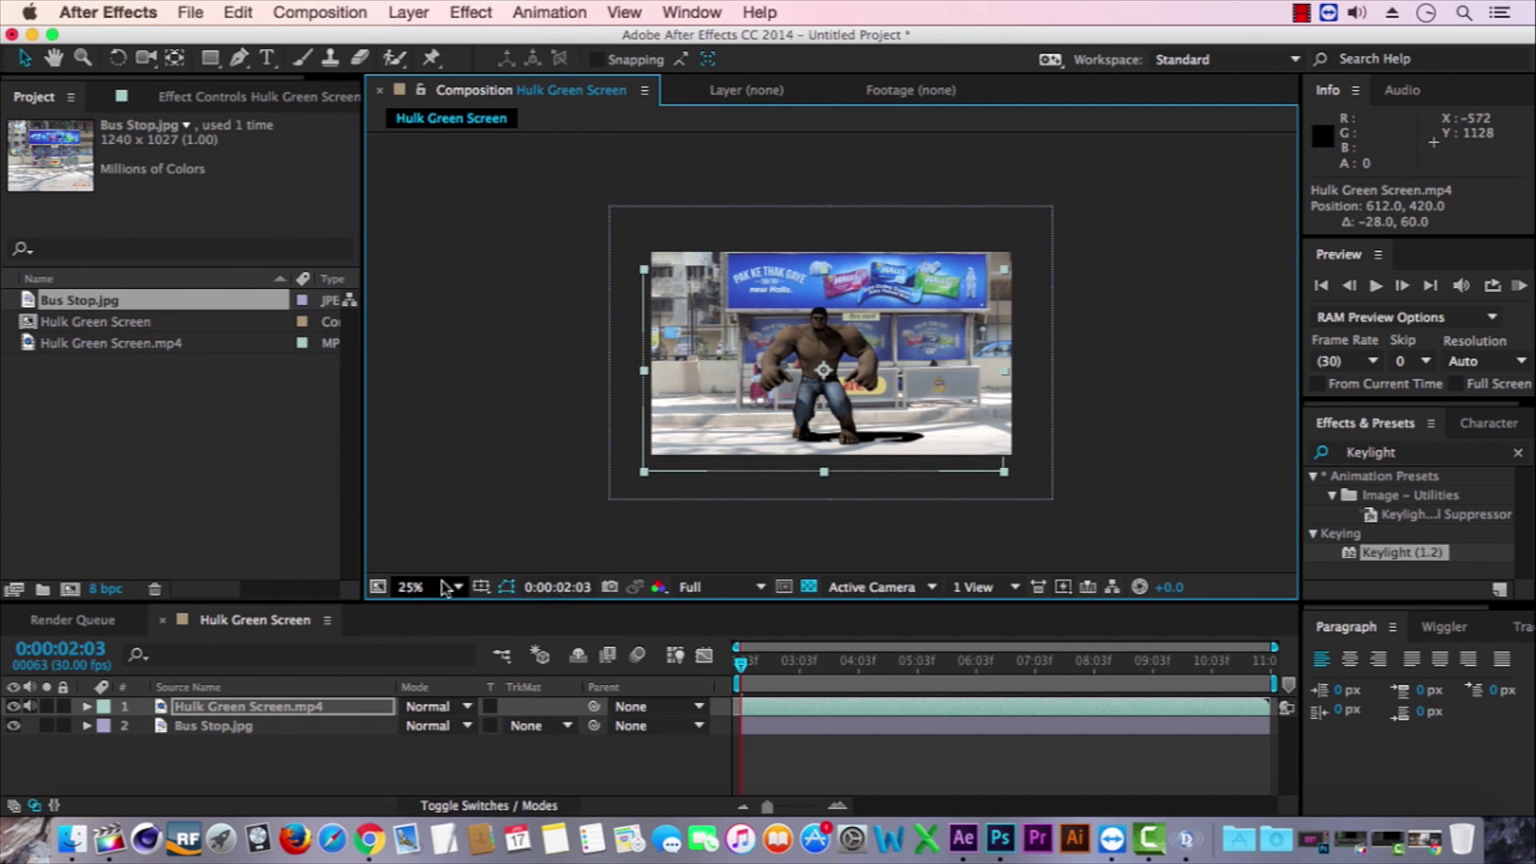
# Fit the composition in the viewer, RAM preview the Hulk against the bus stop, and return to the start.
pyautogui.click(449, 587)
pyautogui.click(490, 481)
pyautogui.press('KP_0')
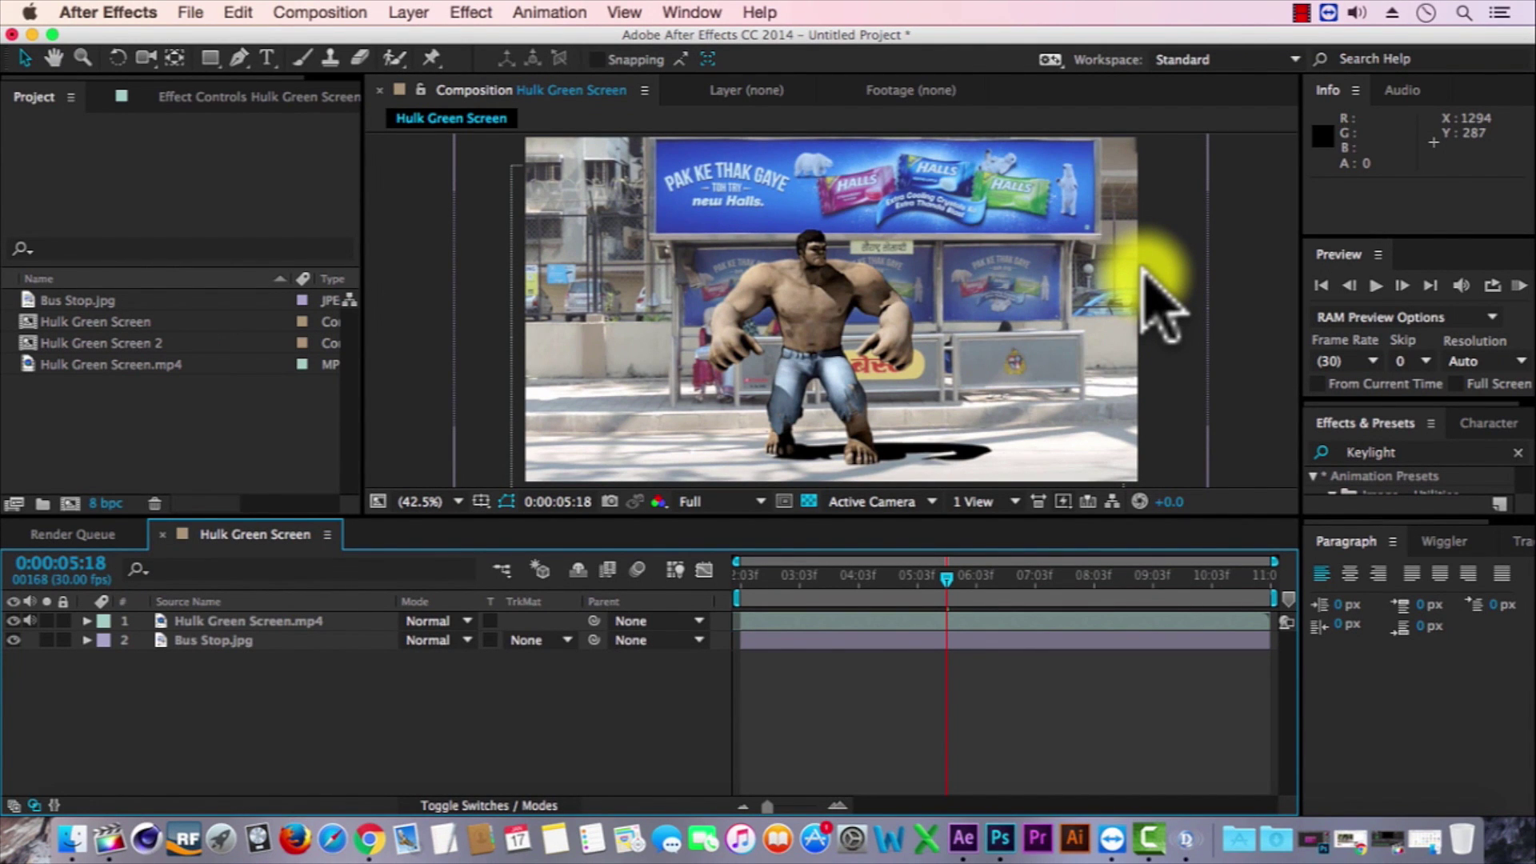
pyautogui.click(745, 571)
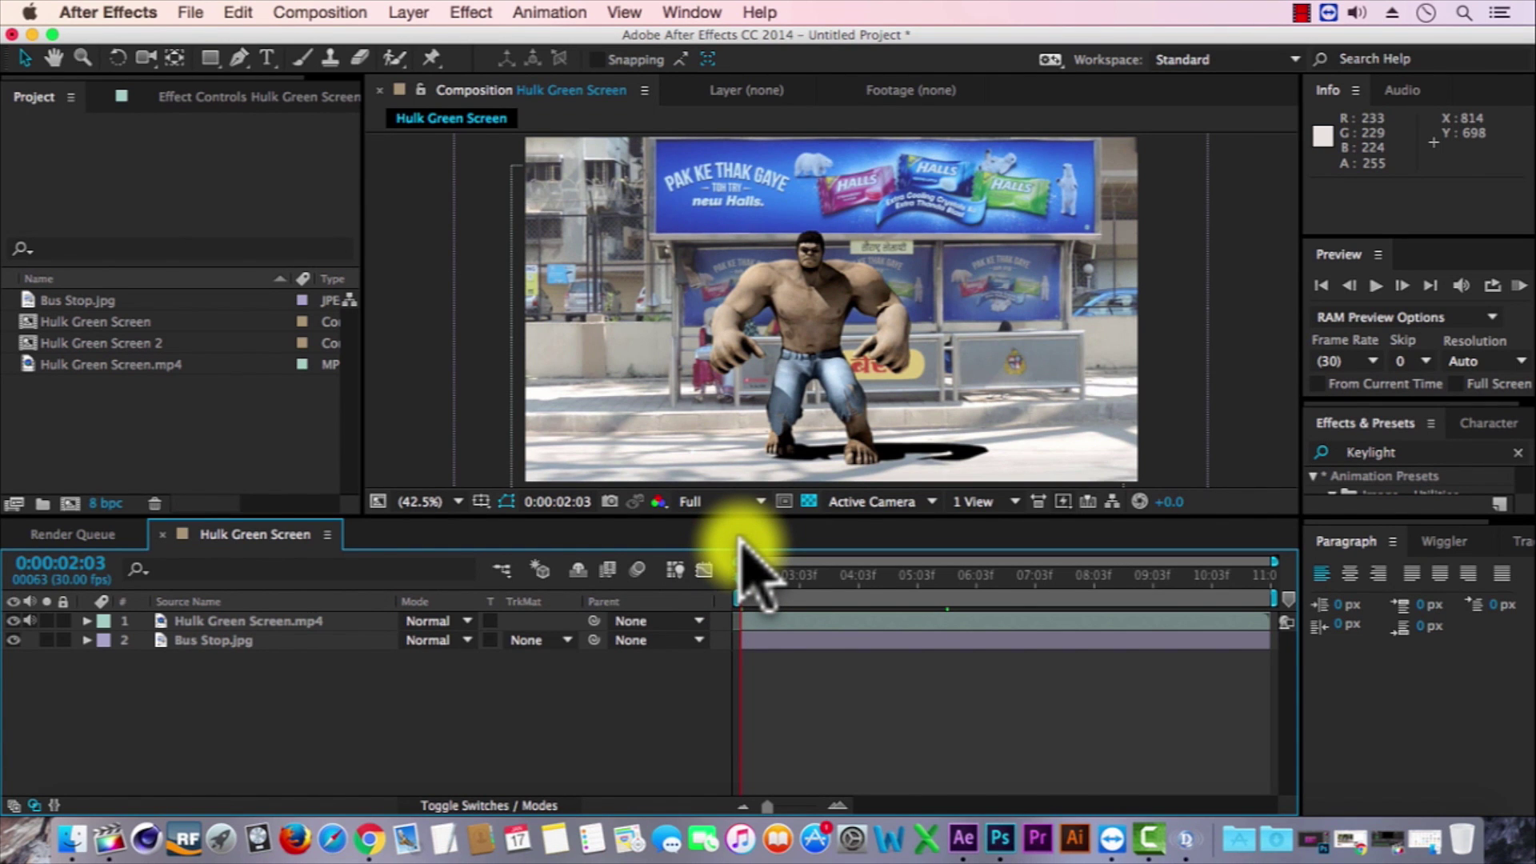
pyautogui.click(51, 429)
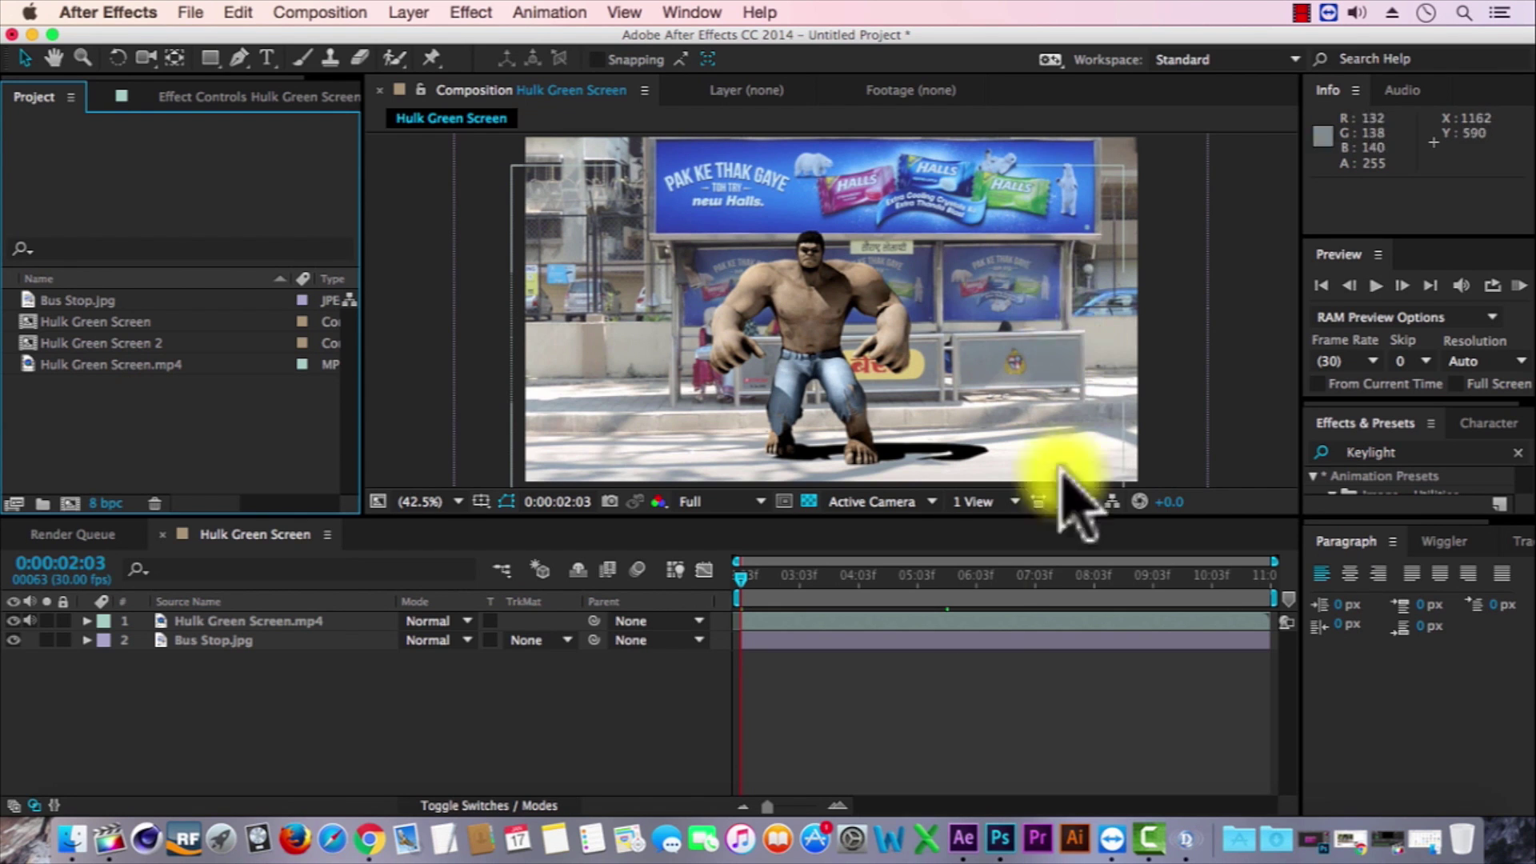
# Add the Hulk Green Screen composition to the render queue.
pyautogui.click(291, 680)
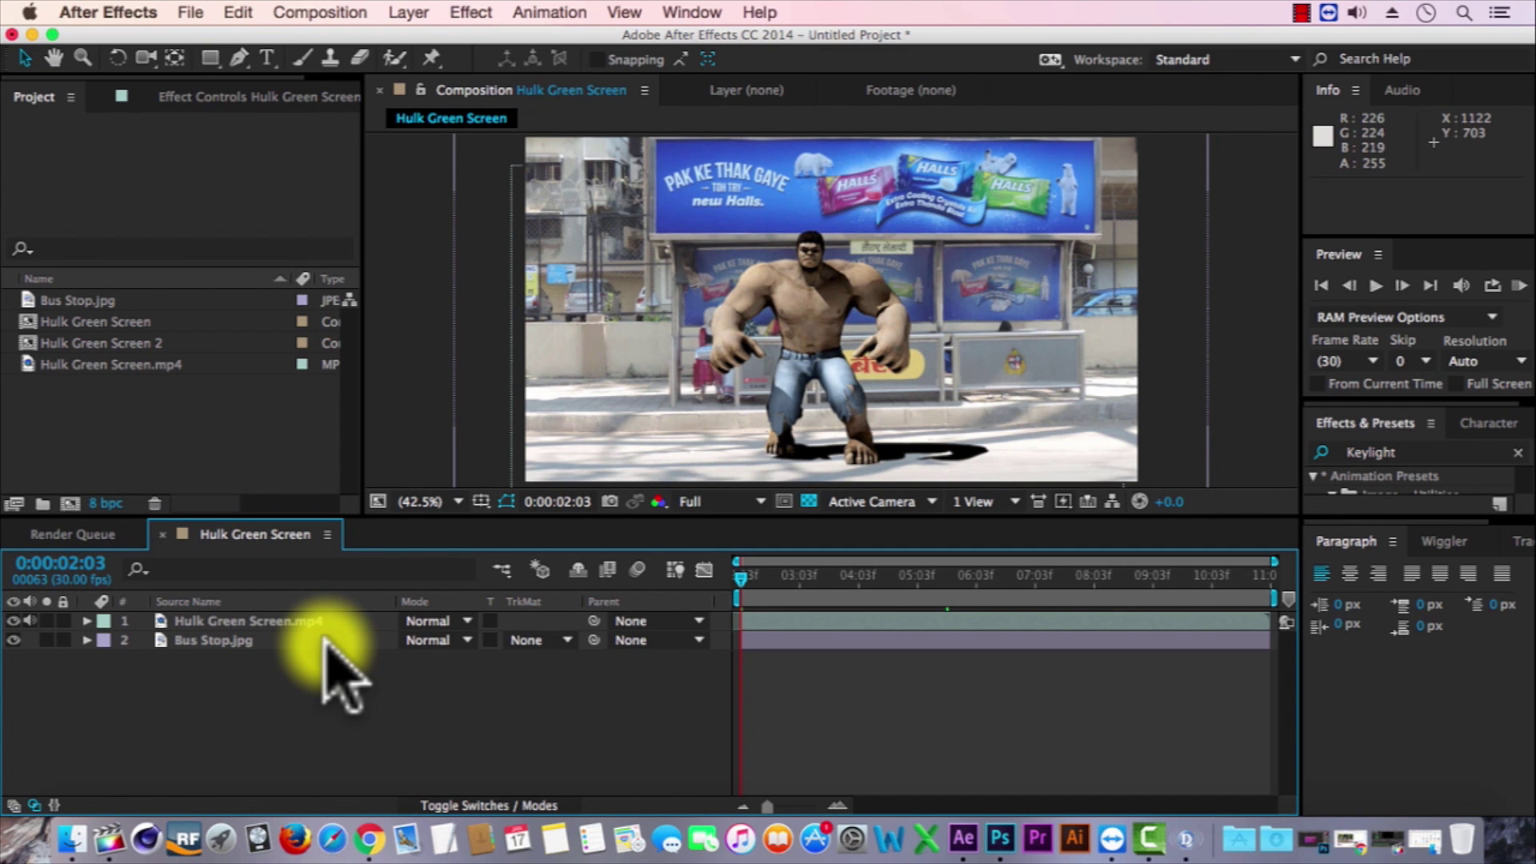
pyautogui.click(348, 11)
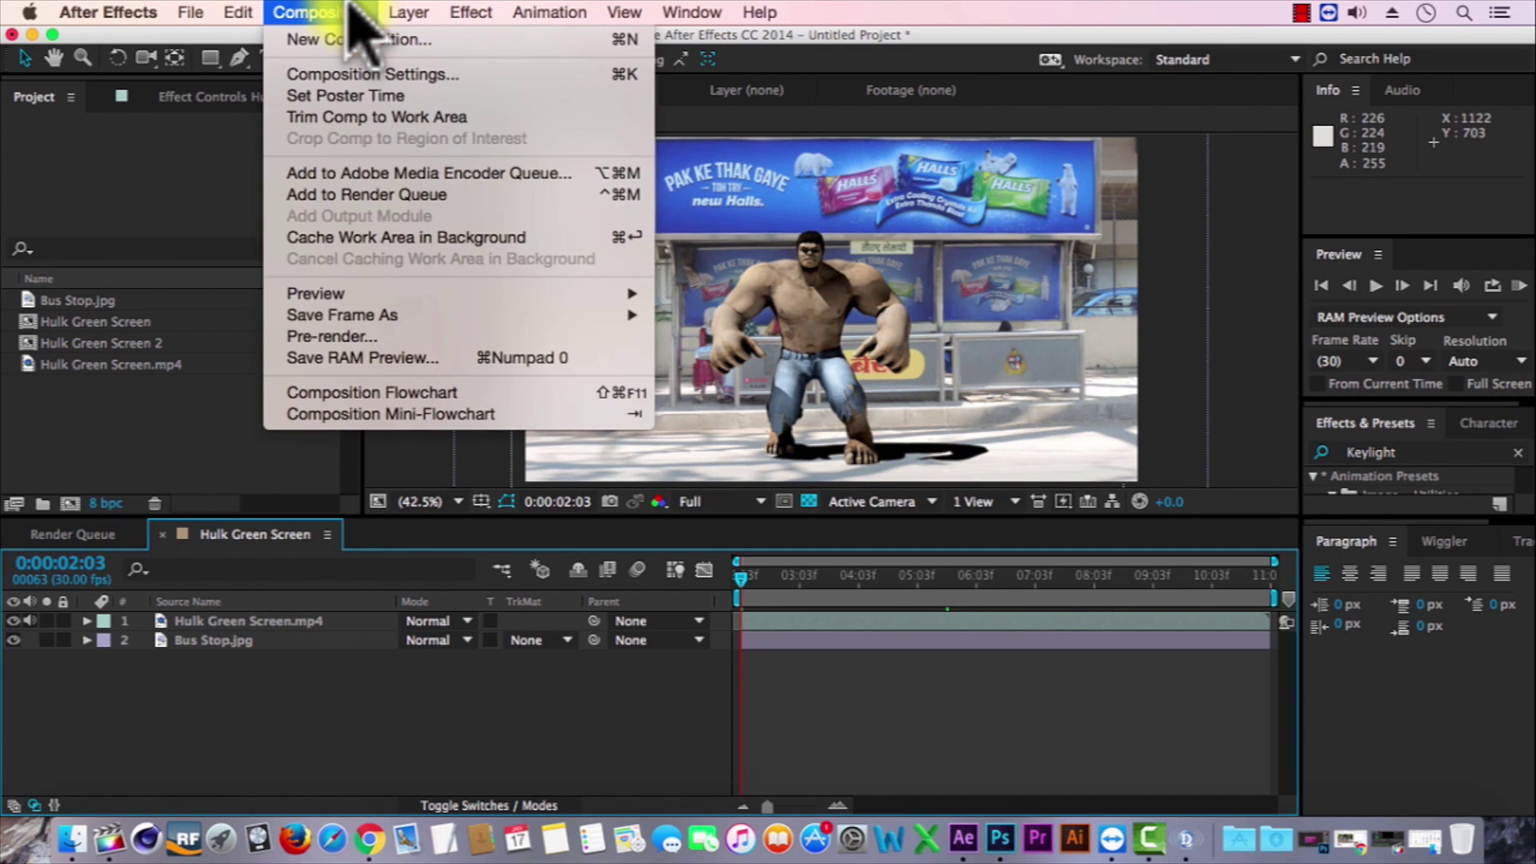
pyautogui.click(356, 194)
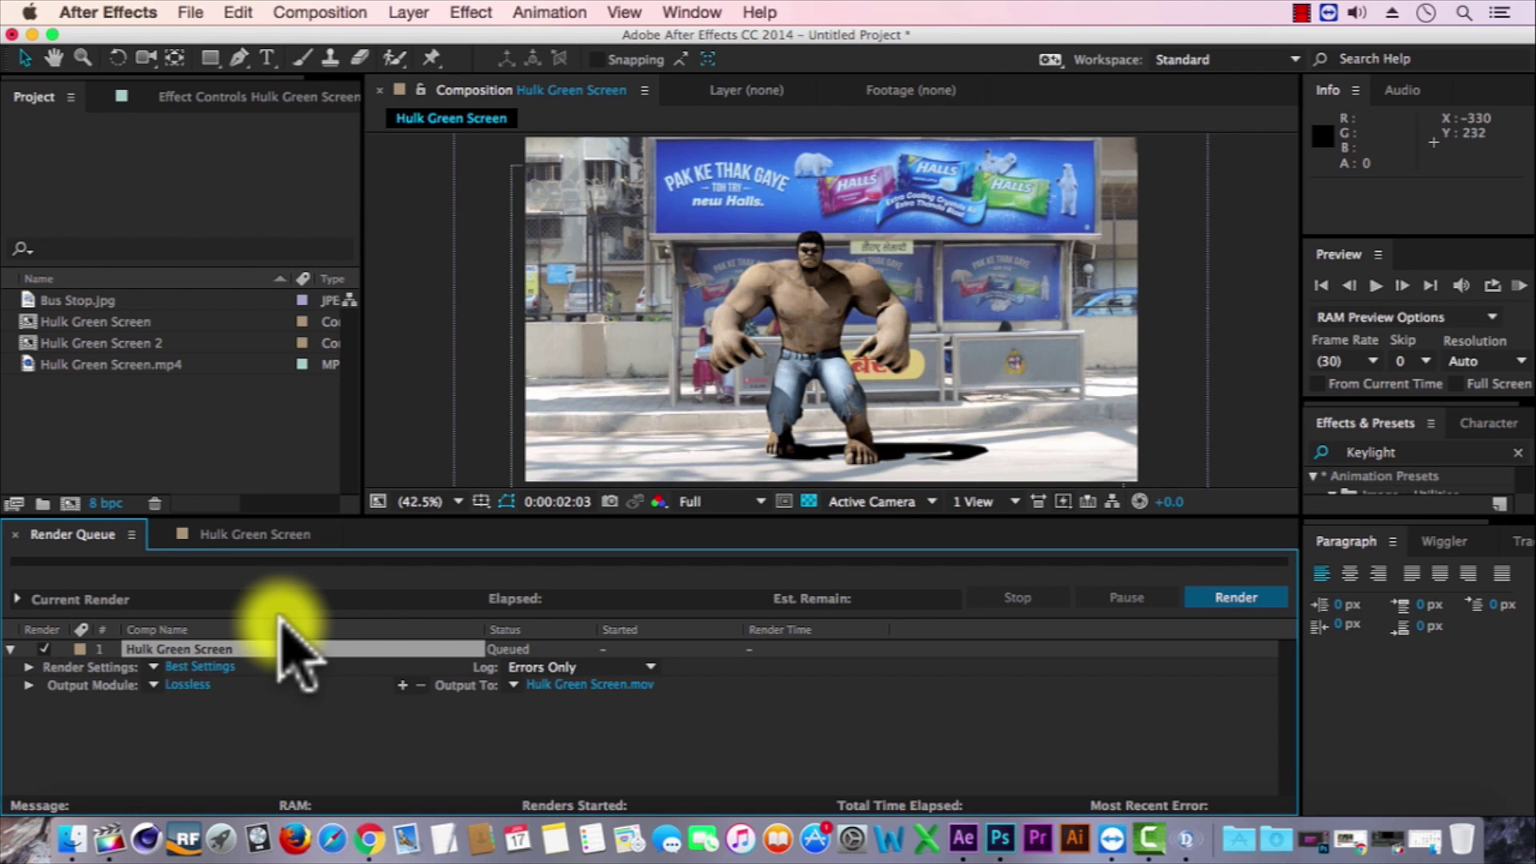
# Set the render item's output module to QuickTime format with the H.264 video codec.
pyautogui.click(198, 684)
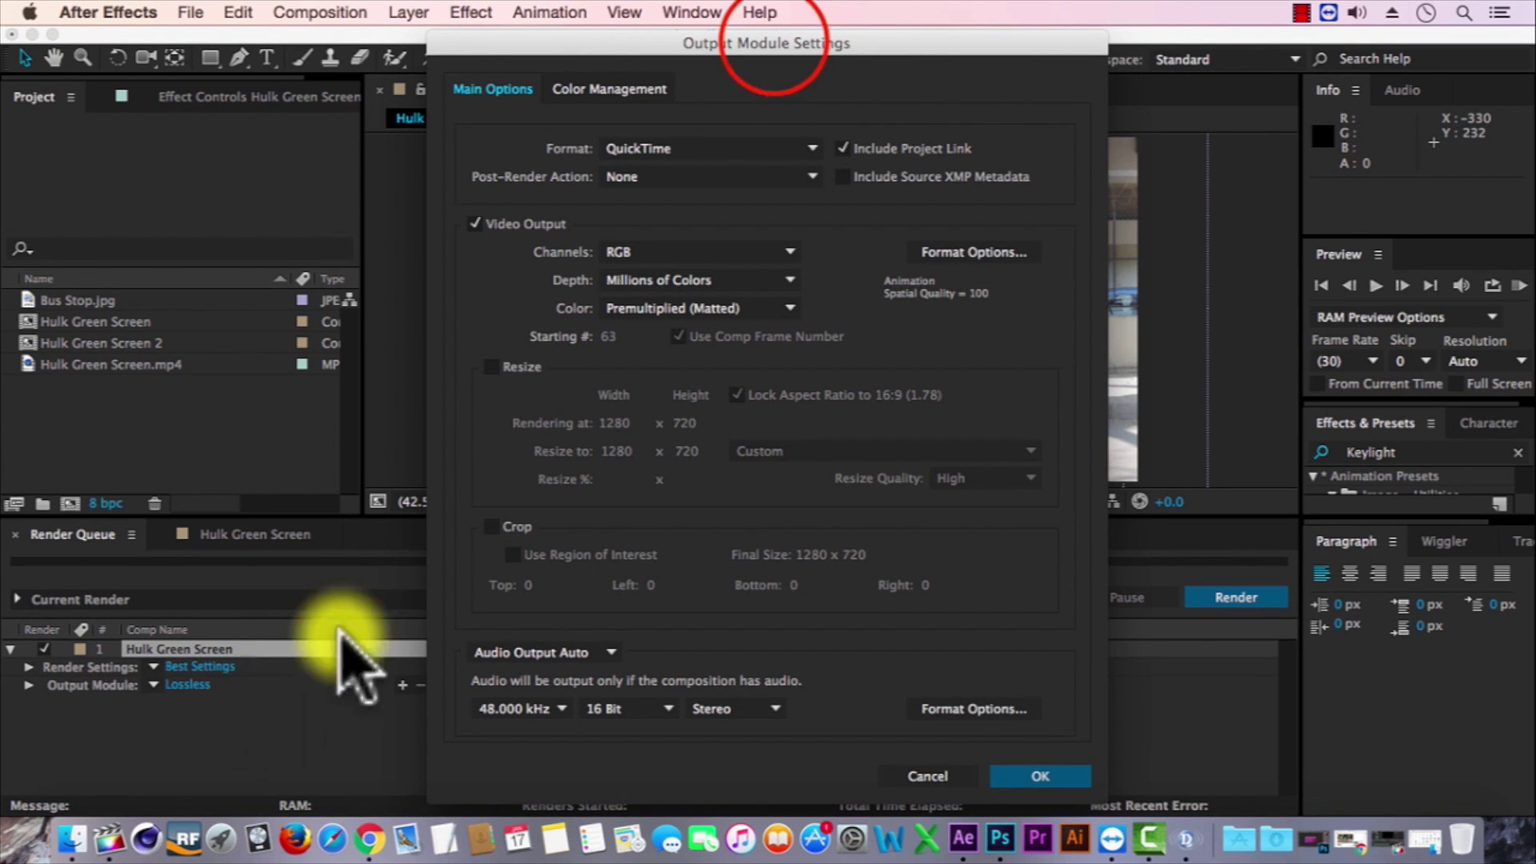
pyautogui.moveTo(776, 37); pyautogui.dragTo(770, 33)
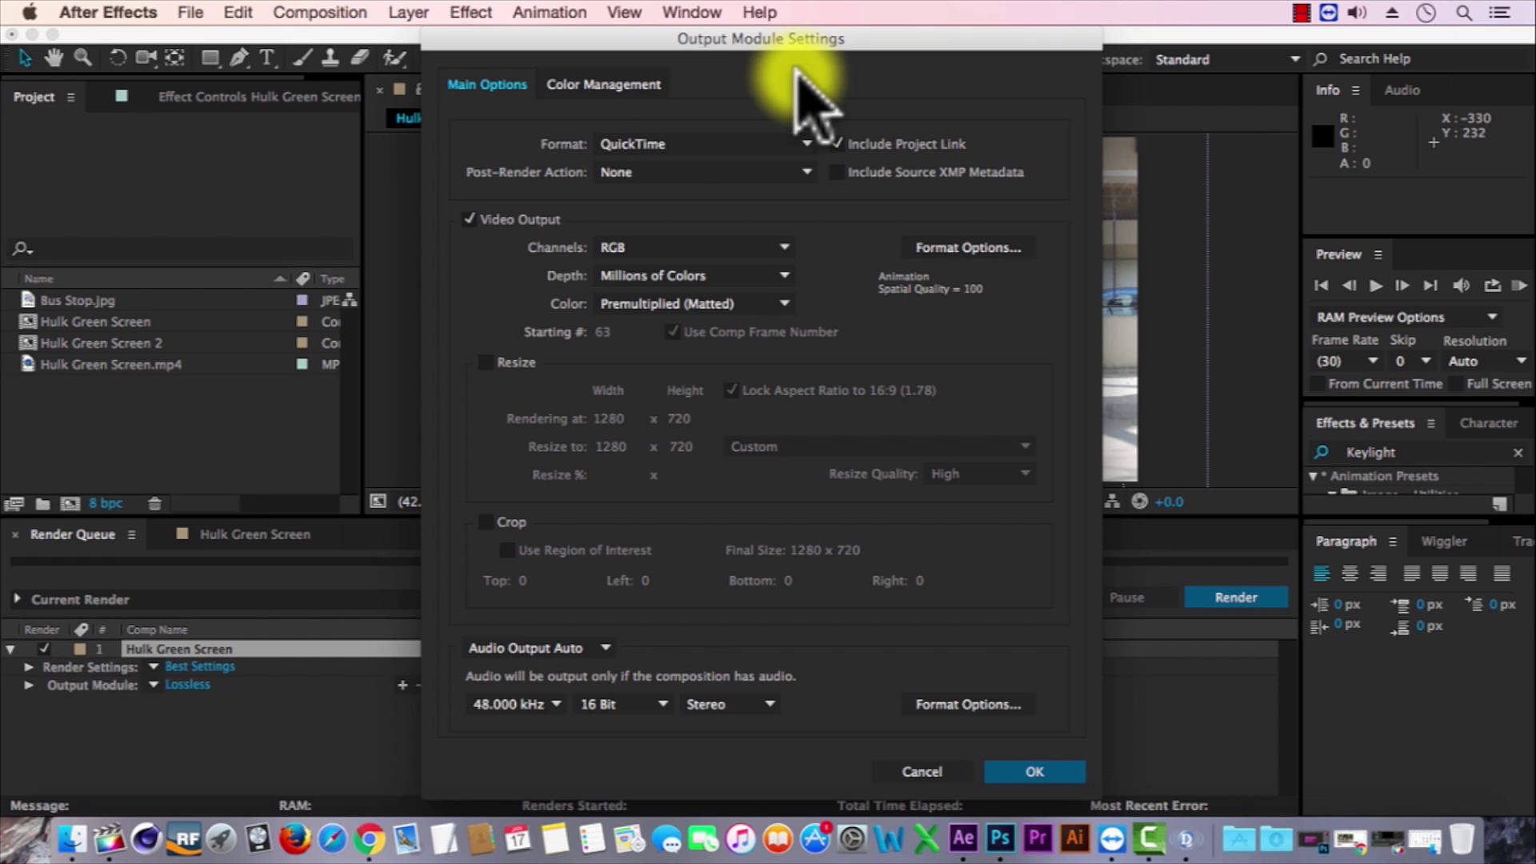
pyautogui.click(661, 144)
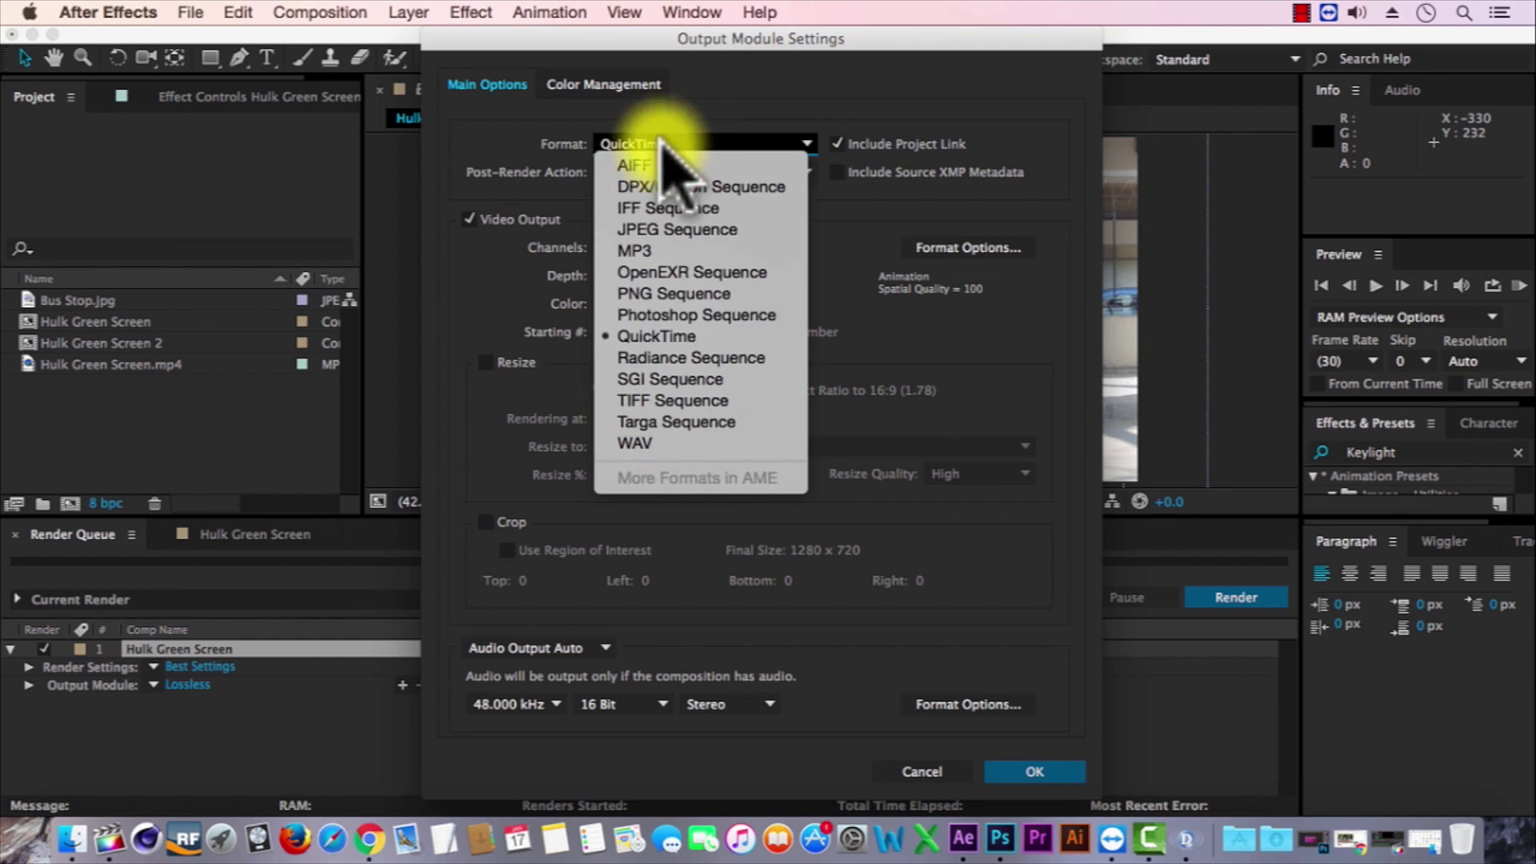
pyautogui.click(686, 341)
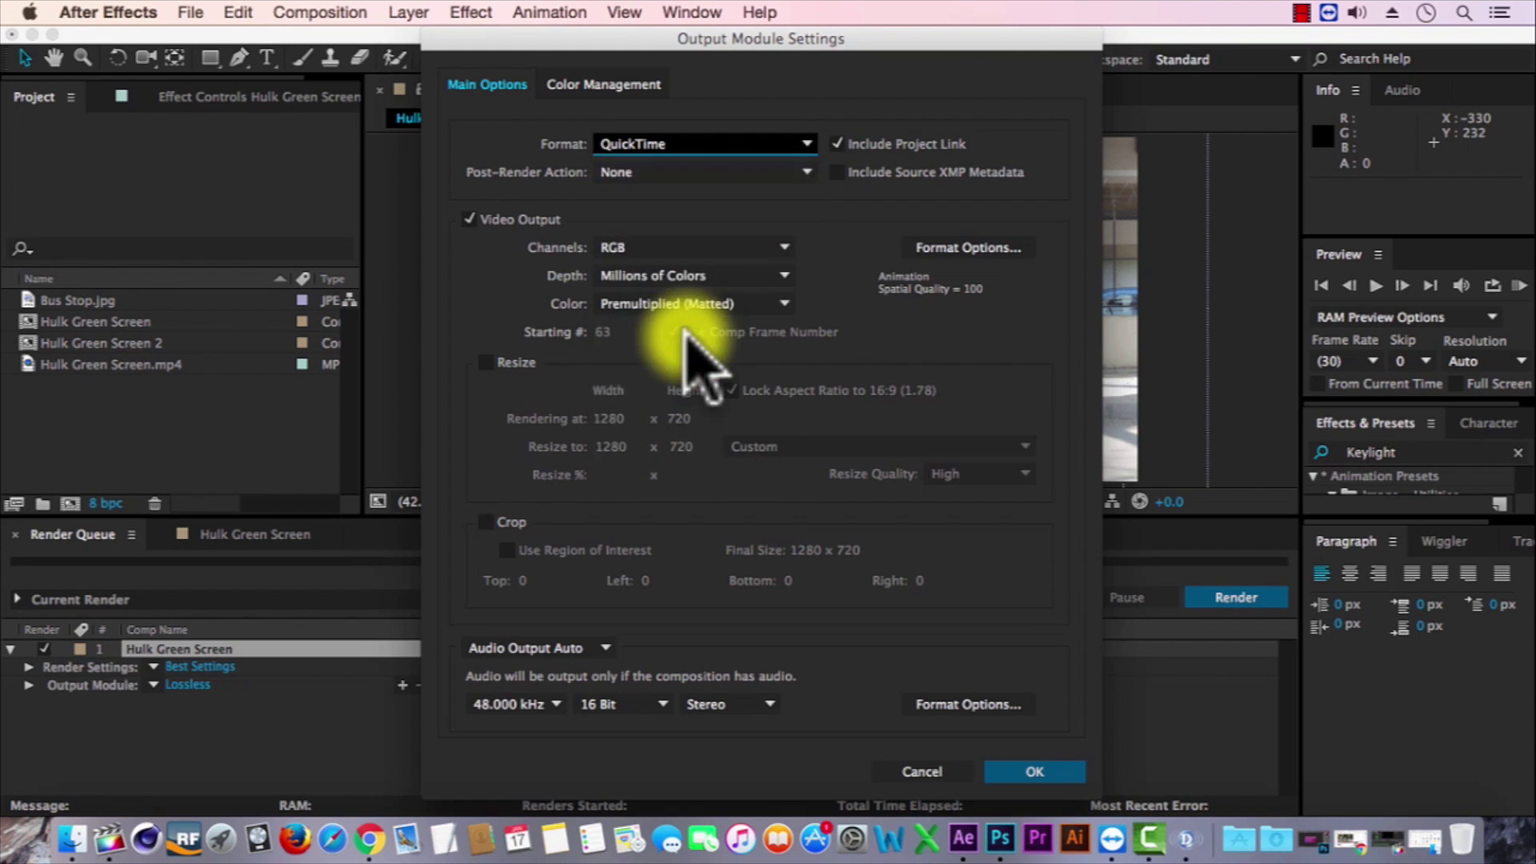
pyautogui.click(968, 247)
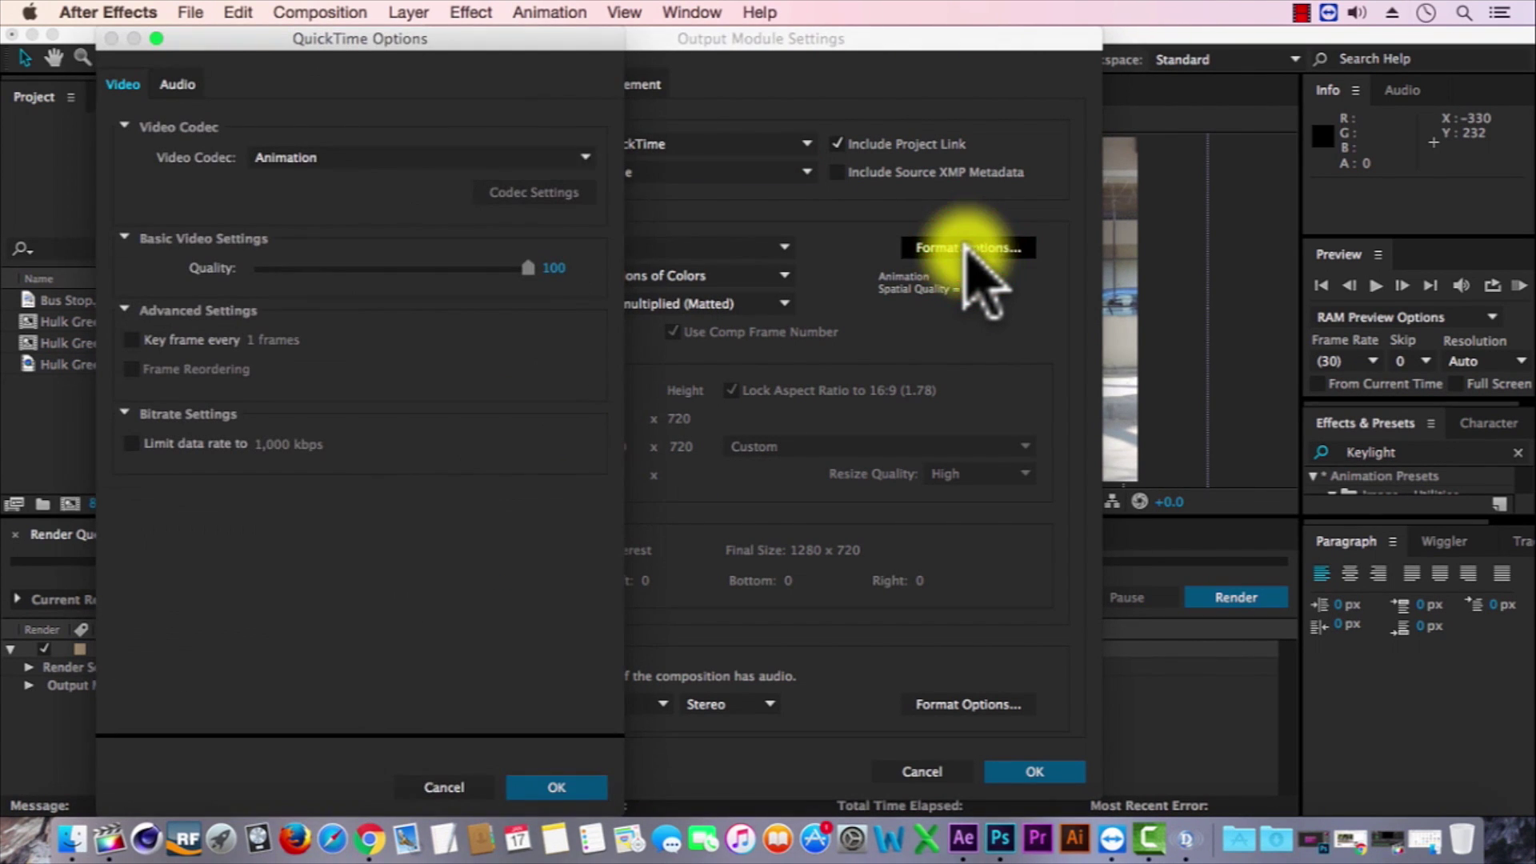
pyautogui.moveTo(438, 37); pyautogui.dragTo(683, 48)
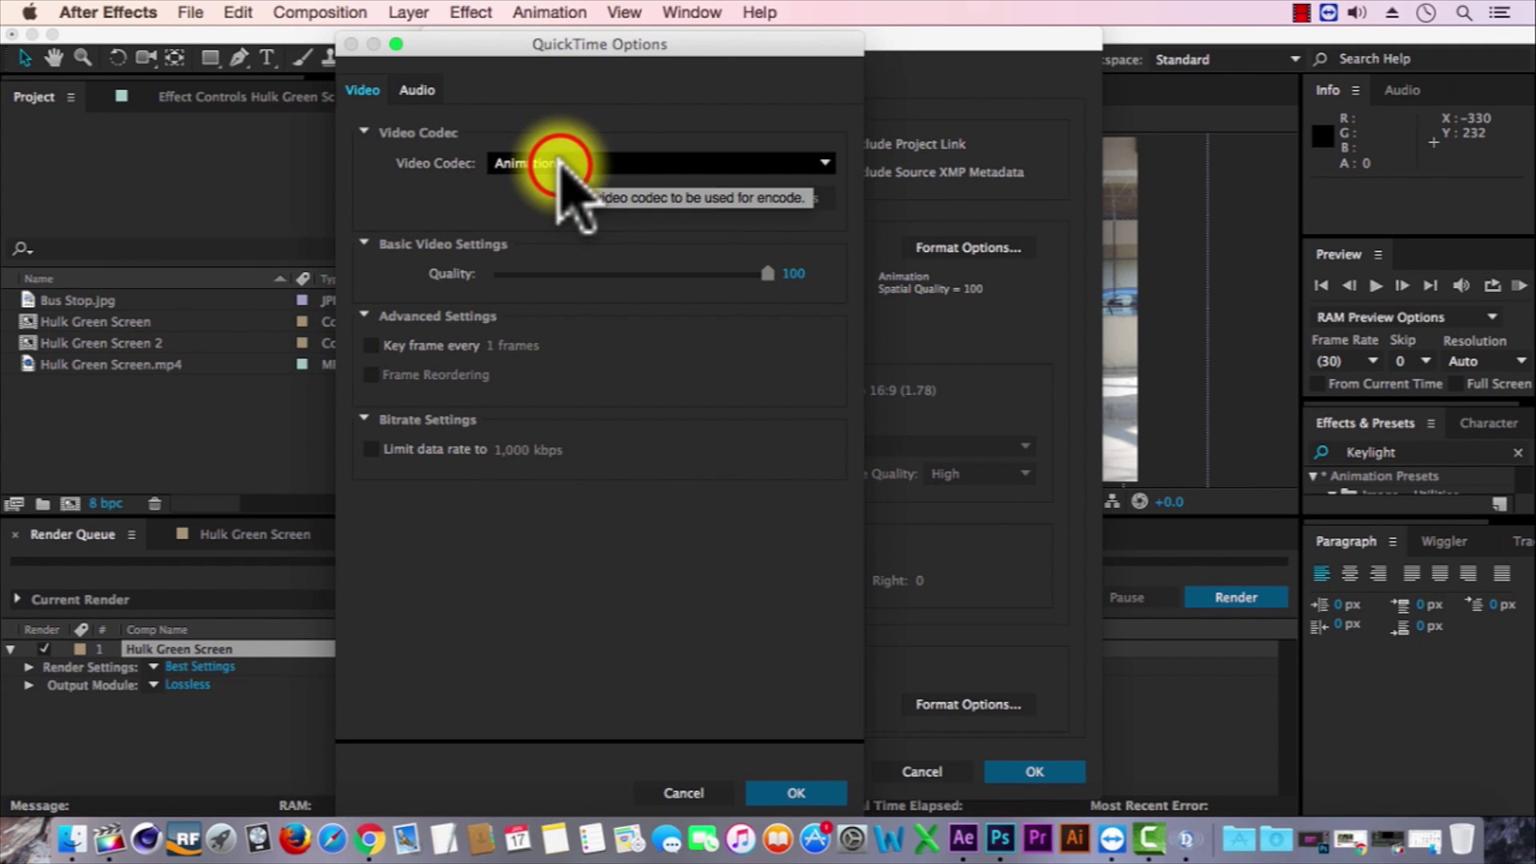
pyautogui.click(560, 162)
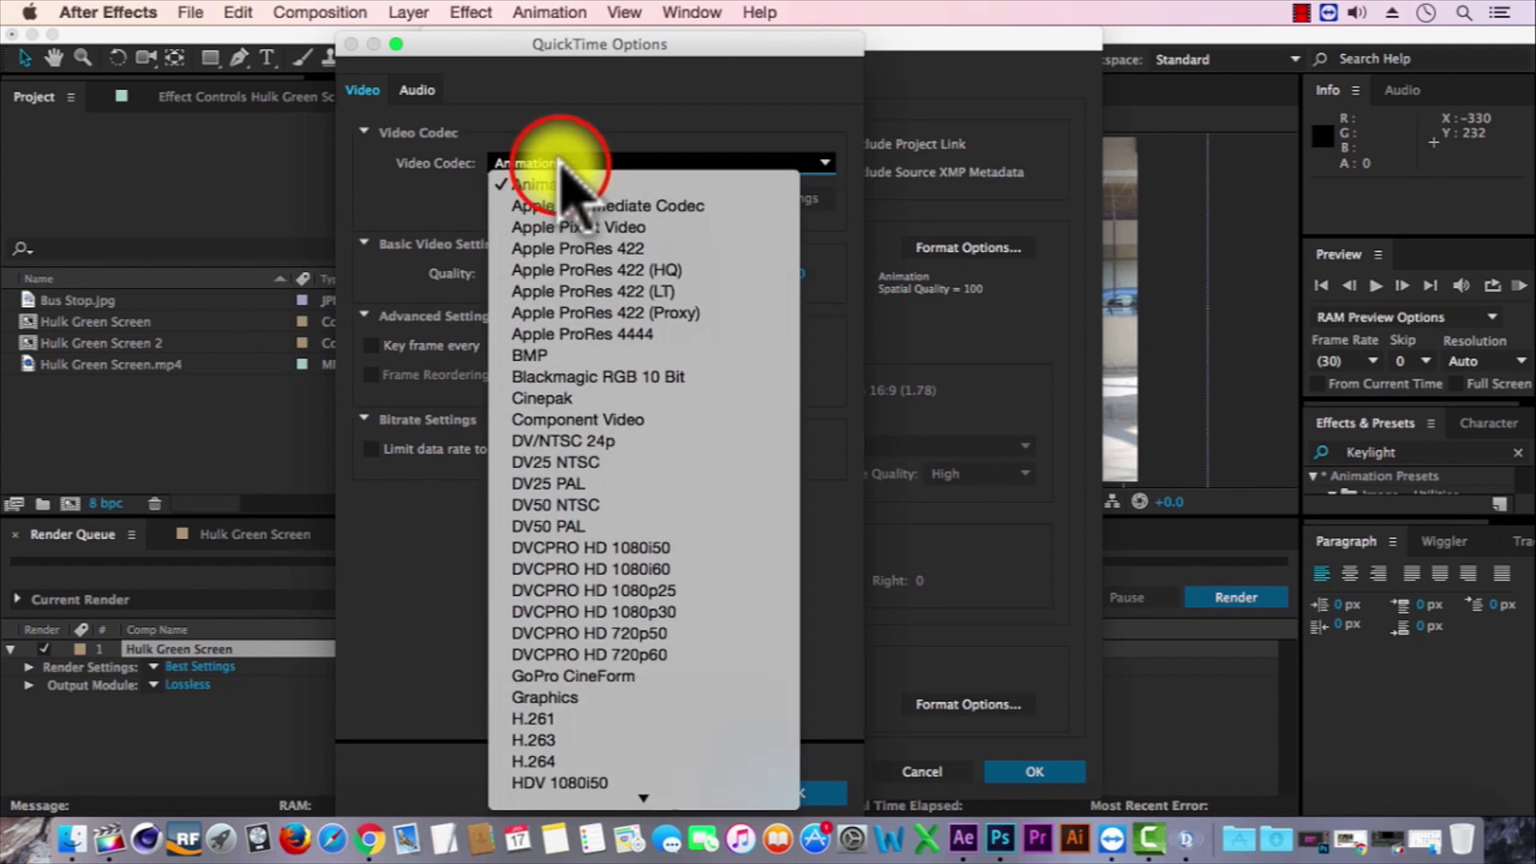
pyautogui.click(544, 762)
pyautogui.click(795, 792)
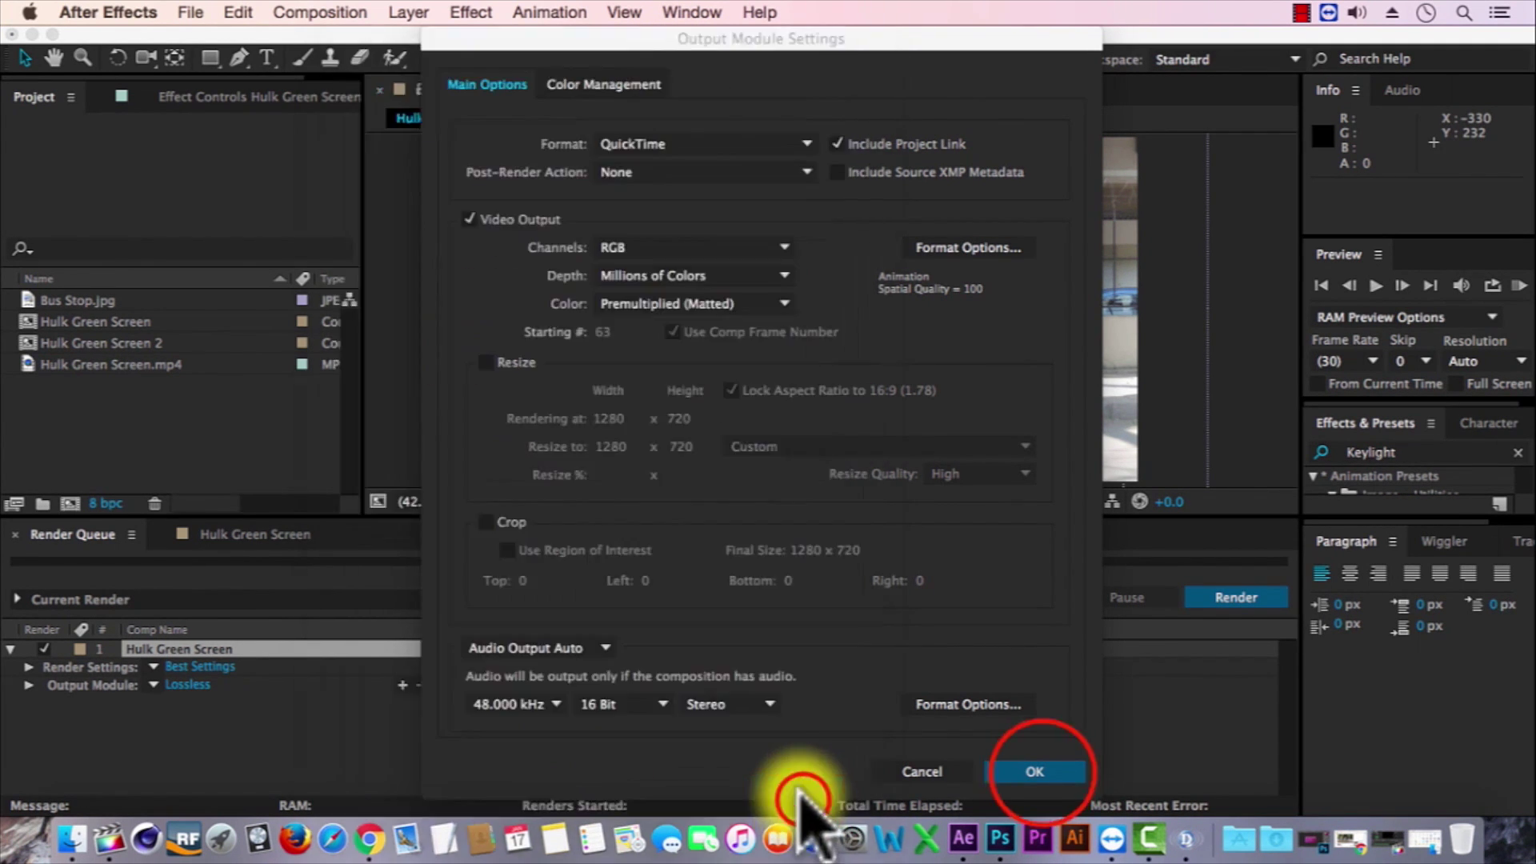
pyautogui.click(1036, 772)
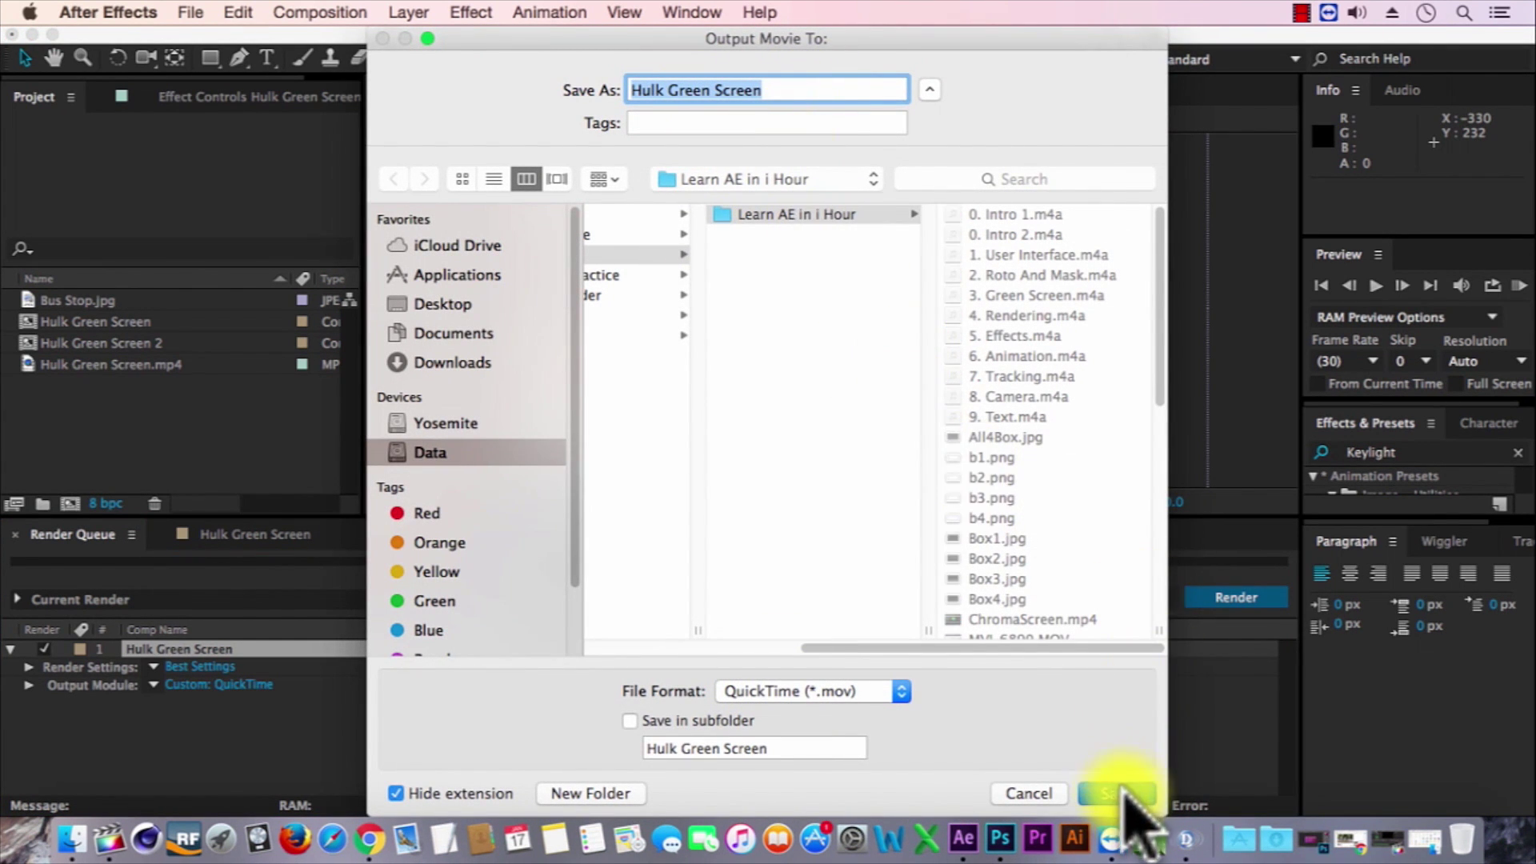
# Save the output movie as Hulk Green Screen in the Learn AE in i Hour folder and start the render.
pyautogui.click(1120, 792)
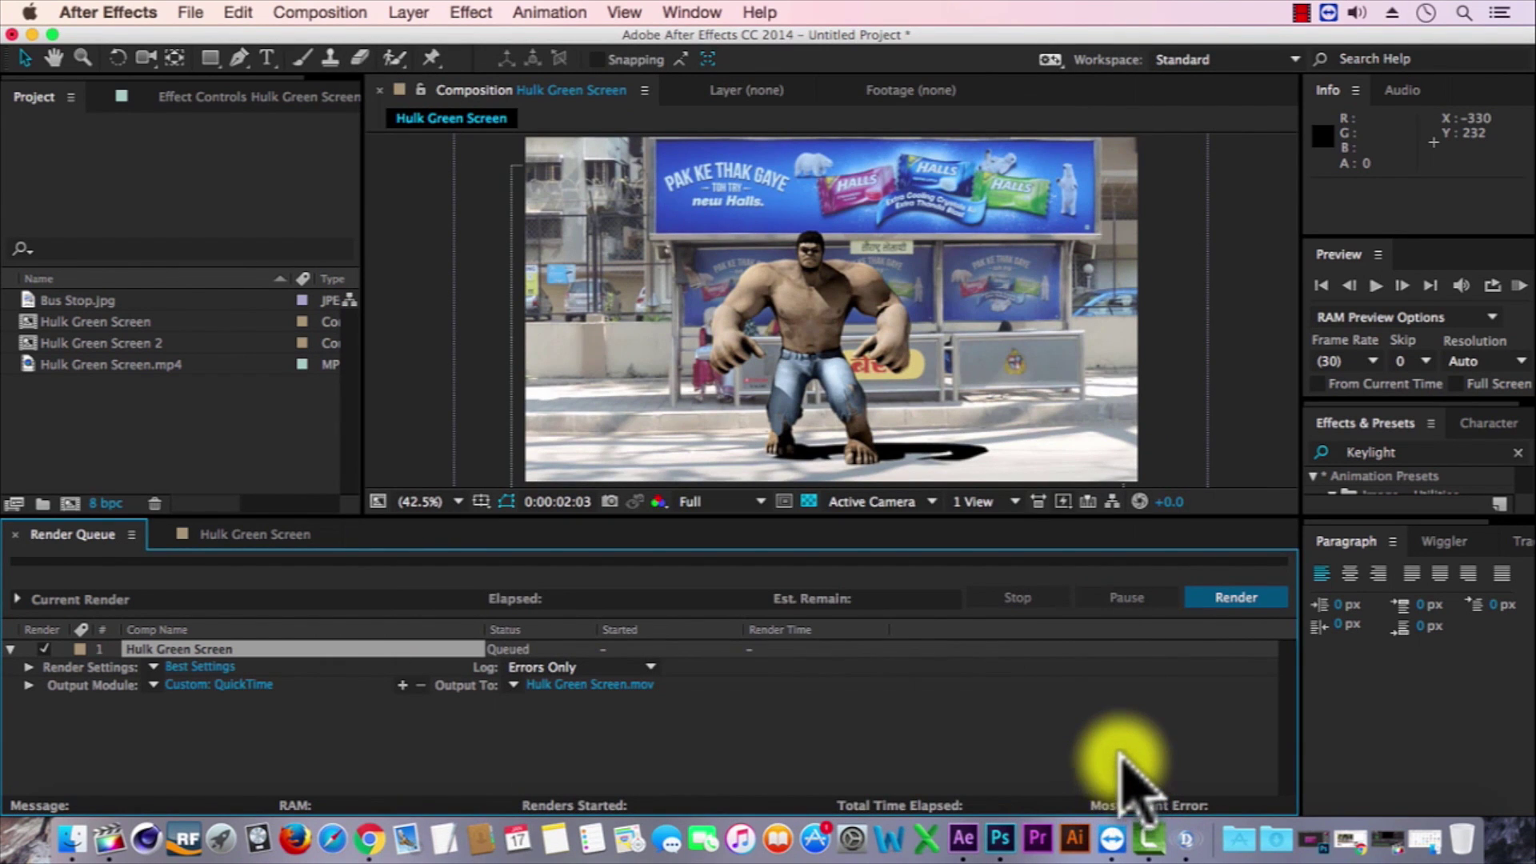
pyautogui.click(1212, 595)
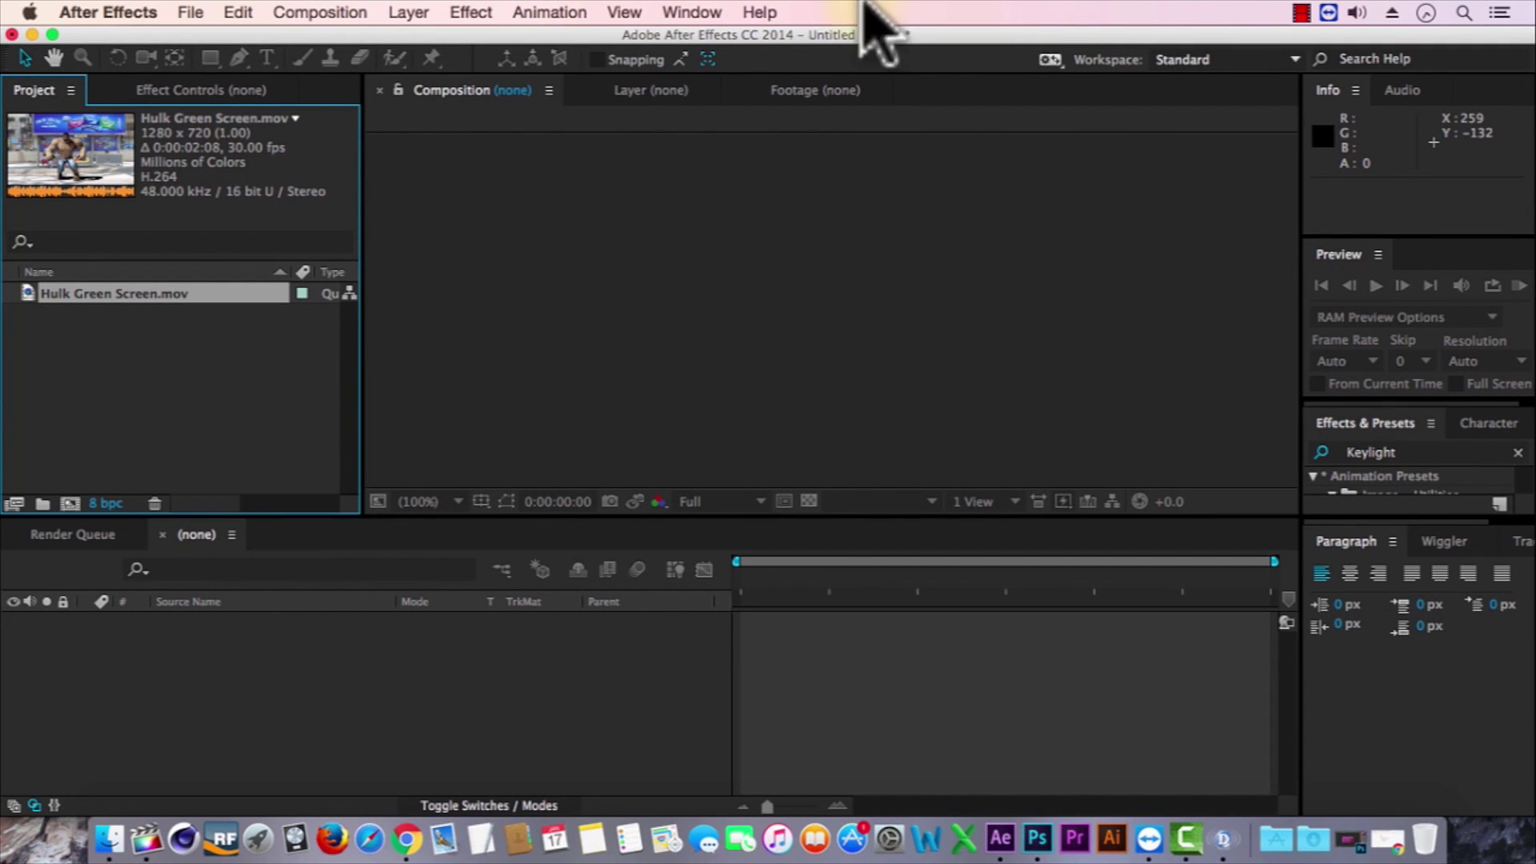
# Create a composition from Hulk Green Screen.mov and apply the Camera Lens Blur effect to its layer.
pyautogui.moveTo(26, 290); pyautogui.dragTo(70, 503)
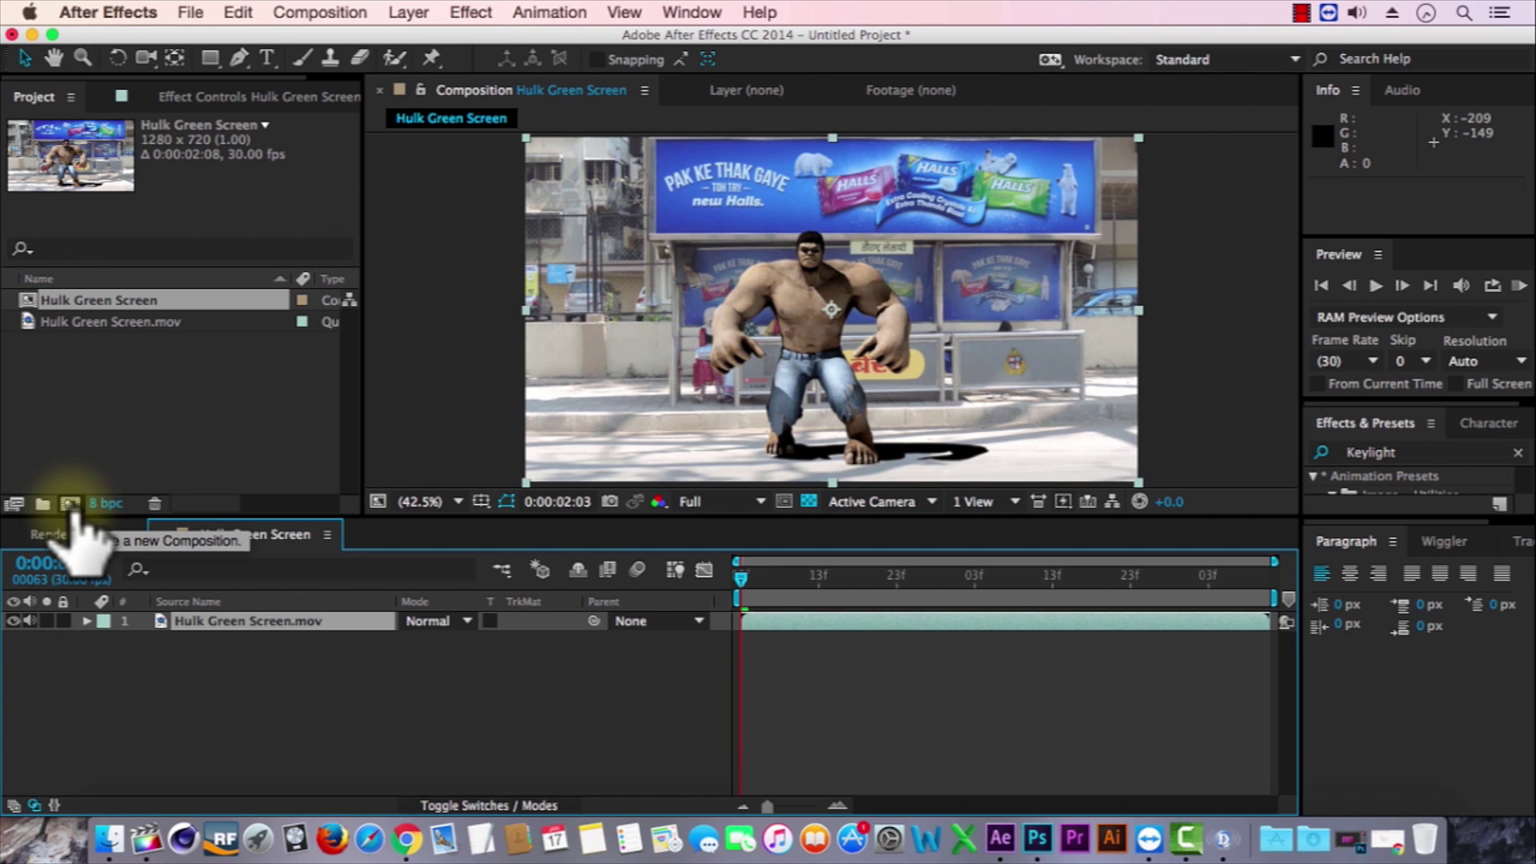
pyautogui.click(219, 624)
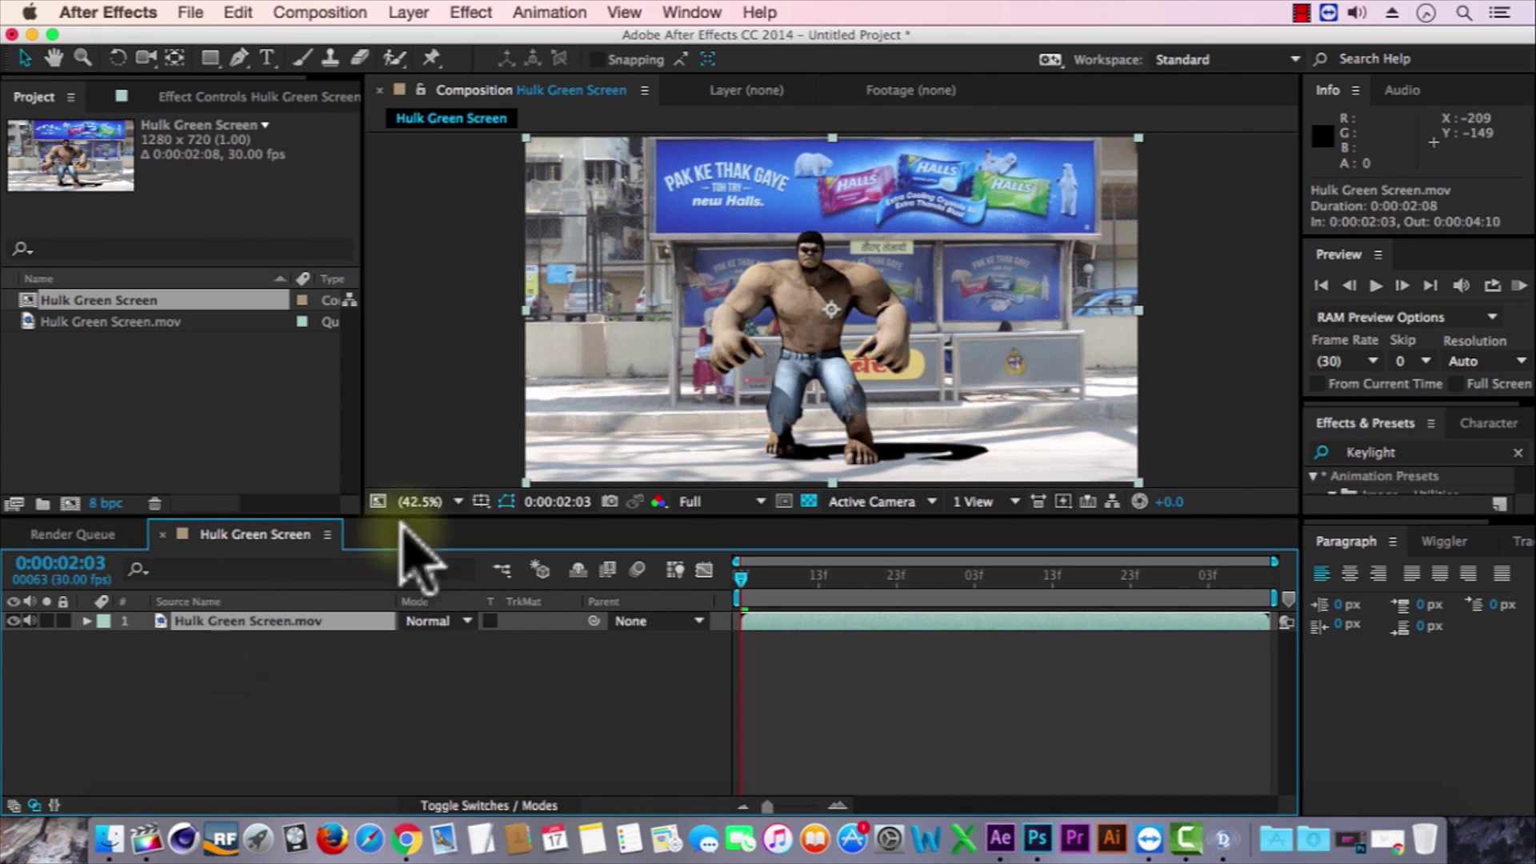
pyautogui.click(470, 12)
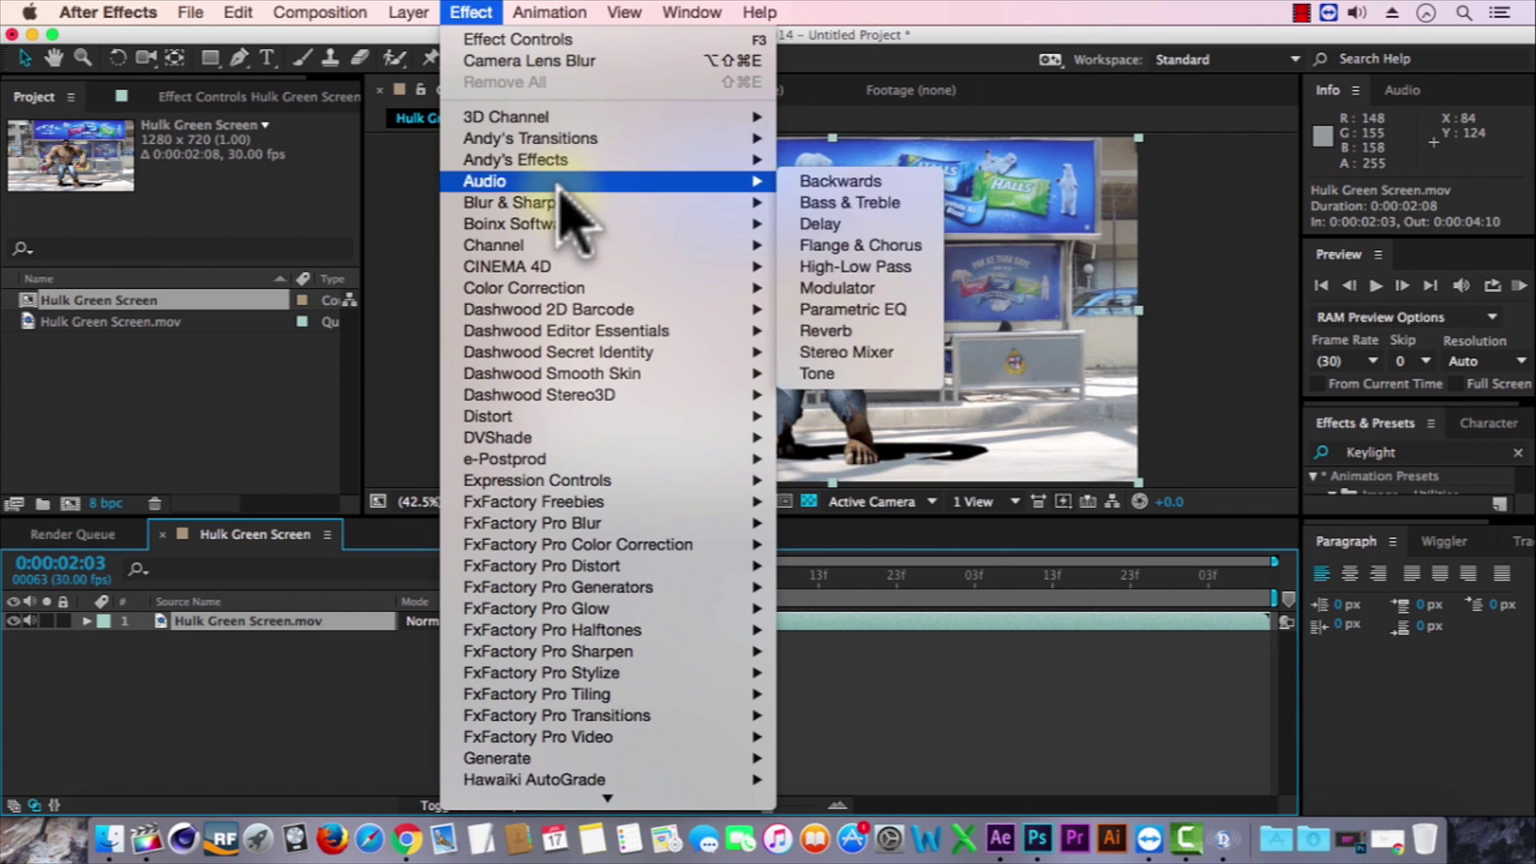
pyautogui.moveTo(561, 200)
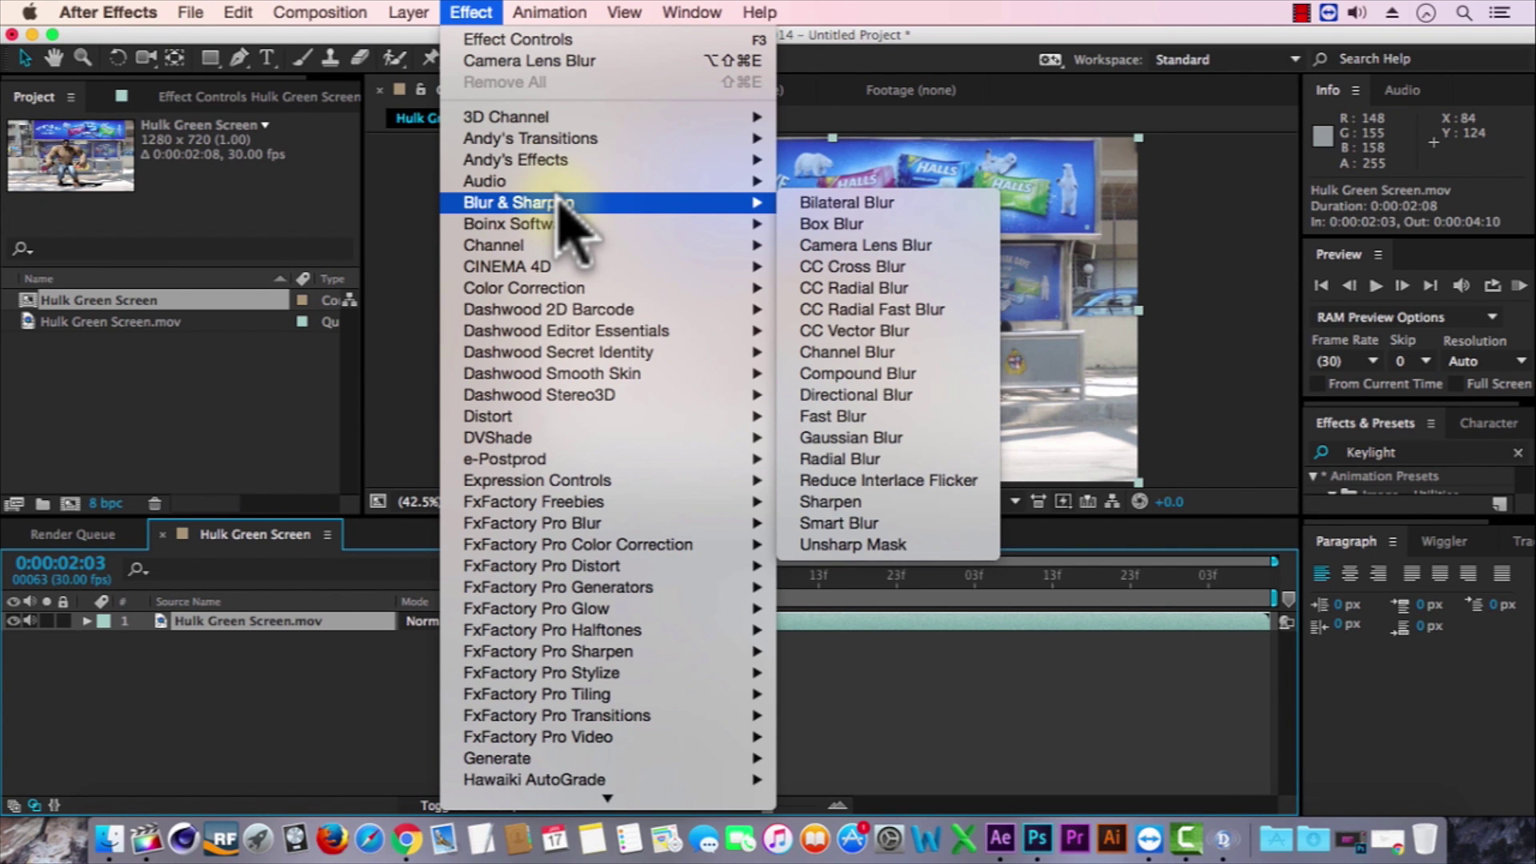
pyautogui.click(877, 245)
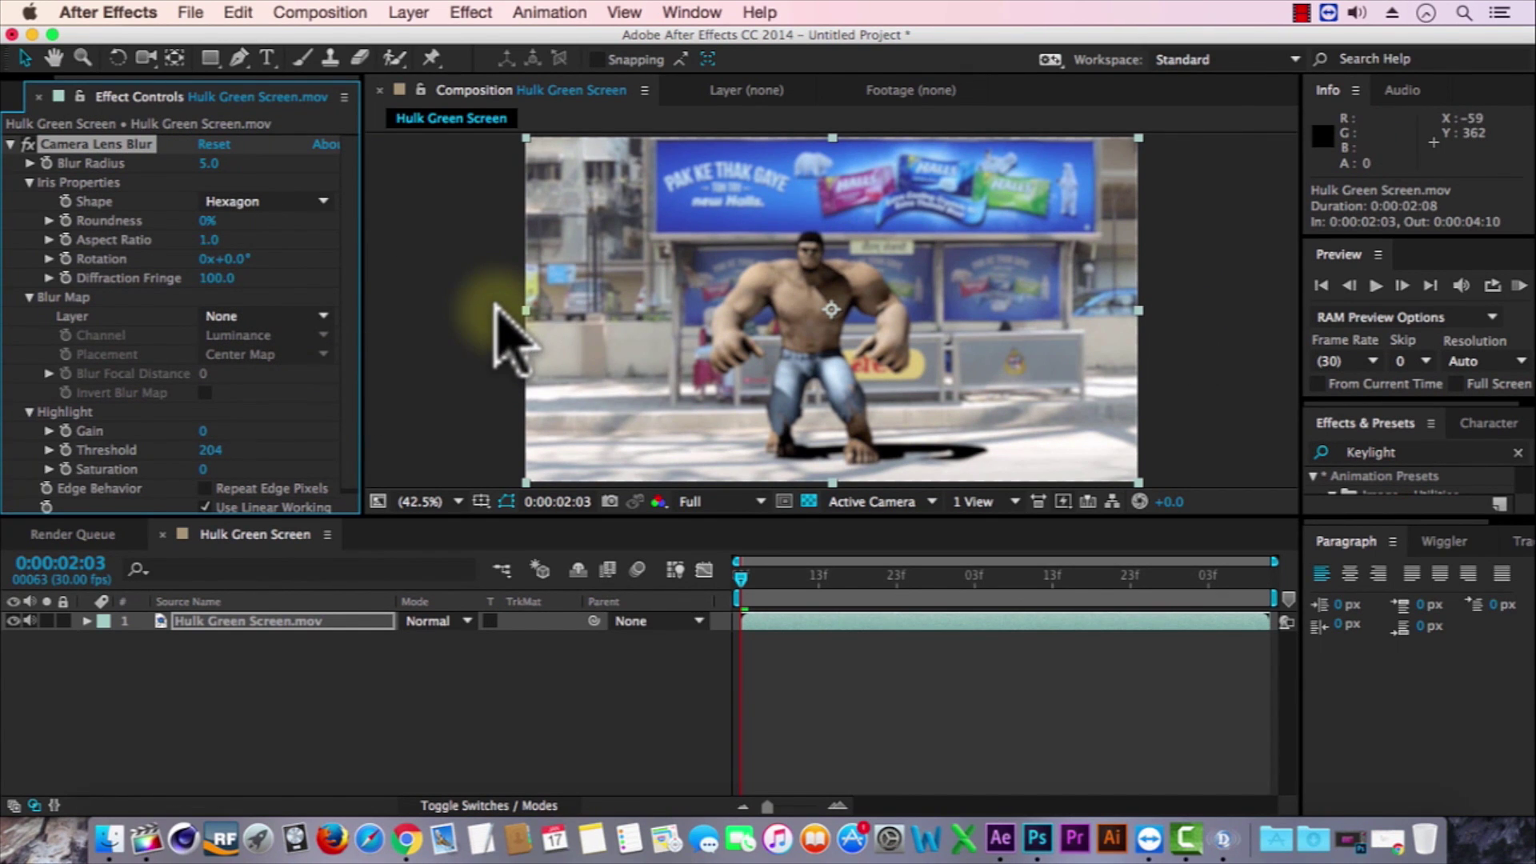
# Import Logo.jpg from the Youtube folder into the project.
pyautogui.click(24, 96)
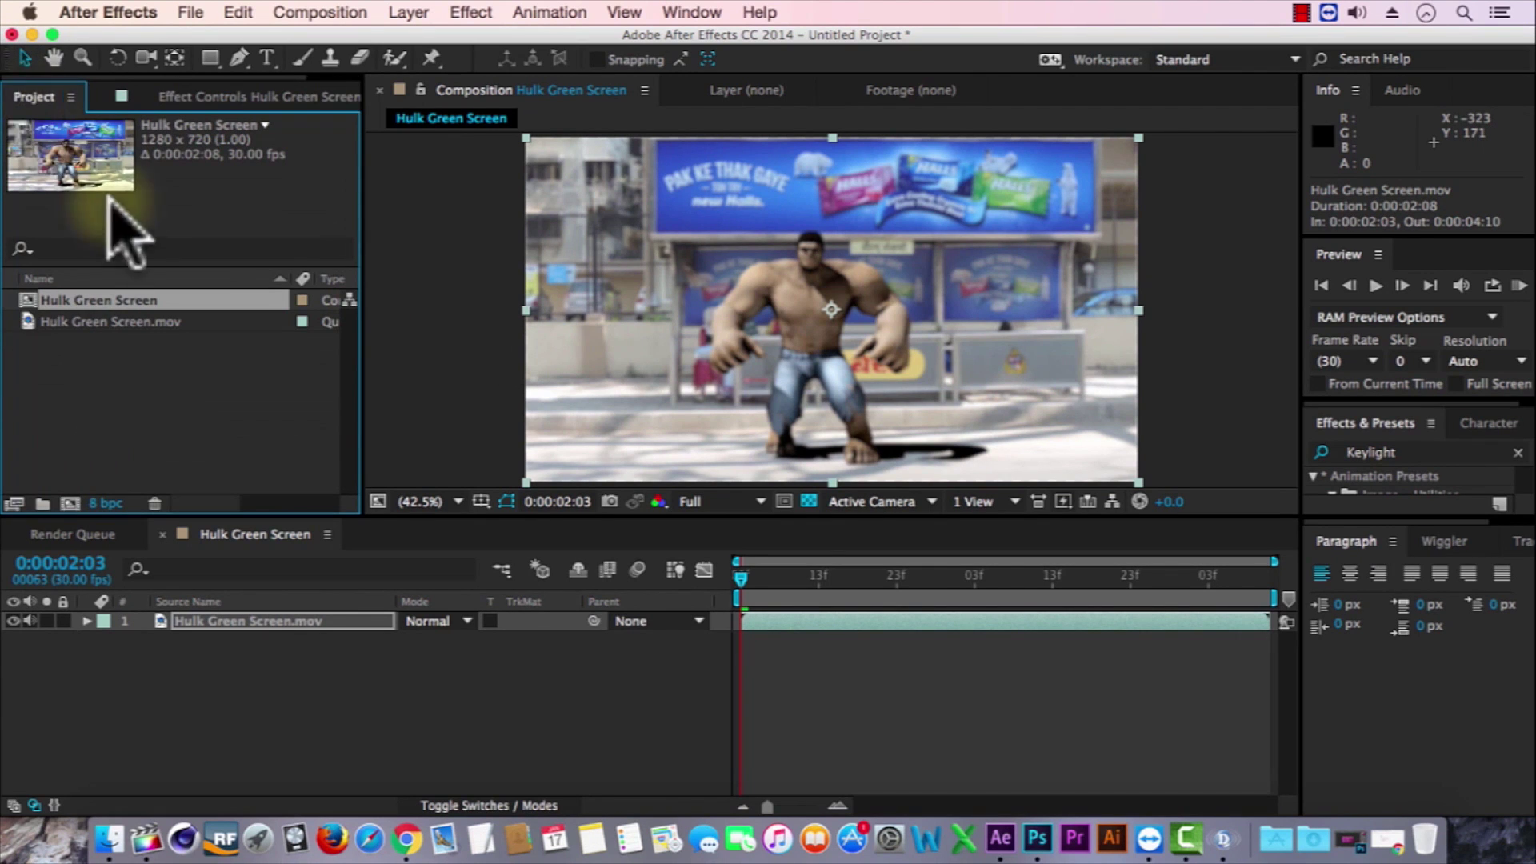
pyautogui.rightClick(123, 395)
pyautogui.moveTo(272, 503)
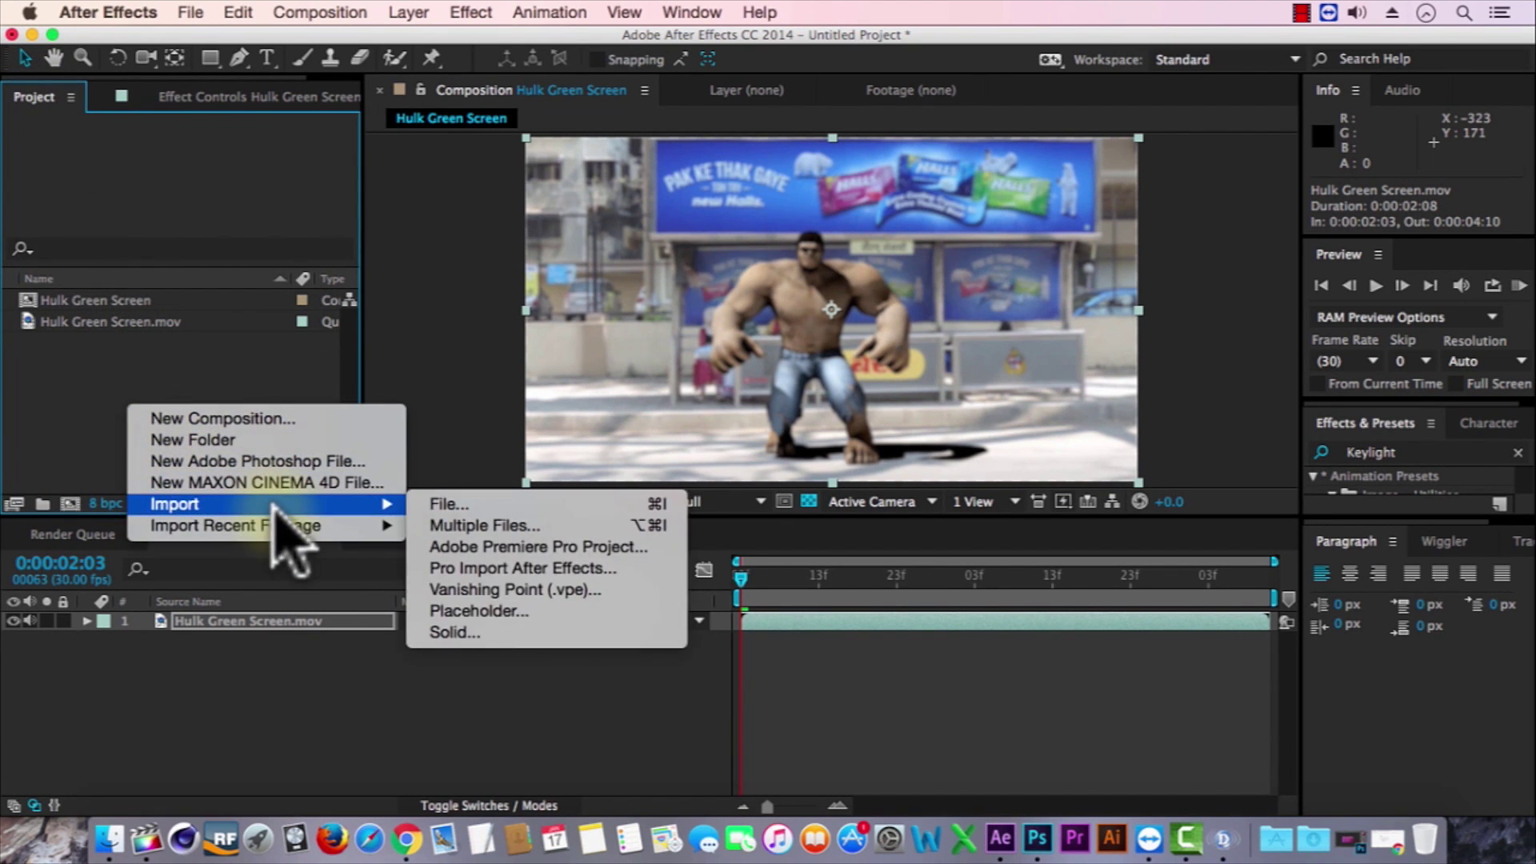
pyautogui.click(415, 504)
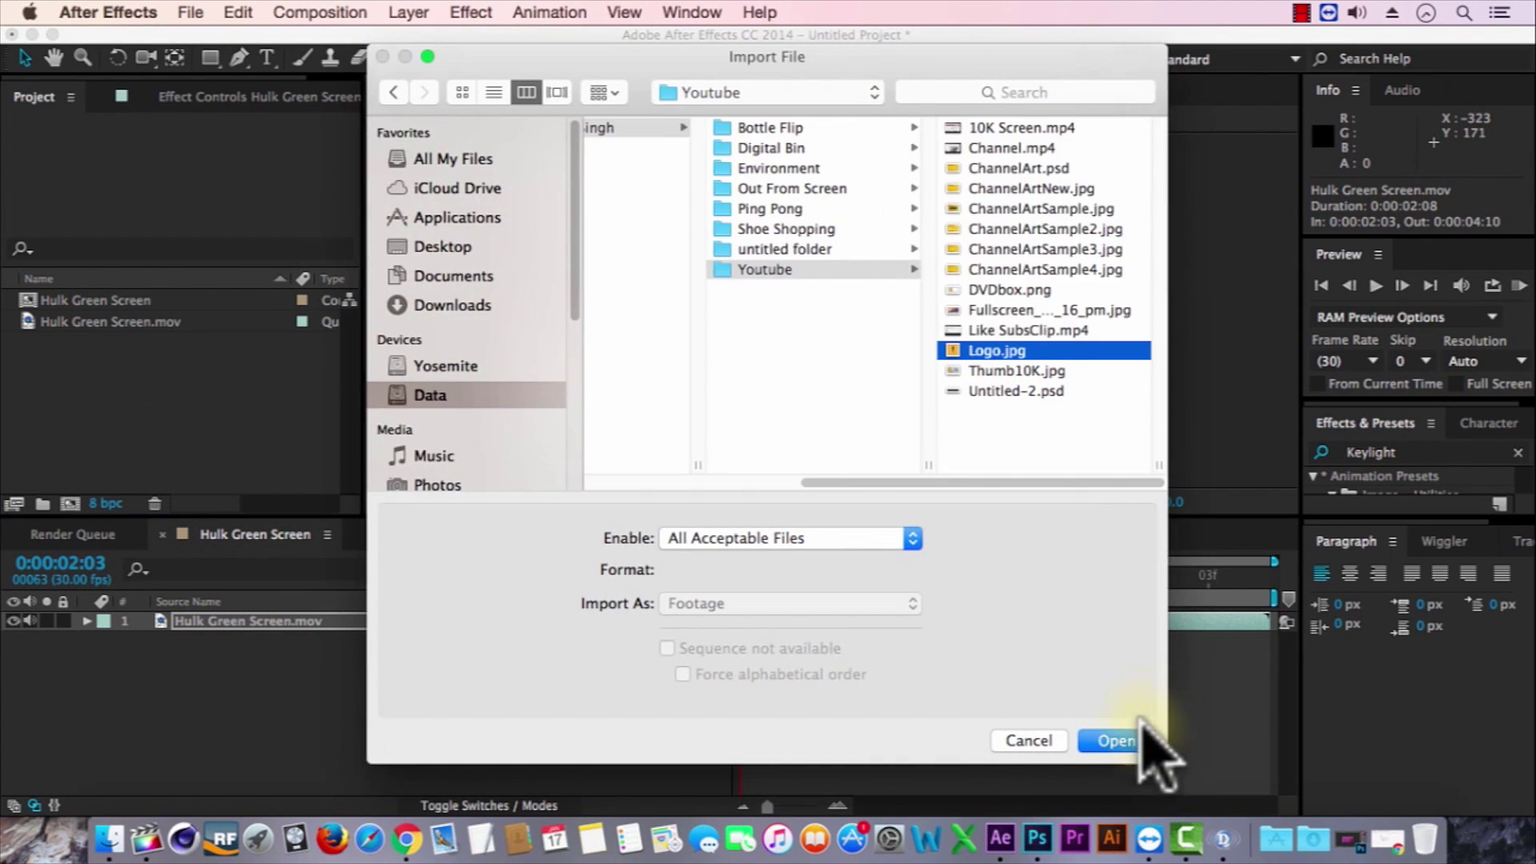
pyautogui.click(1129, 740)
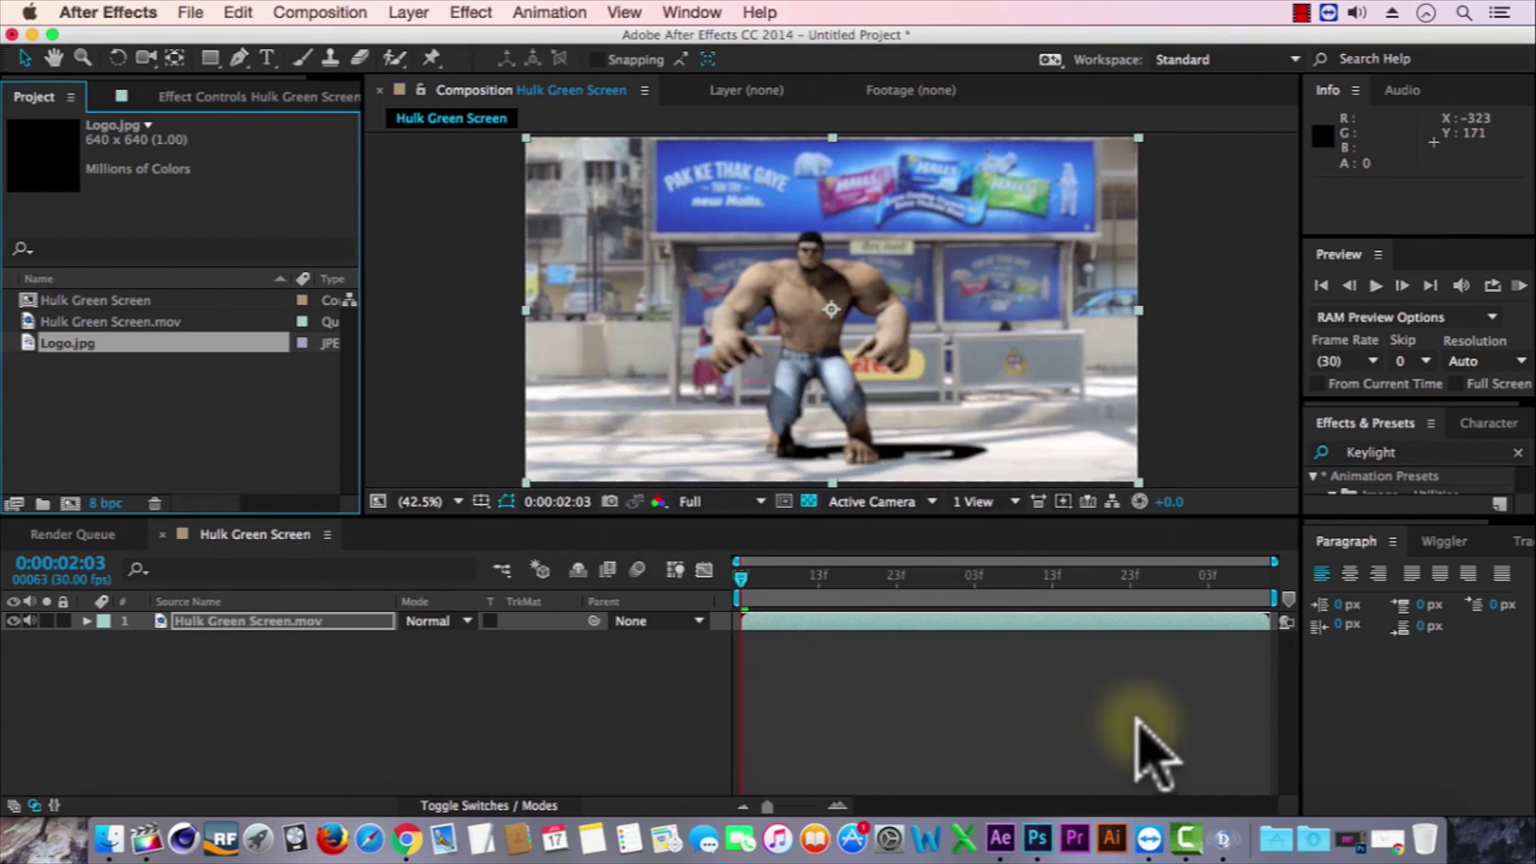
# Add Logo.jpg to the Hulk Green Screen composition as a layer above the Hulk footage.
pyautogui.moveTo(77, 352); pyautogui.dragTo(70, 503)
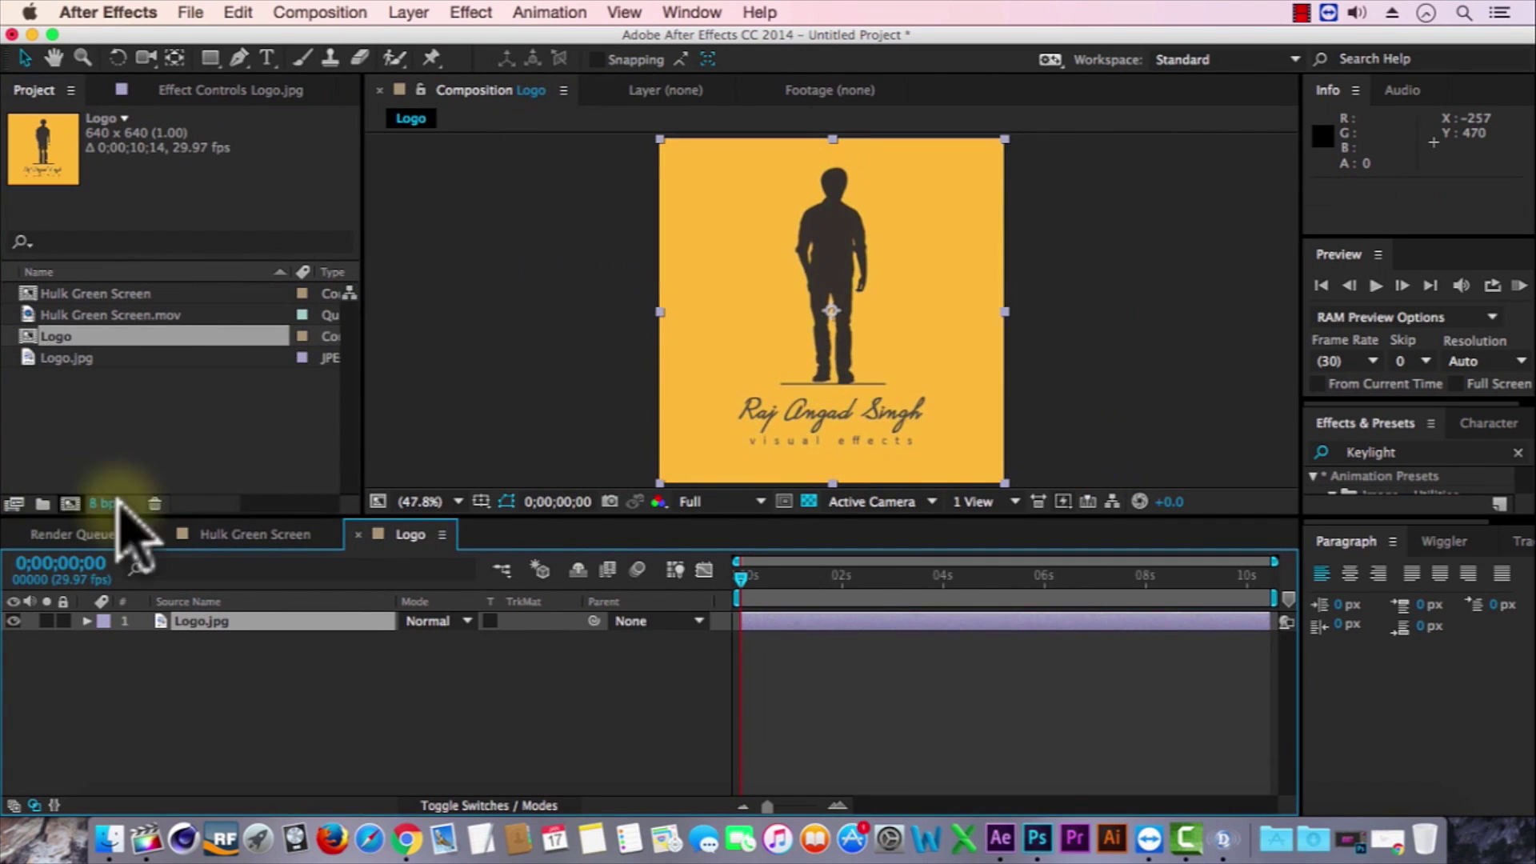
pyautogui.press('super+z')
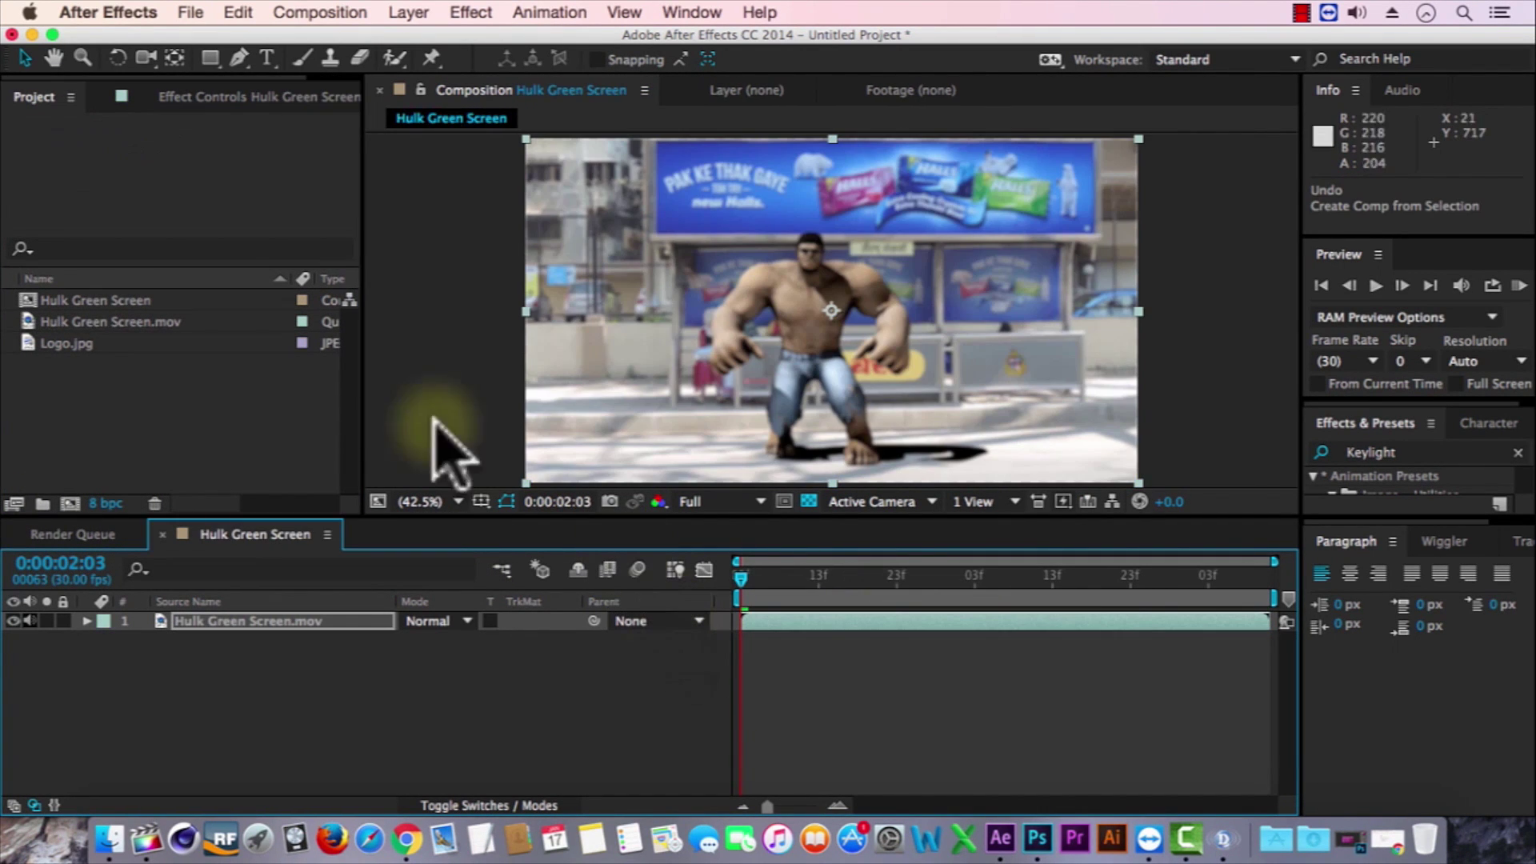
pyautogui.click(80, 345)
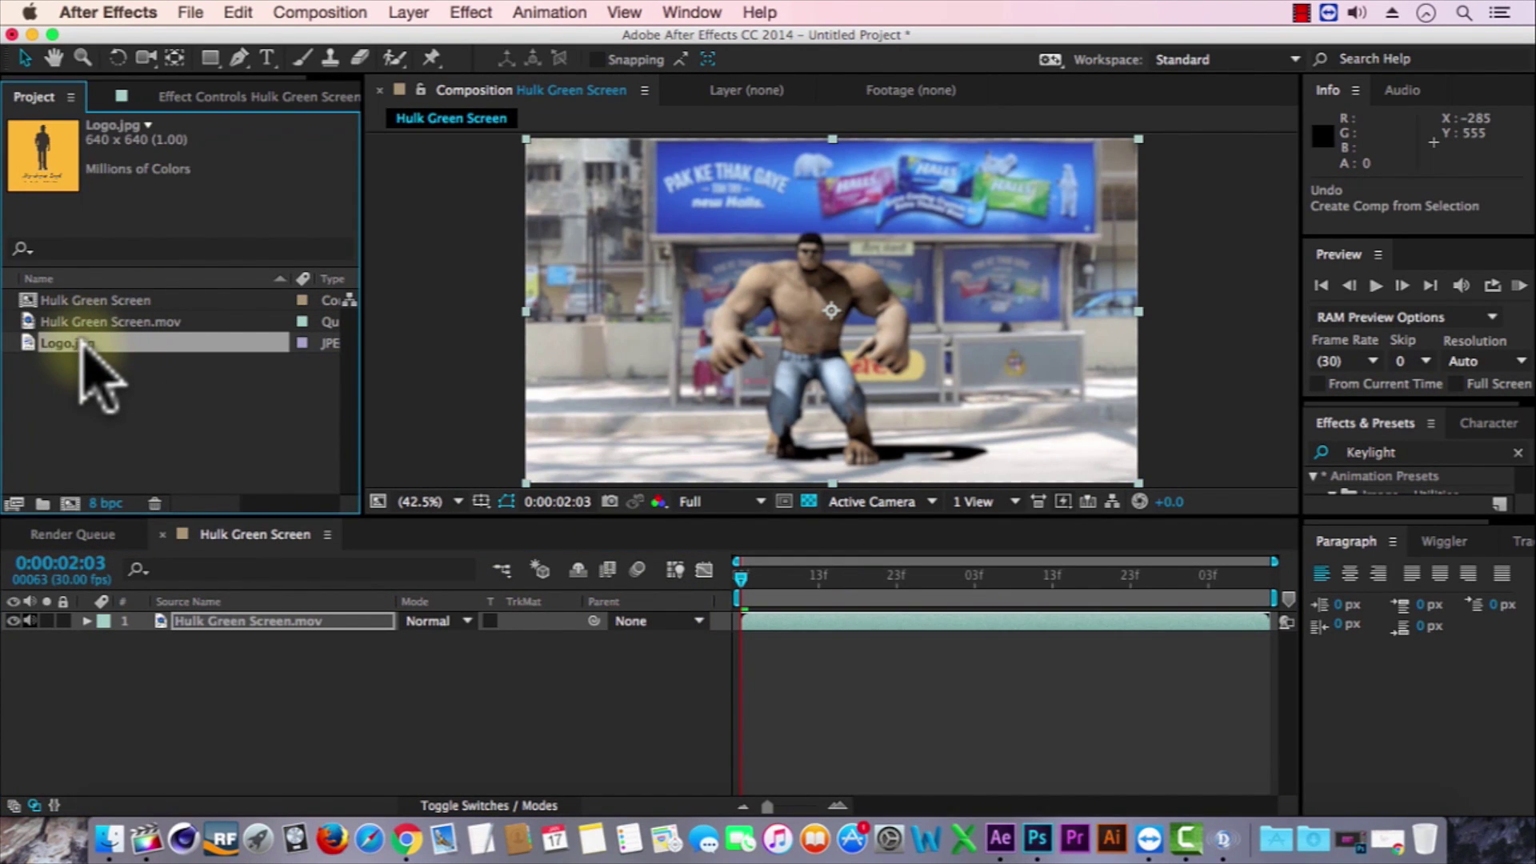
pyautogui.moveTo(80, 346); pyautogui.dragTo(120, 620)
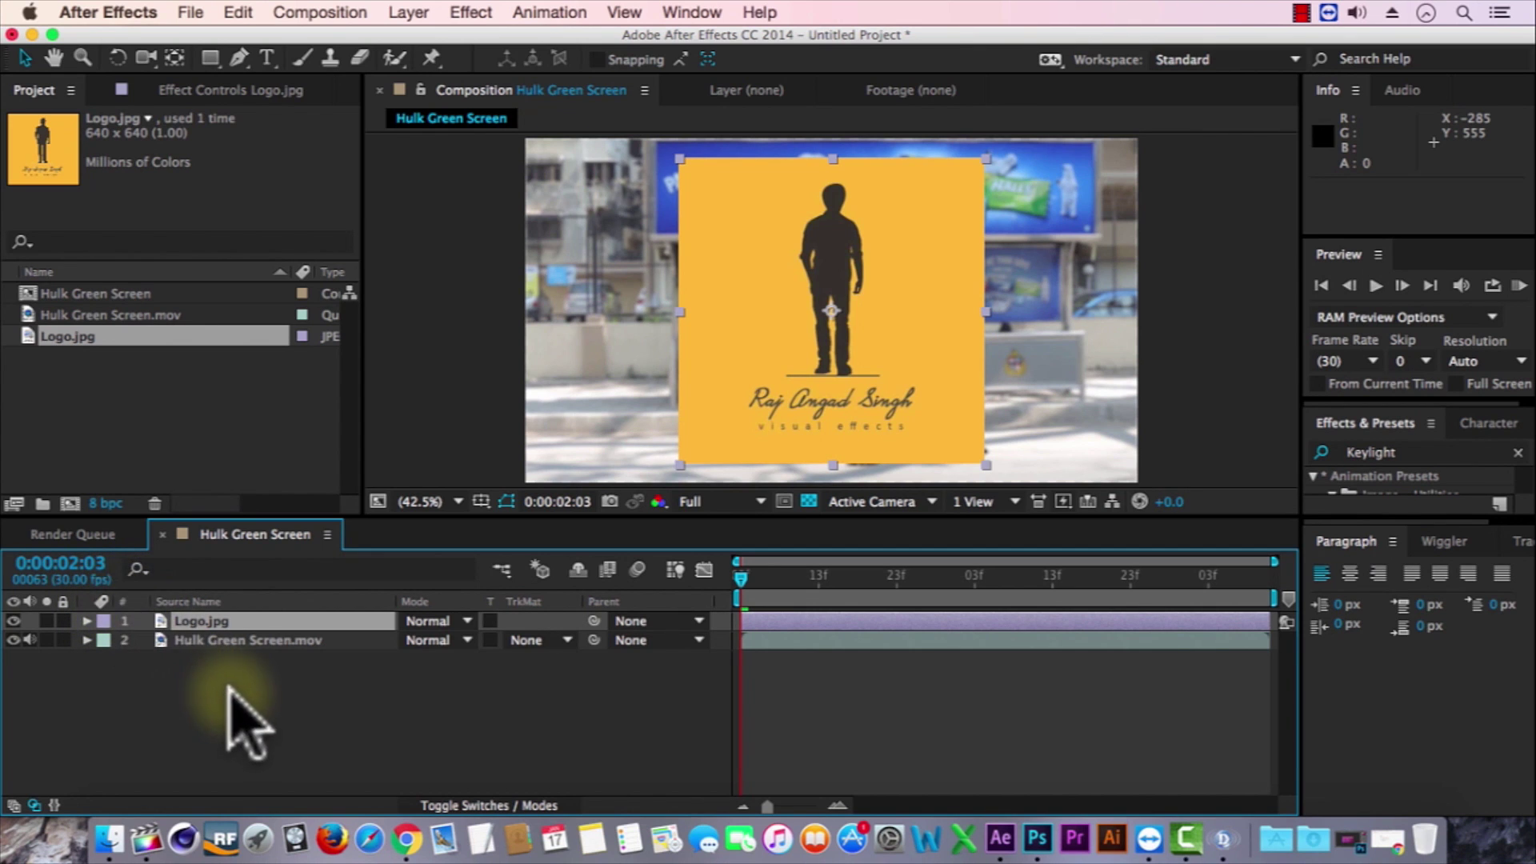
# Scale the Logo.jpg layer down to 68%.
pyautogui.press('p')
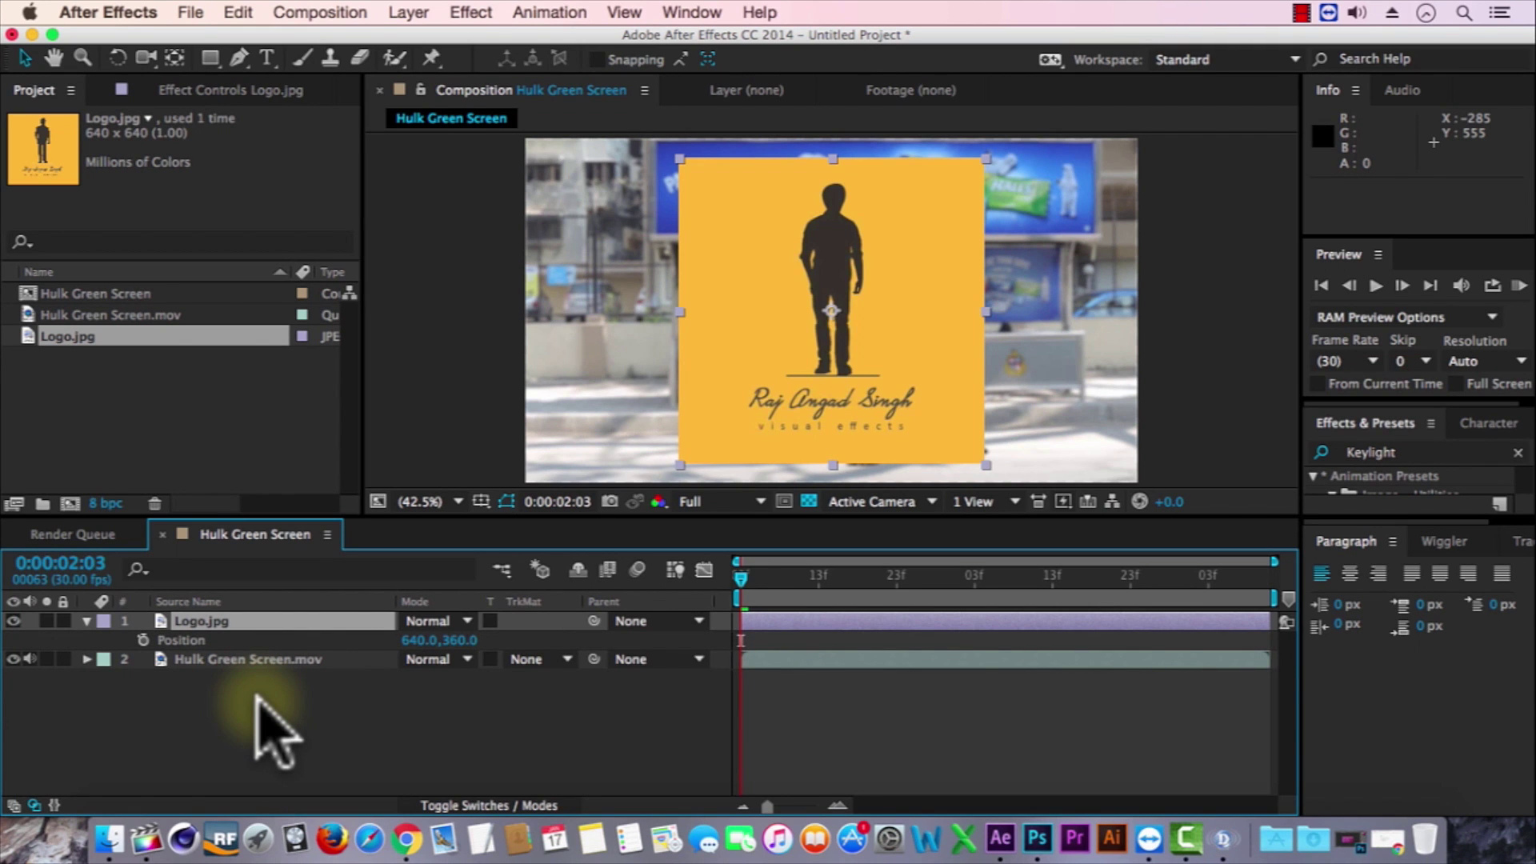
pyautogui.press('s')
pyautogui.press('r')
pyautogui.press('s')
pyautogui.moveTo(436, 640); pyautogui.dragTo(404, 644)
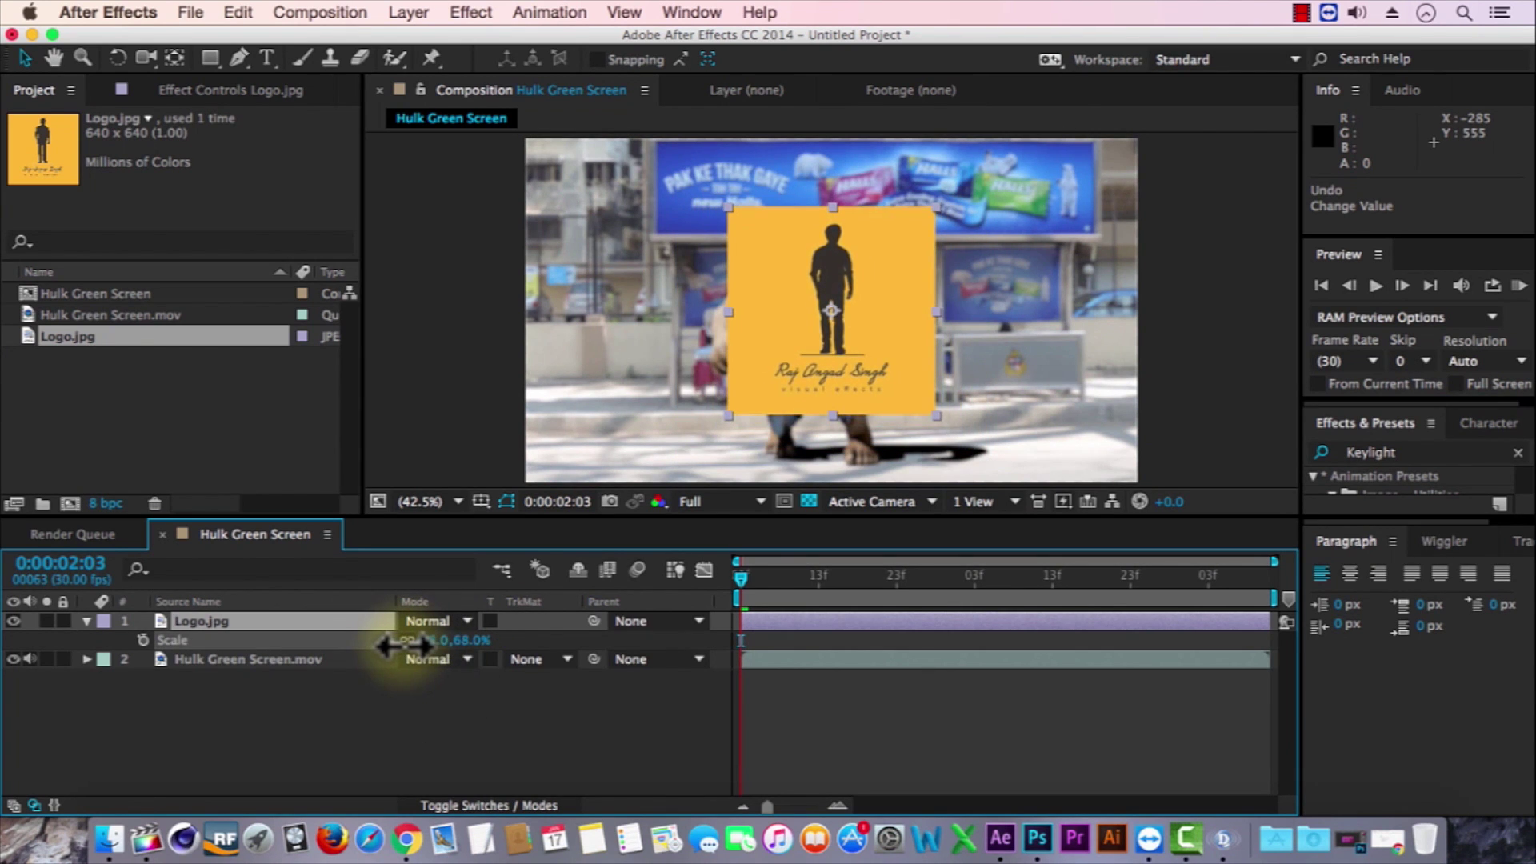
pyautogui.click(416, 734)
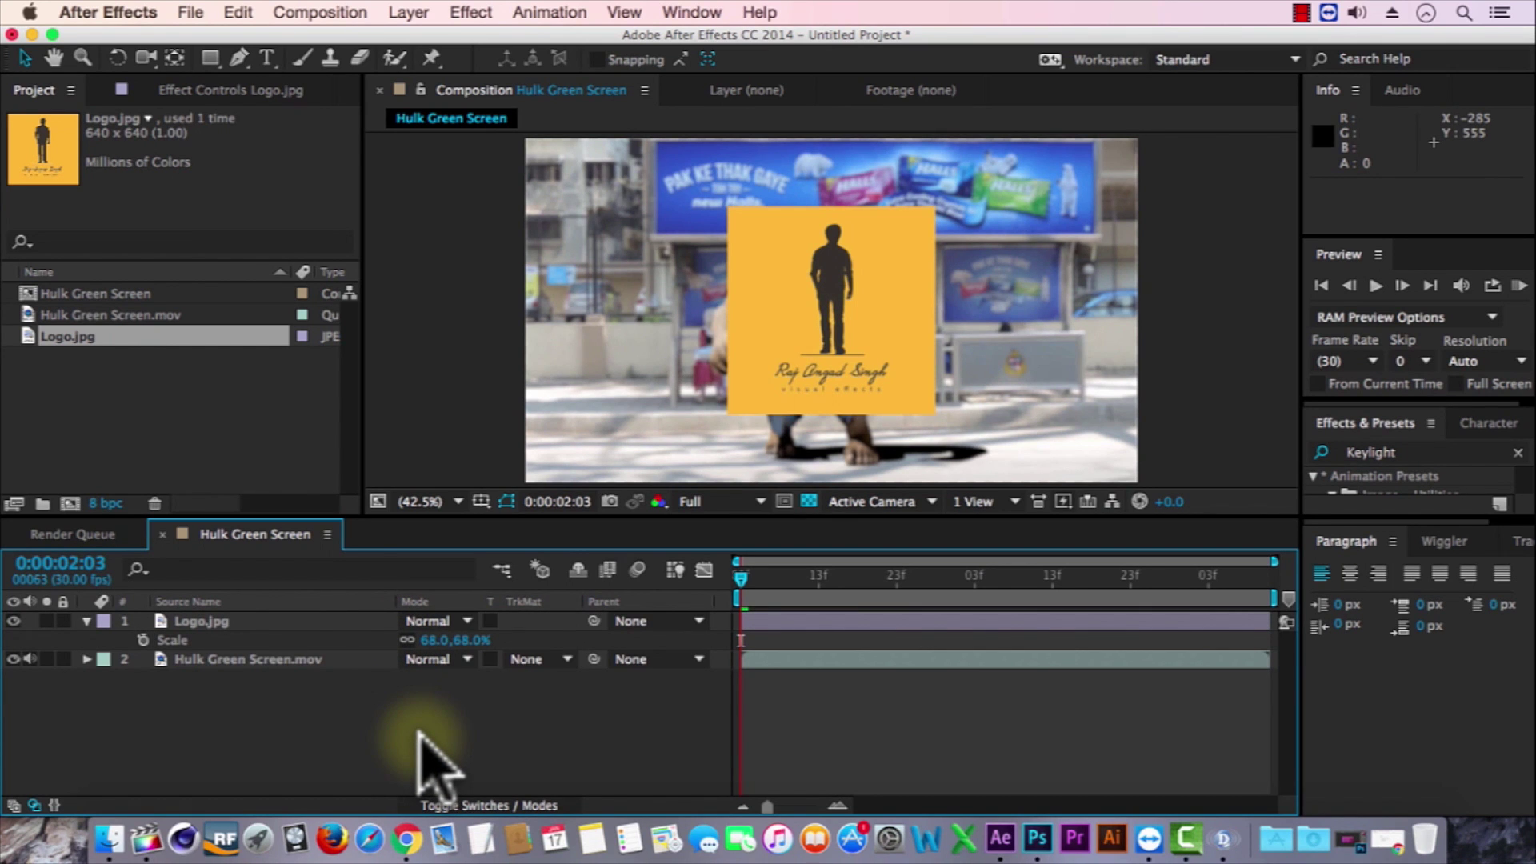
# Import MVI_6422.MOV from the Environment folder and create a composition from it.
pyautogui.rightClick(115, 386)
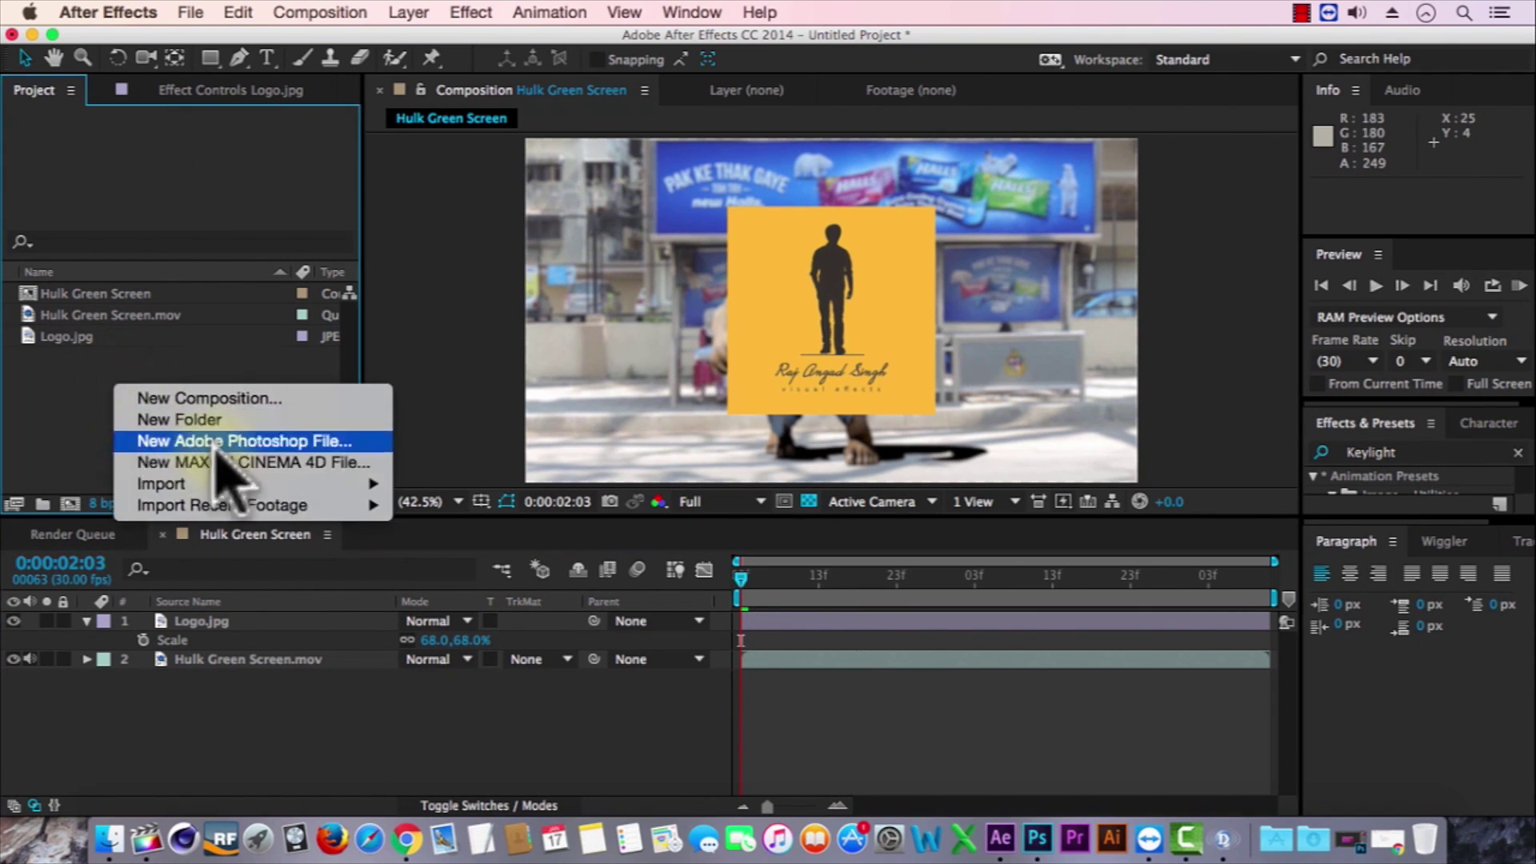
pyautogui.moveTo(352, 484)
pyautogui.click(431, 483)
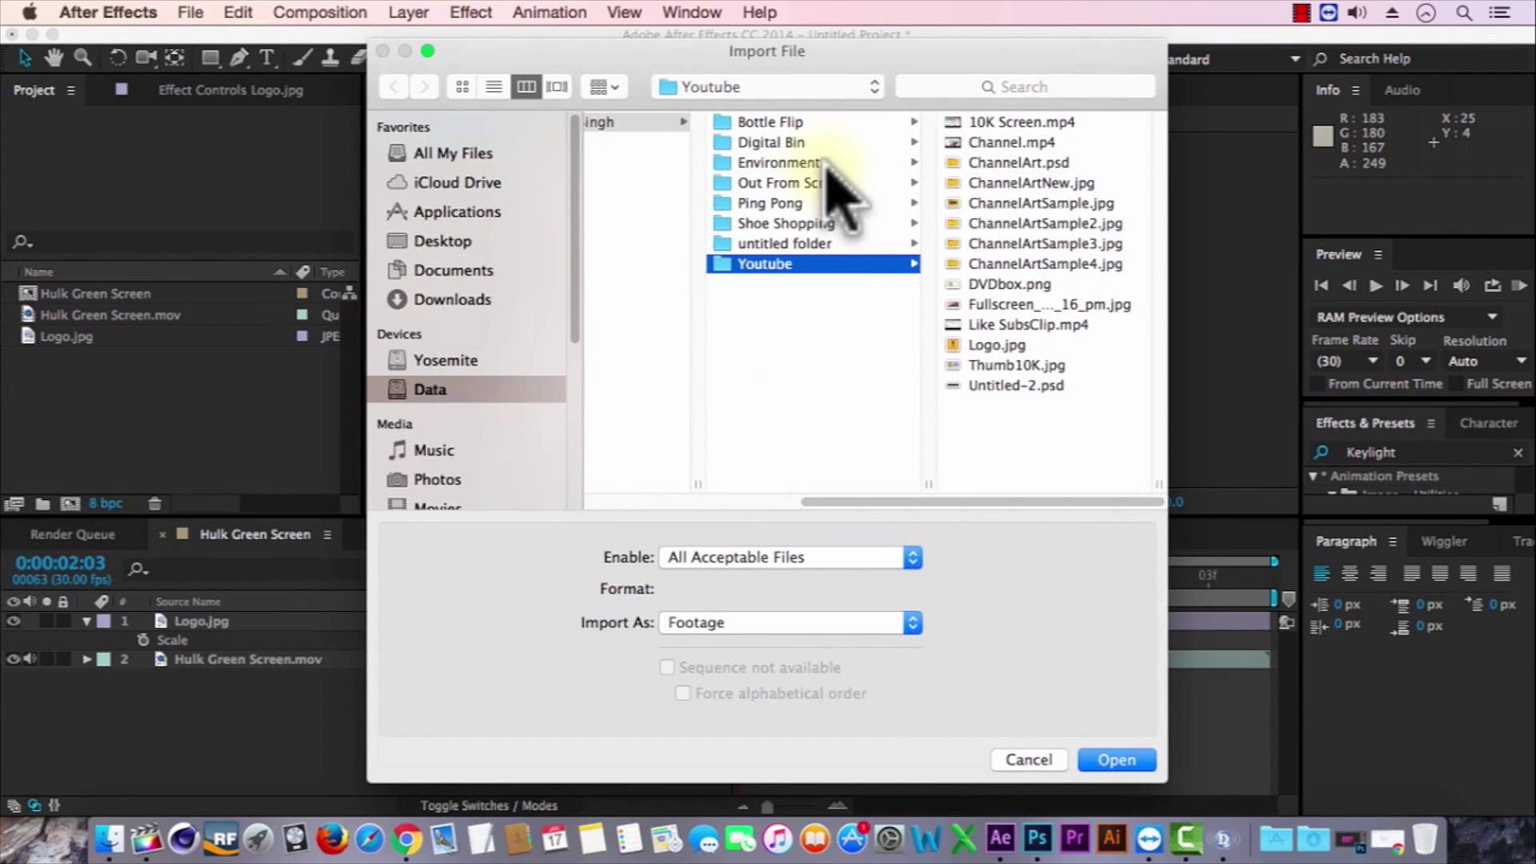
pyautogui.click(800, 162)
pyautogui.click(982, 163)
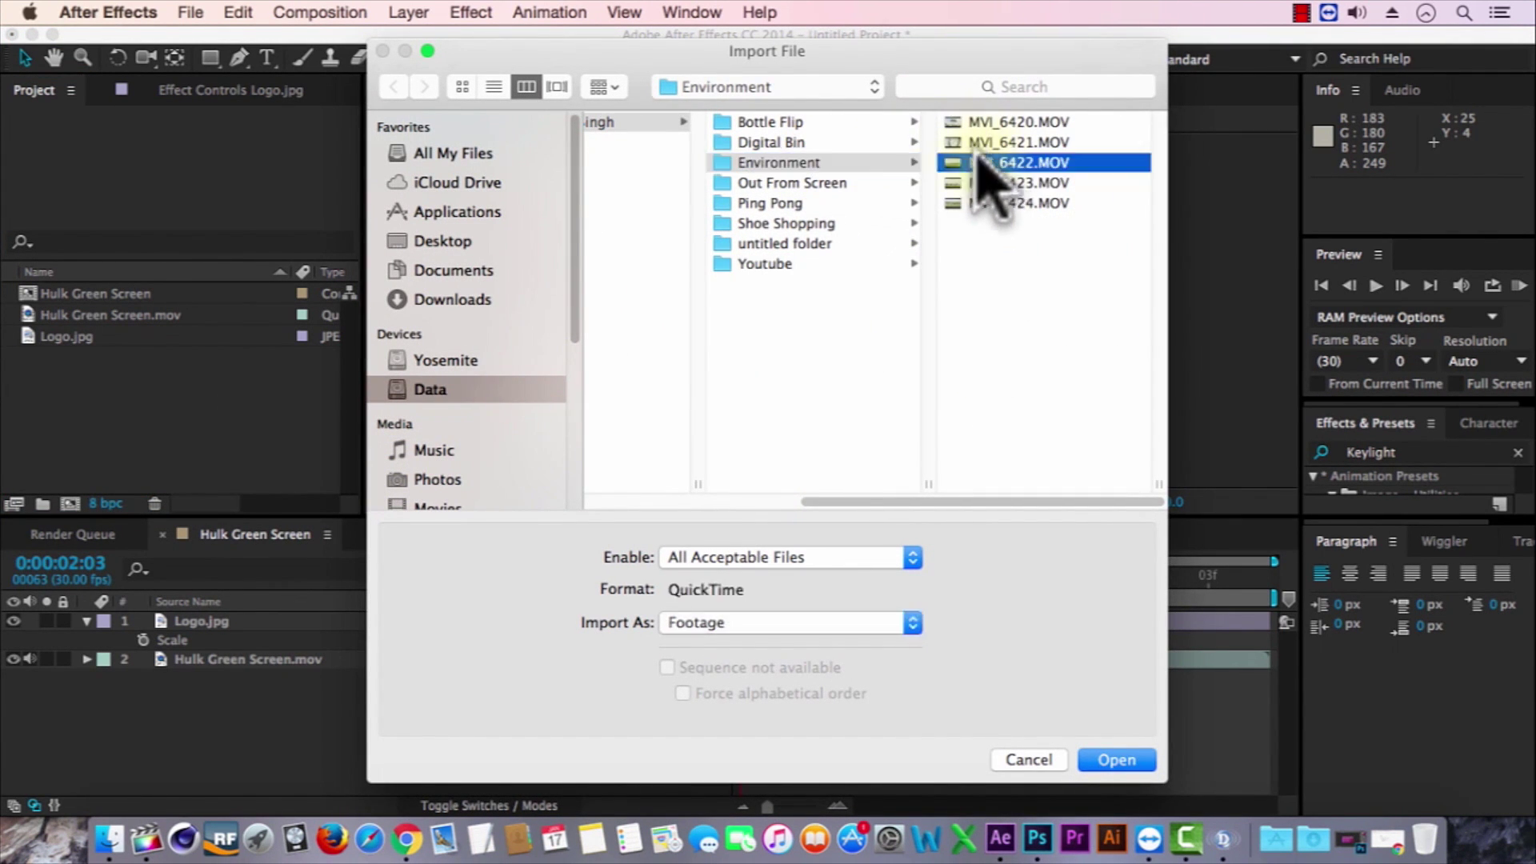
pyautogui.click(1119, 760)
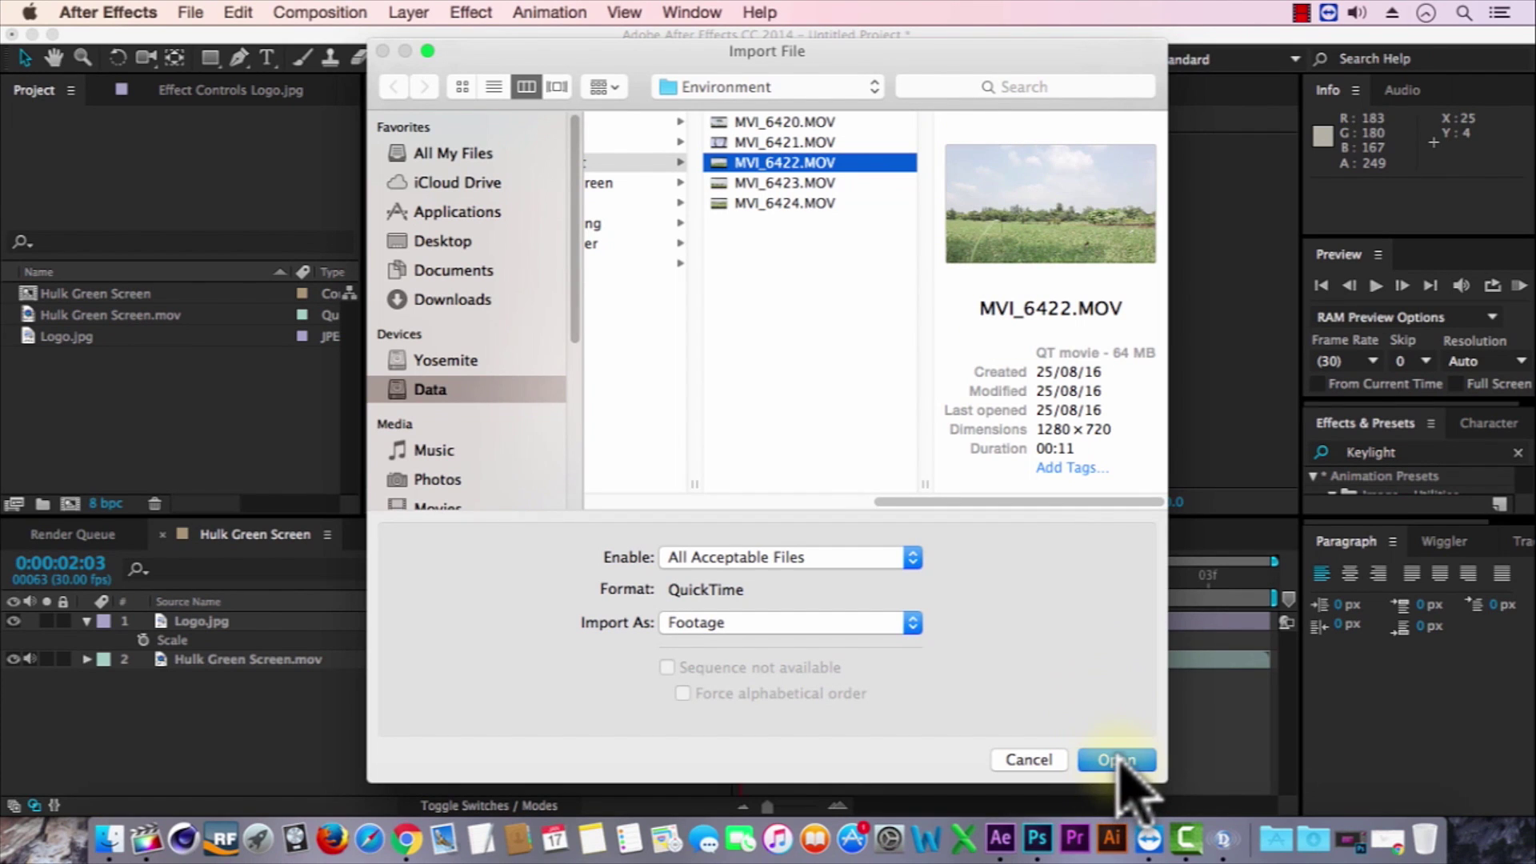
pyautogui.click(1119, 759)
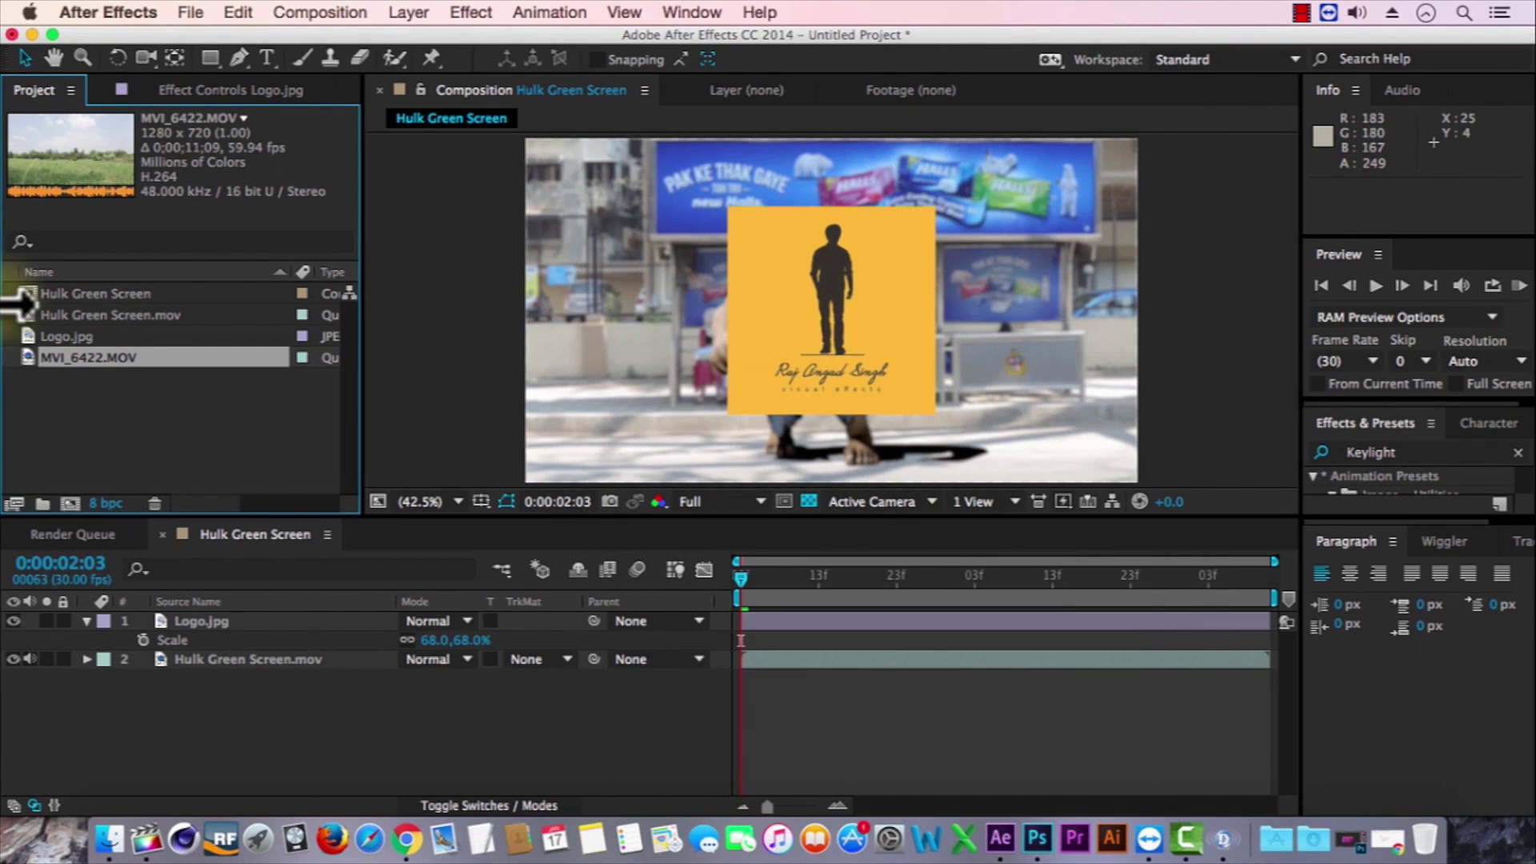
pyautogui.moveTo(60, 376); pyautogui.dragTo(70, 504)
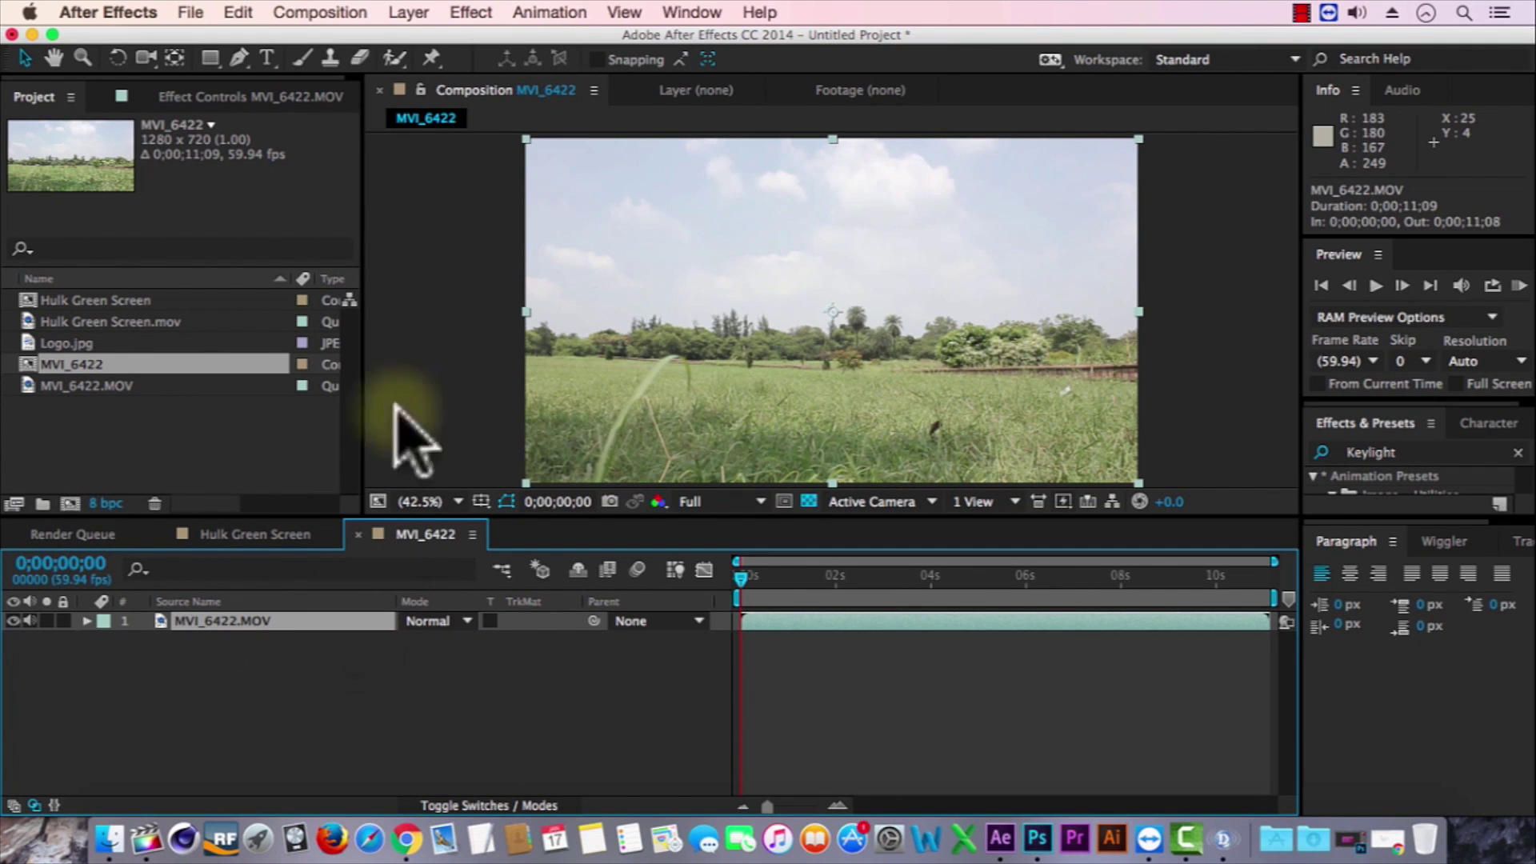
# Apply the Brightness & Contrast color correction effect to the MVI_6422.MOV layer.
pyautogui.click(478, 11)
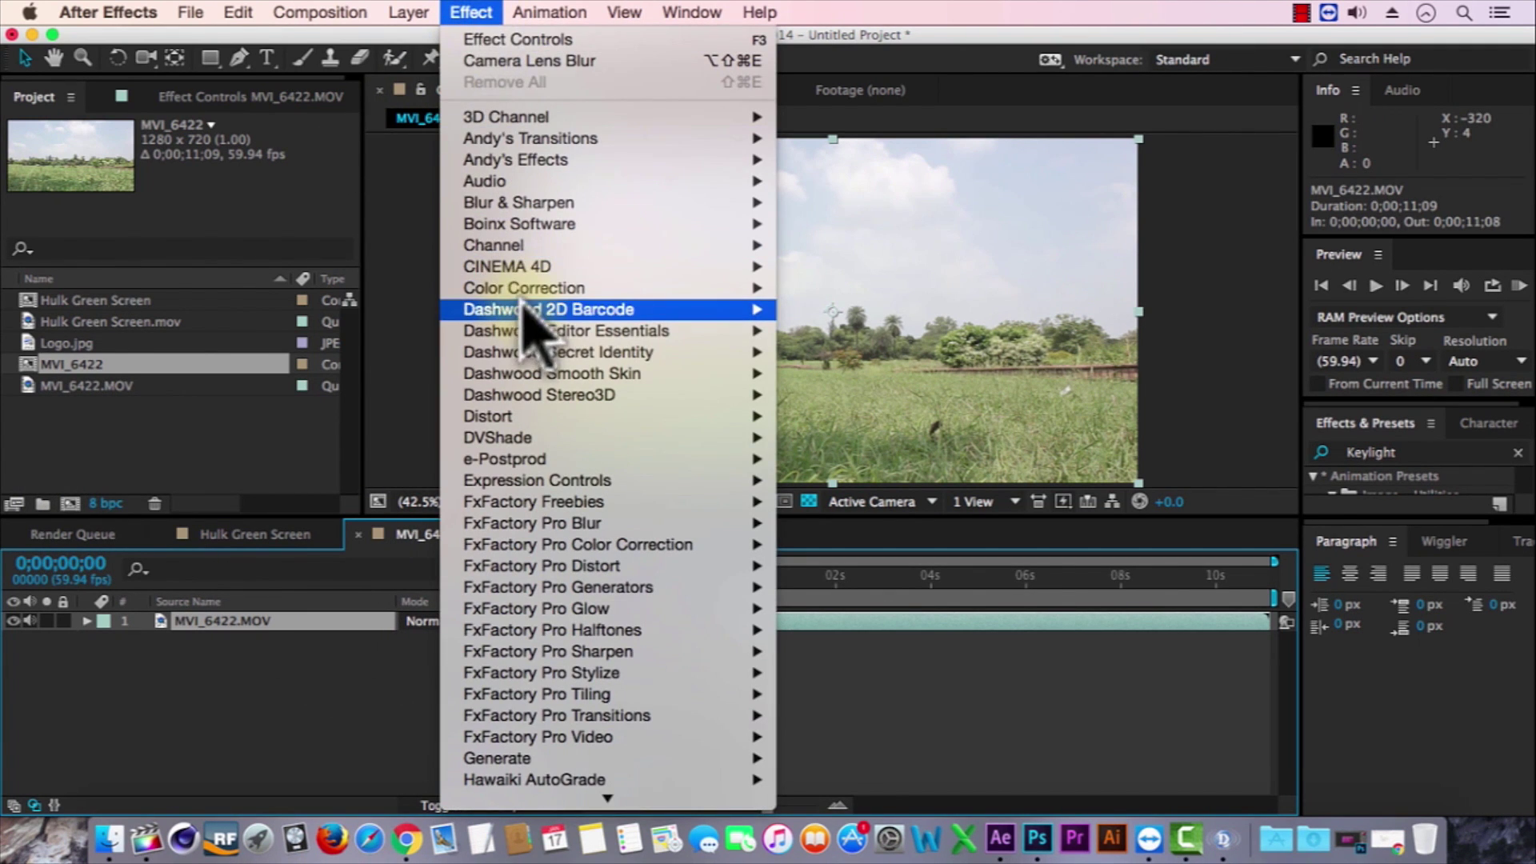
pyautogui.moveTo(508, 291)
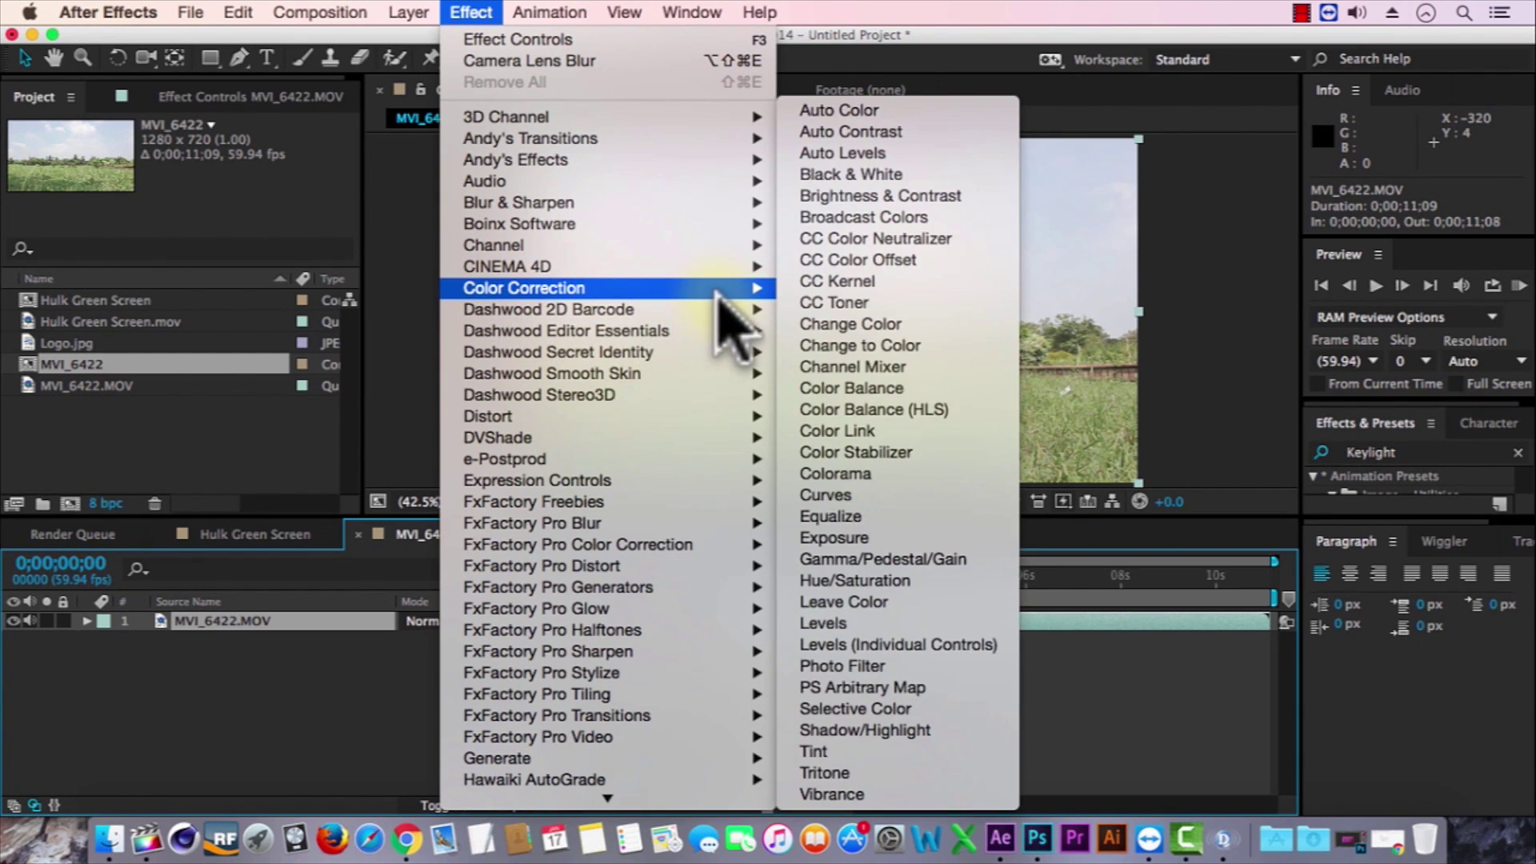
pyautogui.click(832, 209)
# Add the Curves and Vibrance color correction effects to the MVI_6422.MOV layer.
pyautogui.click(471, 12)
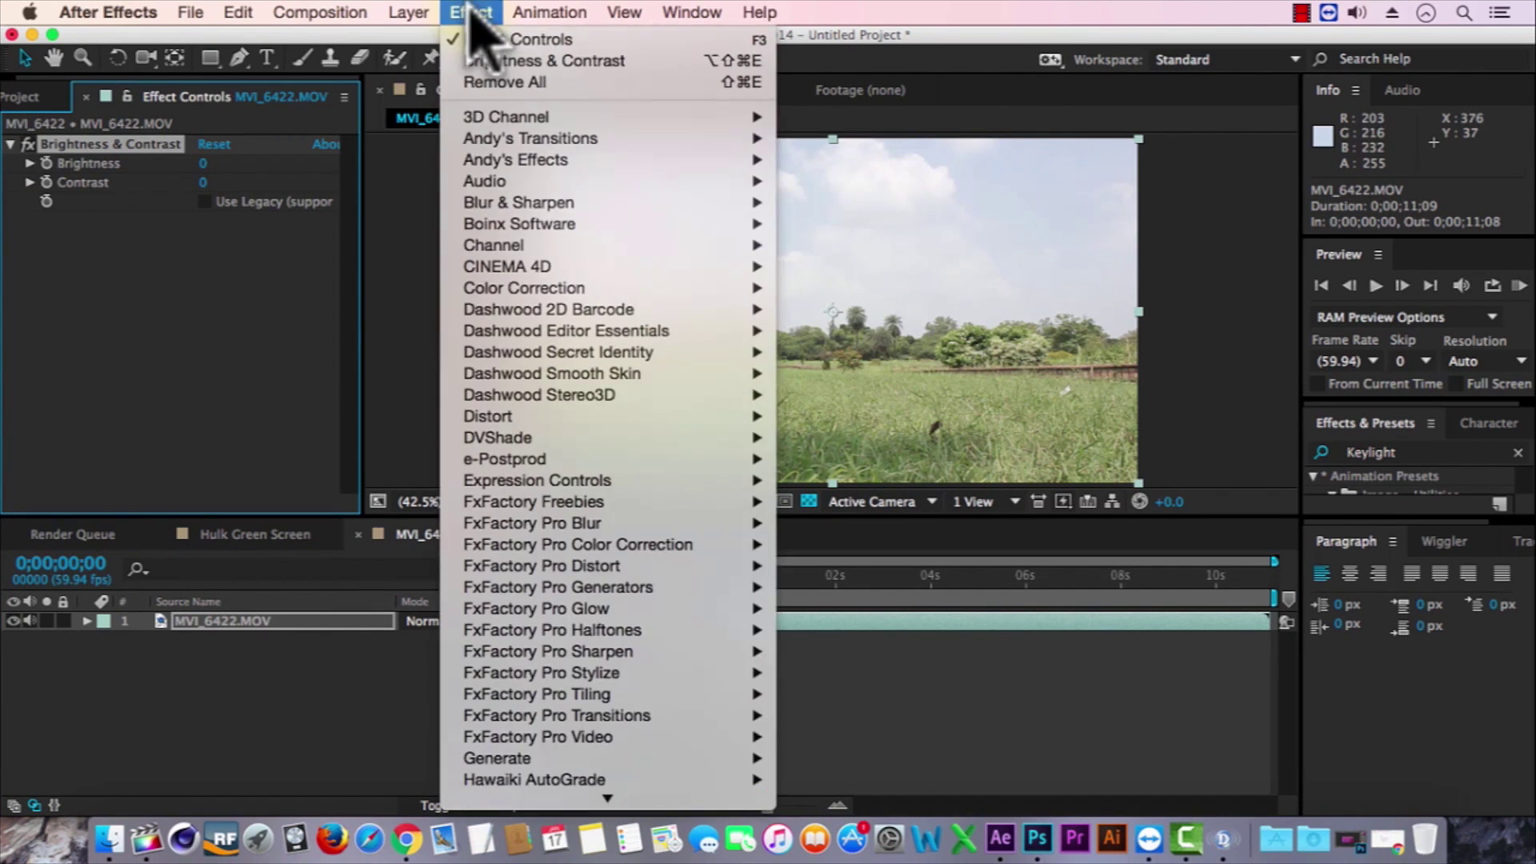
pyautogui.moveTo(608, 309)
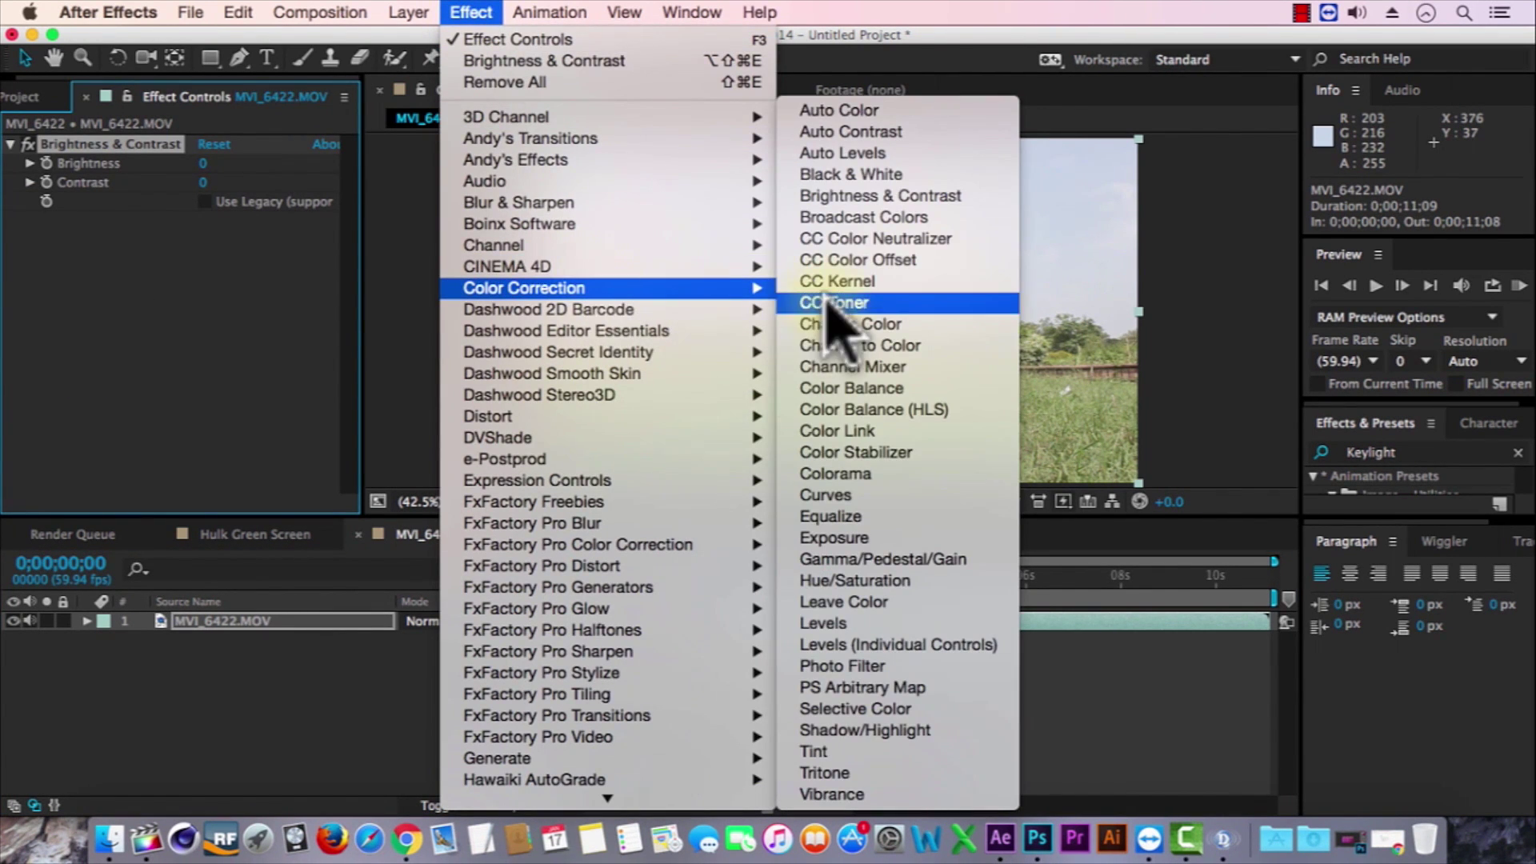
pyautogui.click(827, 495)
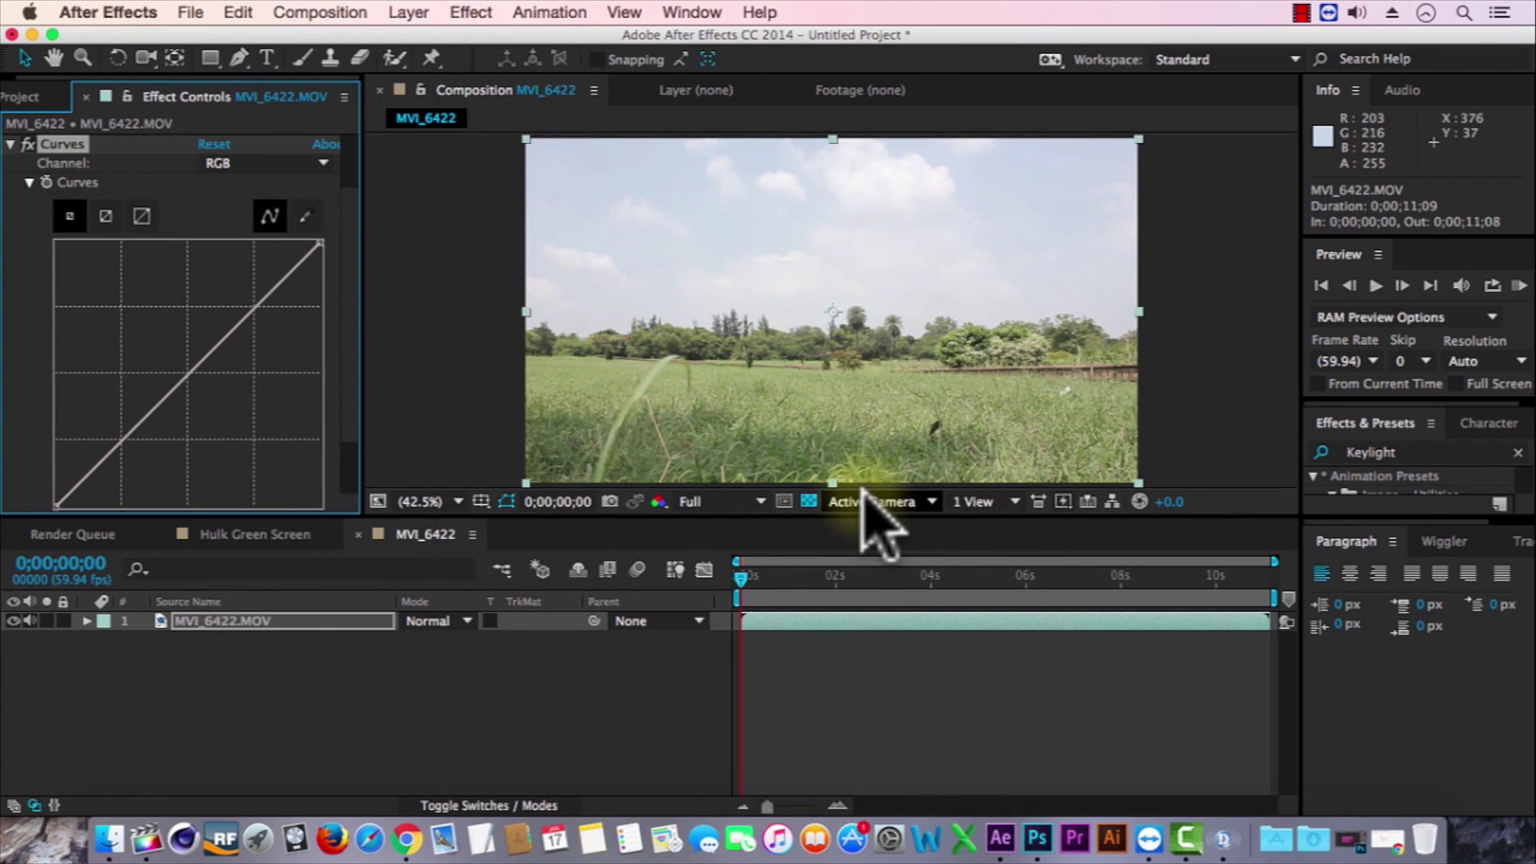
pyautogui.click(11, 144)
pyautogui.click(469, 13)
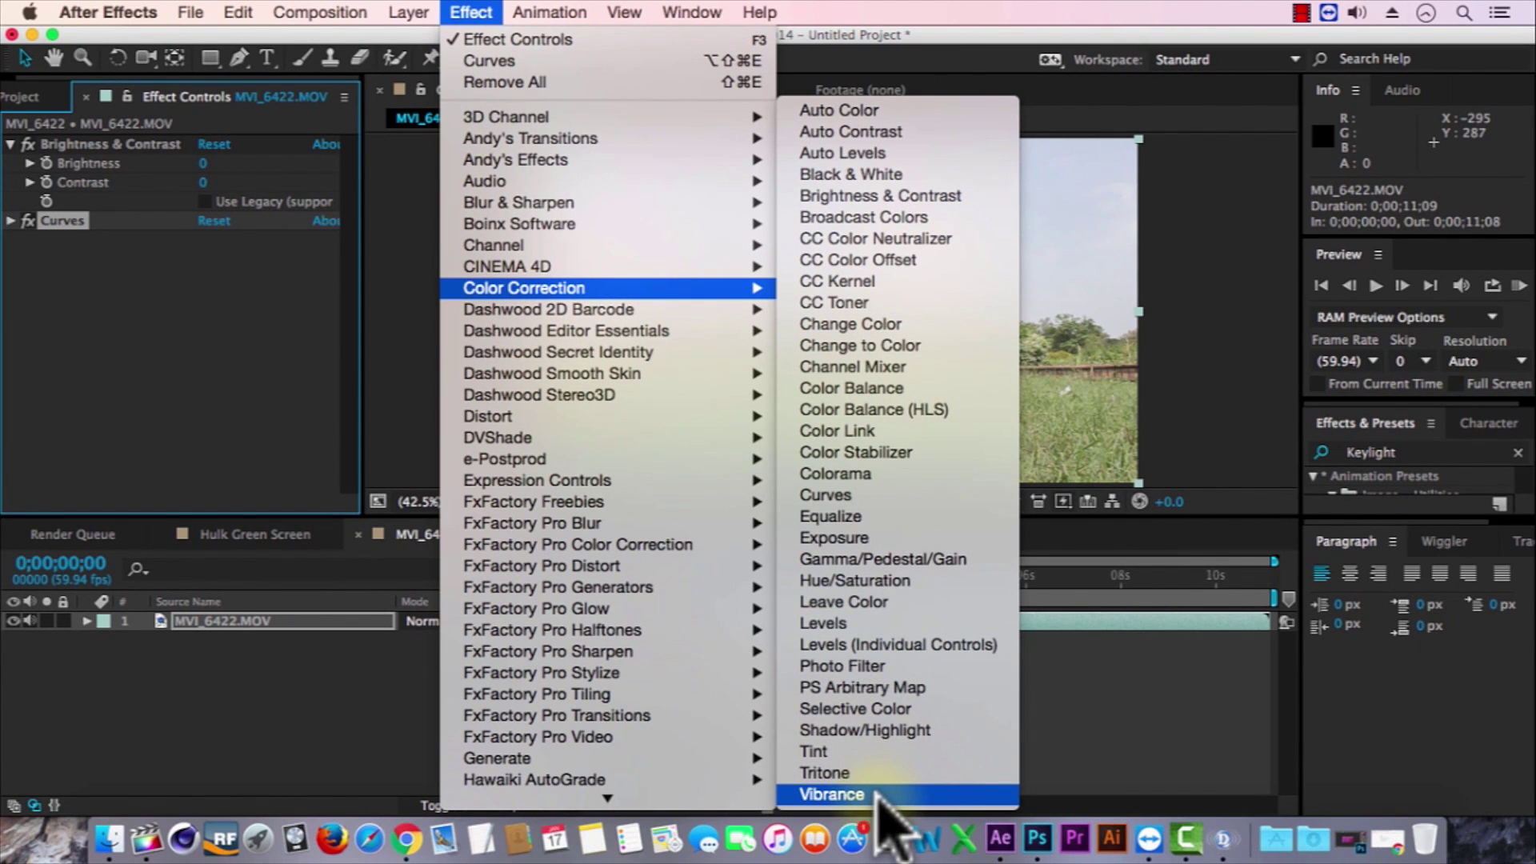
pyautogui.click(832, 794)
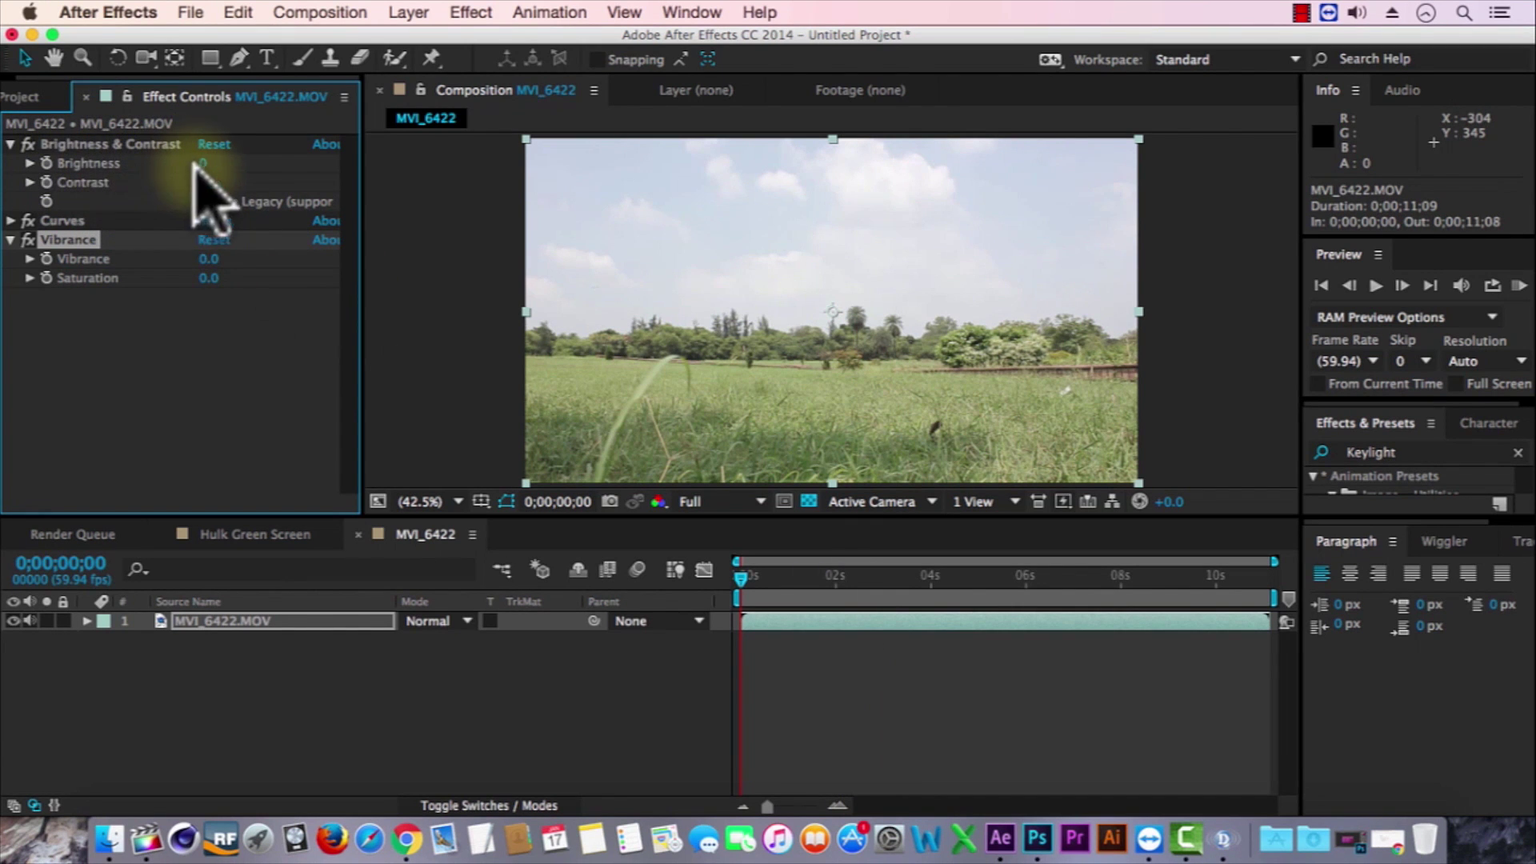
# Set the Brightness & Contrast effect's contrast to 39 and increase the saturation in the Vibrance effect.
pyautogui.click(215, 184)
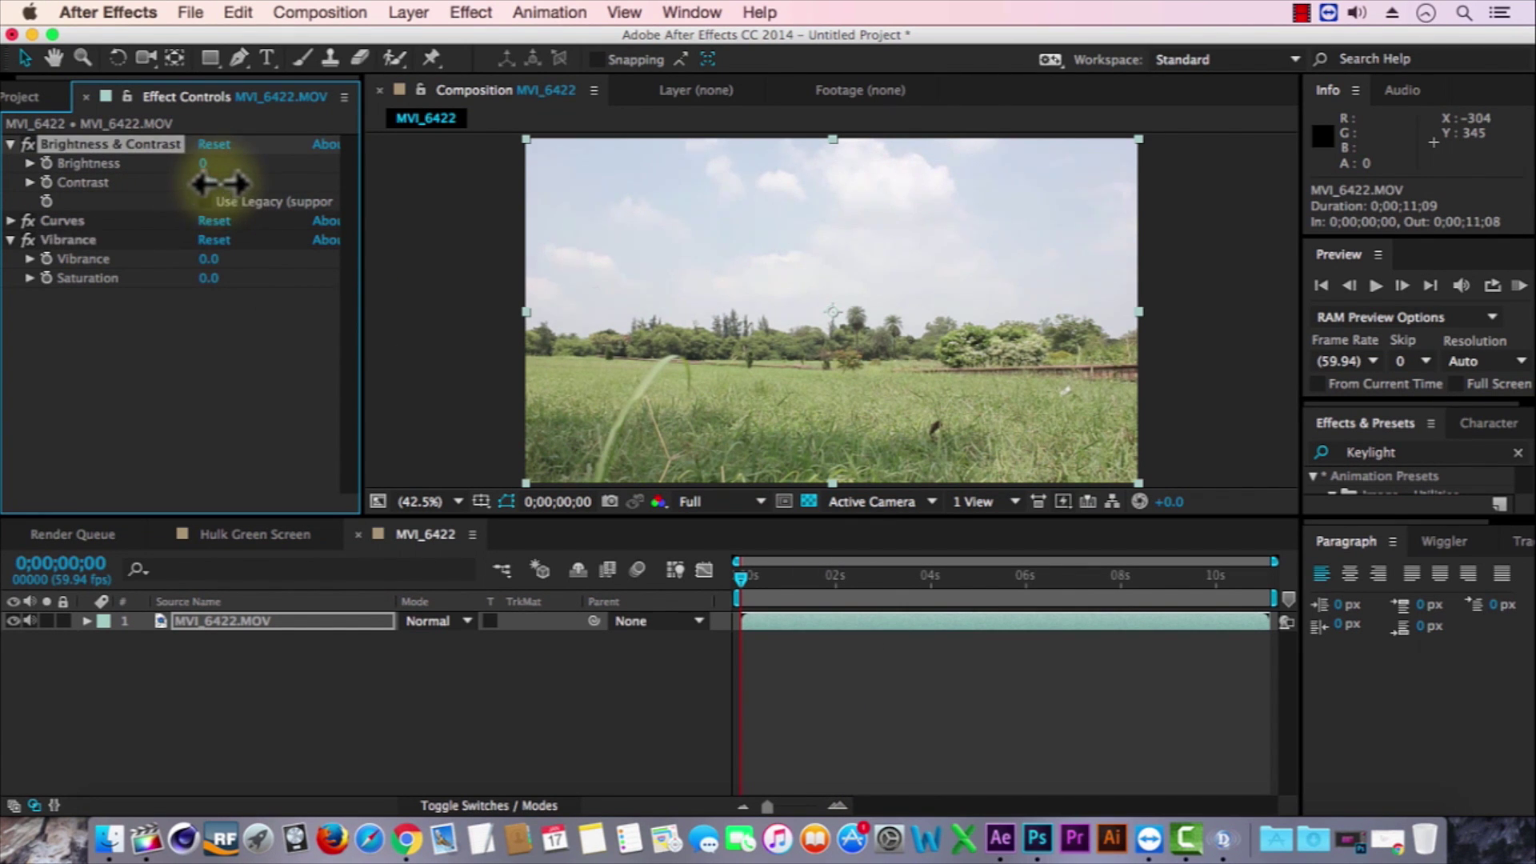
pyautogui.moveTo(220, 184); pyautogui.dragTo(248, 183)
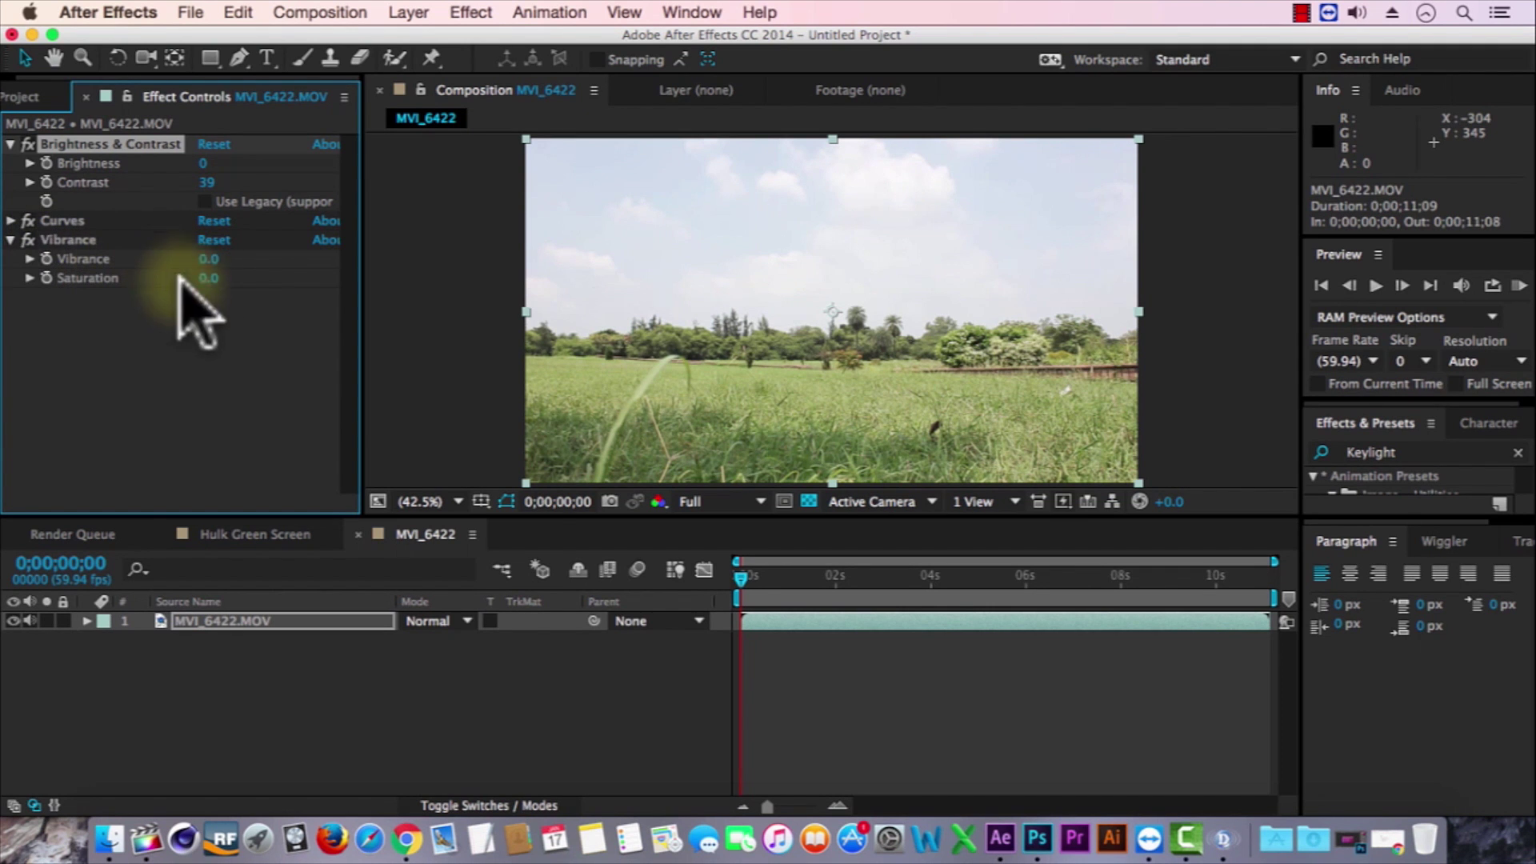
pyautogui.moveTo(210, 277)
pyautogui.mouseDown()
pyautogui.moveTo(264, 278)
pyautogui.moveTo(232, 279)
pyautogui.mouseUp()
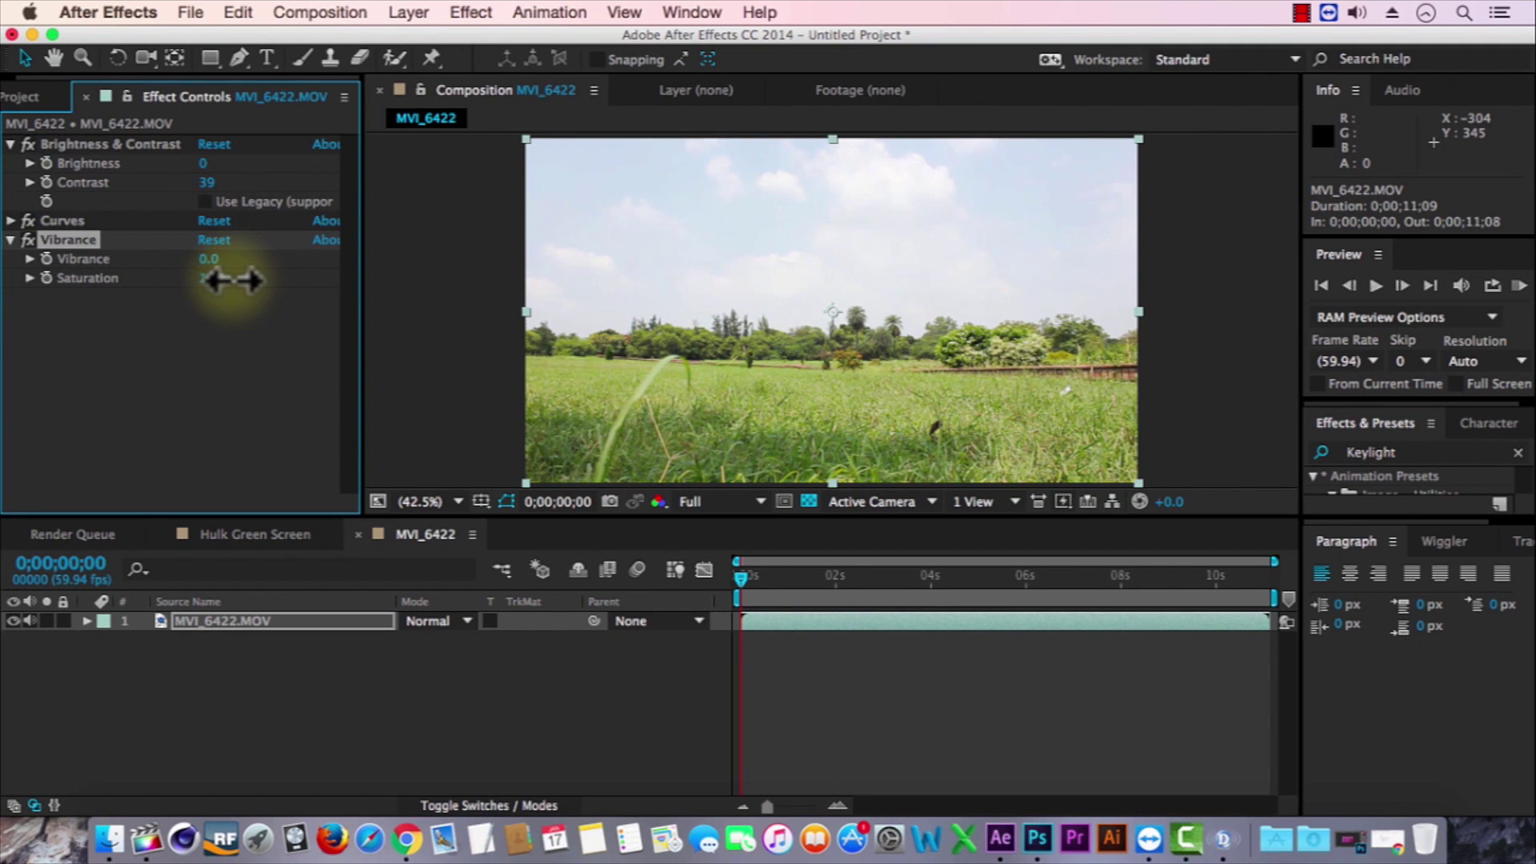
# Lower the shadows and raise the highlights on the RGB curve, and set Vibrance to 41 and Saturation to 26.
pyautogui.click(10, 220)
pyautogui.moveTo(112, 445); pyautogui.dragTo(127, 463)
pyautogui.moveTo(267, 320); pyautogui.dragTo(252, 299)
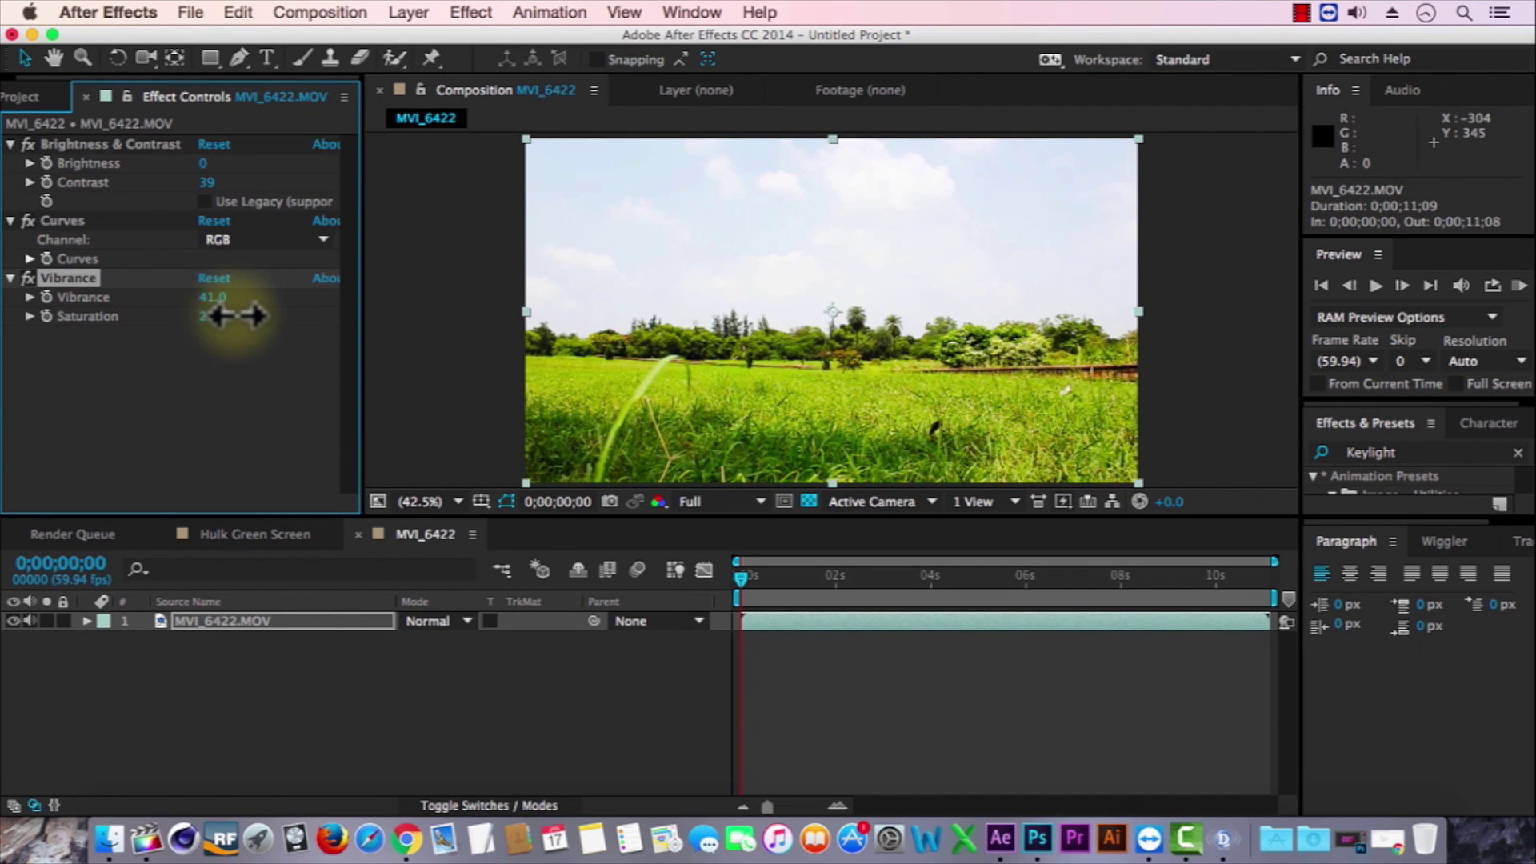
pyautogui.moveTo(237, 315); pyautogui.dragTo(232, 315)
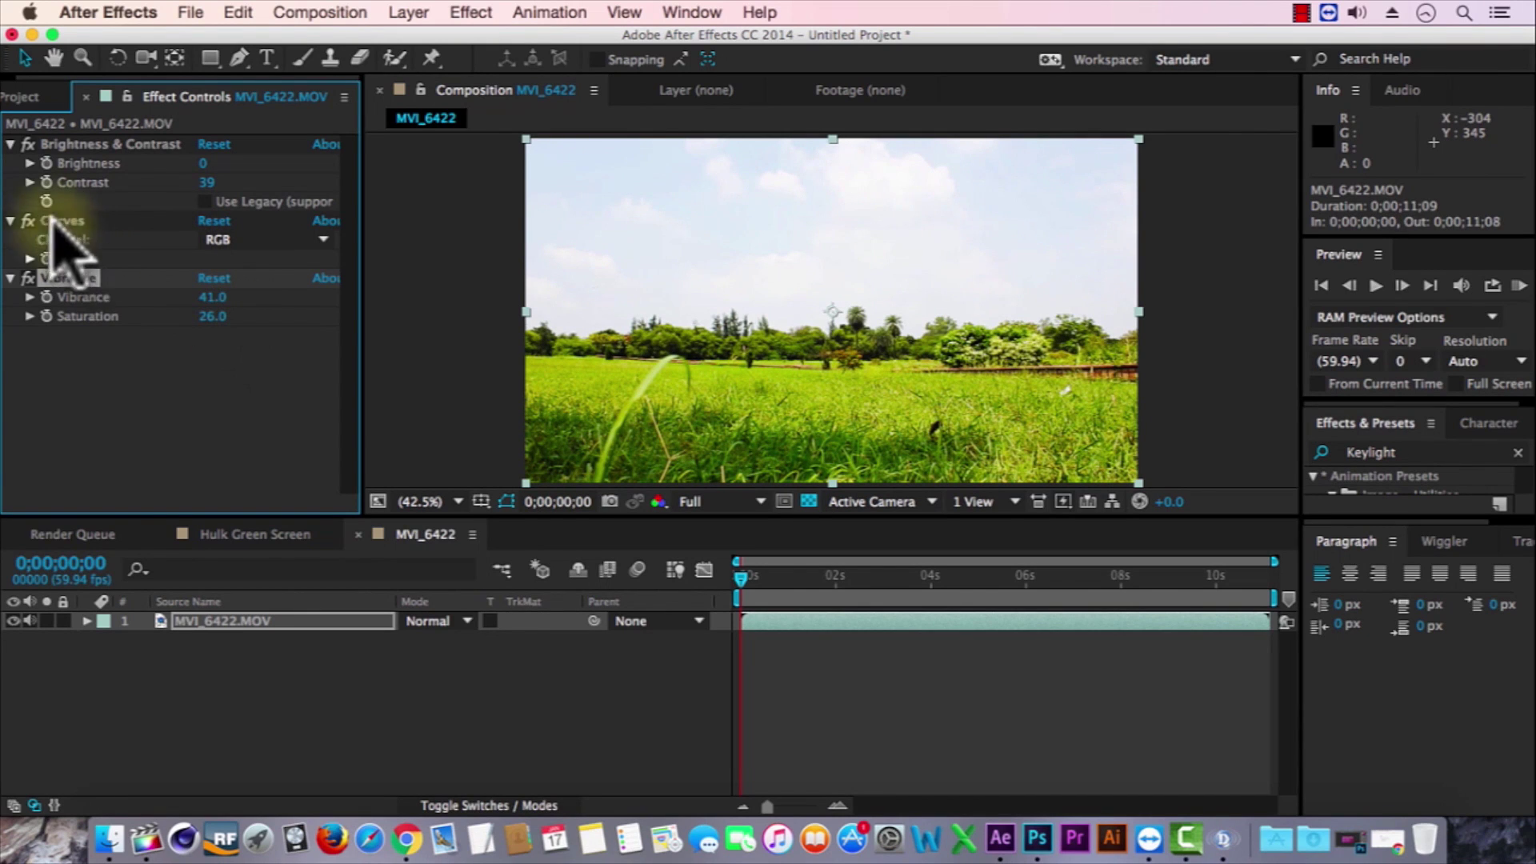
# Show the layer switches and turn the MVI_6422.MOV layer's effects off and back on to compare the grade.
pyautogui.click(484, 804)
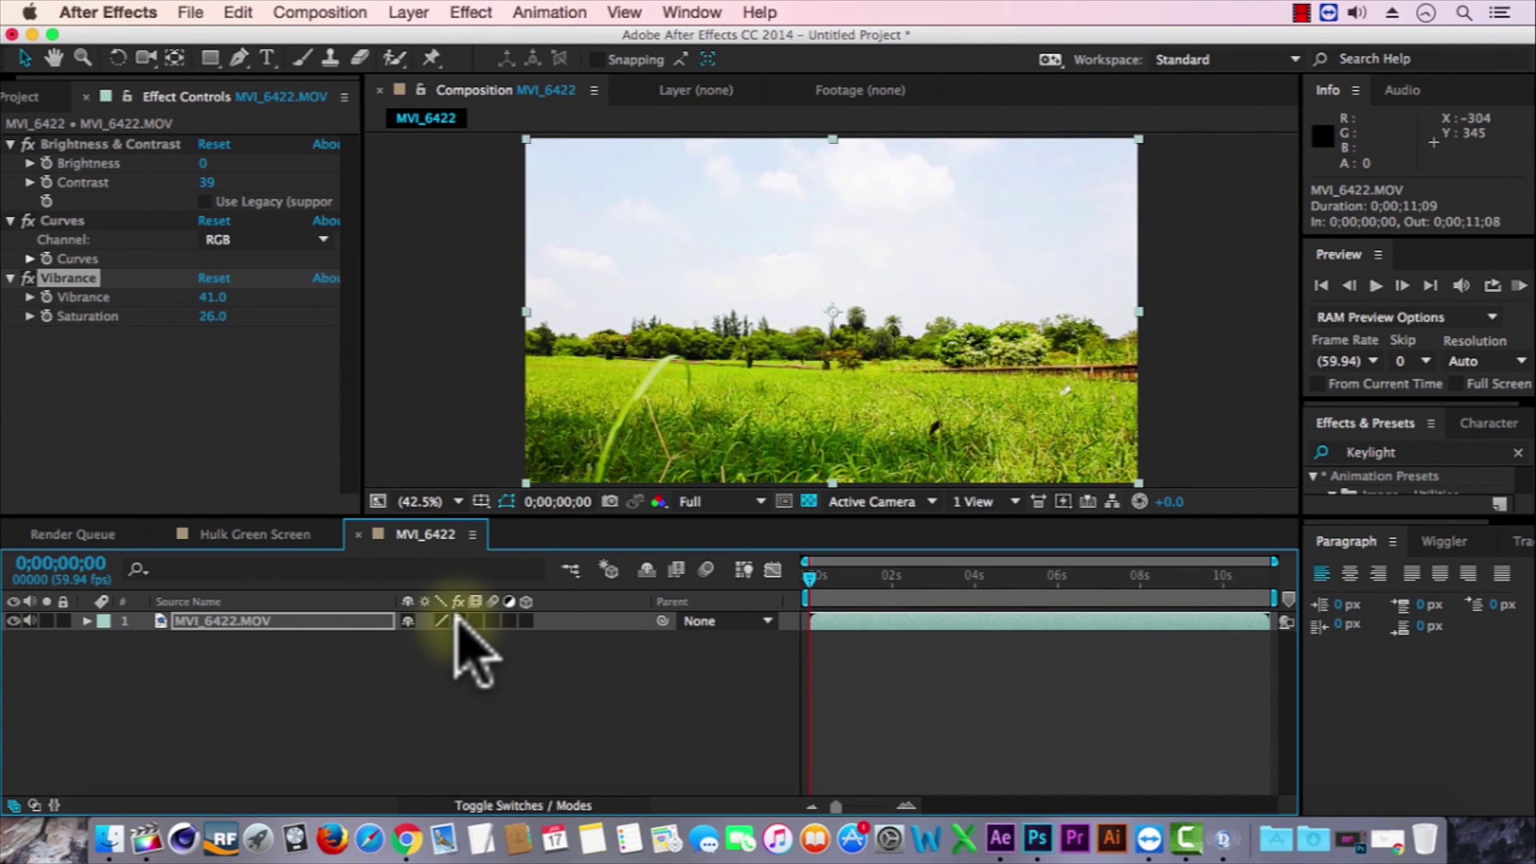
pyautogui.click(458, 620)
pyautogui.click(458, 621)
pyautogui.click(470, 12)
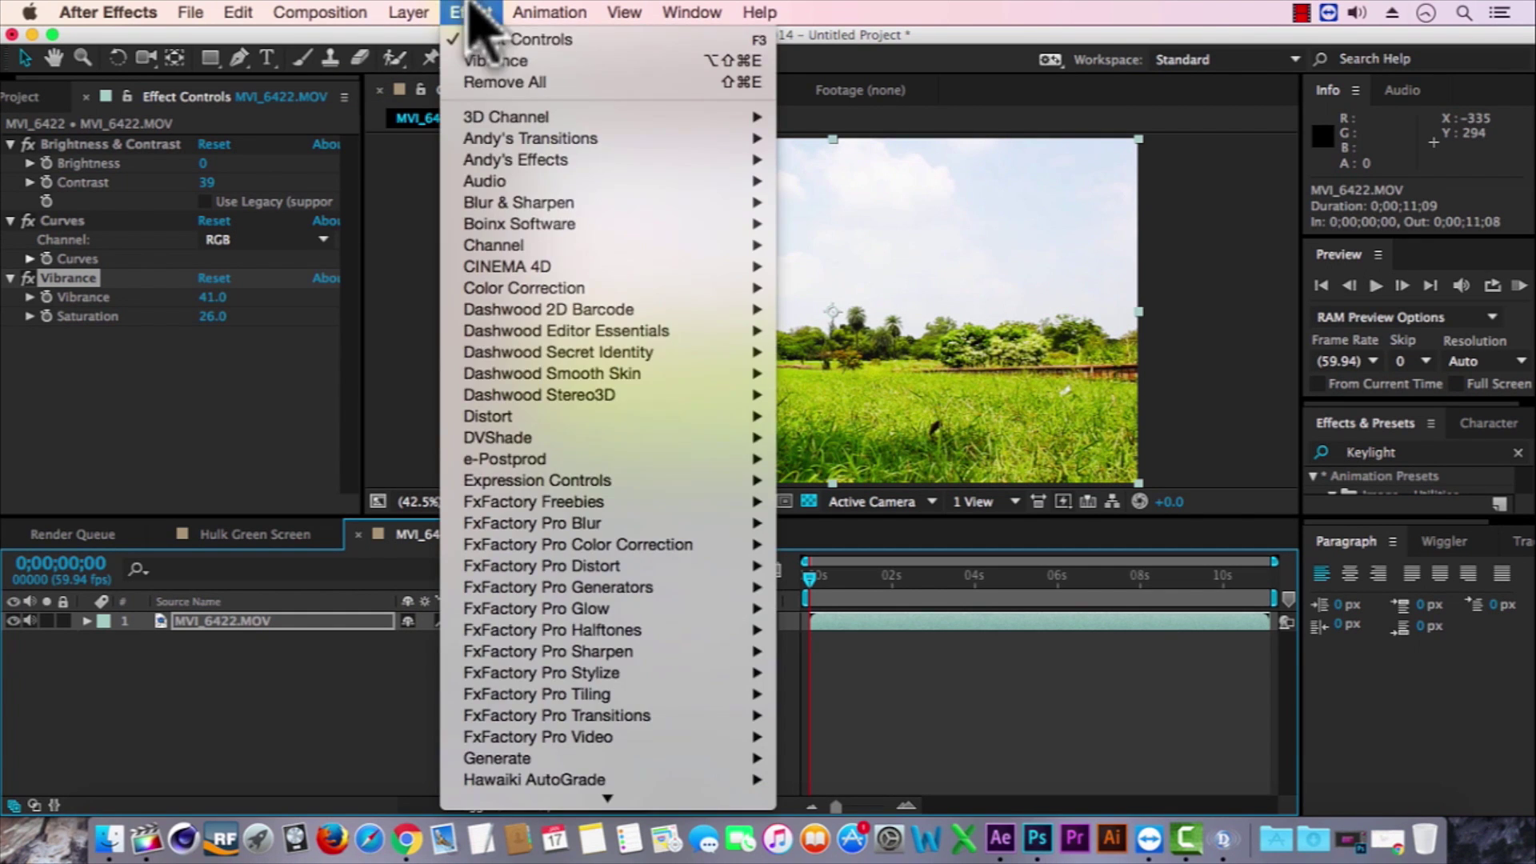
pyautogui.scroll(-6, 577, 607)
pyautogui.scroll(-10, 578, 599)
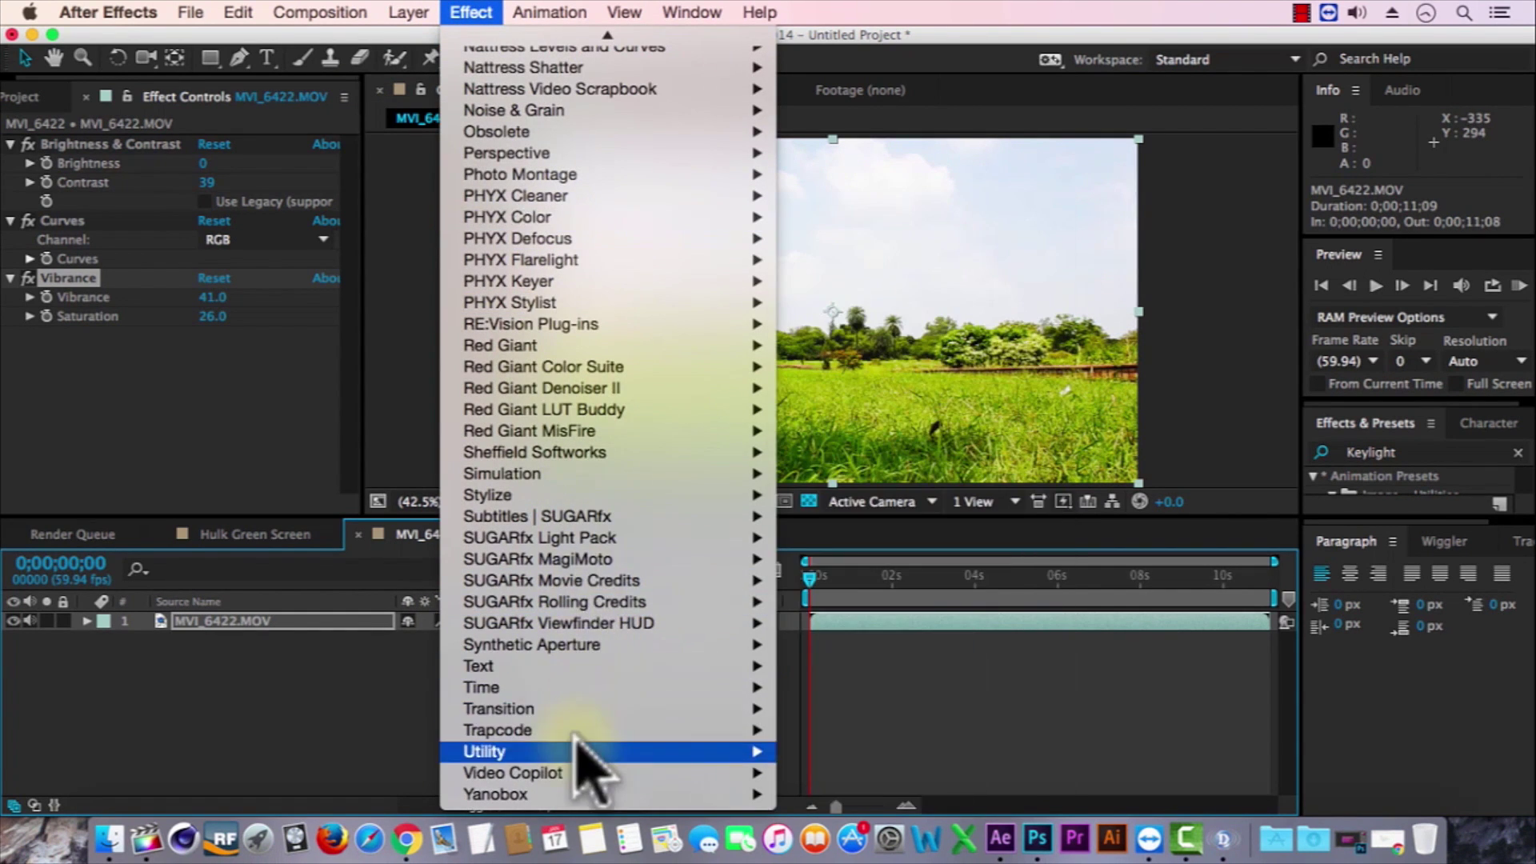
pyautogui.moveTo(578, 728)
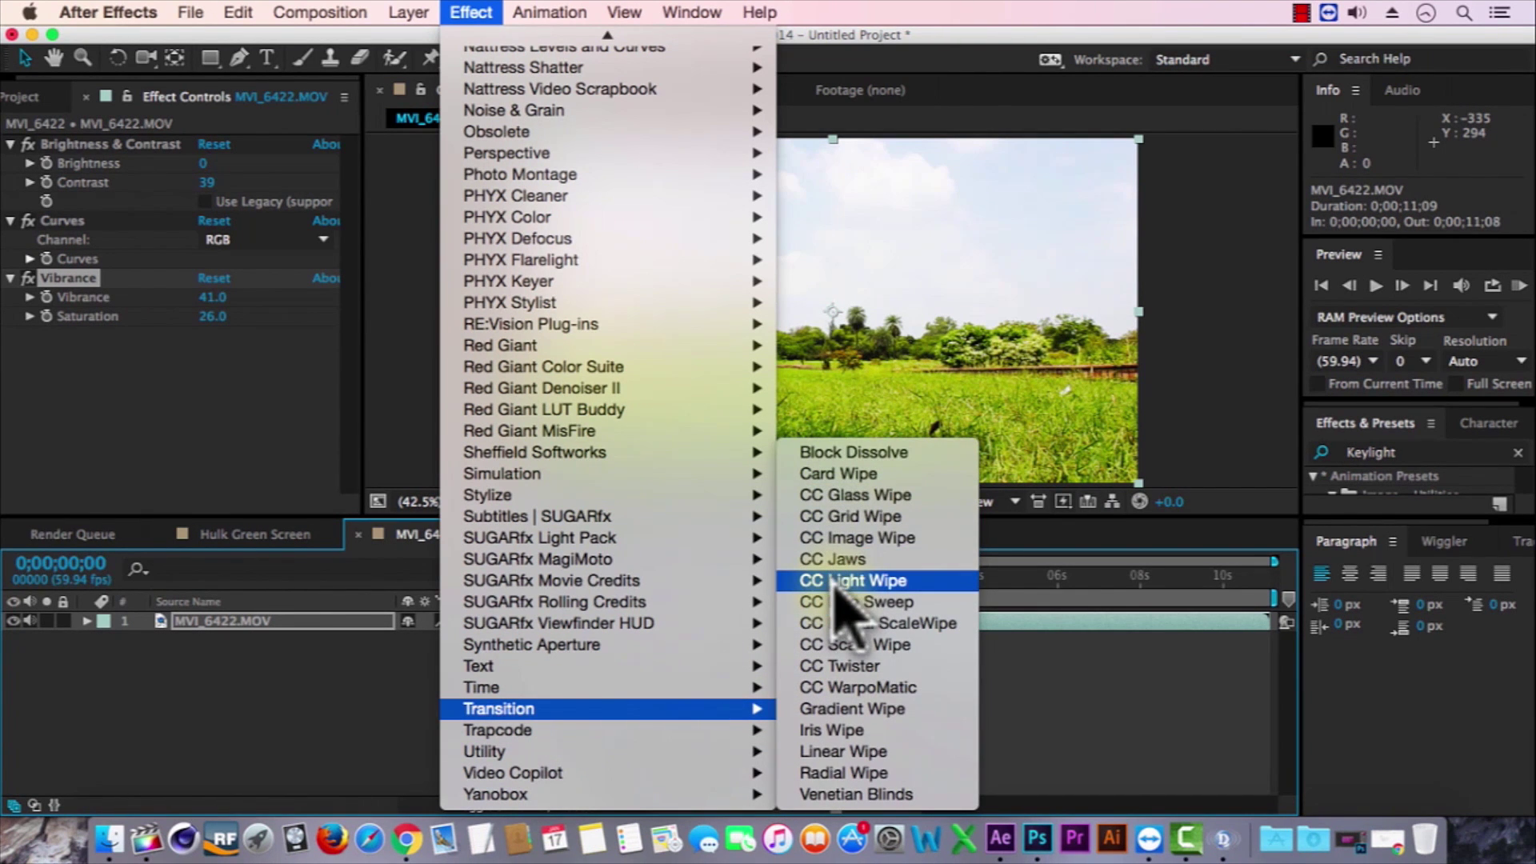
pyautogui.scroll(15, 512, 344)
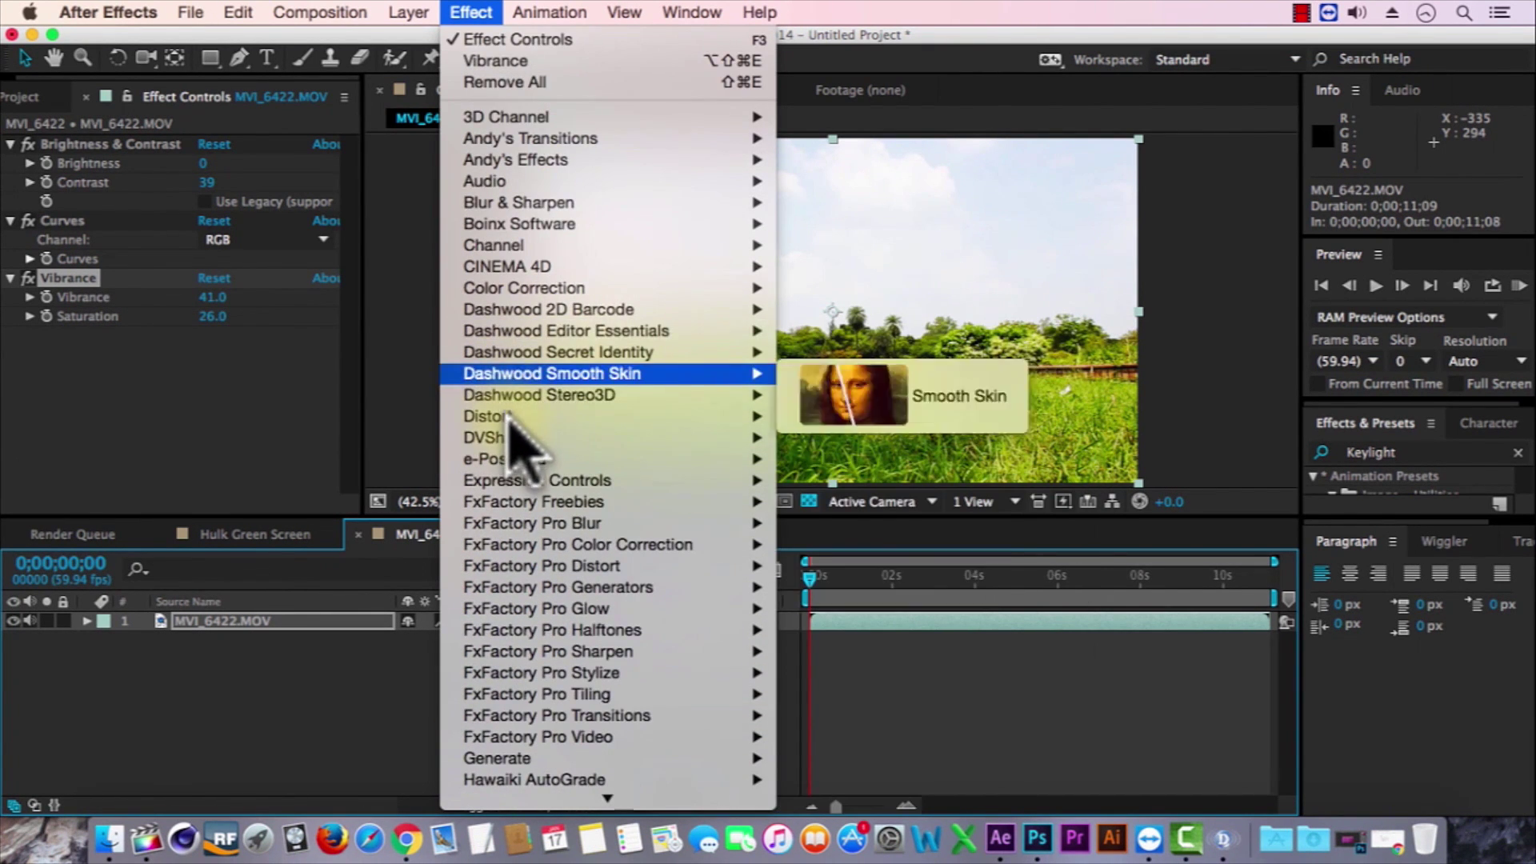
pyautogui.moveTo(552, 417)
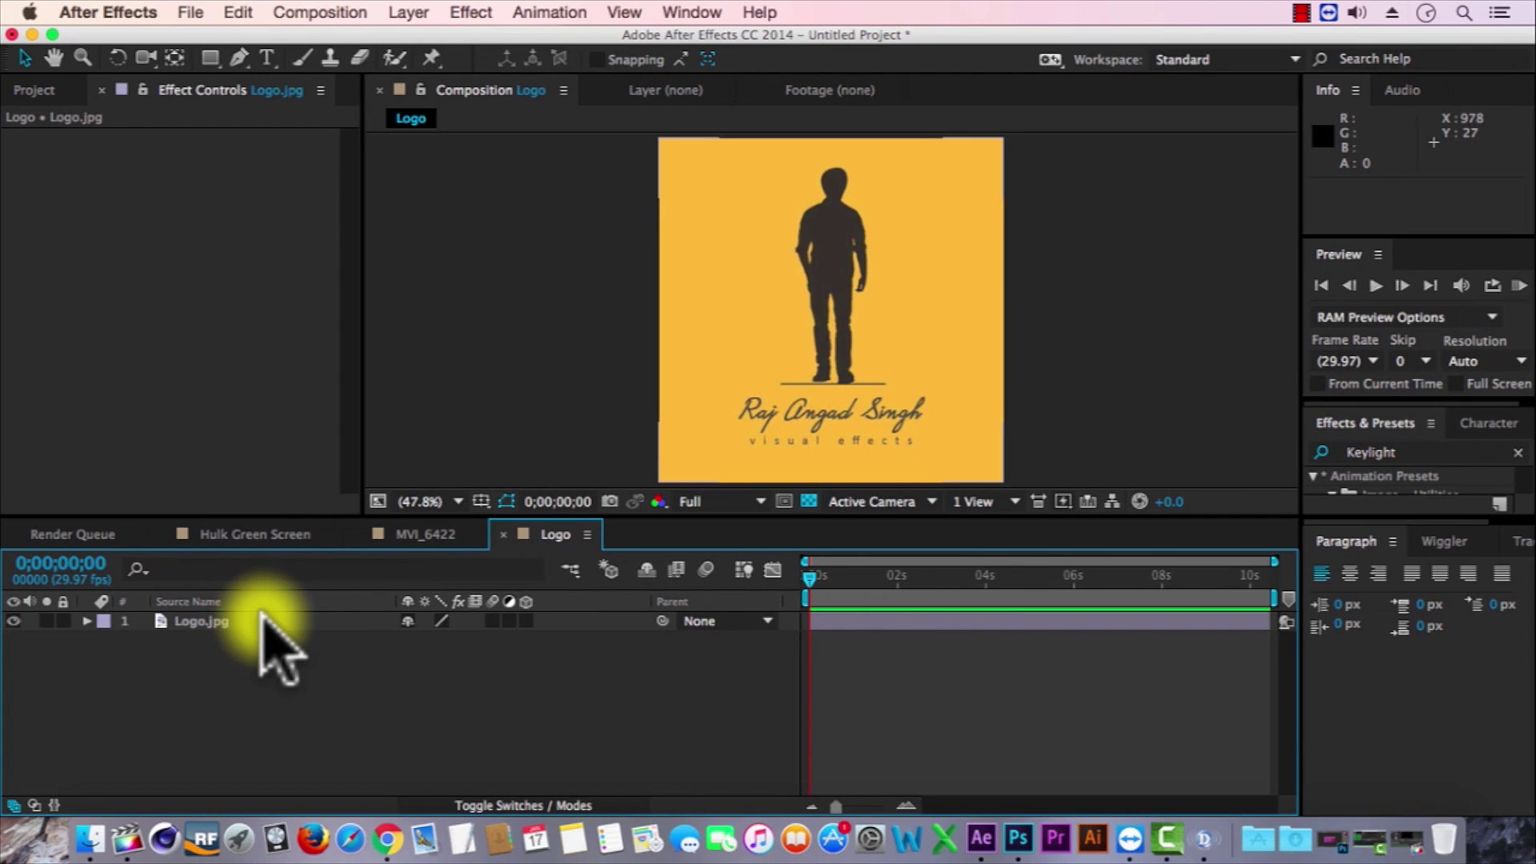
# Clear the Keylight search from the effects browser and enlarge the effects list so more entries fit.
pyautogui.click(1405, 452)
pyautogui.click(1323, 452)
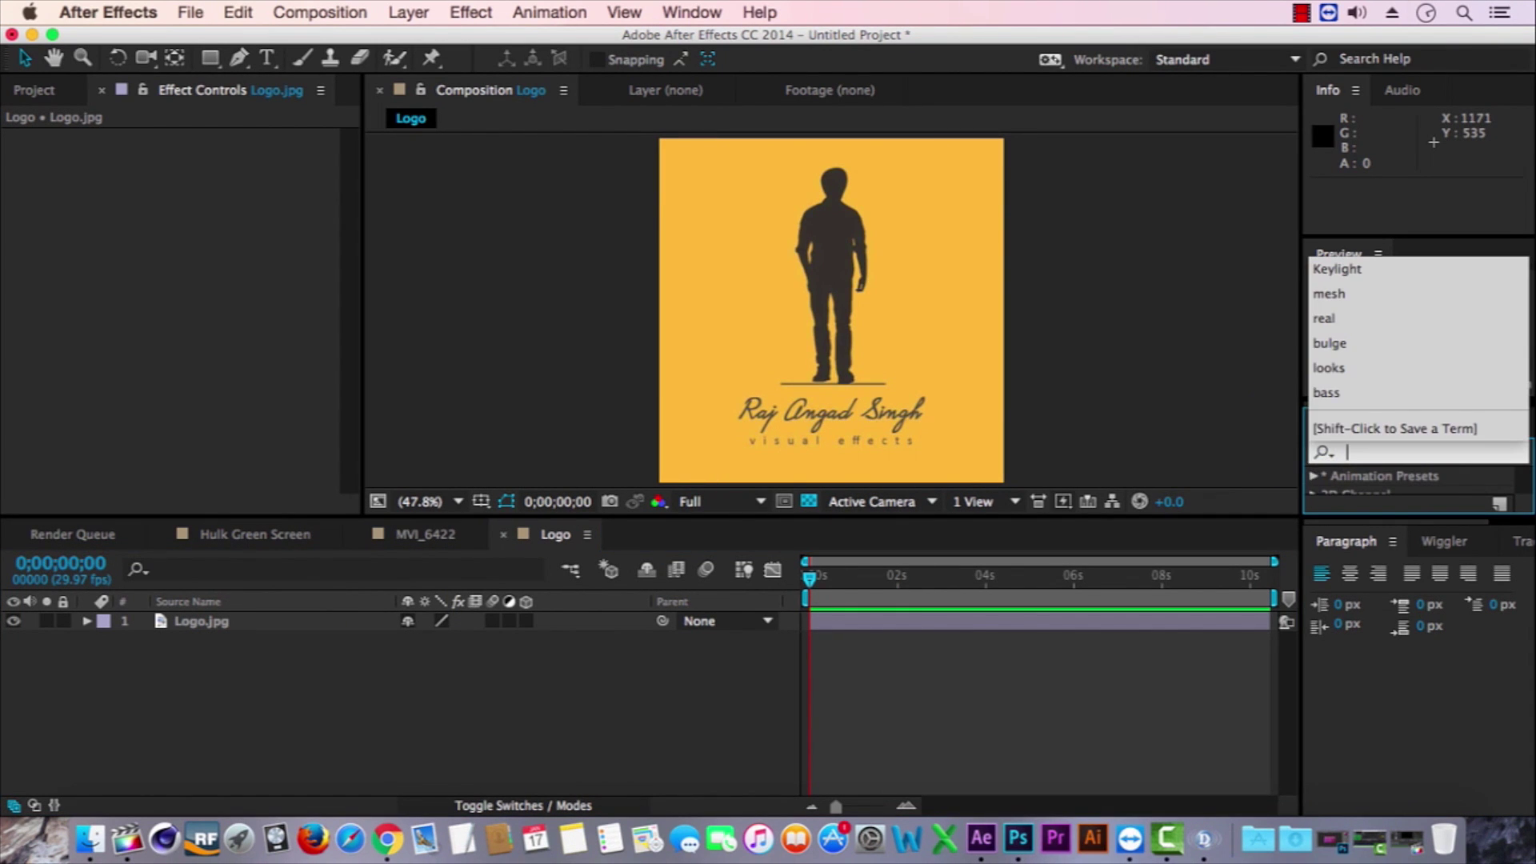
pyautogui.click(1398, 688)
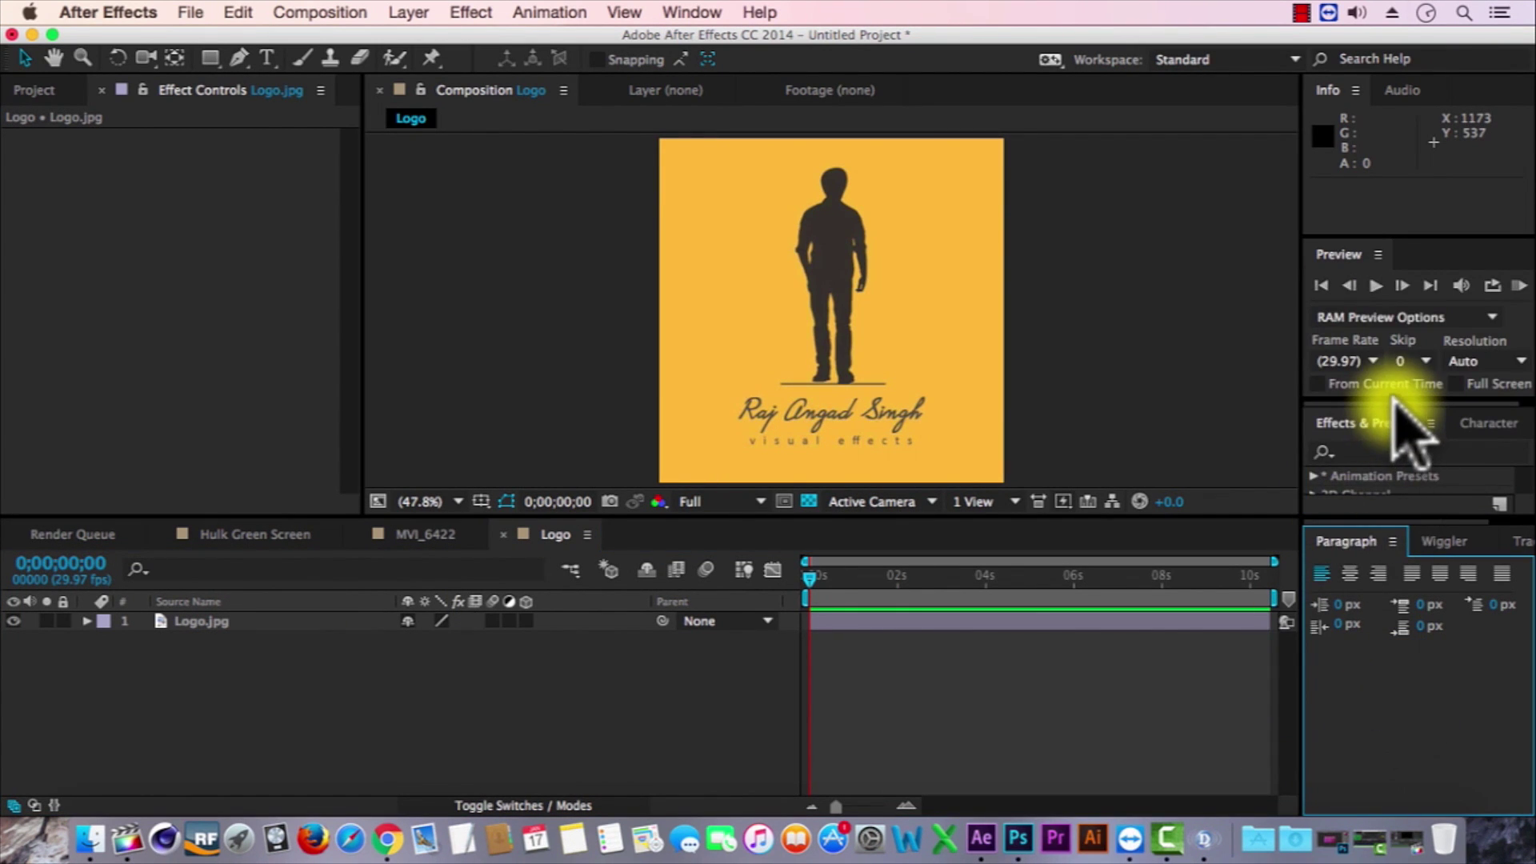
pyautogui.moveTo(1405, 394); pyautogui.dragTo(1418, 248)
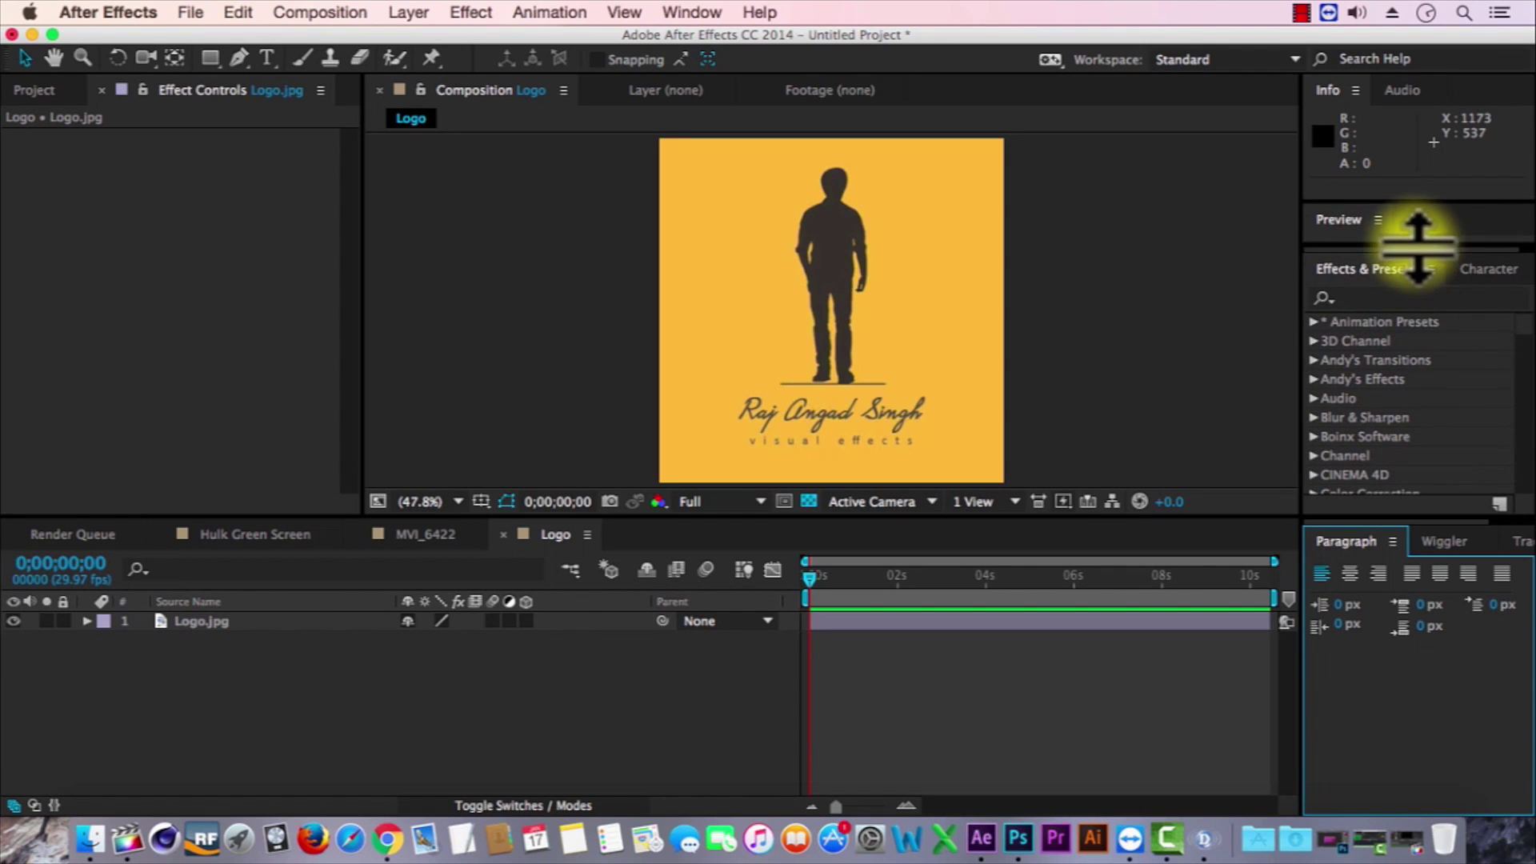
pyautogui.click(1369, 295)
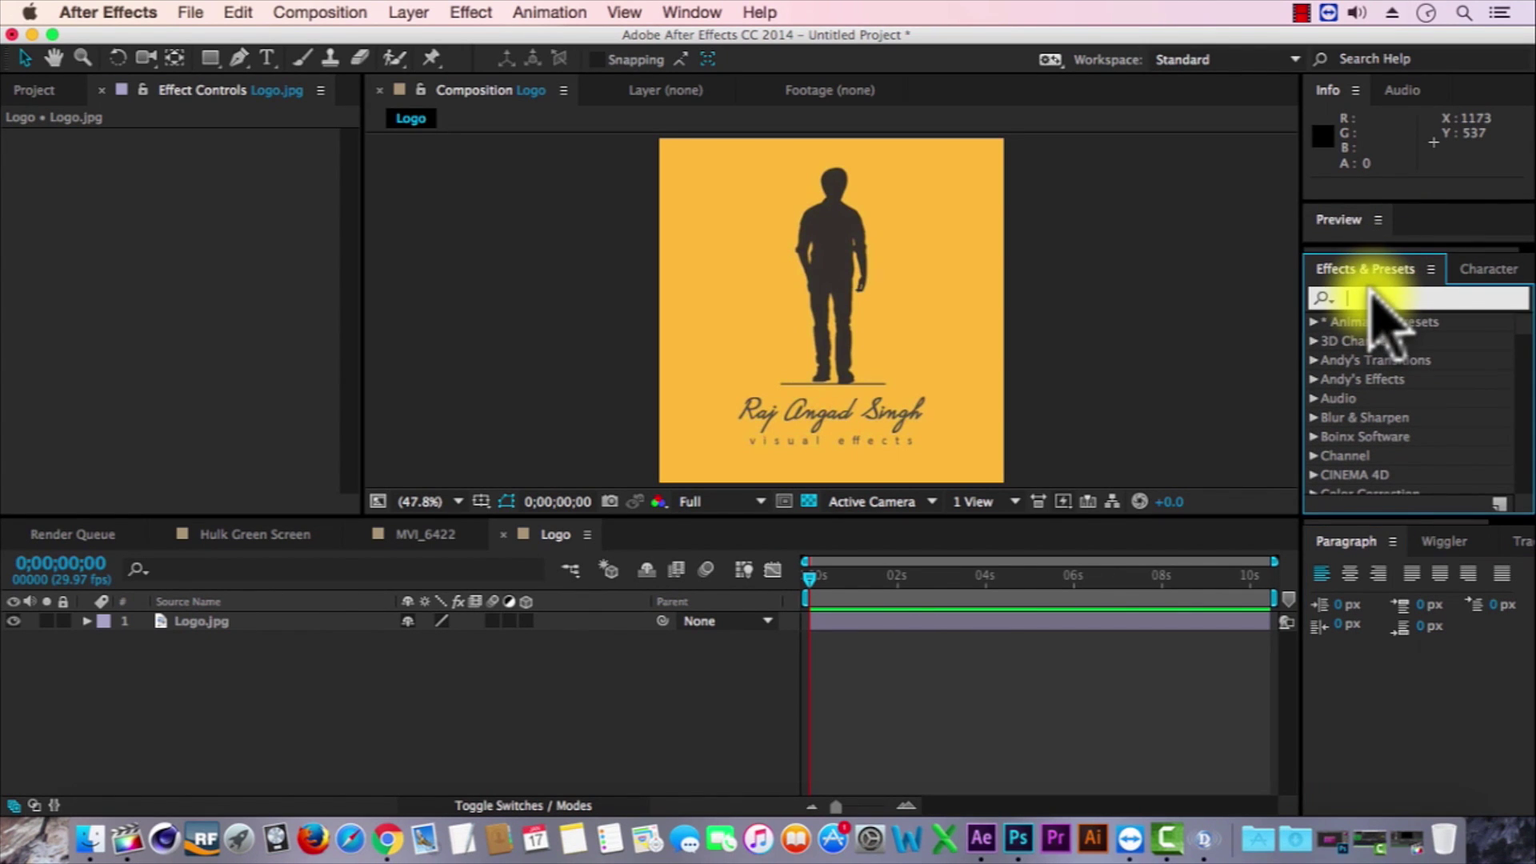
# Search the effects for Mirror, apply it to the Logo.jpg layer and change its Reflection Angle.
pyautogui.write('Mirro')
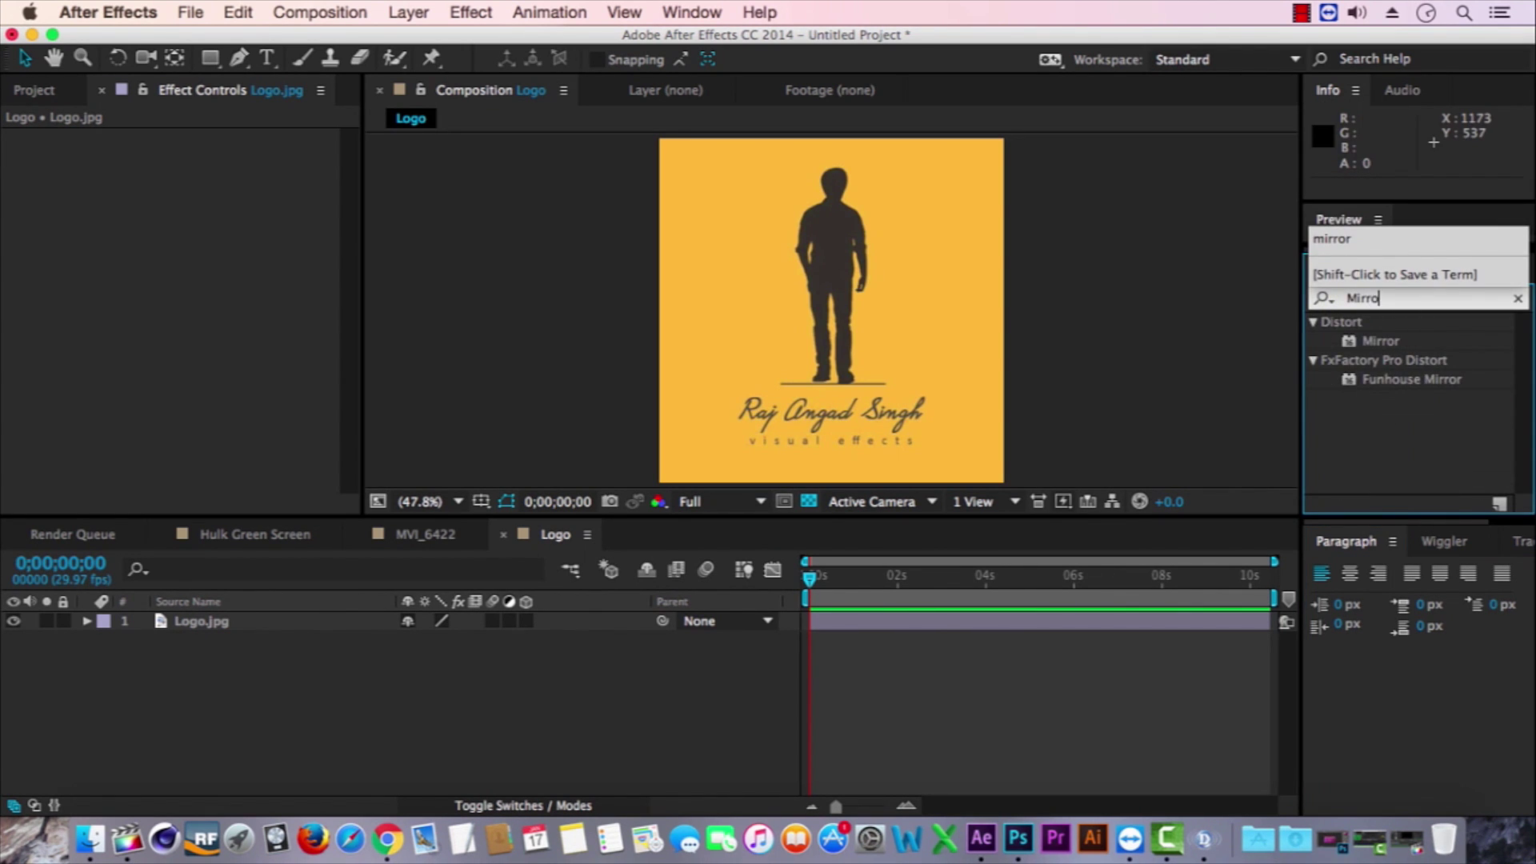
pyautogui.write('r')
pyautogui.moveTo(1379, 340); pyautogui.dragTo(874, 616)
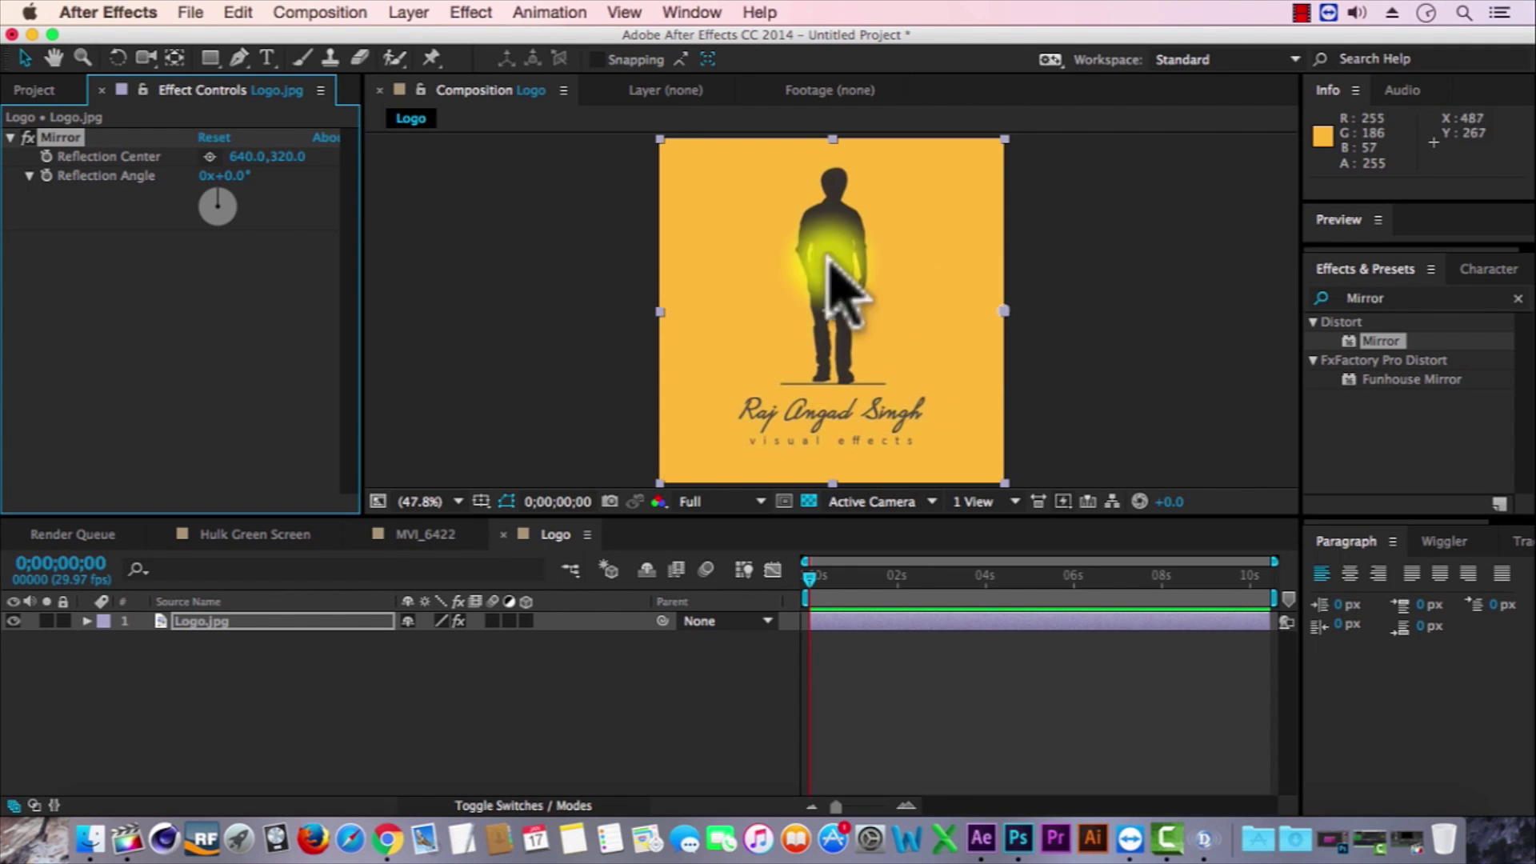
pyautogui.moveTo(240, 175); pyautogui.dragTo(421, 193)
pyautogui.click(448, 720)
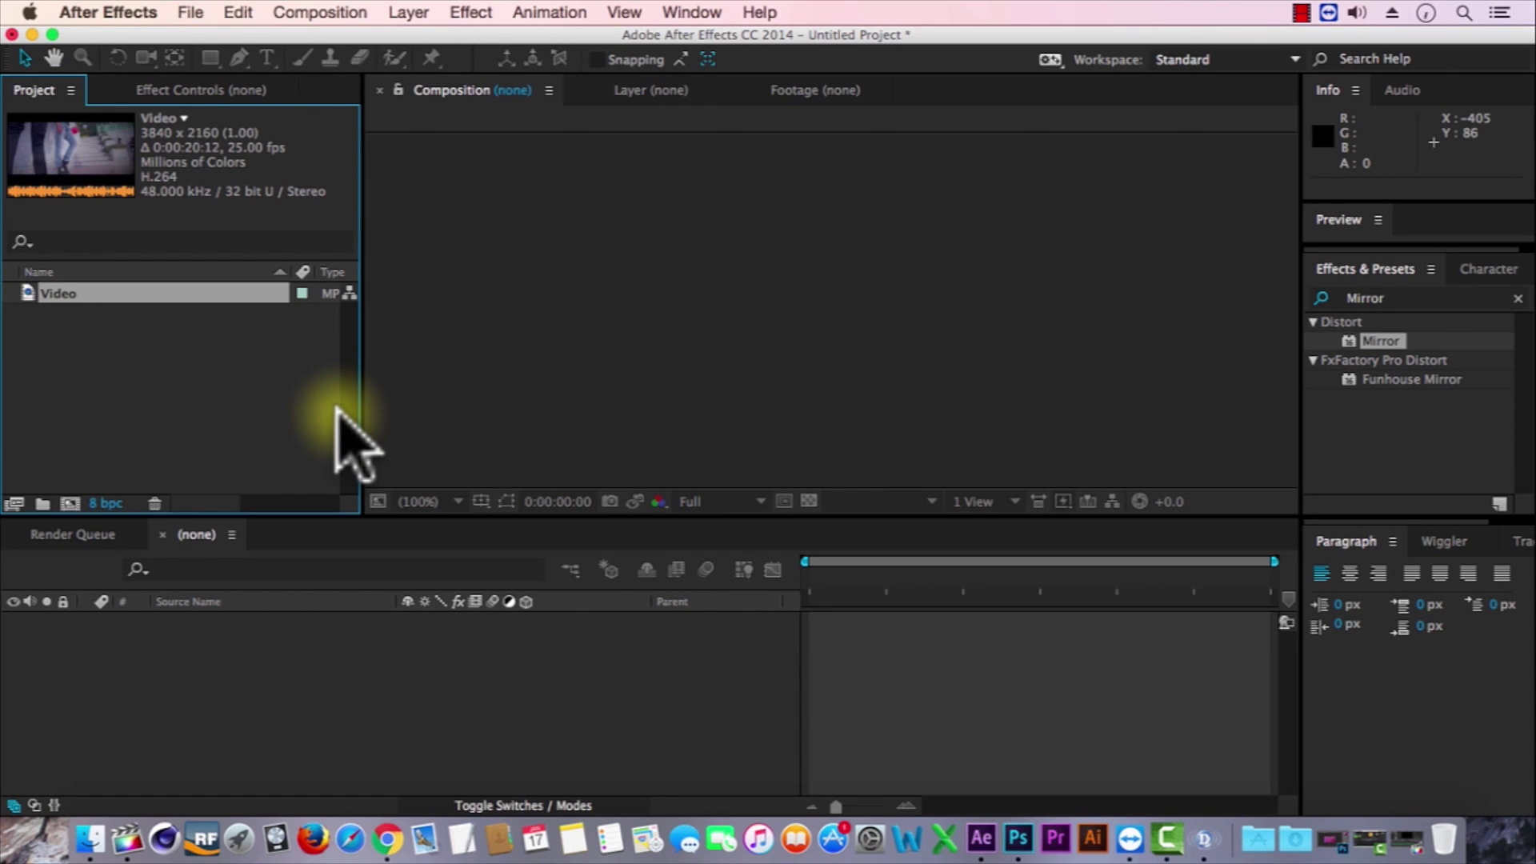
# Create a new composition from the Video clip and expand its layer's Transform properties.
pyautogui.moveTo(41, 293); pyautogui.dragTo(69, 498)
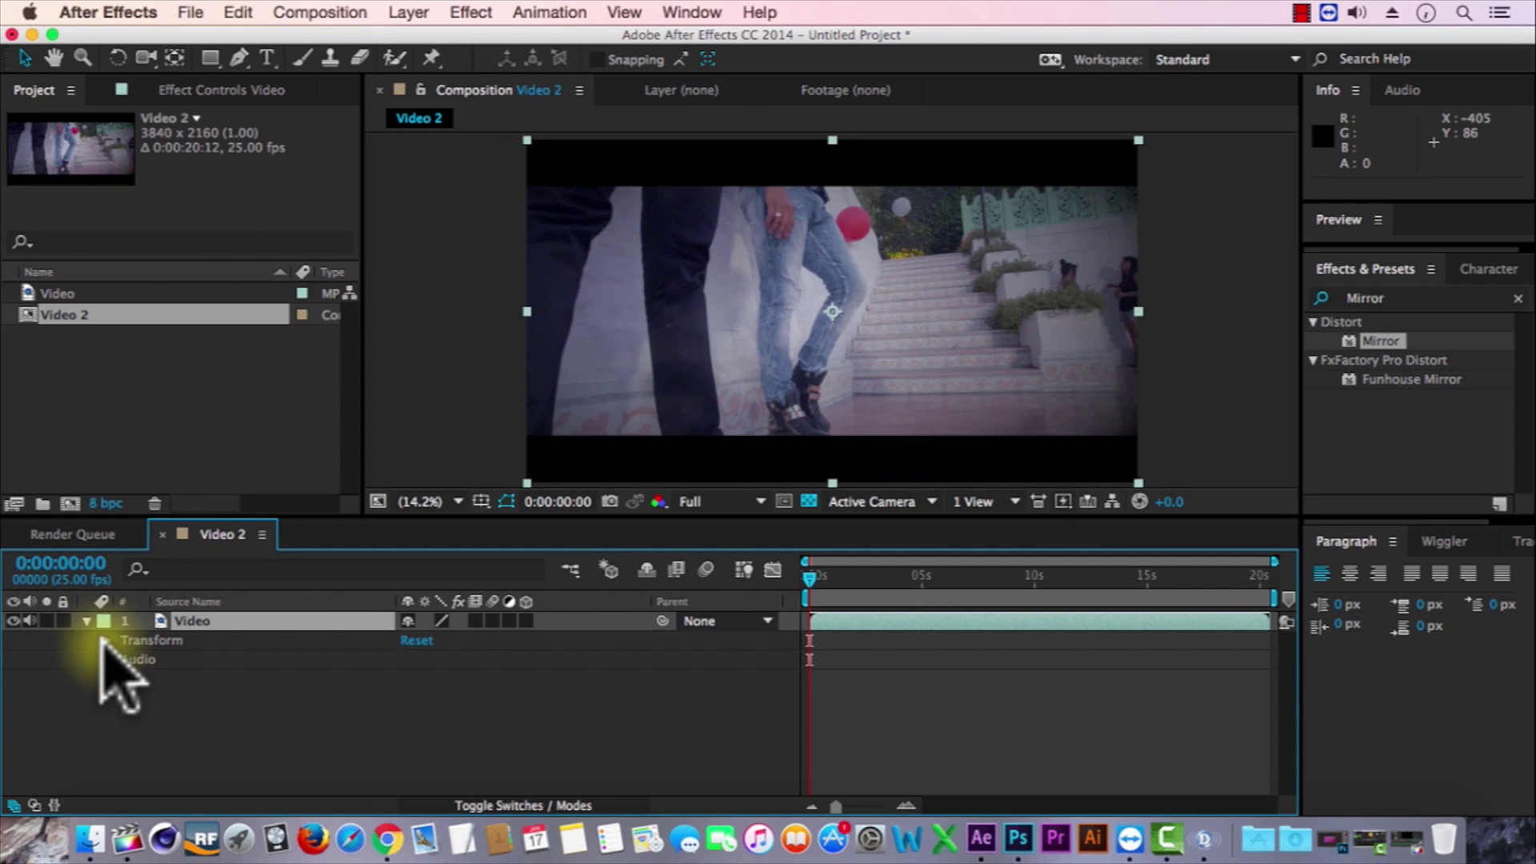
pyautogui.click(104, 640)
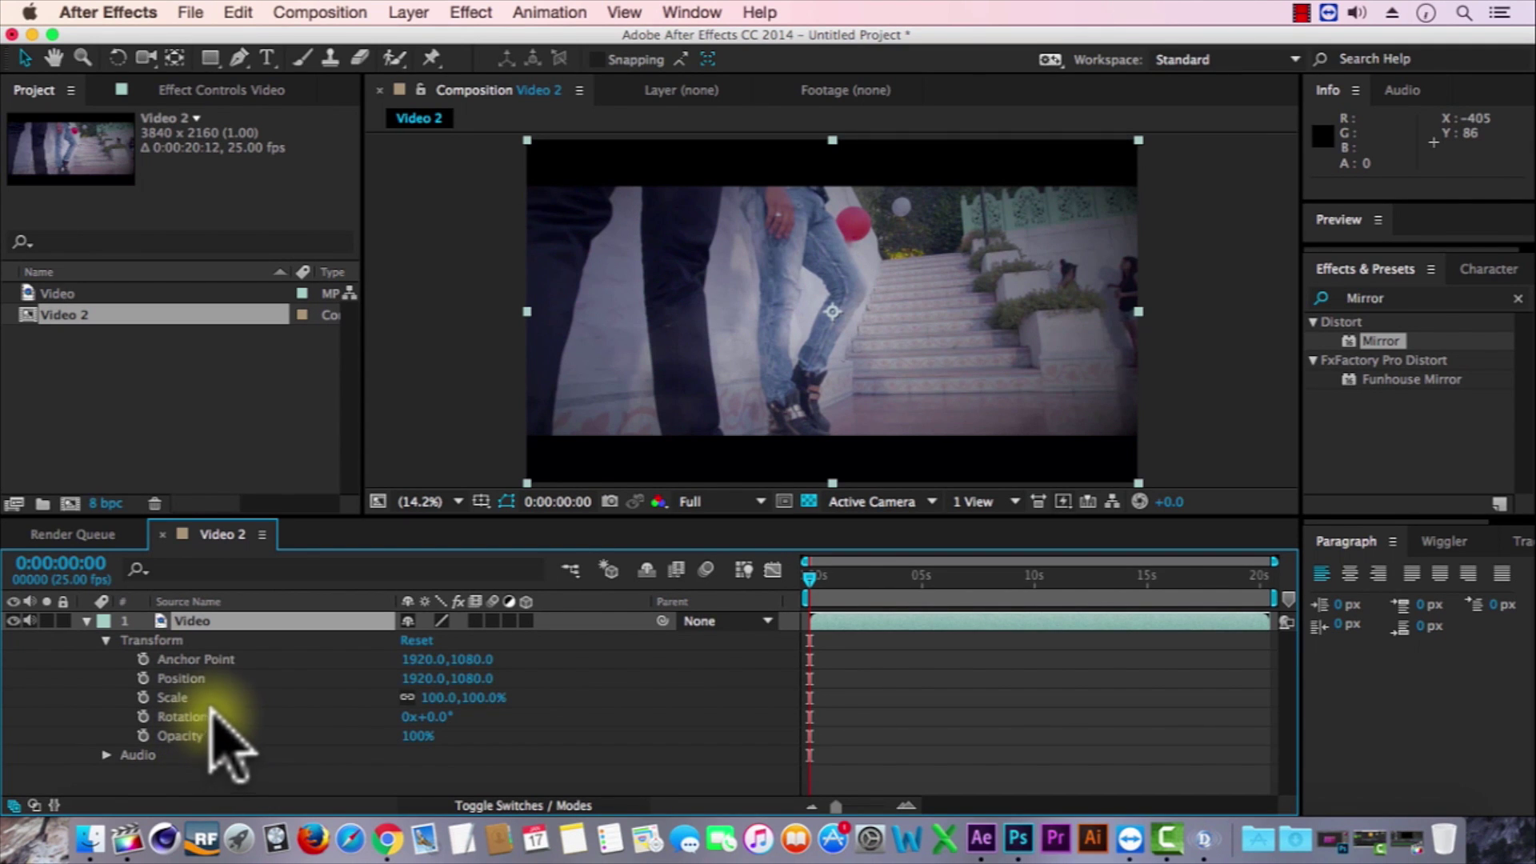
pyautogui.click(179, 658)
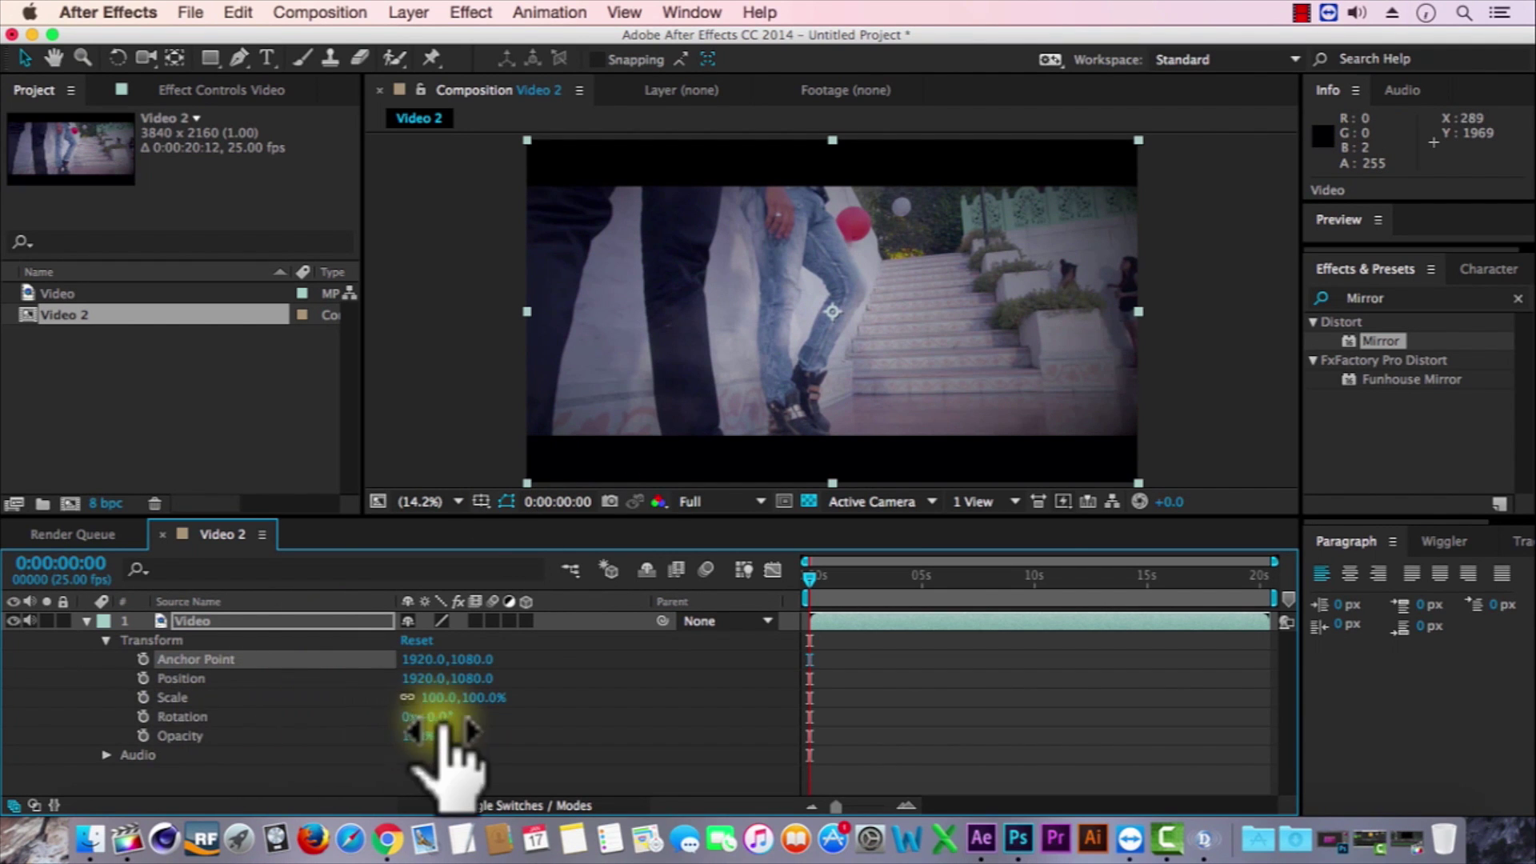
# Try a 23° rotation of the Video layer with its anchor point moved to 1920, 2089, and reset the transform.
pyautogui.moveTo(428, 716)
pyautogui.mouseDown()
pyautogui.moveTo(507, 715)
pyautogui.moveTo(350, 714)
pyautogui.moveTo(446, 724)
pyautogui.mouseUp()
pyautogui.press('super+z')
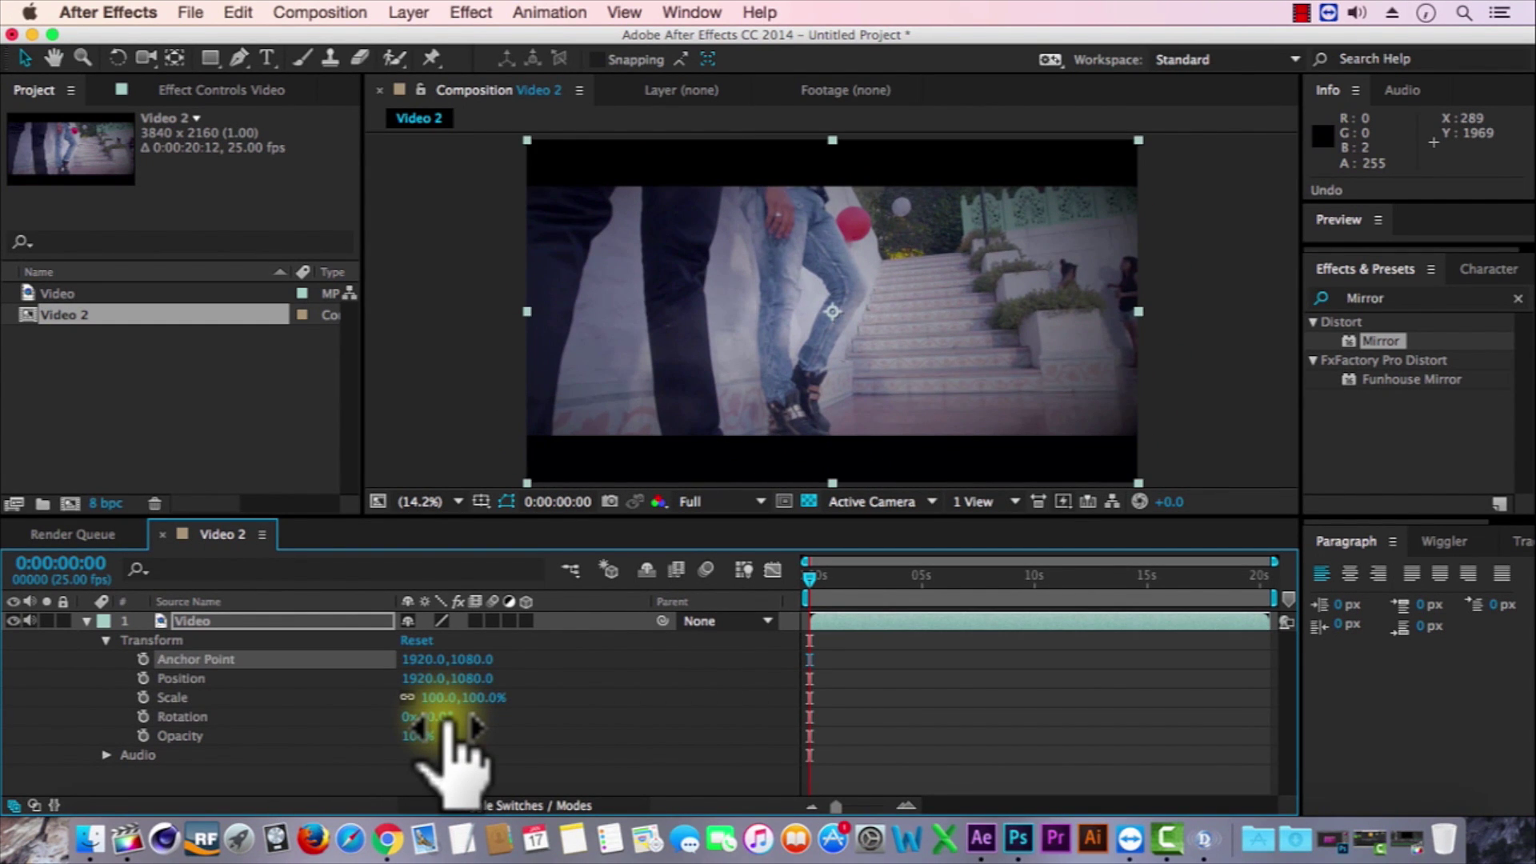
pyautogui.moveTo(504, 662); pyautogui.dragTo(1532, 599)
pyautogui.moveTo(438, 719); pyautogui.dragTo(436, 686)
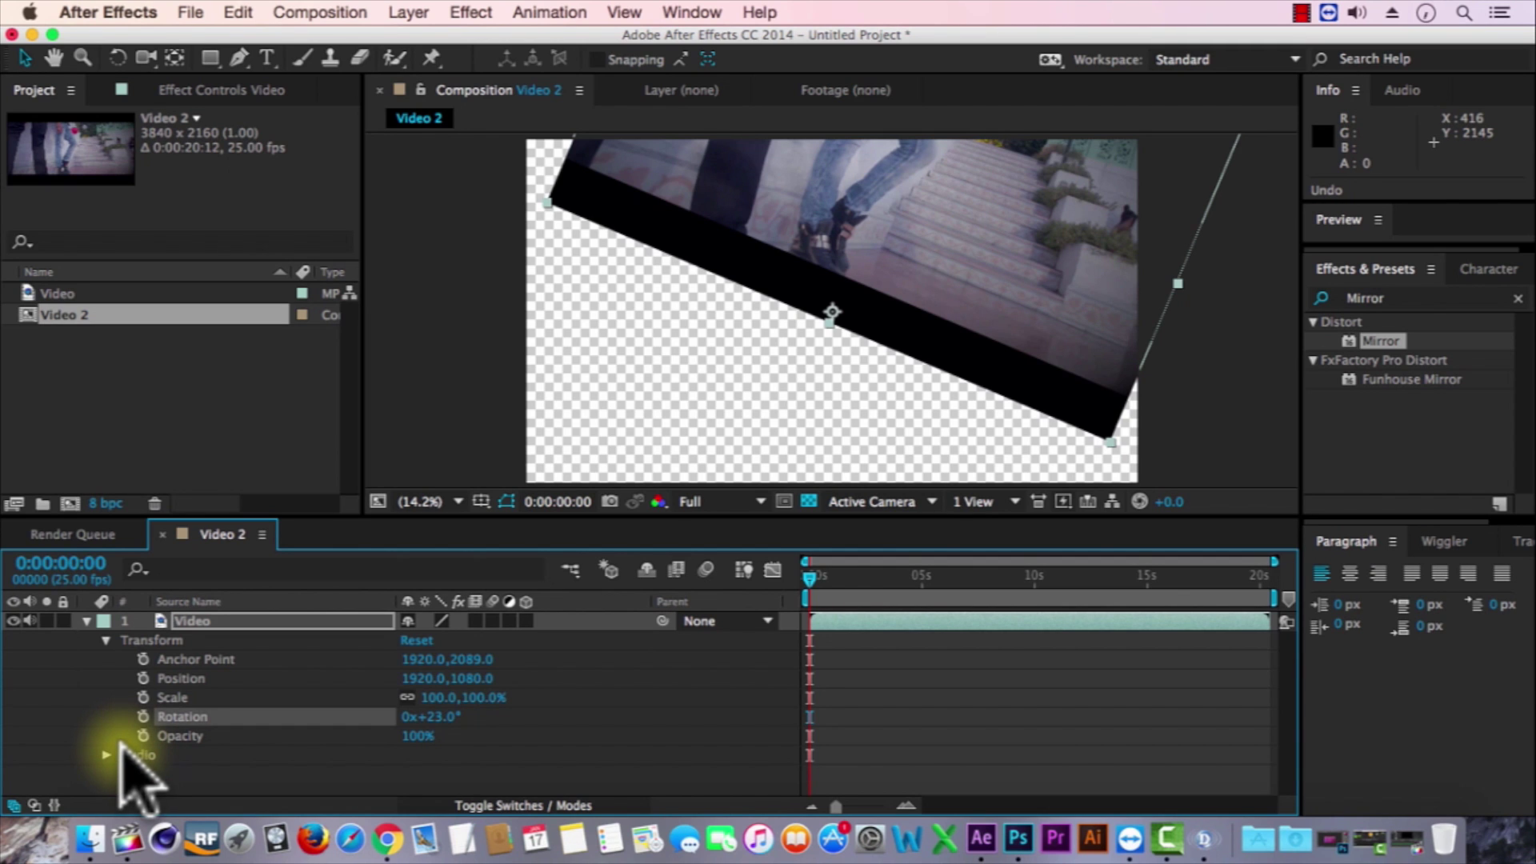
pyautogui.click(415, 641)
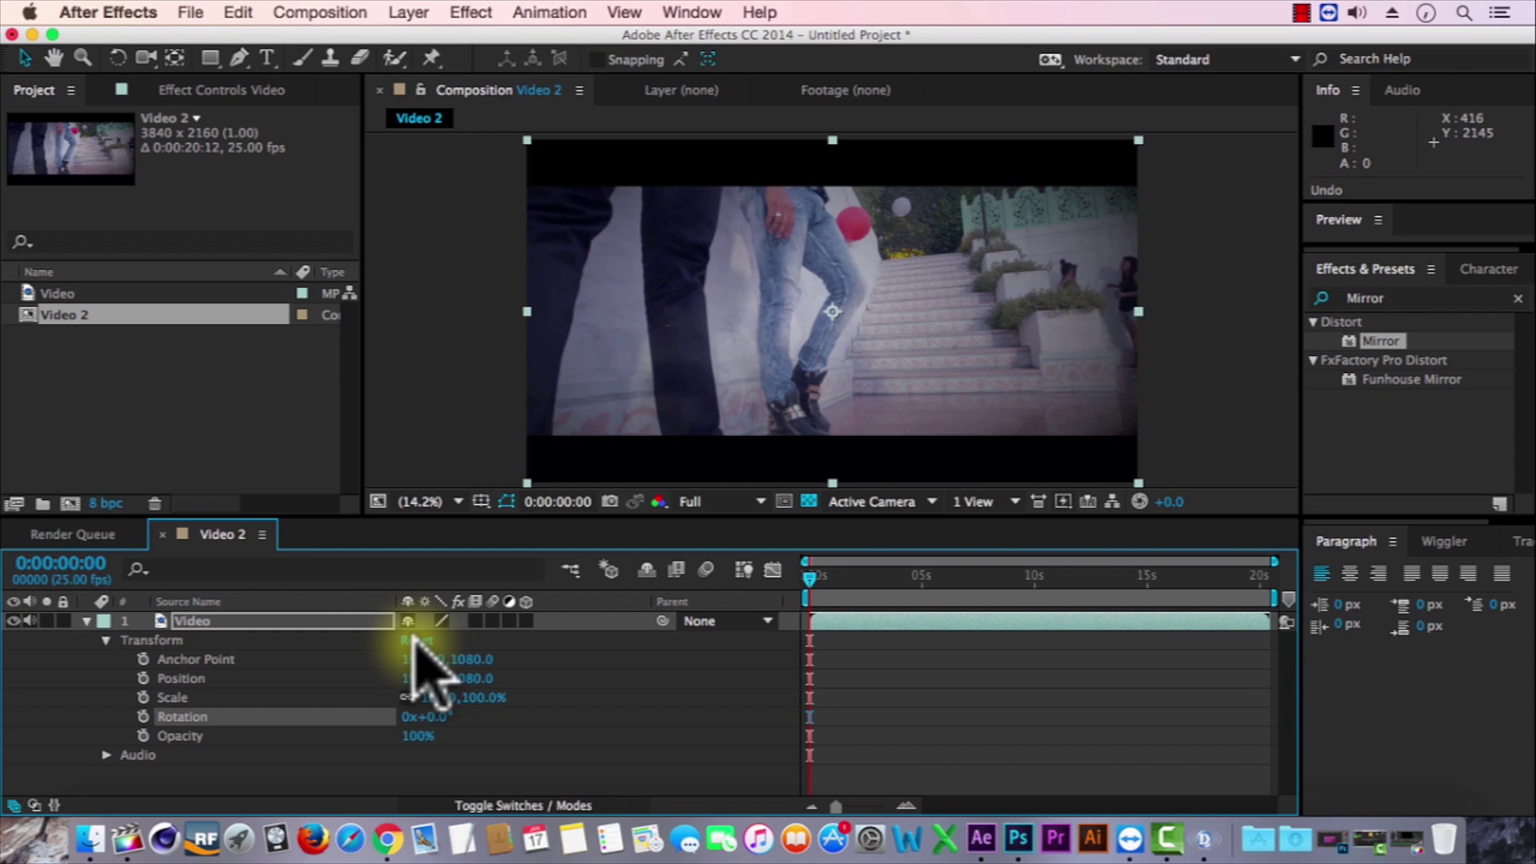
# Set the Video layer's Opacity to 0% and start keyframing it at the beginning of the timeline.
pyautogui.click(207, 735)
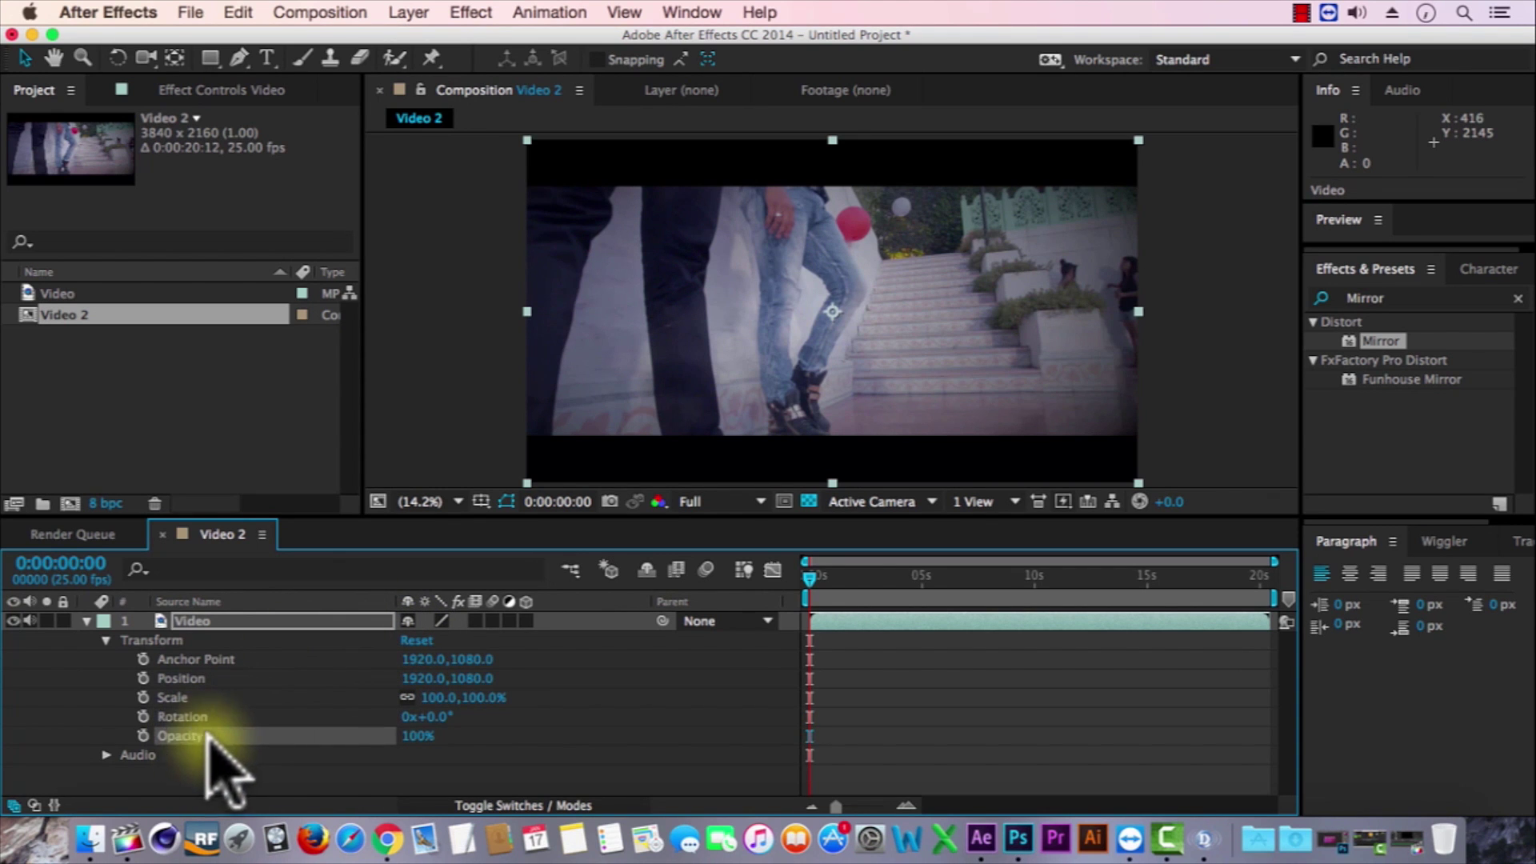
pyautogui.click(417, 737)
pyautogui.write('0')
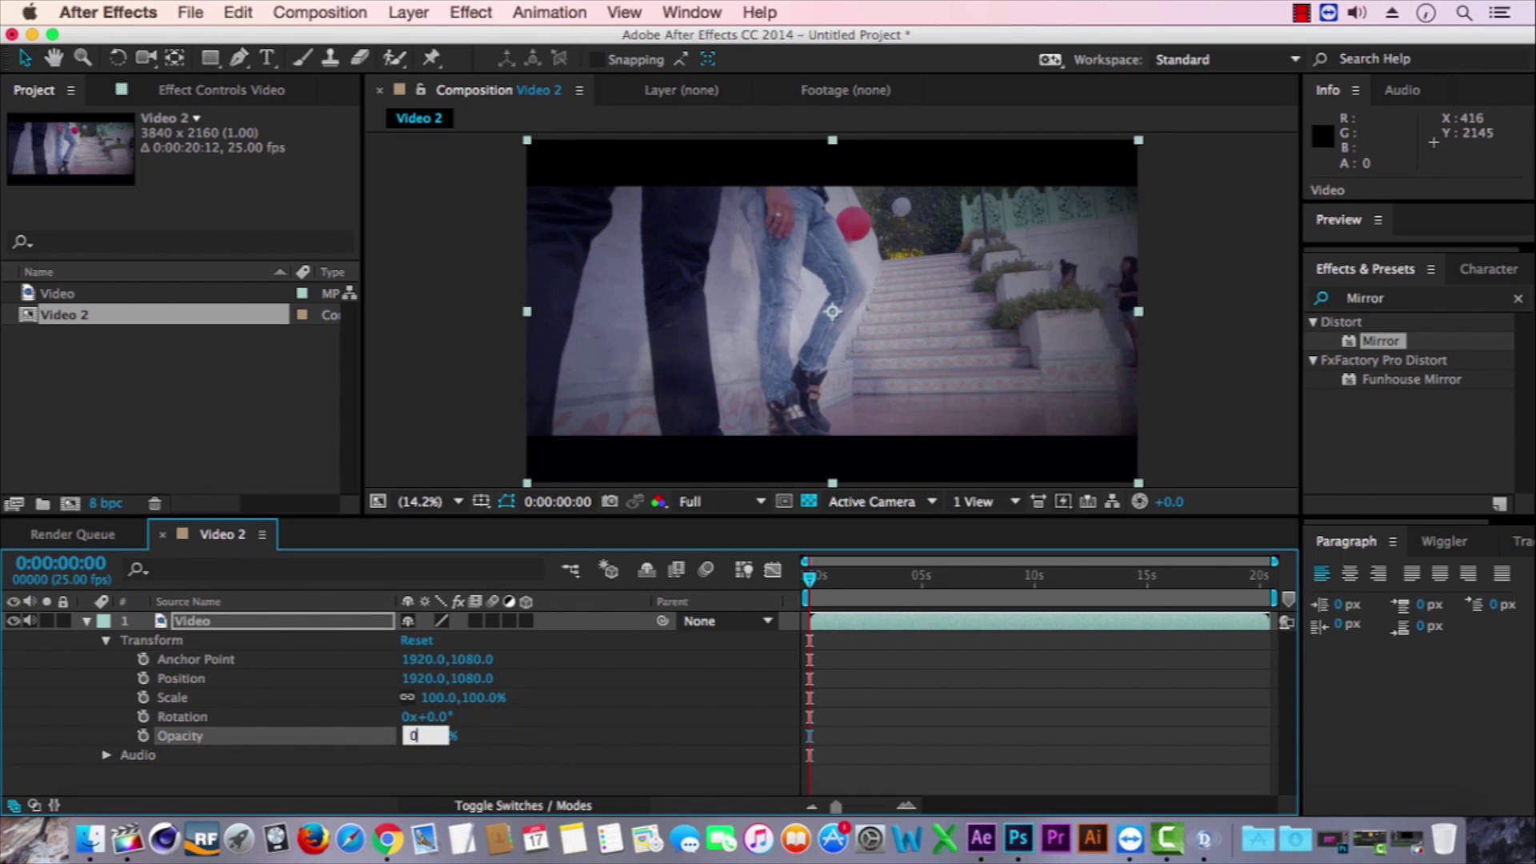
pyautogui.press('Return')
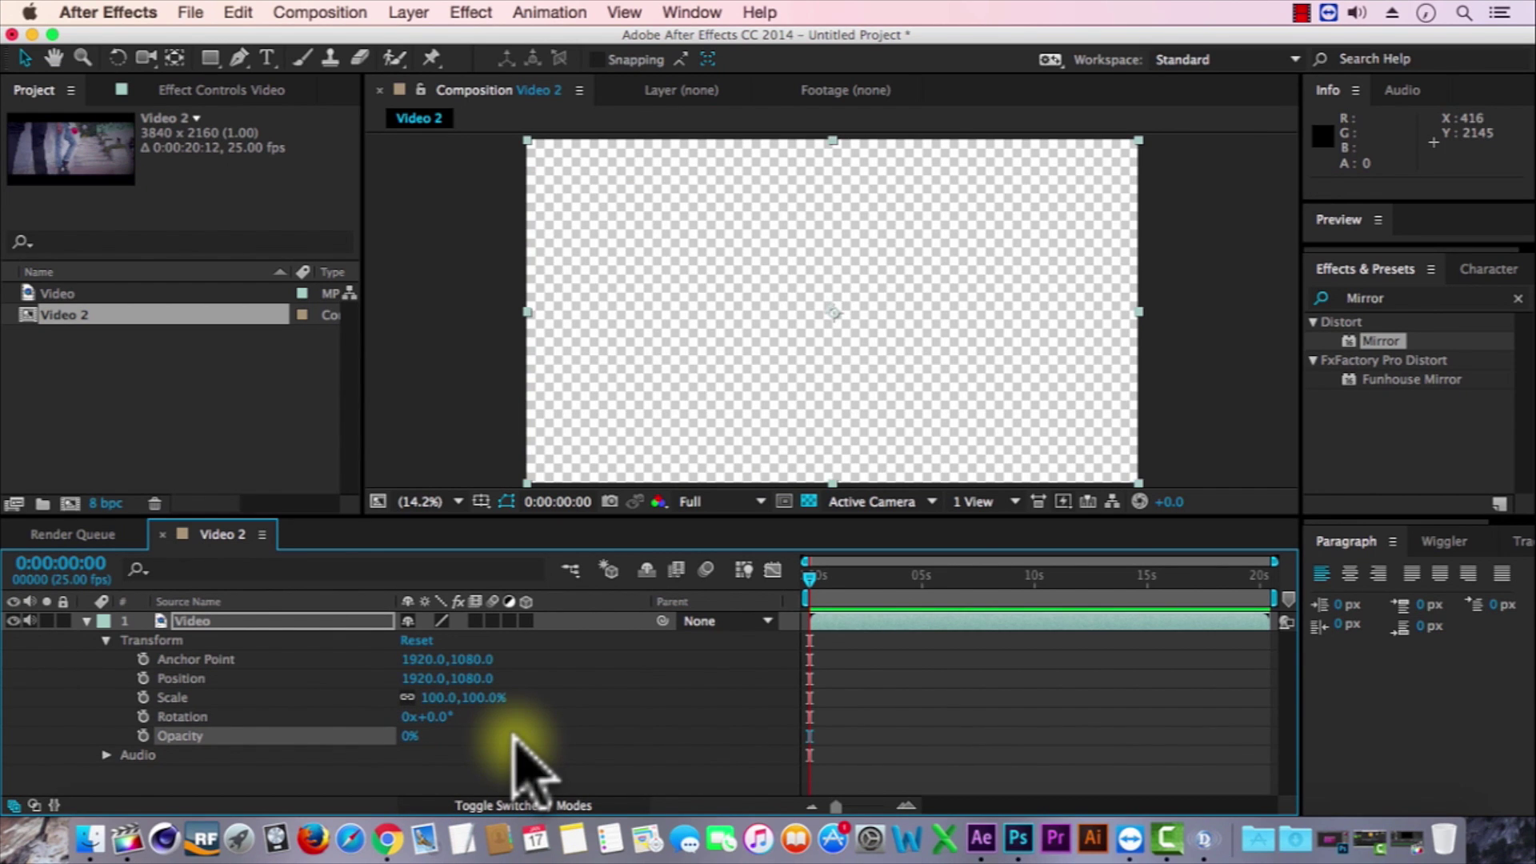
pyautogui.click(143, 735)
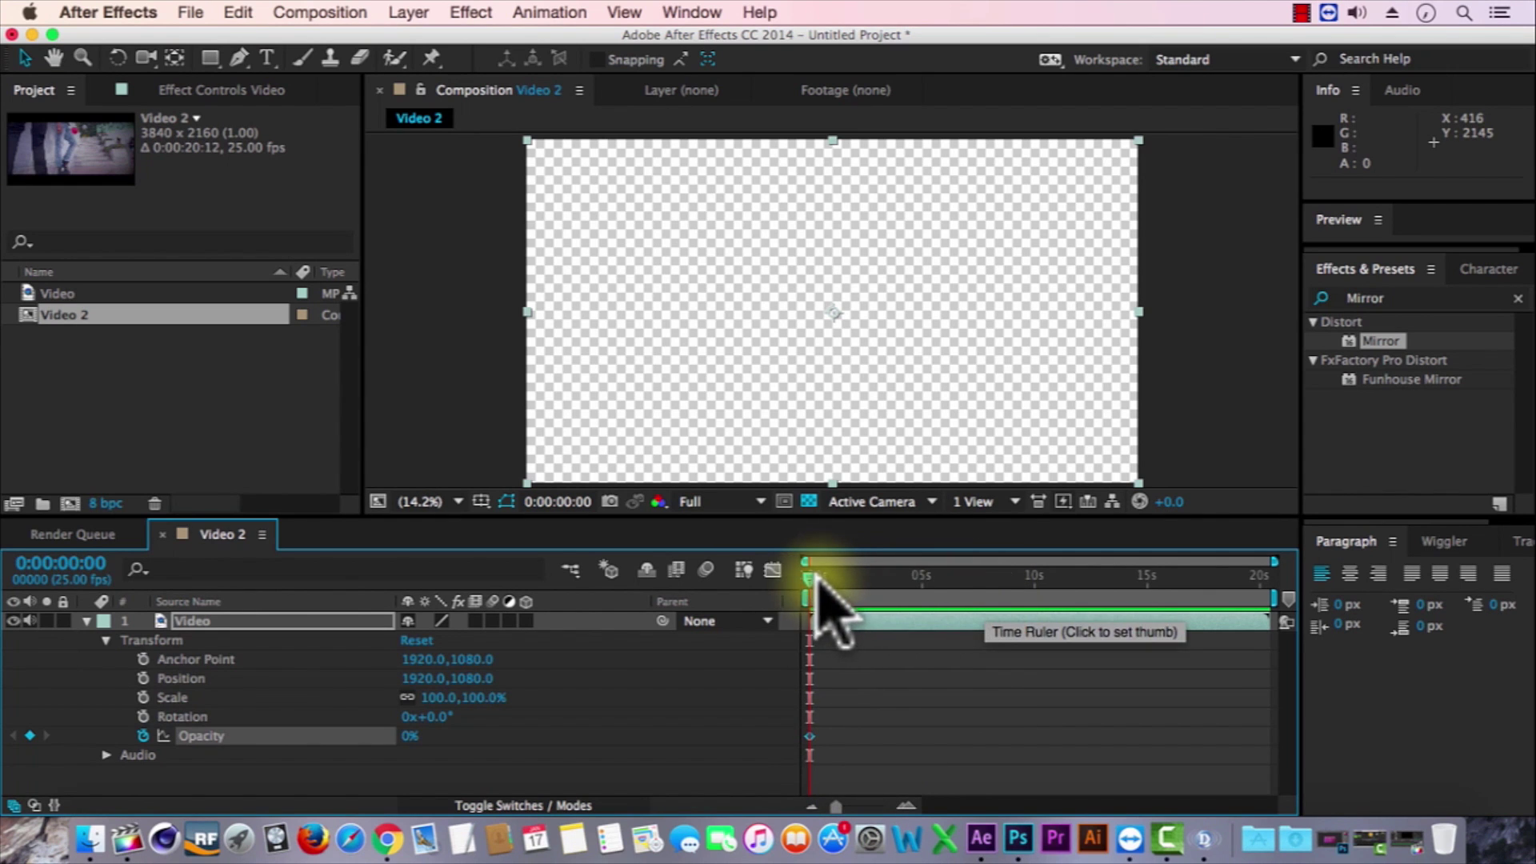
# Keyframe the Video layer's Opacity at 100% at the 1-second mark and turn off the transparency grid.
pyautogui.moveTo(811, 575); pyautogui.dragTo(832, 576)
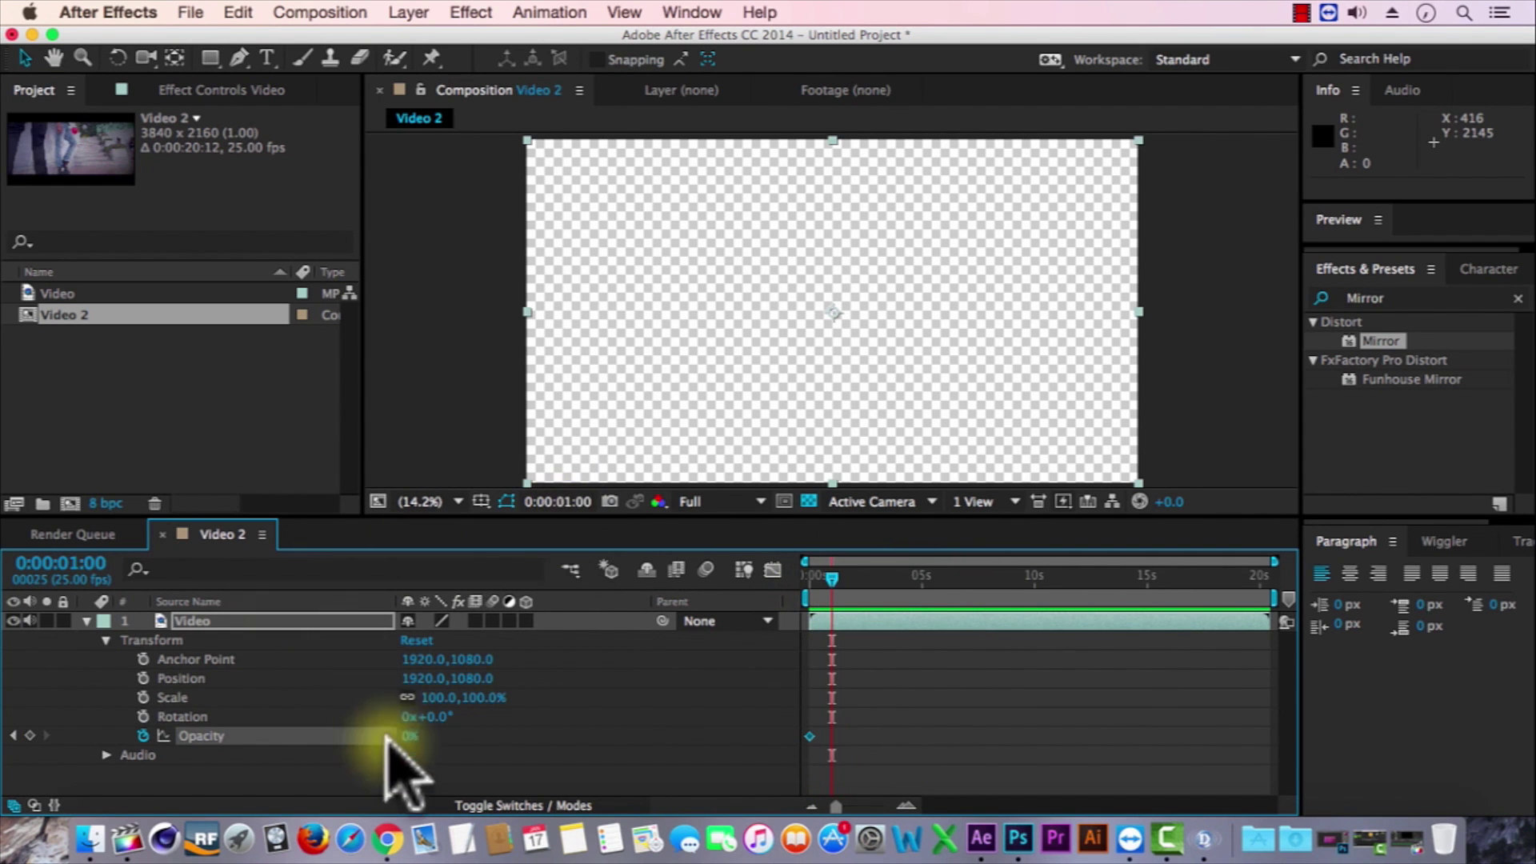
pyautogui.click(408, 738)
pyautogui.write('1')
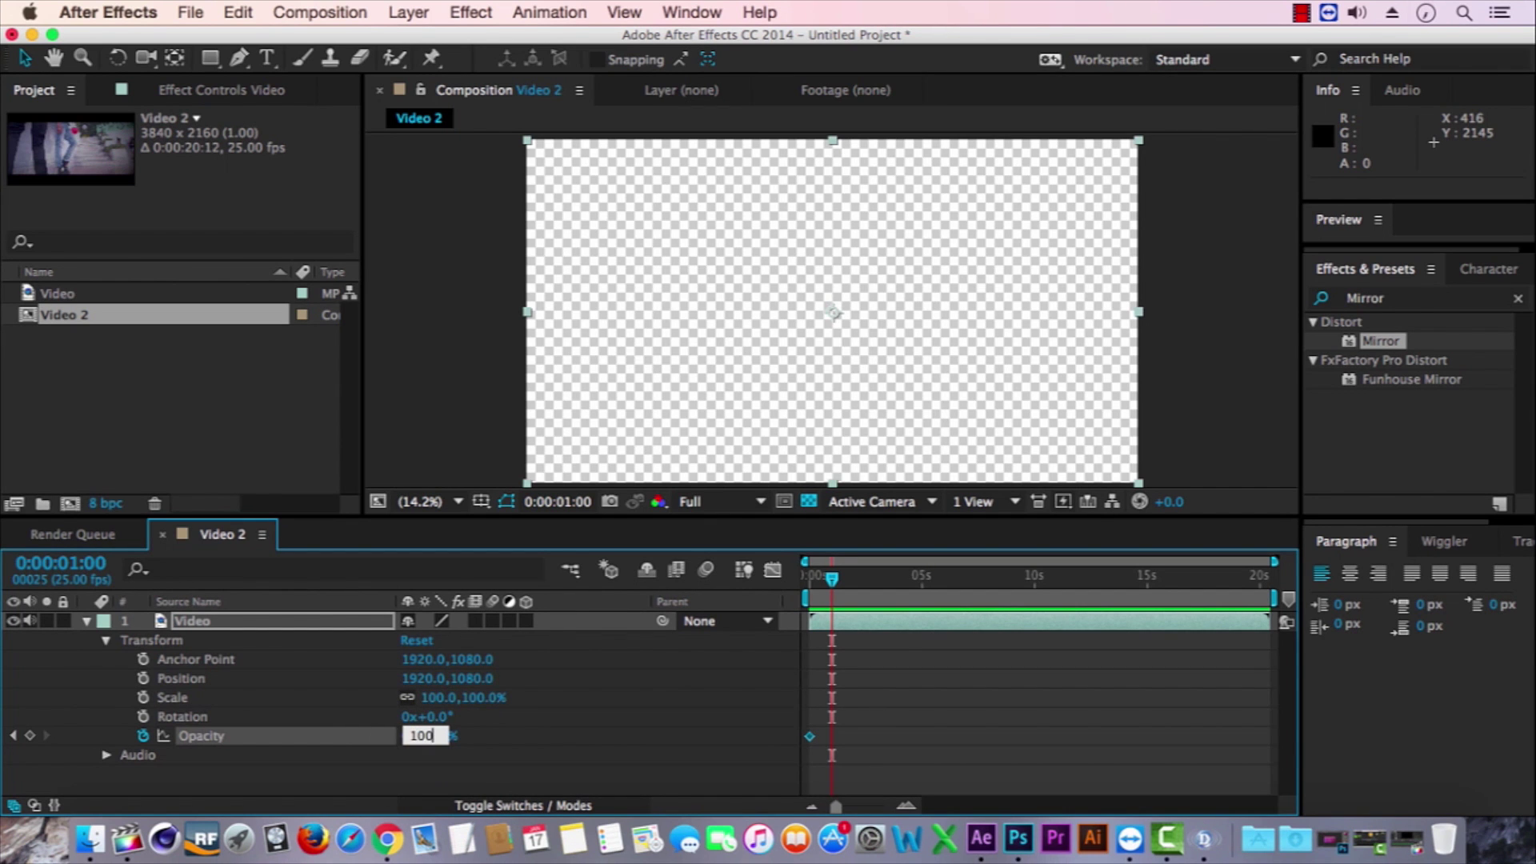
pyautogui.write('00')
pyautogui.press('Return')
pyautogui.click(809, 501)
# Enlarge the preview controls and play a RAM preview of the fade-in from the start of the composition.
pyautogui.moveTo(1366, 250); pyautogui.dragTo(1366, 410)
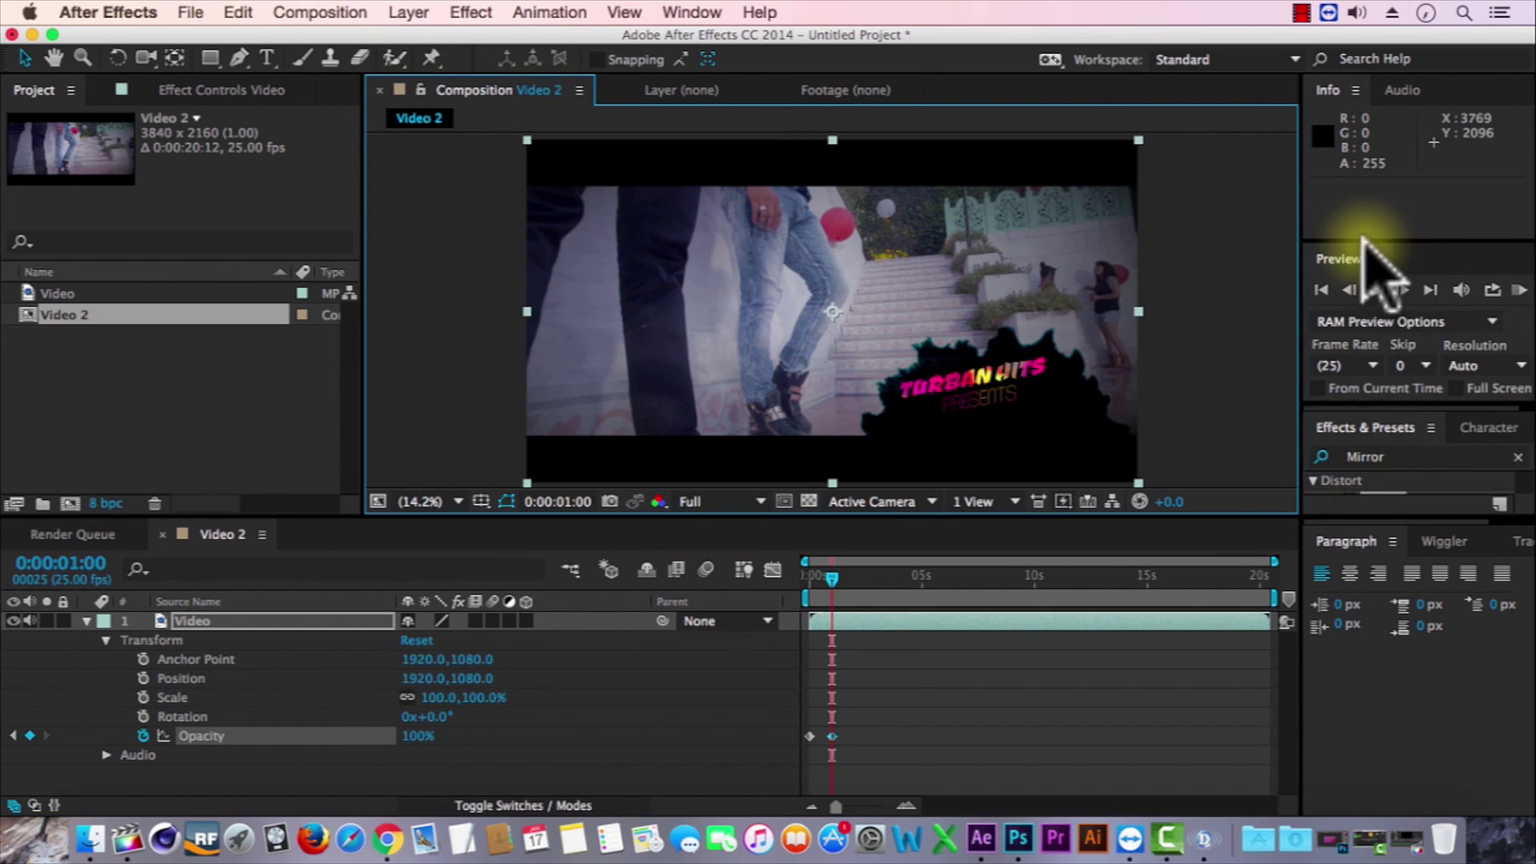
pyautogui.moveTo(1367, 238); pyautogui.dragTo(1368, 178)
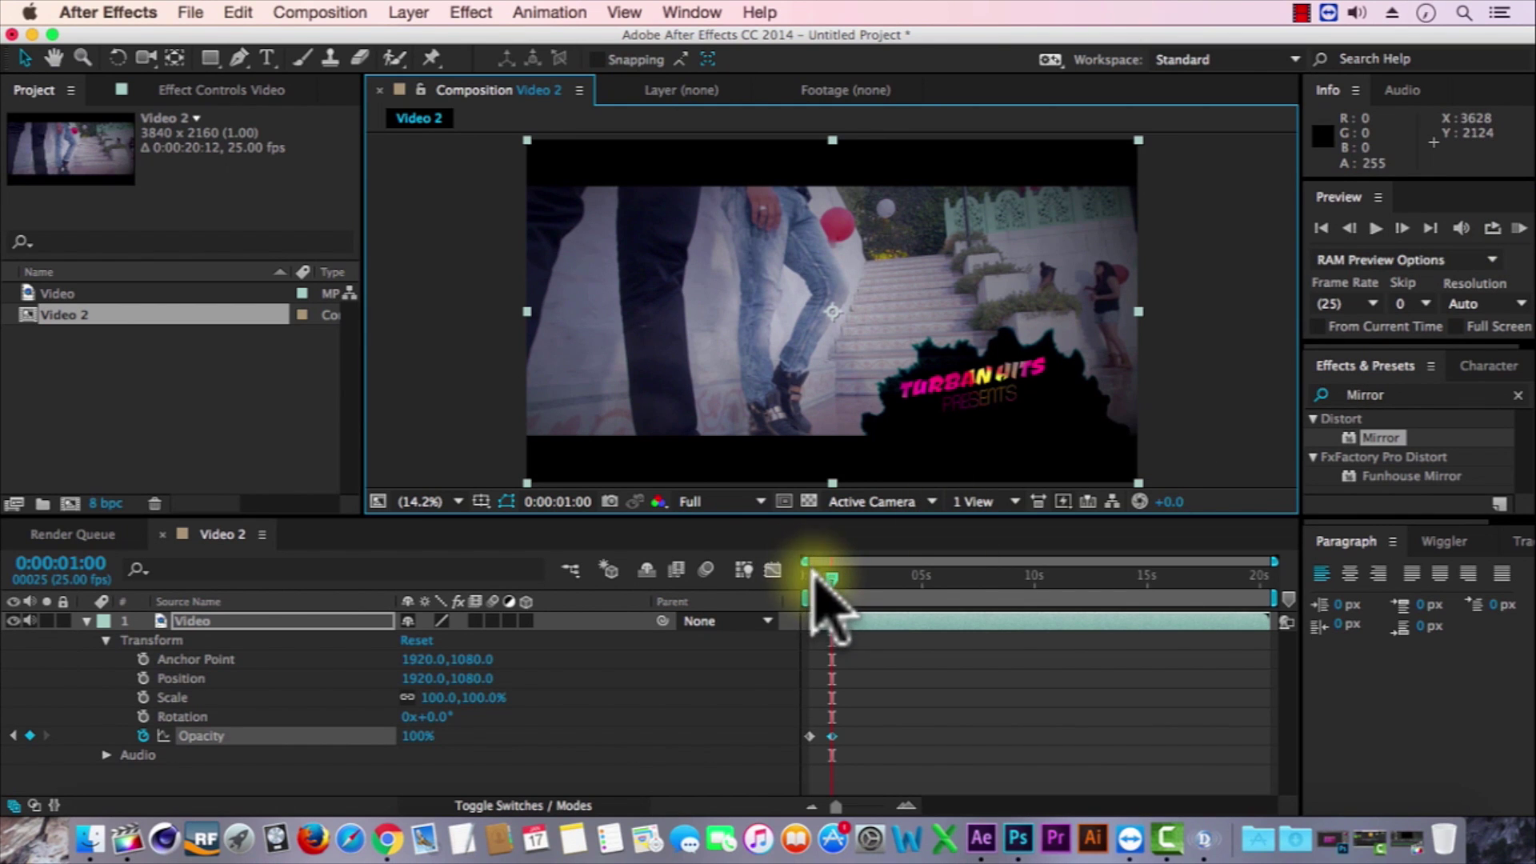
pyautogui.click(795, 583)
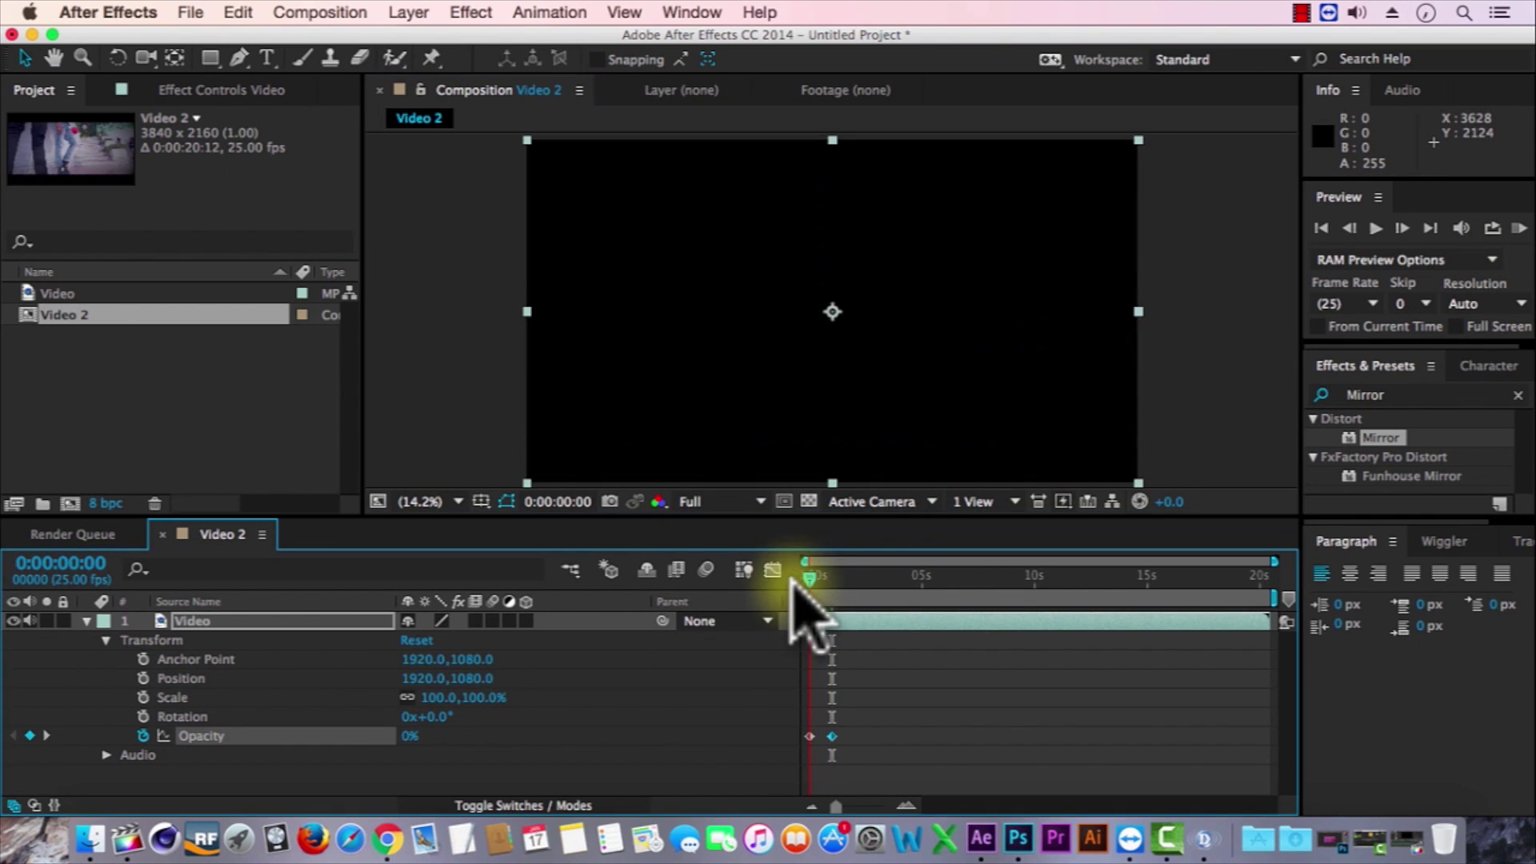
pyautogui.click(1519, 230)
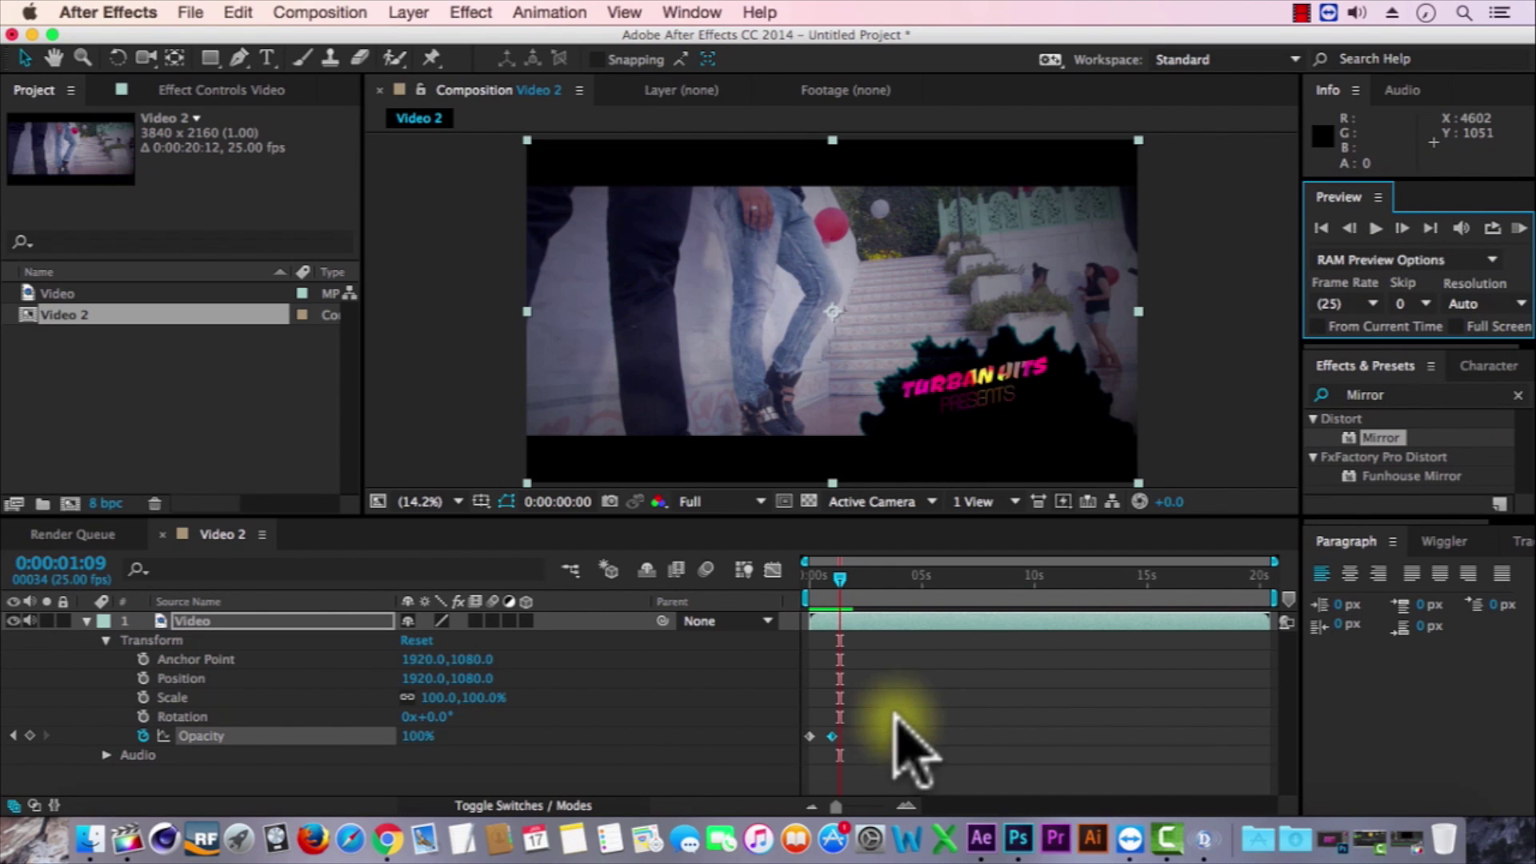
# Move the 100% Opacity keyframe to just before 4 seconds and RAM preview the slower fade-in.
pyautogui.click(831, 734)
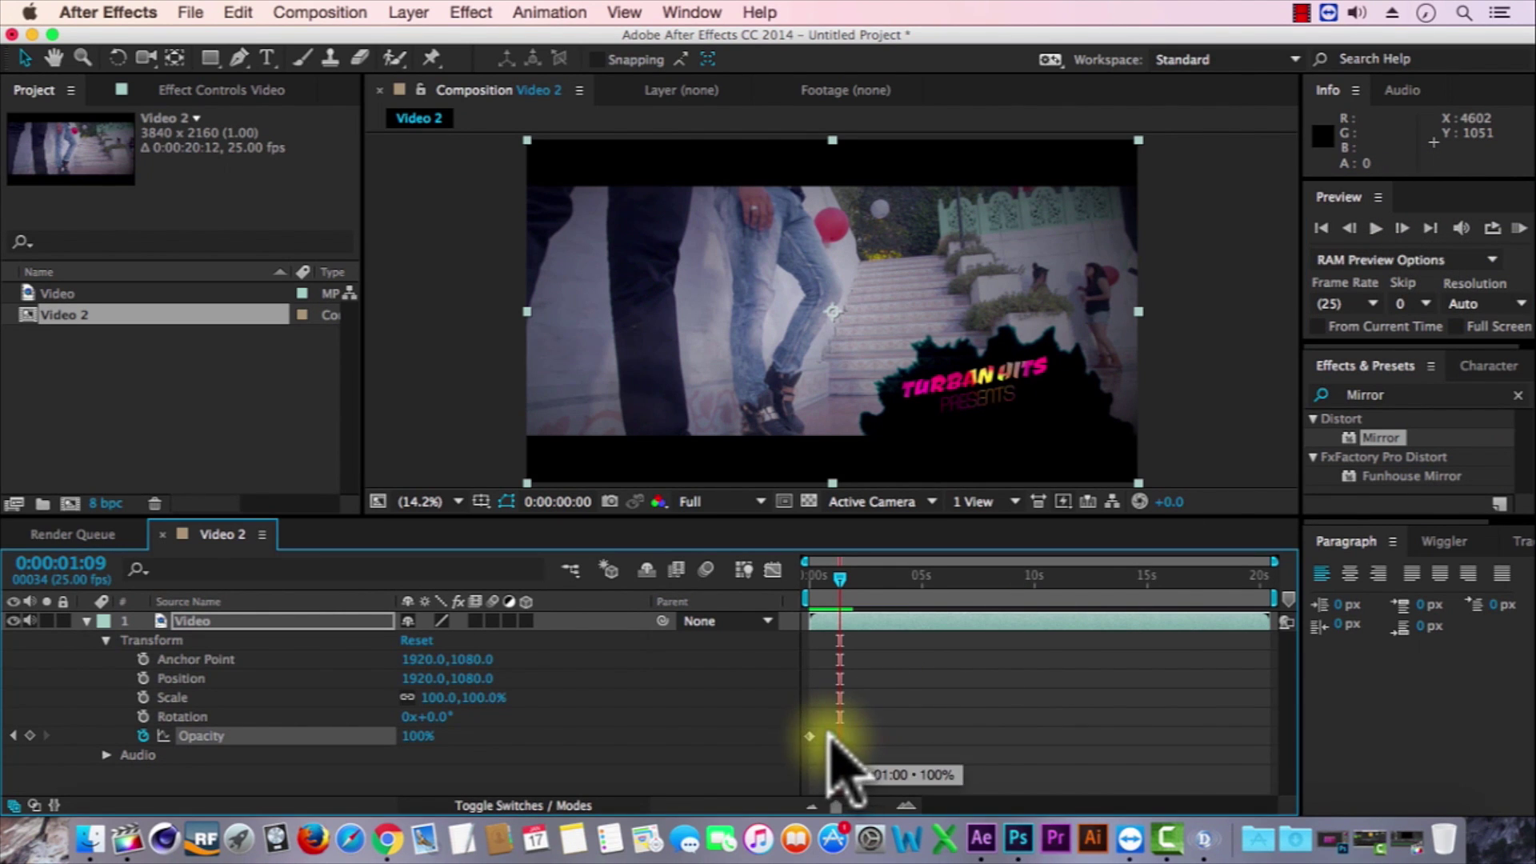
pyautogui.moveTo(829, 734); pyautogui.dragTo(892, 734)
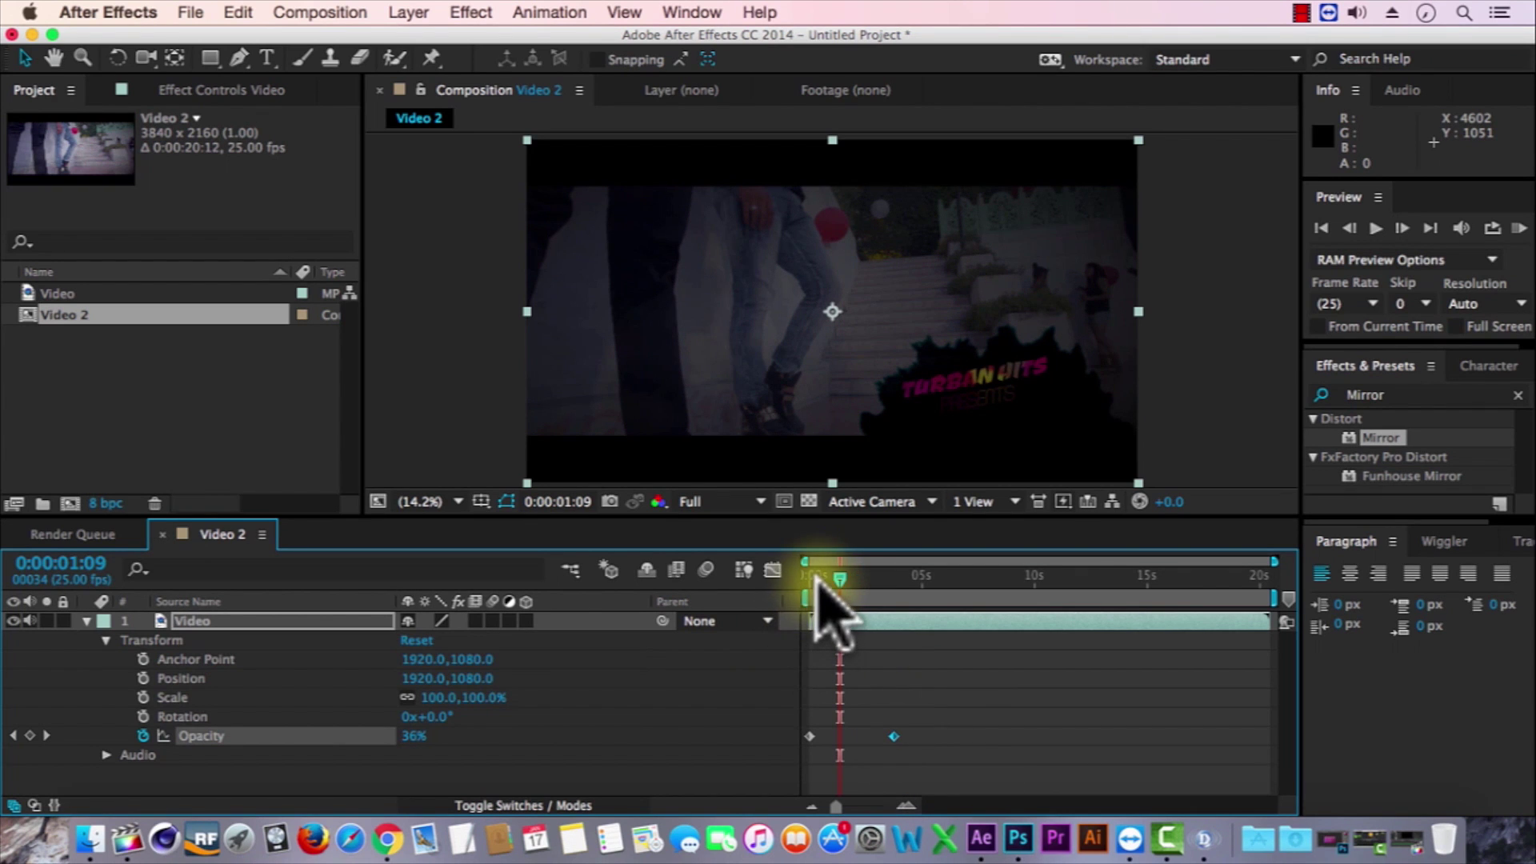
pyautogui.click(792, 577)
pyautogui.click(1518, 227)
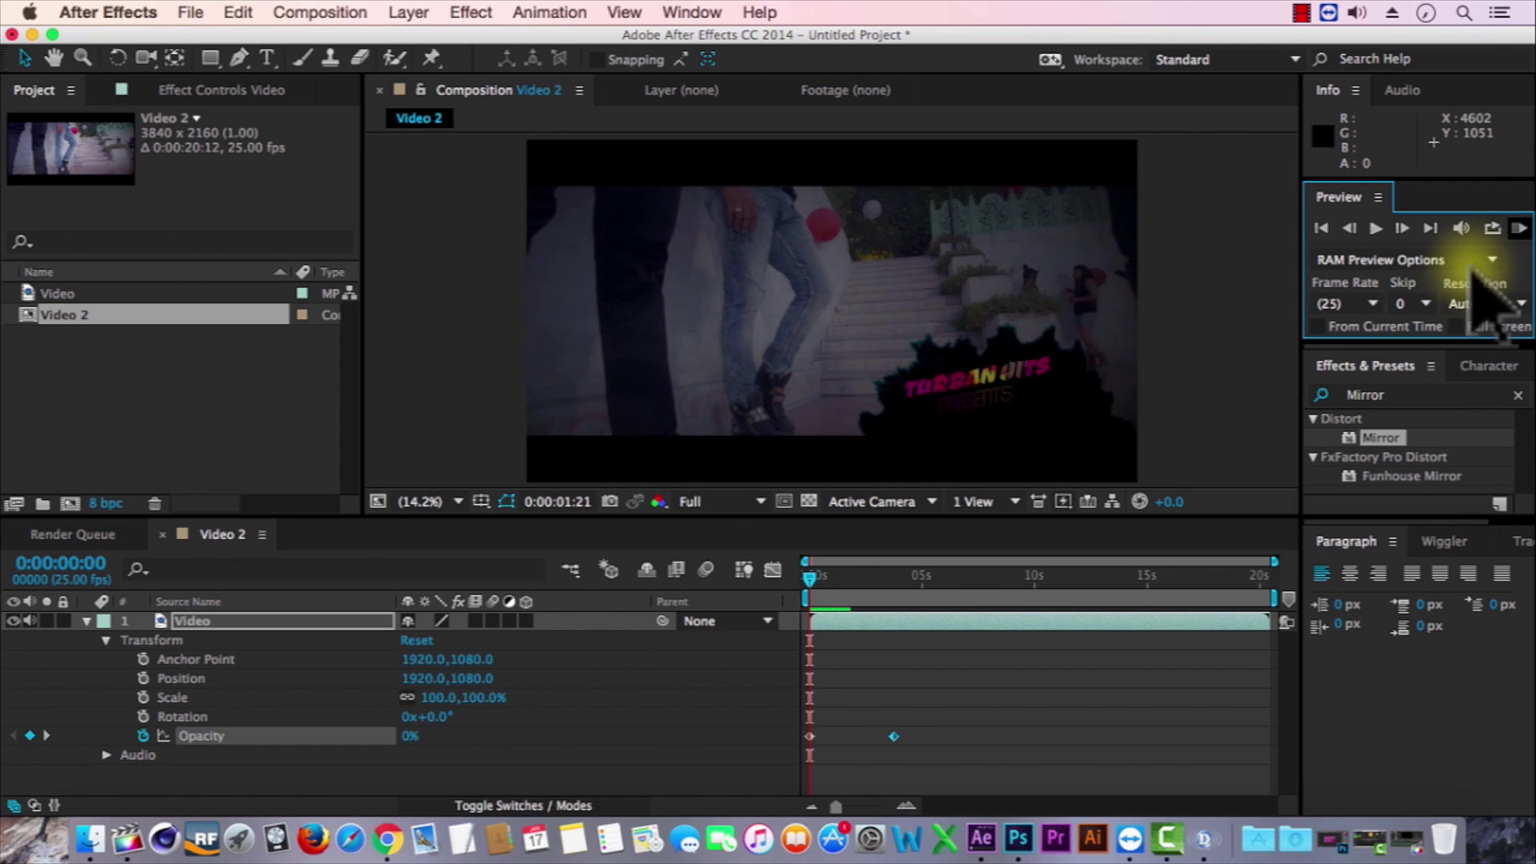
pyautogui.press('space')
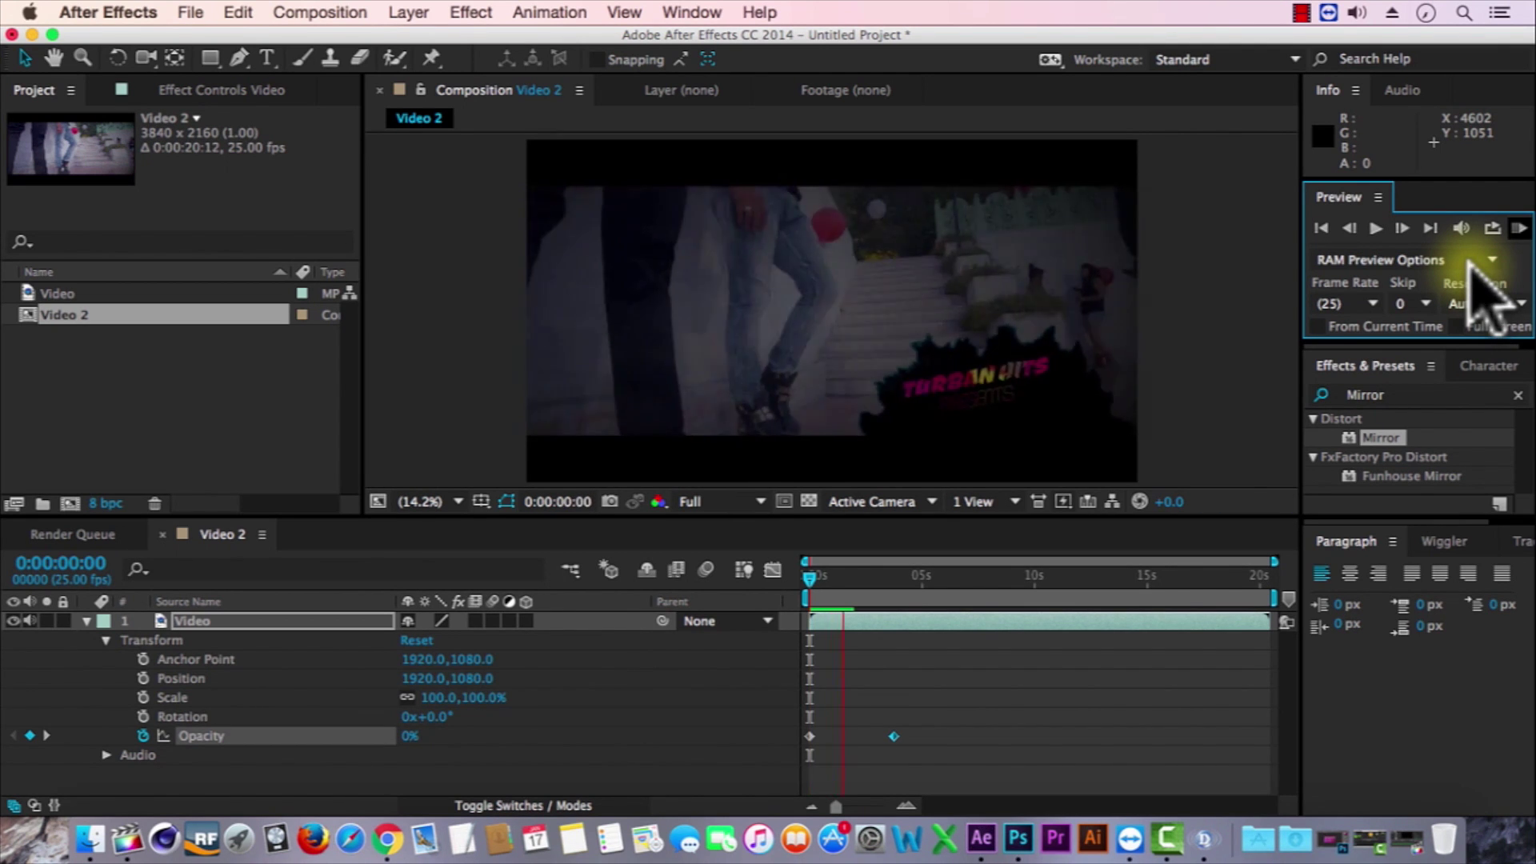
pyautogui.press('space')
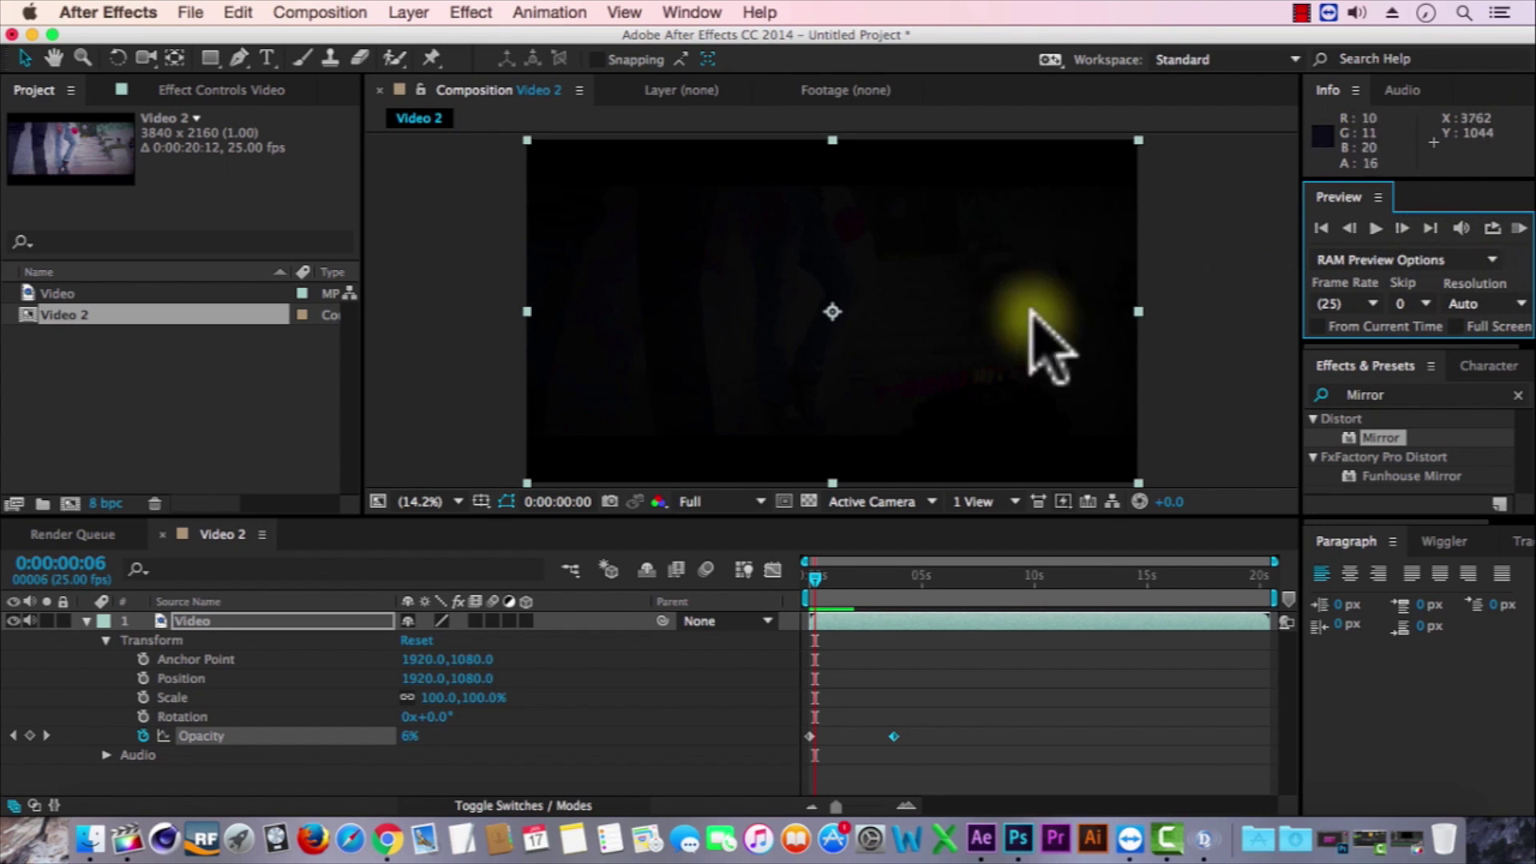
# Lower the composition's preview resolution to Quarter and RAM preview the fade-in from the start.
pyautogui.moveTo(851, 577); pyautogui.dragTo(793, 571)
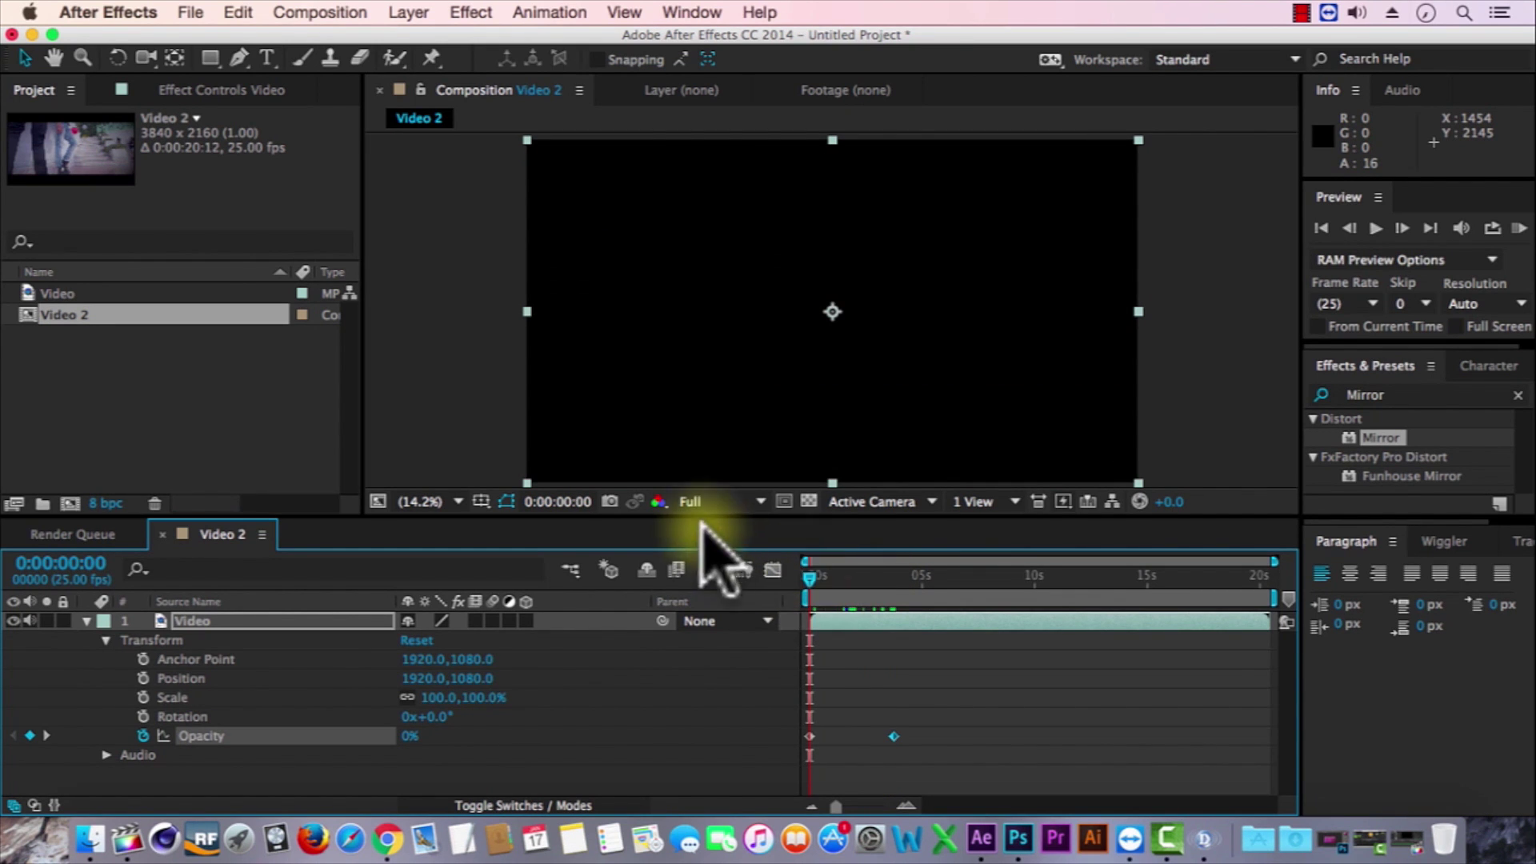
pyautogui.click(716, 501)
pyautogui.click(740, 622)
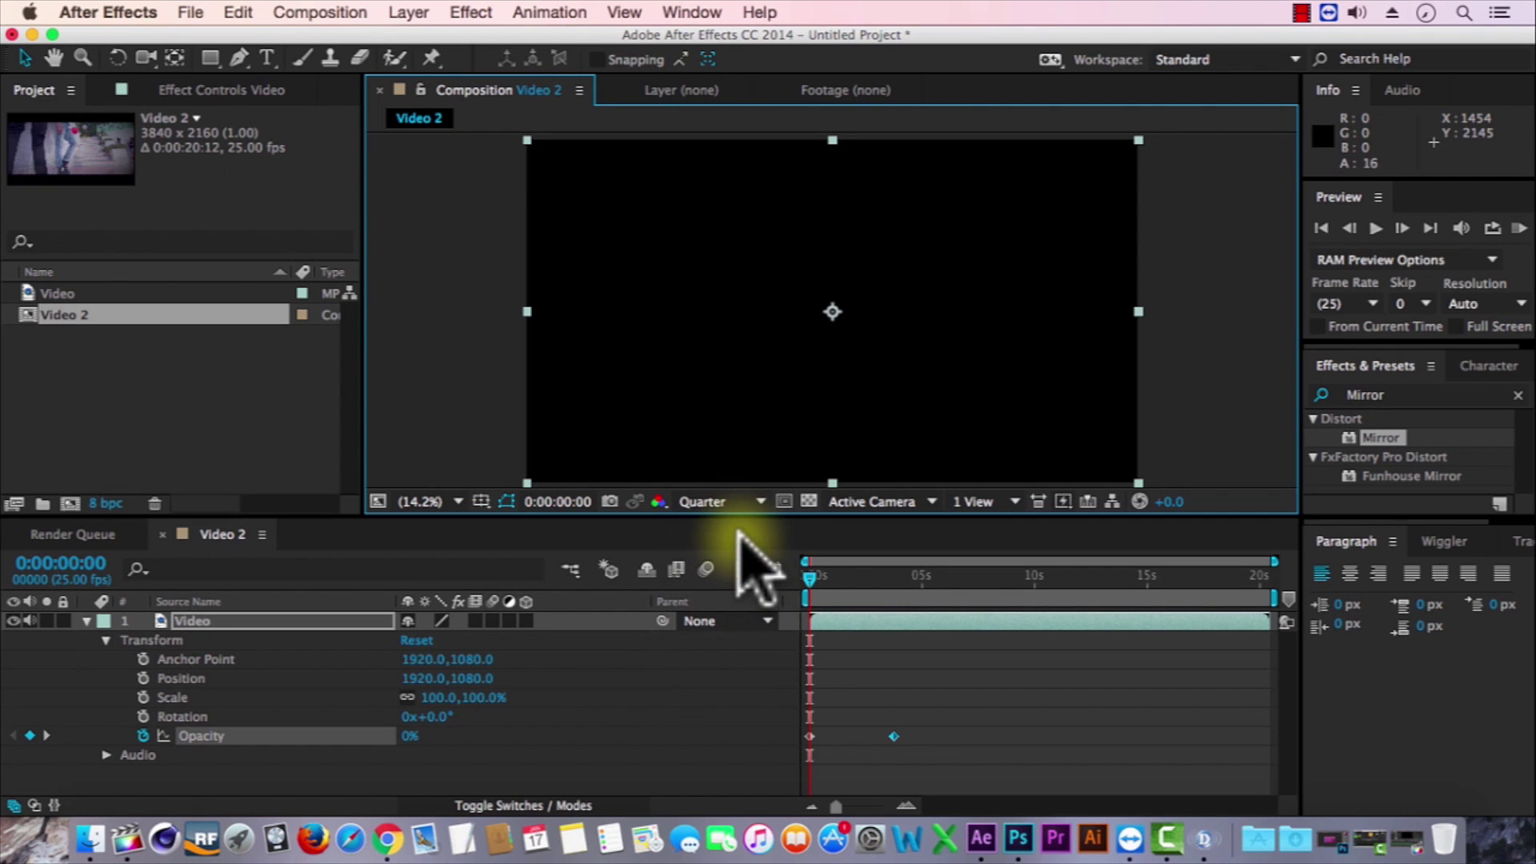
pyautogui.click(1518, 228)
# Remove the Opacity keyframes and keyframe the Video layer's Position at -1910, 1080 at the start of the timeline.
pyautogui.click(142, 735)
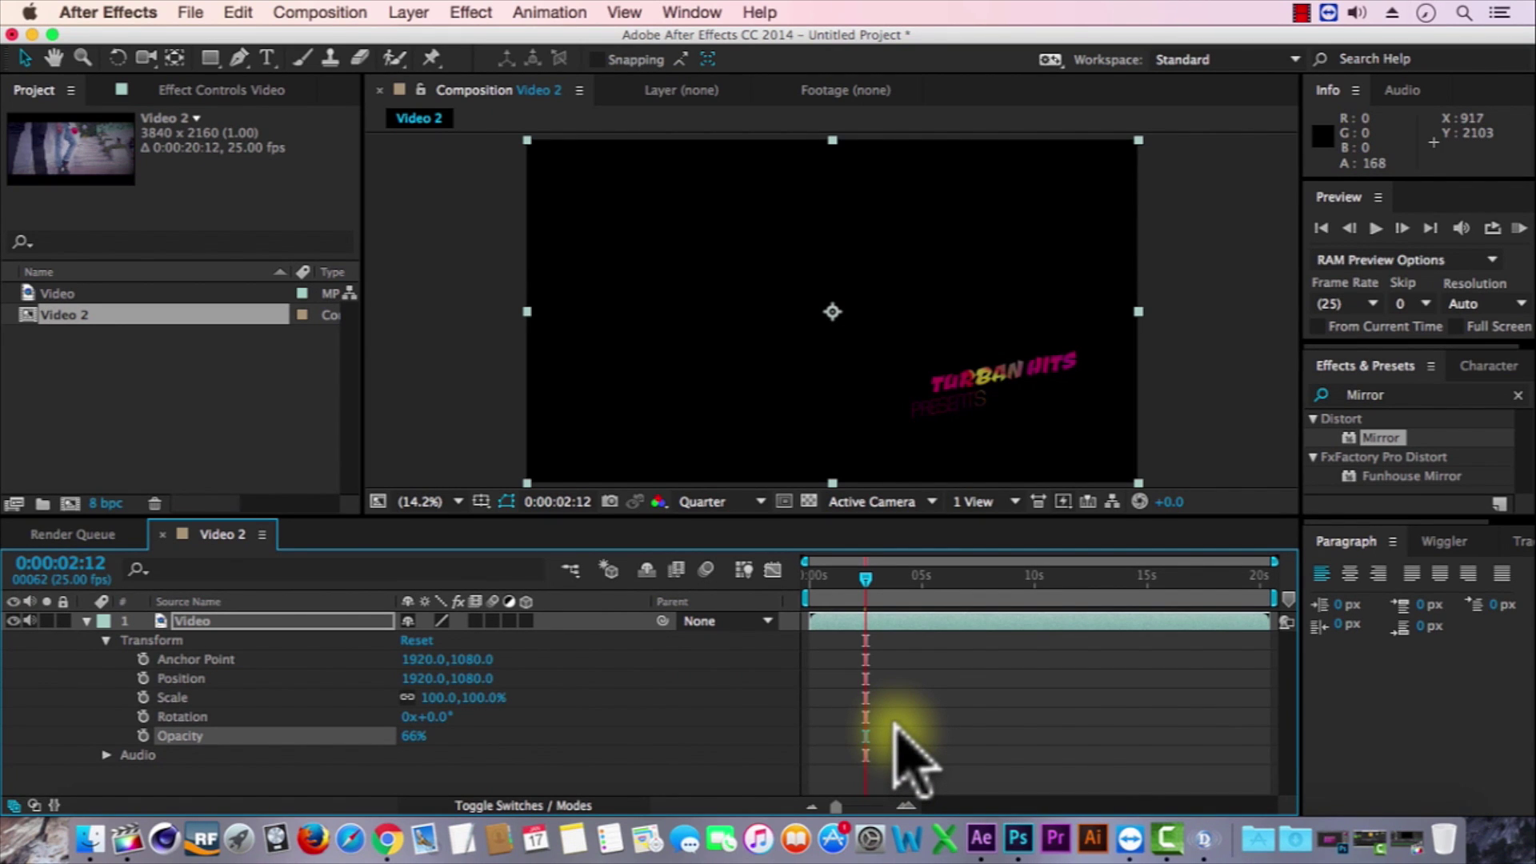
pyautogui.press('Home')
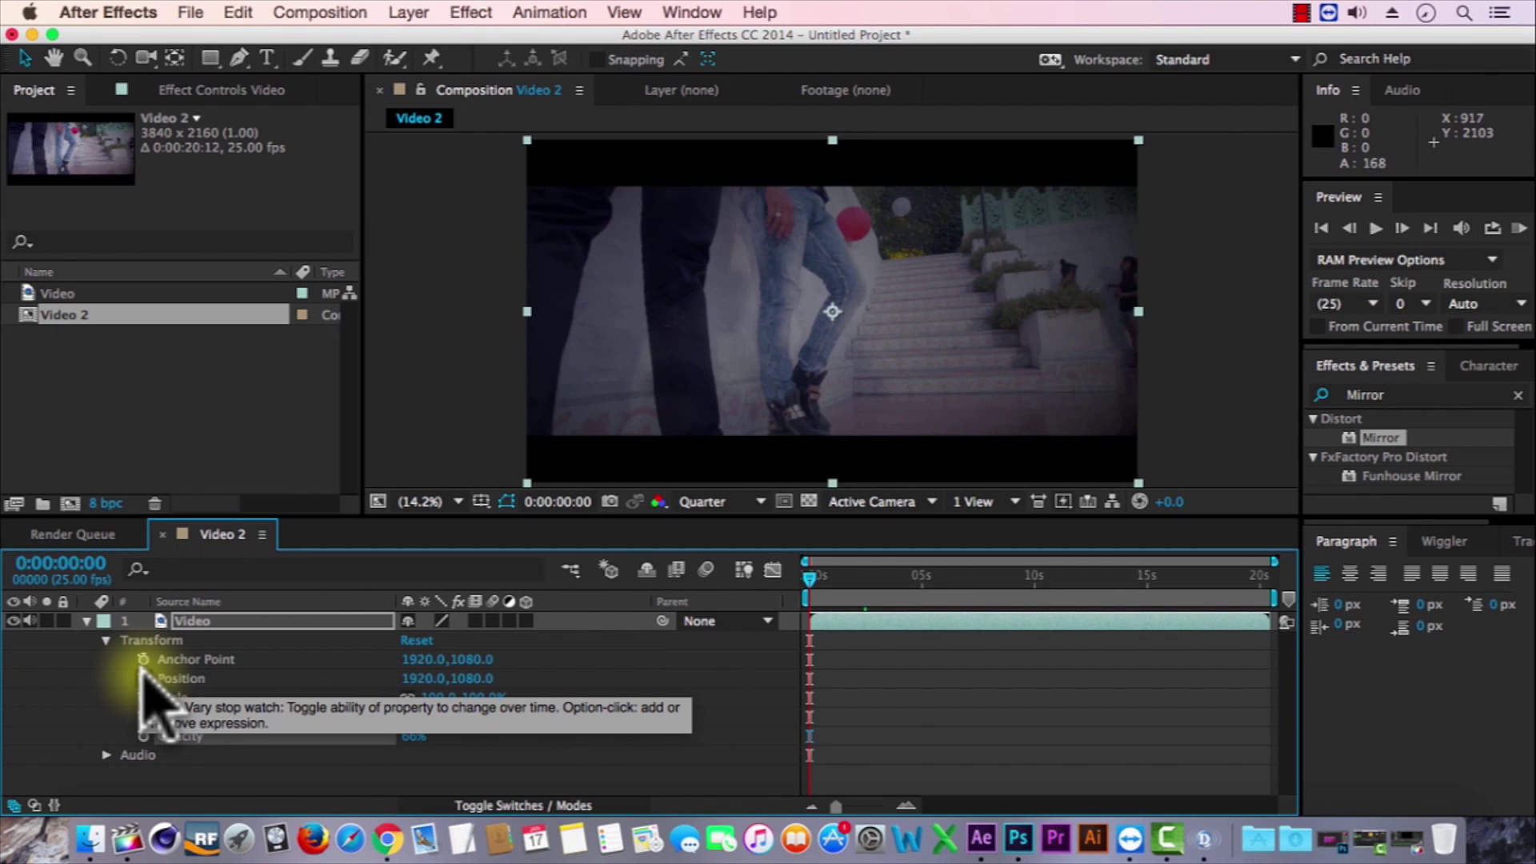
pyautogui.click(143, 679)
pyautogui.moveTo(419, 679); pyautogui.dragTo(16, 656)
pyautogui.moveTo(436, 680); pyautogui.dragTo(382, 685)
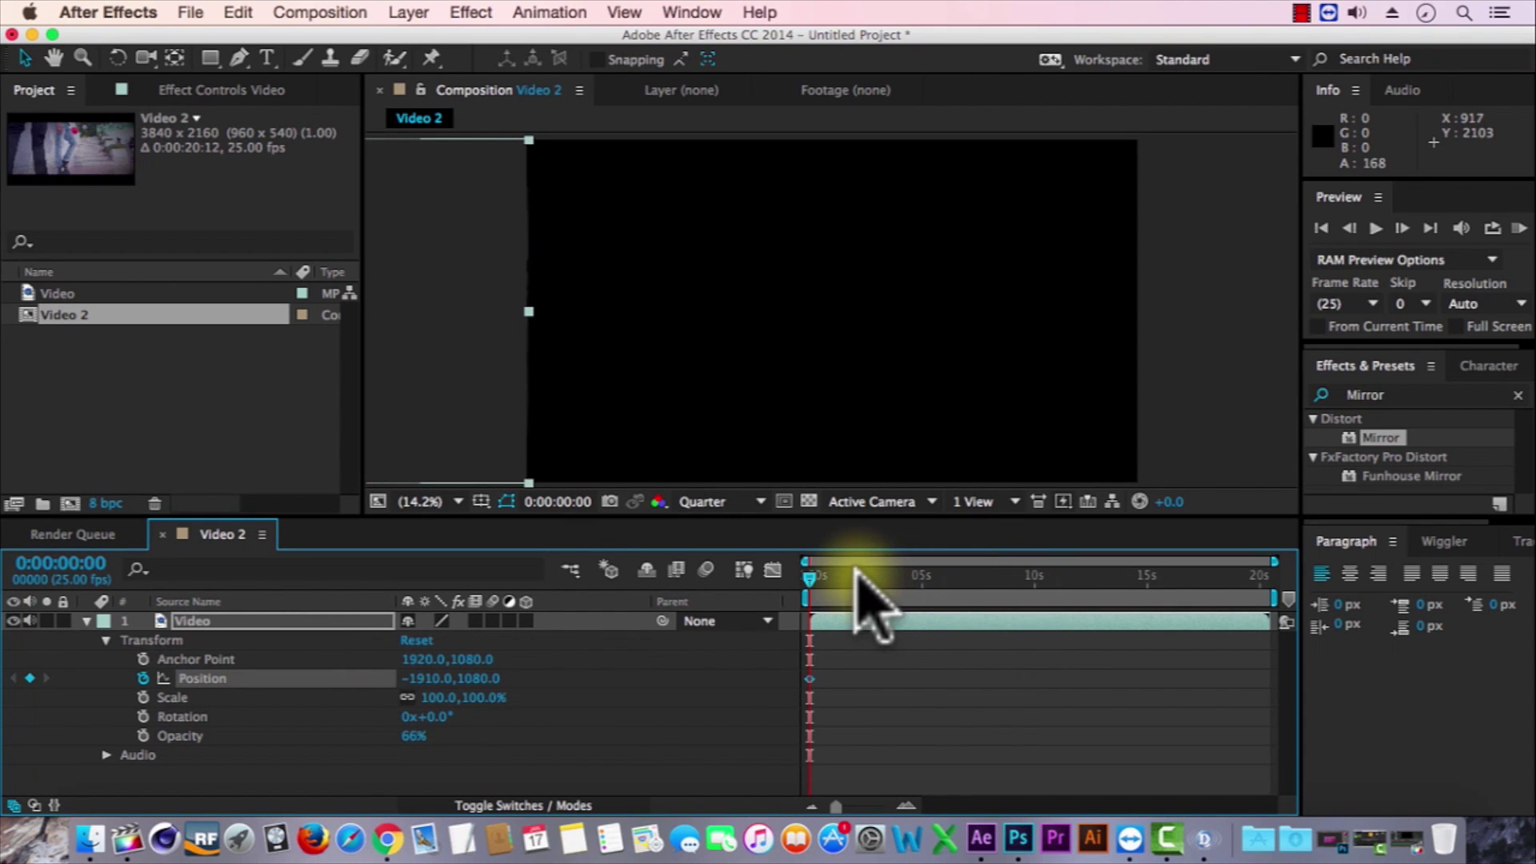
# Add a second Position keyframe of 1920, 1080 to the Video layer at 0:00:02:07.
pyautogui.moveTo(824, 575); pyautogui.dragTo(861, 576)
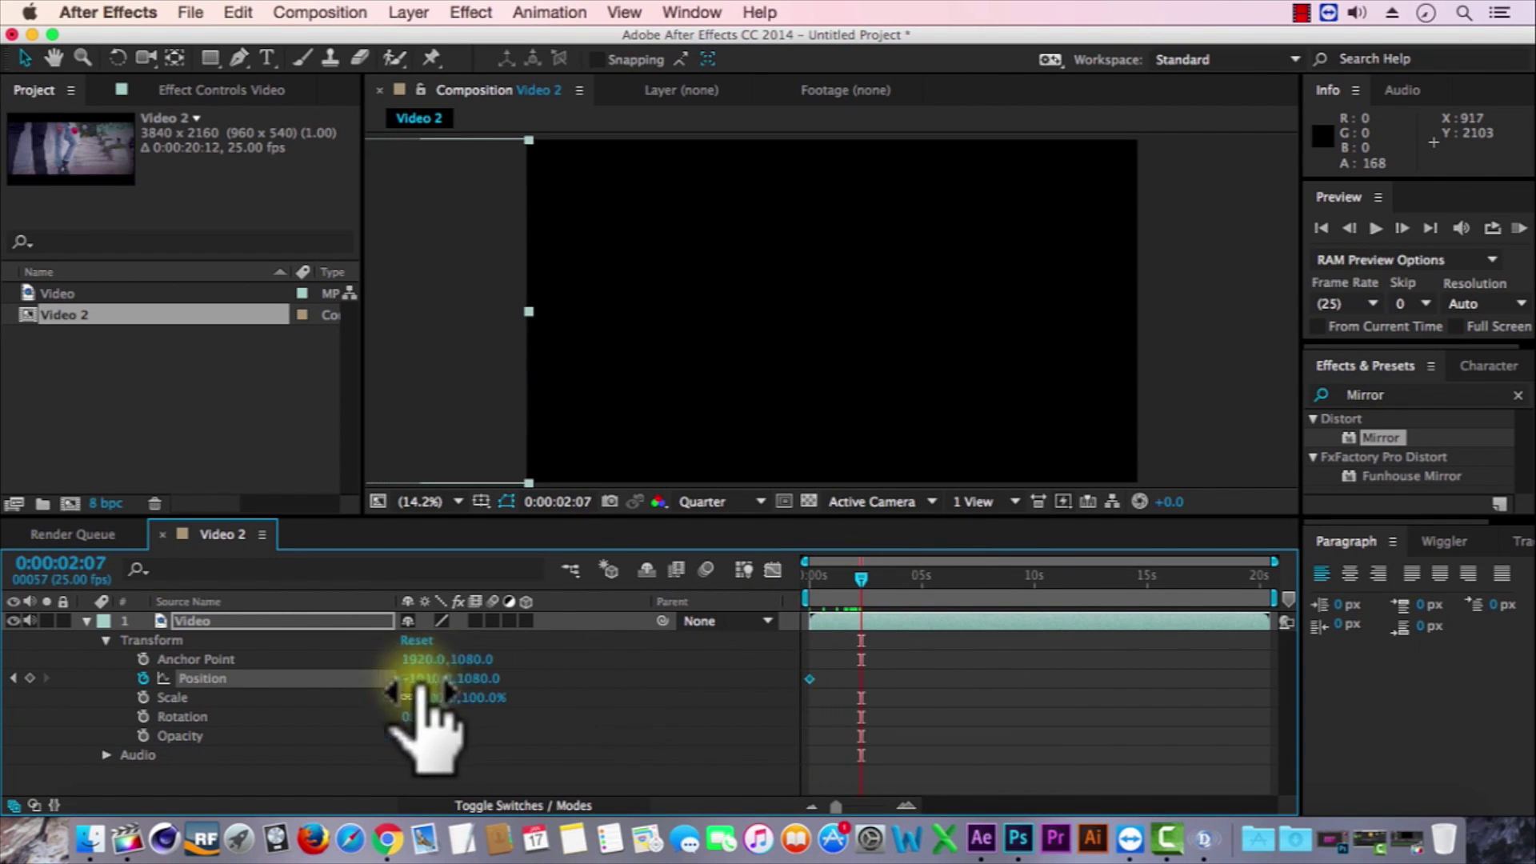
pyautogui.moveTo(416, 680); pyautogui.dragTo(837, 676)
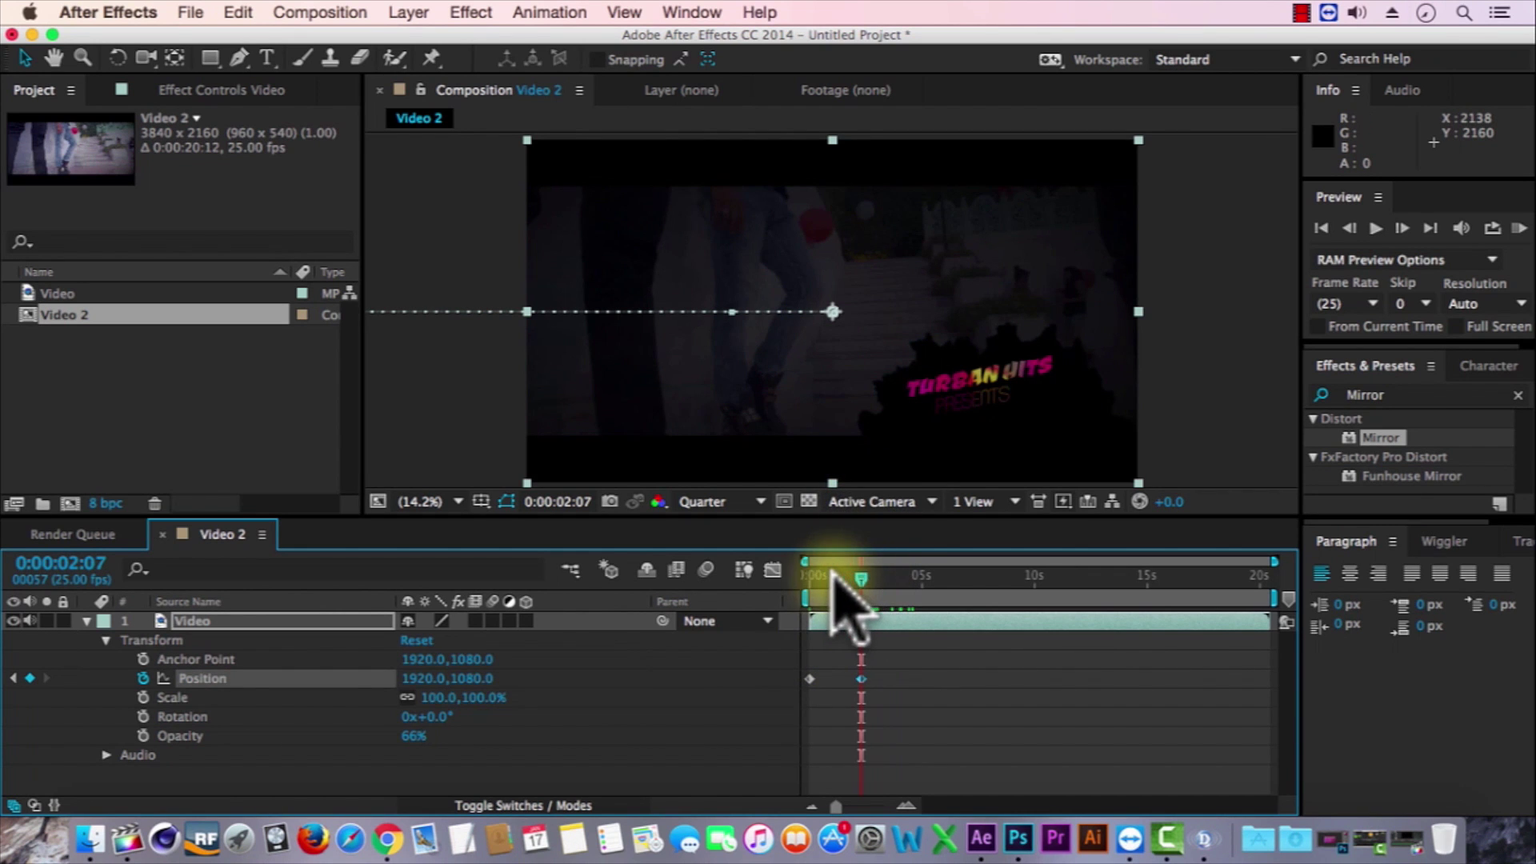
# RAM preview the Video layer's Position animation from the start of the timeline.
pyautogui.moveTo(831, 574); pyautogui.dragTo(796, 578)
pyautogui.click(1518, 228)
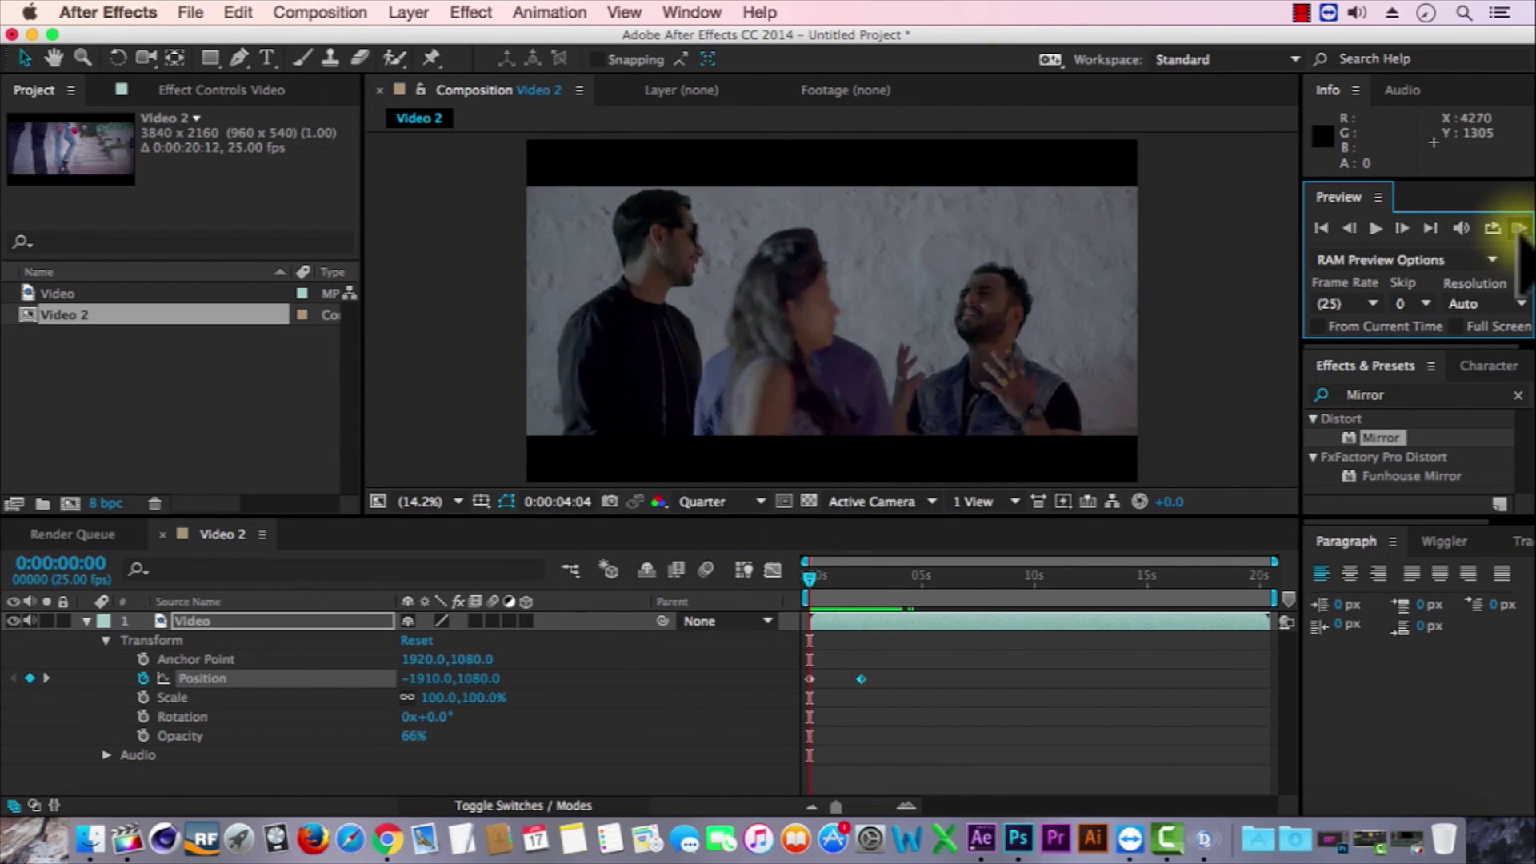
pyautogui.click(929, 555)
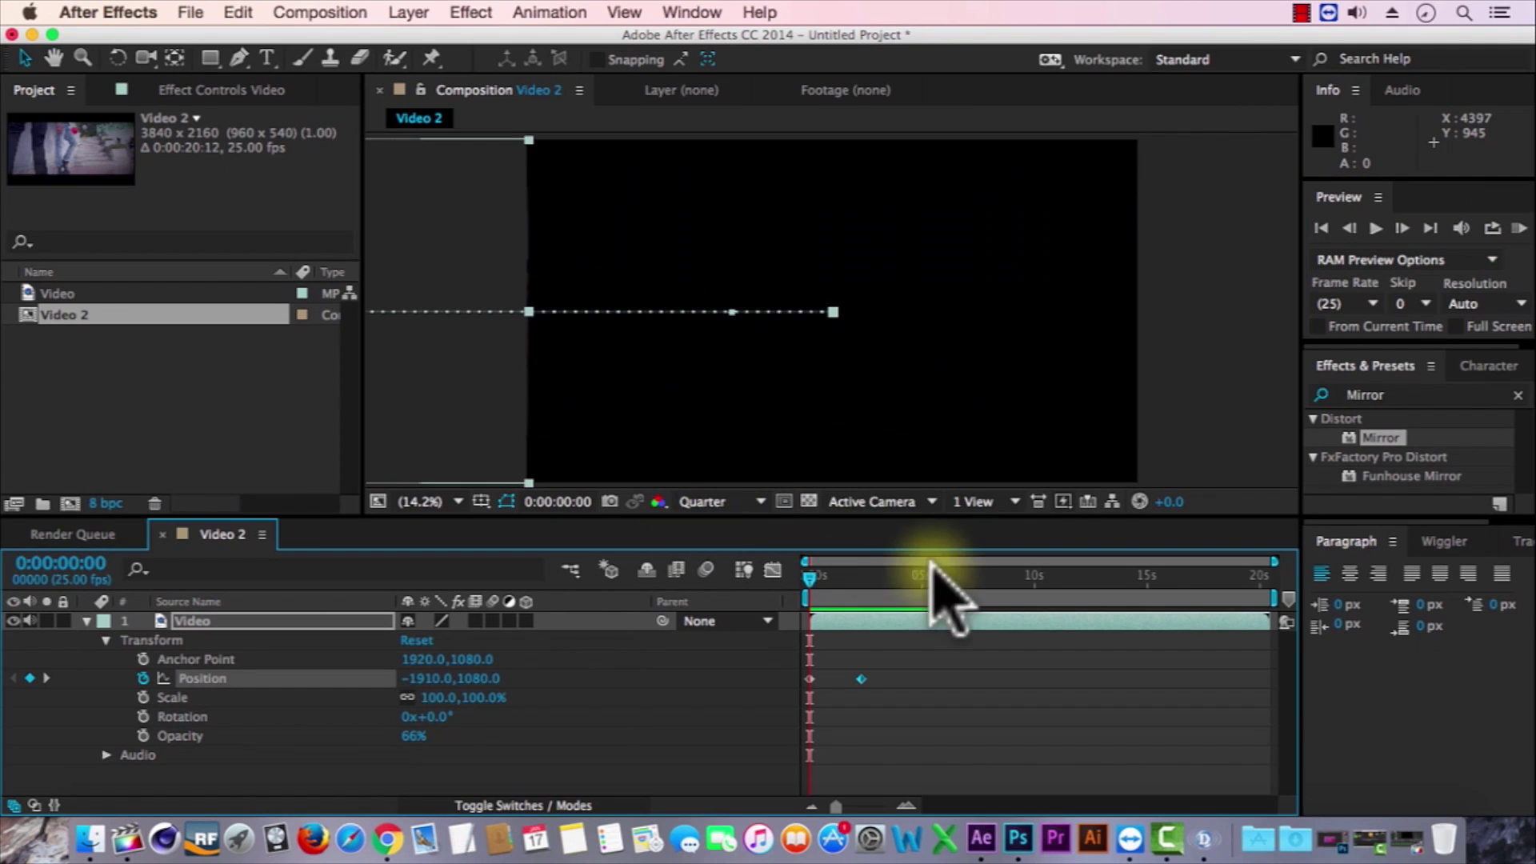
# Toggle the composition's transparency grid on and off to examine the empty frame area at the start.
pyautogui.click(810, 500)
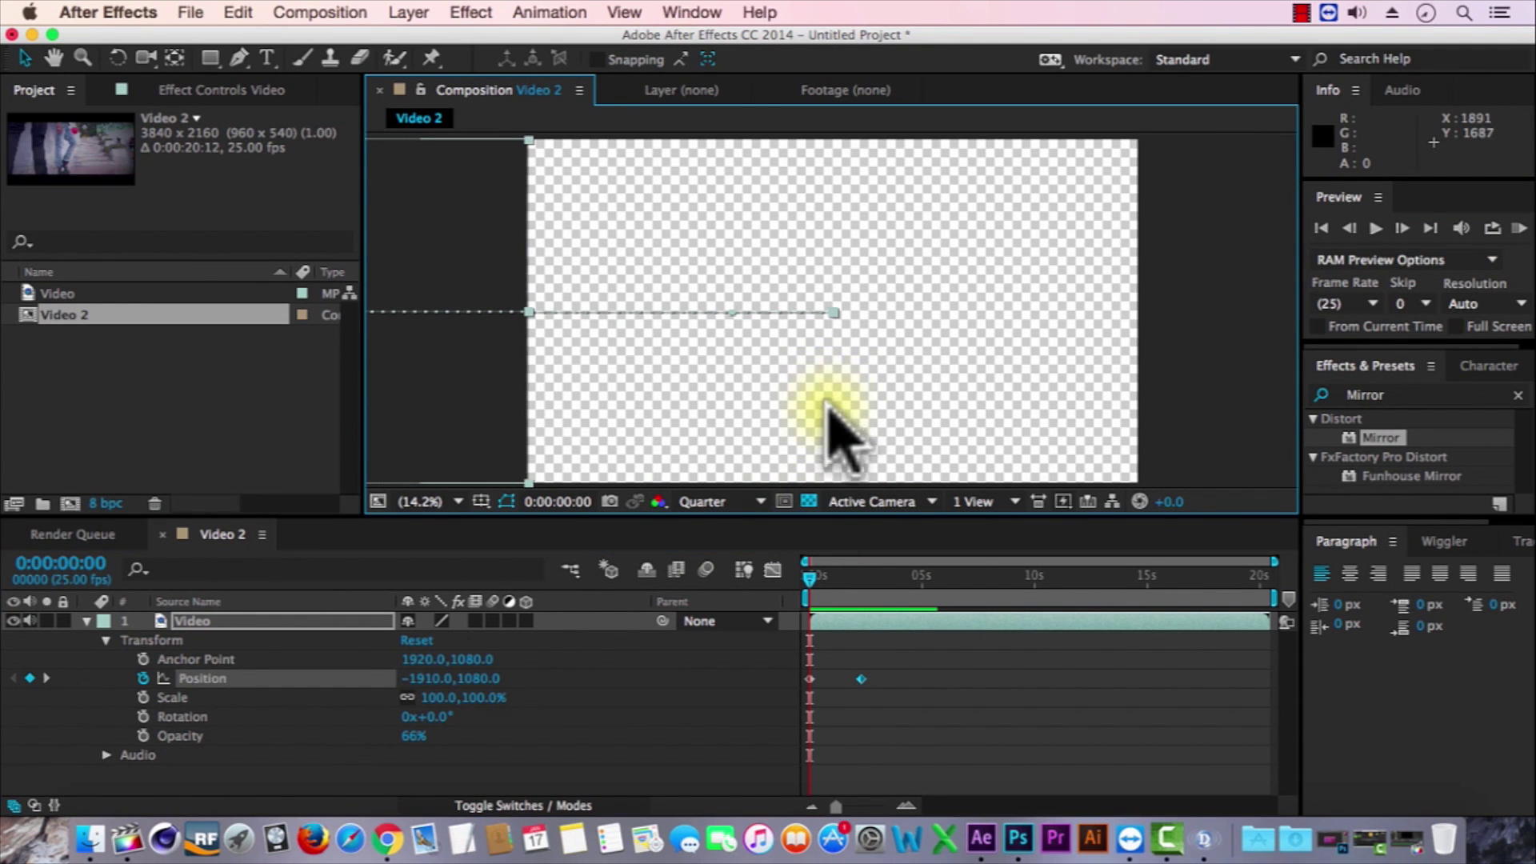
pyautogui.click(810, 500)
pyautogui.click(810, 500)
pyautogui.click(810, 500)
pyautogui.click(810, 499)
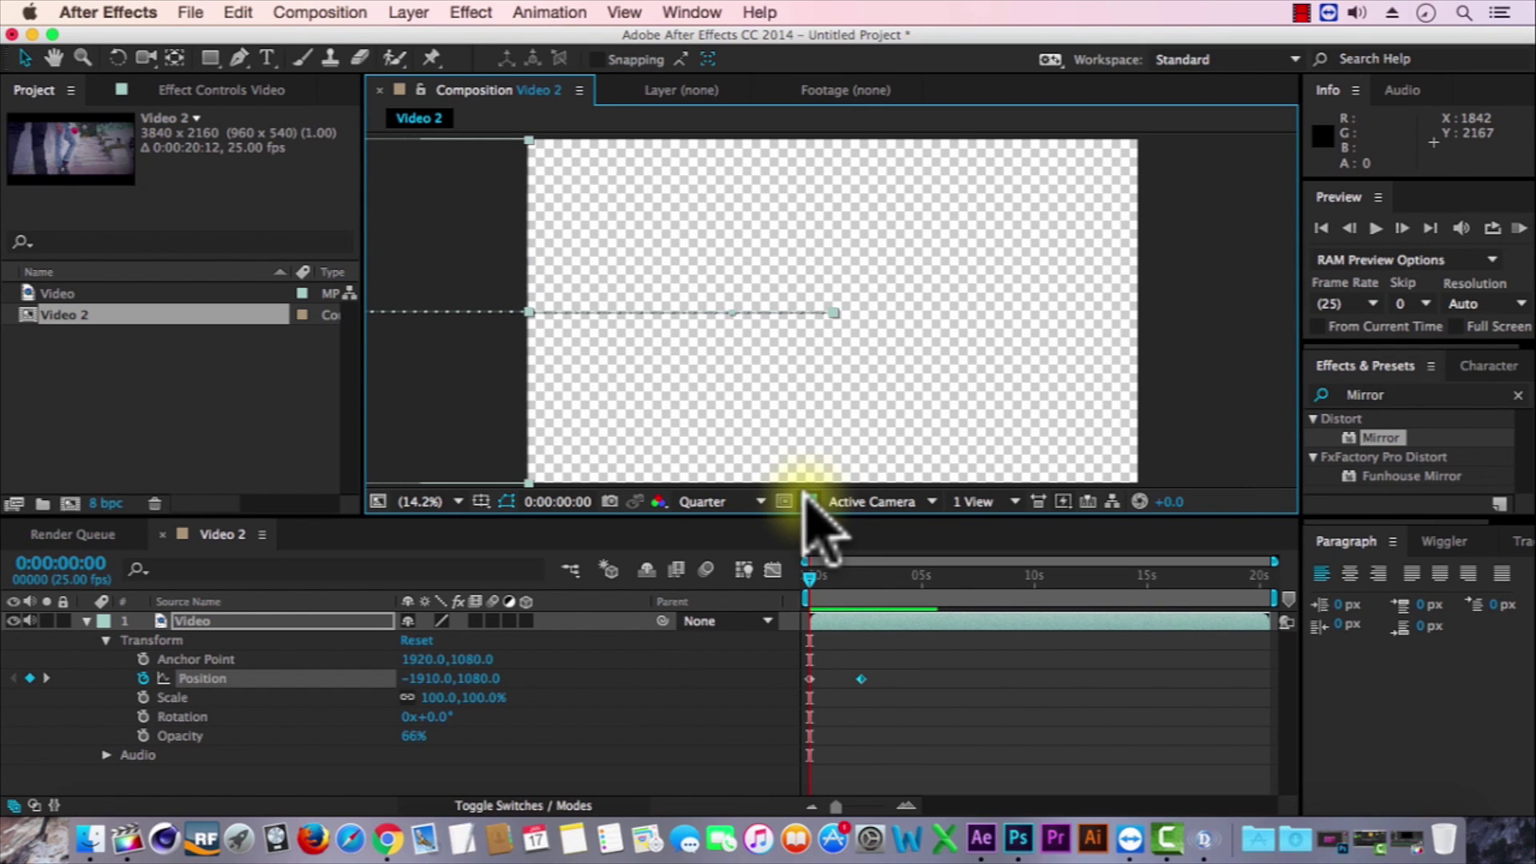
pyautogui.click(809, 502)
pyautogui.click(809, 502)
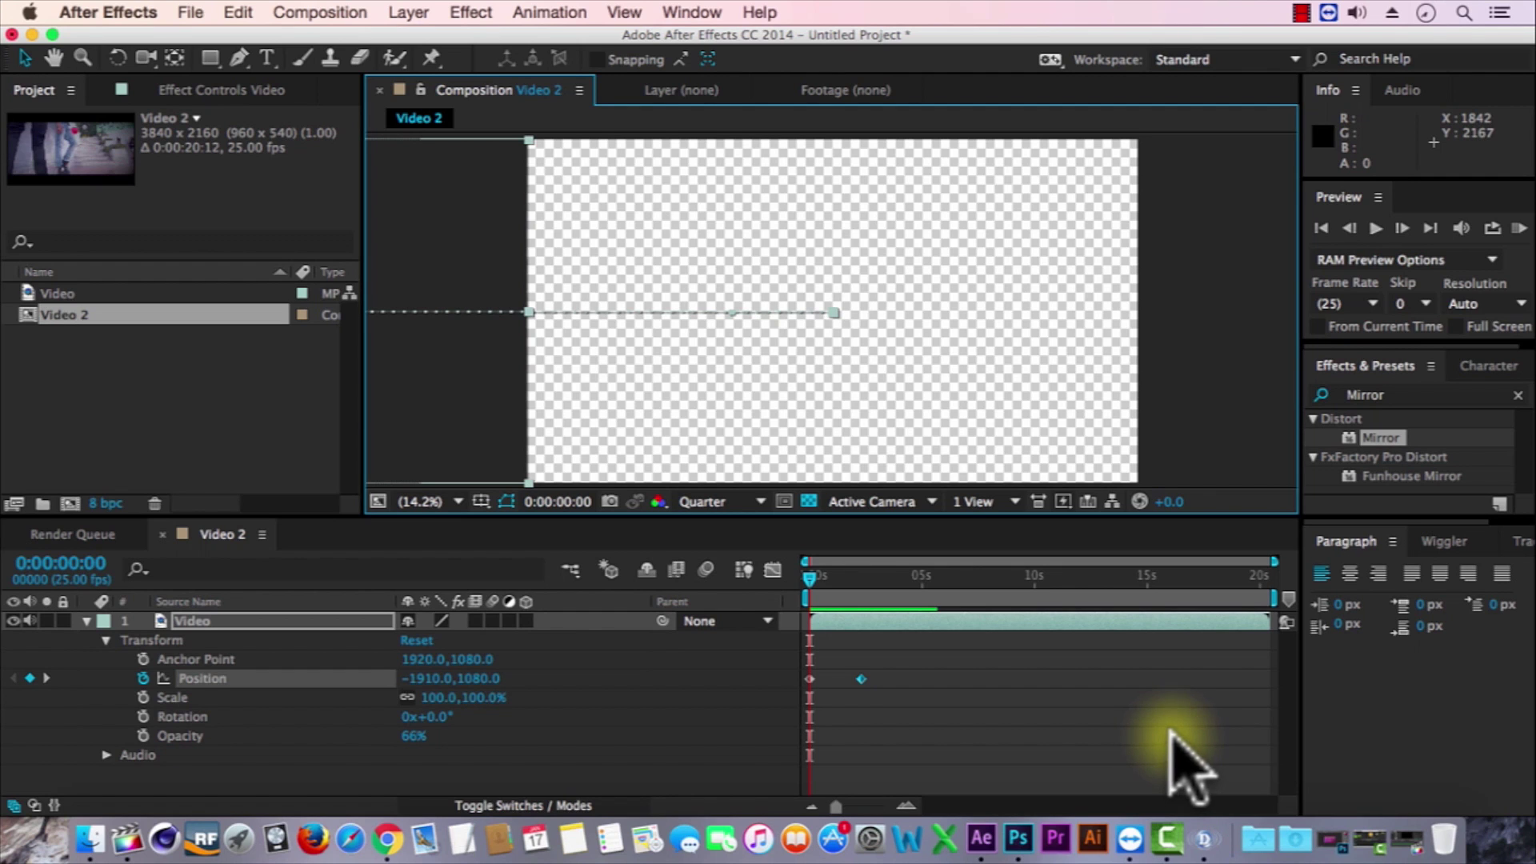
# Turn off the transparency grid and set the work area to end at 0:00:02:17.
pyautogui.moveTo(1273, 600); pyautogui.dragTo(880, 602)
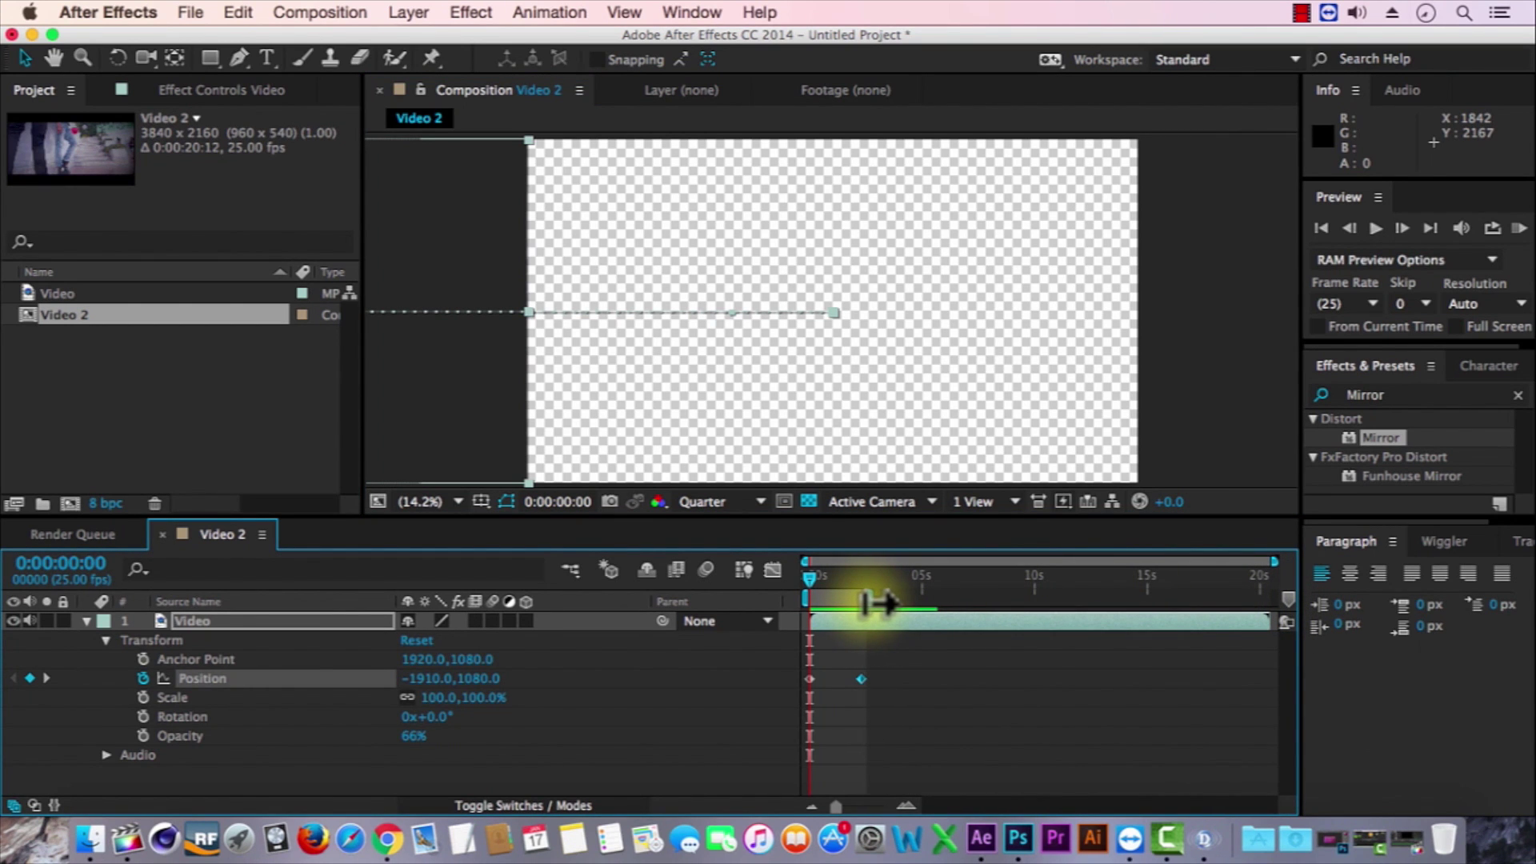
pyautogui.moveTo(880, 601); pyautogui.dragTo(1320, 634)
pyautogui.click(836, 574)
pyautogui.moveTo(839, 574); pyautogui.dragTo(868, 575)
pyautogui.click(808, 502)
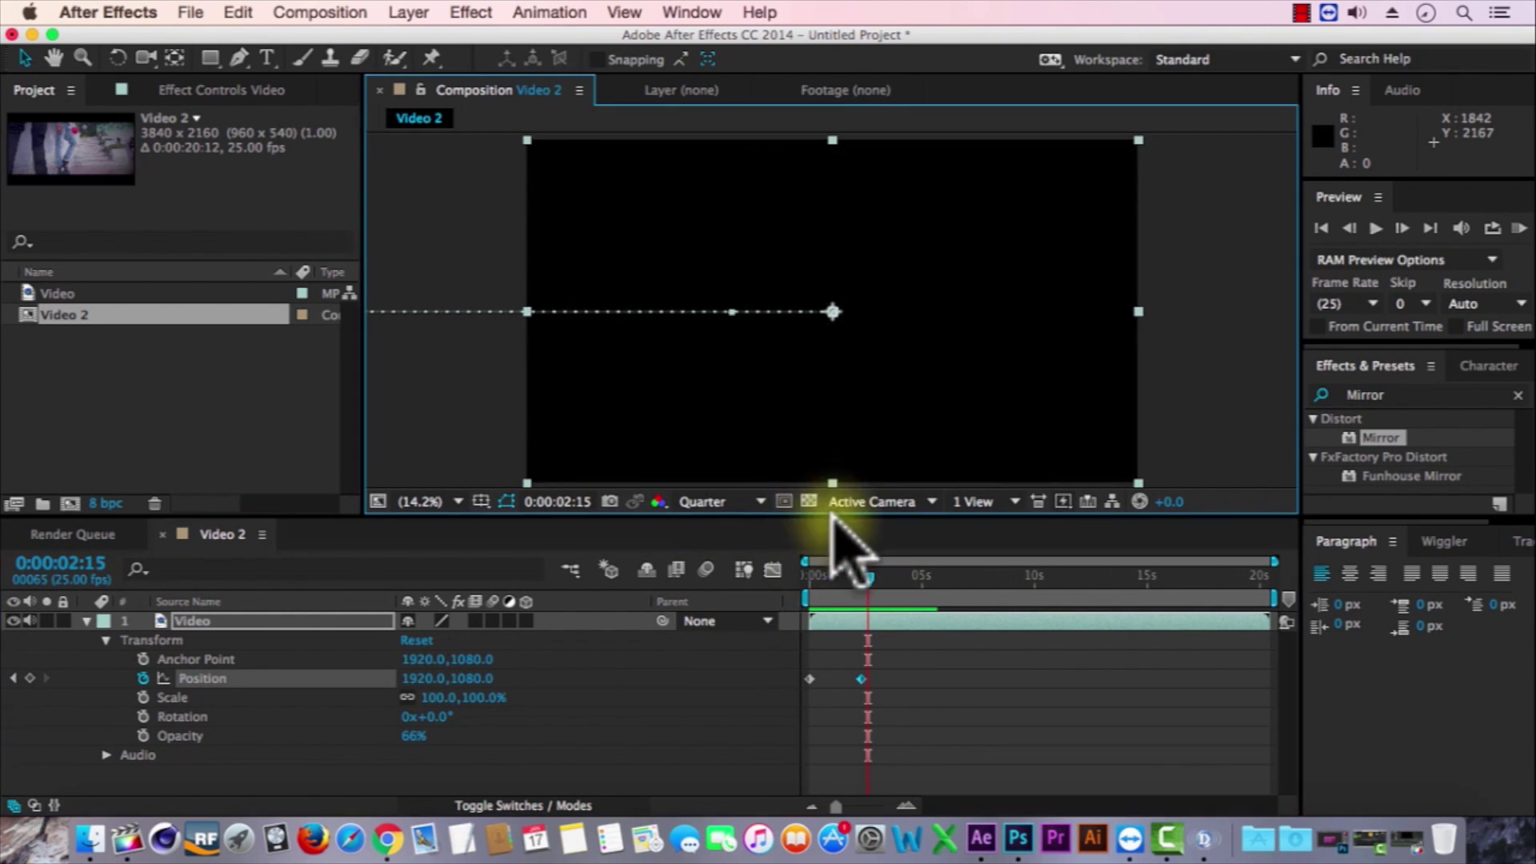
pyautogui.click(871, 575)
pyautogui.click(871, 575)
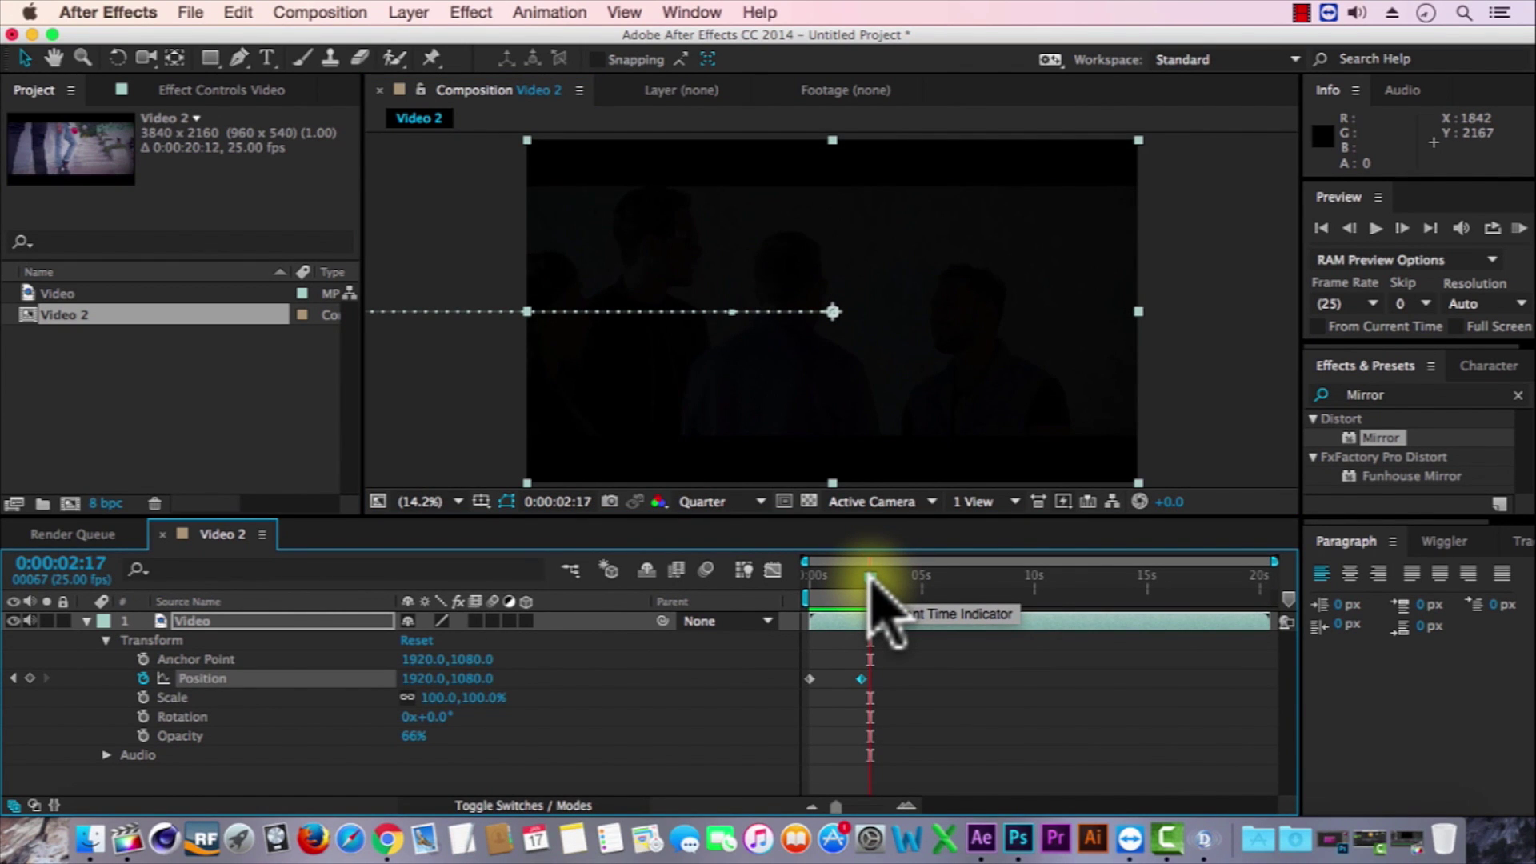
# Apply Easy Ease to the Video layer's second Position keyframe and RAM preview the slide-in from the start.
pyautogui.moveTo(872, 576); pyautogui.dragTo(800, 578)
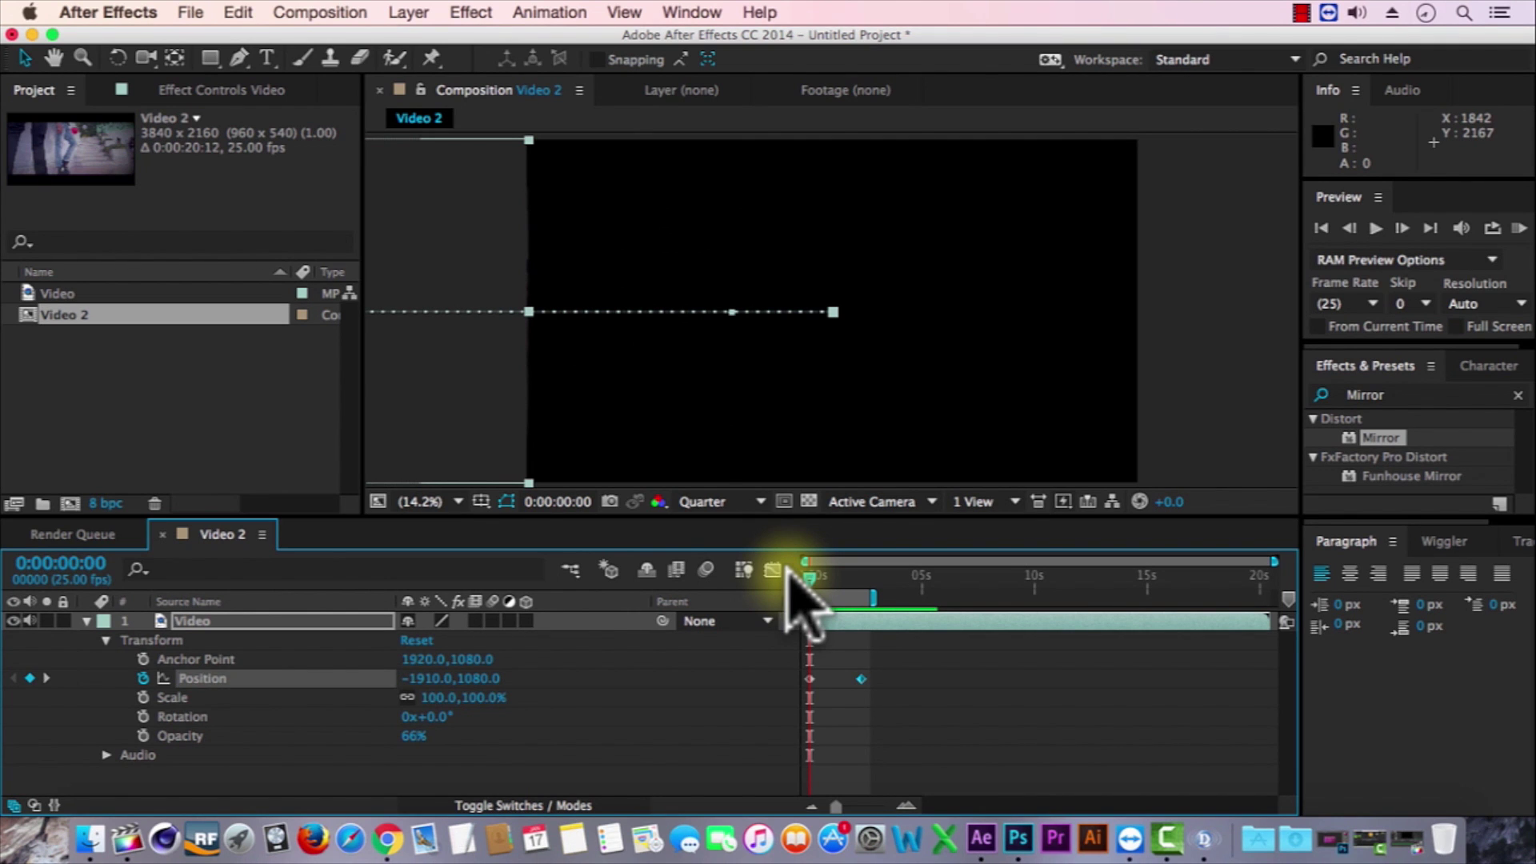
pyautogui.click(847, 740)
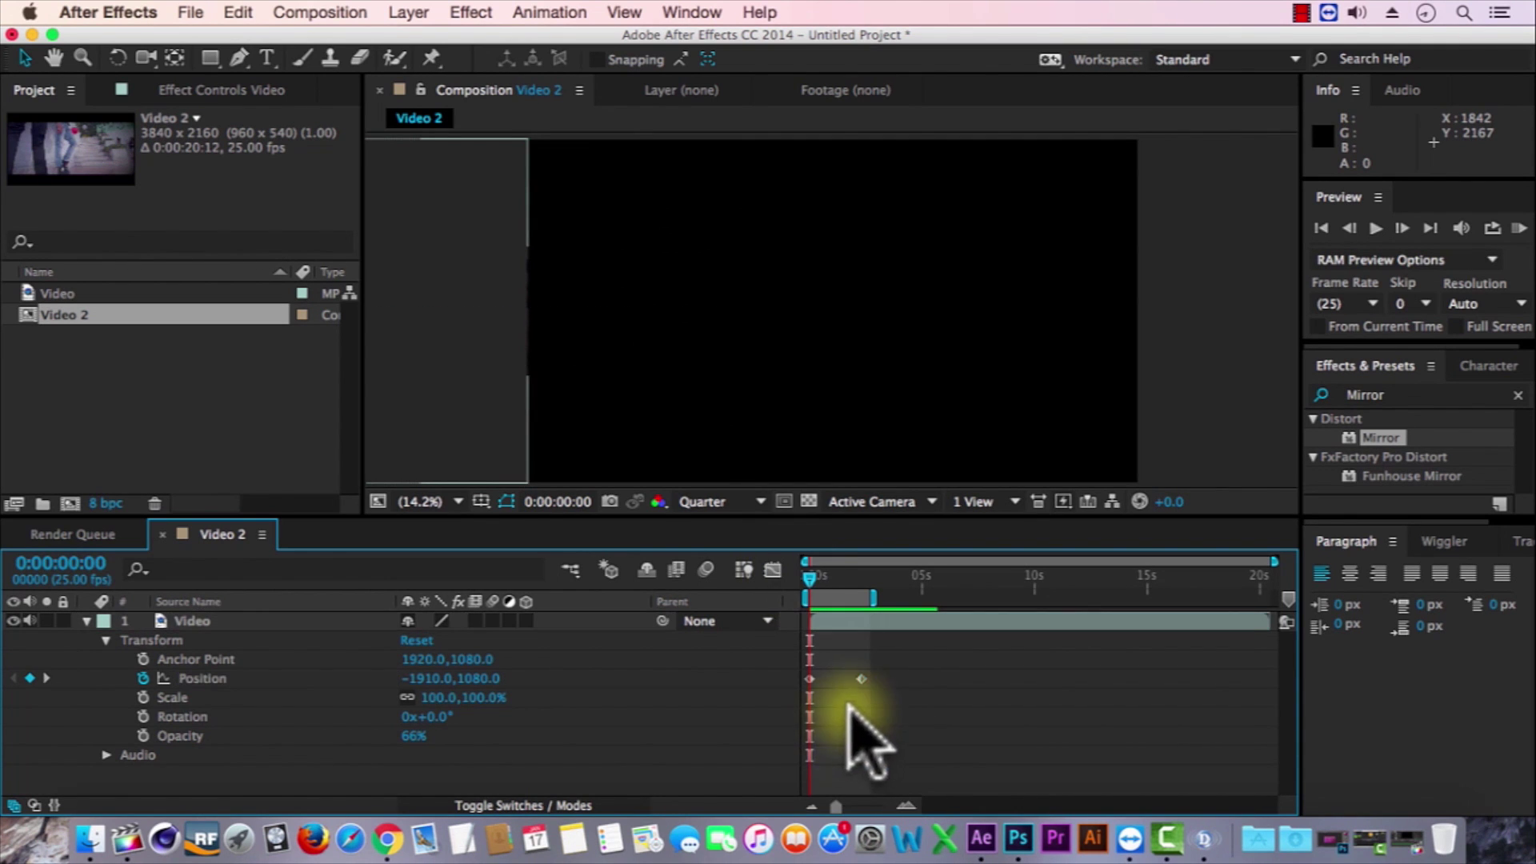
pyautogui.moveTo(873, 657); pyautogui.dragTo(847, 688)
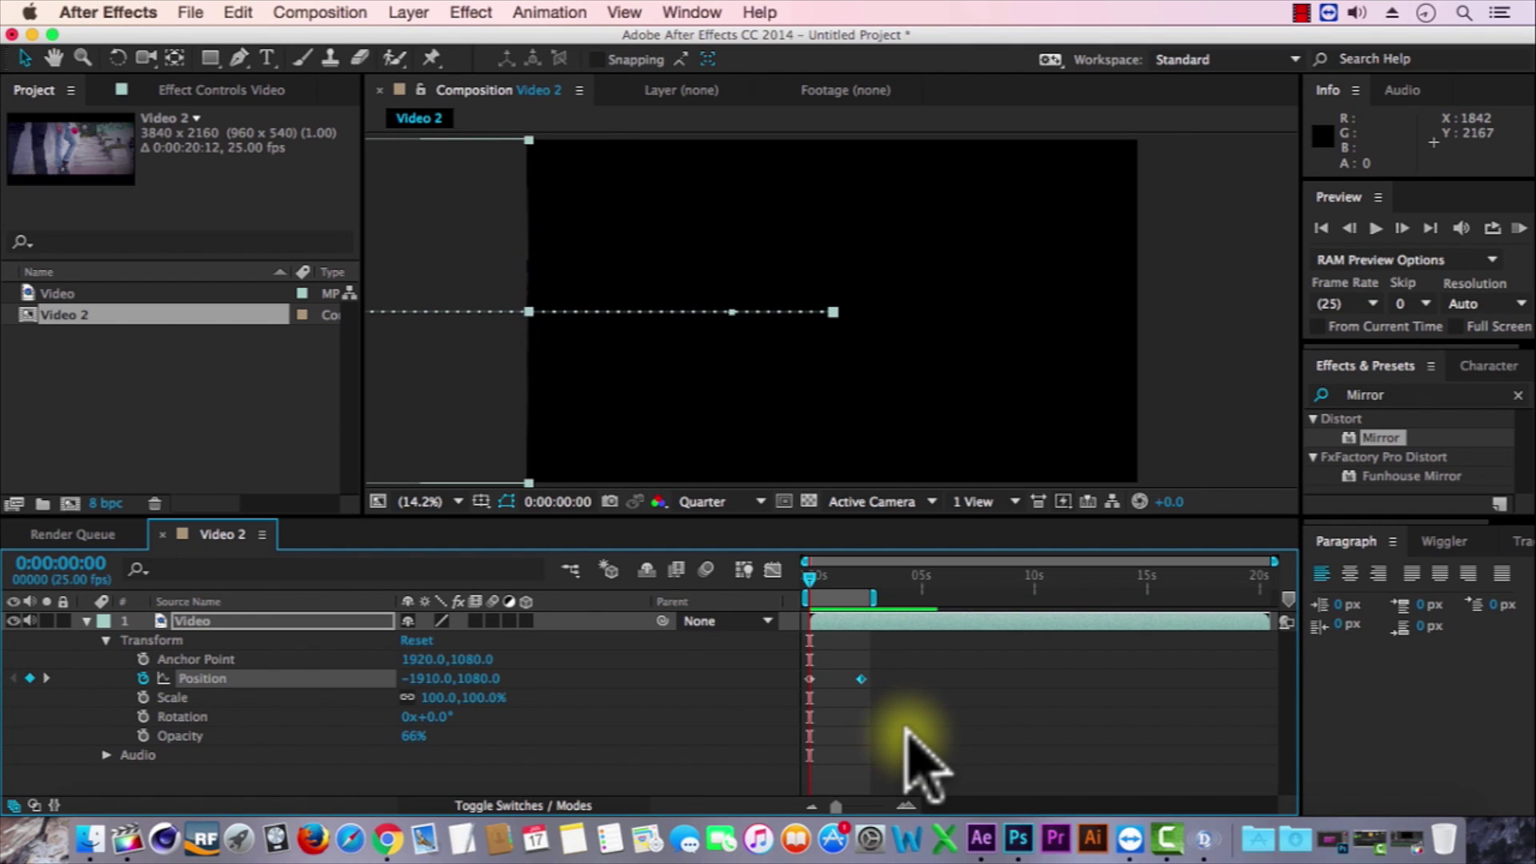
pyautogui.press('F9')
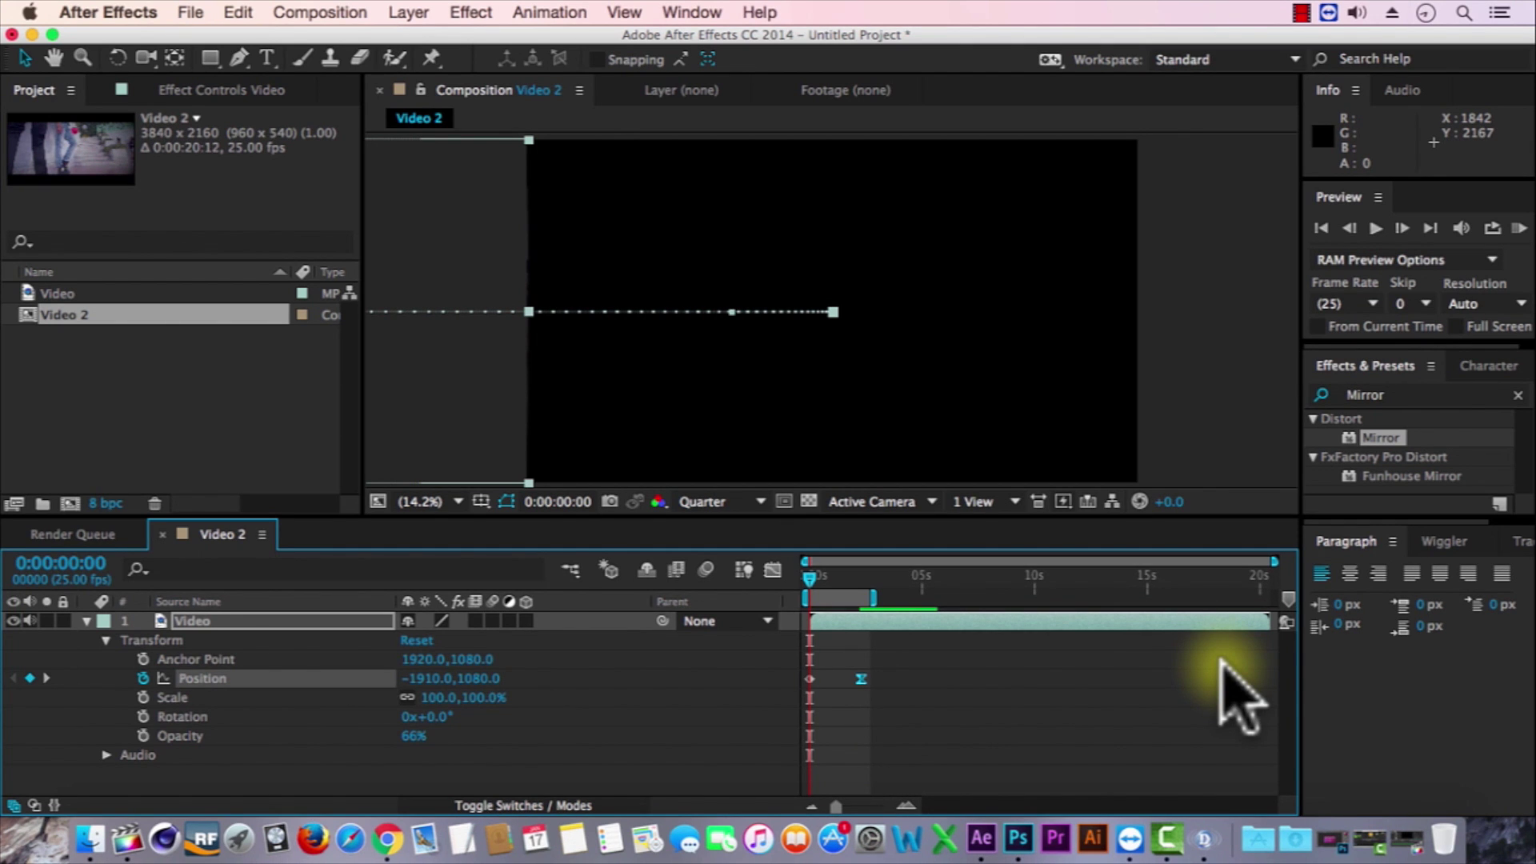
pyautogui.click(1518, 228)
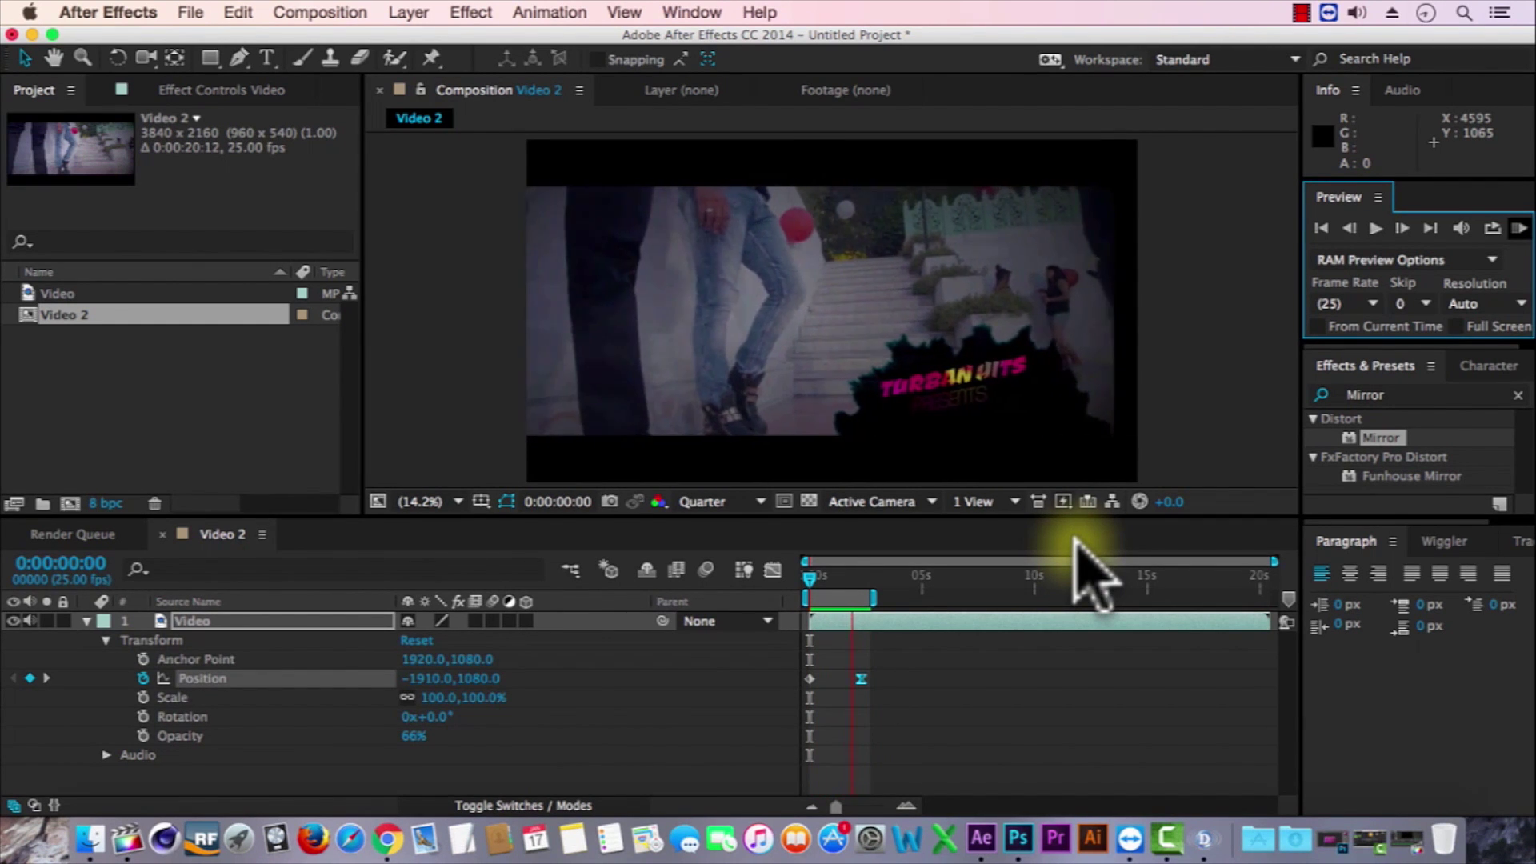
pyautogui.press('space')
# Keyframe the Video layer's Scale from 100% at the start to 119% at 0:00:02:07 and RAM preview the zoom.
pyautogui.moveTo(804, 574)
pyautogui.mouseDown()
pyautogui.moveTo(791, 577)
pyautogui.moveTo(866, 577)
pyautogui.moveTo(784, 588)
pyautogui.mouseUp()
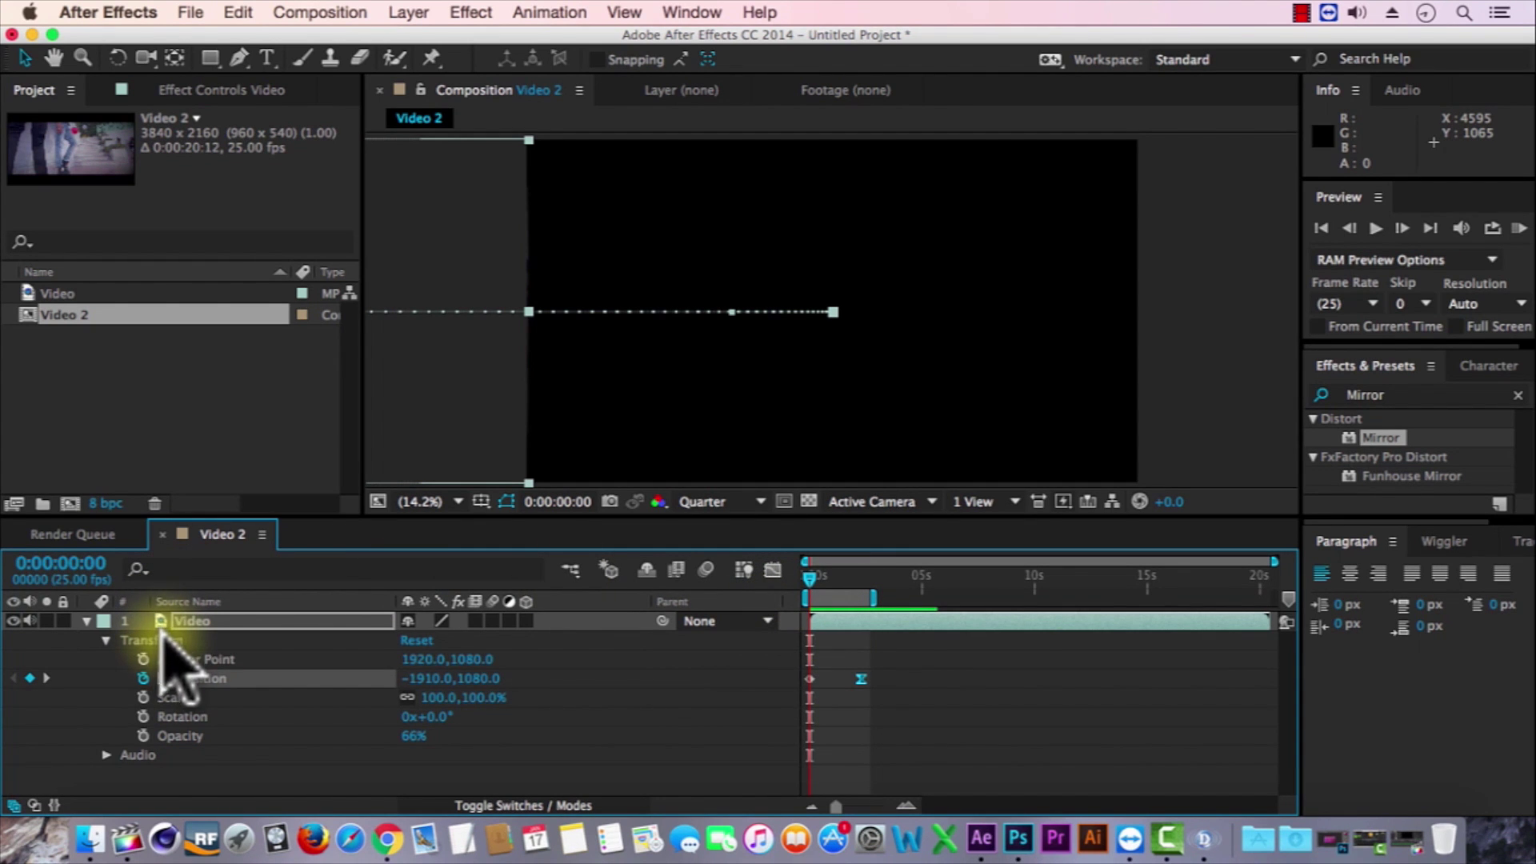
pyautogui.click(142, 697)
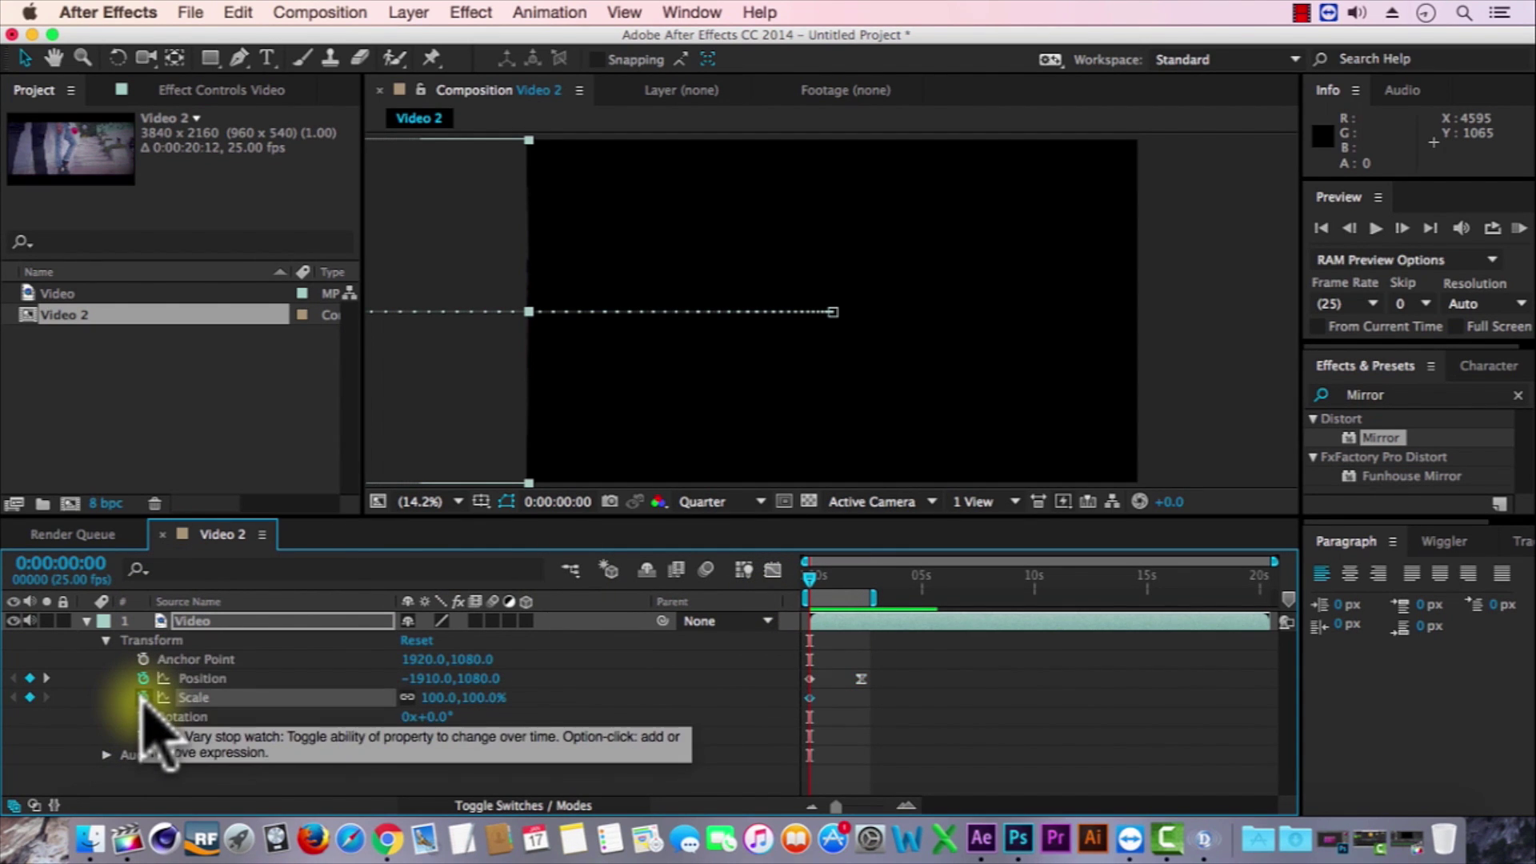
pyautogui.click(47, 678)
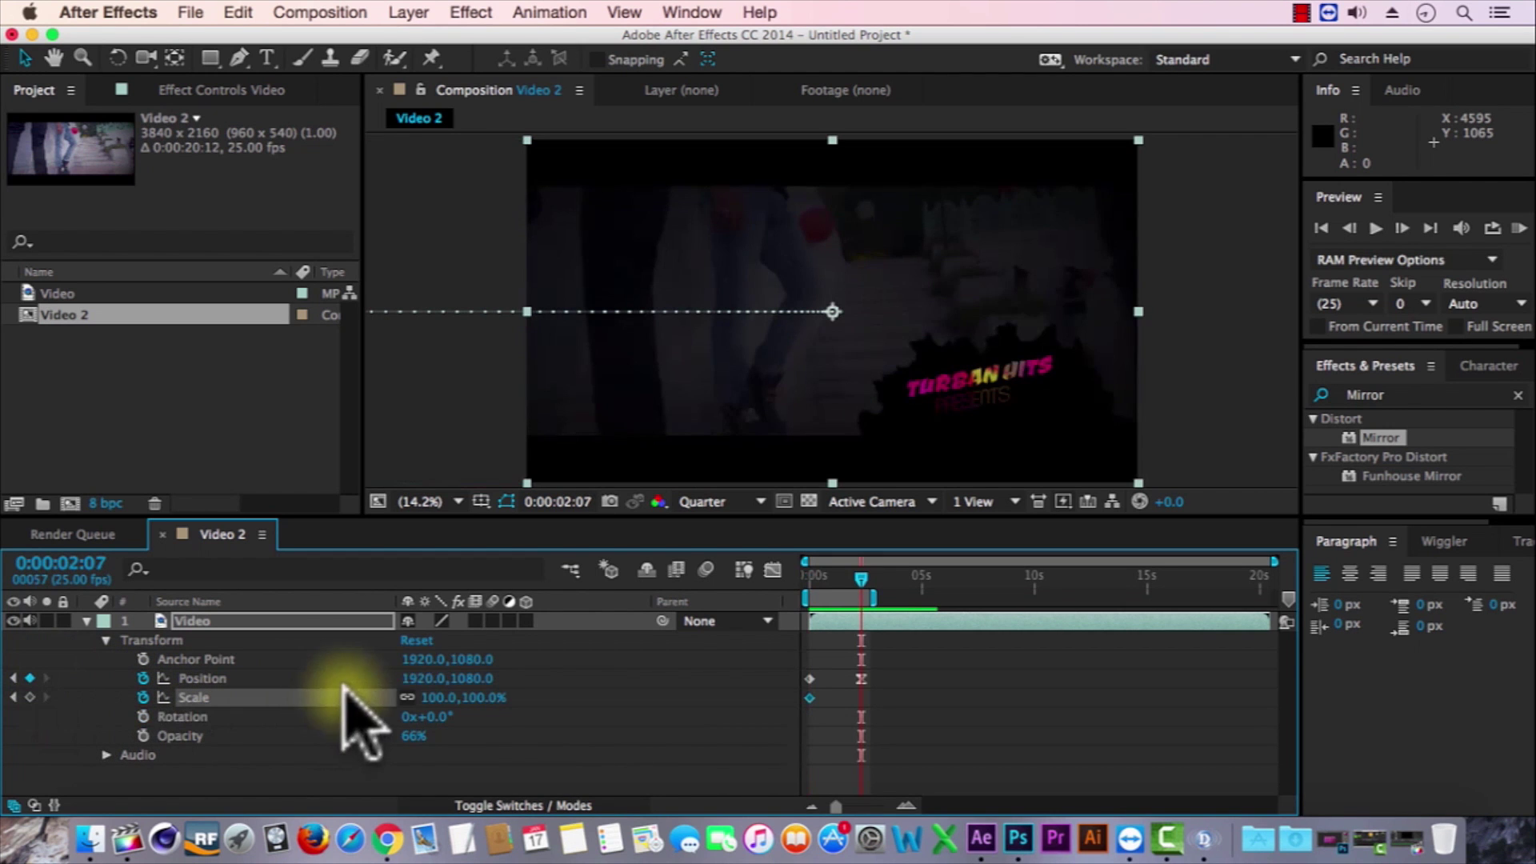
pyautogui.moveTo(436, 698); pyautogui.dragTo(472, 699)
pyautogui.press('Home')
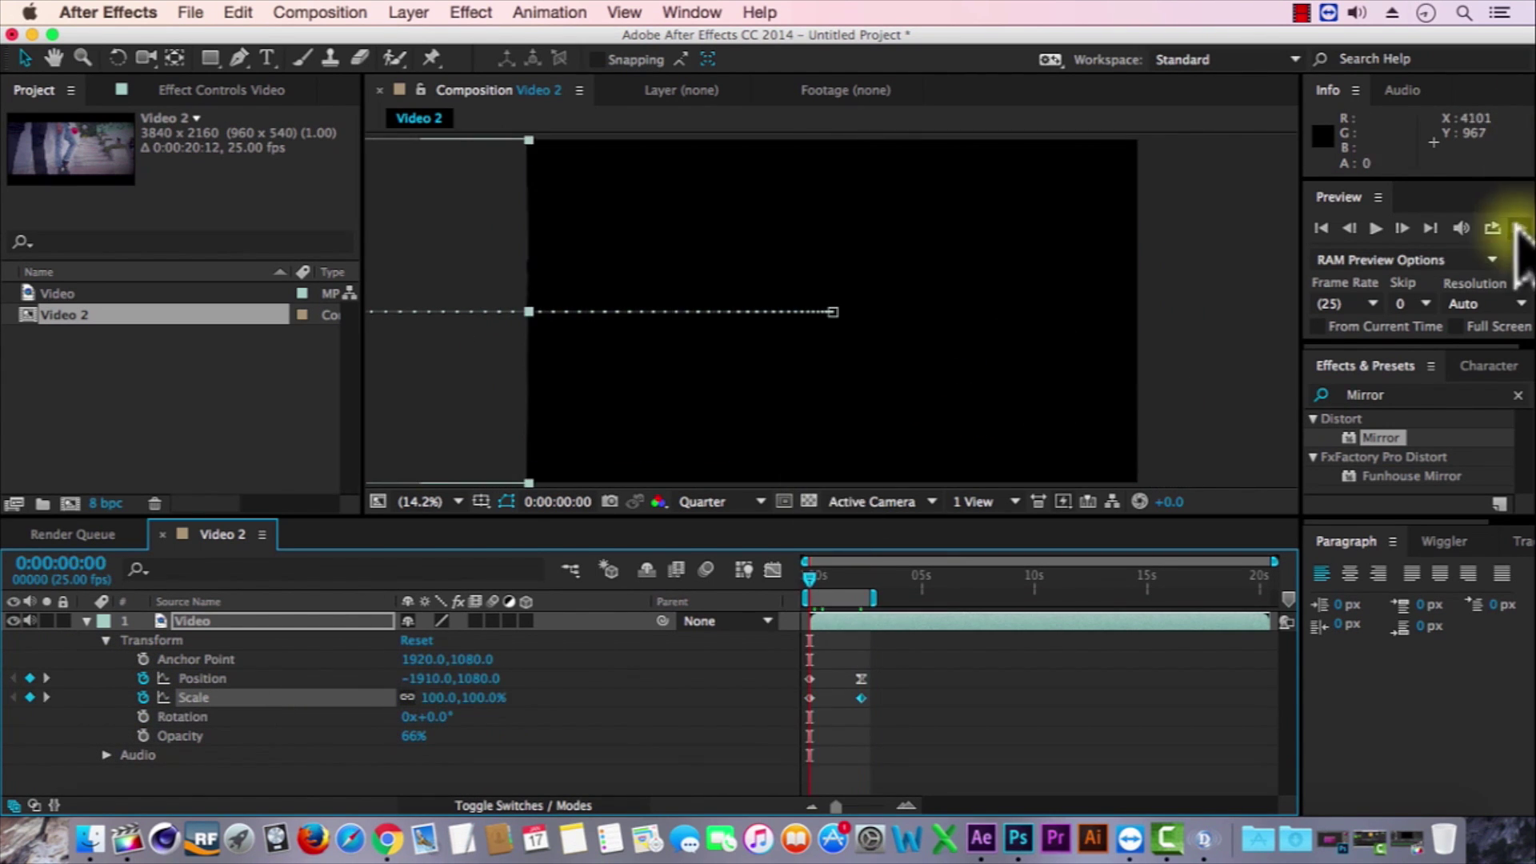
pyautogui.click(1517, 228)
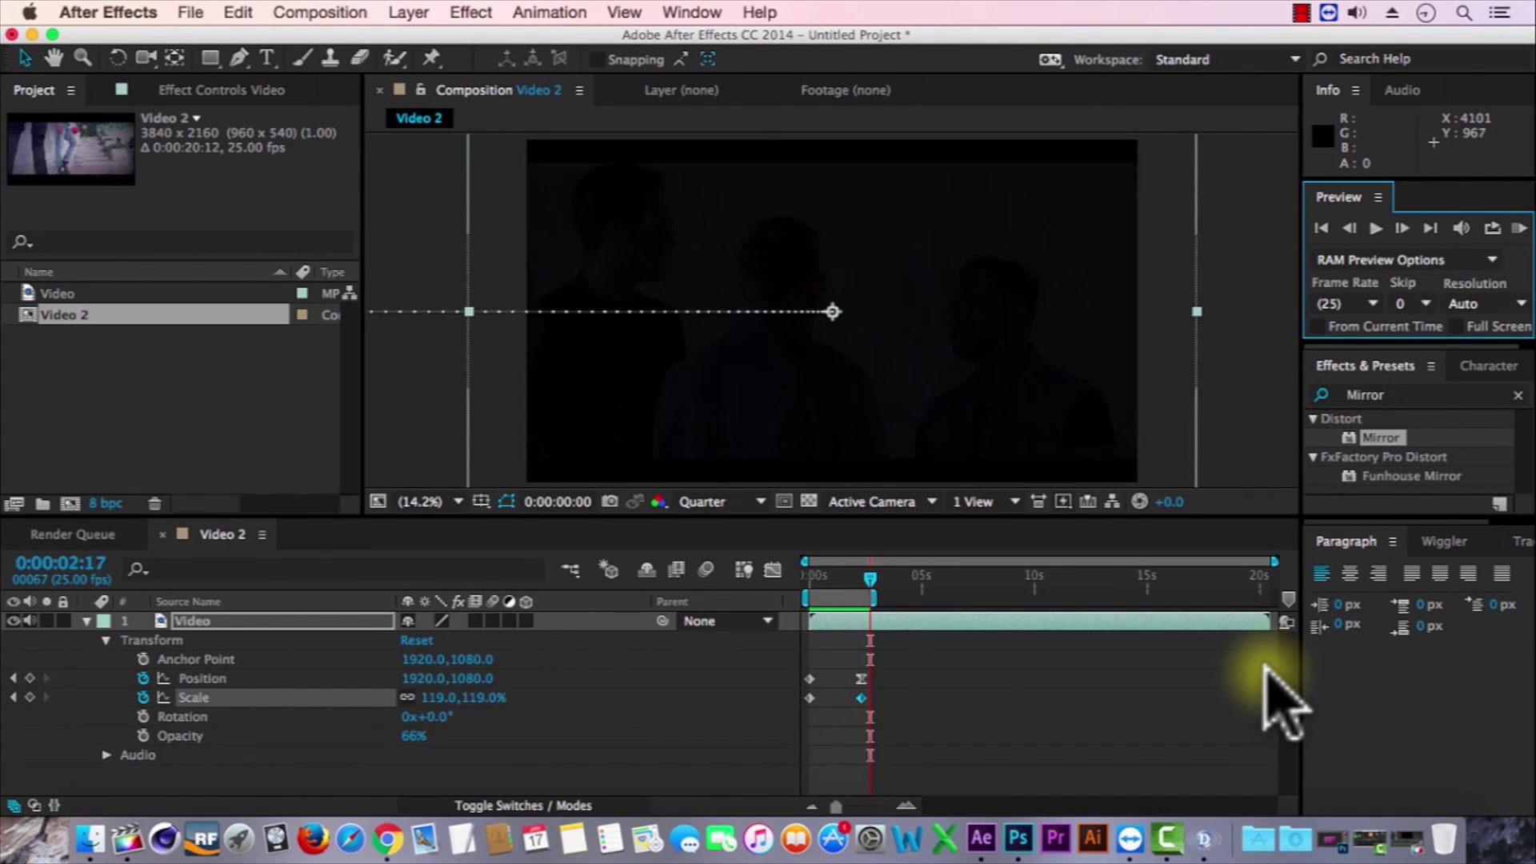
# At 0:00:05:21, apply Camera Lens Blur to the Video layer and set its Blur Radius to 0.
pyautogui.click(970, 664)
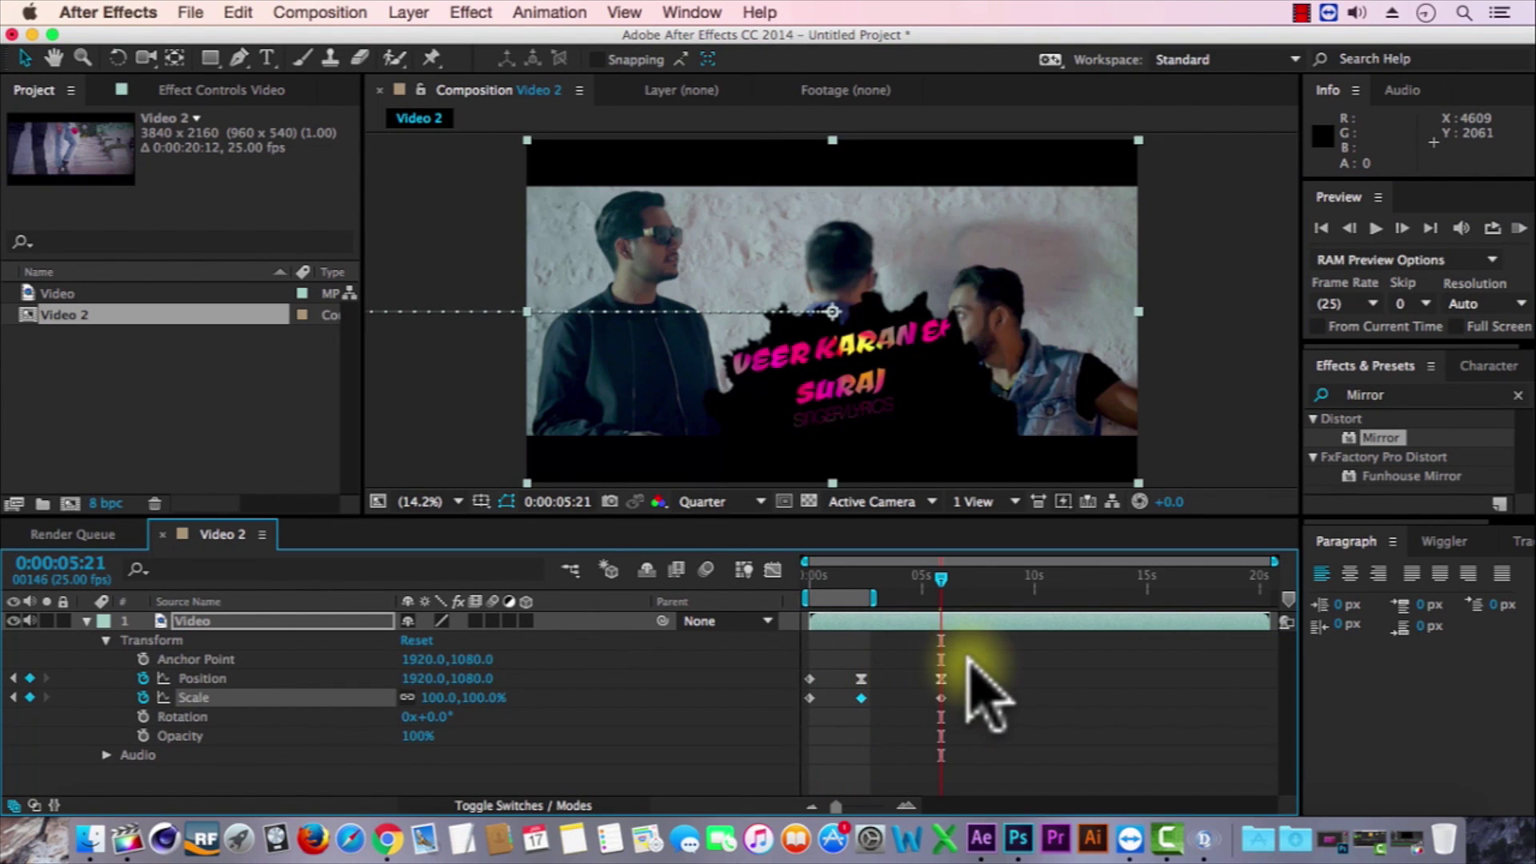
pyautogui.click(87, 621)
pyautogui.click(469, 12)
pyautogui.moveTo(487, 204)
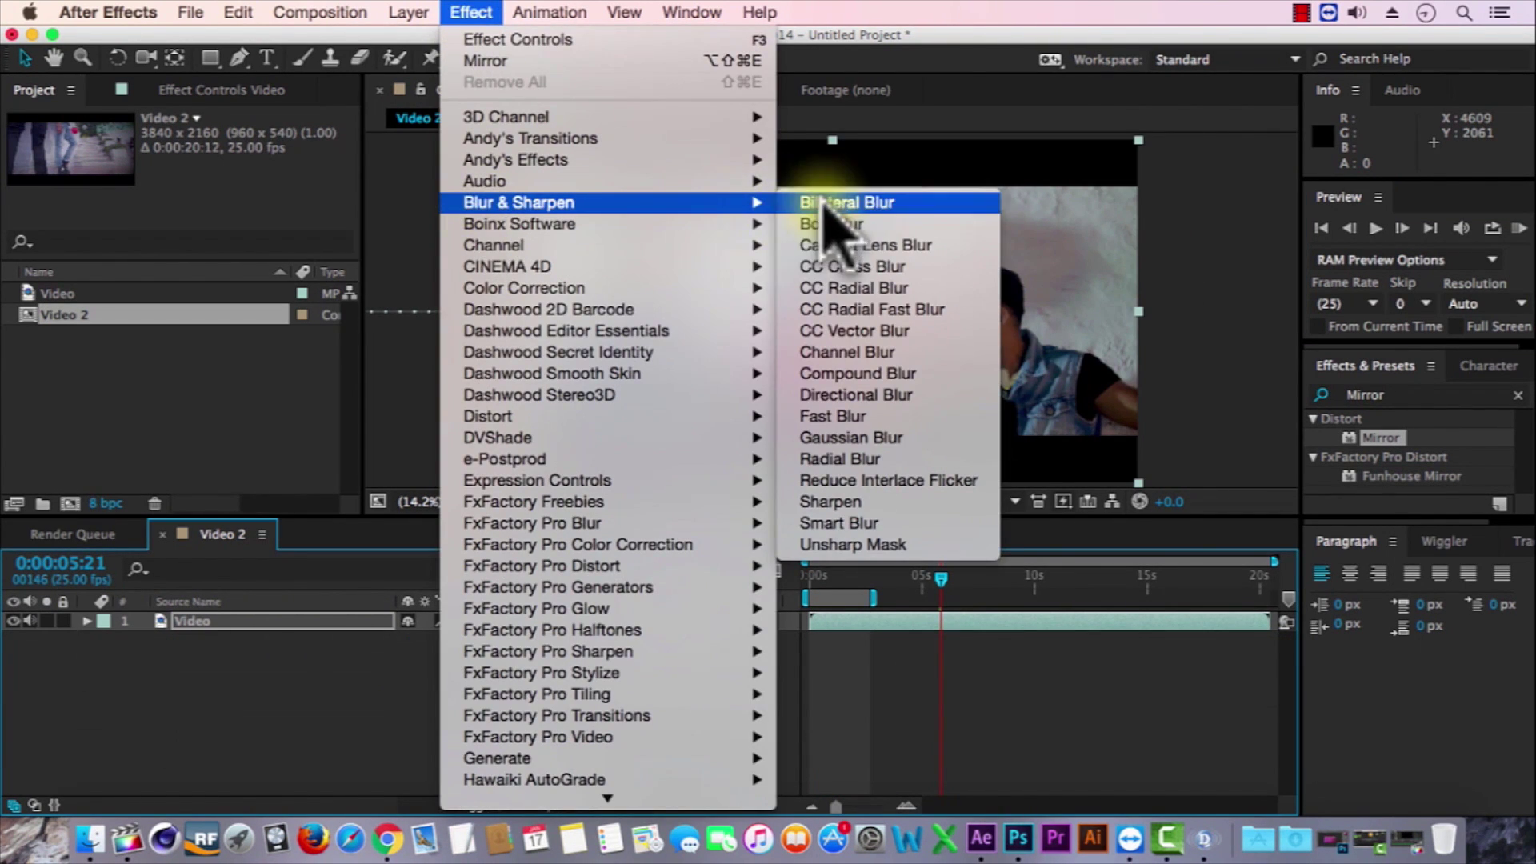
pyautogui.click(866, 245)
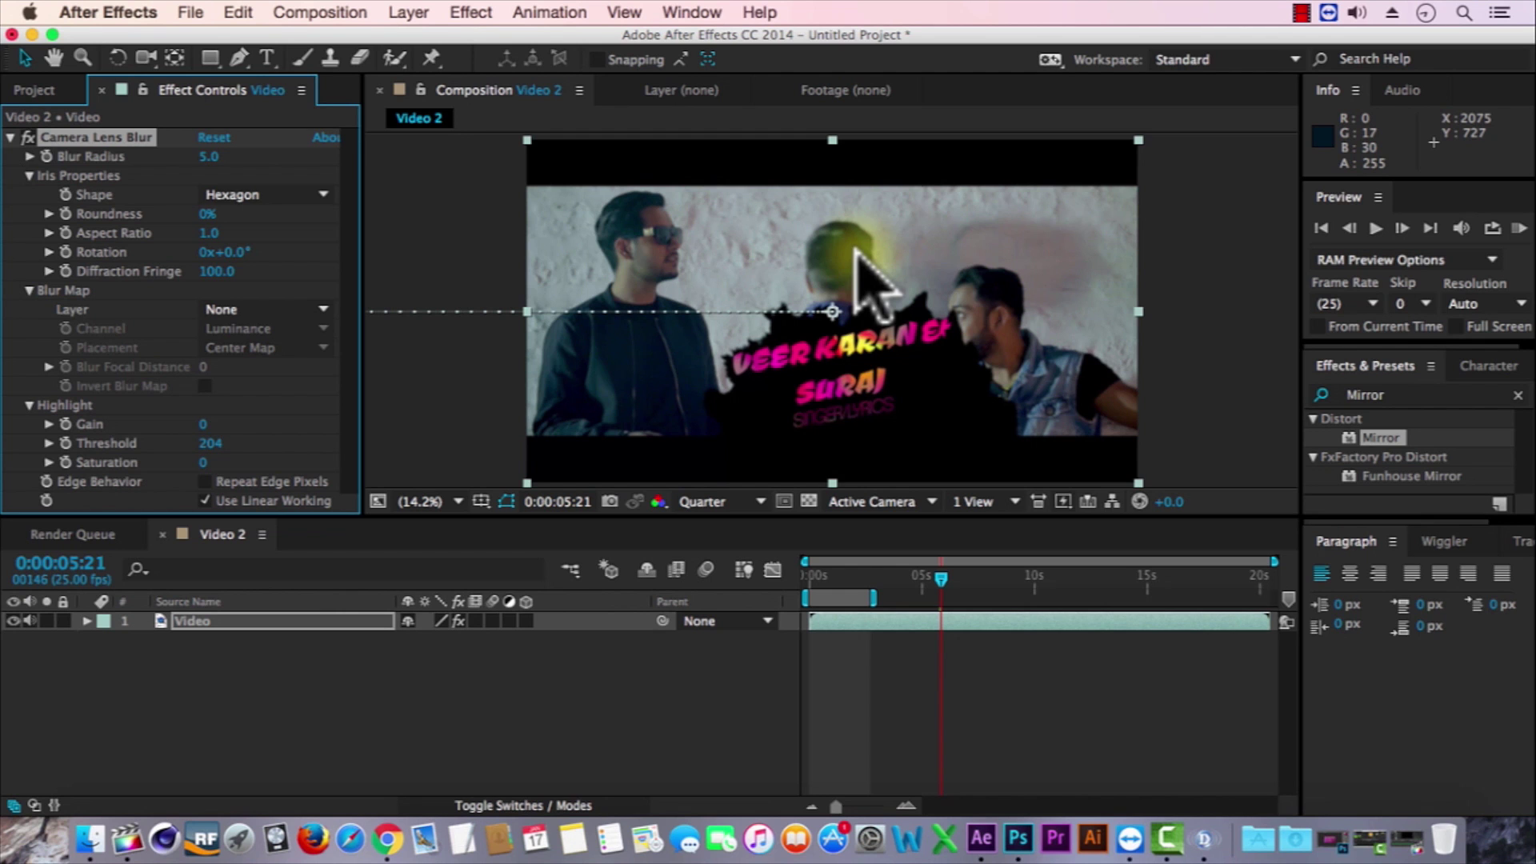
pyautogui.click(209, 157)
pyautogui.write('0')
pyautogui.press('Return')
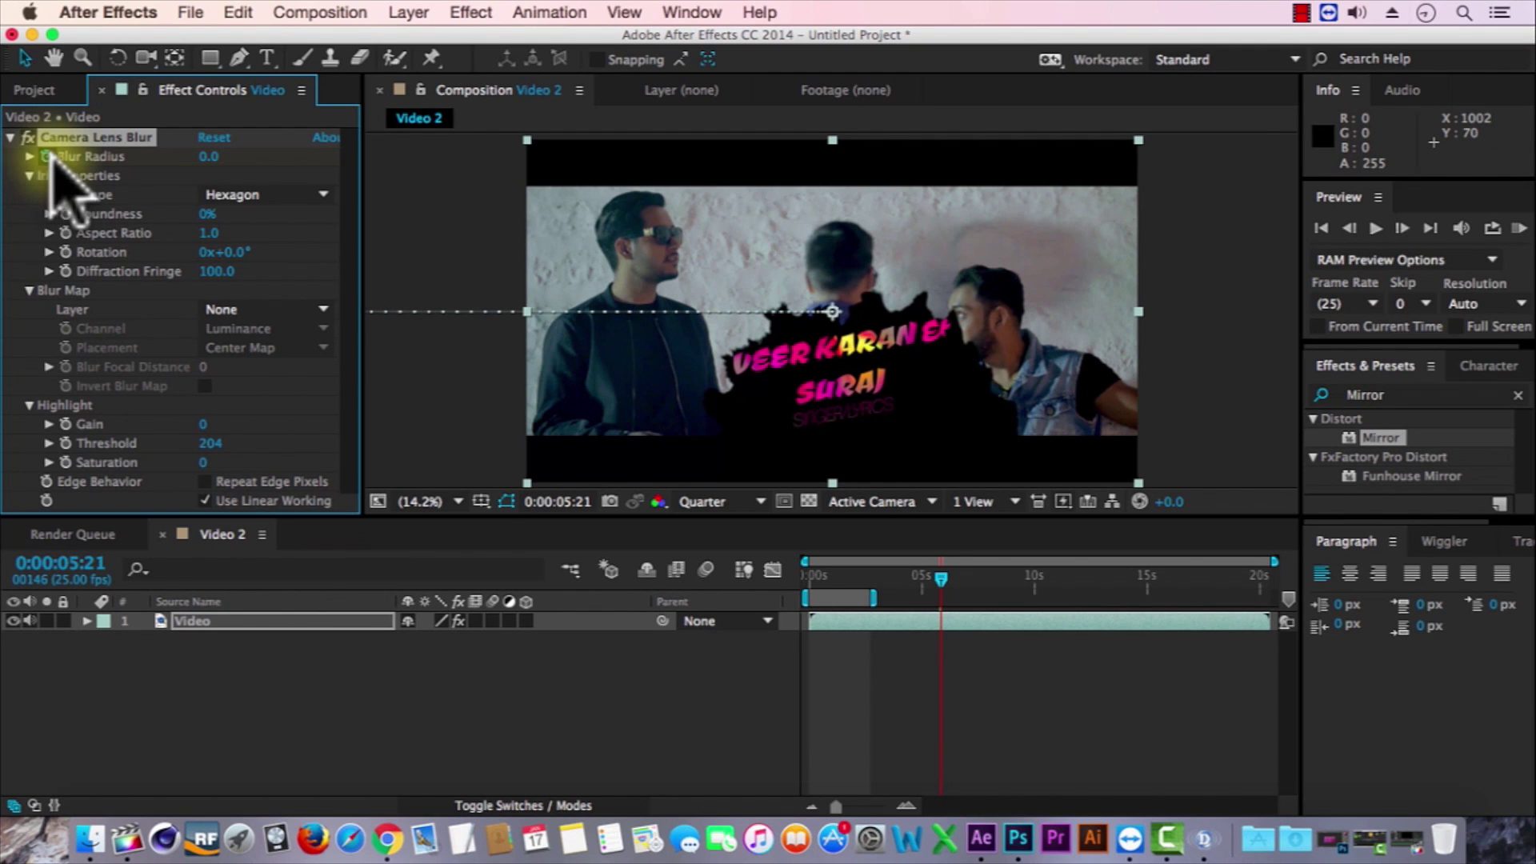
# Animate Blur Radius from 0 at 0:00:05:21 to 15 at 0:00:07:14, with the work area moved over it, and RAM preview.
pyautogui.moveTo(832, 599); pyautogui.dragTo(968, 602)
pyautogui.click(979, 576)
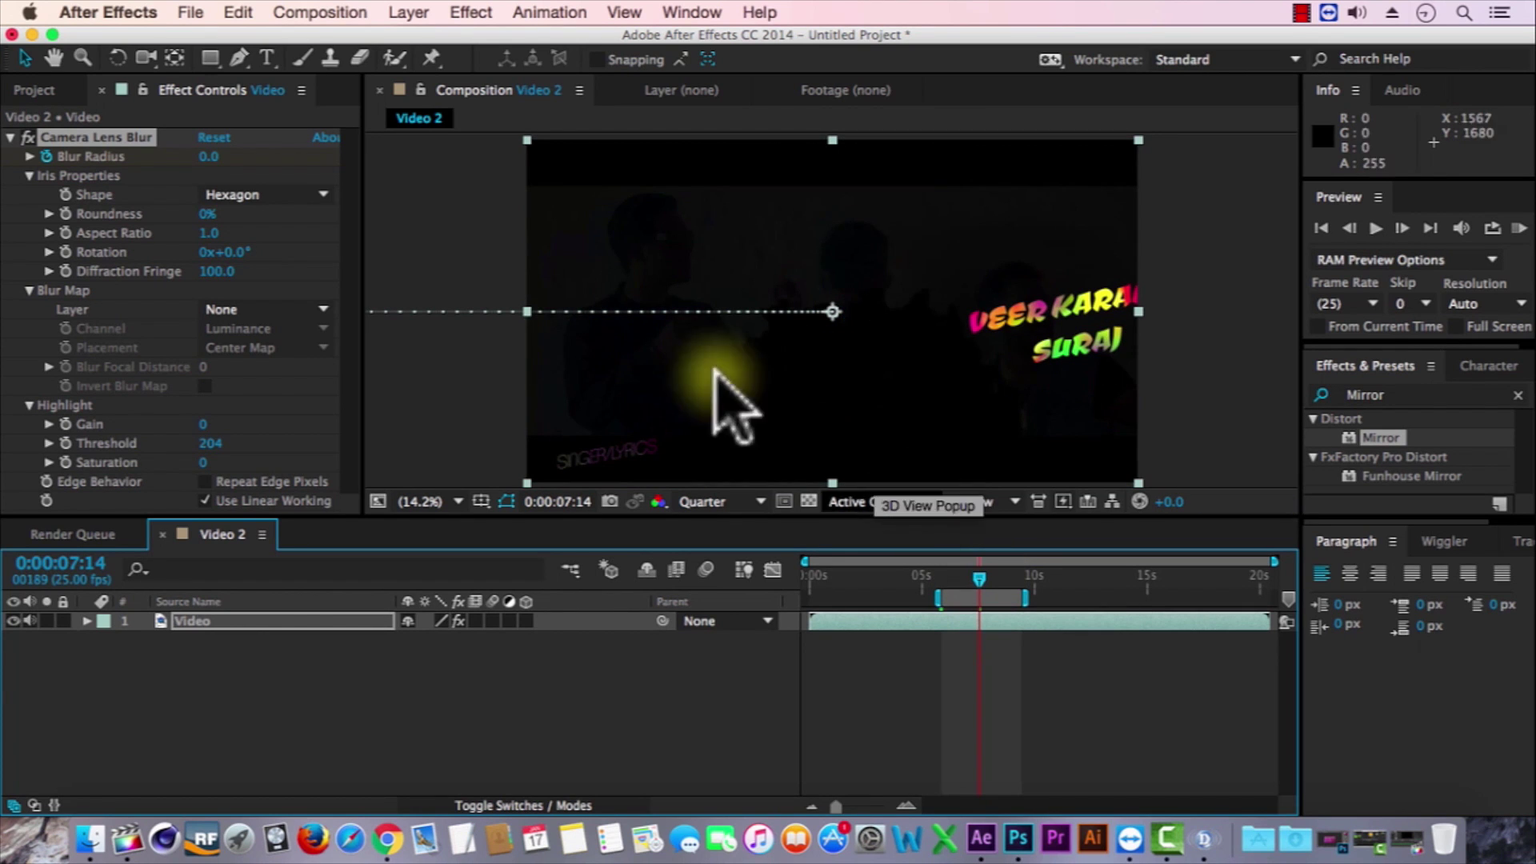
pyautogui.click(210, 157)
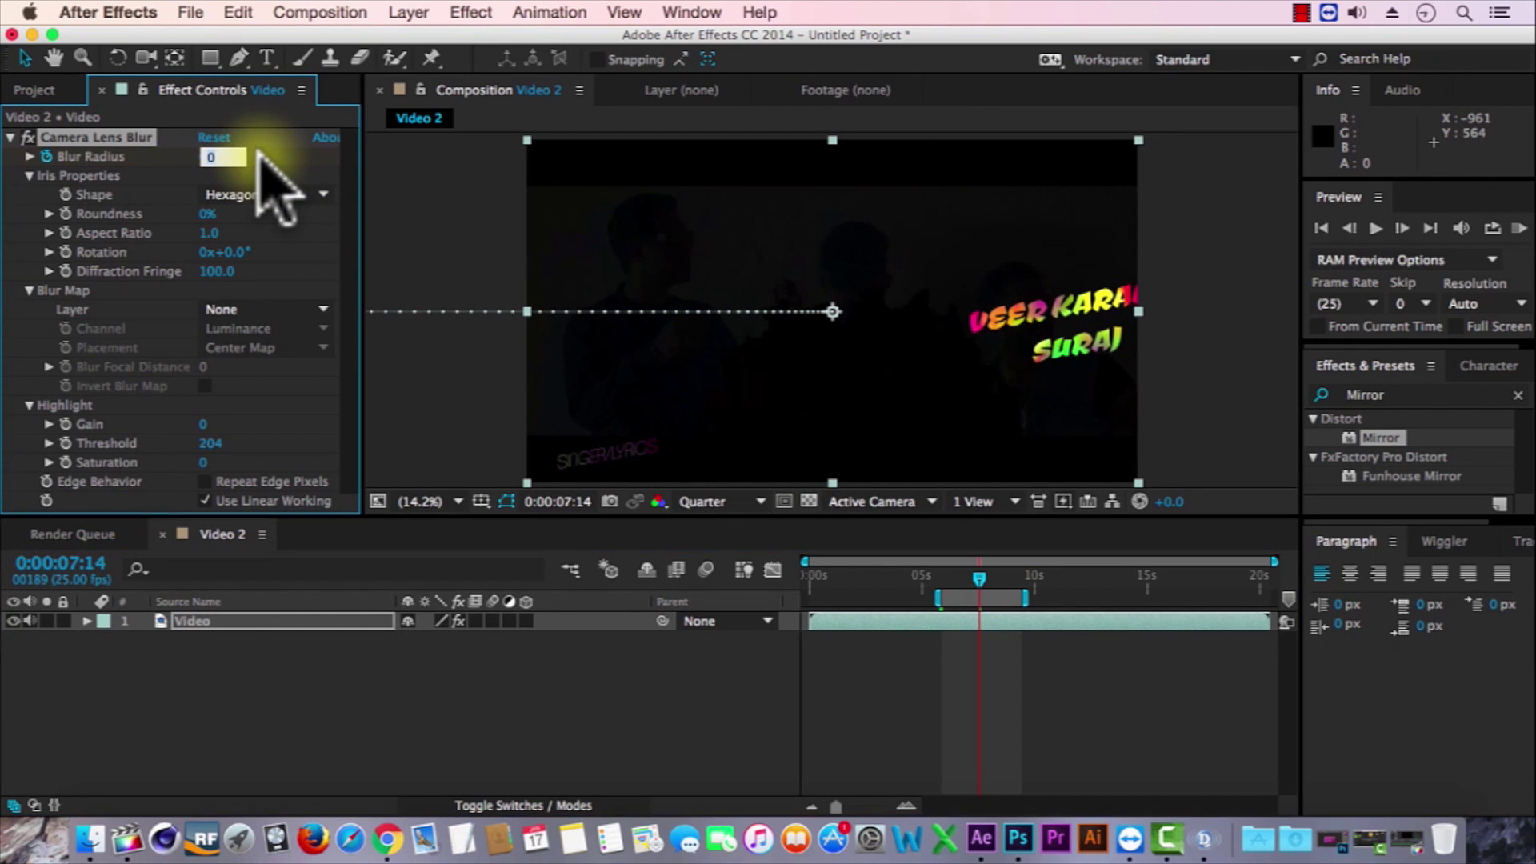
pyautogui.write('15')
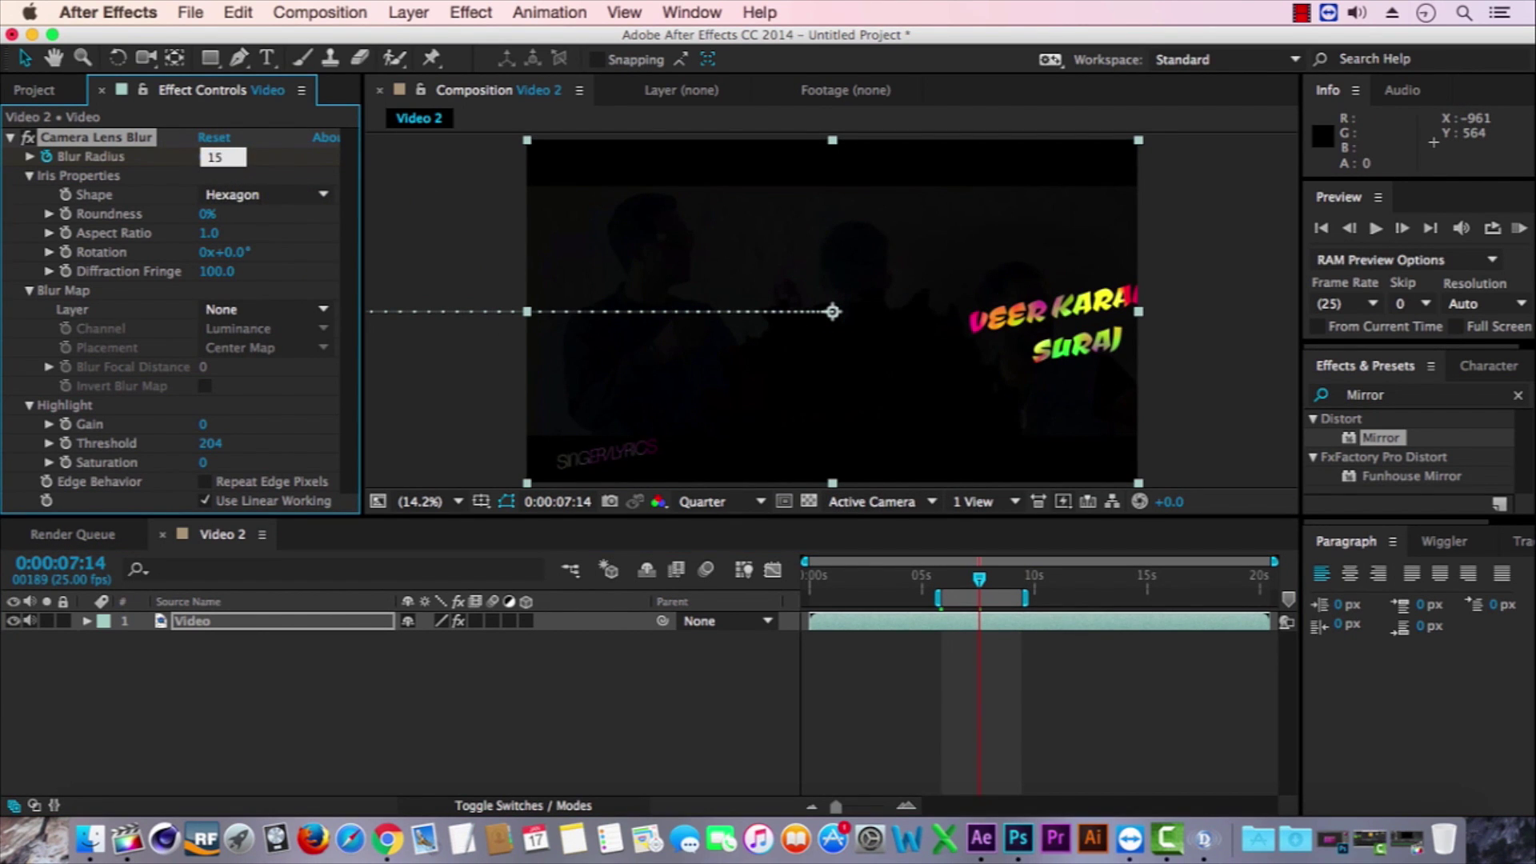
pyautogui.press('Return')
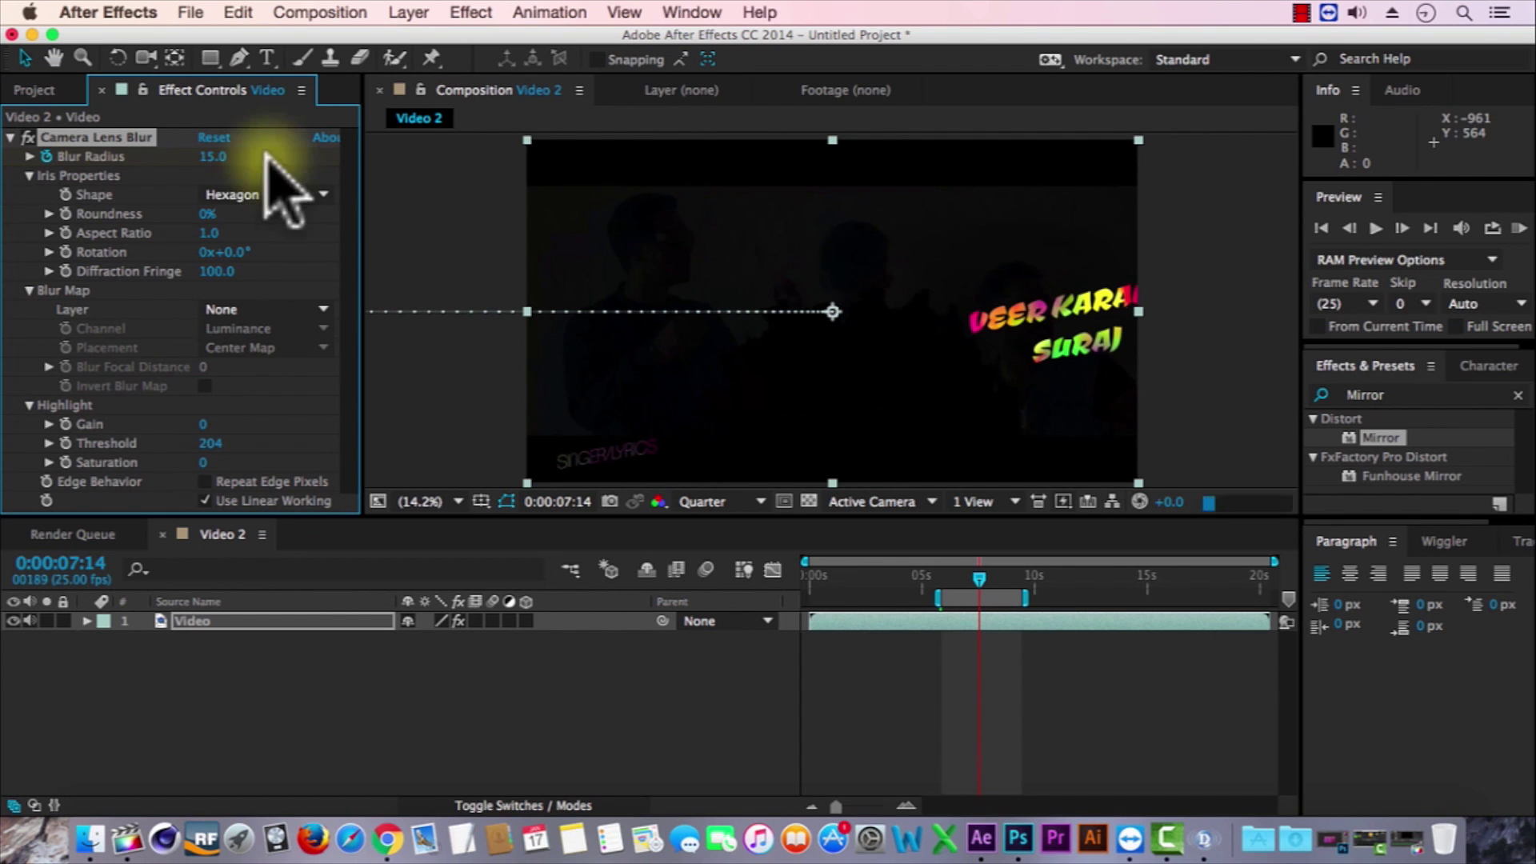
pyautogui.click(1520, 230)
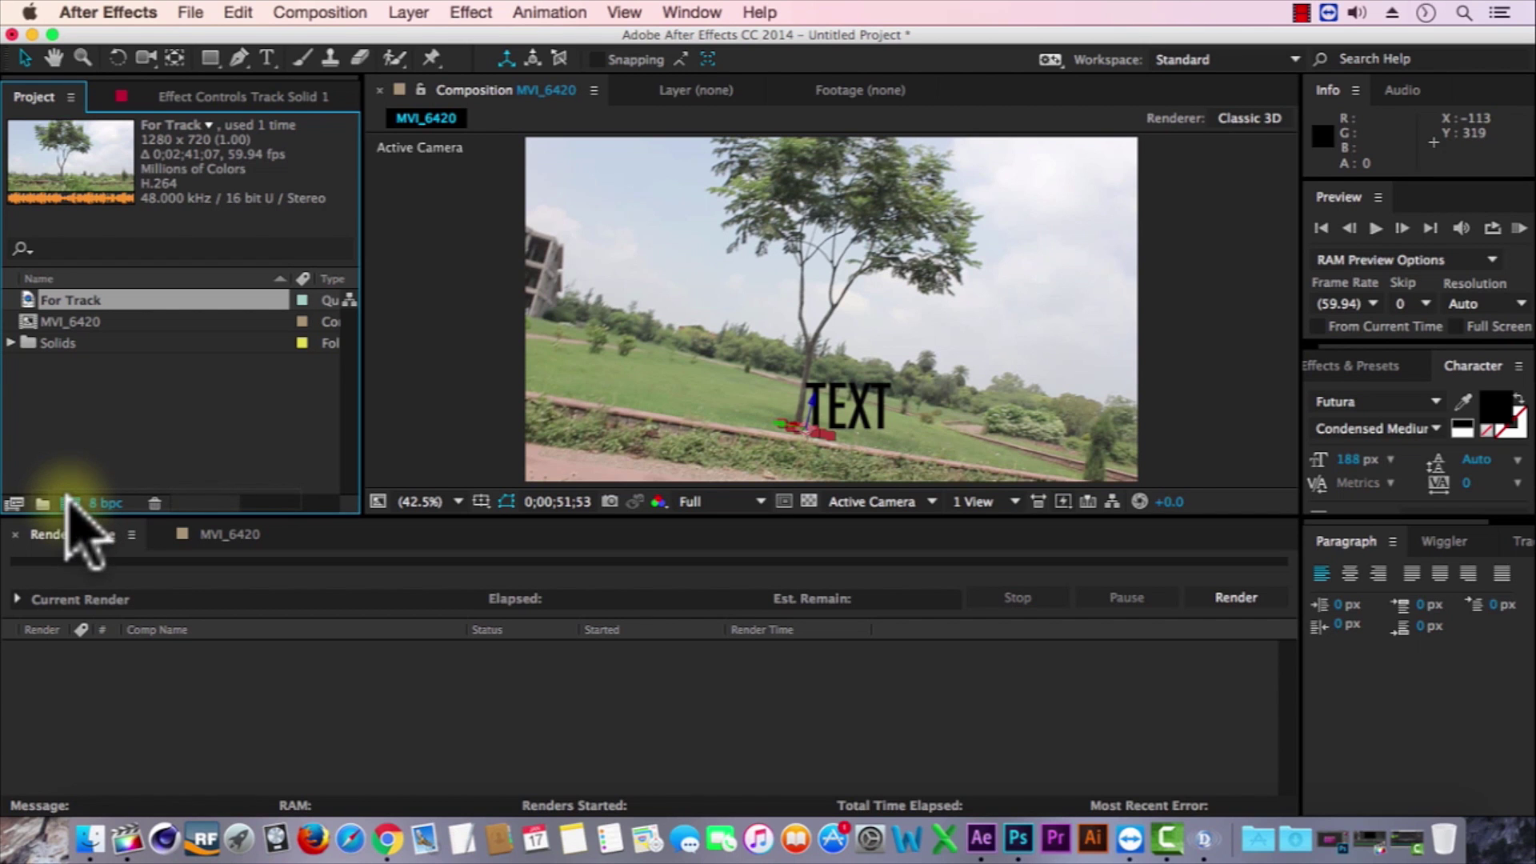
# Create a composition from the For Track footage and trim it to the work area from 0;00;51;26 to 0;01;18;59.
pyautogui.click(67, 502)
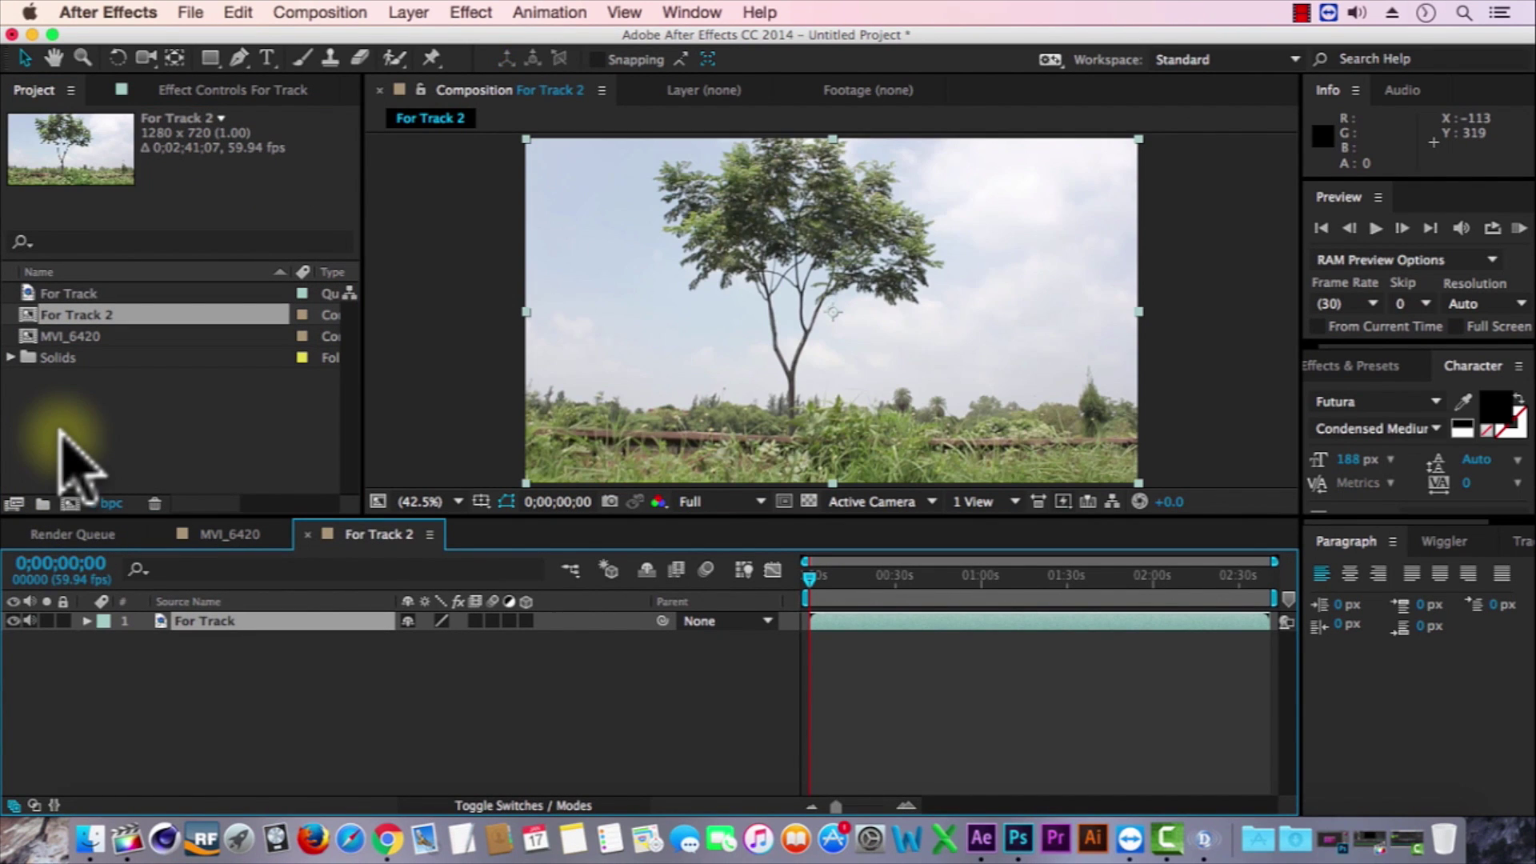
pyautogui.click(956, 578)
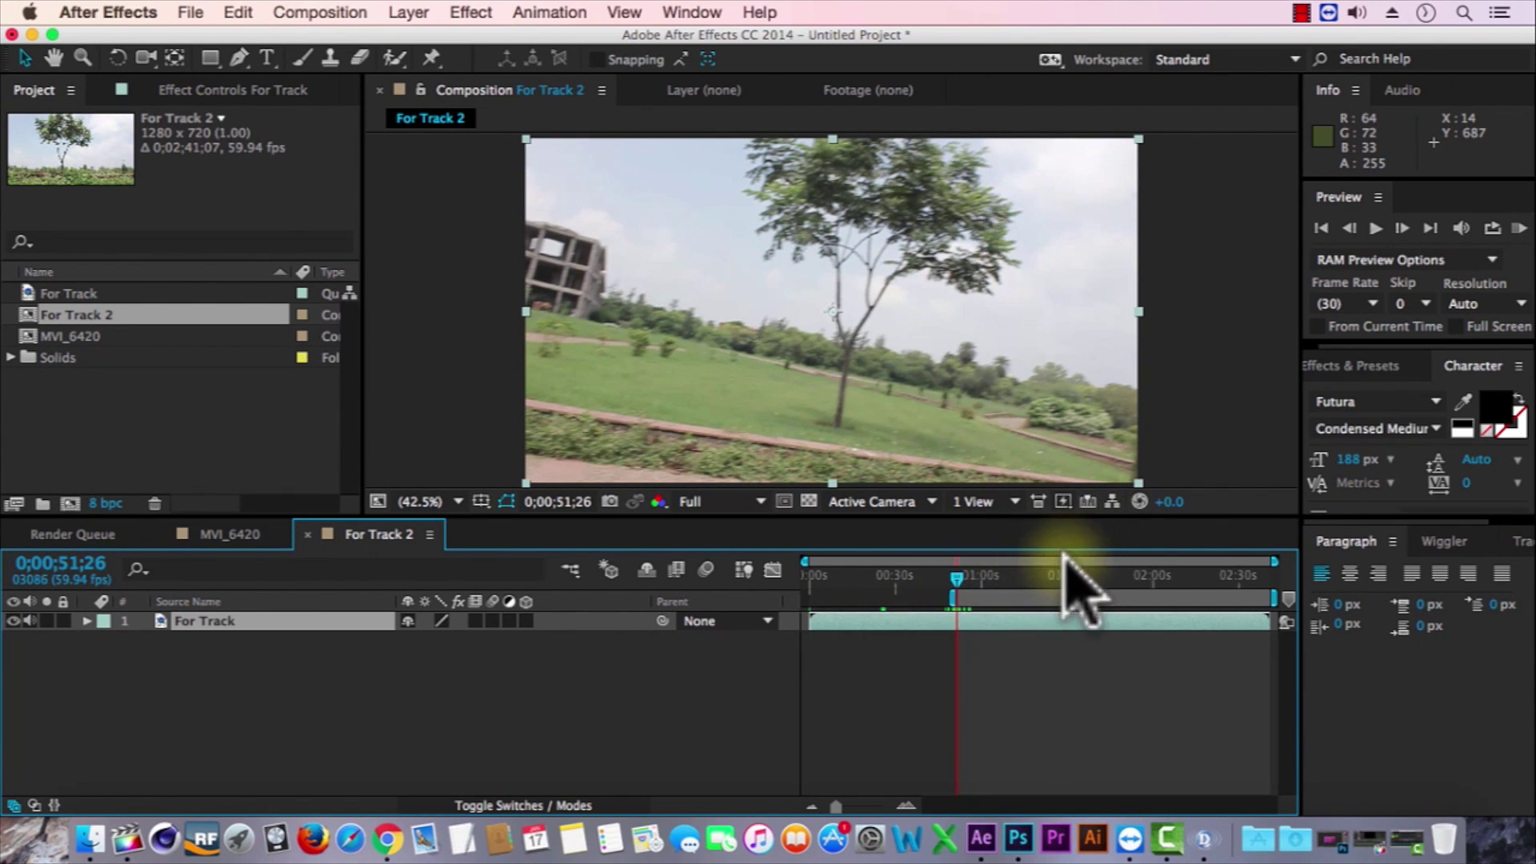
pyautogui.click(1021, 577)
pyautogui.moveTo(1020, 578); pyautogui.dragTo(1034, 578)
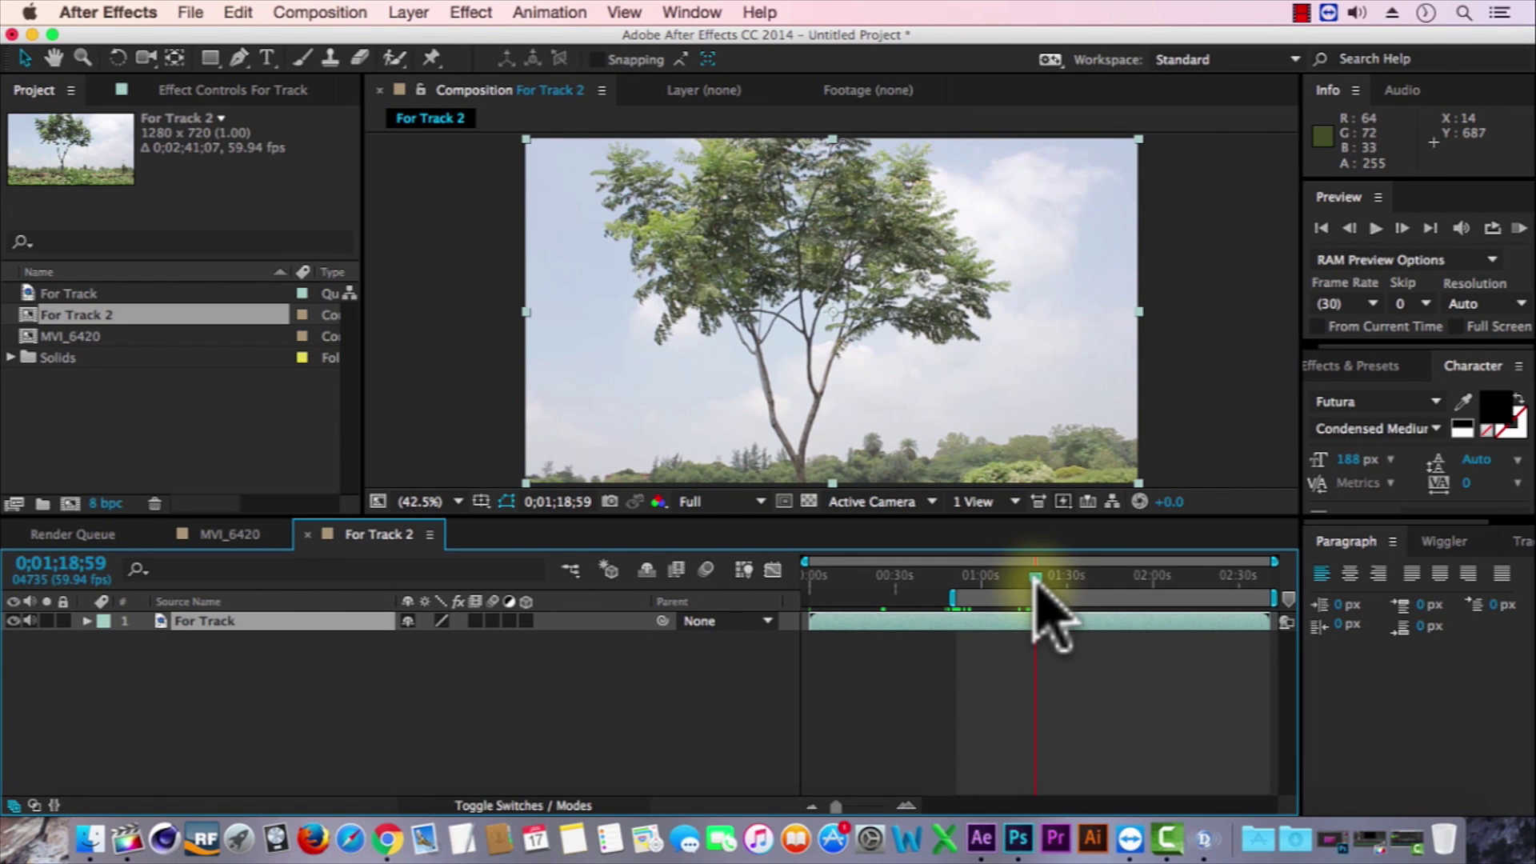
pyautogui.press('n')
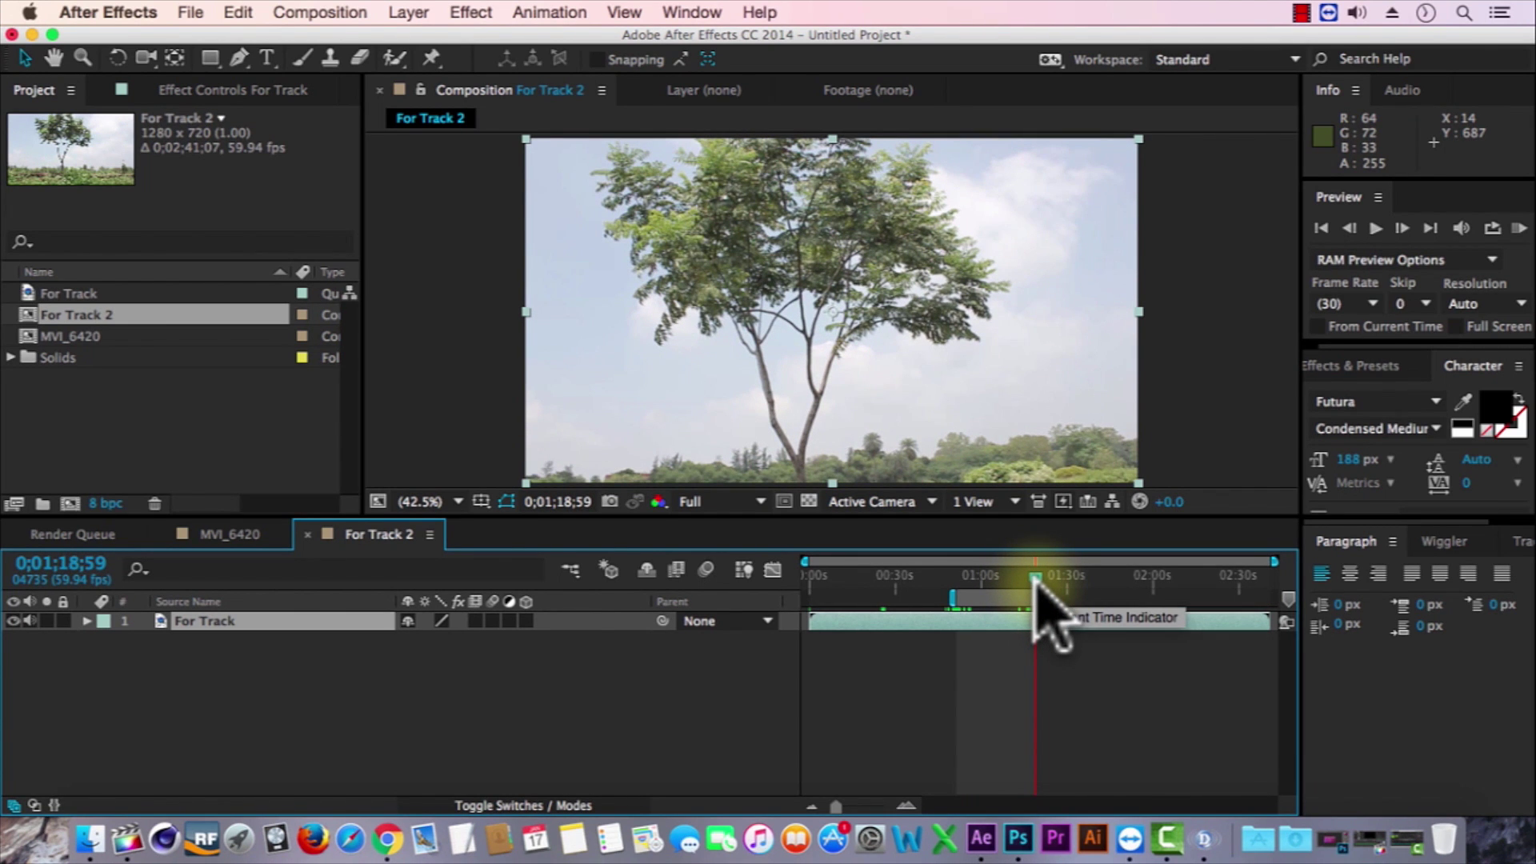
pyautogui.rightClick(991, 600)
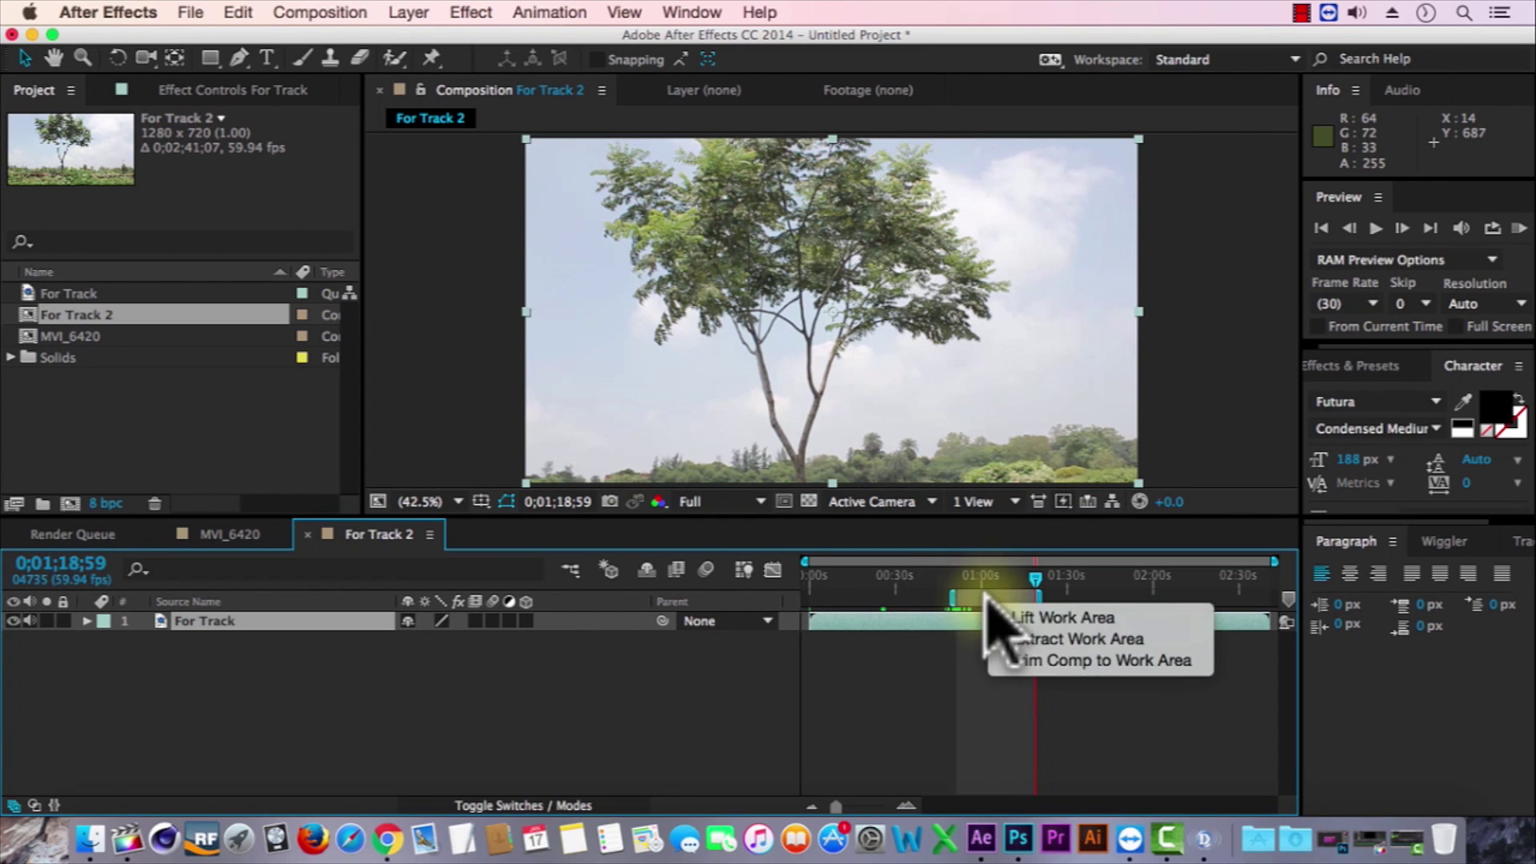
pyautogui.click(1085, 661)
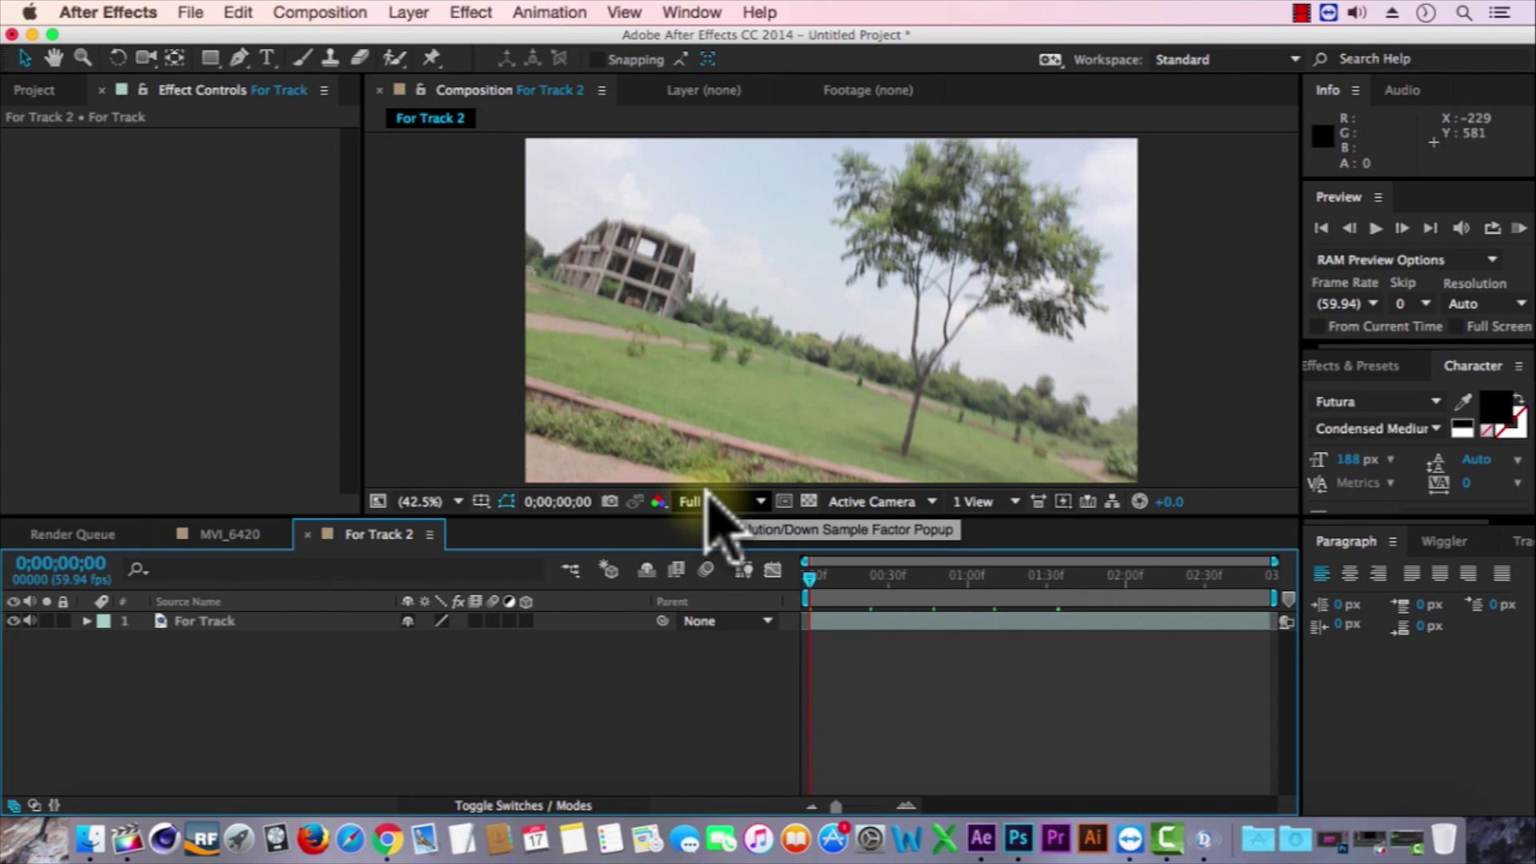
# Preview the For Track 2 composition and run Track Camera on the For Track layer to analyze and solve the shot.
pyautogui.press('space')
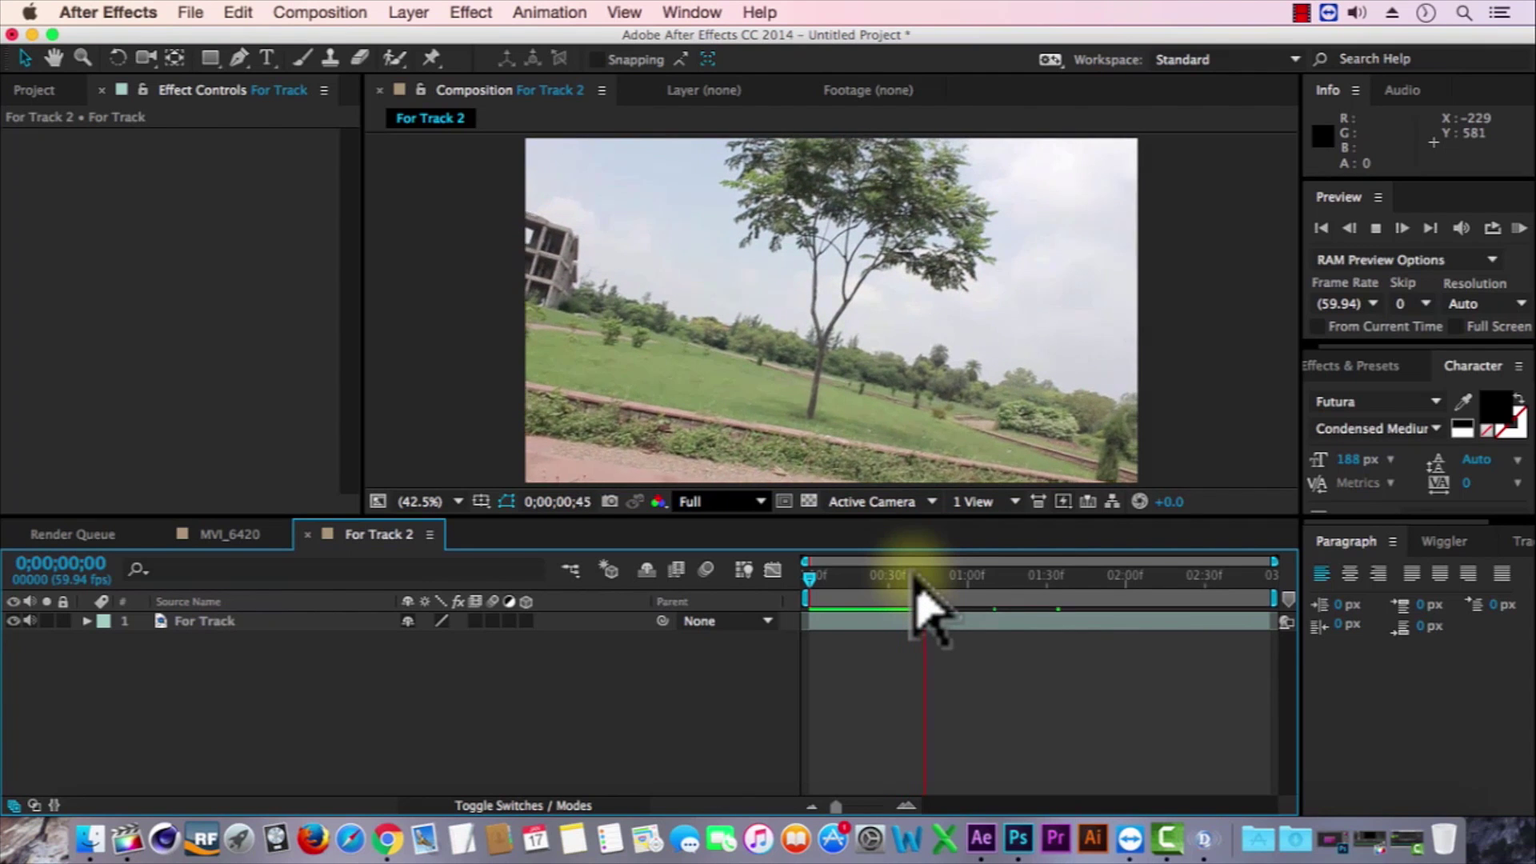
pyautogui.click(1444, 535)
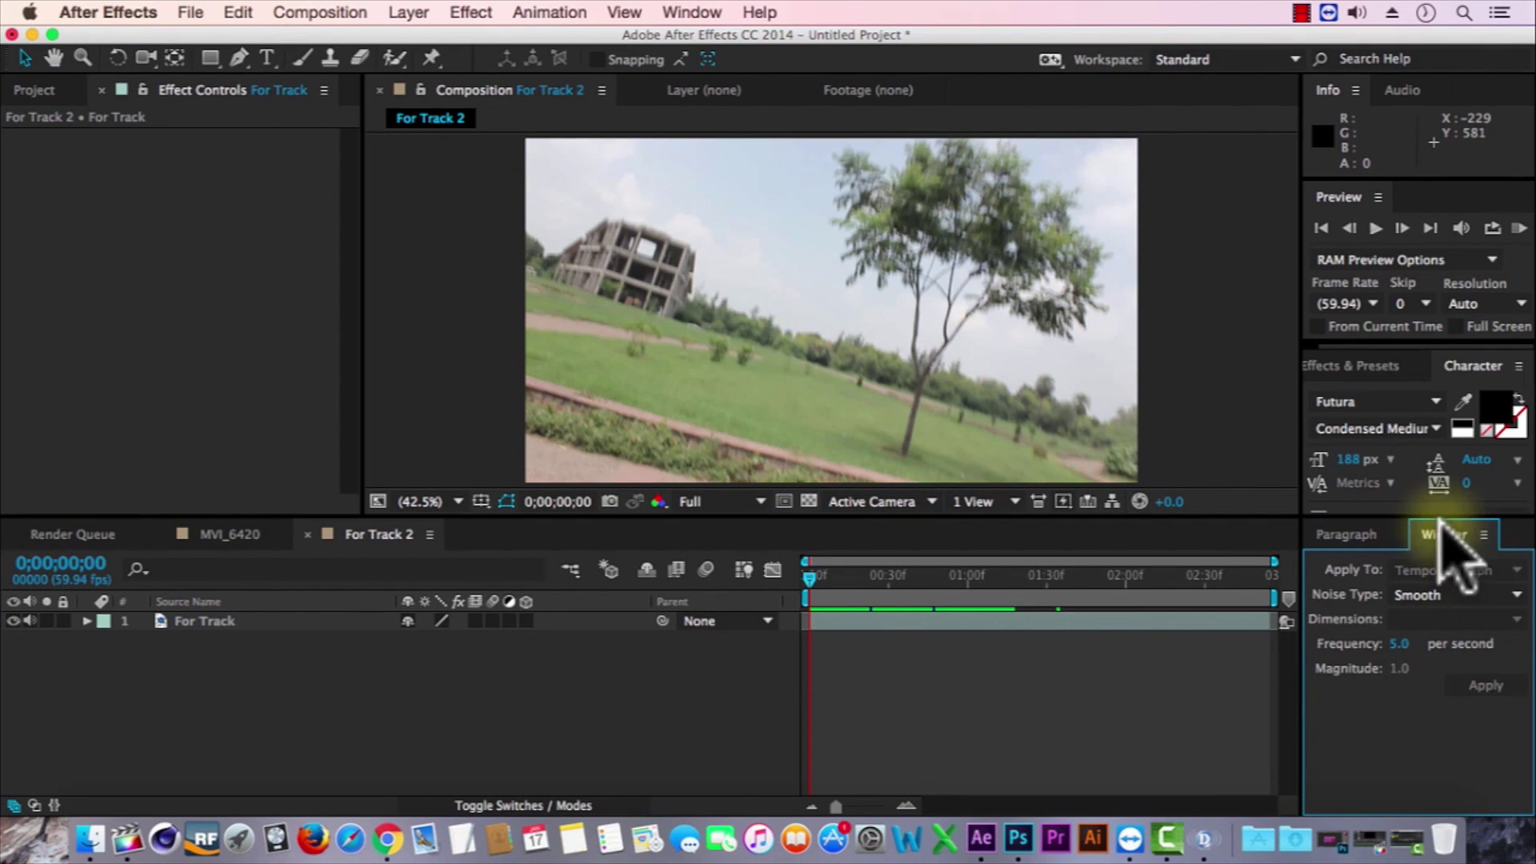
pyautogui.click(691, 12)
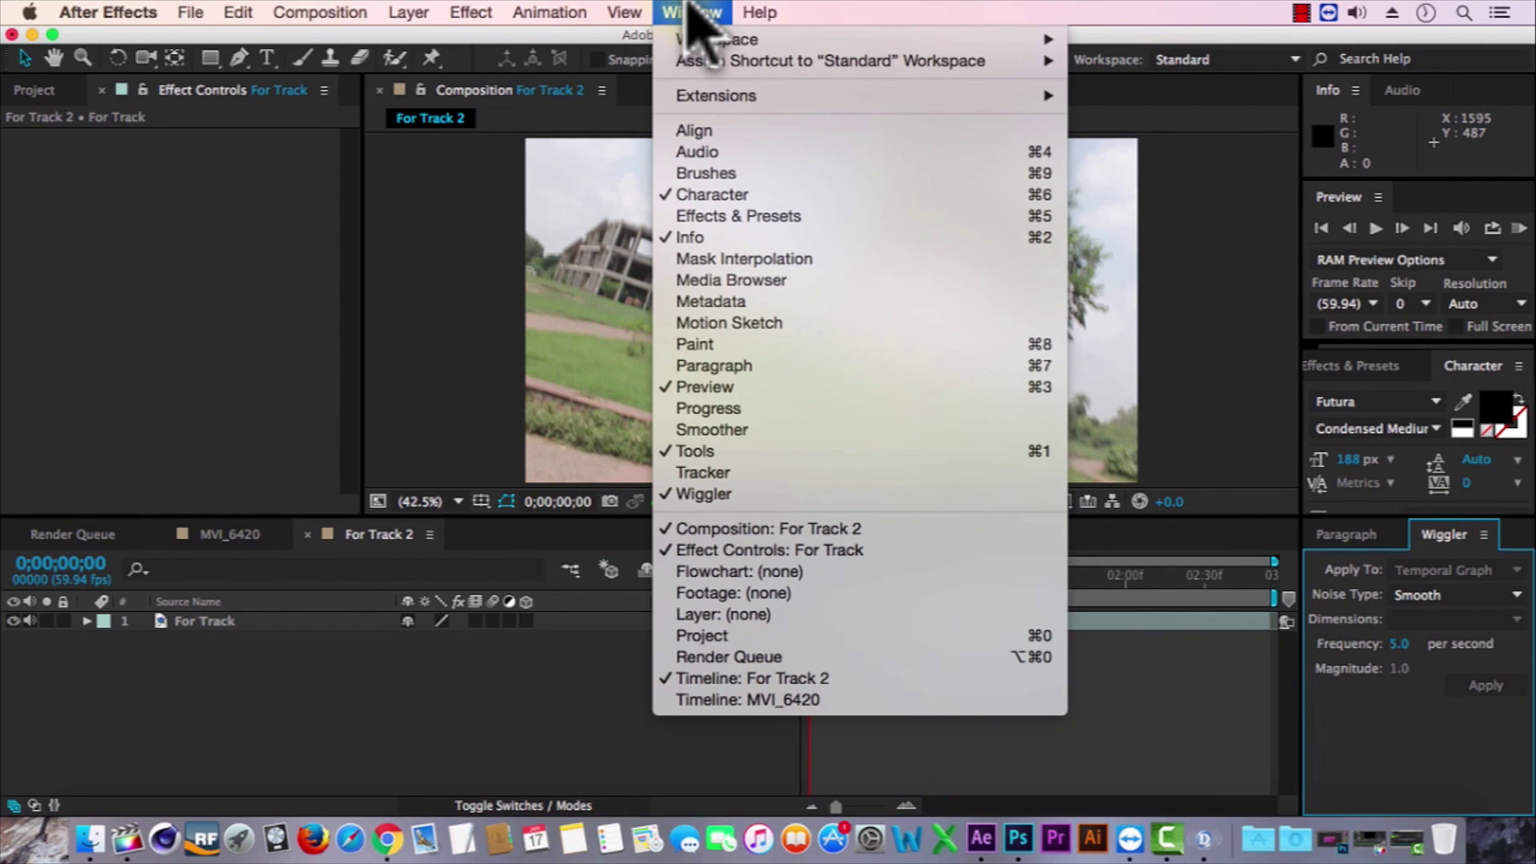
pyautogui.click(718, 474)
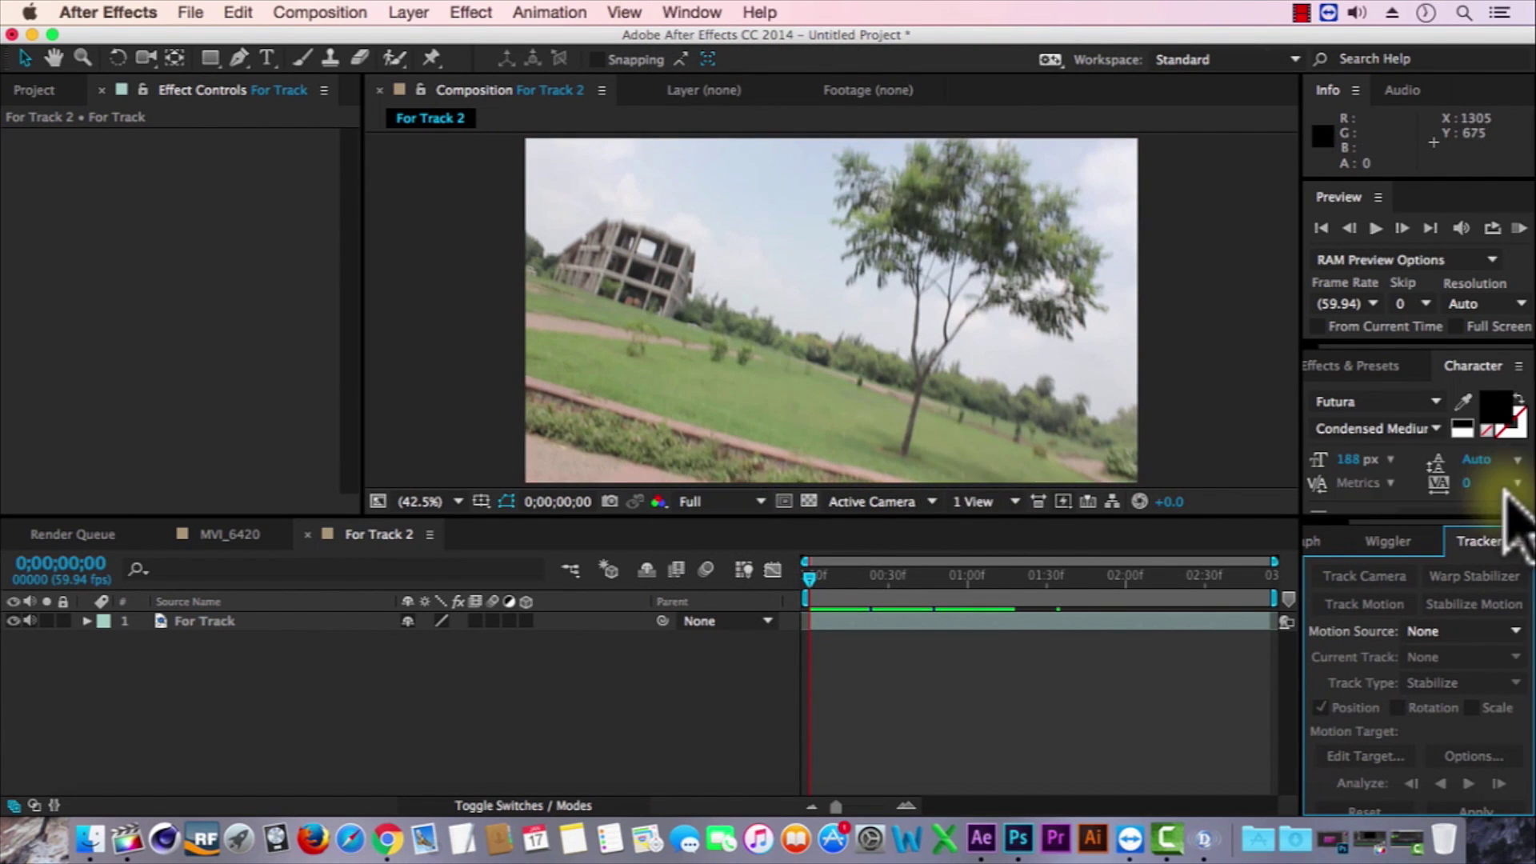
pyautogui.click(832, 624)
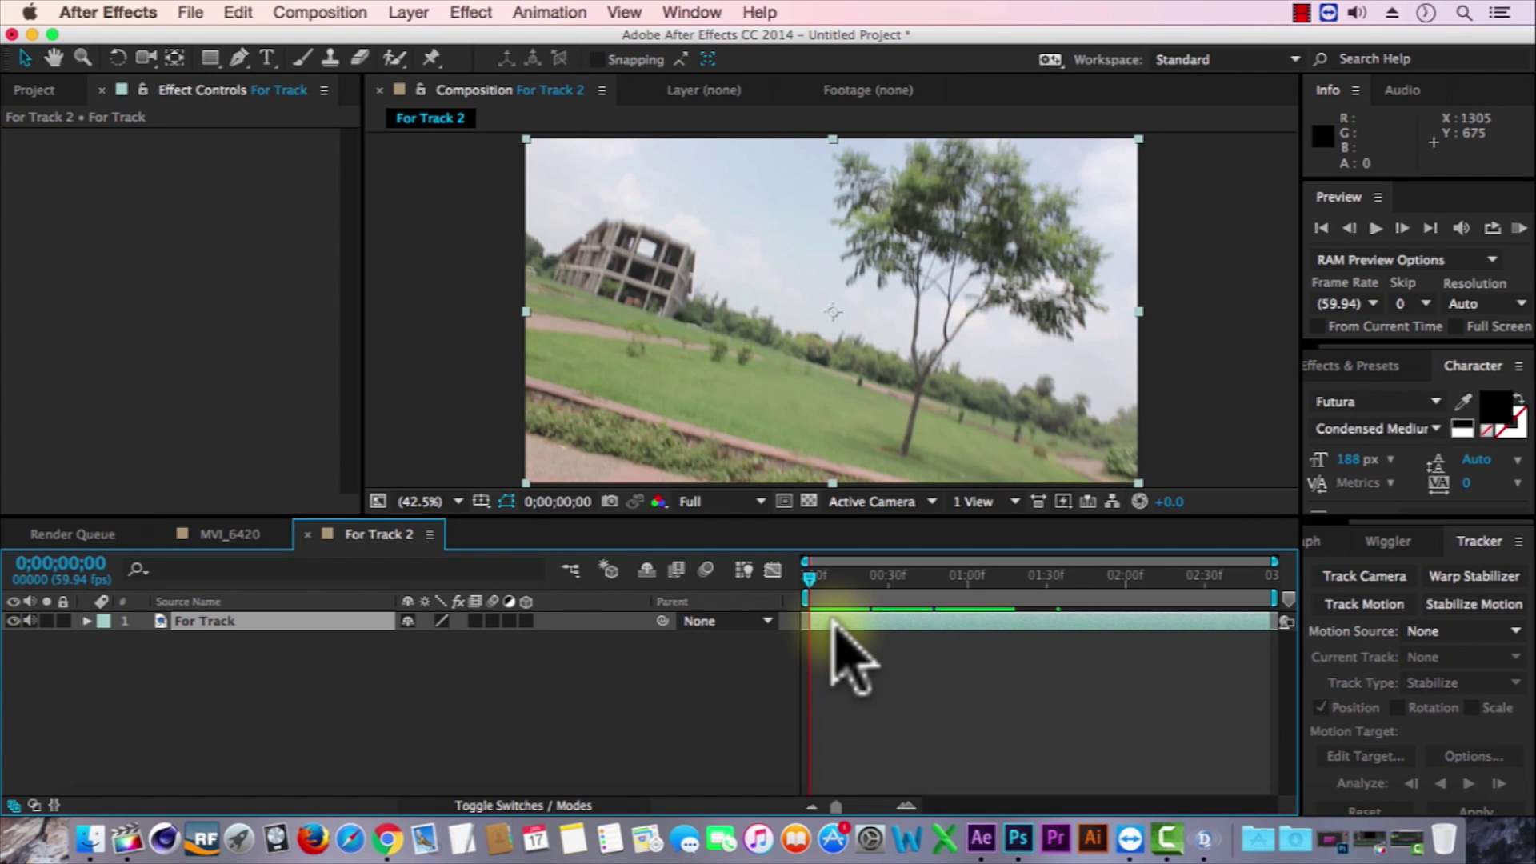
pyautogui.click(1357, 577)
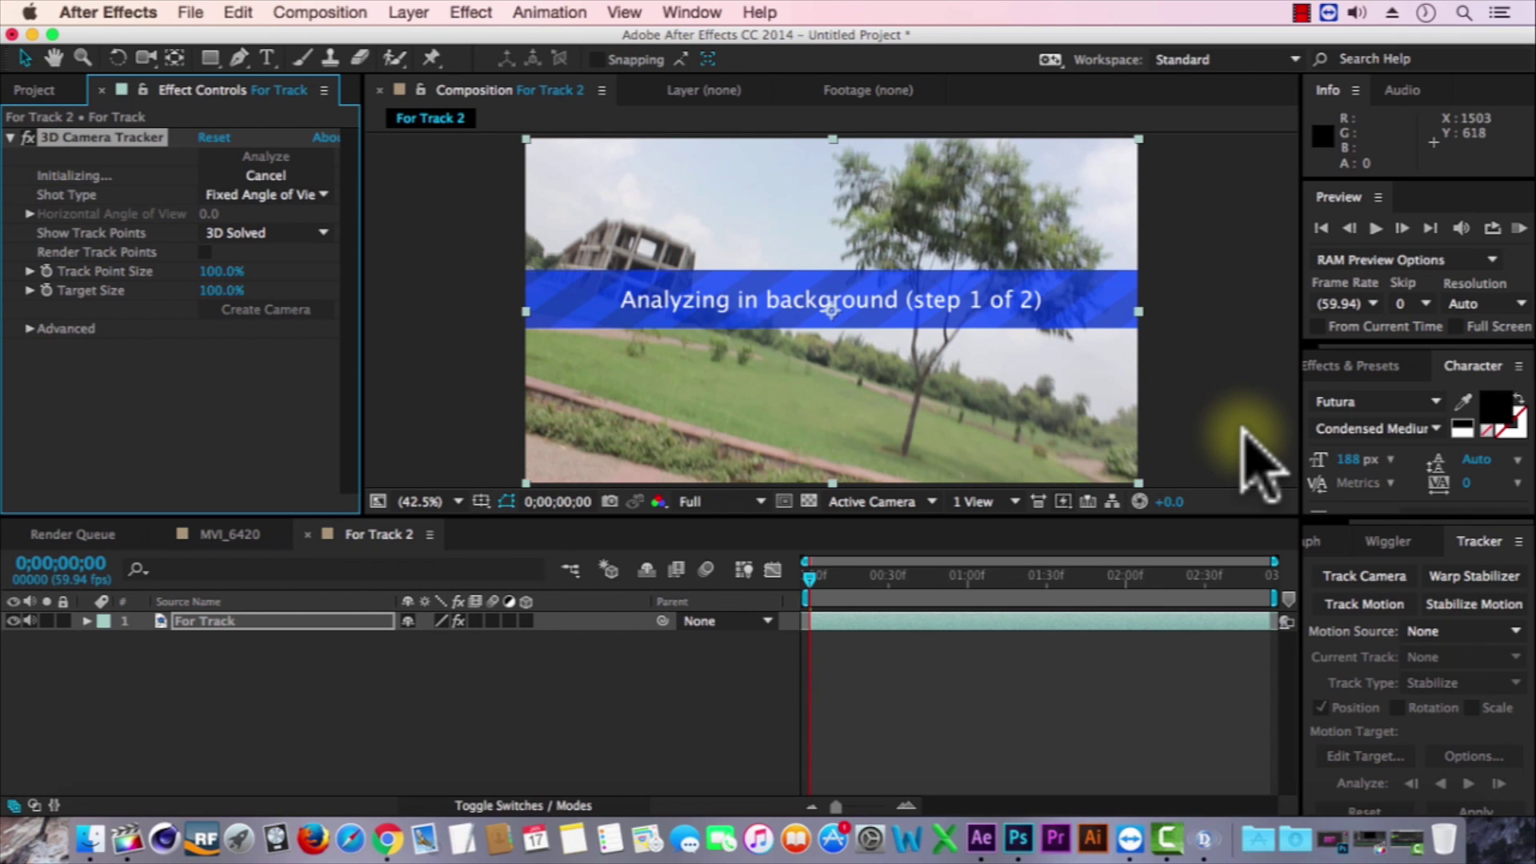
pyautogui.click(1300, 13)
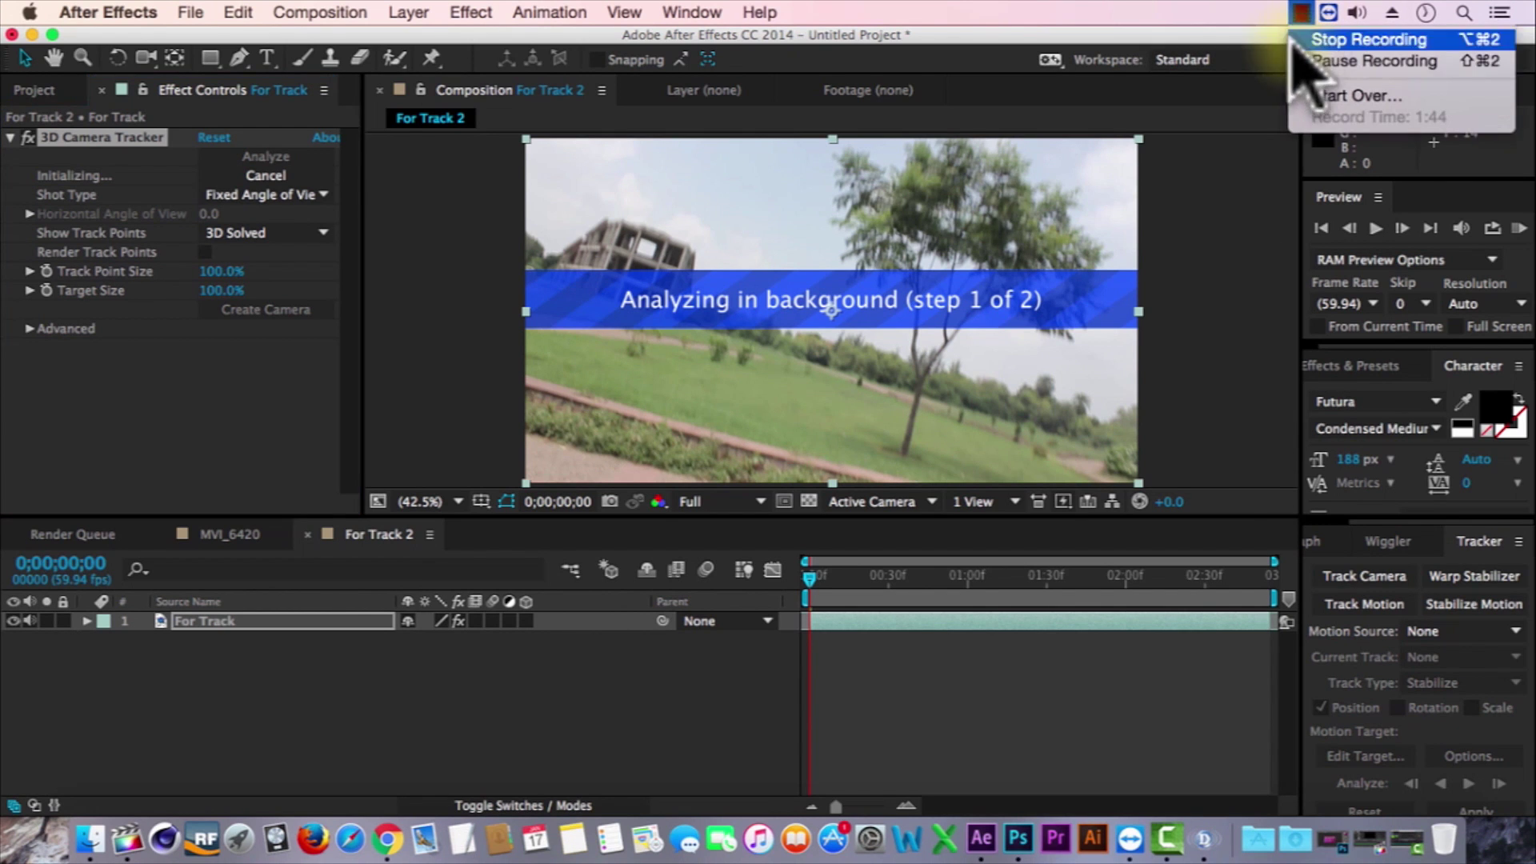
pyautogui.click(1302, 62)
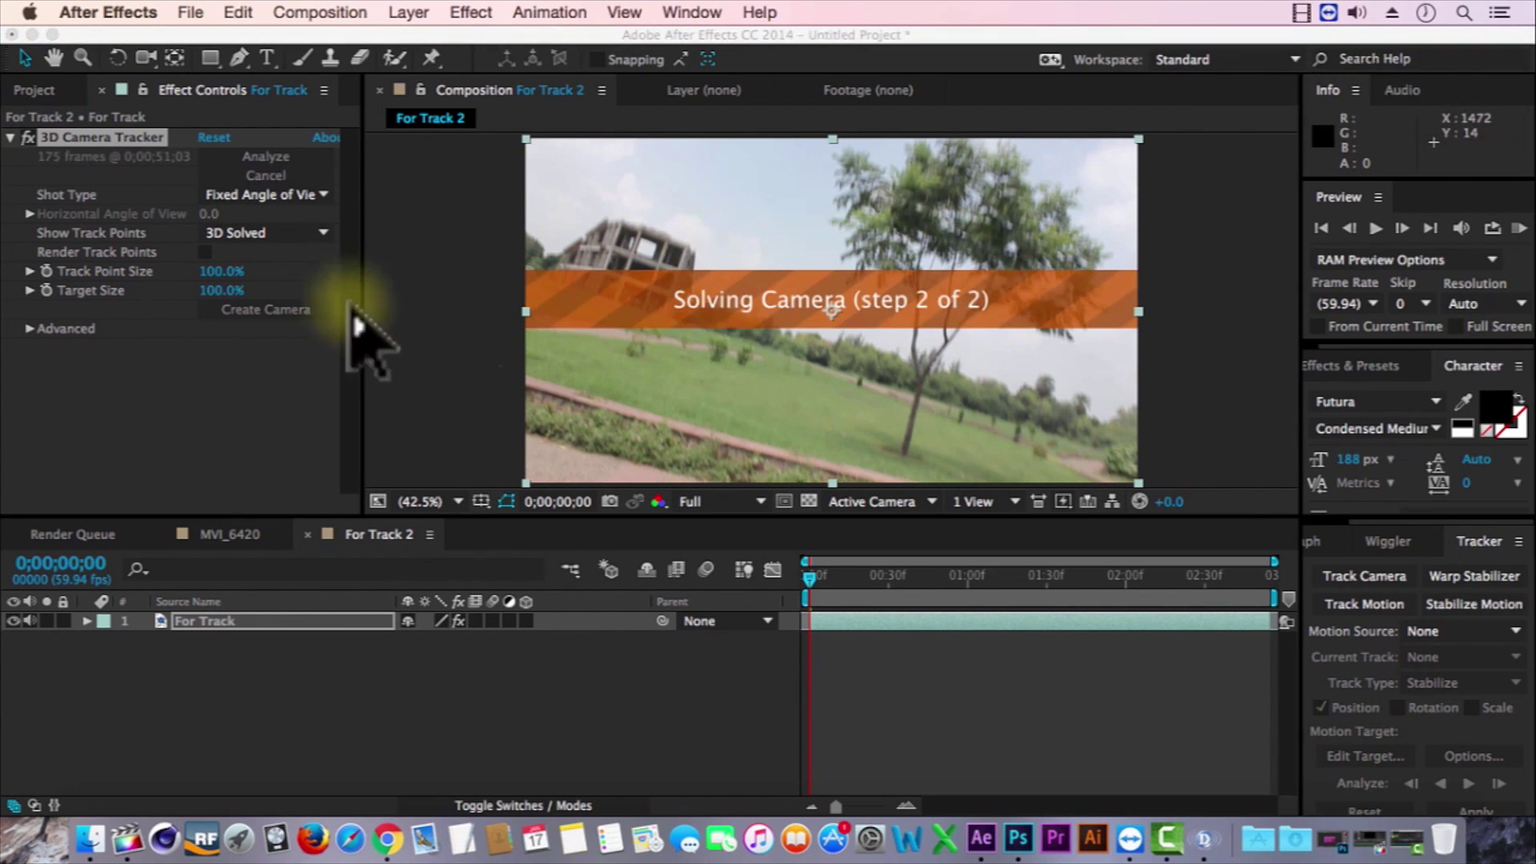
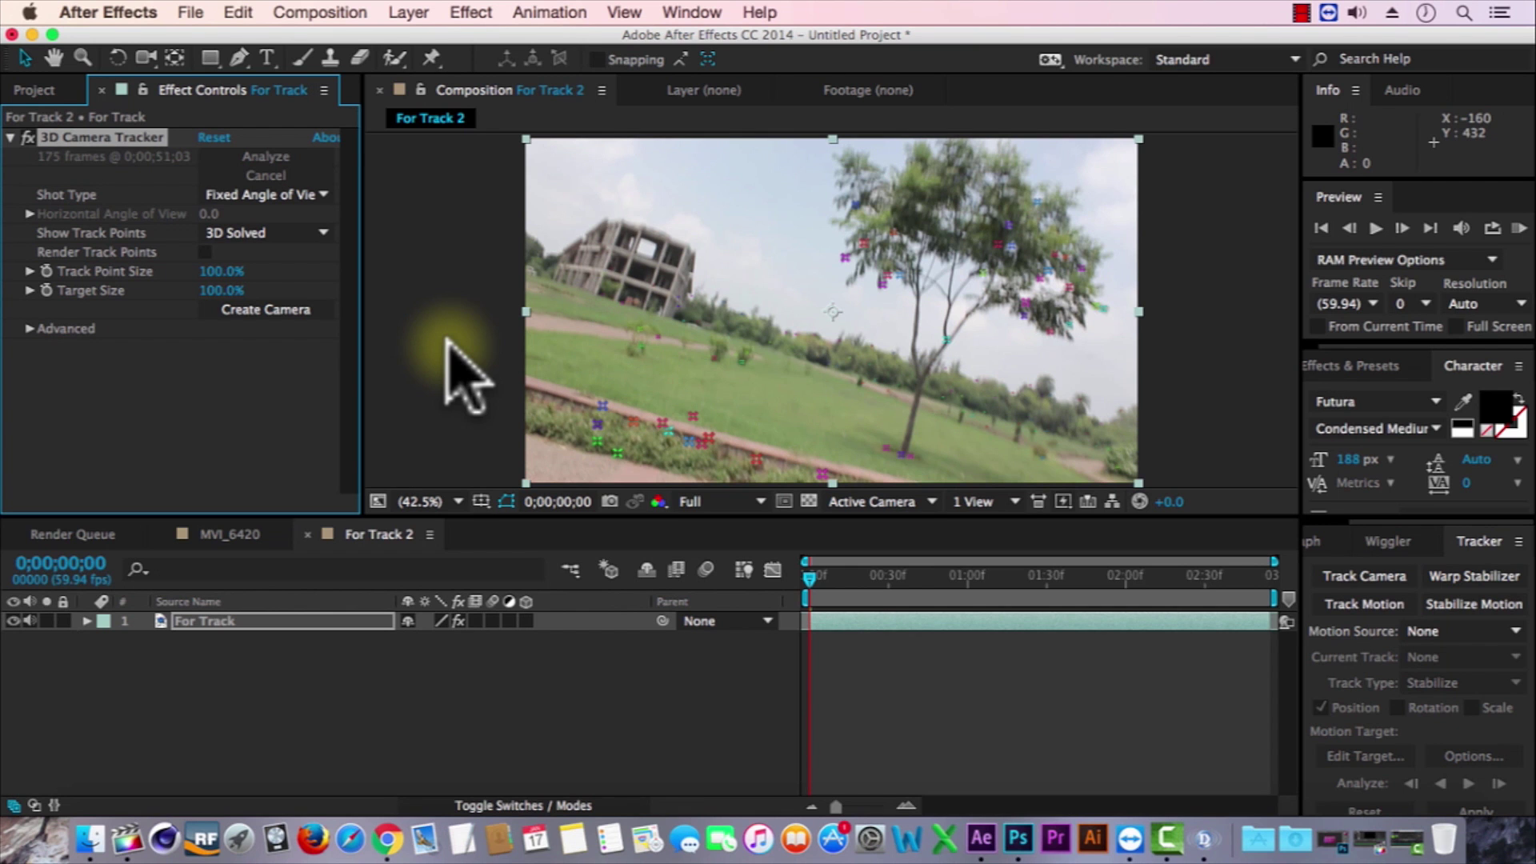
# Scrub through the track points and, at 0;00;00;28, create a solid and camera from the points at the base of the tree trunk.
pyautogui.moveTo(809, 576); pyautogui.dragTo(927, 578)
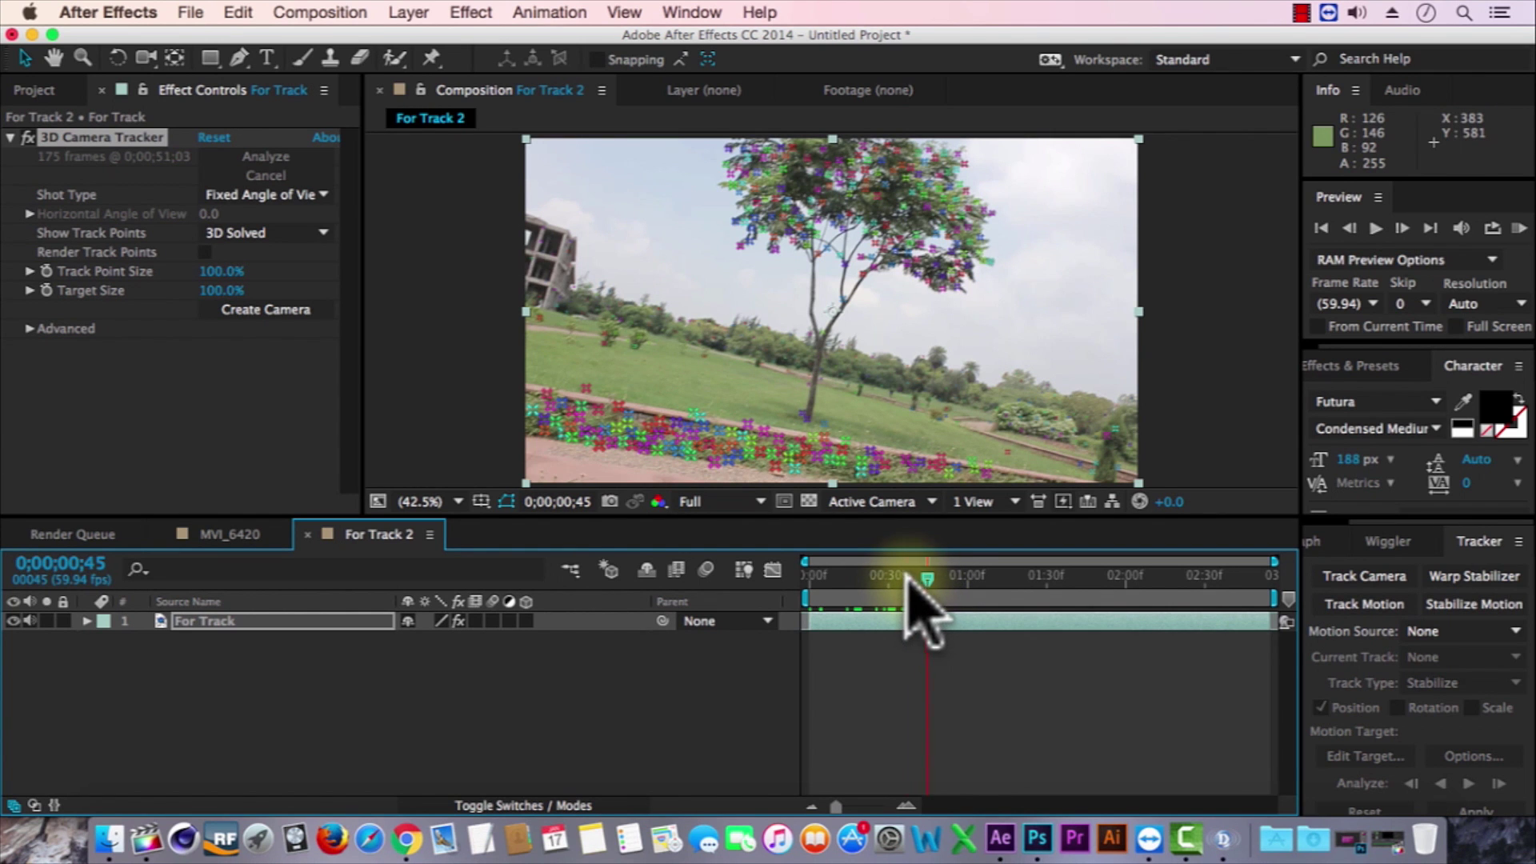
pyautogui.click(892, 578)
pyautogui.moveTo(890, 578); pyautogui.dragTo(802, 589)
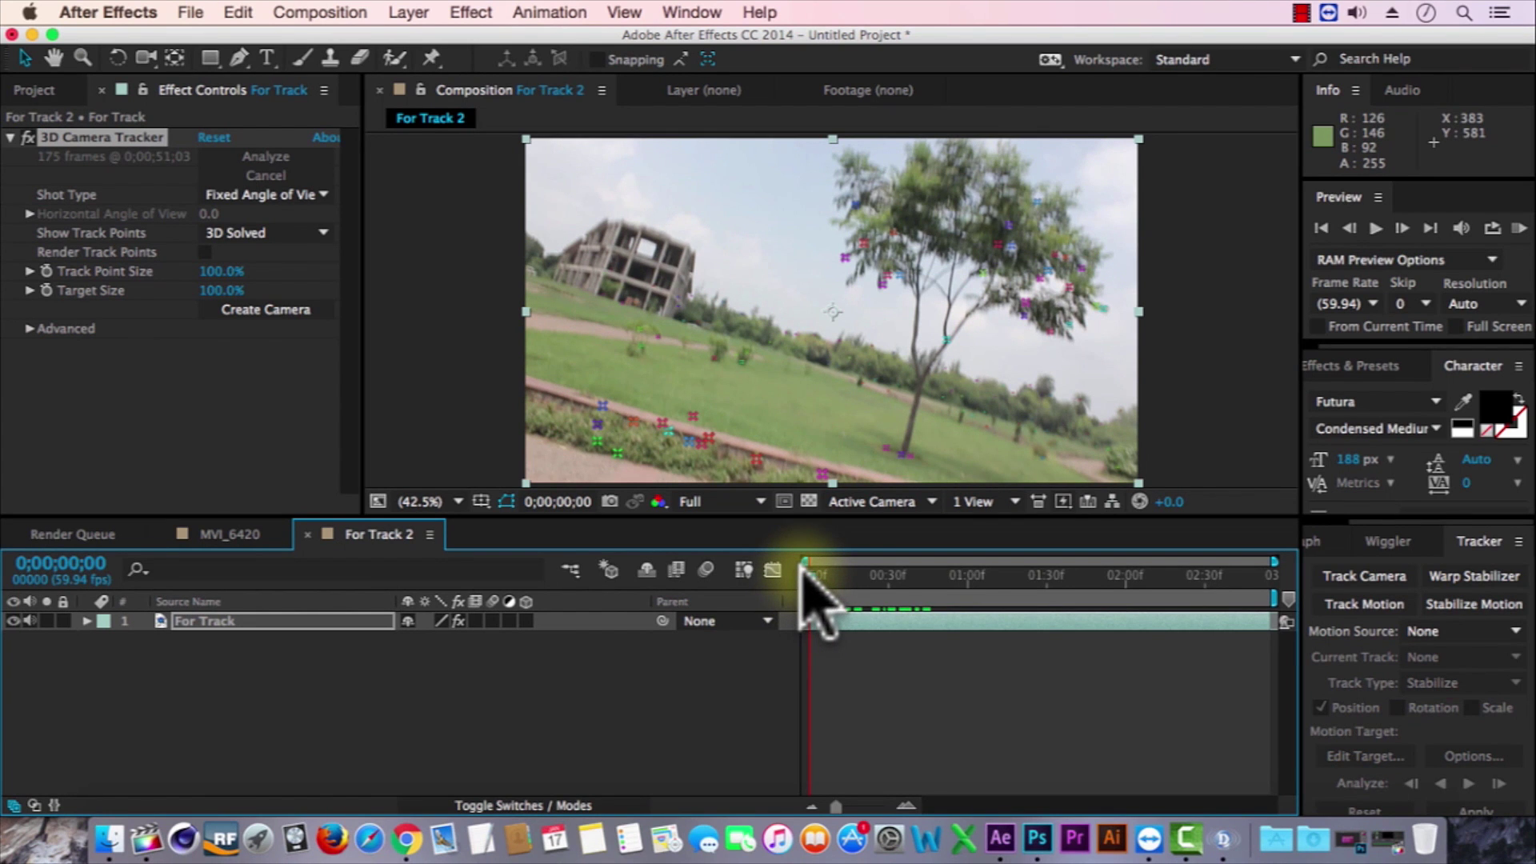
pyautogui.moveTo(802, 573); pyautogui.dragTo(1017, 577)
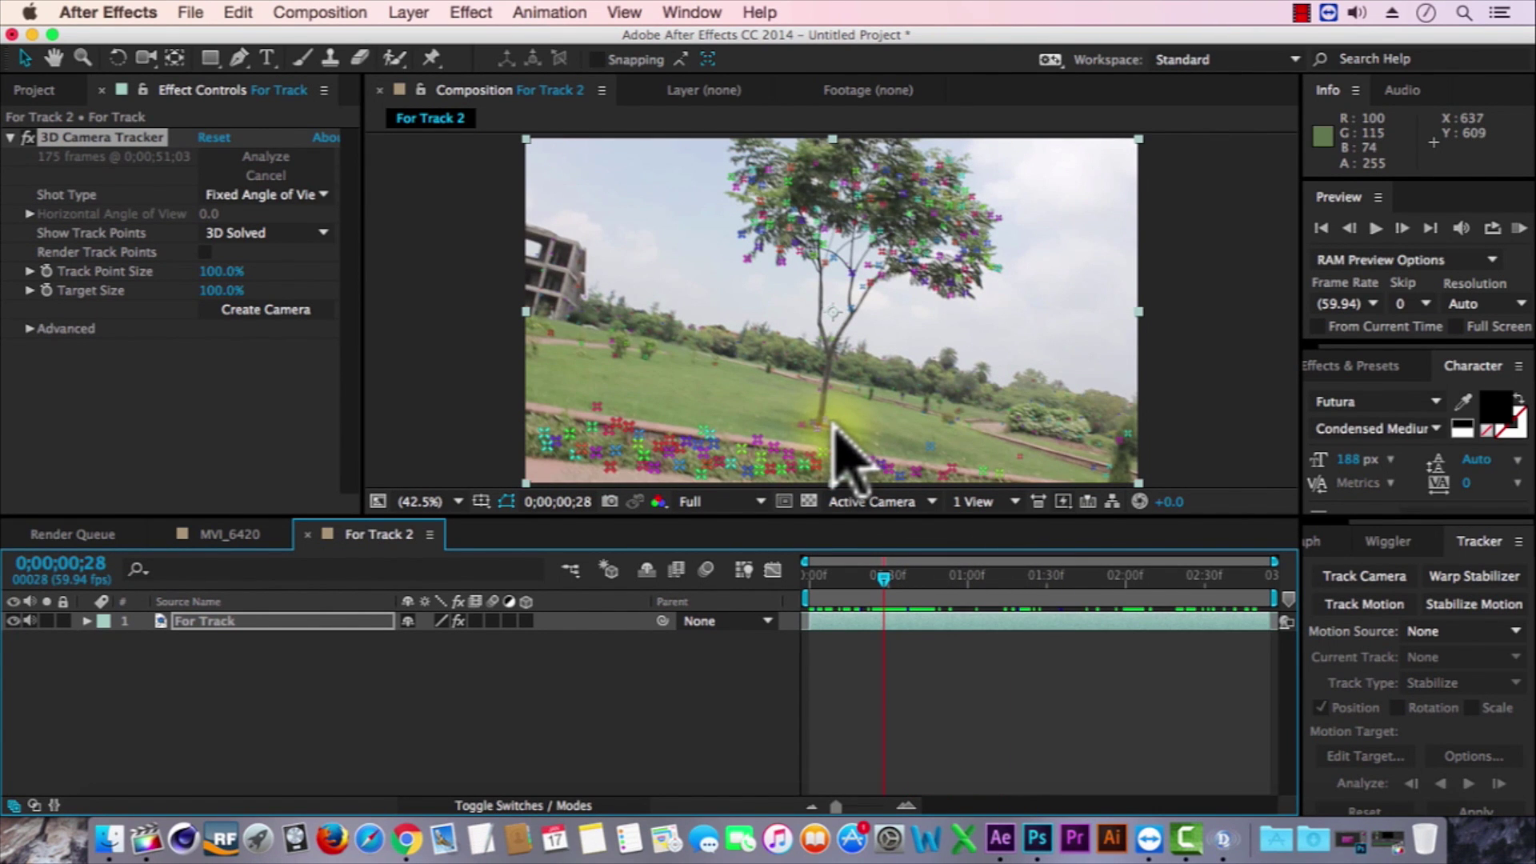
pyautogui.rightClick(834, 432)
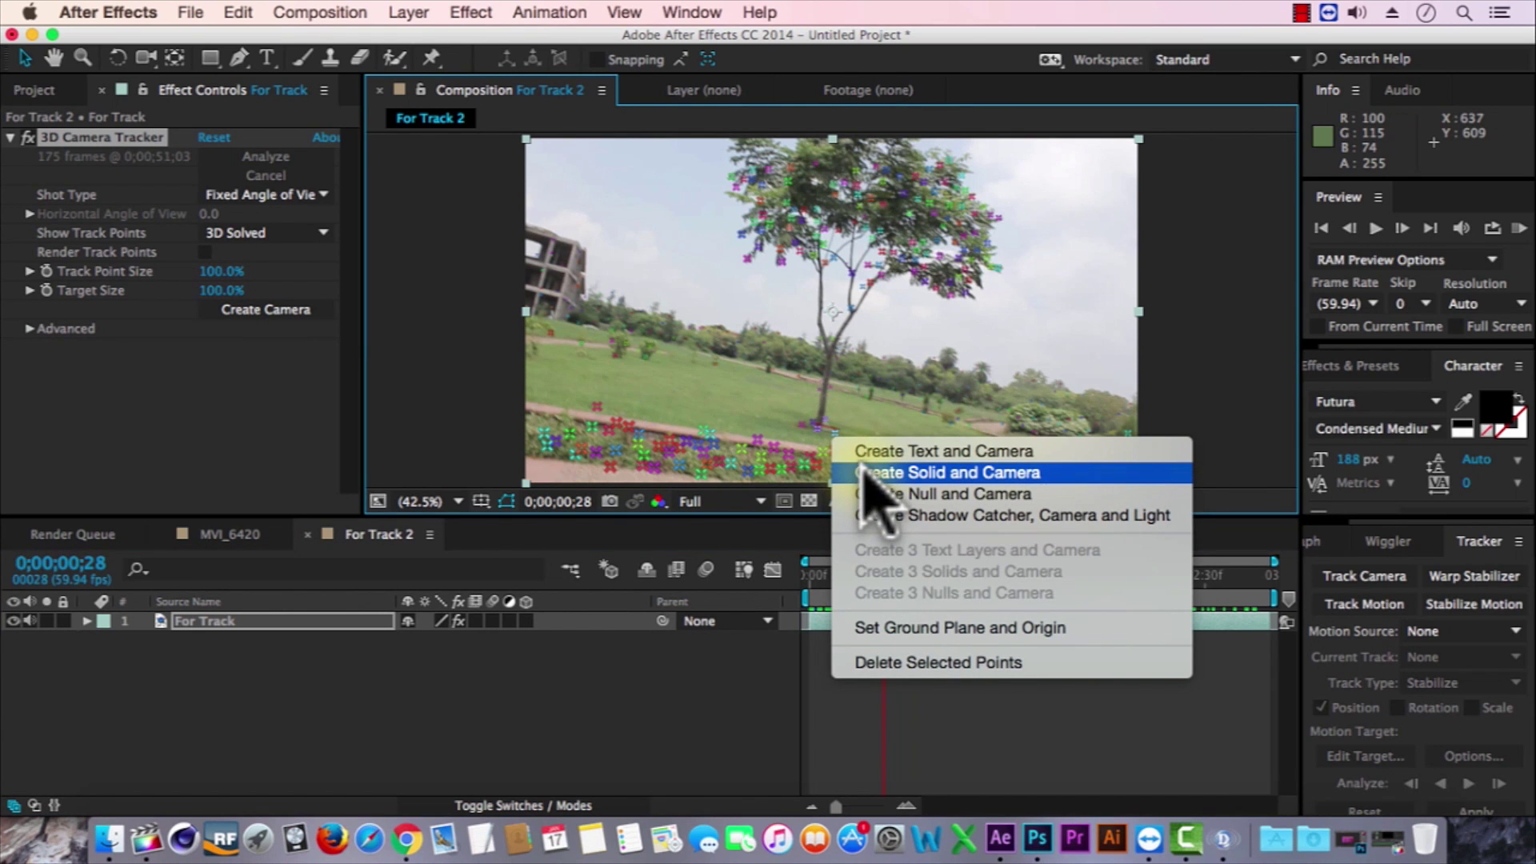
pyautogui.click(874, 483)
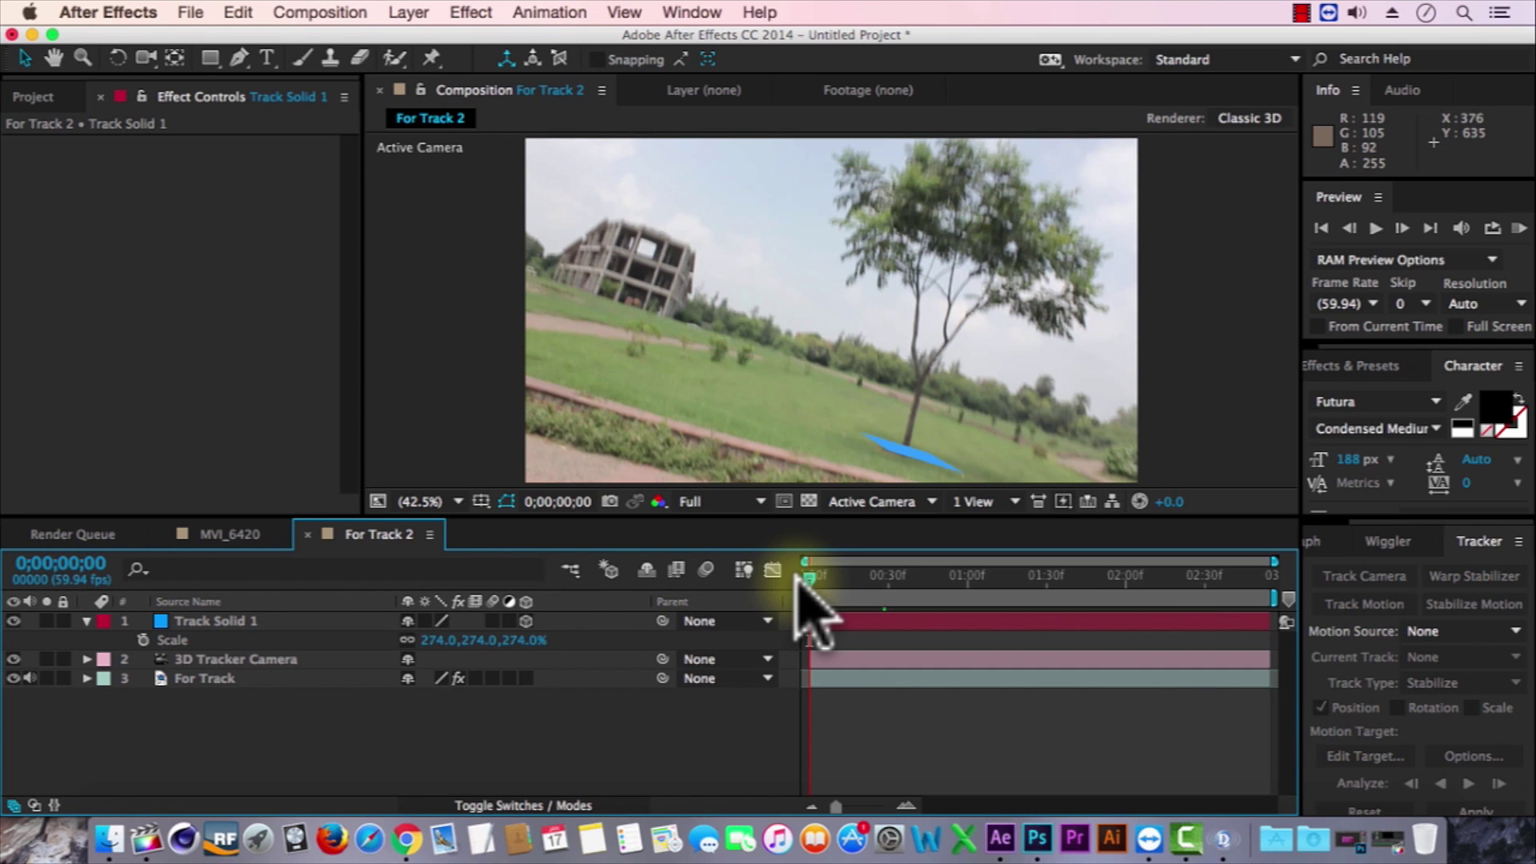
pyautogui.moveTo(798, 574); pyautogui.dragTo(1011, 576)
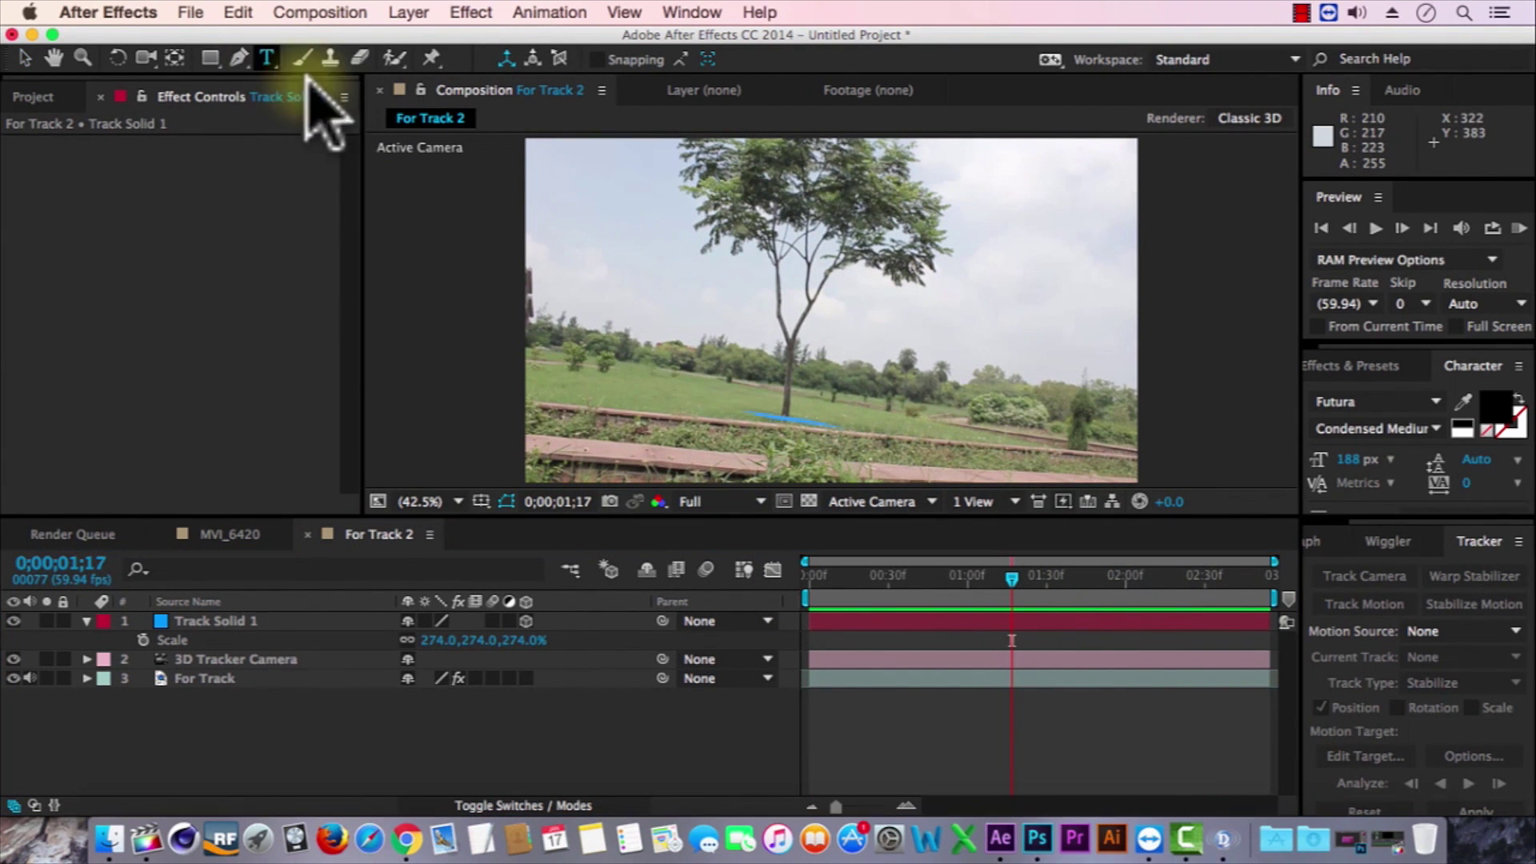
# Add a text layer reading TEXT over the grass beside the tree and RAM preview it from the start.
pyautogui.click(266, 58)
pyautogui.click(656, 374)
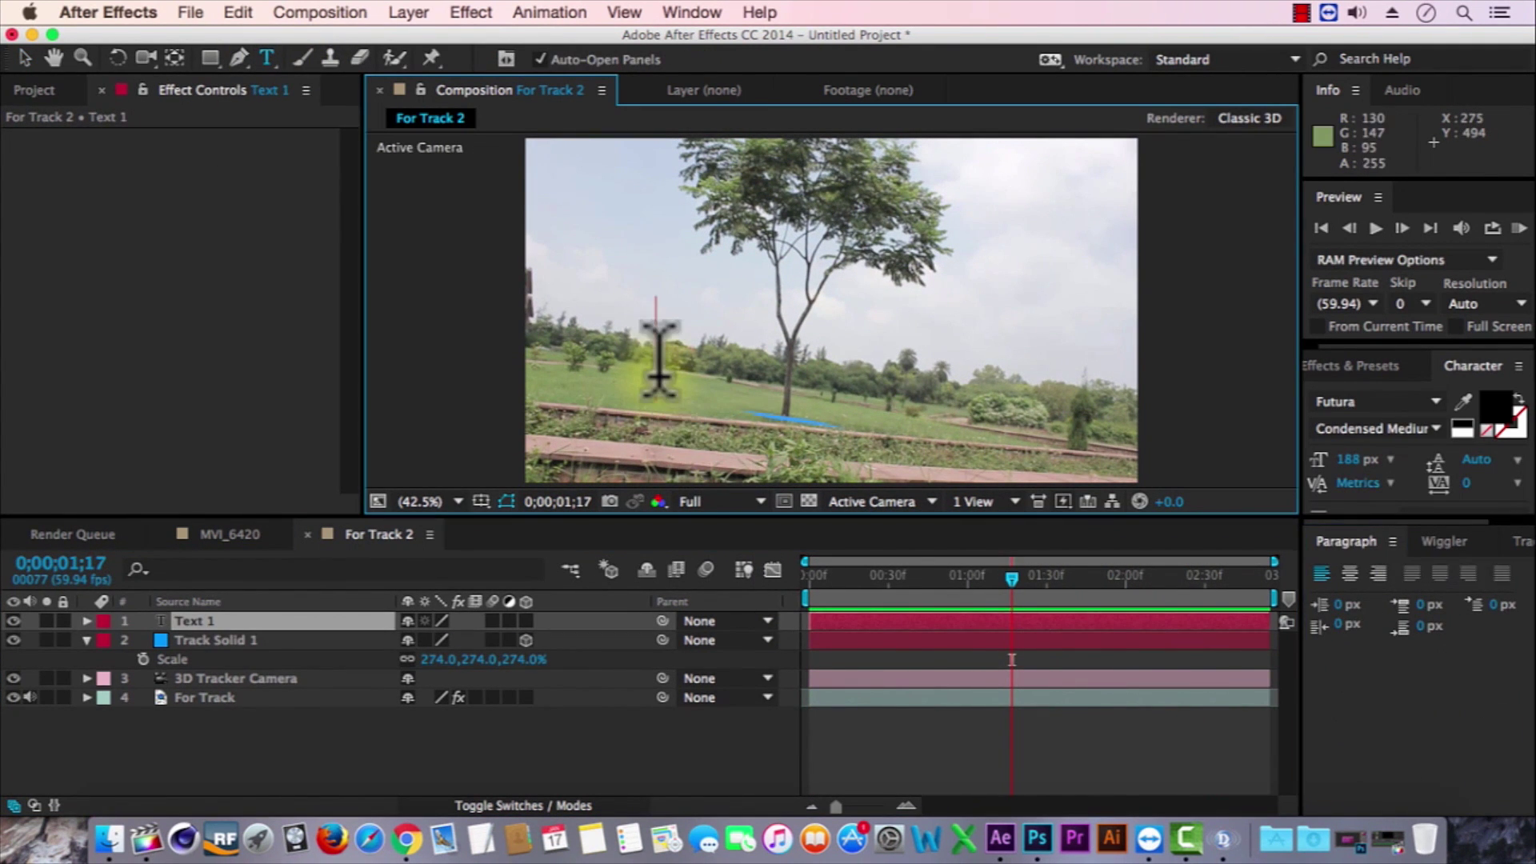
pyautogui.write('TEXT')
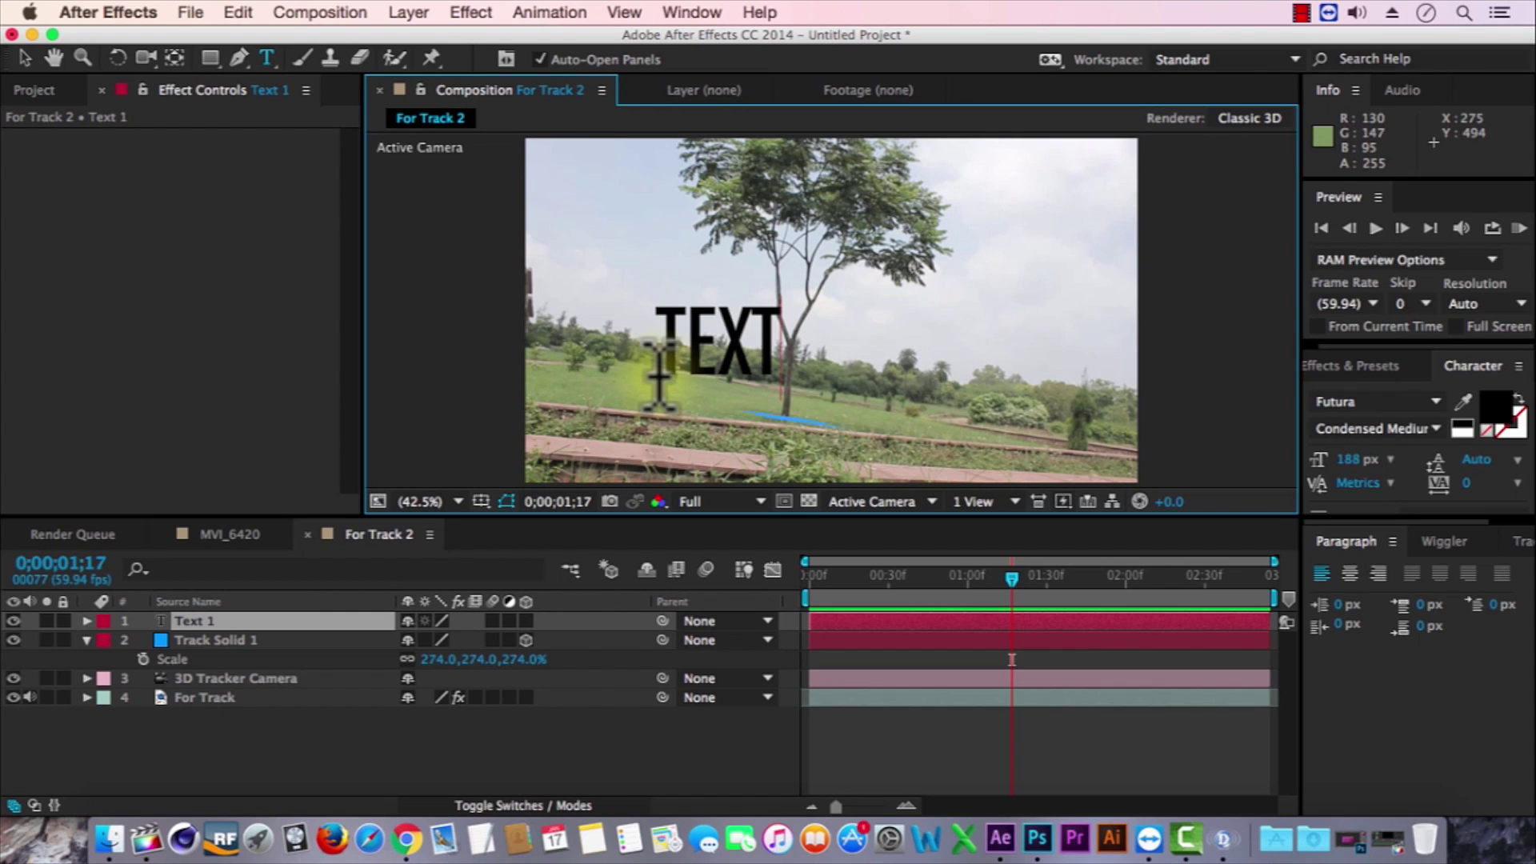
pyautogui.moveTo(829, 584); pyautogui.dragTo(790, 567)
pyautogui.click(1518, 228)
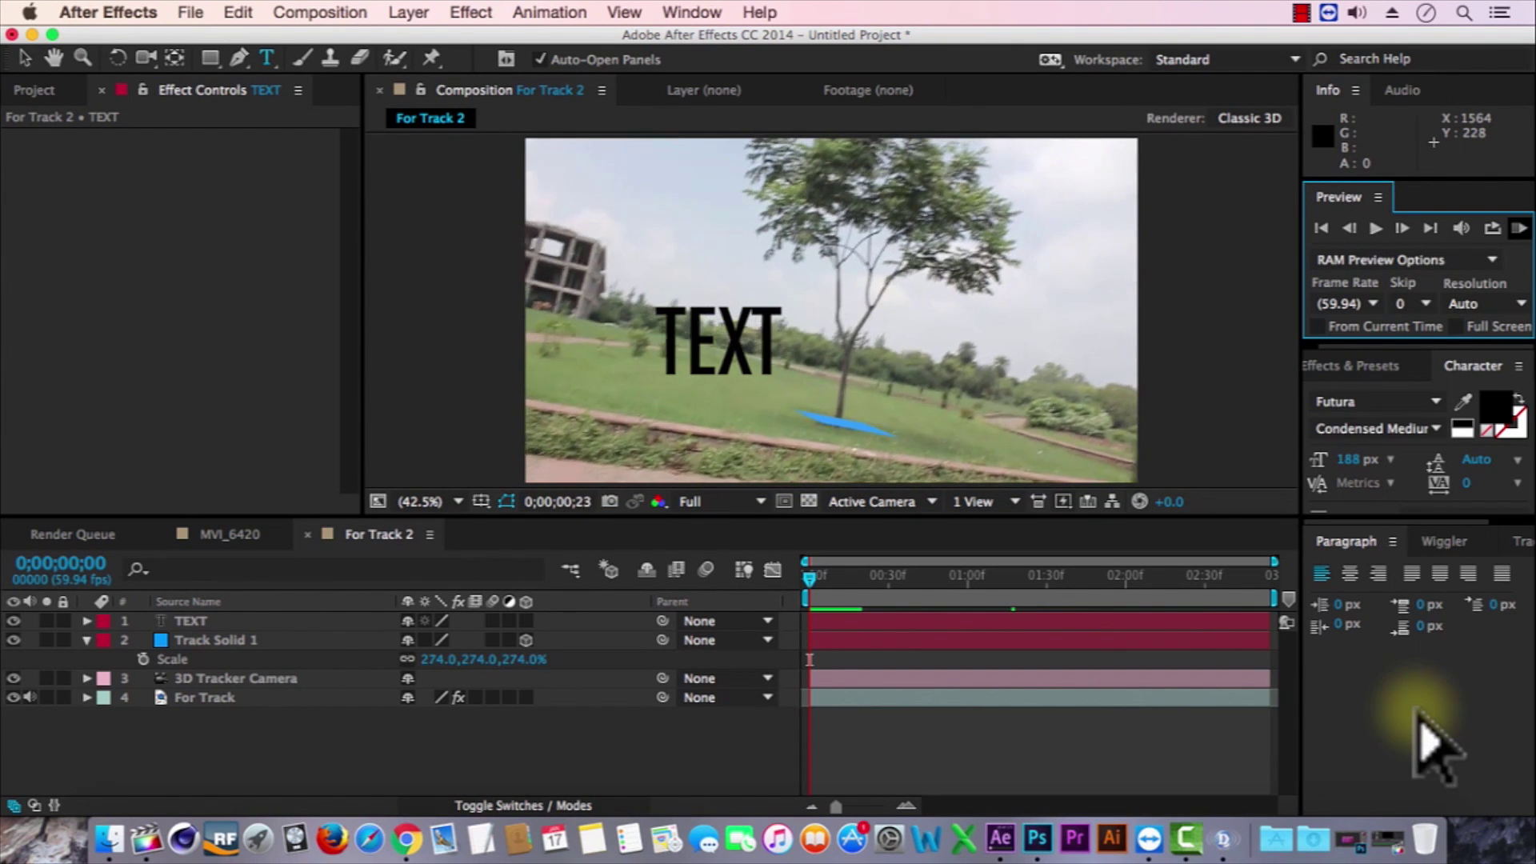
pyautogui.click(810, 569)
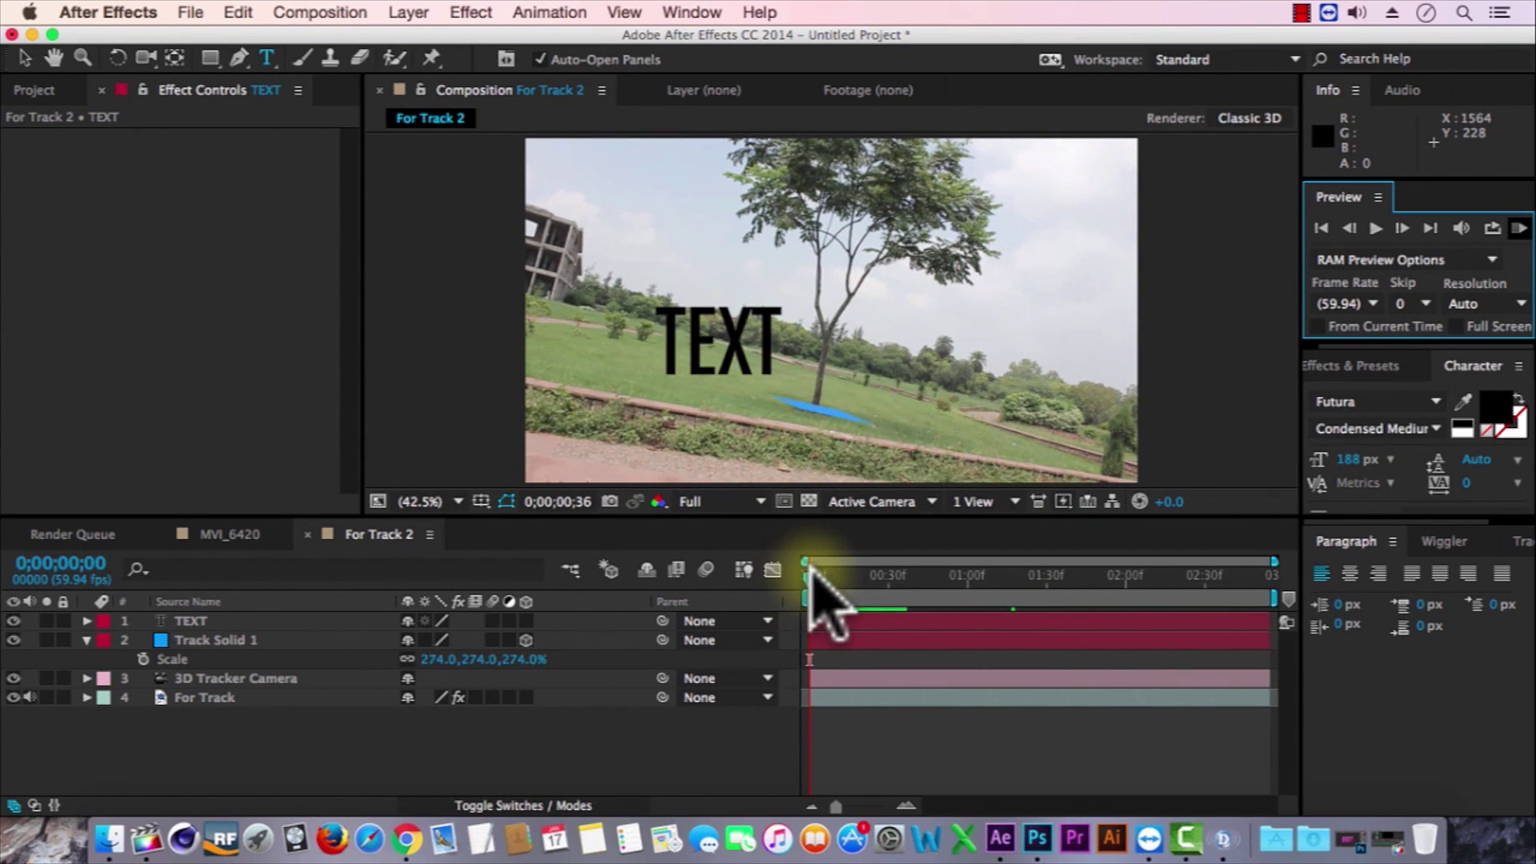
pyautogui.press('space')
pyautogui.moveTo(840, 570); pyautogui.dragTo(804, 577)
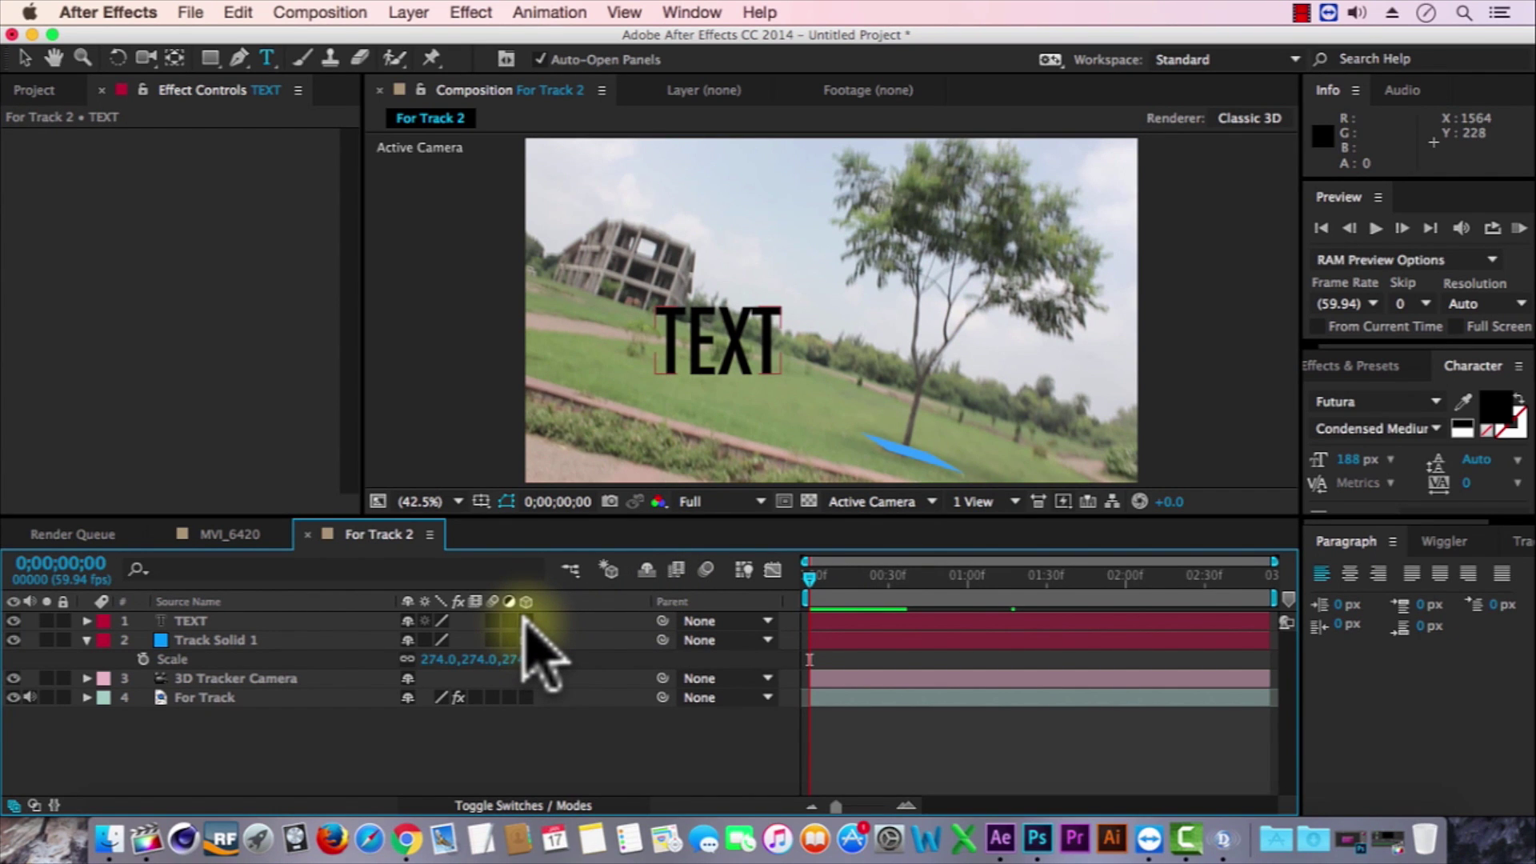
# Make the TEXT layer 3D and paste Track Solid 1's Position onto it.
pyautogui.moveTo(524, 620); pyautogui.dragTo(525, 640)
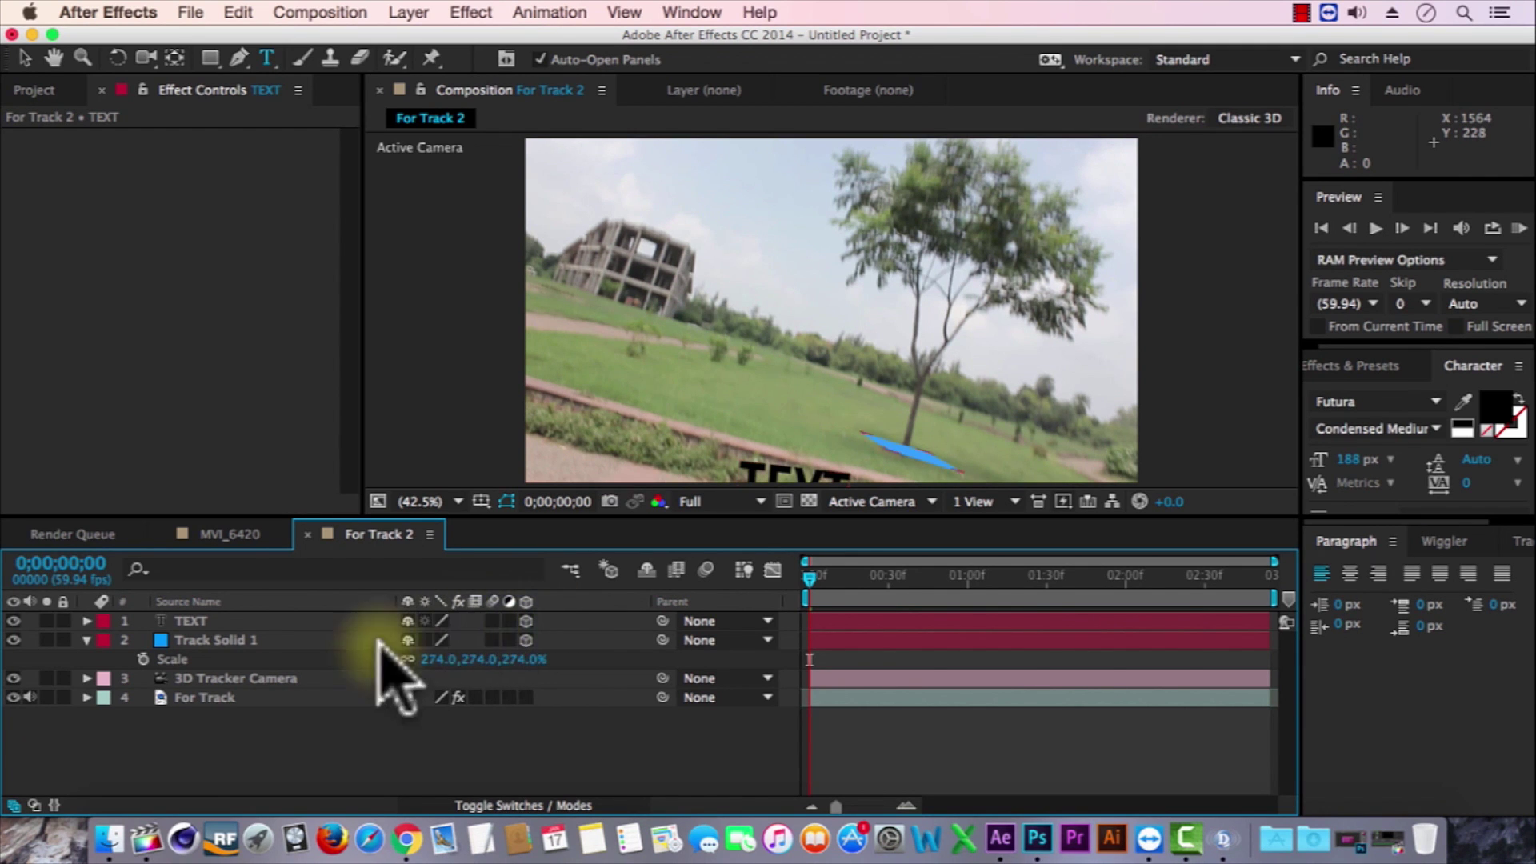
pyautogui.click(284, 642)
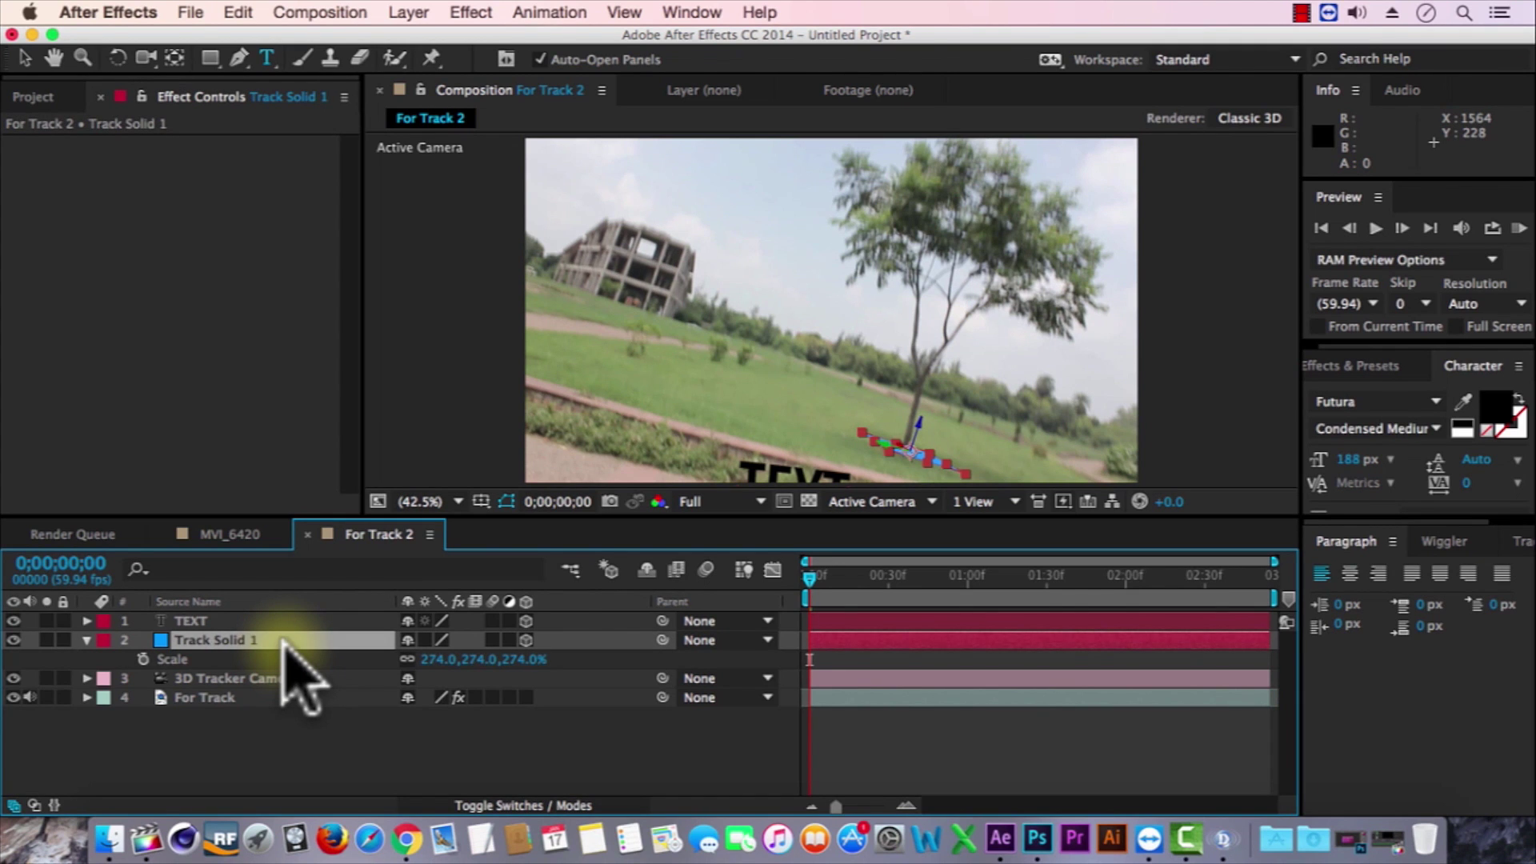
pyautogui.press('p')
pyautogui.press('Return')
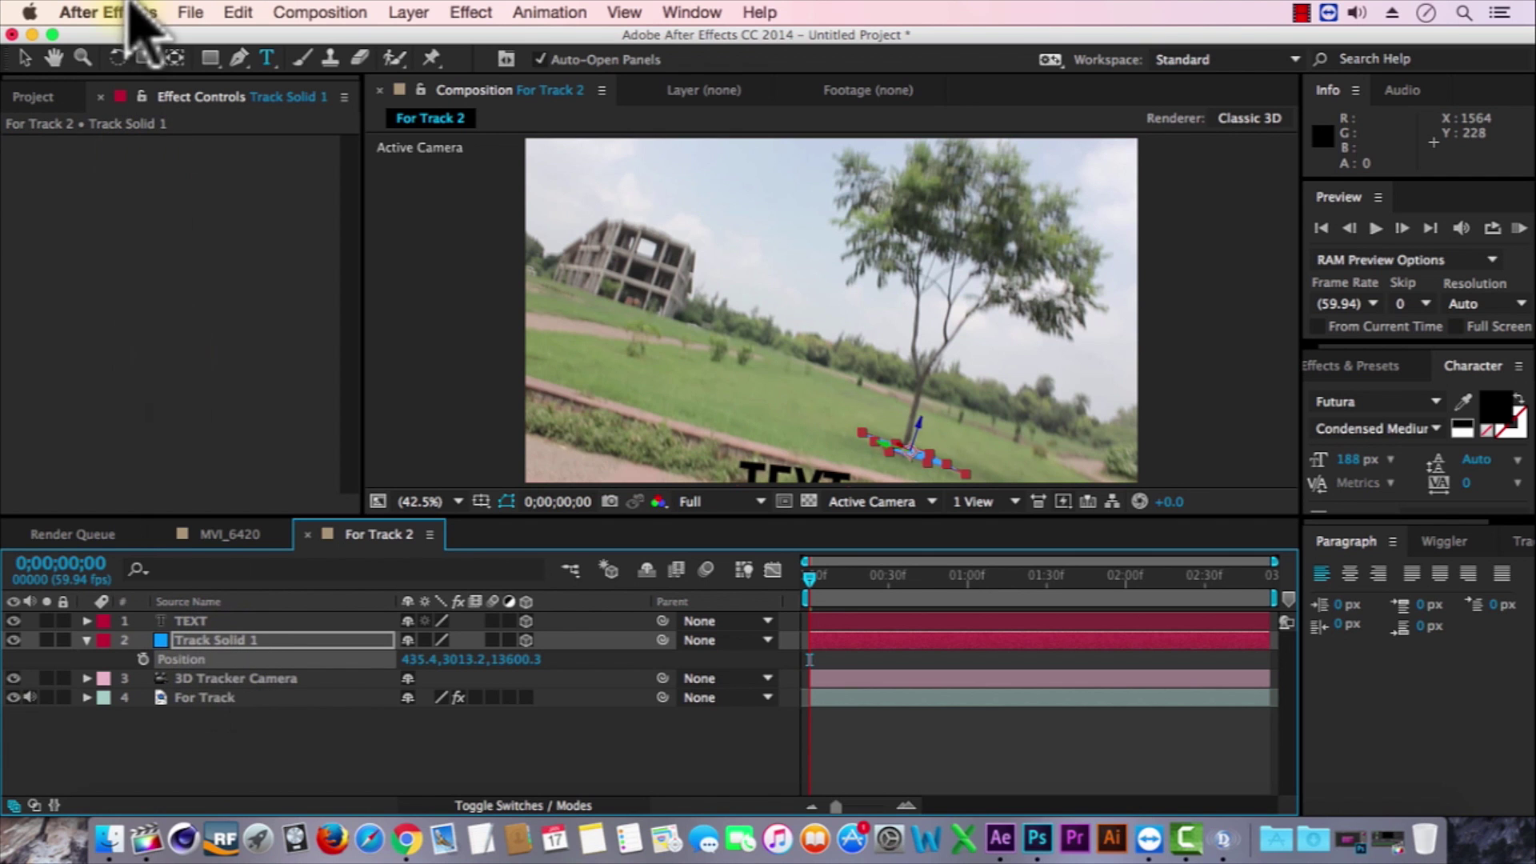
pyautogui.click(238, 12)
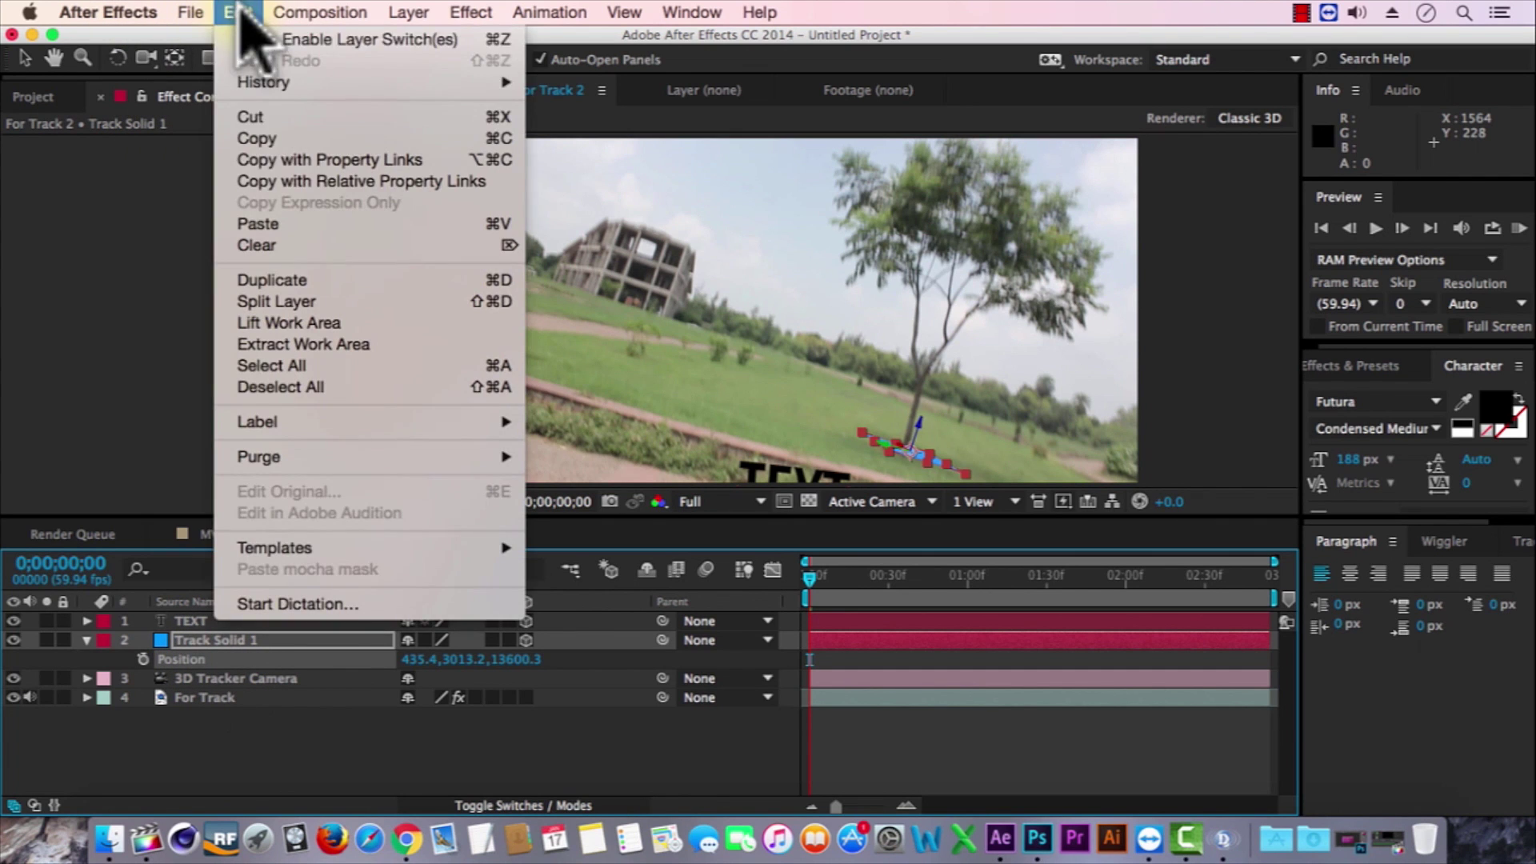
pyautogui.click(256, 138)
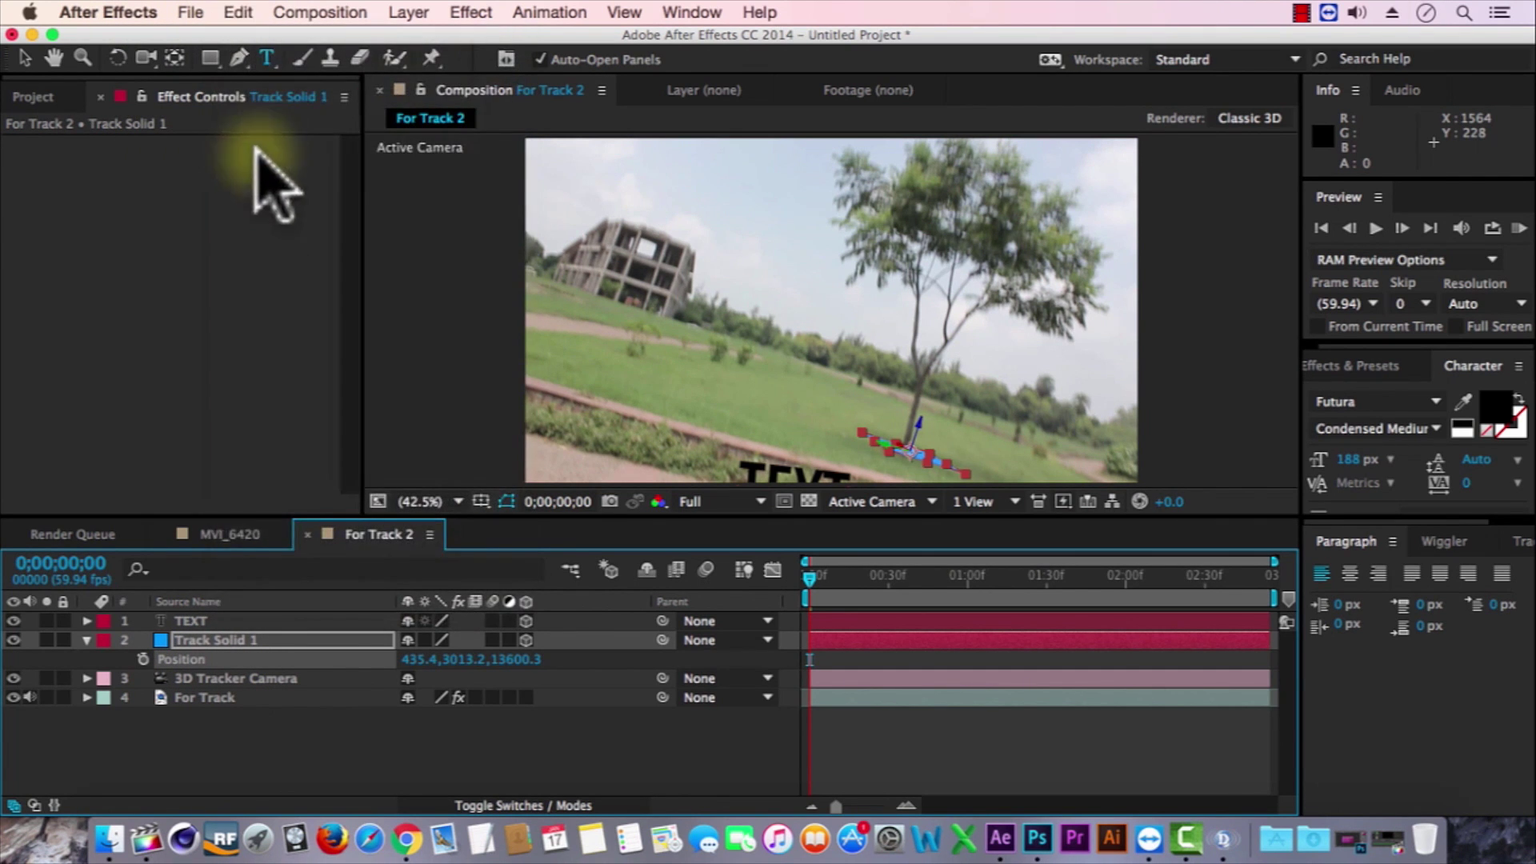
pyautogui.click(205, 622)
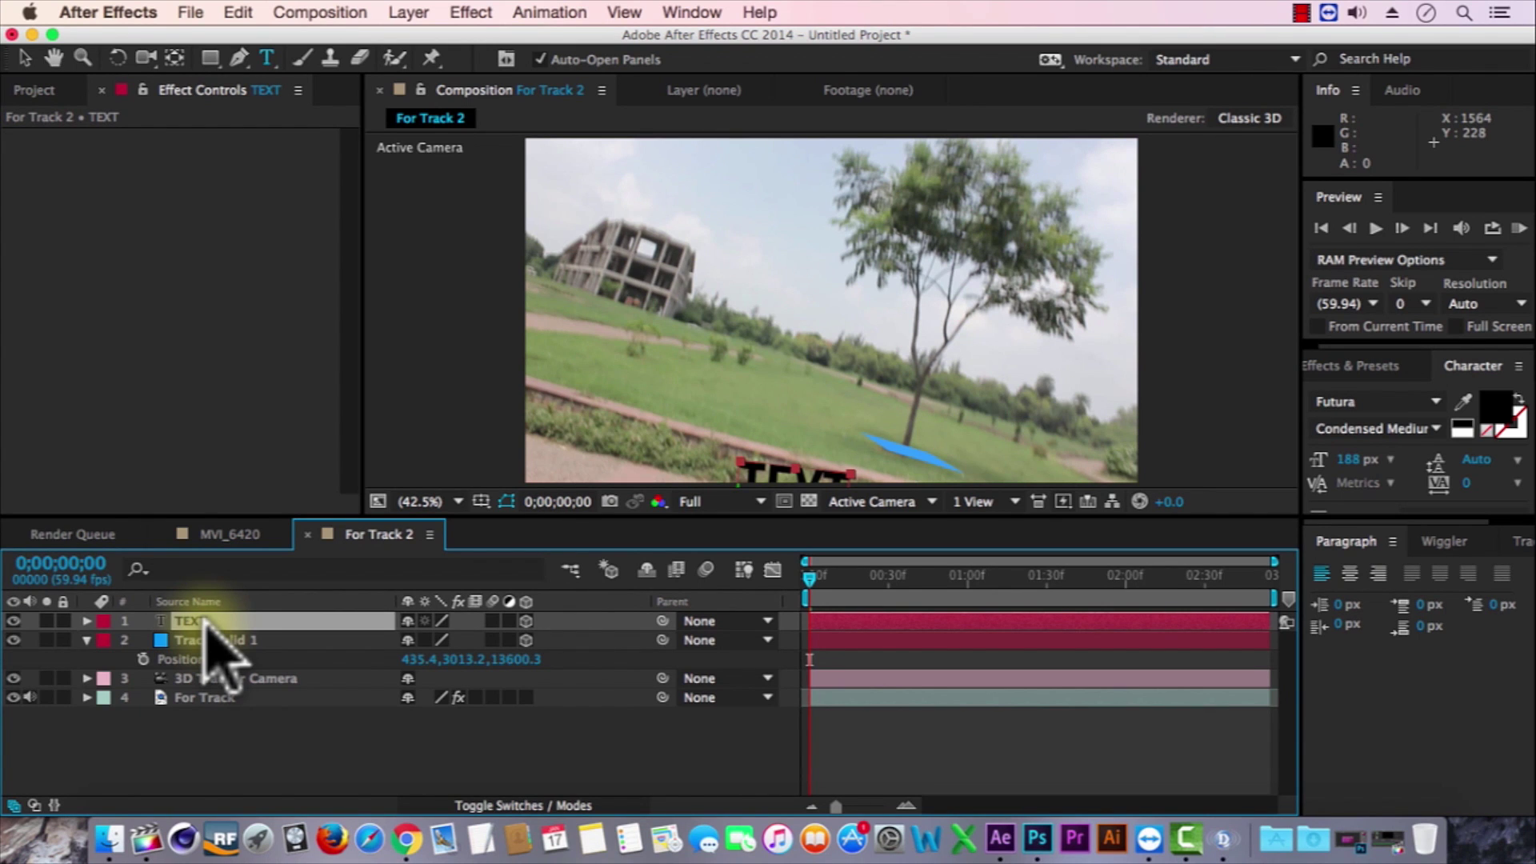
pyautogui.press('p')
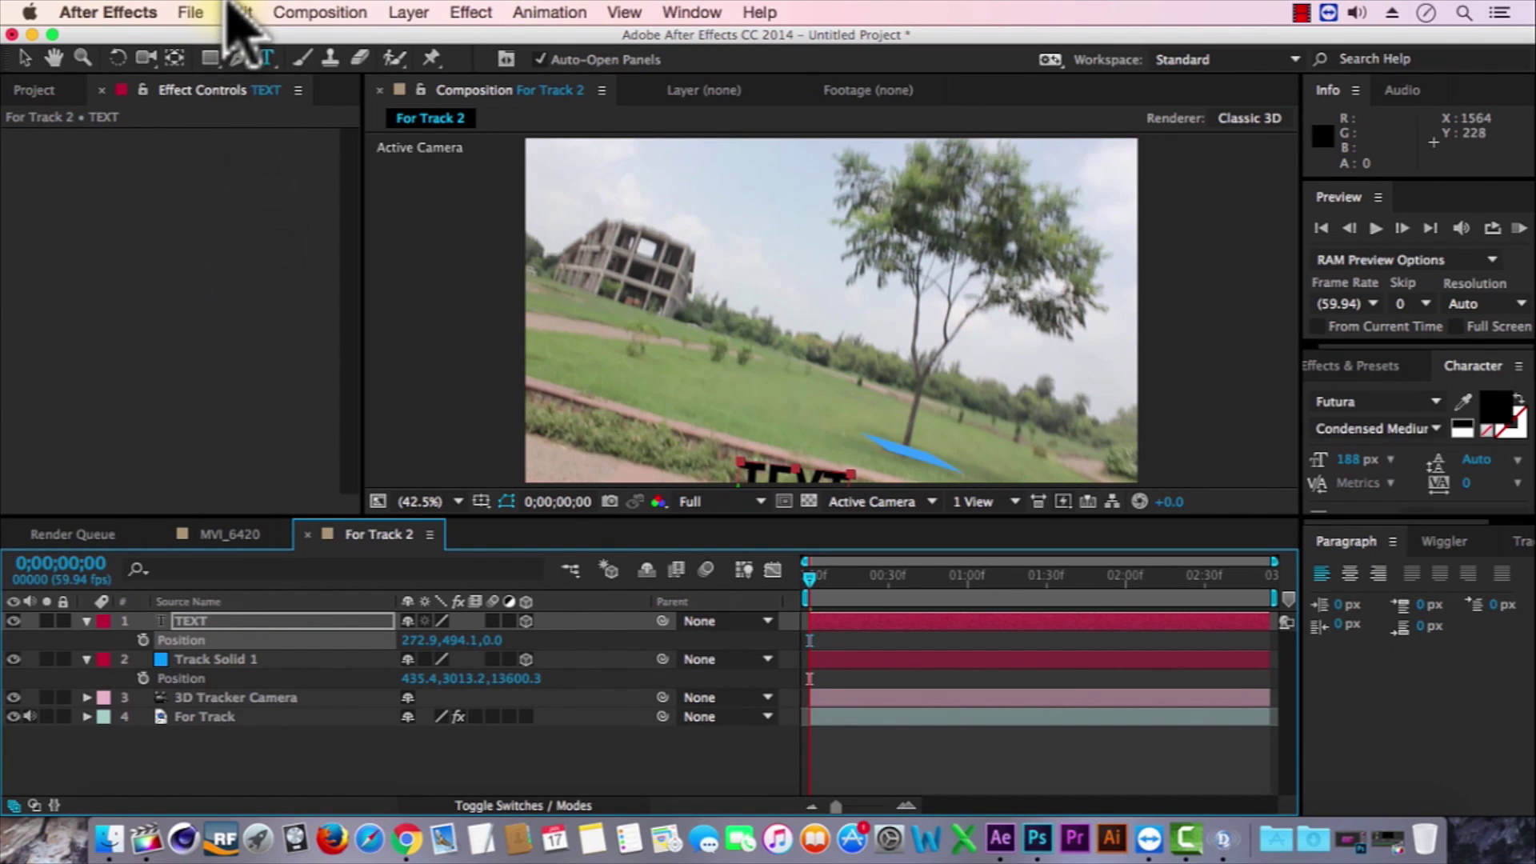
pyautogui.click(240, 13)
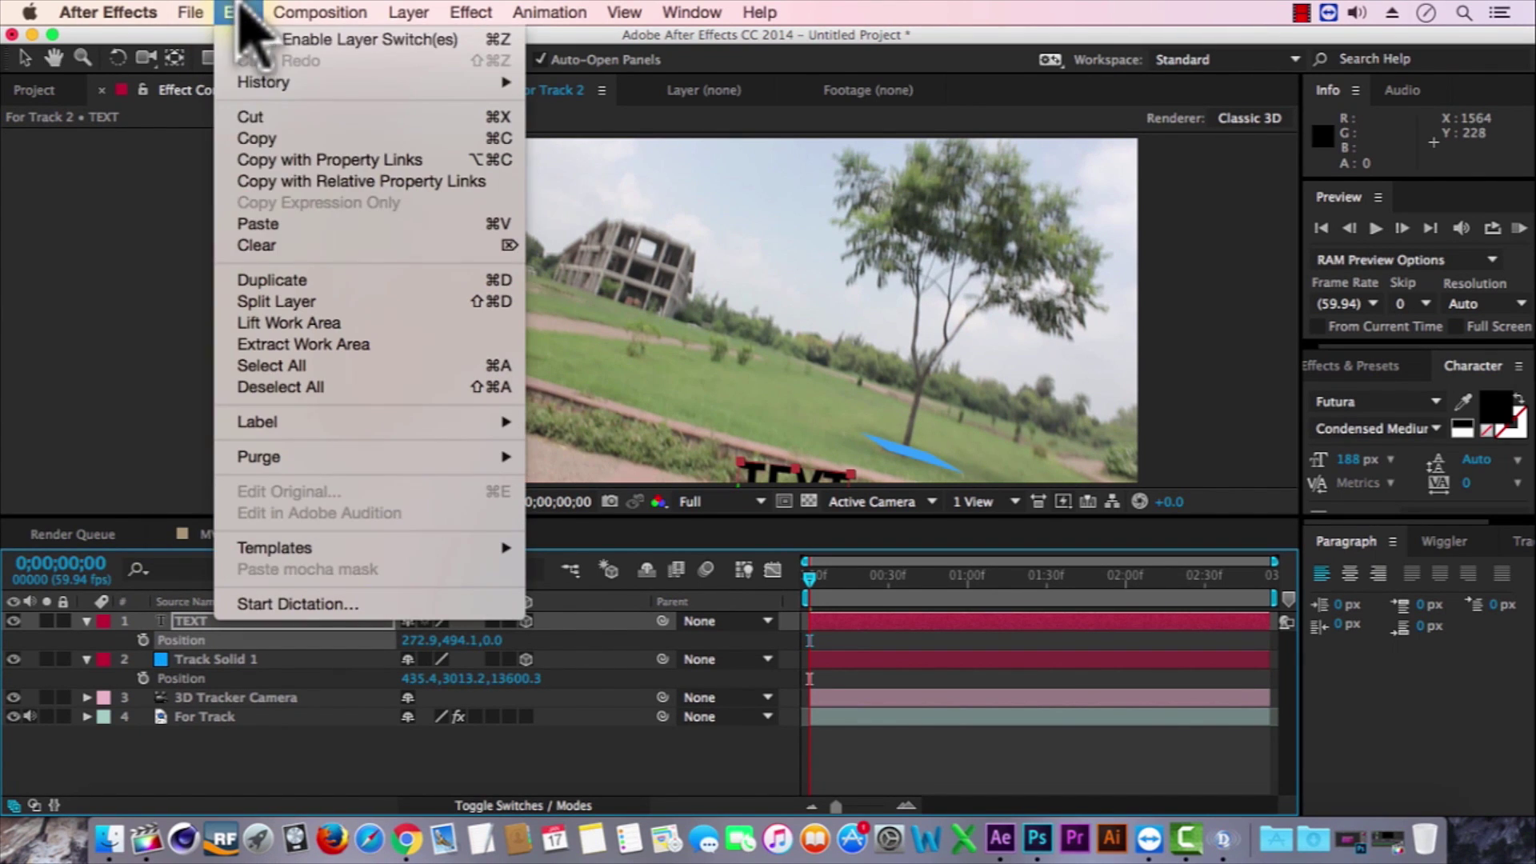
pyautogui.click(280, 226)
# Scale the TEXT layer to 708% and hide Track Solid 1, checking the tracked text with a RAM preview.
pyautogui.press('s')
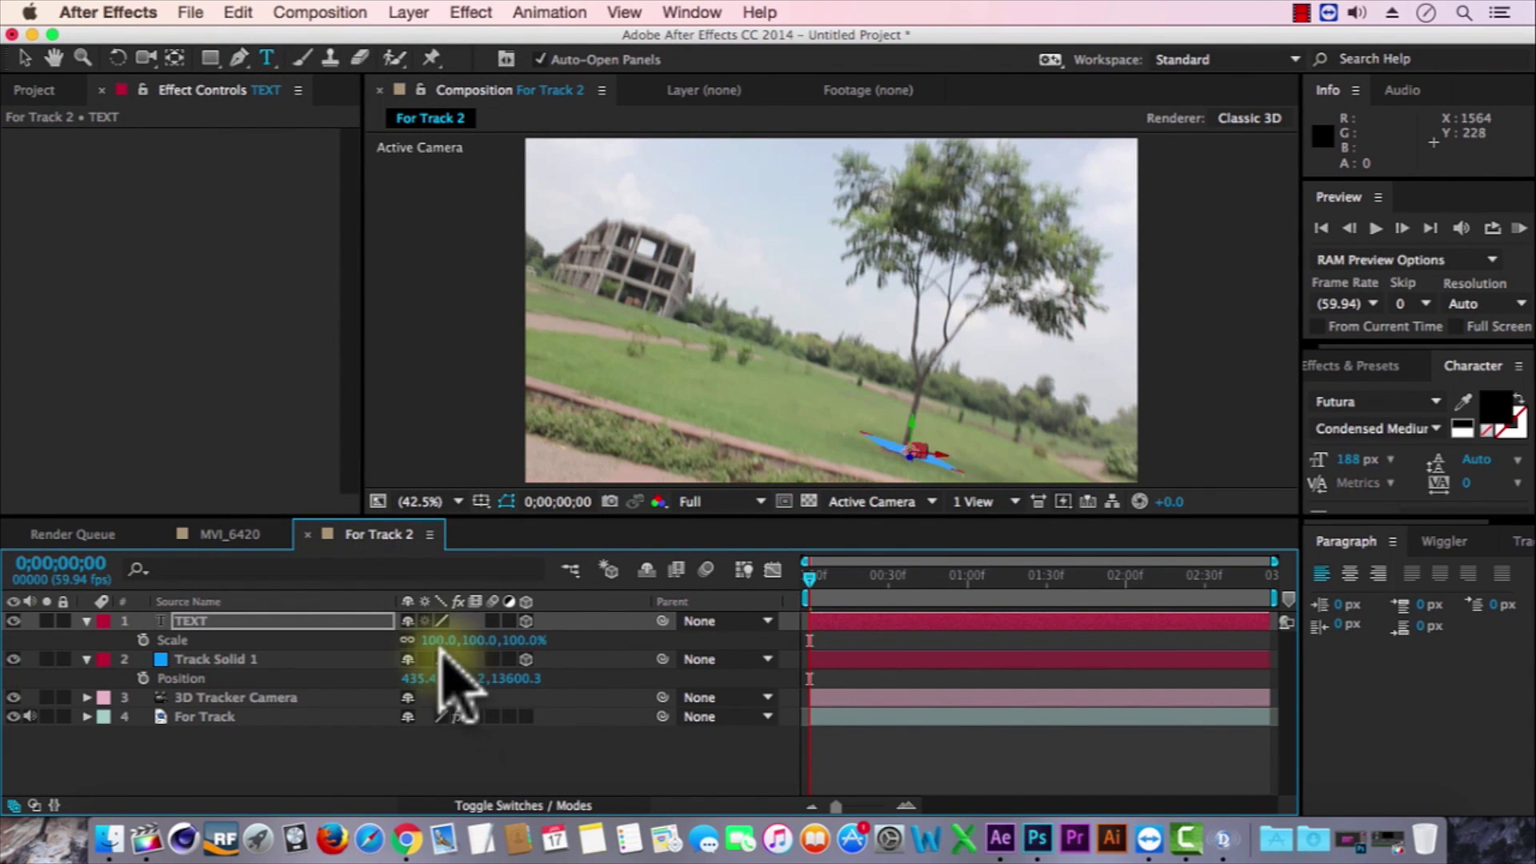
pyautogui.moveTo(446, 642); pyautogui.dragTo(1147, 666)
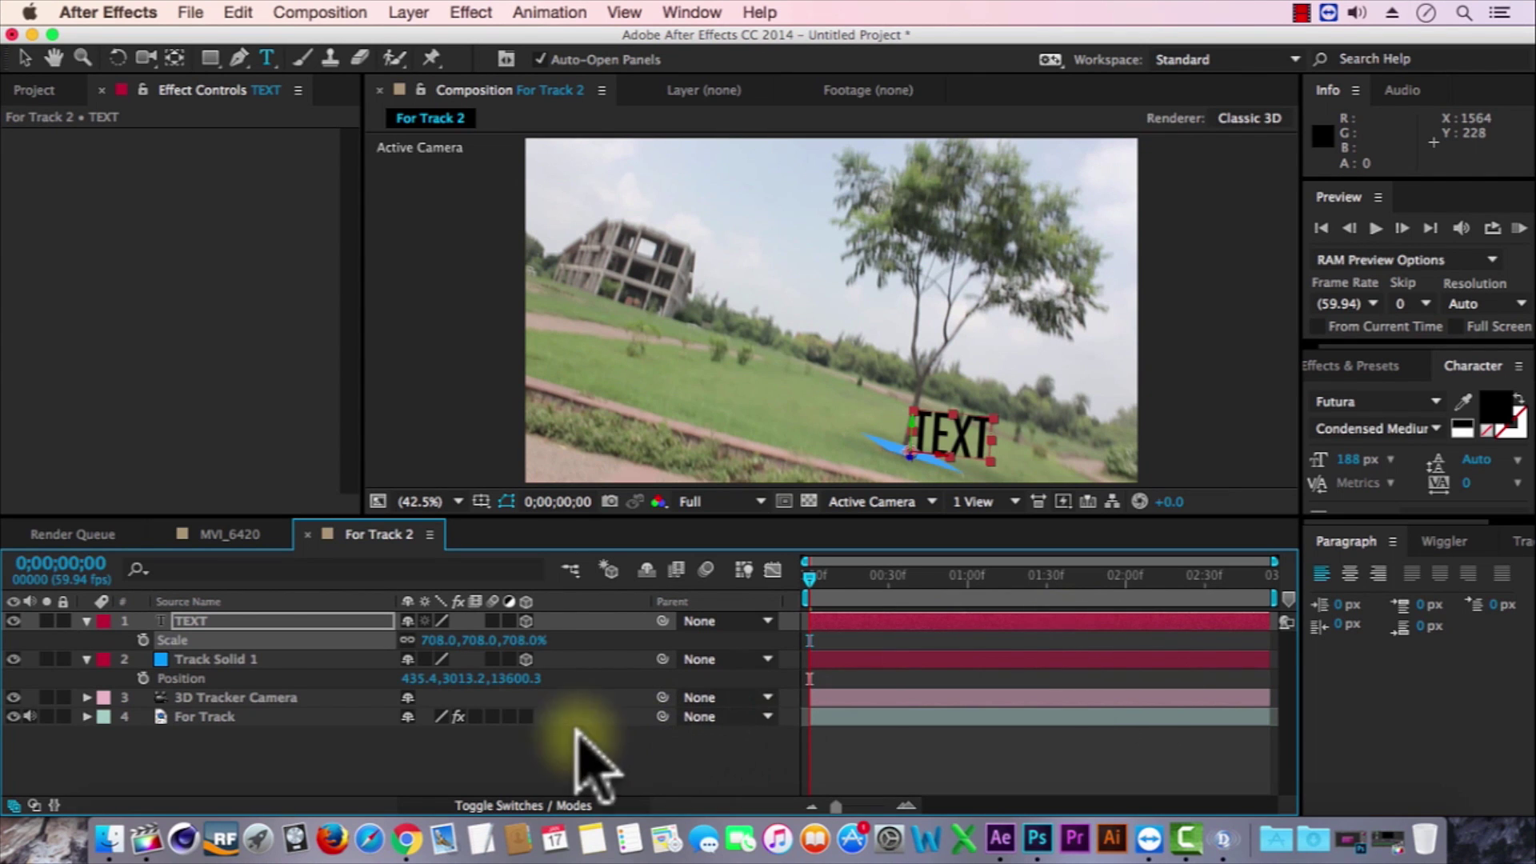
pyautogui.click(13, 658)
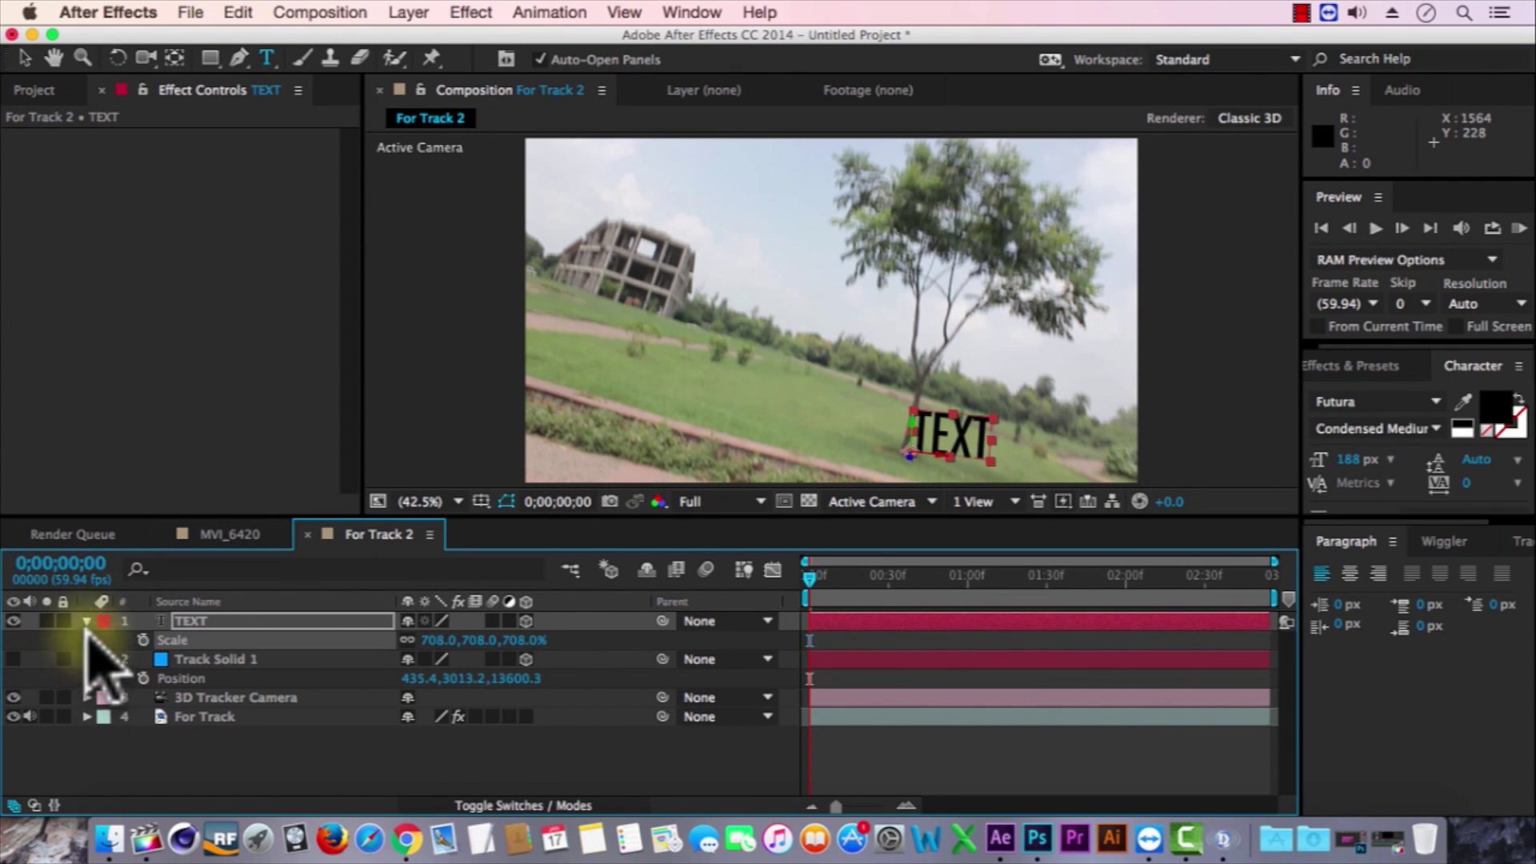
pyautogui.click(86, 659)
pyautogui.click(86, 620)
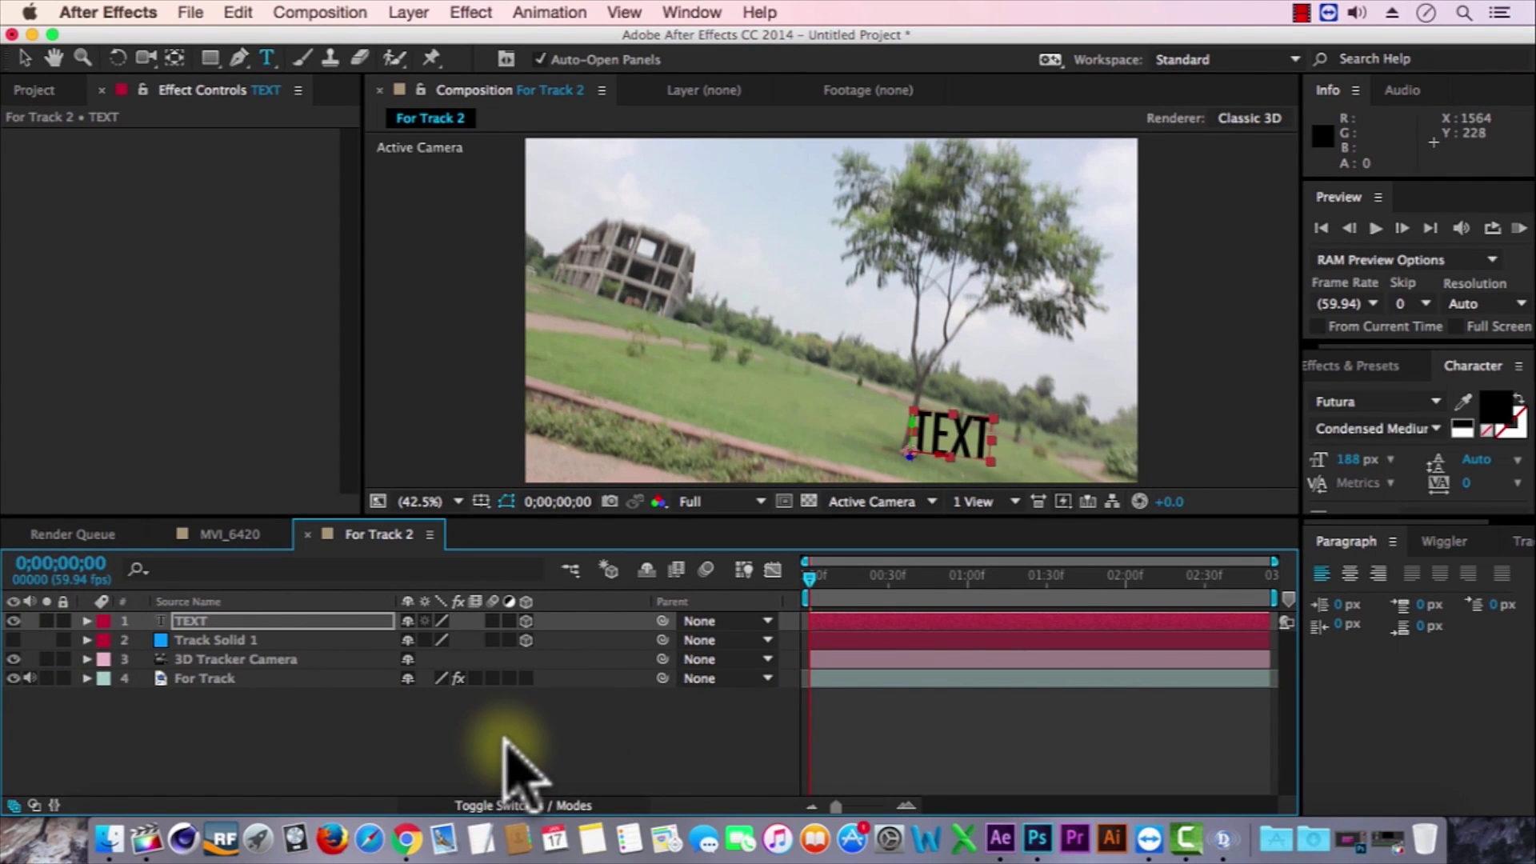
pyautogui.click(1517, 228)
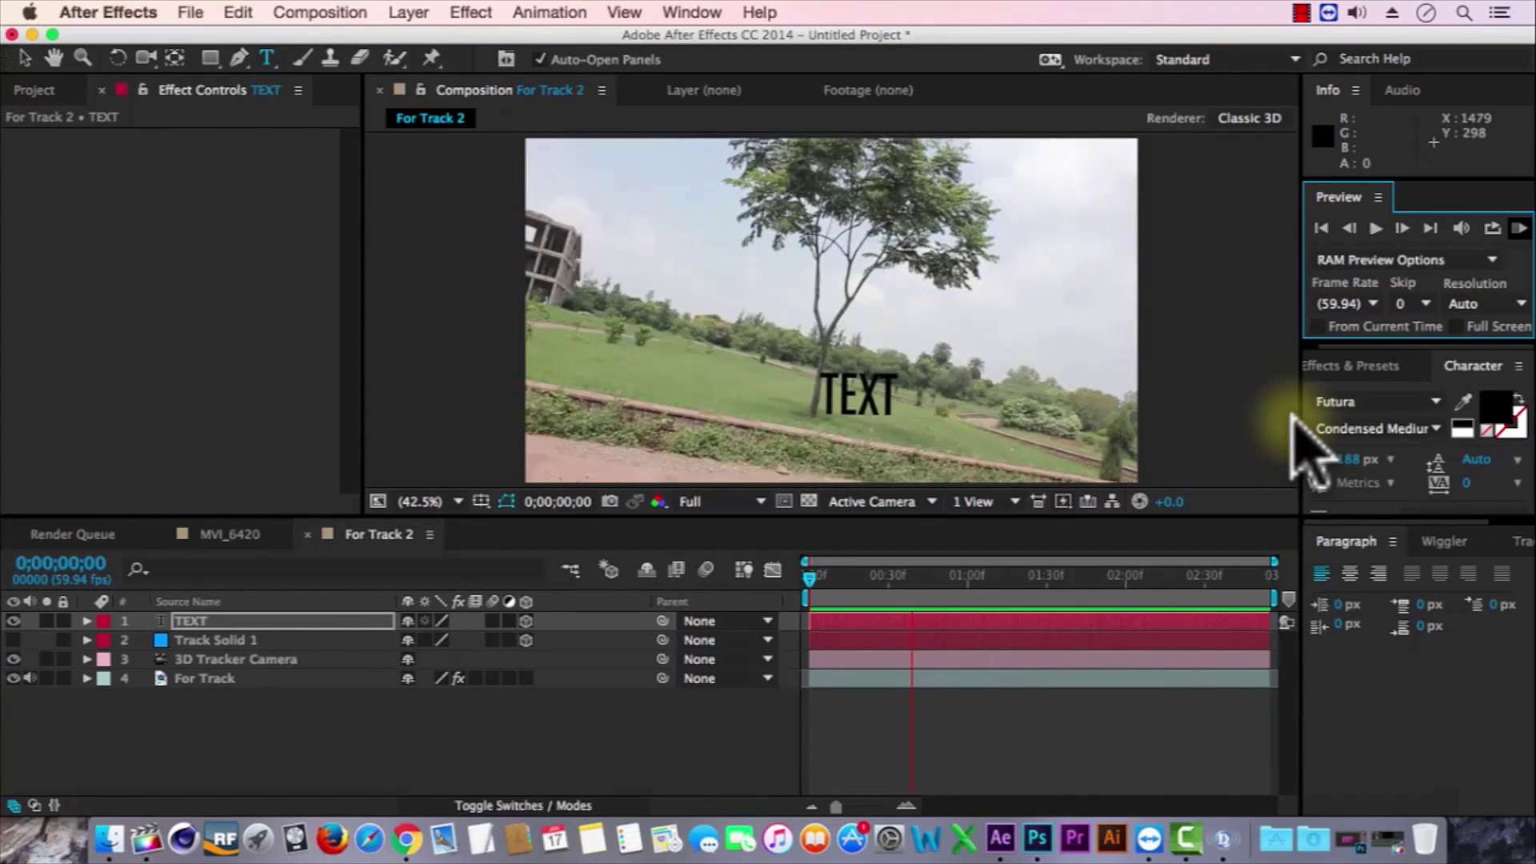
pyautogui.press('space')
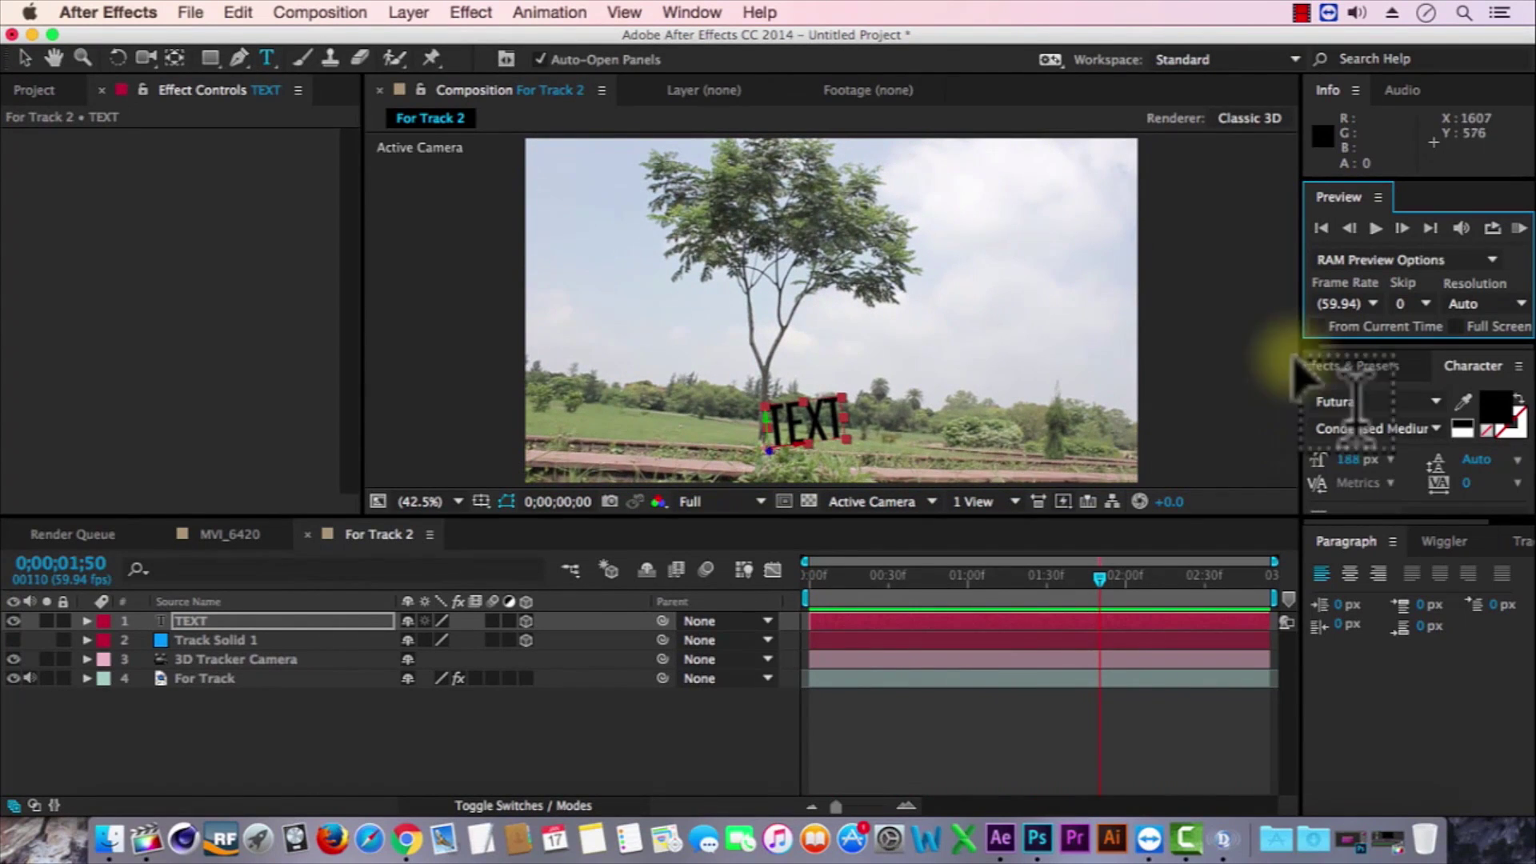
# Import Footage for motion tracking.mp4 from the Downloads folder and create a new composition from it.
pyautogui.click(190, 12)
pyautogui.click(36, 90)
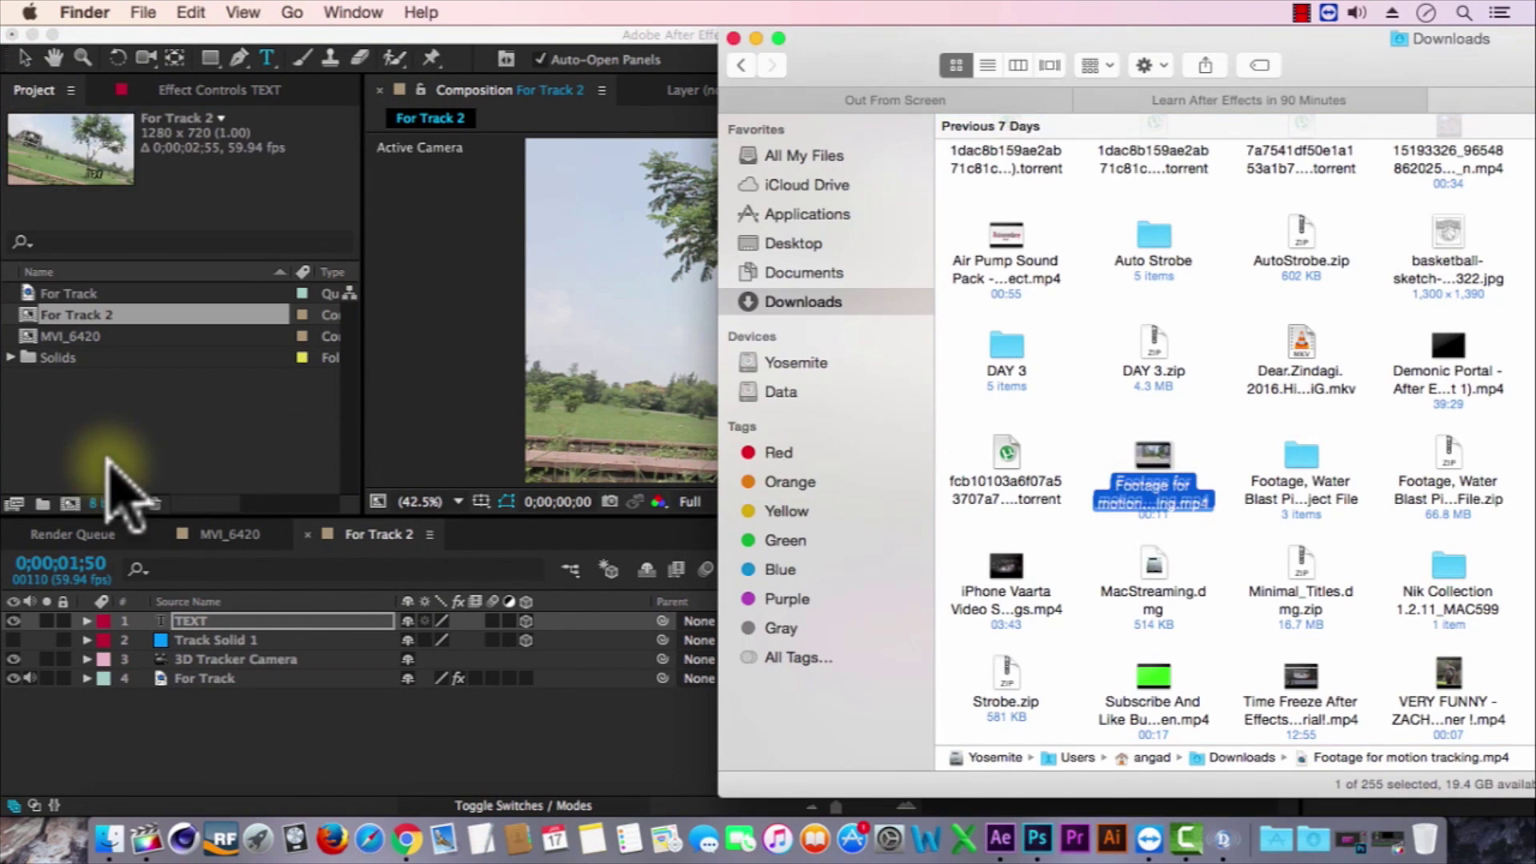
pyautogui.moveTo(28, 490); pyautogui.dragTo(121, 432)
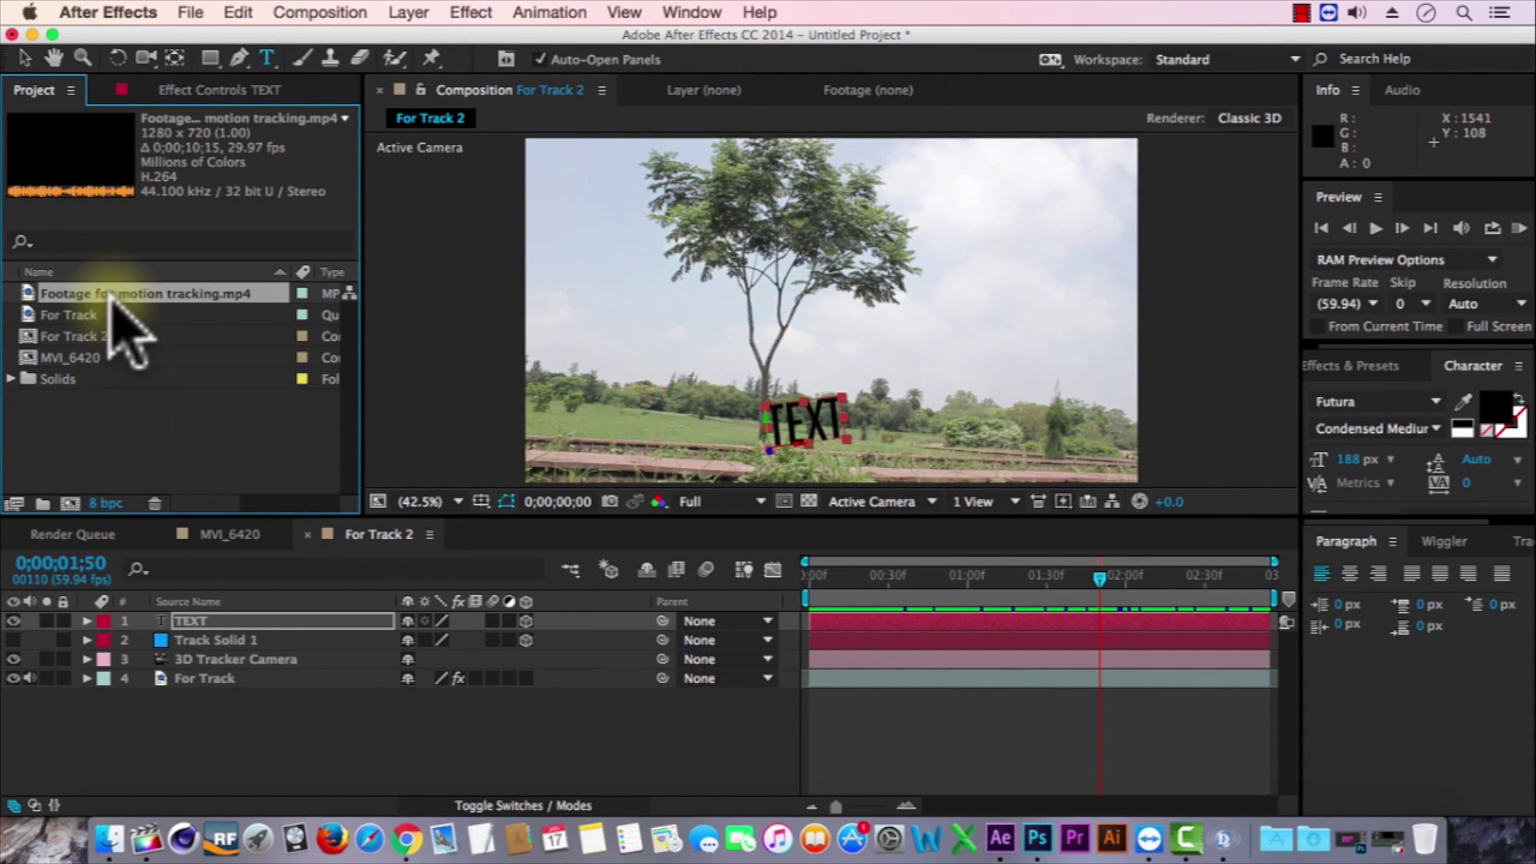
pyautogui.click(70, 502)
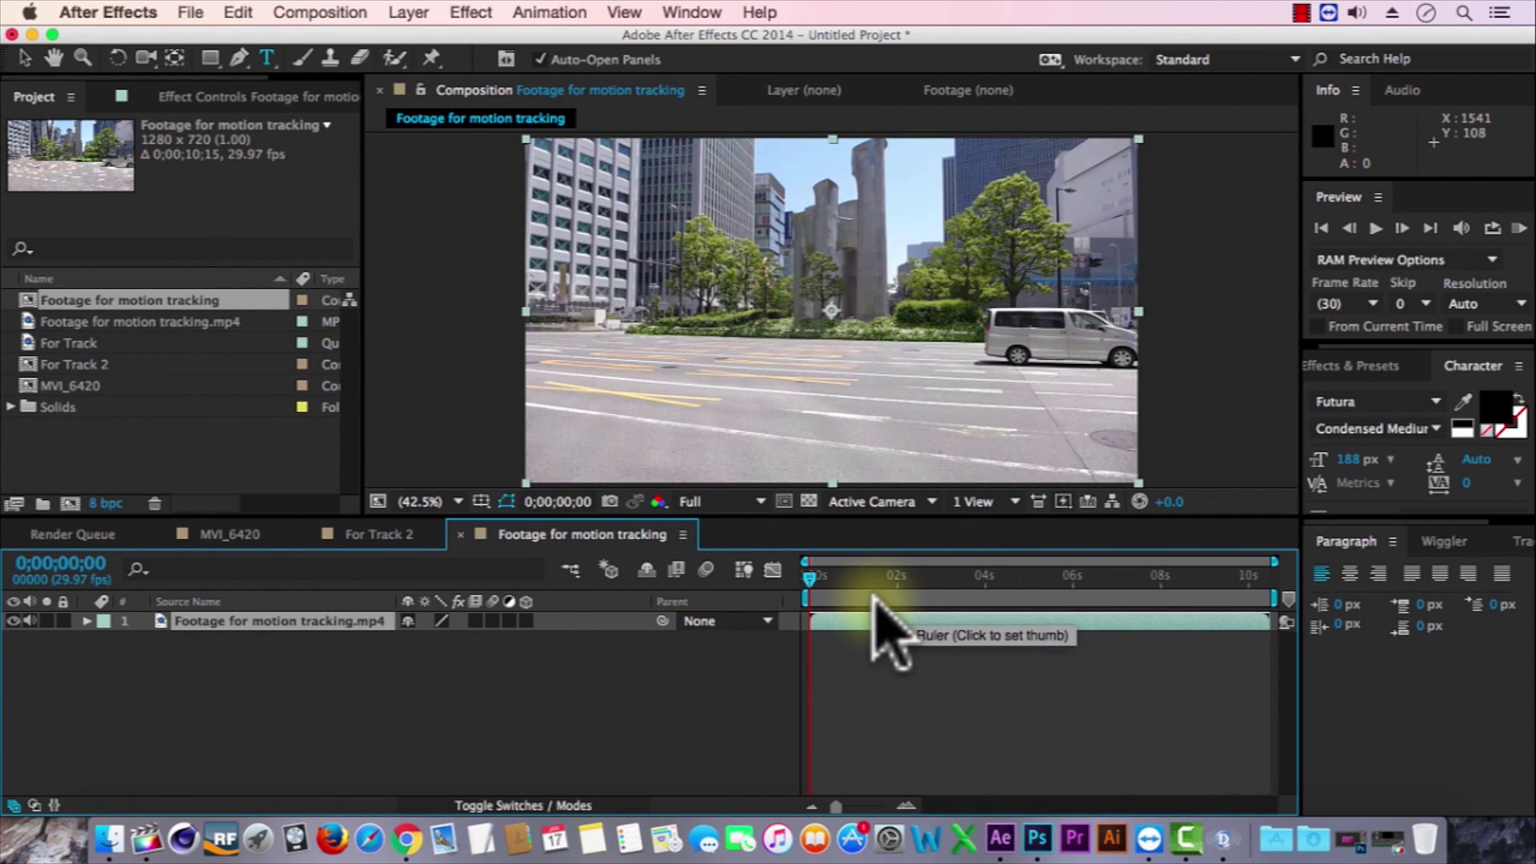
# End the work area at 0;00;04;00, trim the composition to it, and return to the first frame.
pyautogui.click(836, 576)
pyautogui.moveTo(836, 575); pyautogui.dragTo(985, 579)
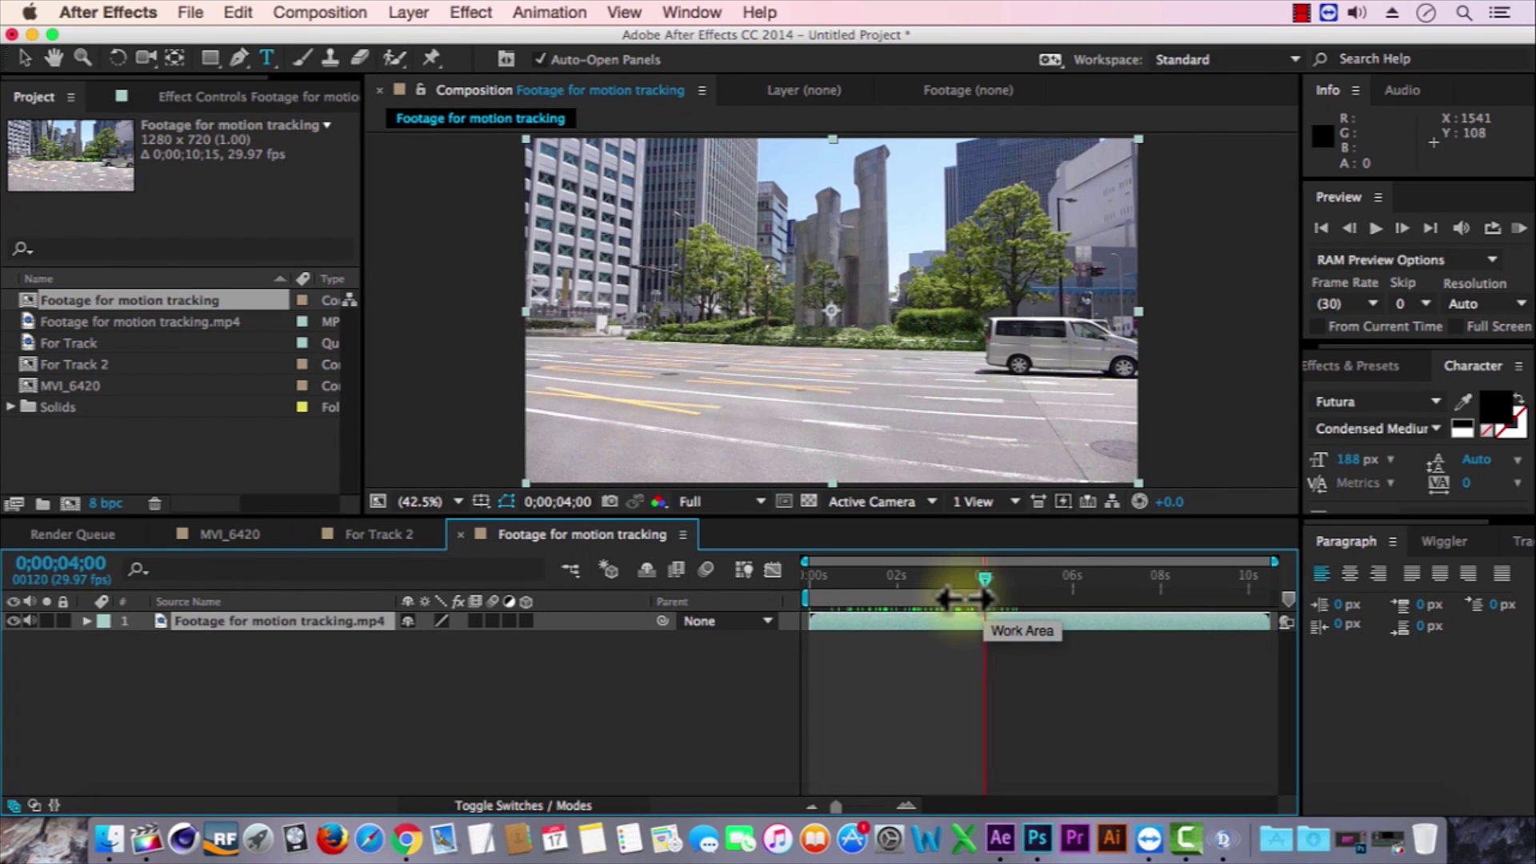
pyautogui.rightClick(968, 600)
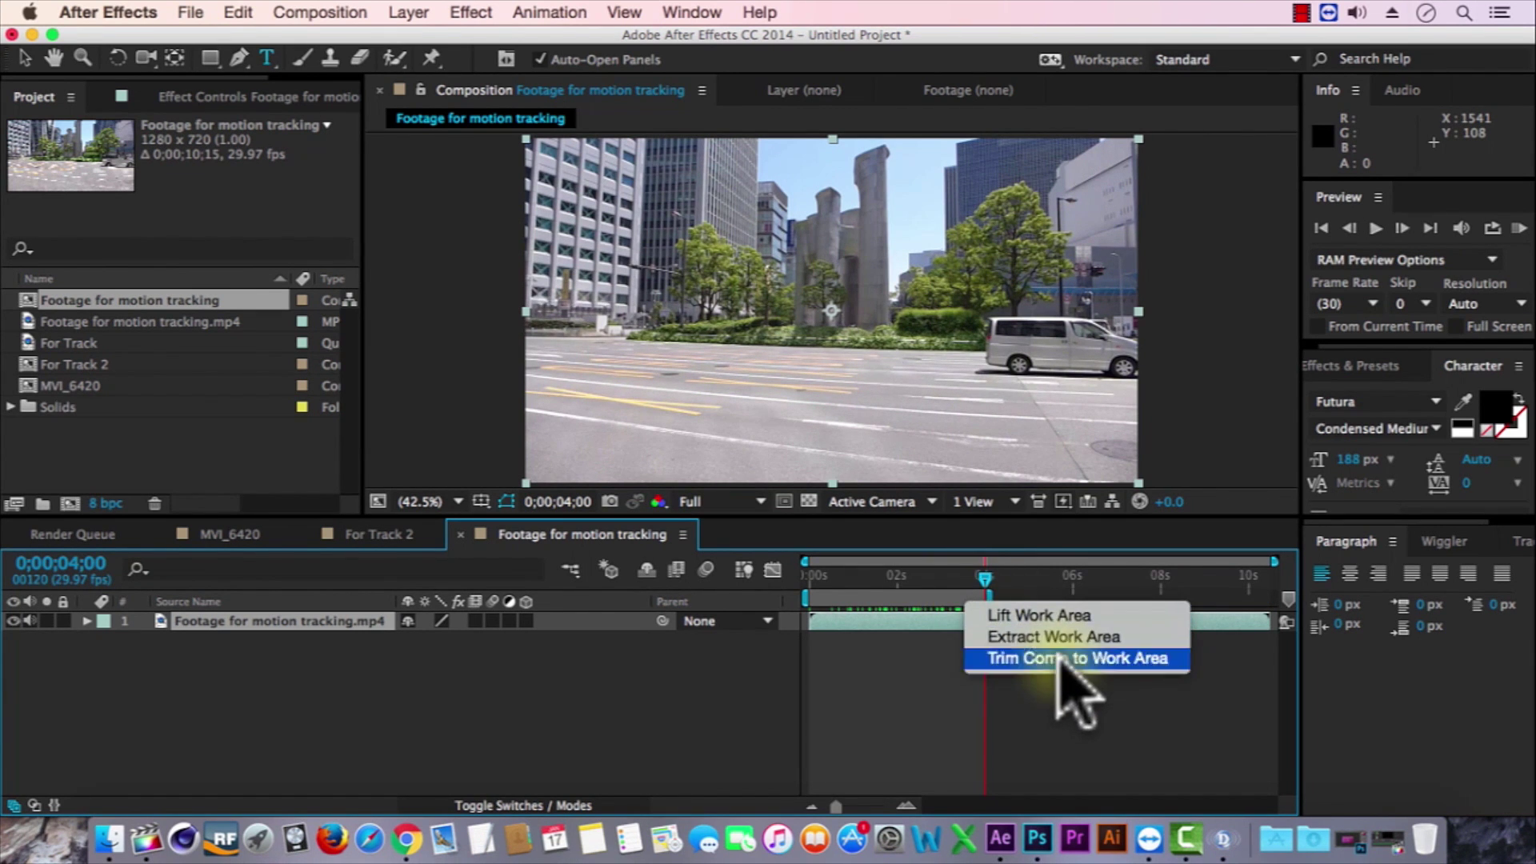
pyautogui.click(1063, 662)
pyautogui.click(802, 576)
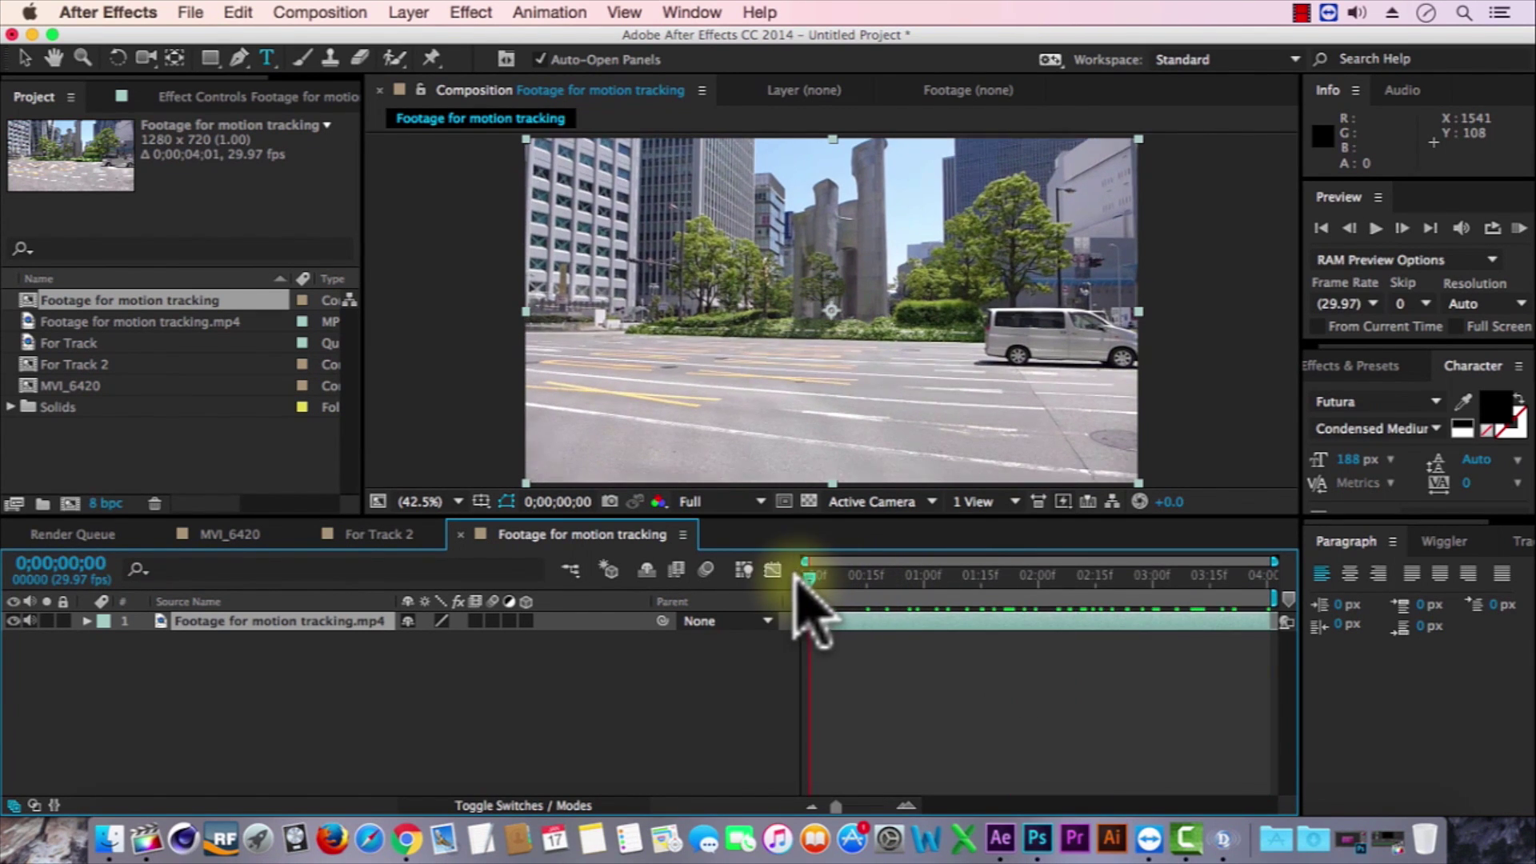
# Start Track Motion on the street footage layer and scrub through the clip to check its movement, returning to the start.
pyautogui.click(978, 625)
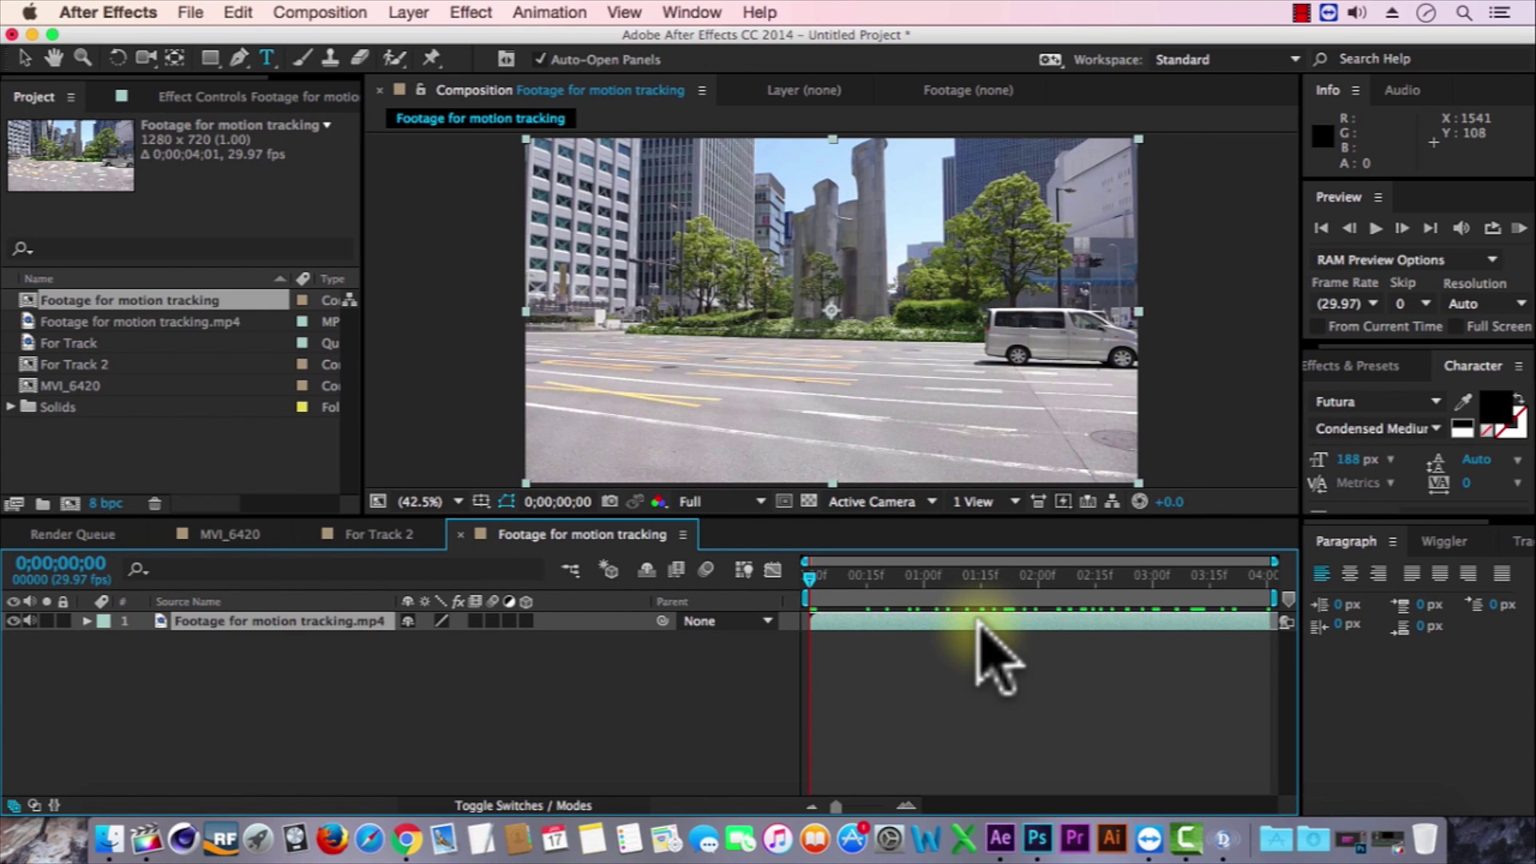
pyautogui.click(1521, 542)
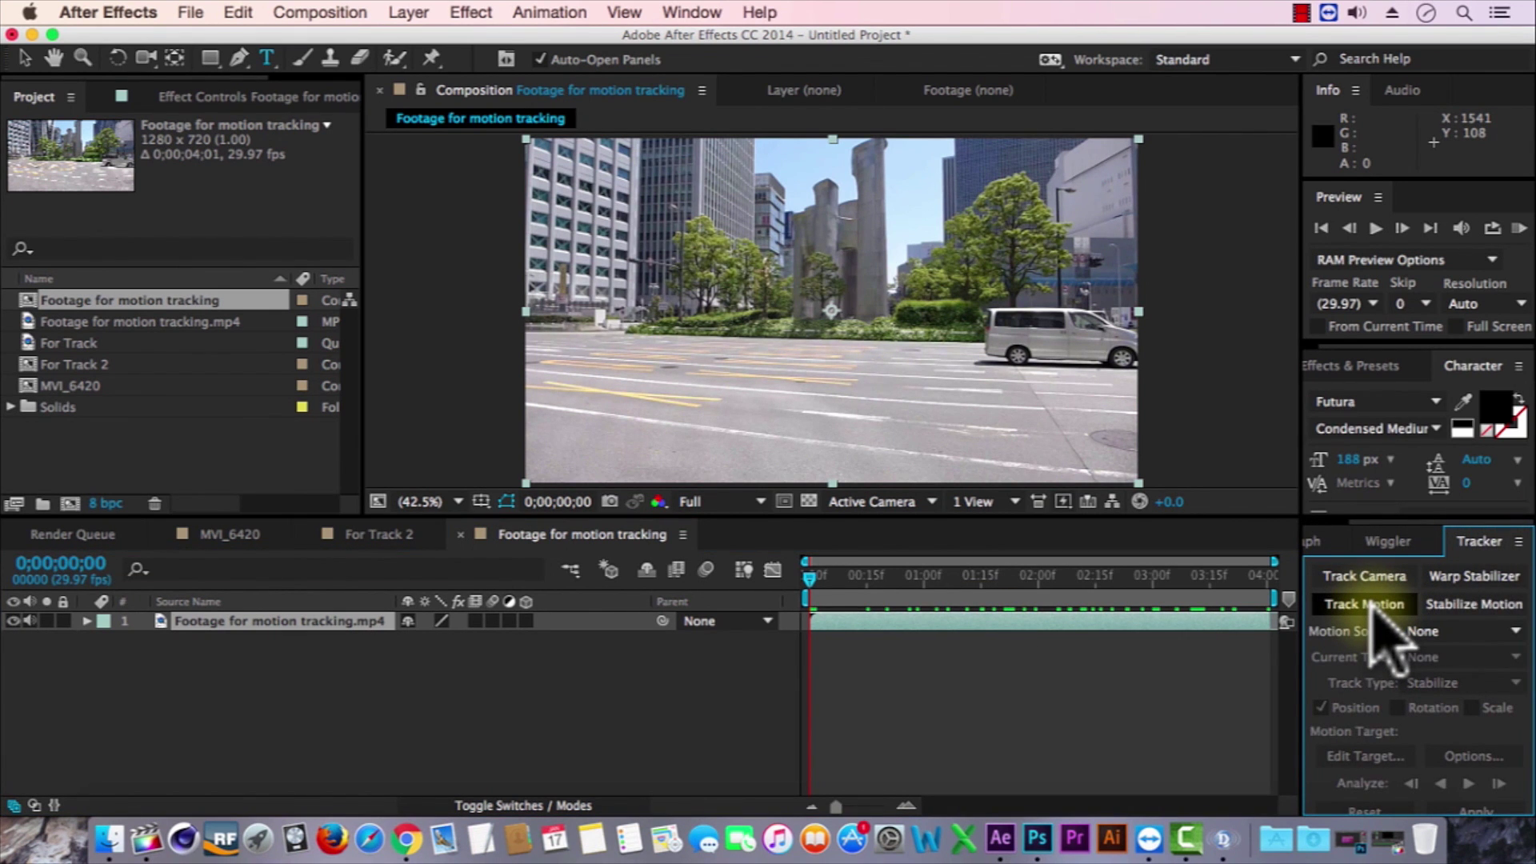
pyautogui.click(1374, 605)
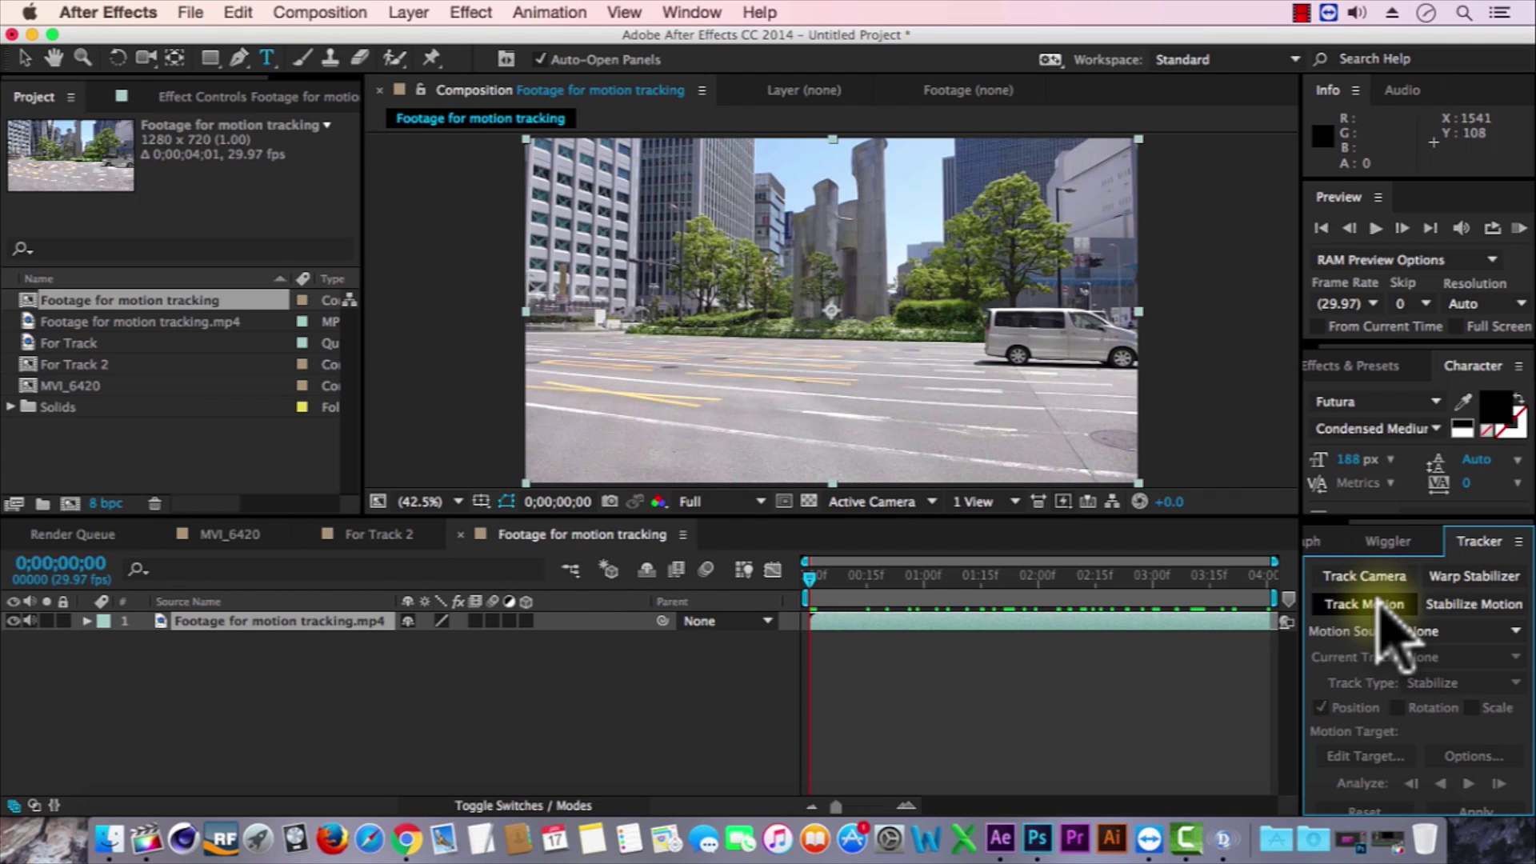
pyautogui.click(1376, 601)
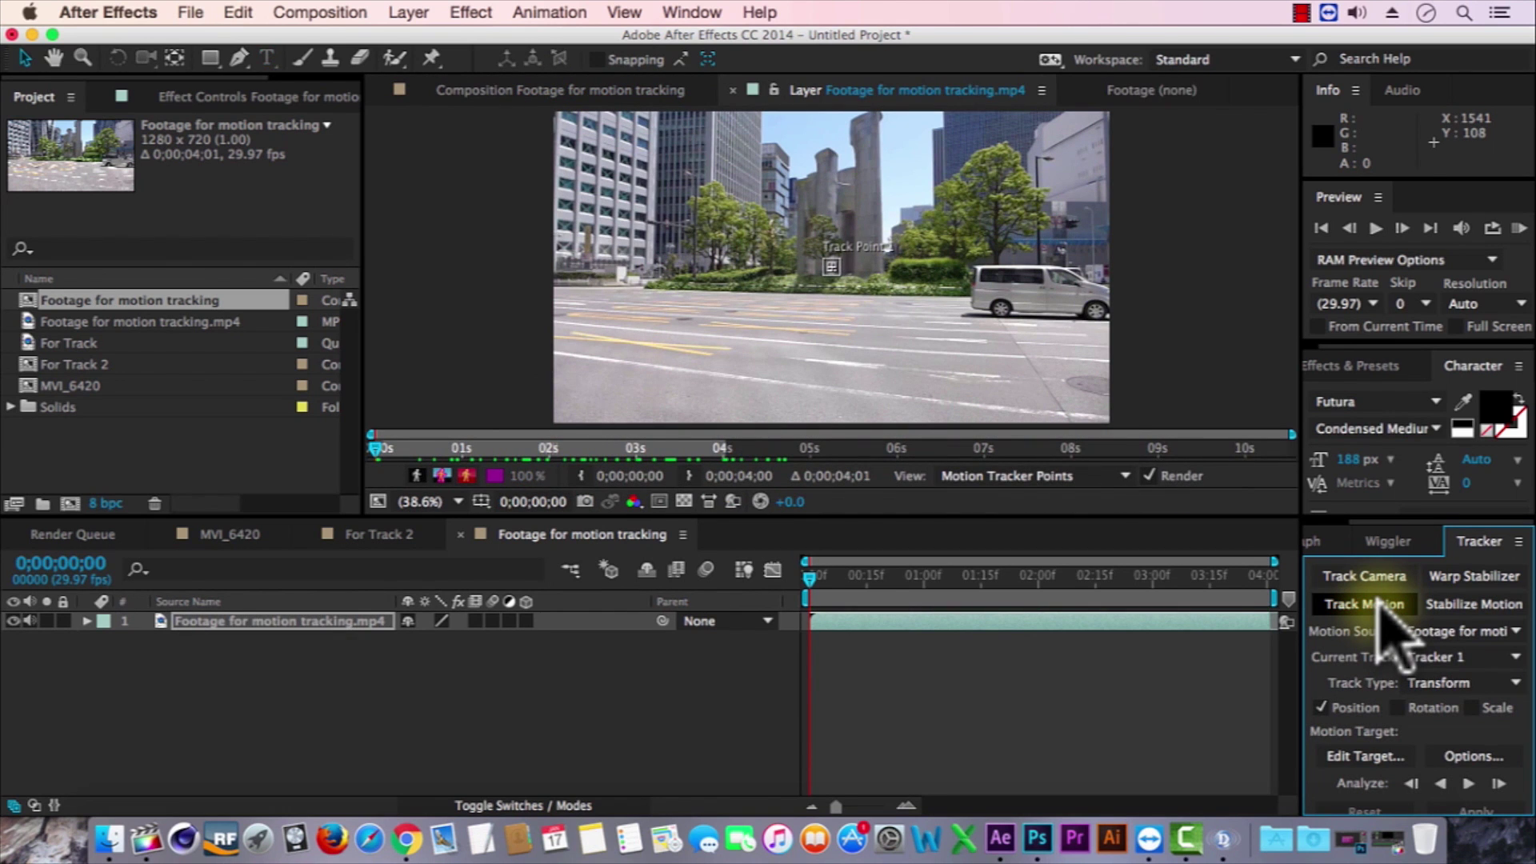
pyautogui.scroll(3, 886, 268)
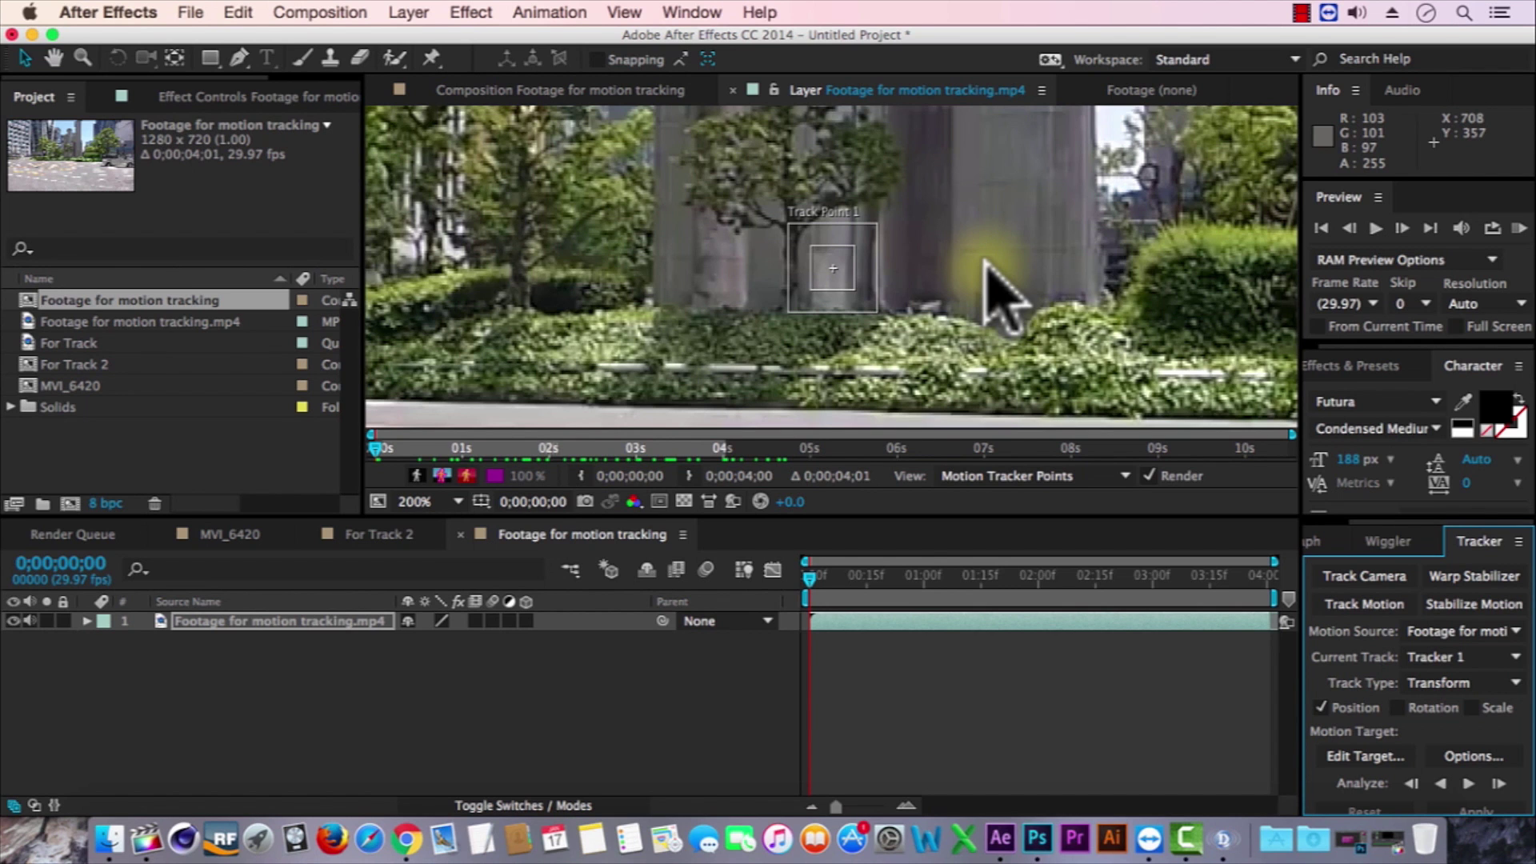
pyautogui.scroll(-2, 1024, 326)
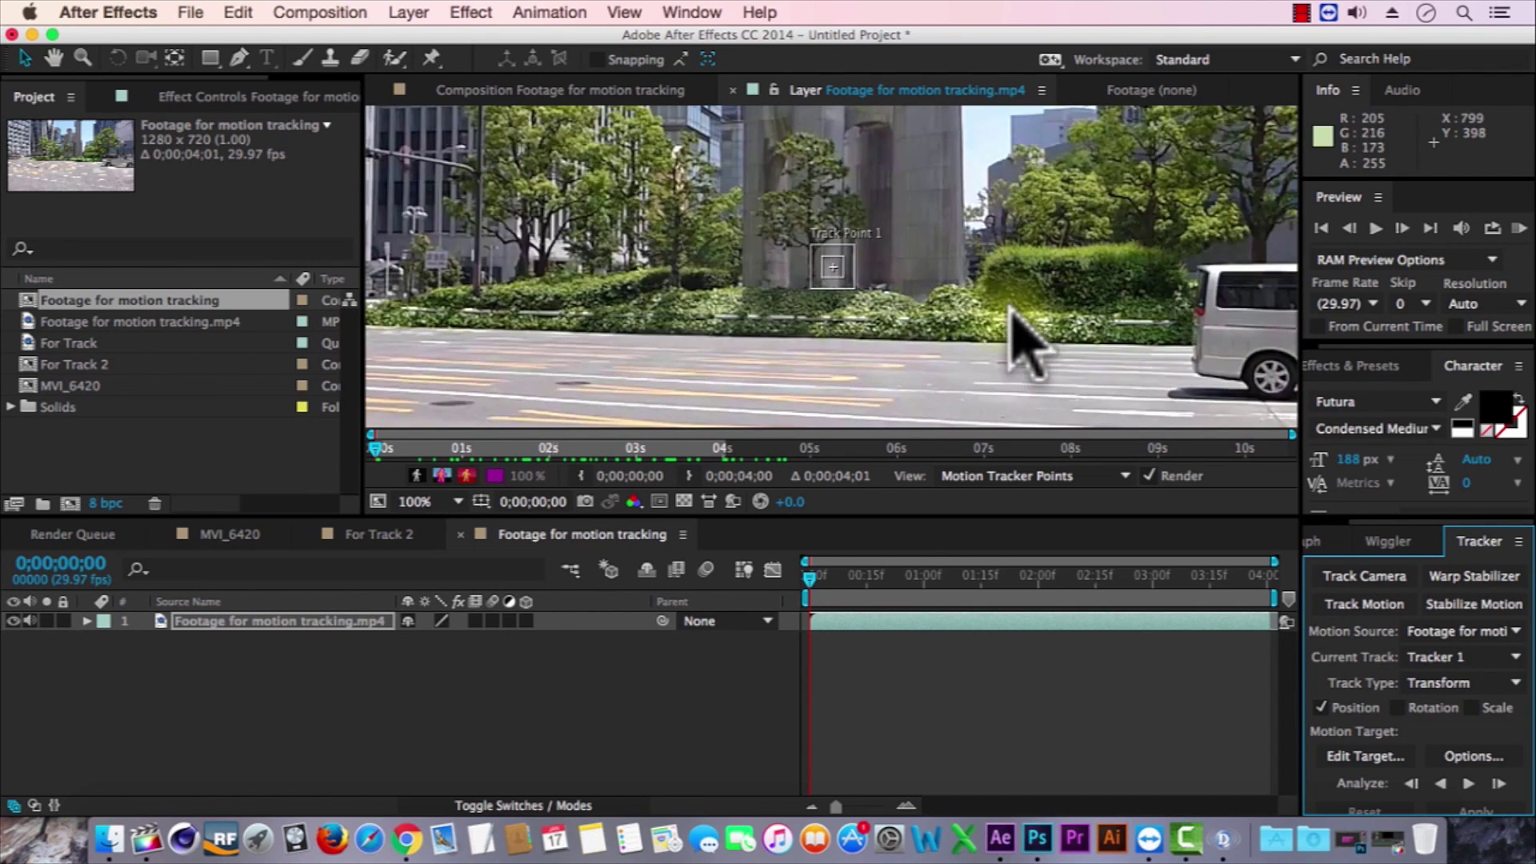
pyautogui.scroll(-1, 1018, 333)
pyautogui.click(816, 578)
pyautogui.moveTo(826, 587); pyautogui.dragTo(1102, 598)
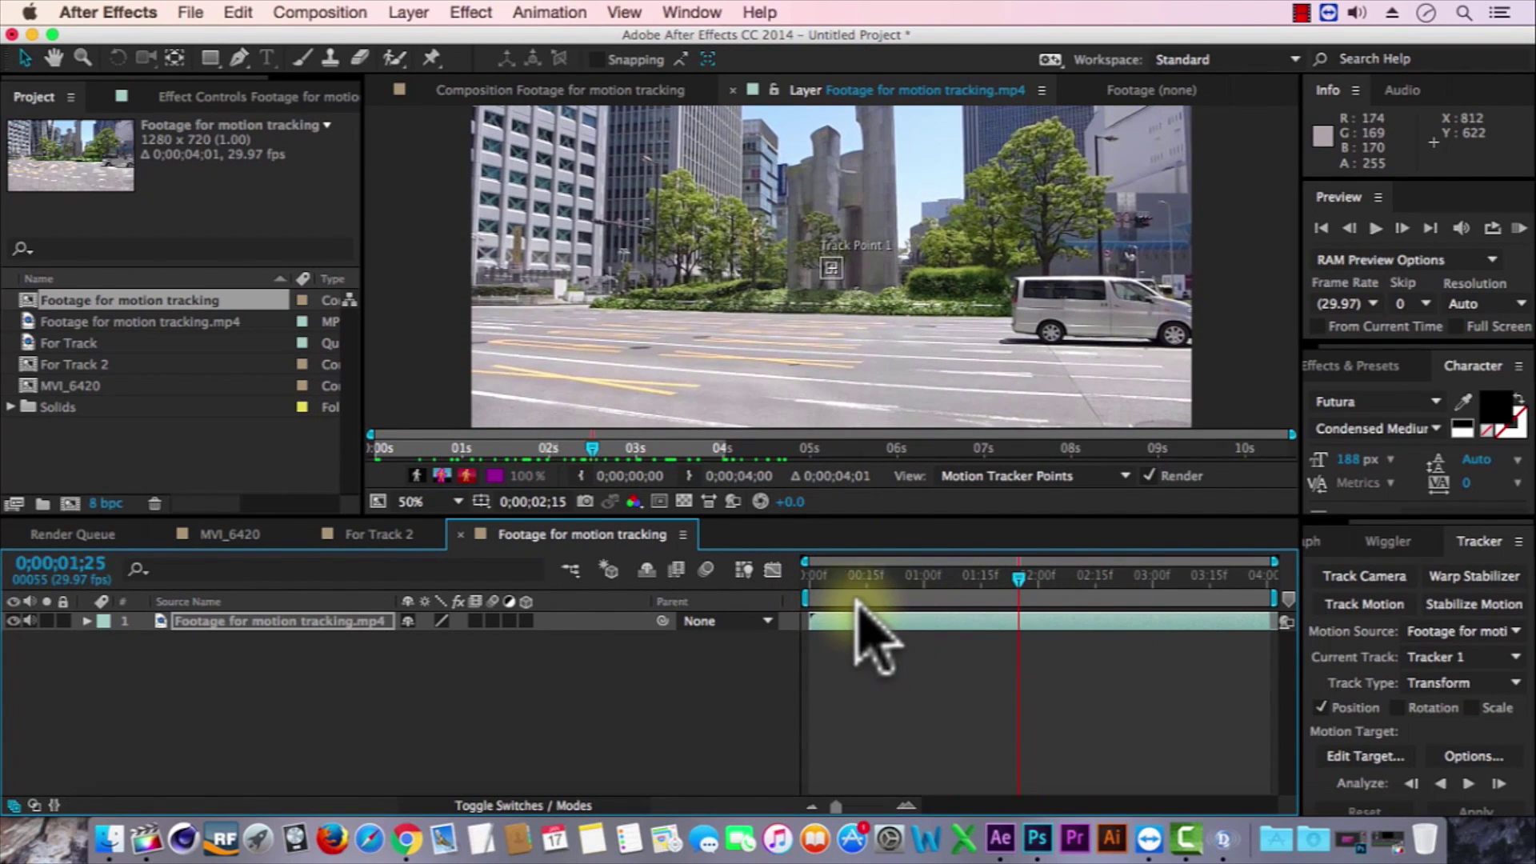
pyautogui.click(804, 596)
# Move Track Point 1 onto the dark manhole cover in the road and fit its feature region tightly around it.
pyautogui.scroll(1, 728, 384)
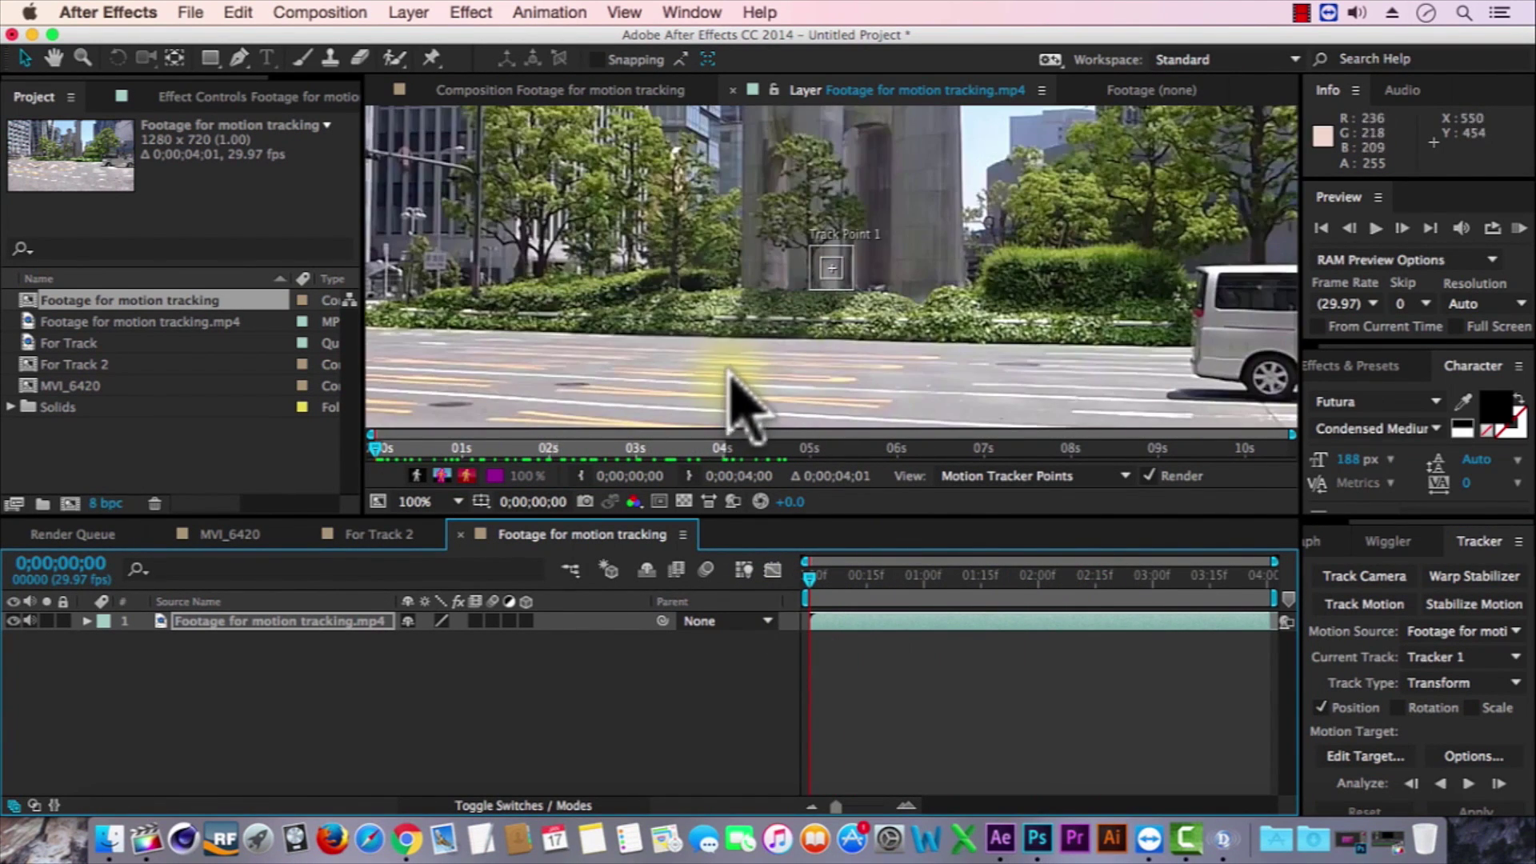
pyautogui.press('h')
pyautogui.moveTo(703, 401); pyautogui.dragTo(902, 291)
pyautogui.press('v')
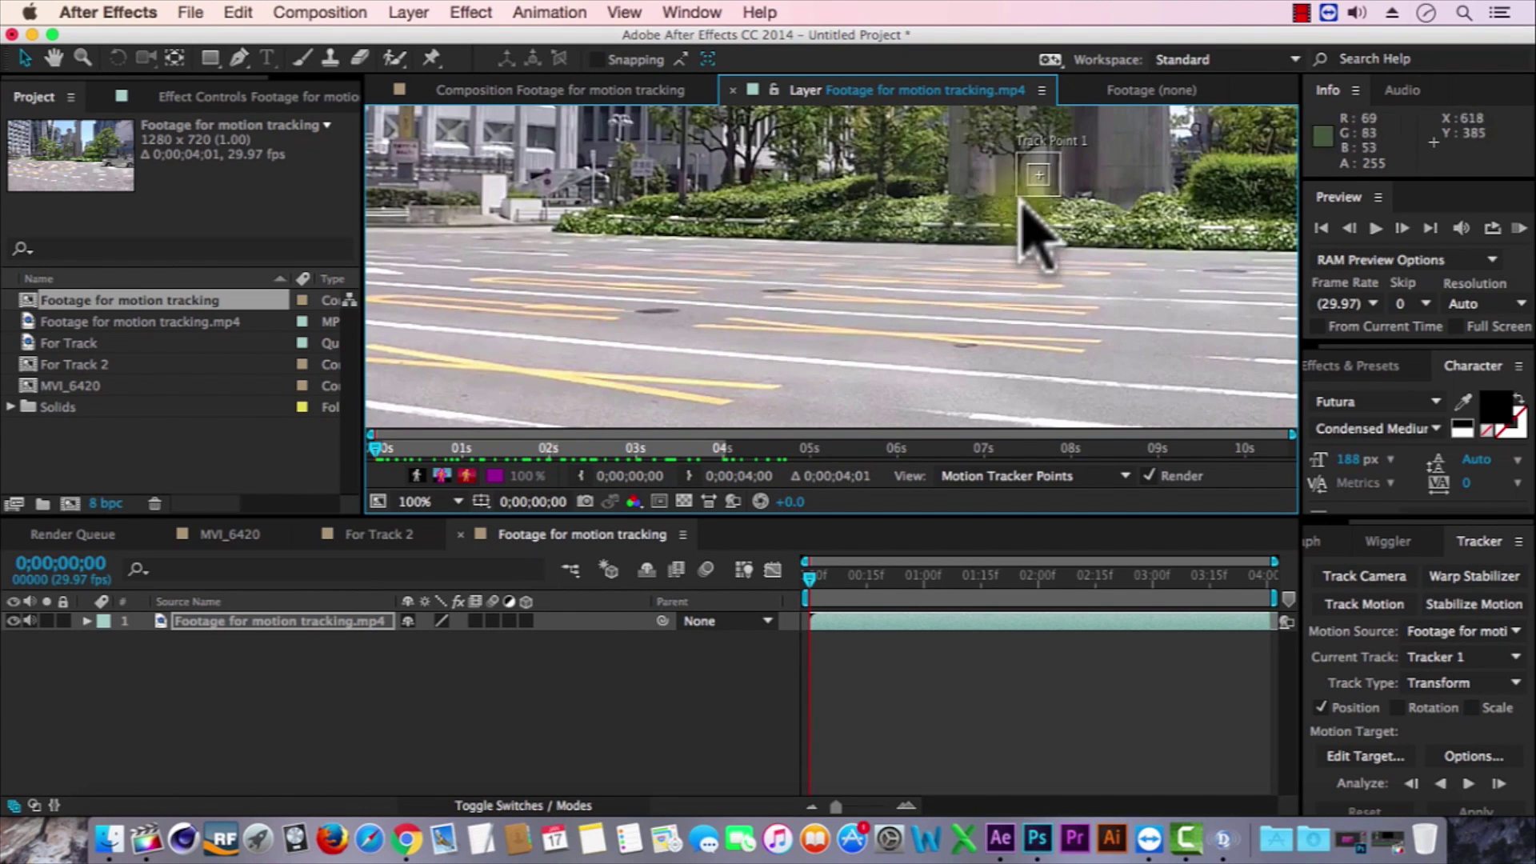
pyautogui.moveTo(1040, 200); pyautogui.dragTo(778, 309)
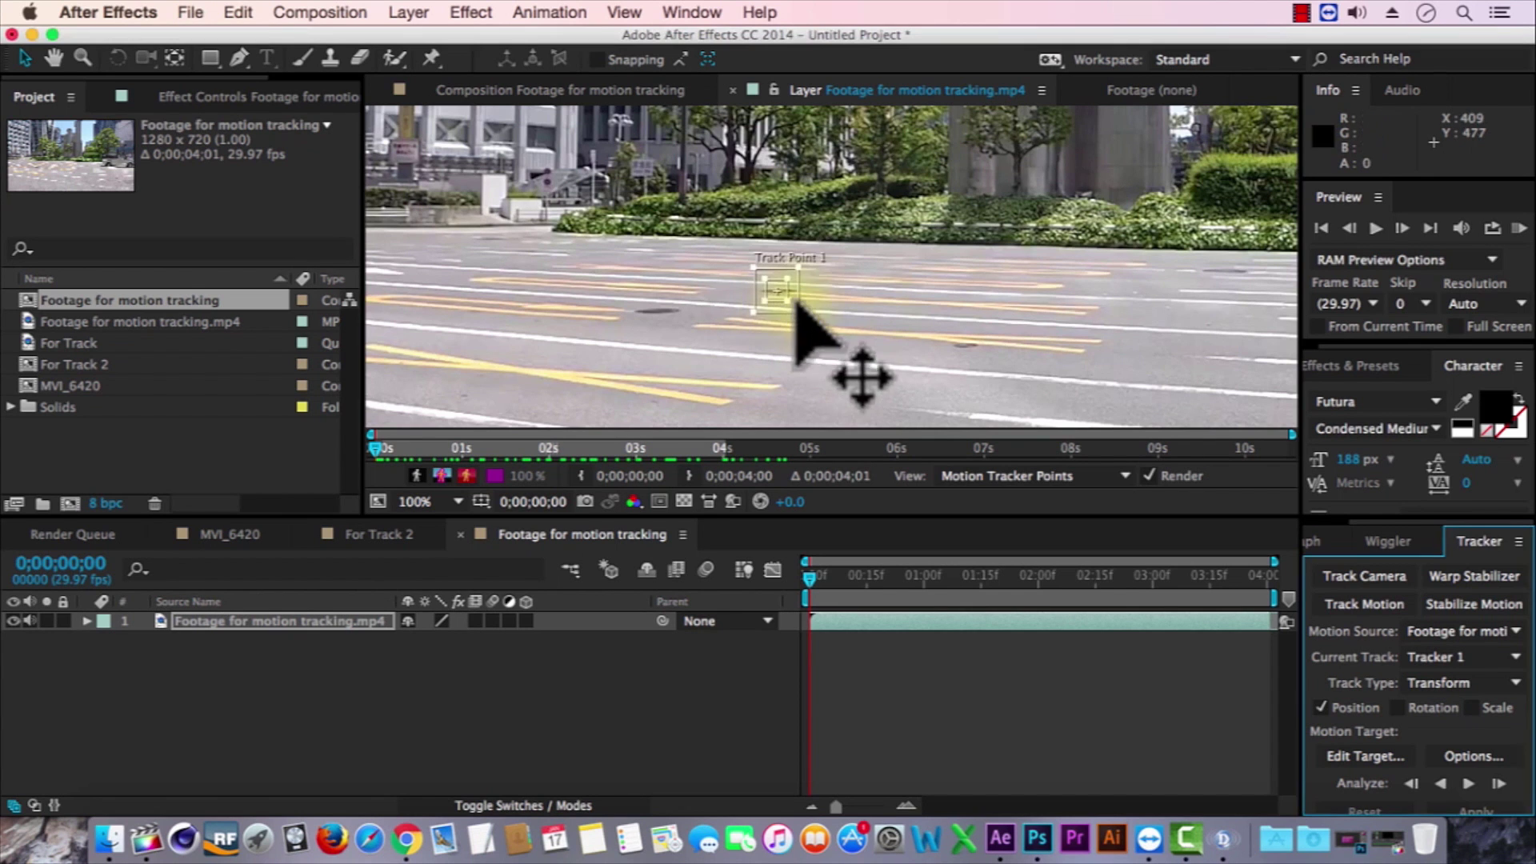
pyautogui.scroll(2, 822, 297)
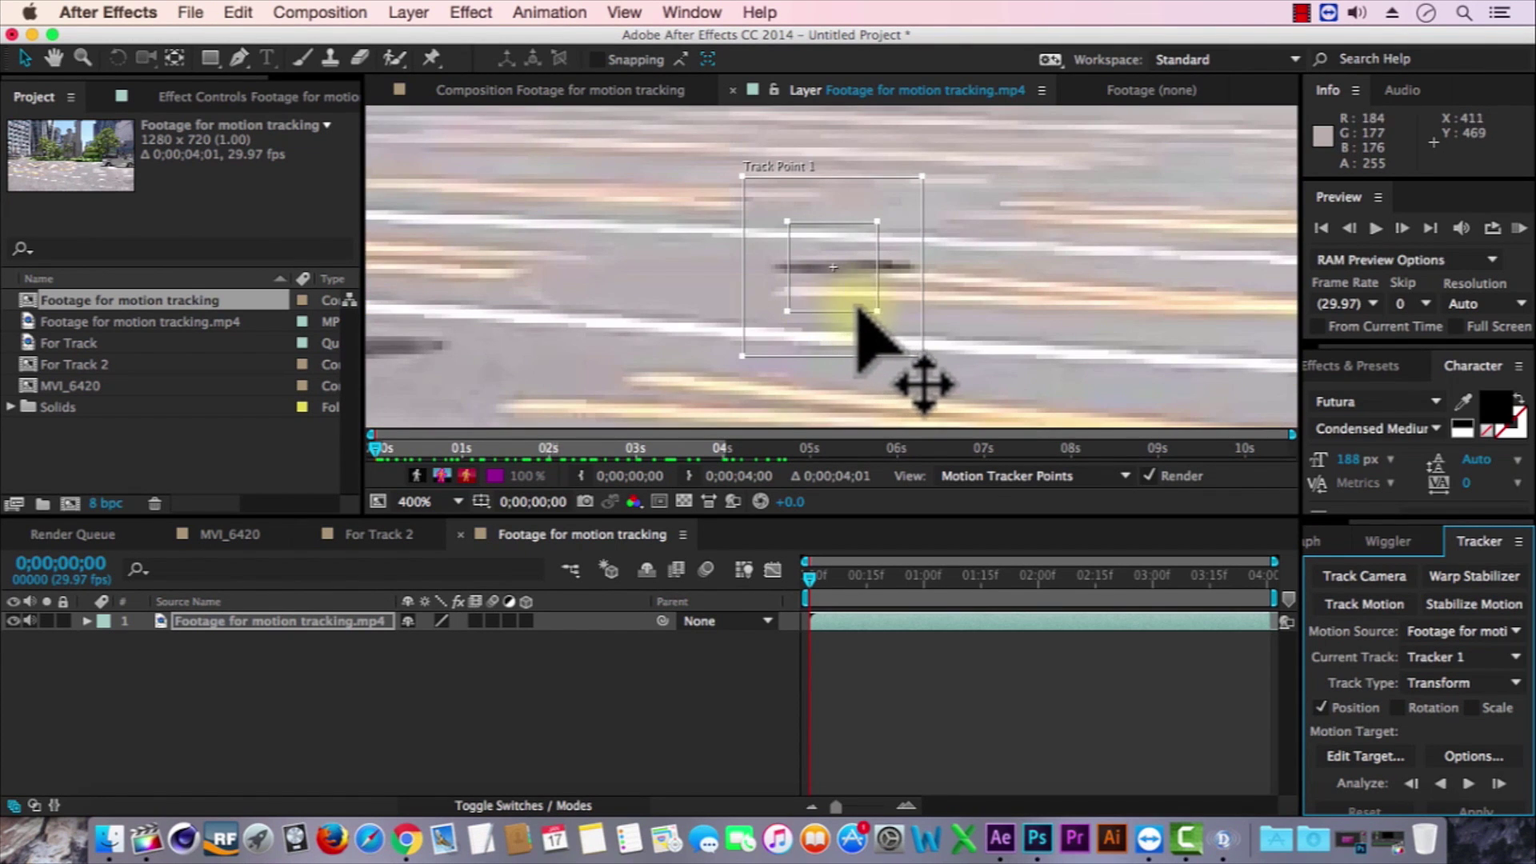
pyautogui.moveTo(878, 312); pyautogui.dragTo(911, 271)
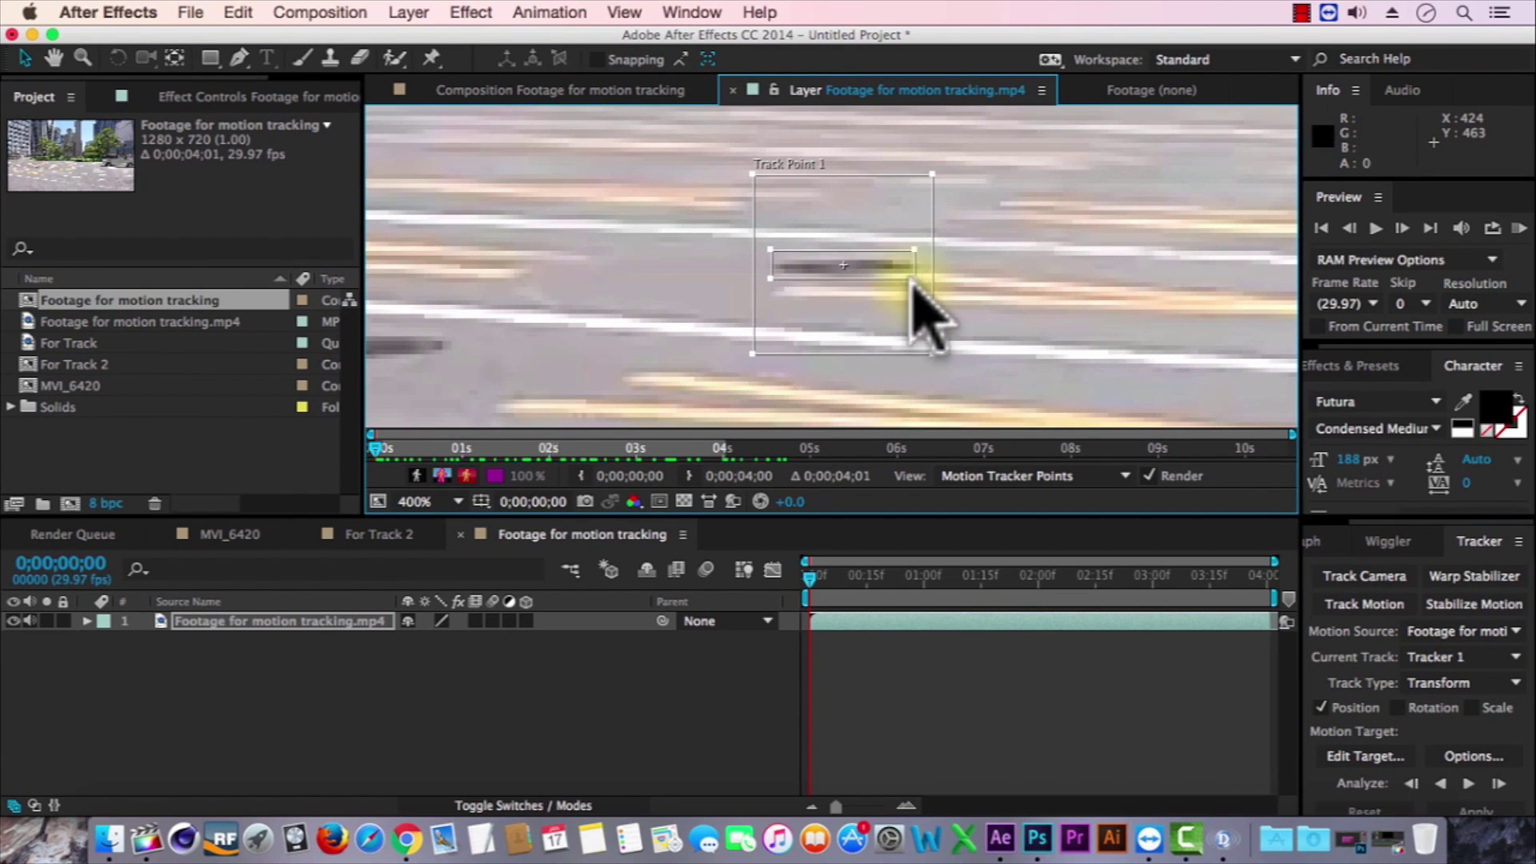
pyautogui.scroll(-2, 932, 319)
pyautogui.scroll(-1, 960, 368)
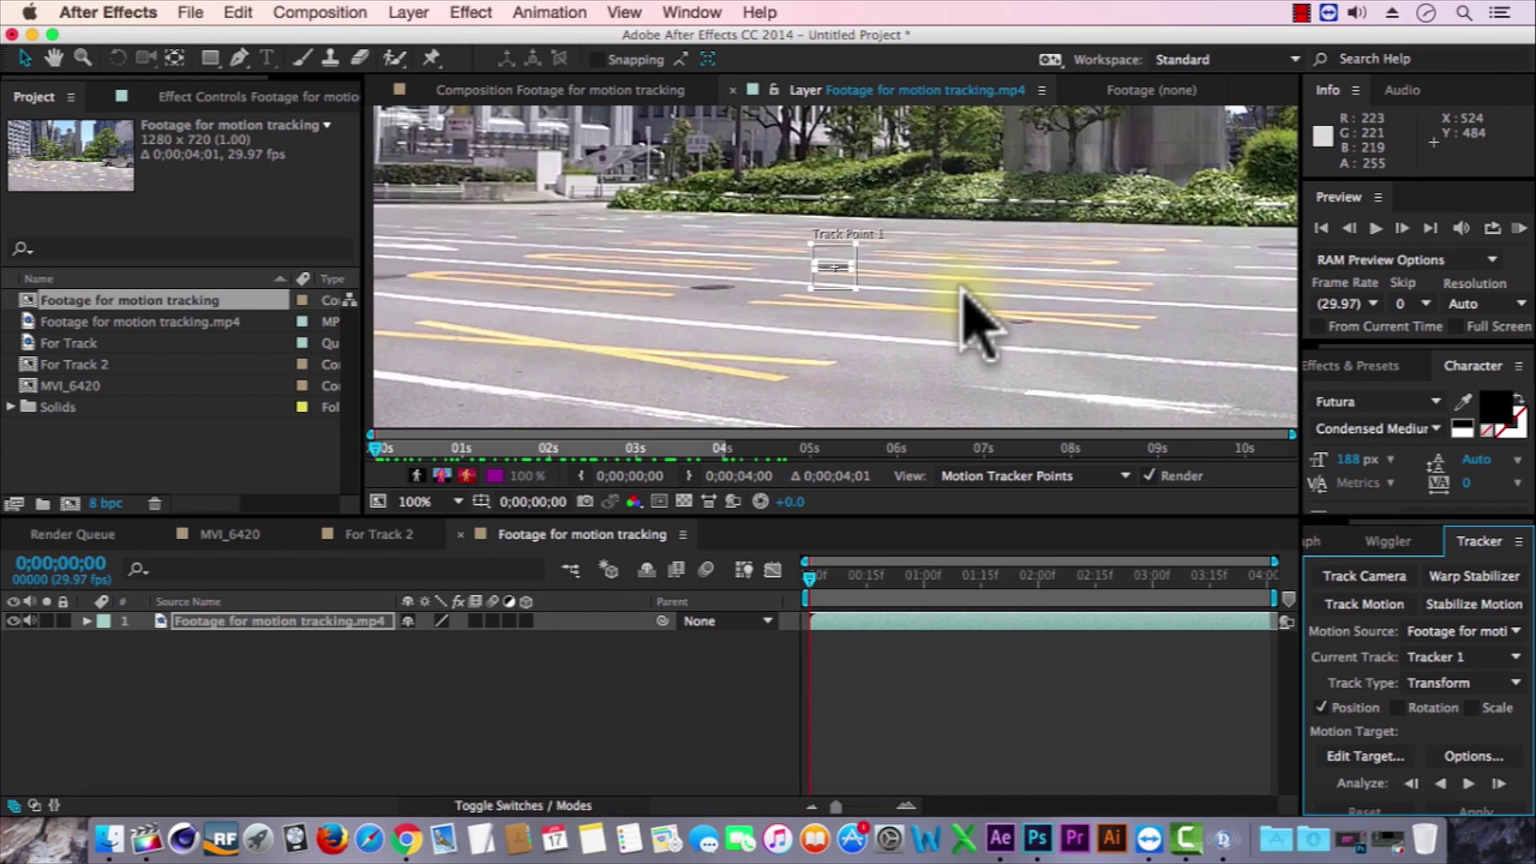
# Keep Tracker 1 on Transform with only Position tracked, and analyze the footage forward from the first frame.
pyautogui.click(1122, 535)
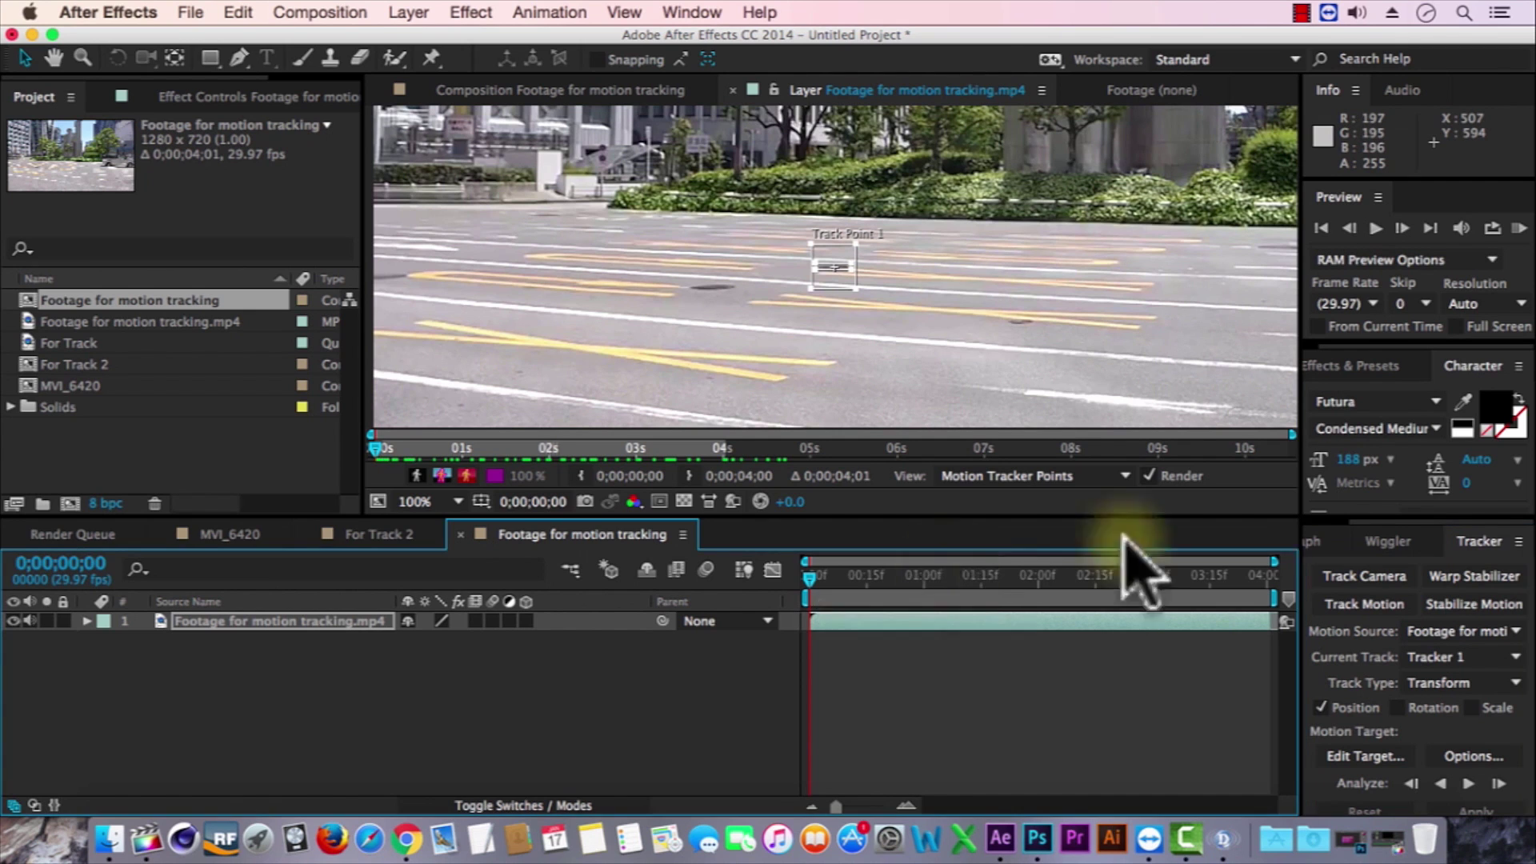
pyautogui.click(1321, 708)
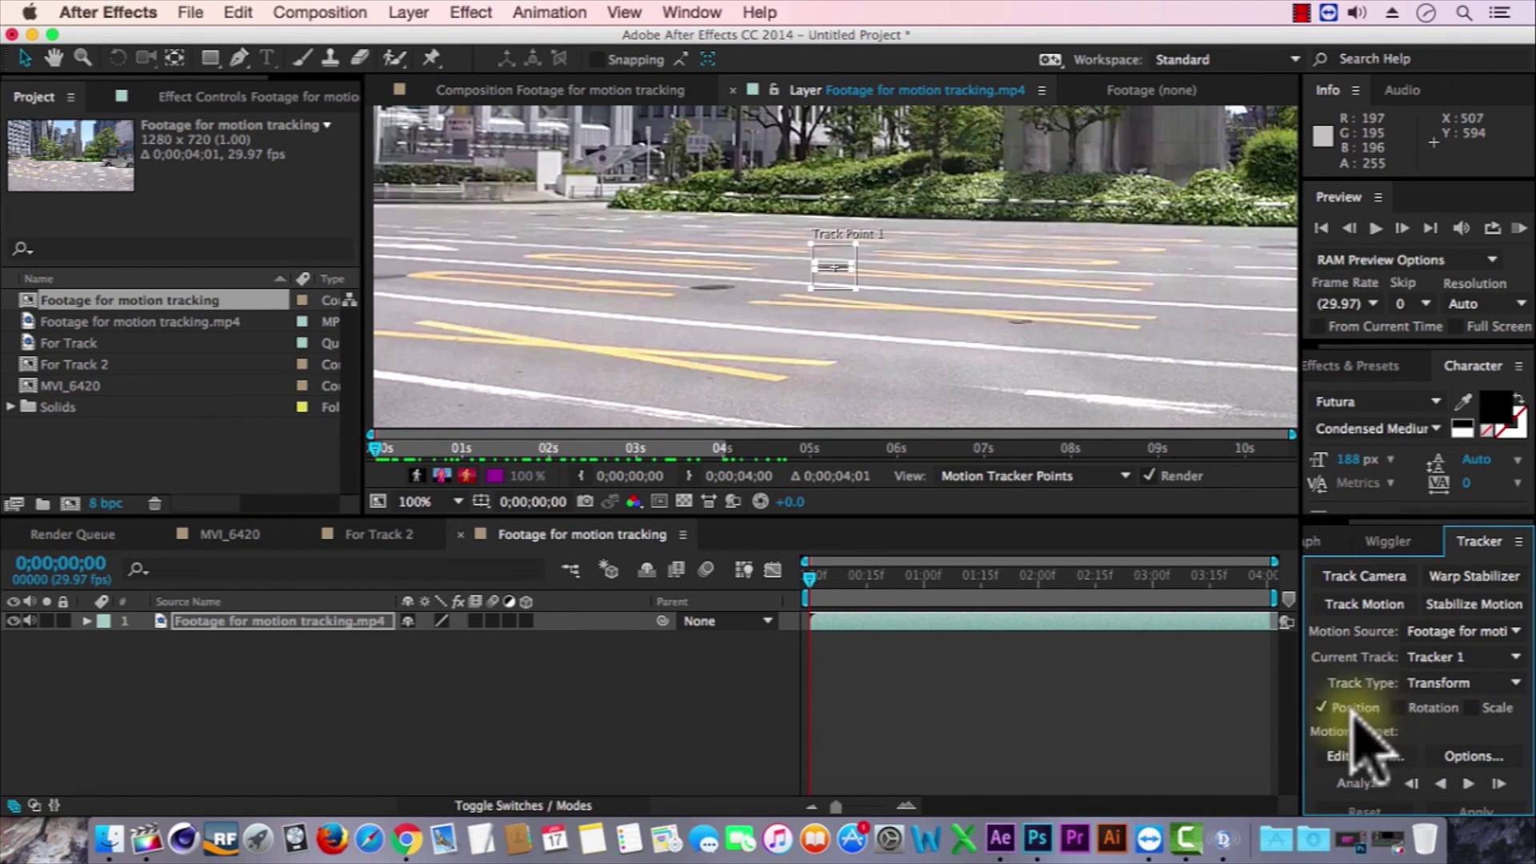
pyautogui.click(1448, 681)
pyautogui.click(1316, 724)
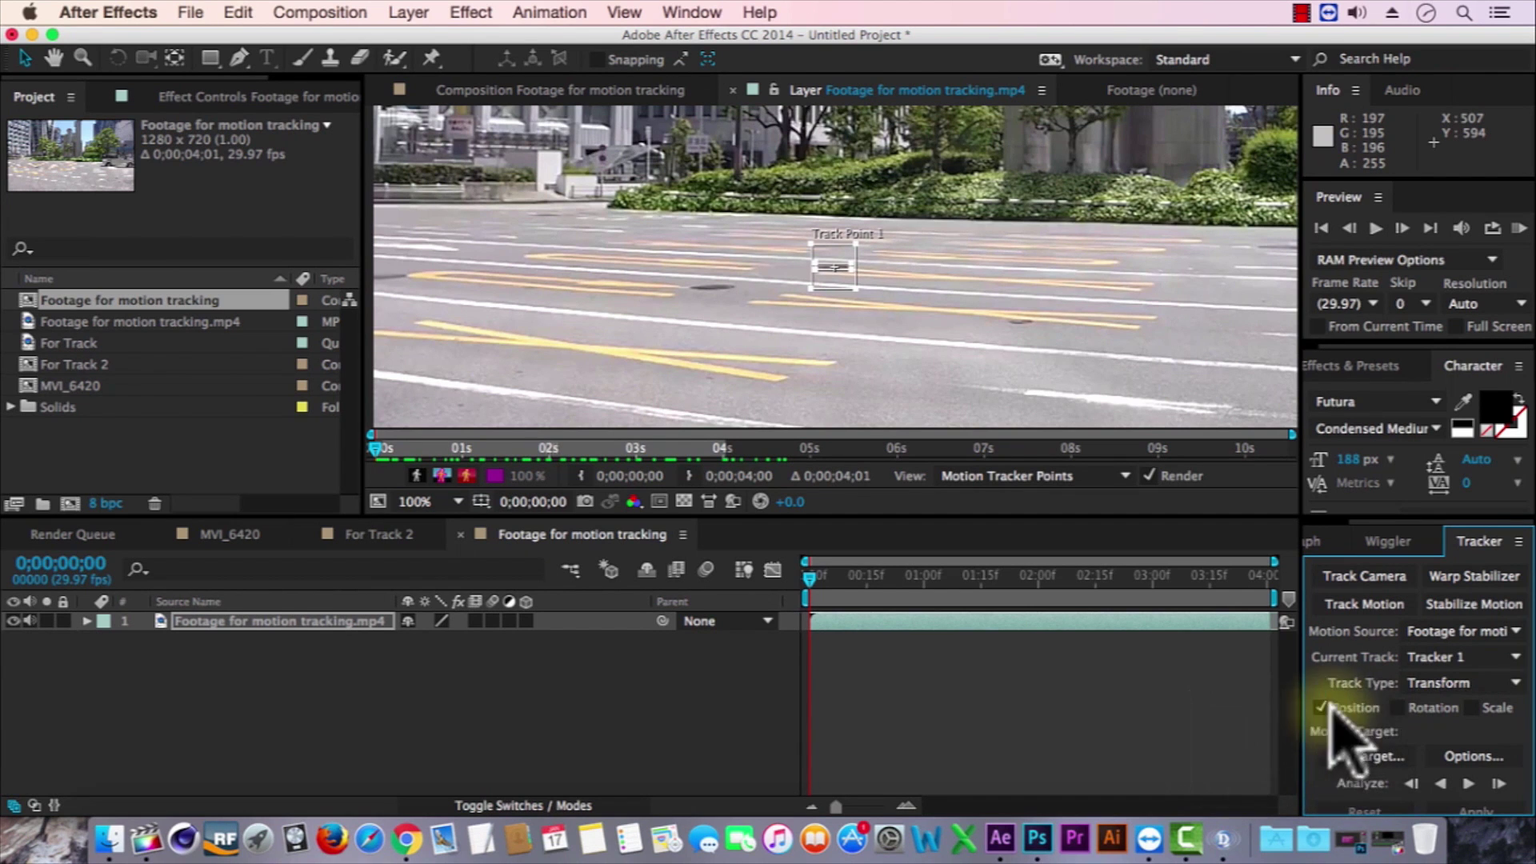
pyautogui.click(1468, 782)
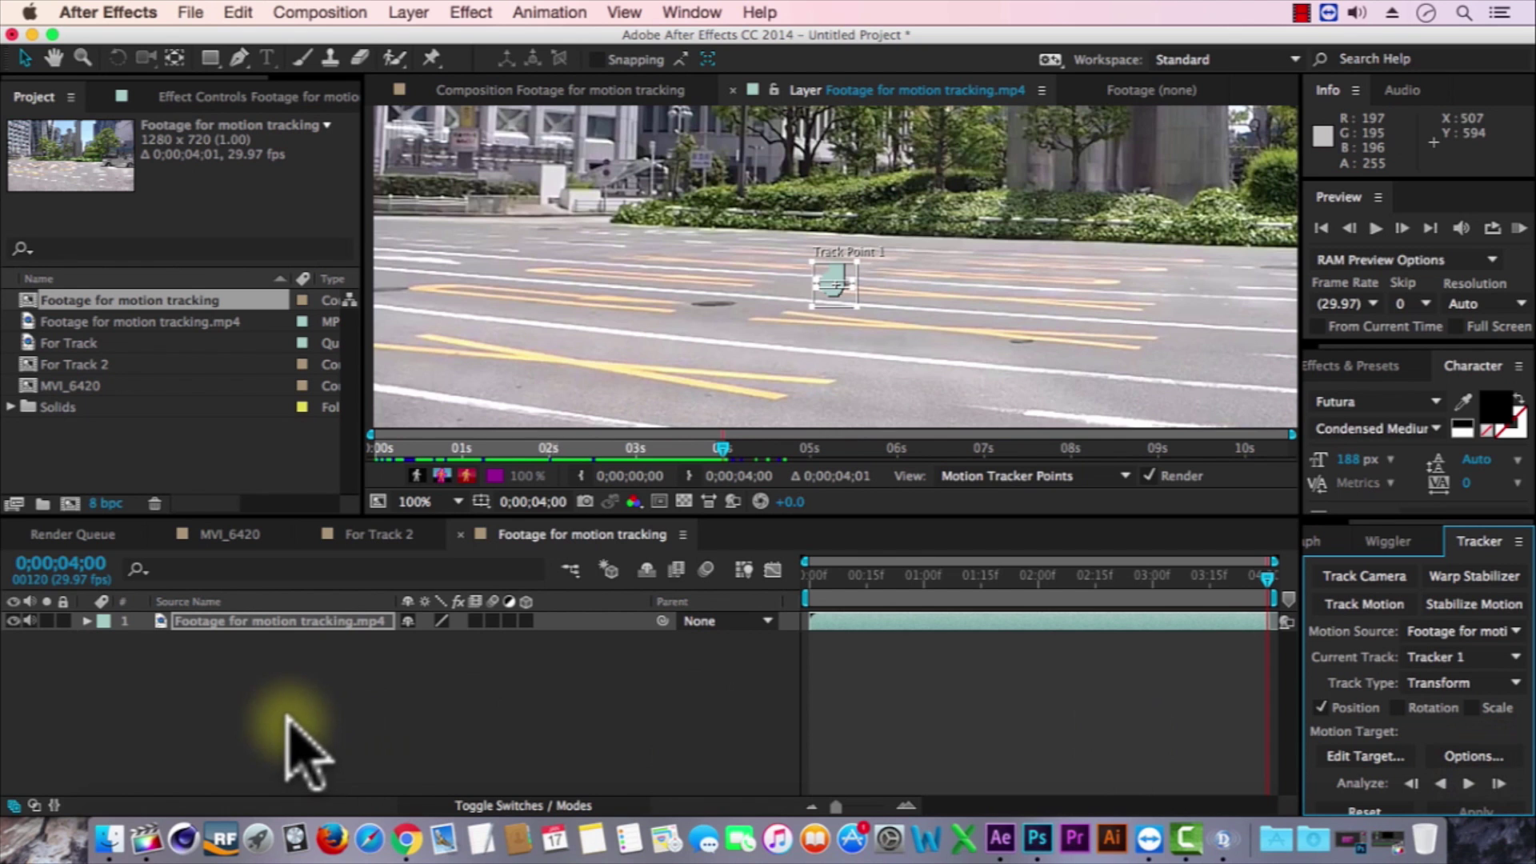
# Create a null object in the composition and set it as the tracker's motion target layer.
pyautogui.rightClick(315, 703)
pyautogui.moveTo(436, 588)
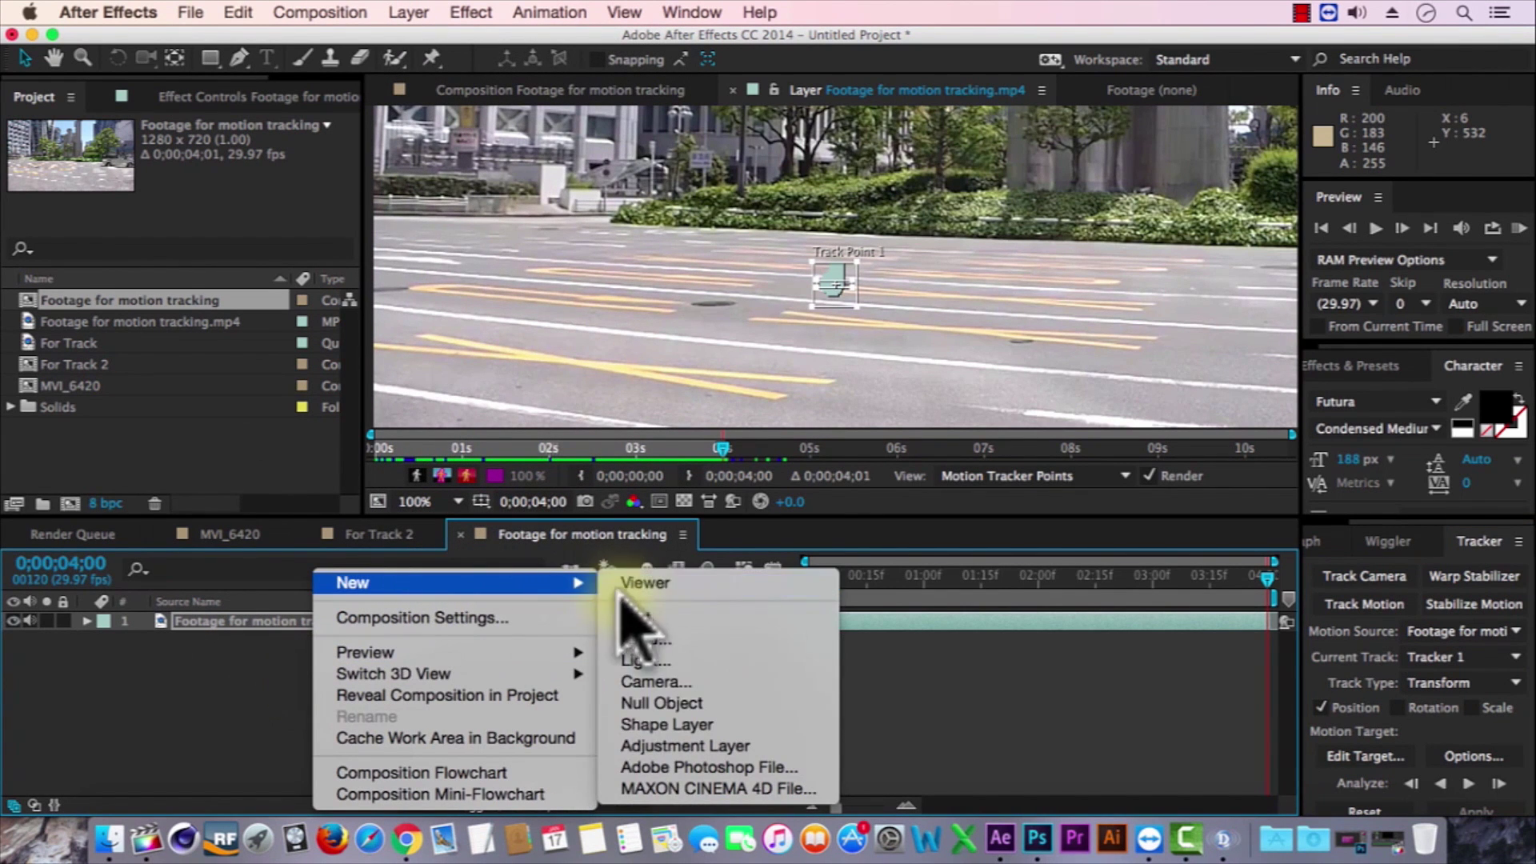
pyautogui.click(645, 704)
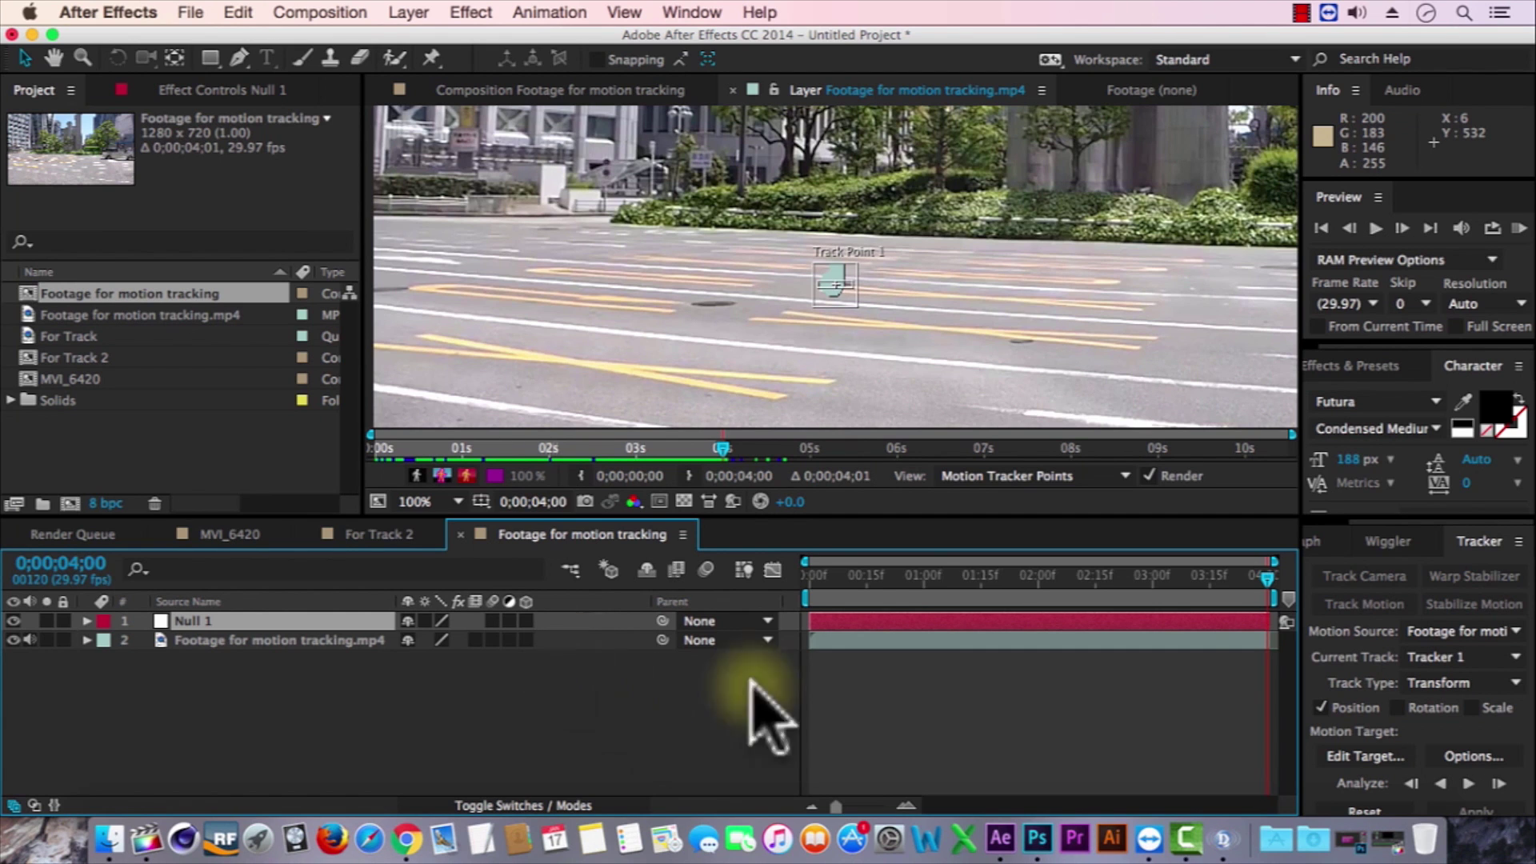
pyautogui.click(1358, 758)
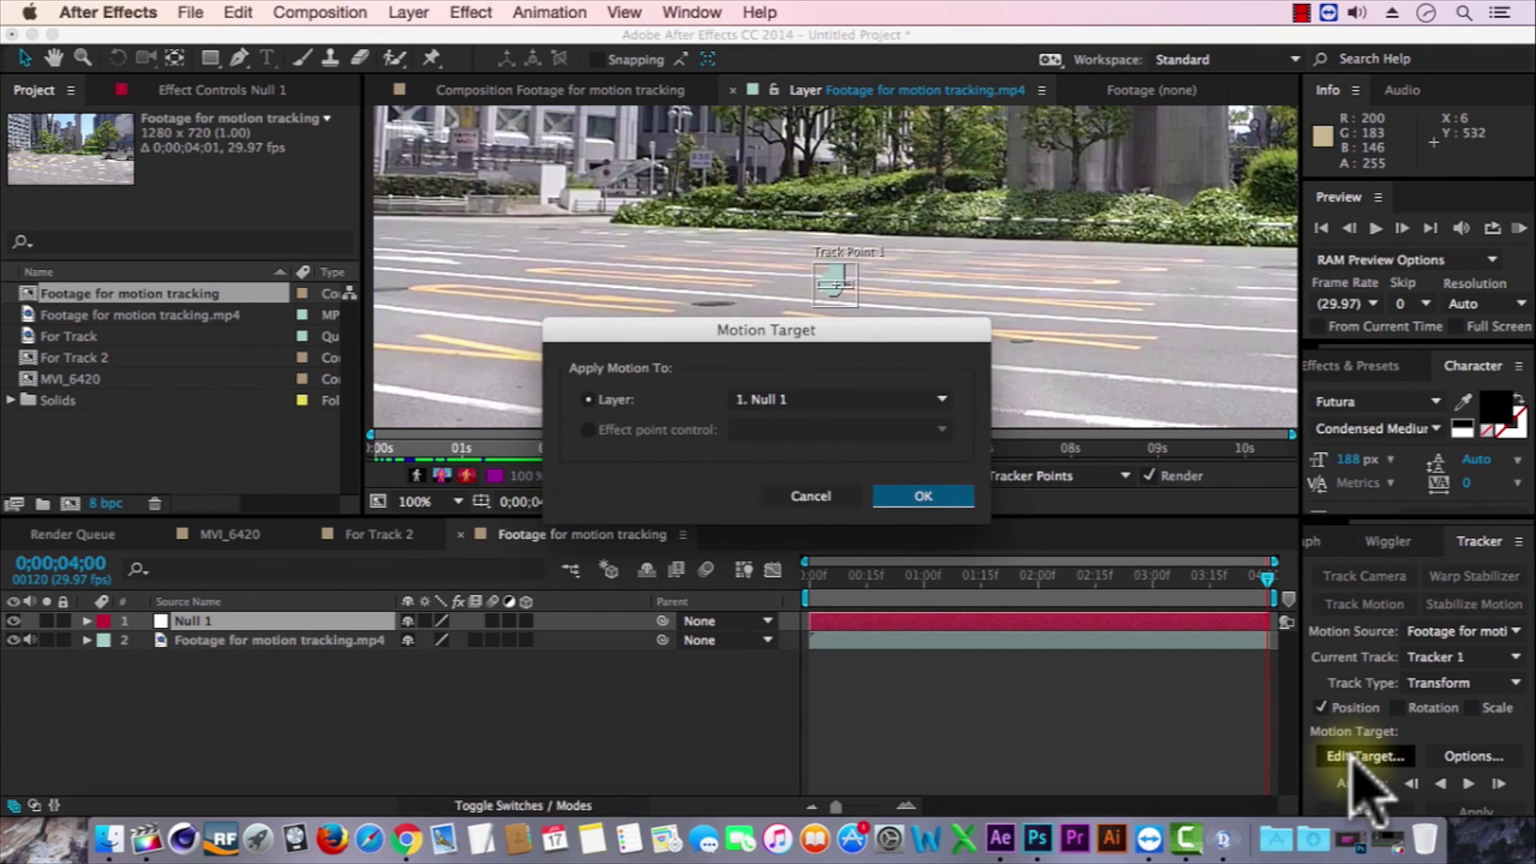
pyautogui.click(772, 395)
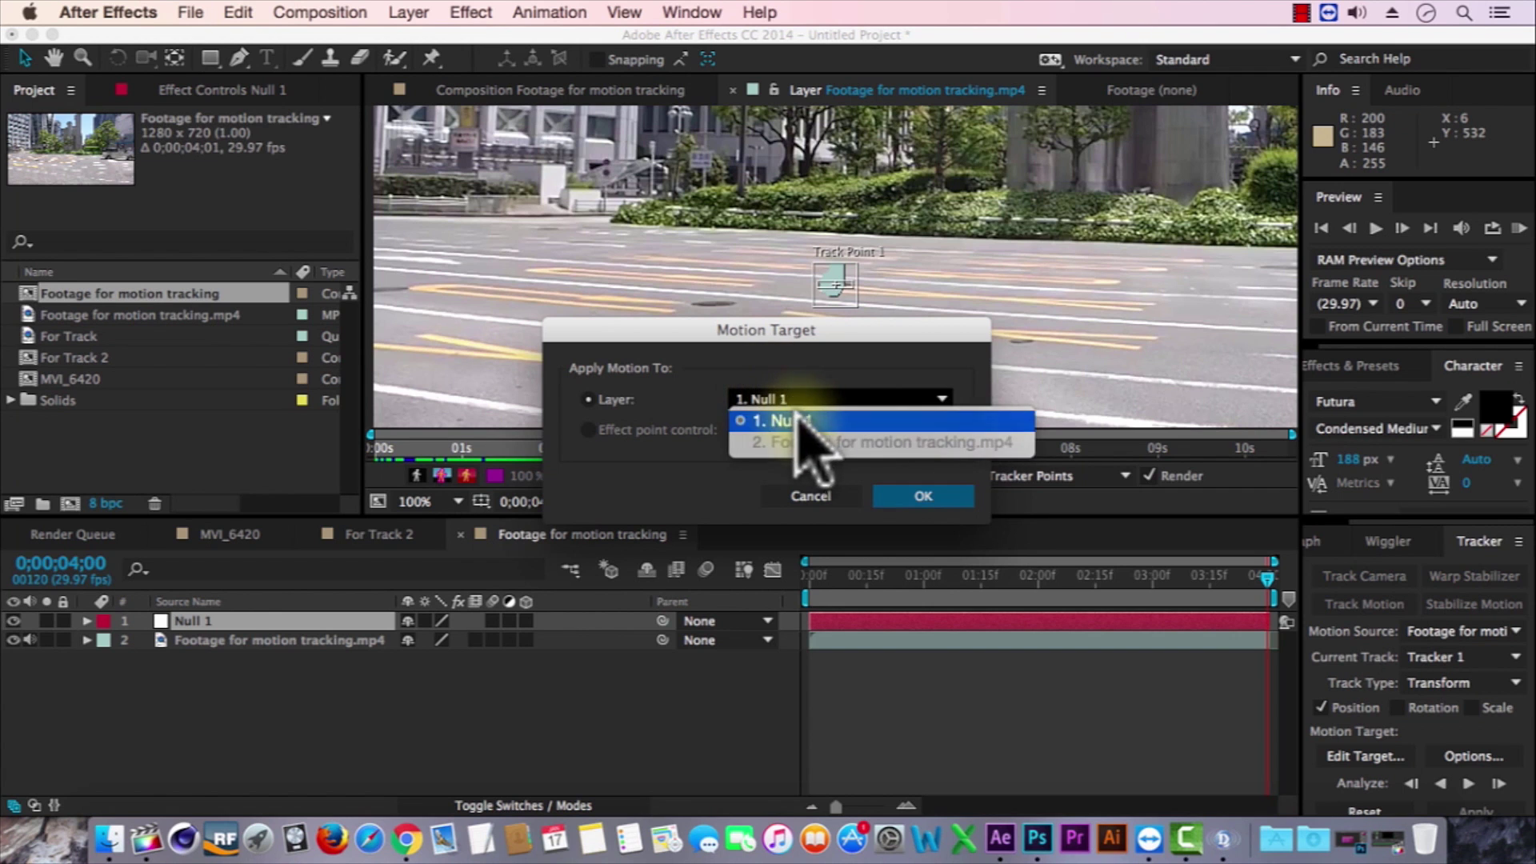
pyautogui.click(783, 414)
pyautogui.click(923, 497)
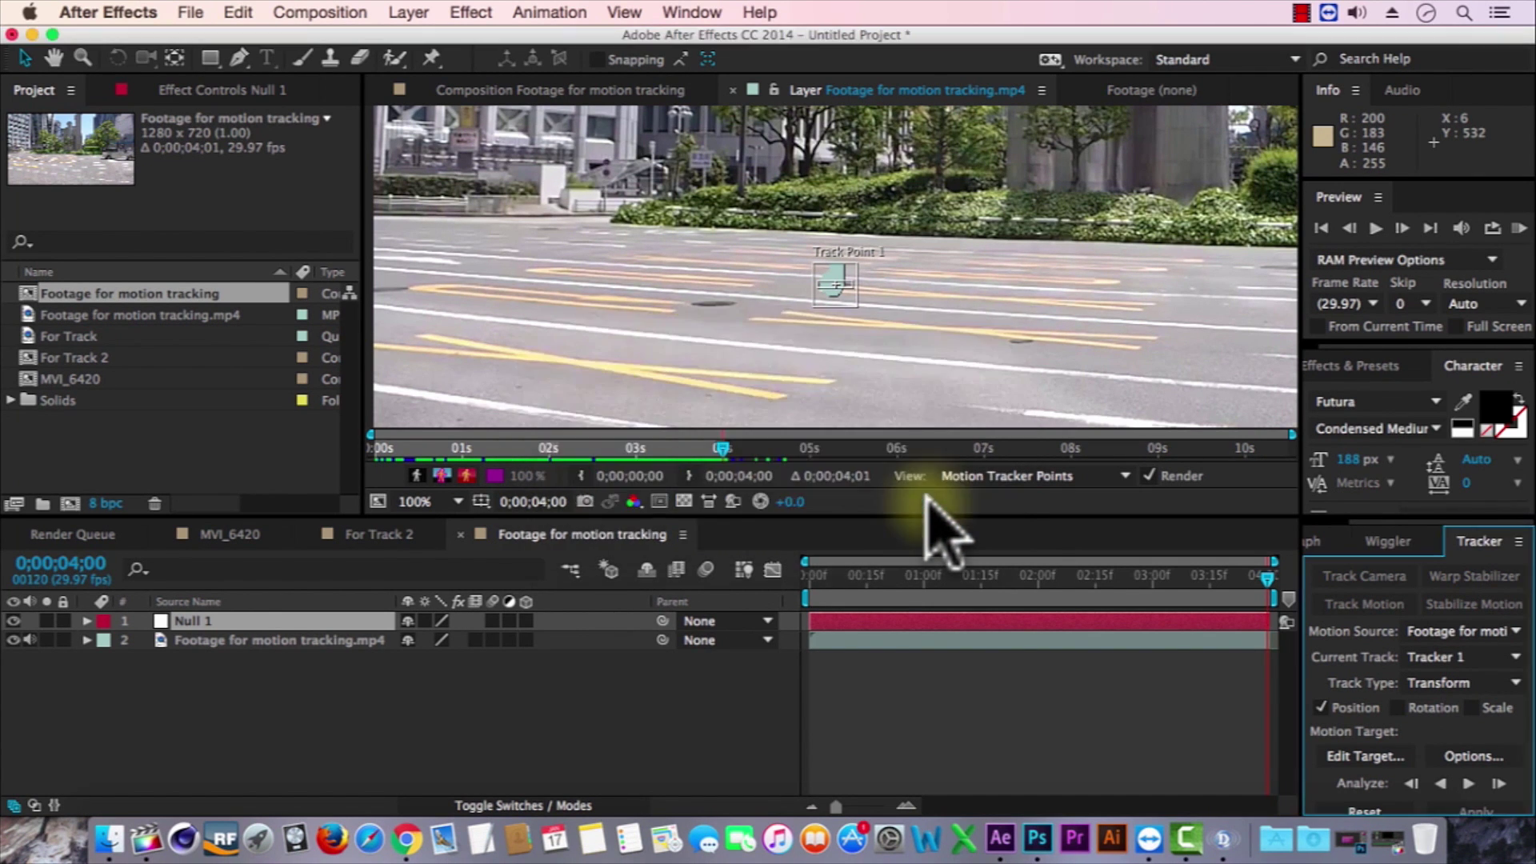
# Apply the tracking data to the null in the X and Y dimensions and check its Position keyframes.
pyautogui.moveTo(1404, 520); pyautogui.dragTo(1403, 447)
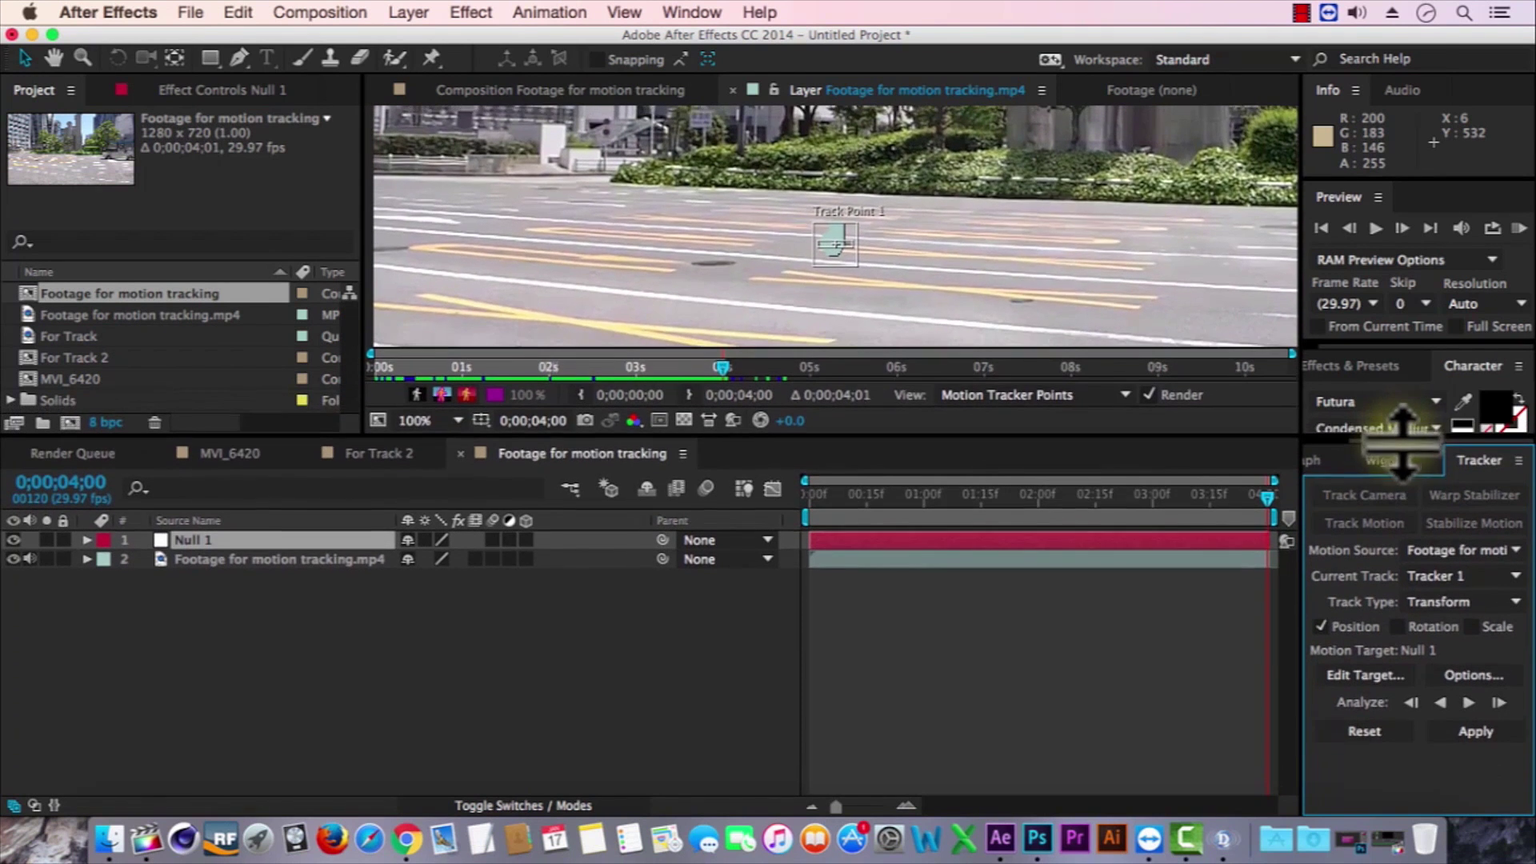
pyautogui.click(1463, 736)
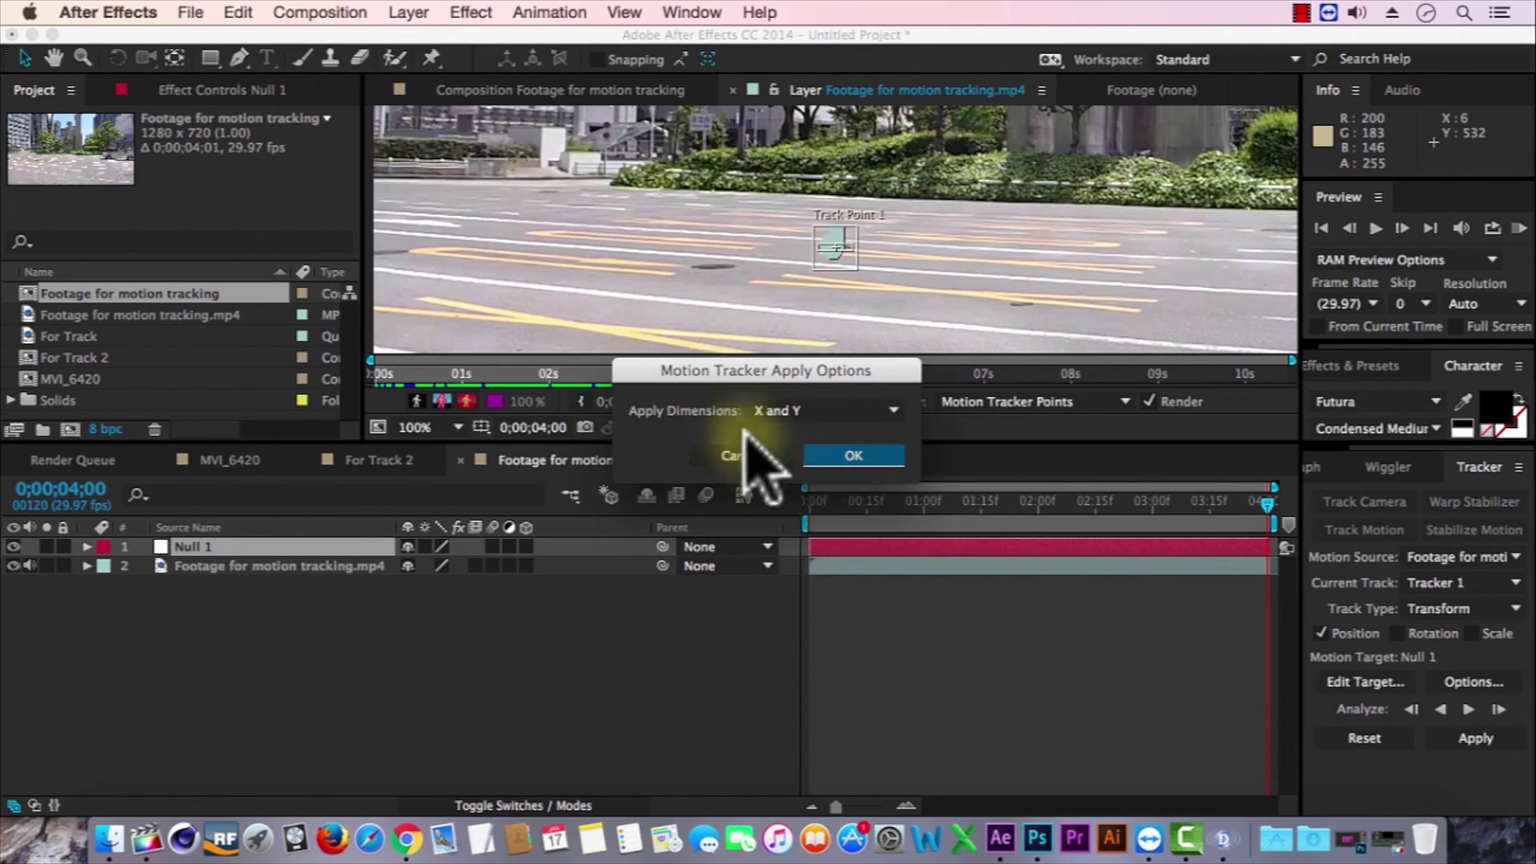
pyautogui.click(780, 409)
pyautogui.click(785, 434)
pyautogui.click(872, 459)
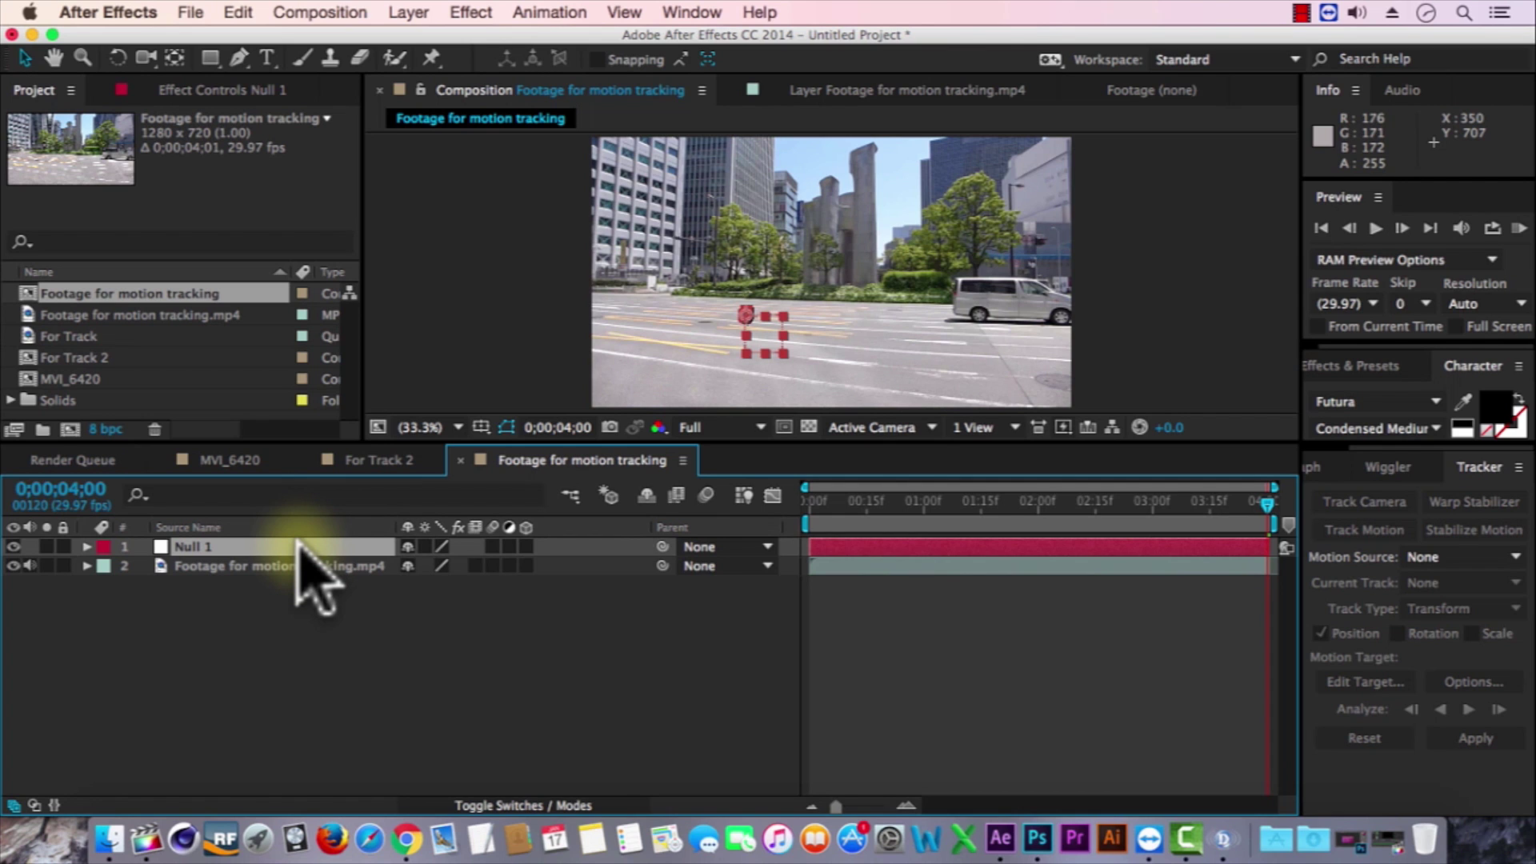
pyautogui.press('super+v')
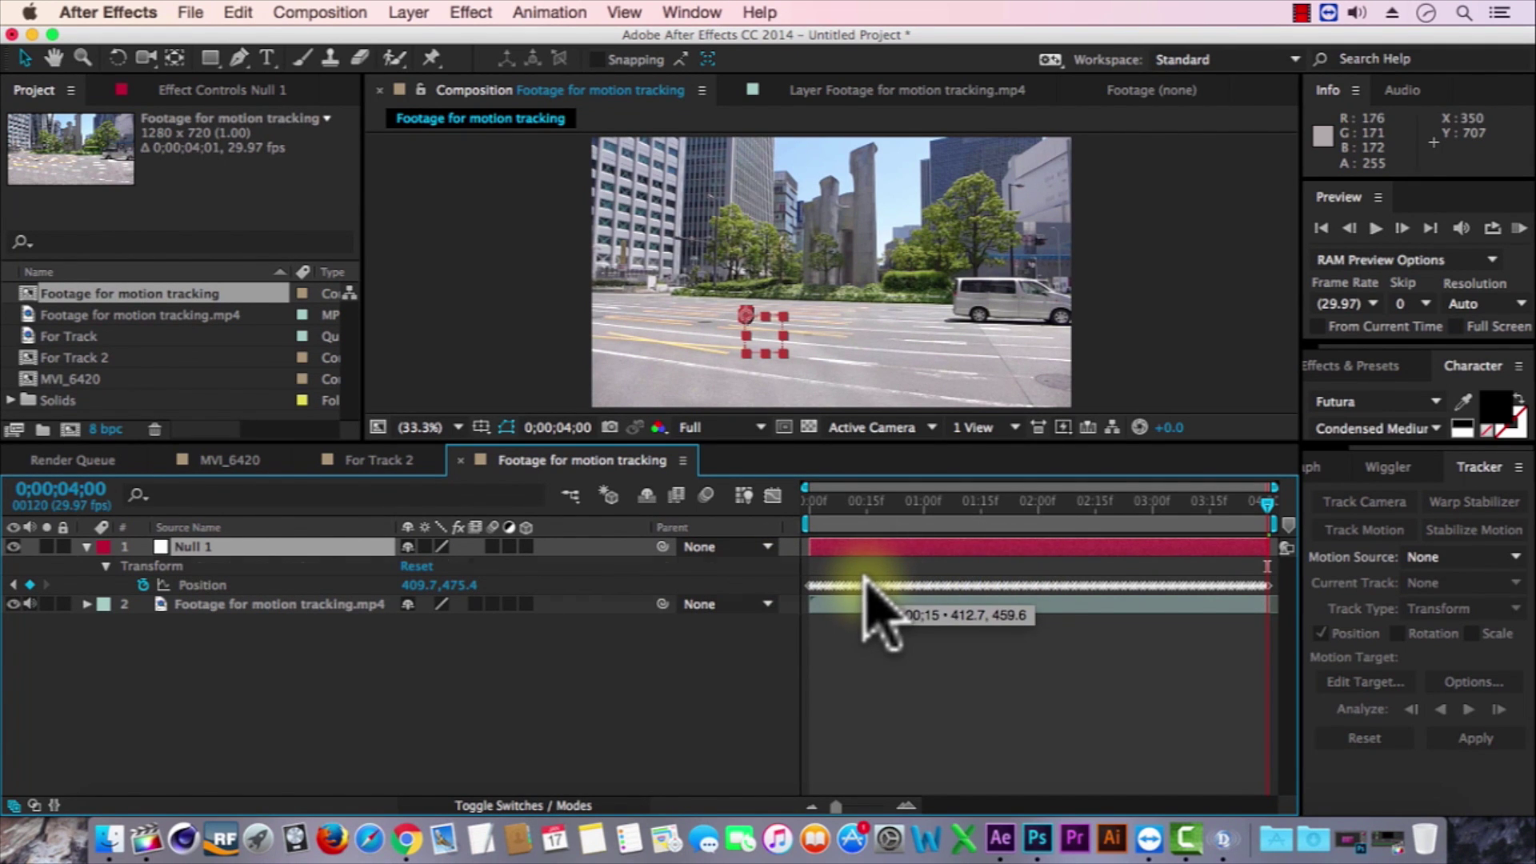
pyautogui.press('u')
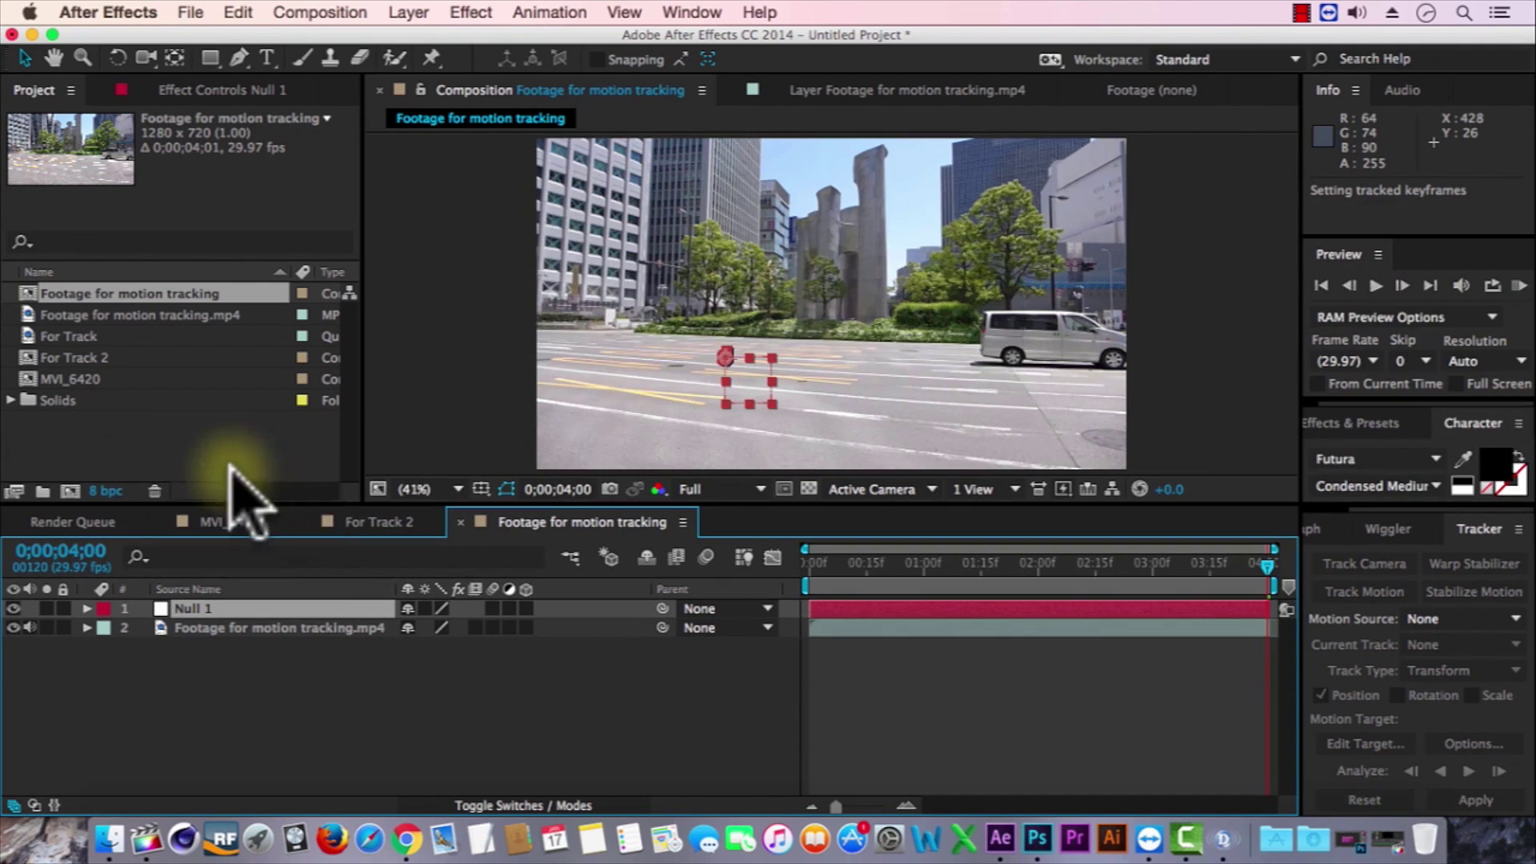
# Import the Cartoon.png image file into the project.
pyautogui.rightClick(177, 452)
pyautogui.moveTo(400, 548)
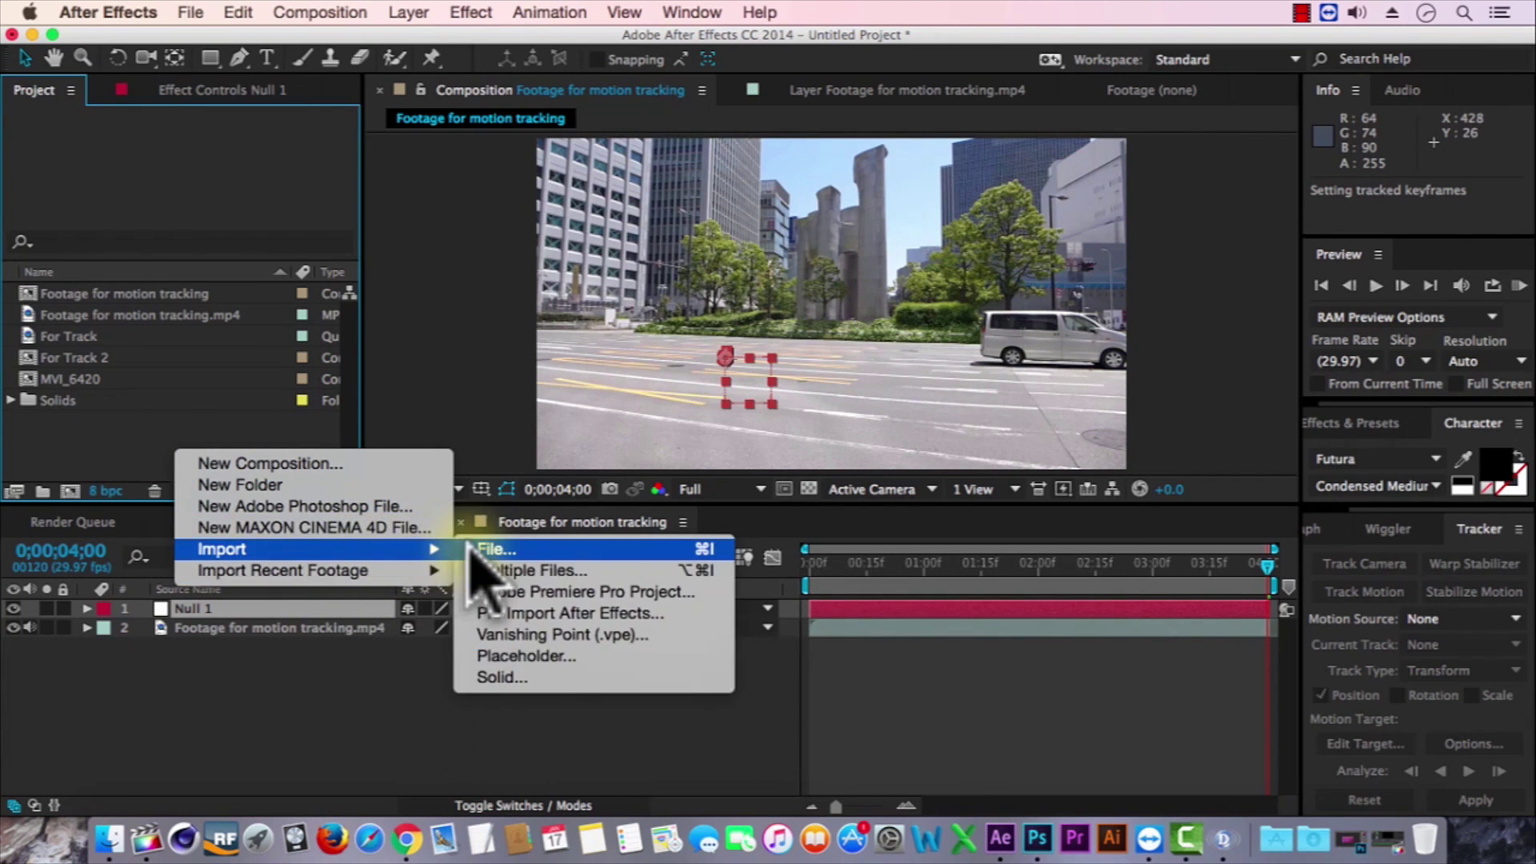
pyautogui.click(496, 548)
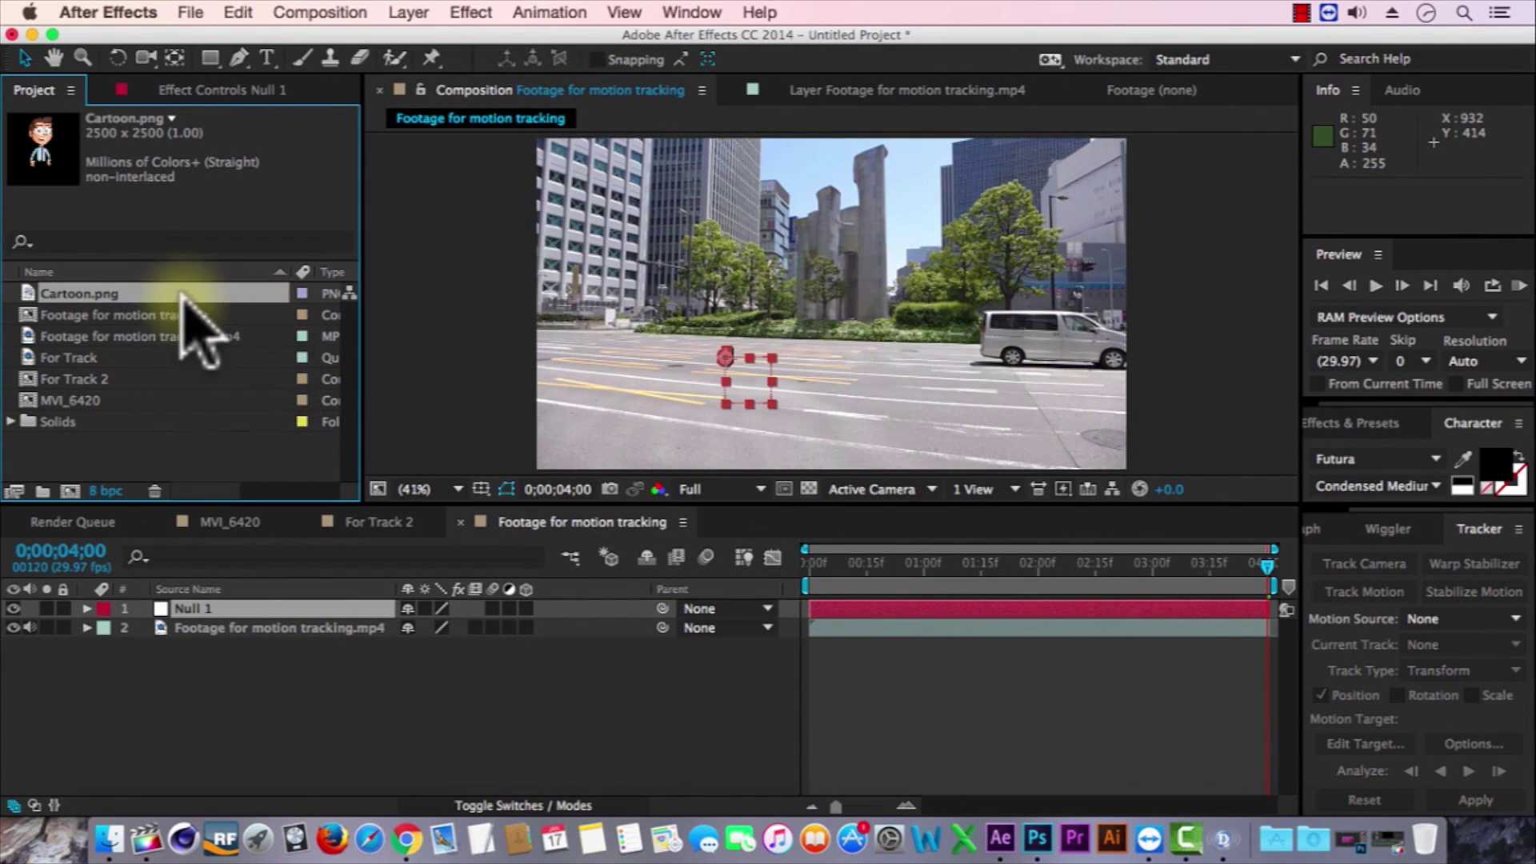
# Add Cartoon.png to the composition above the Null 1 layer and scale it to 16%.
pyautogui.moveTo(112, 292); pyautogui.dragTo(194, 601)
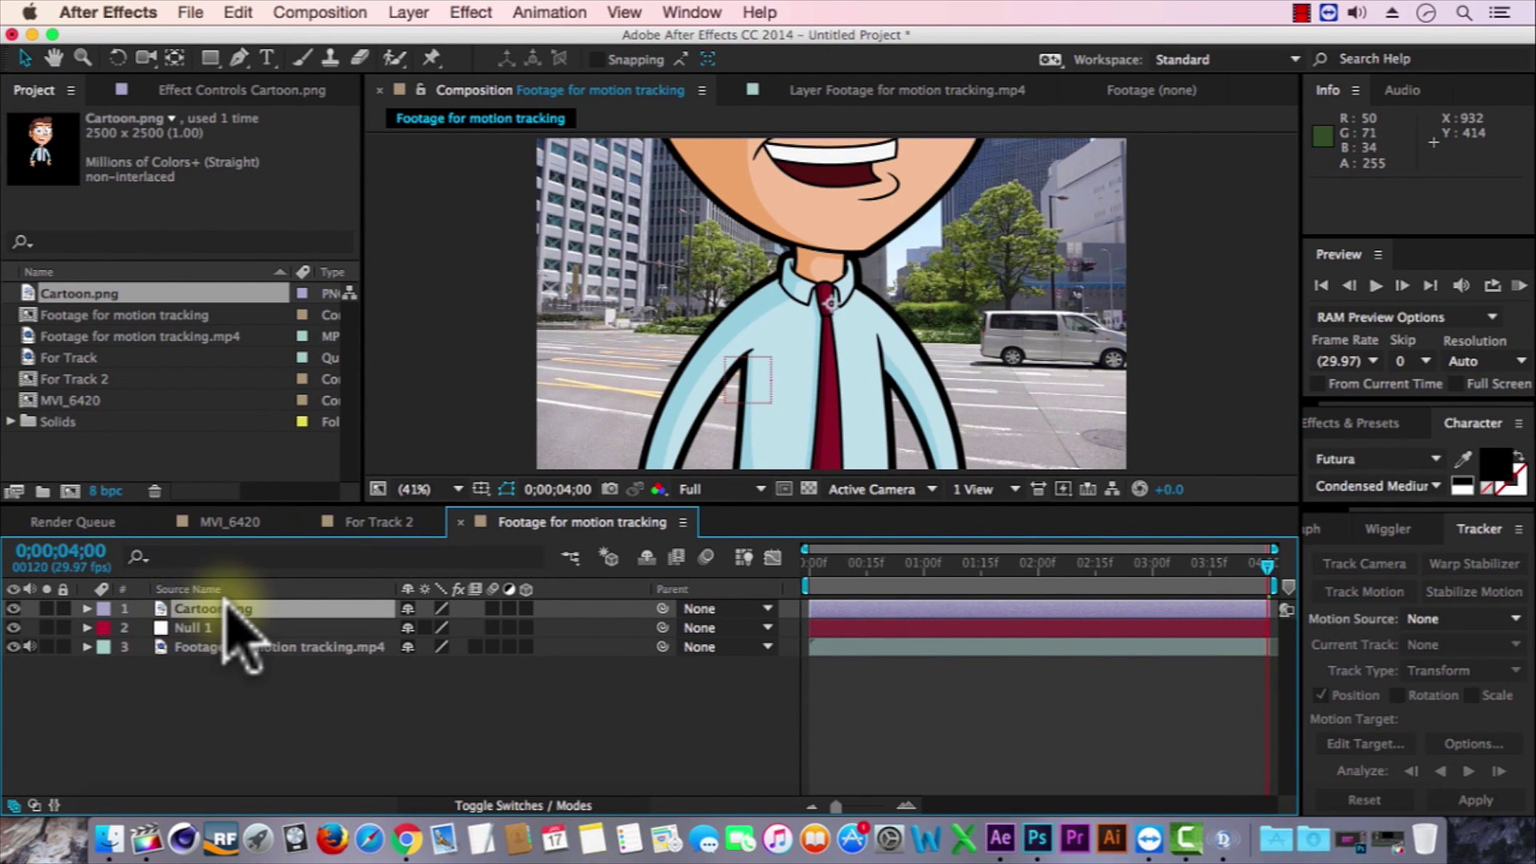
pyautogui.press('s')
pyautogui.moveTo(448, 628); pyautogui.dragTo(352, 637)
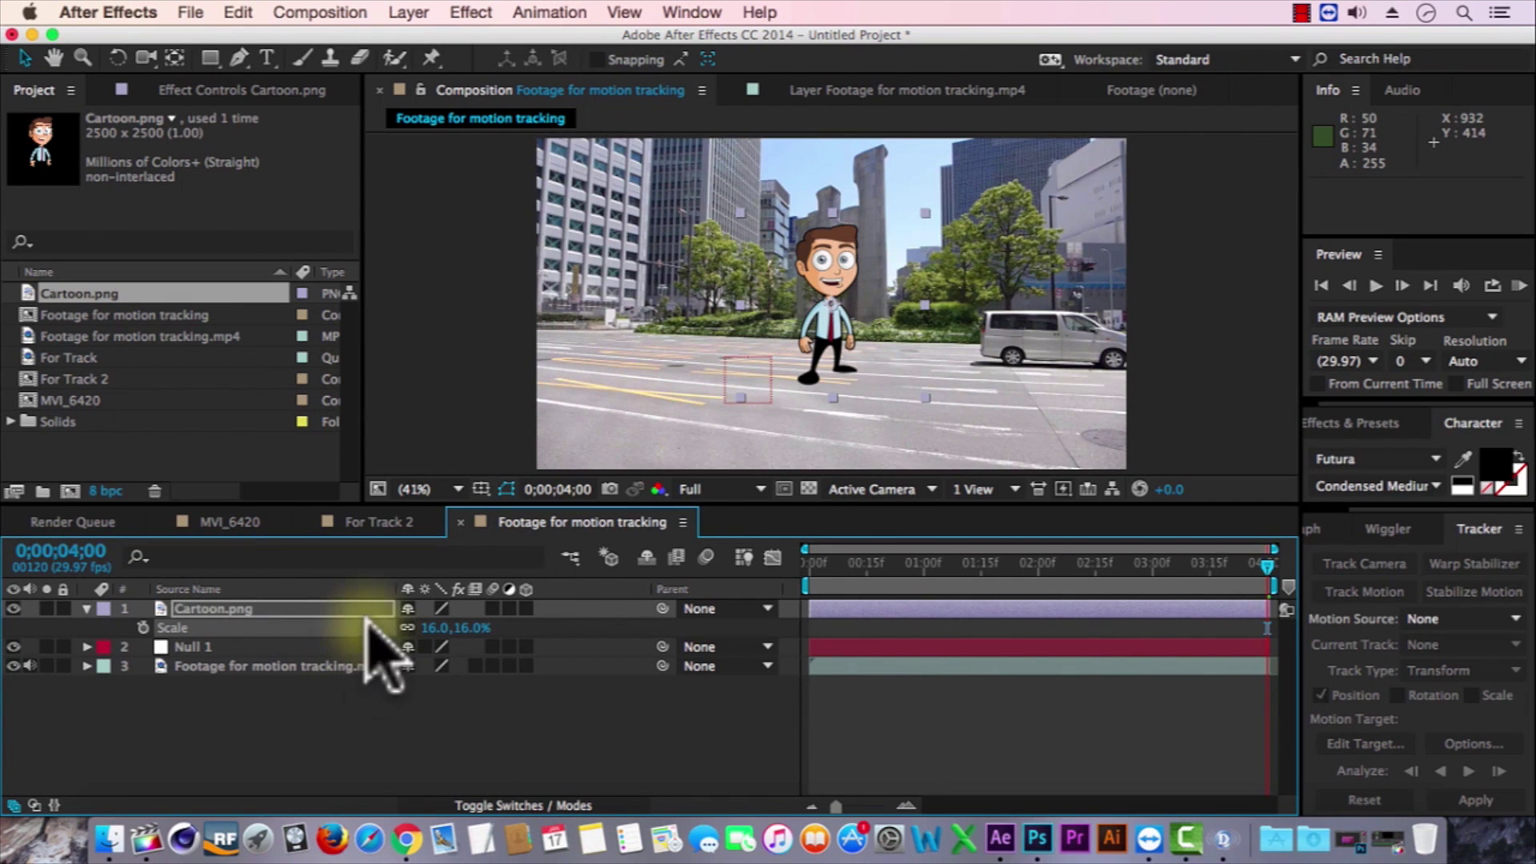
# Set the Cartoon.png layer's position to 547.0, 453.0 and parent the layer to Null 1.
pyautogui.moveTo(788, 368); pyautogui.dragTo(733, 395)
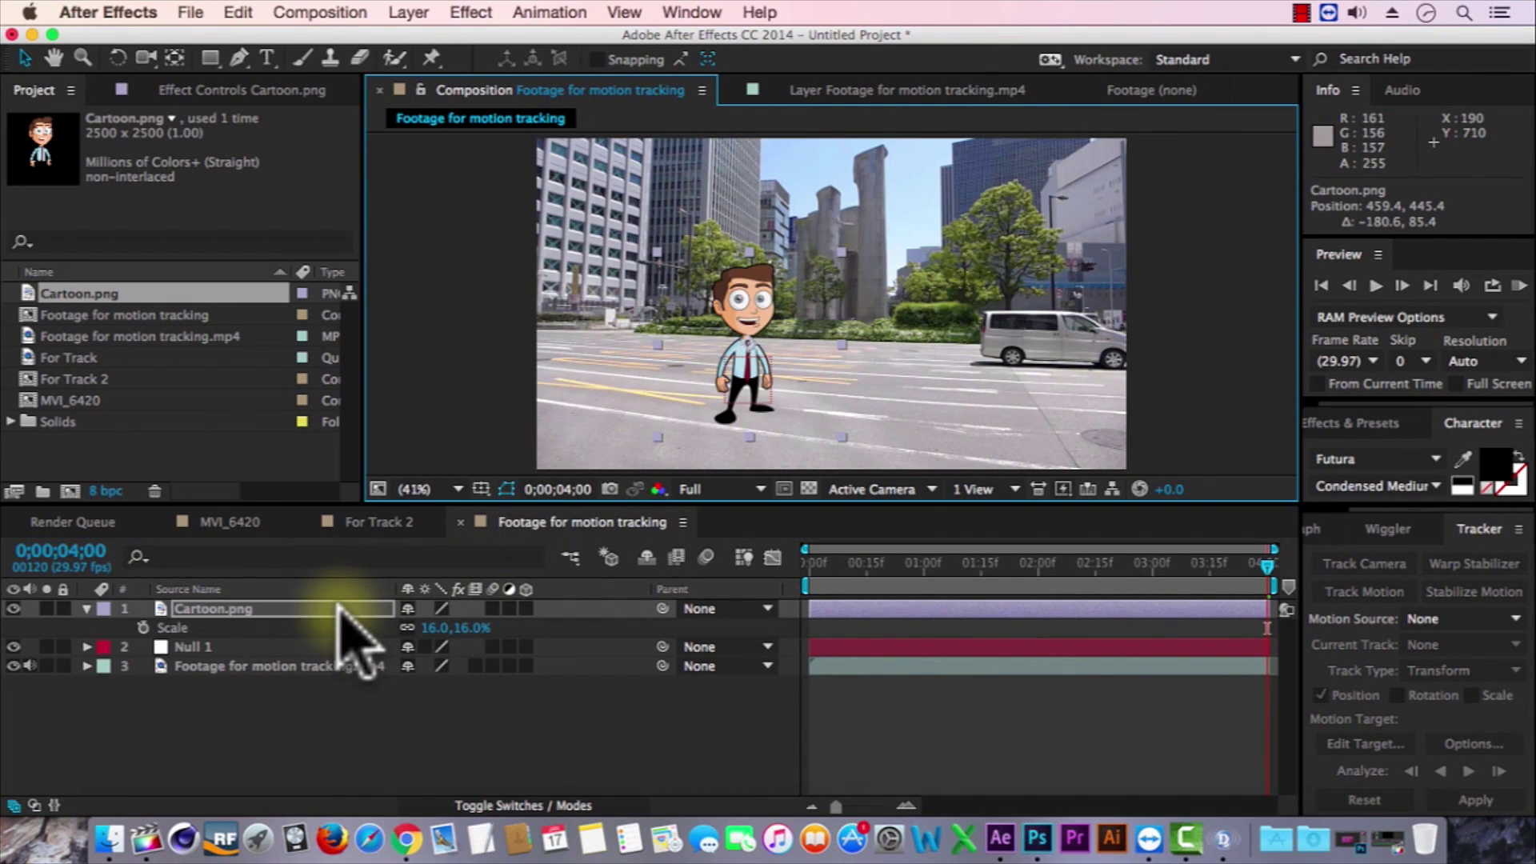
pyautogui.press('super+z')
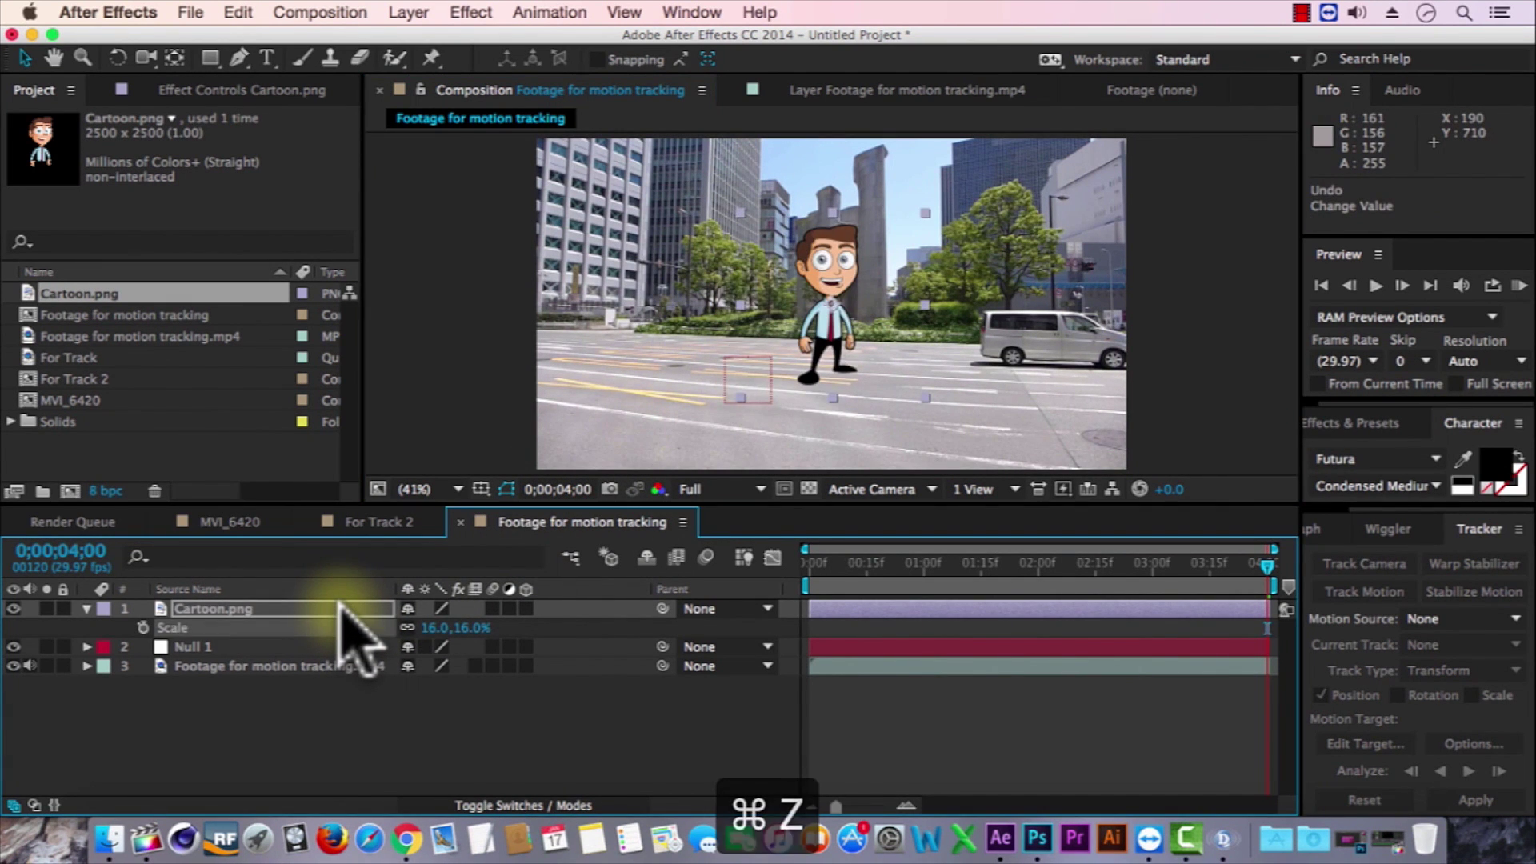
pyautogui.press('p')
pyautogui.moveTo(414, 628); pyautogui.dragTo(319, 631)
pyautogui.moveTo(462, 630); pyautogui.dragTo(560, 635)
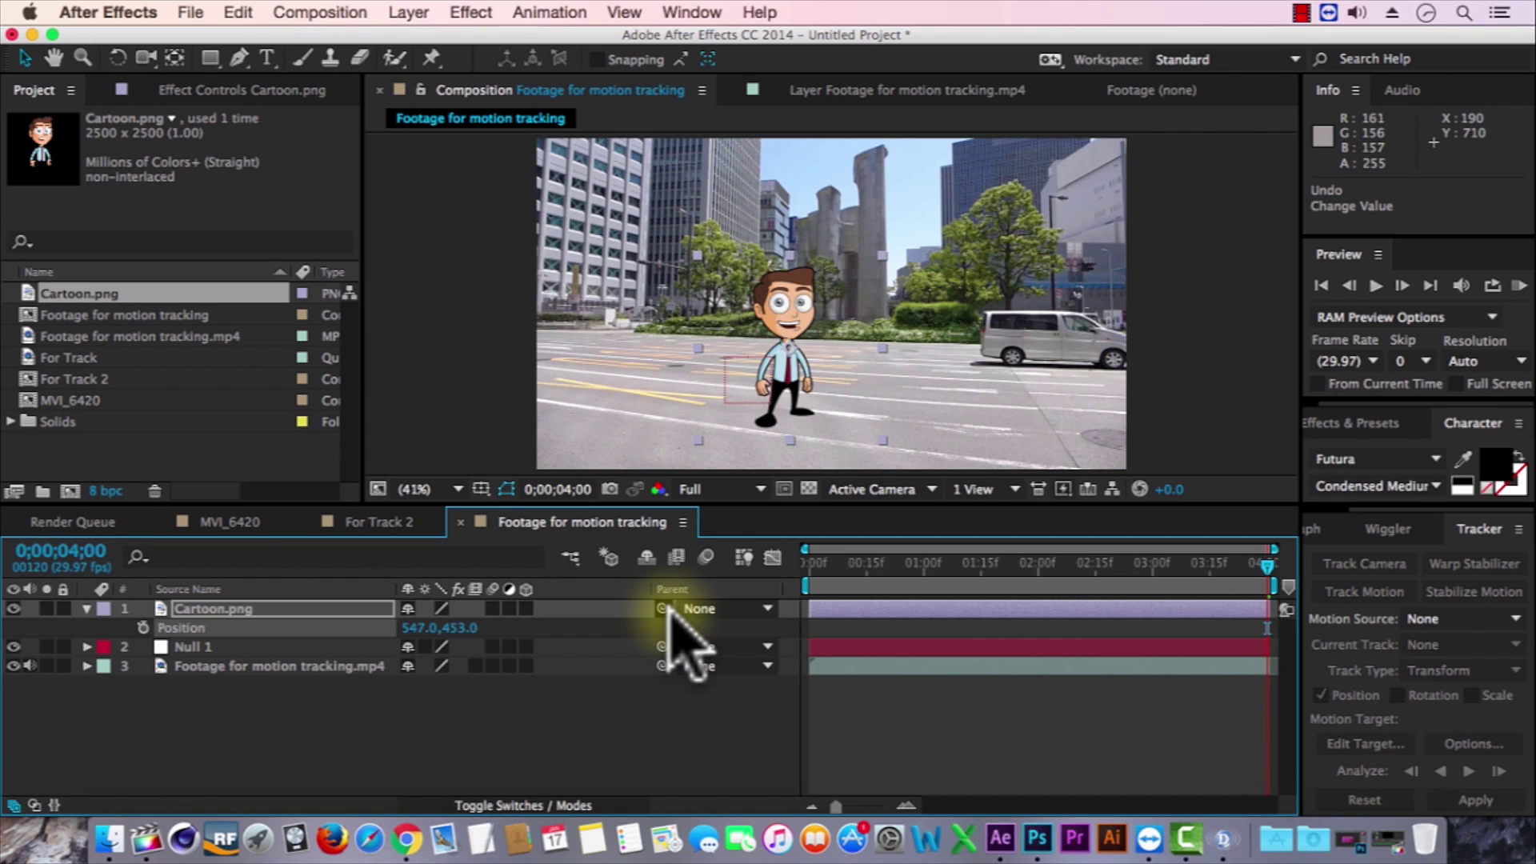
pyautogui.moveTo(664, 612); pyautogui.dragTo(304, 646)
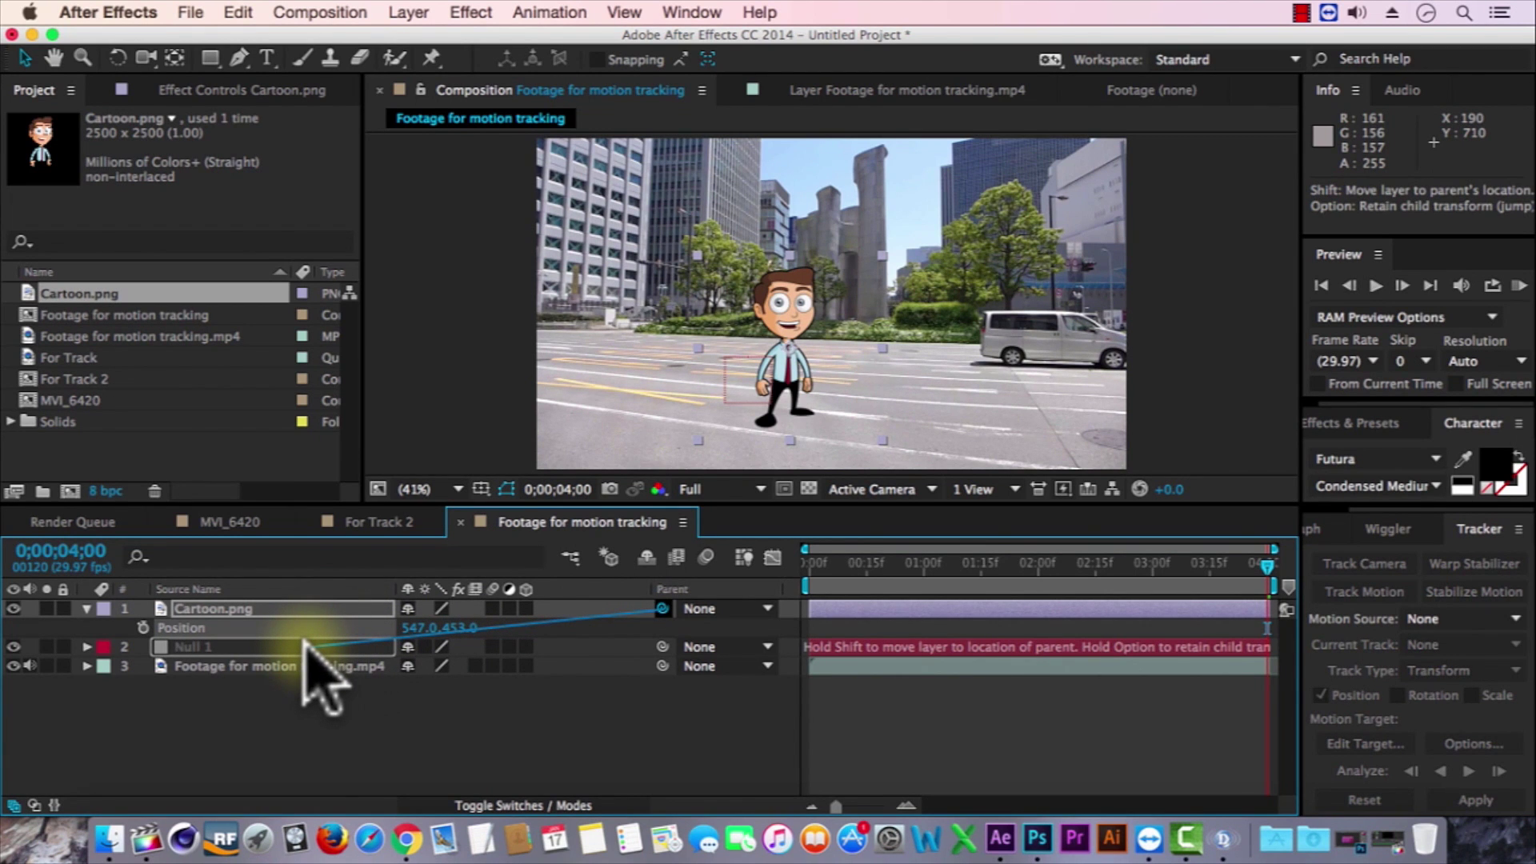
pyautogui.moveTo(304, 643); pyautogui.dragTo(304, 643)
# RAM preview the composition from the first frame to check how the cartoon follows the tracked footage.
pyautogui.press('Home')
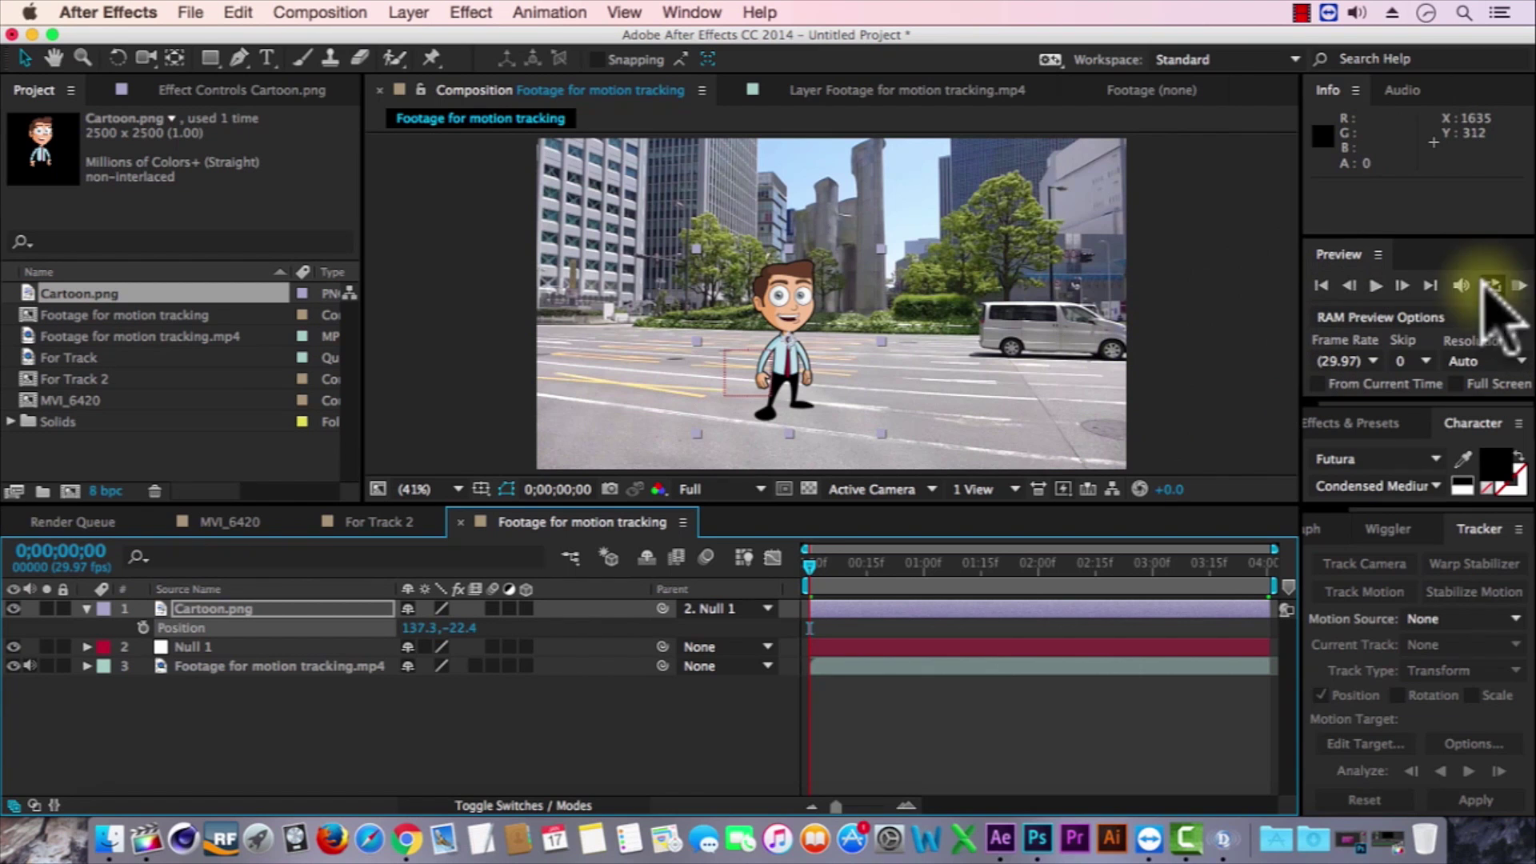
pyautogui.click(1517, 285)
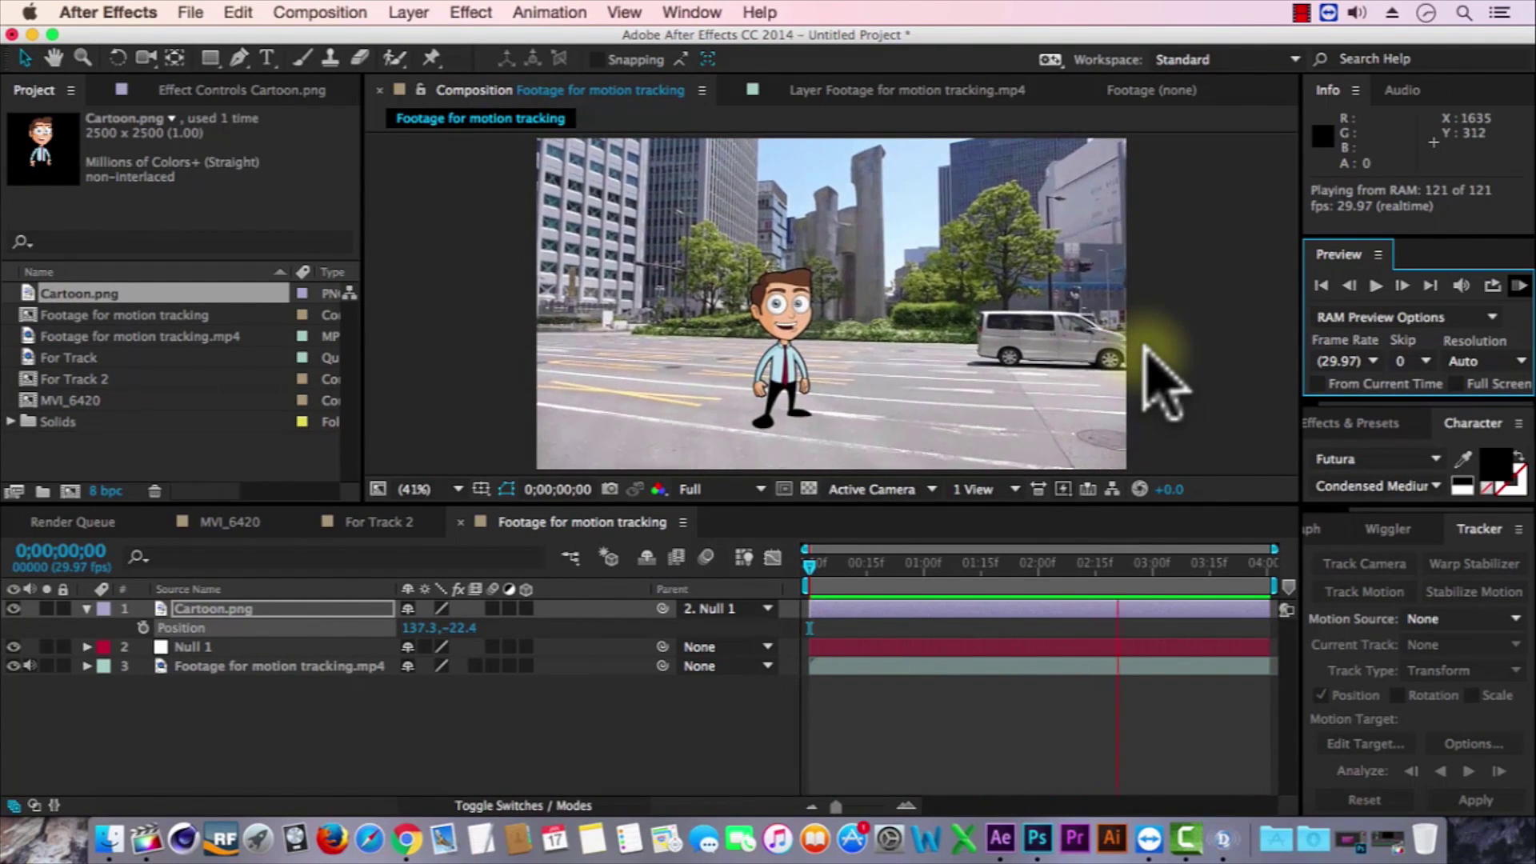
pyautogui.press('space')
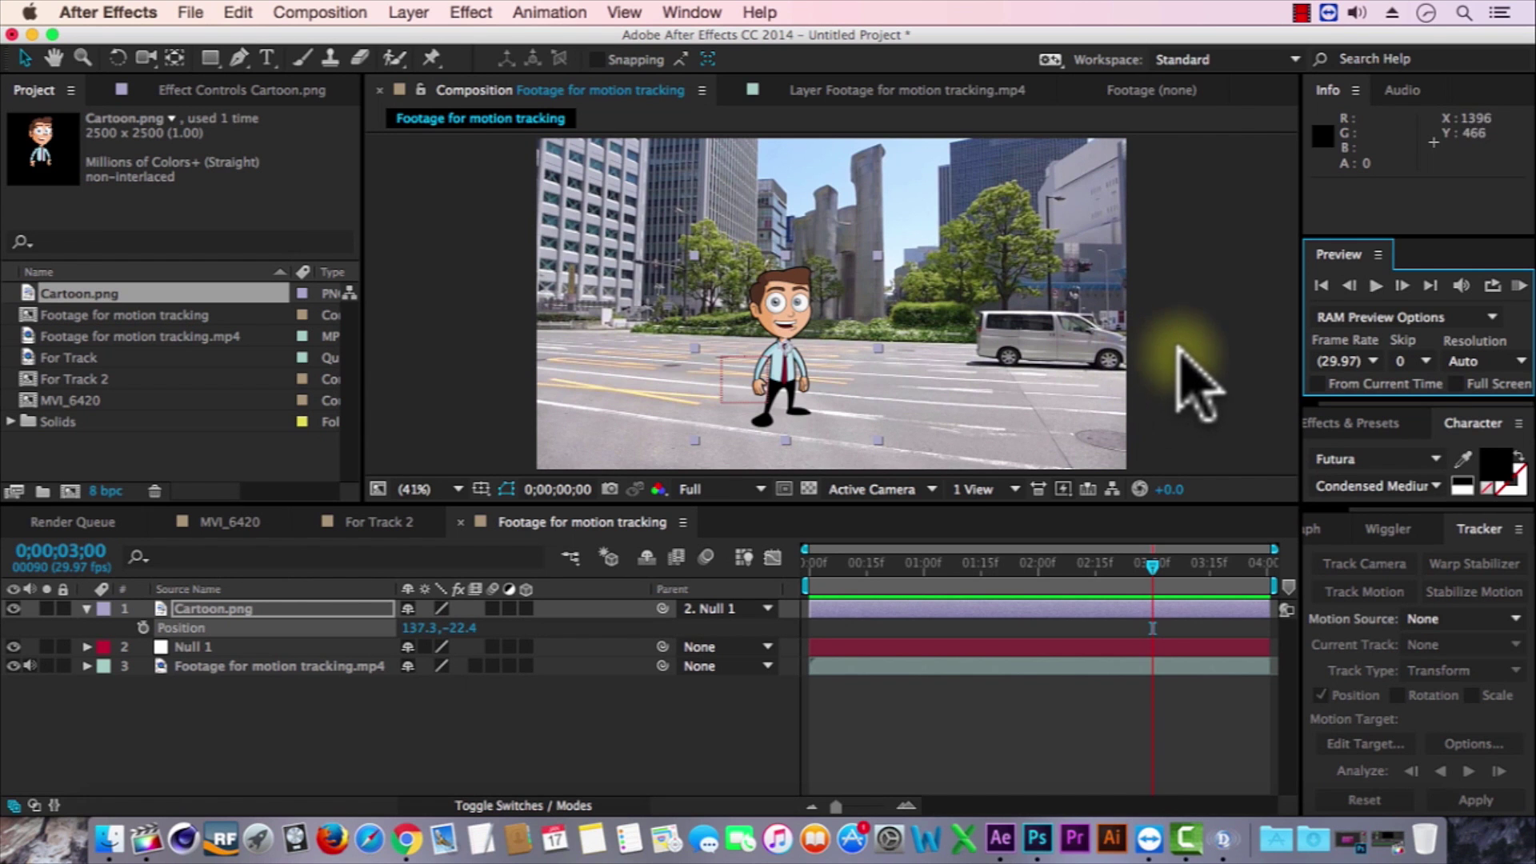
pyautogui.press('KP_0')
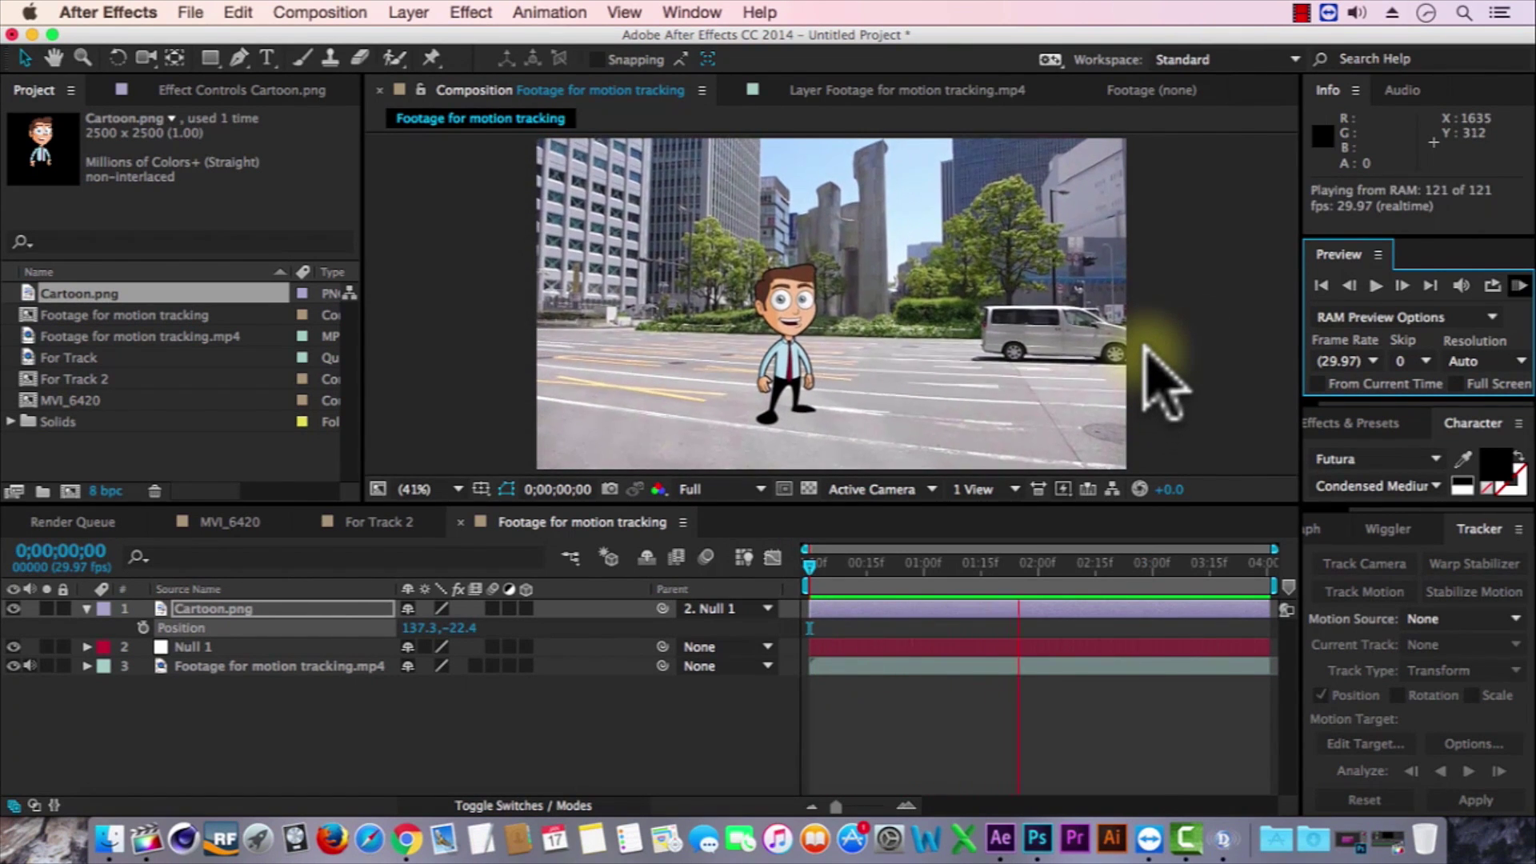
pyautogui.press('space')
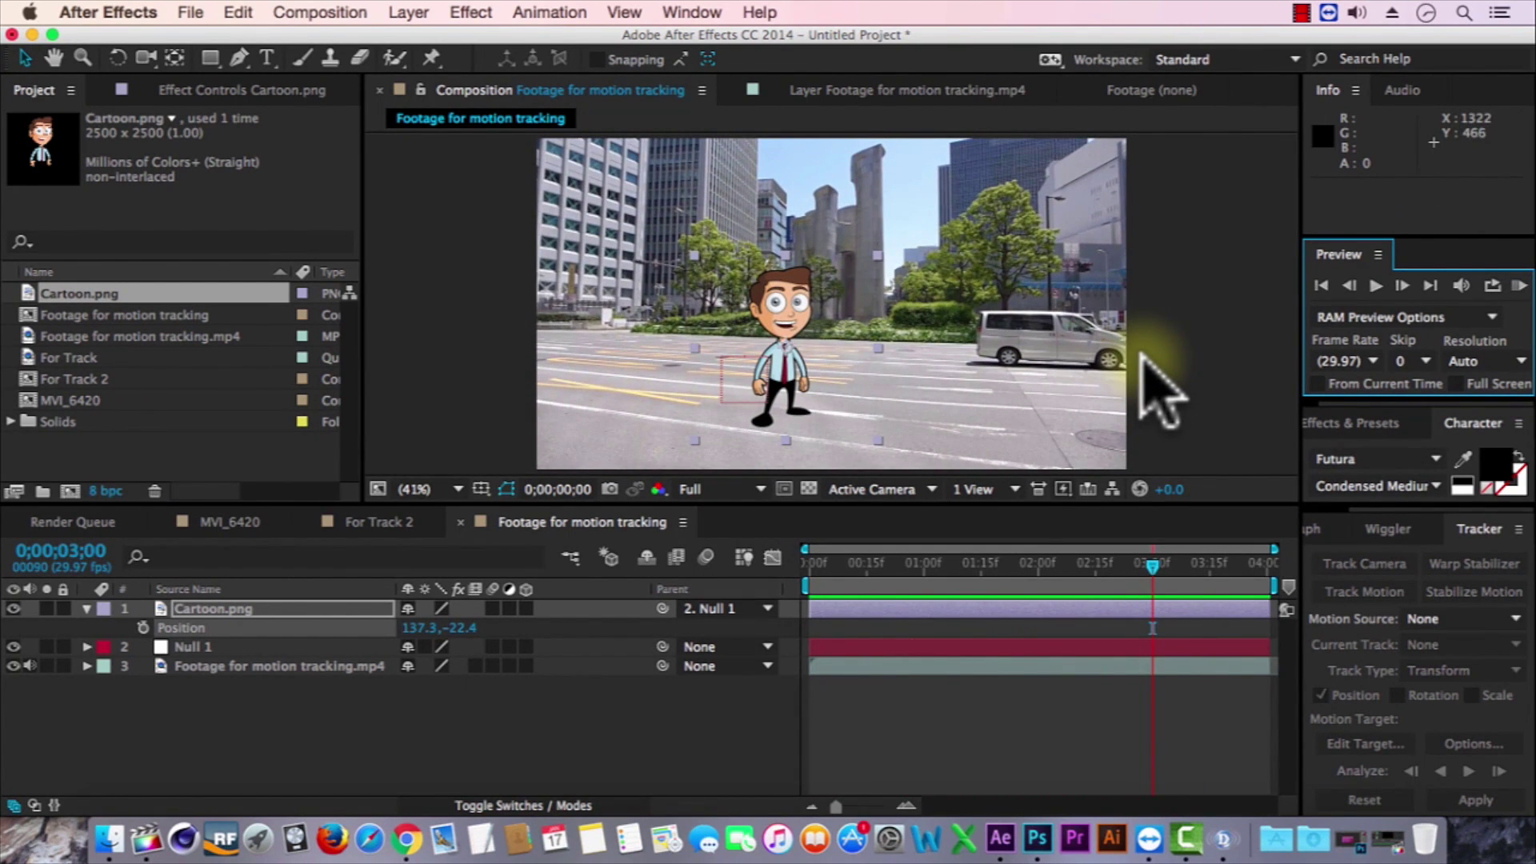
pyautogui.press('KP_0')
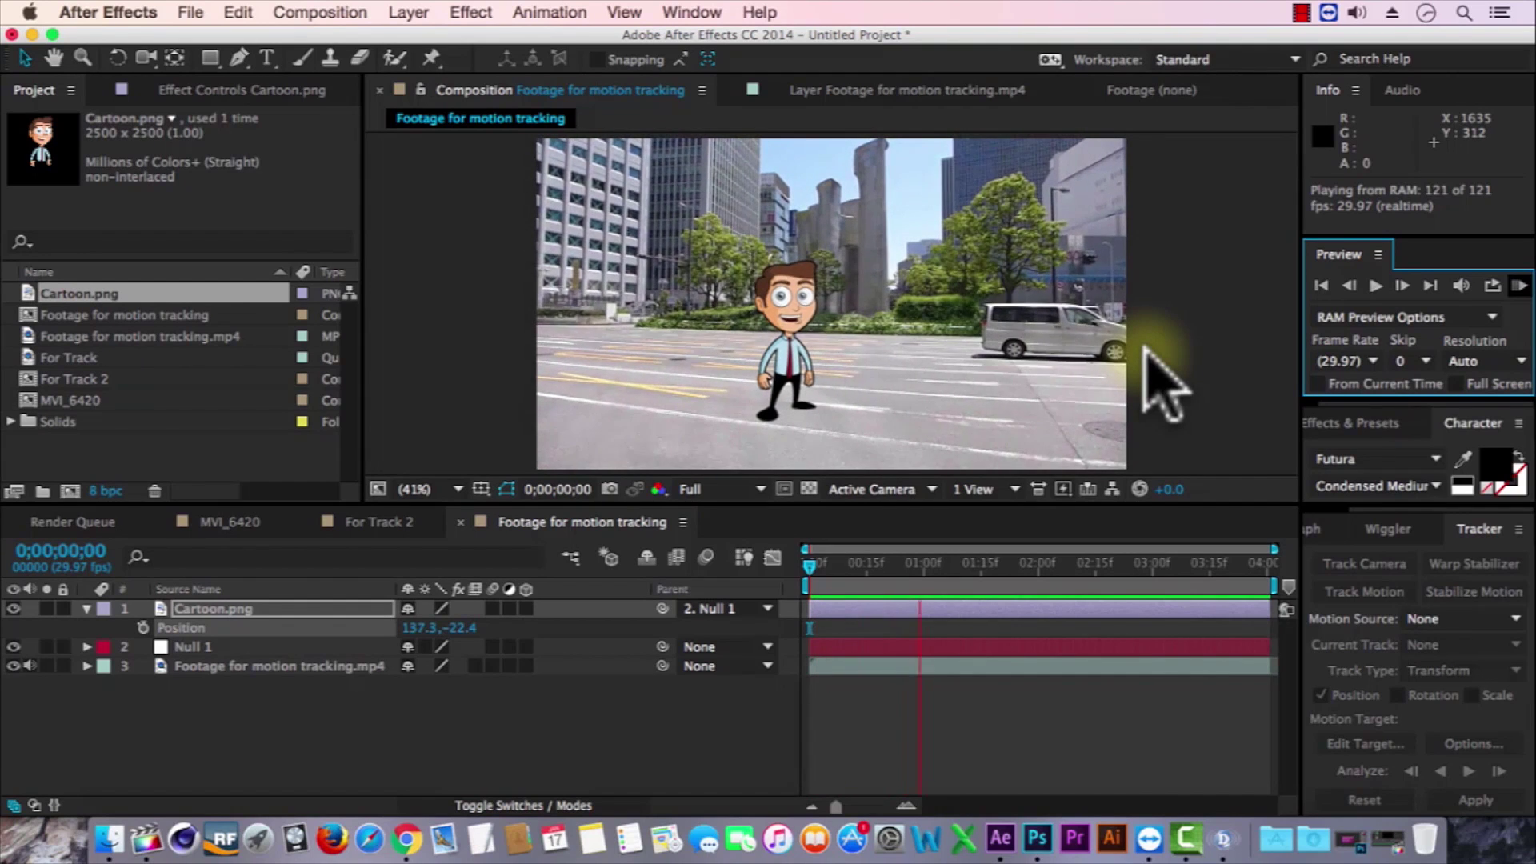
pyautogui.press('space')
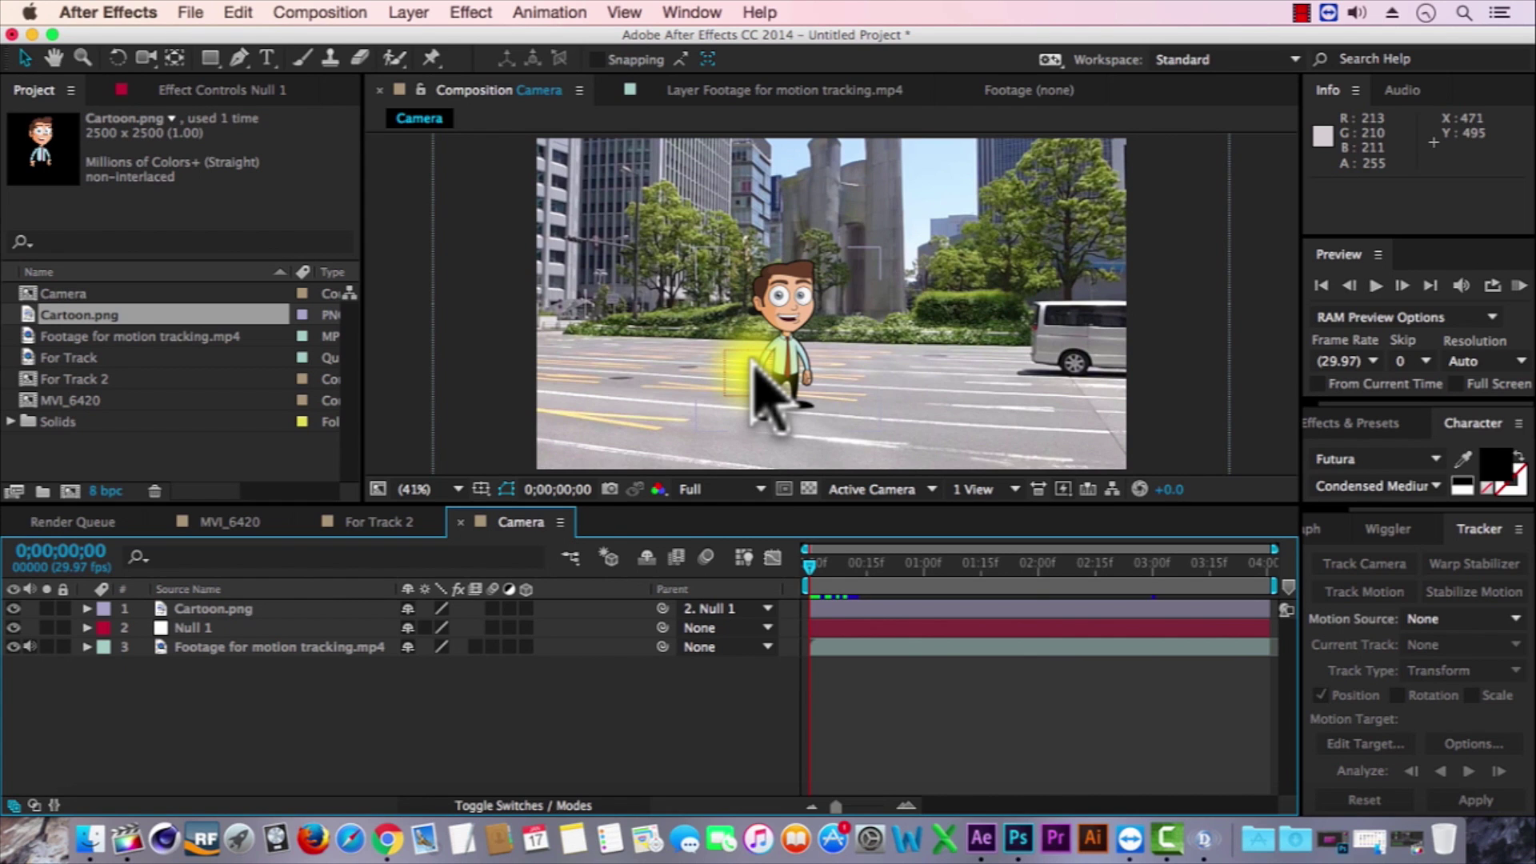
# Create a two-node camera layer with the 35mm preset in the Camera composition.
pyautogui.click(406, 11)
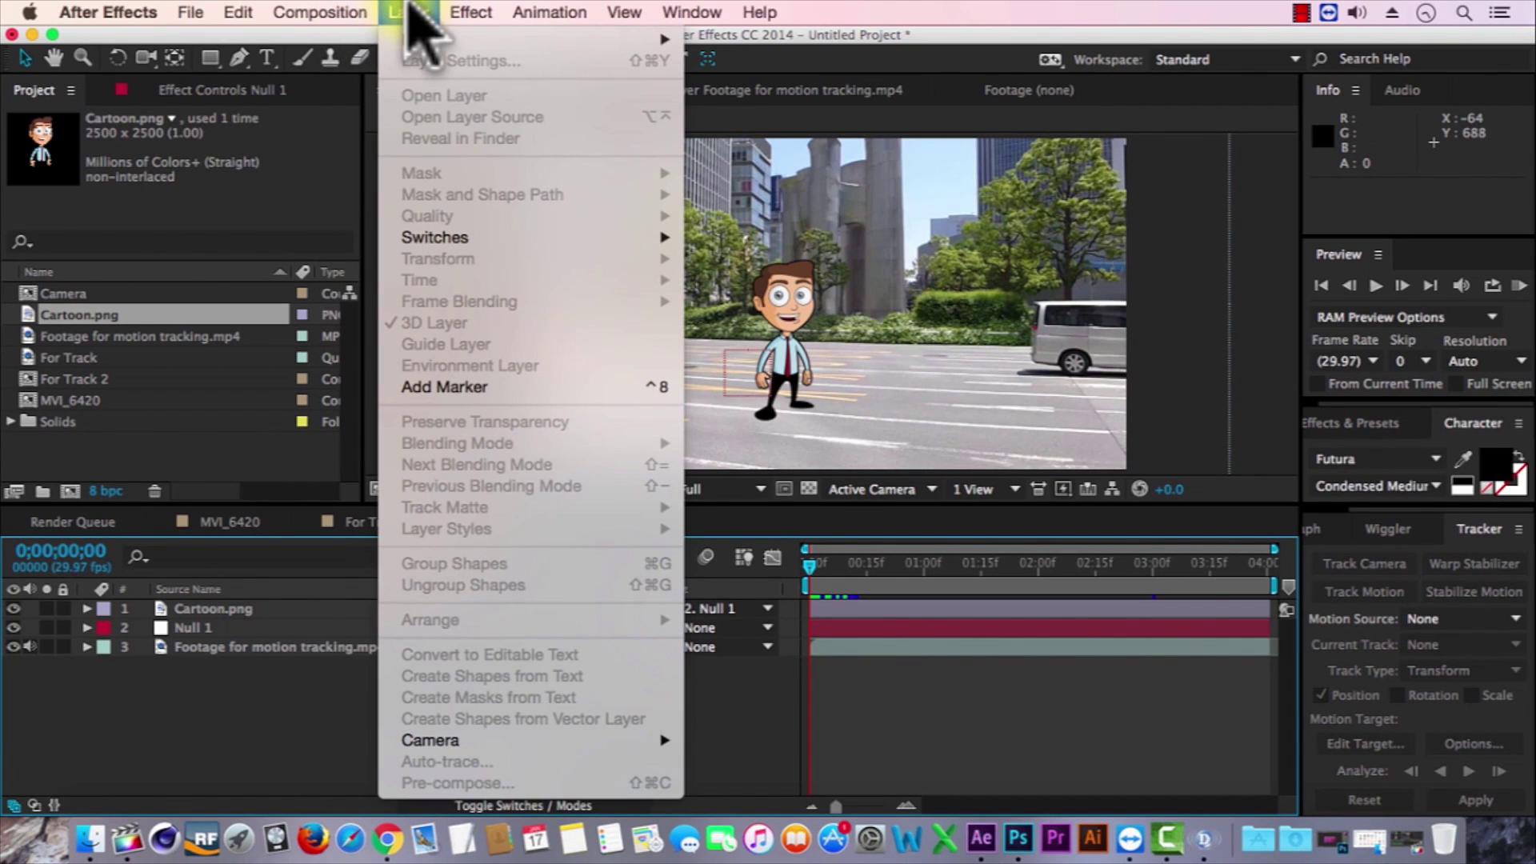
pyautogui.moveTo(452, 40)
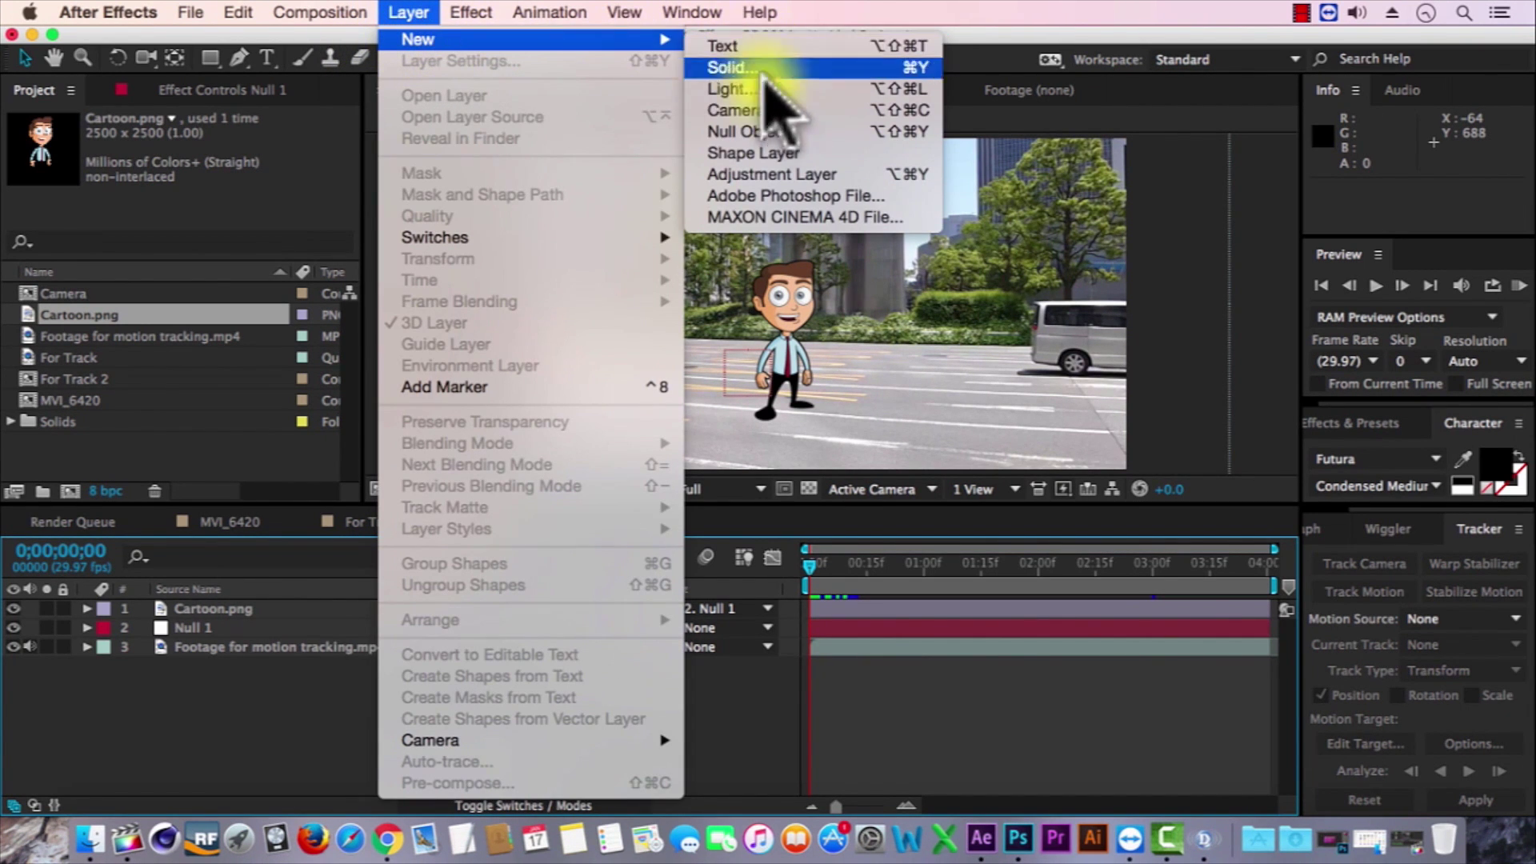
pyautogui.click(764, 110)
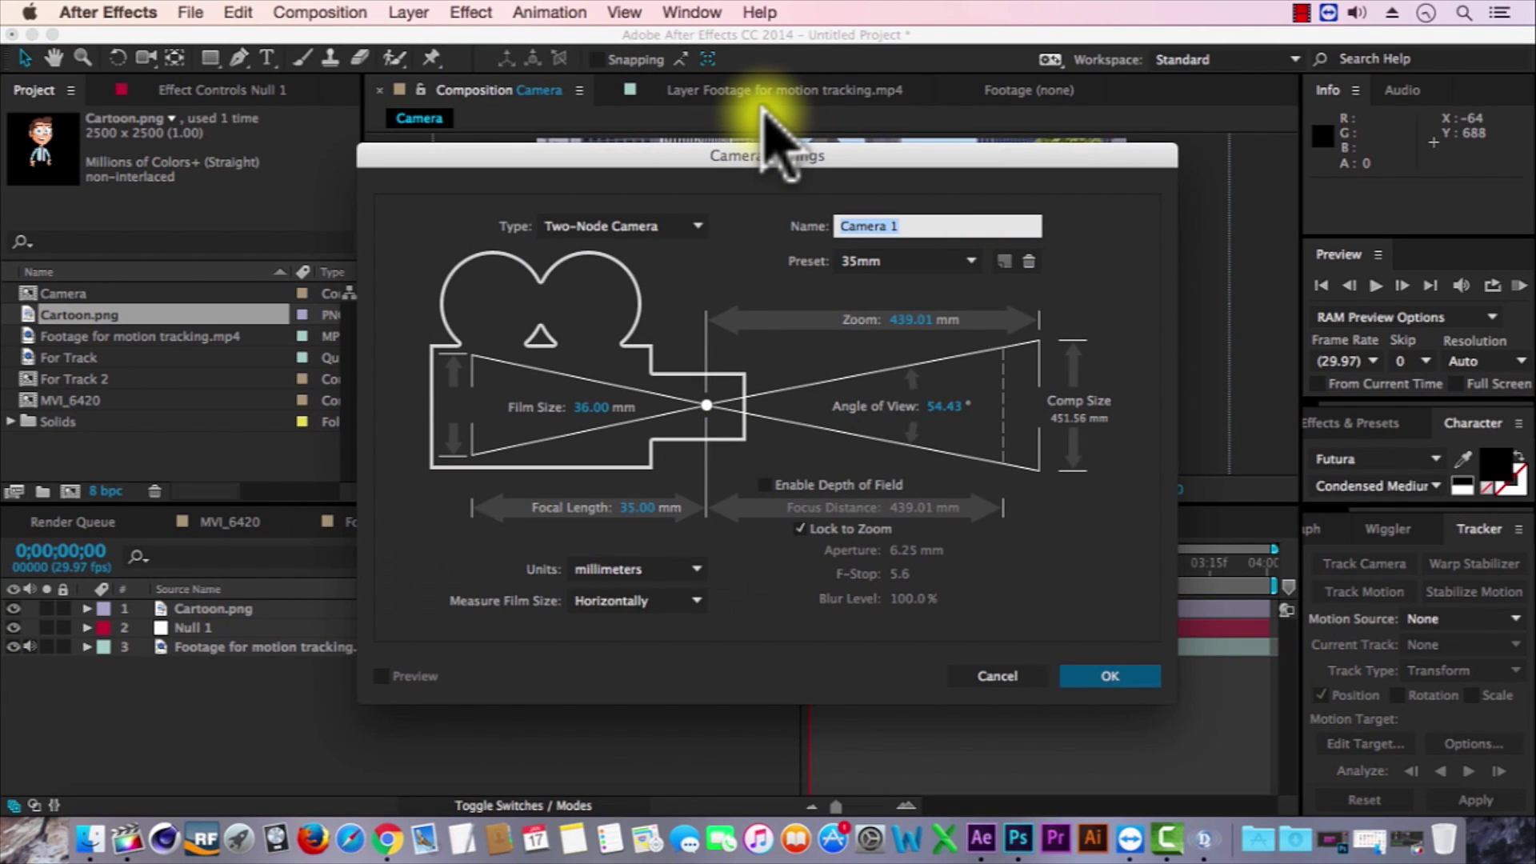
pyautogui.click(897, 261)
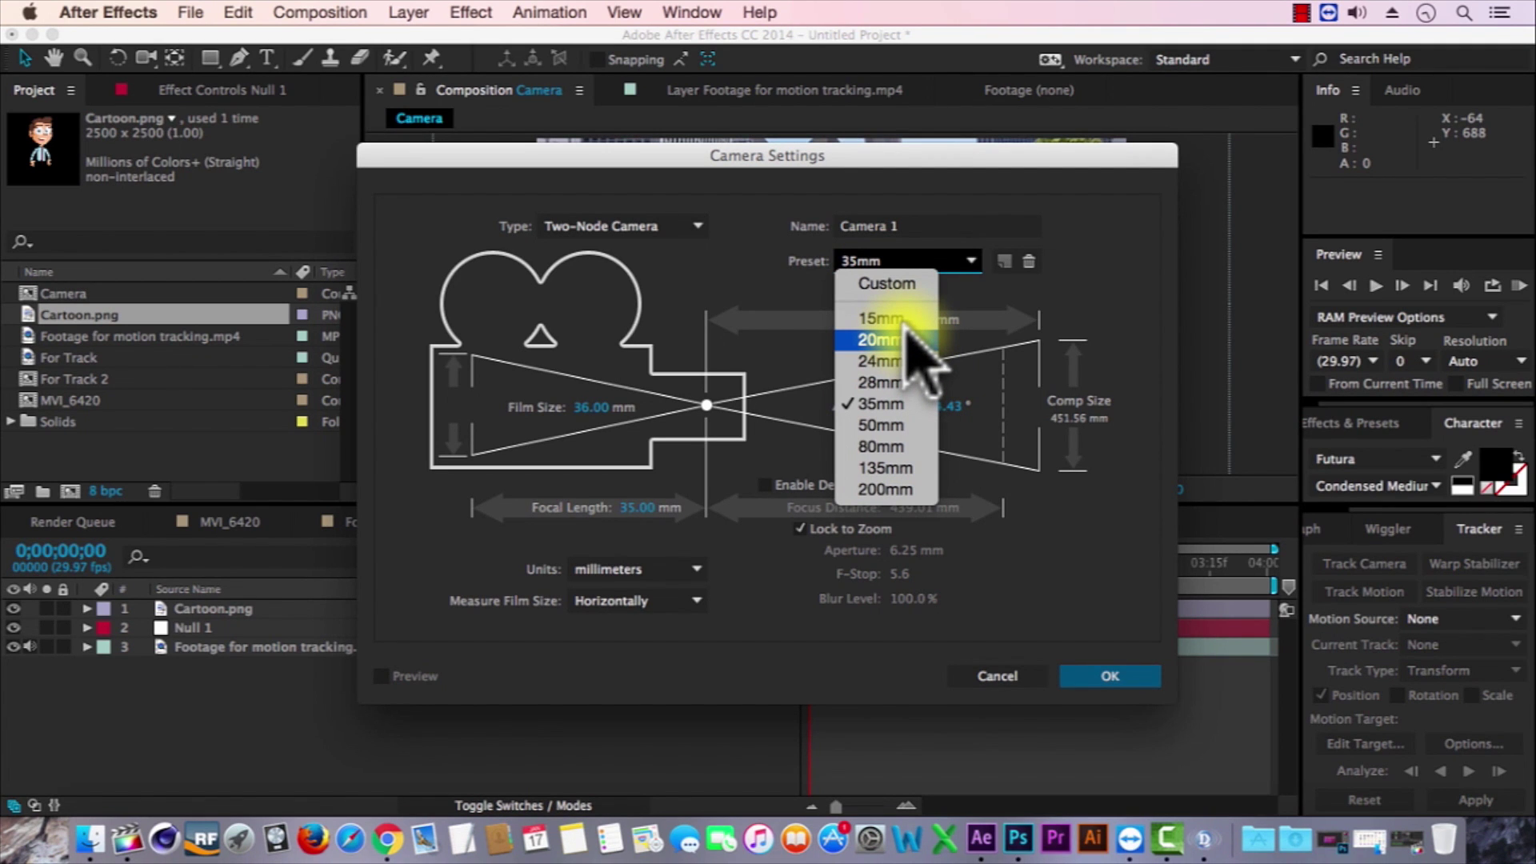
pyautogui.click(898, 404)
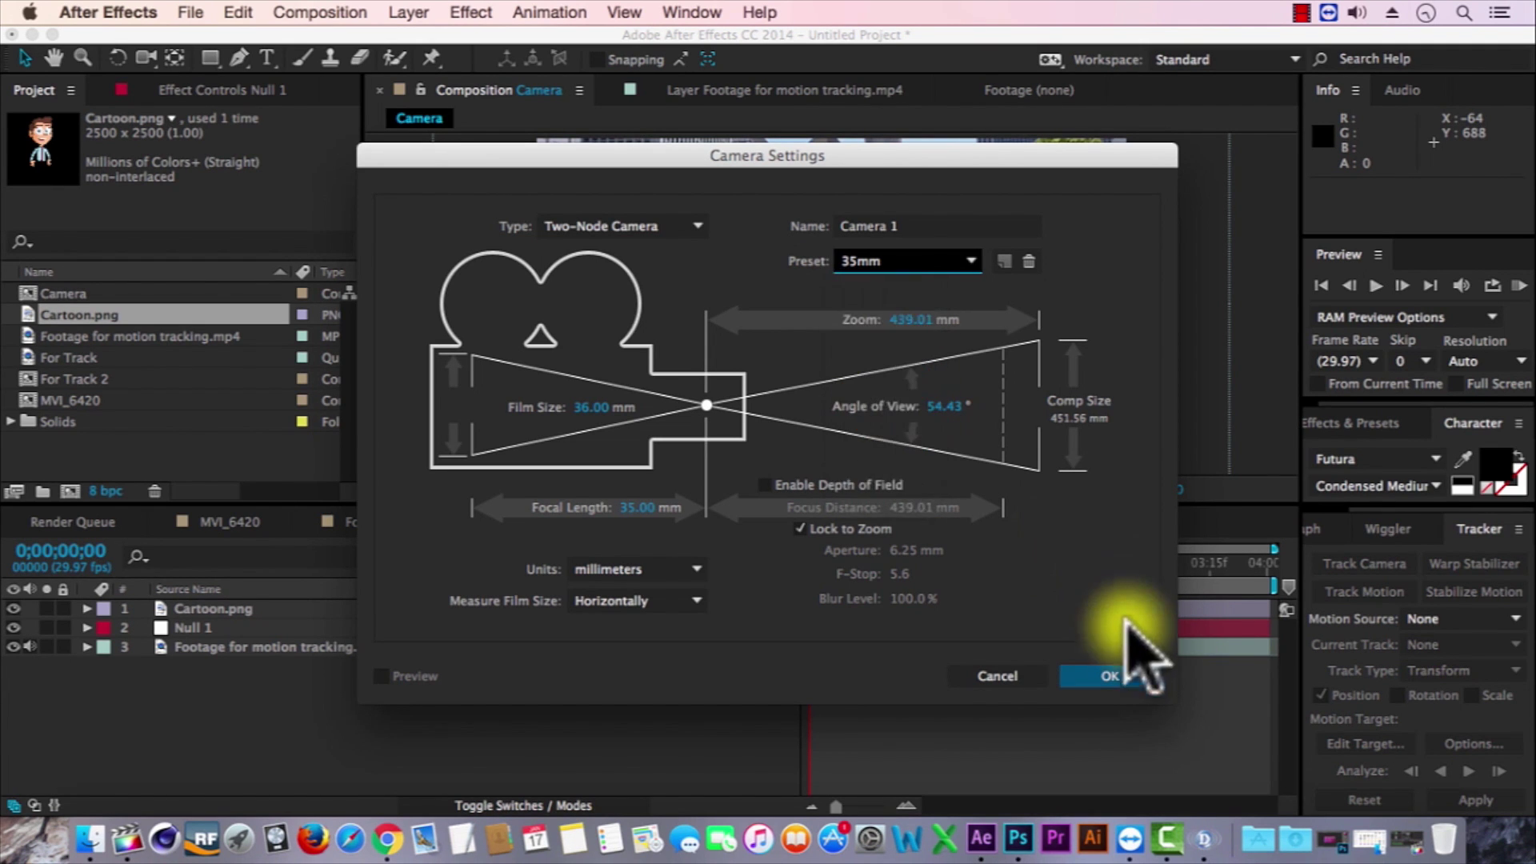
pyautogui.click(1118, 674)
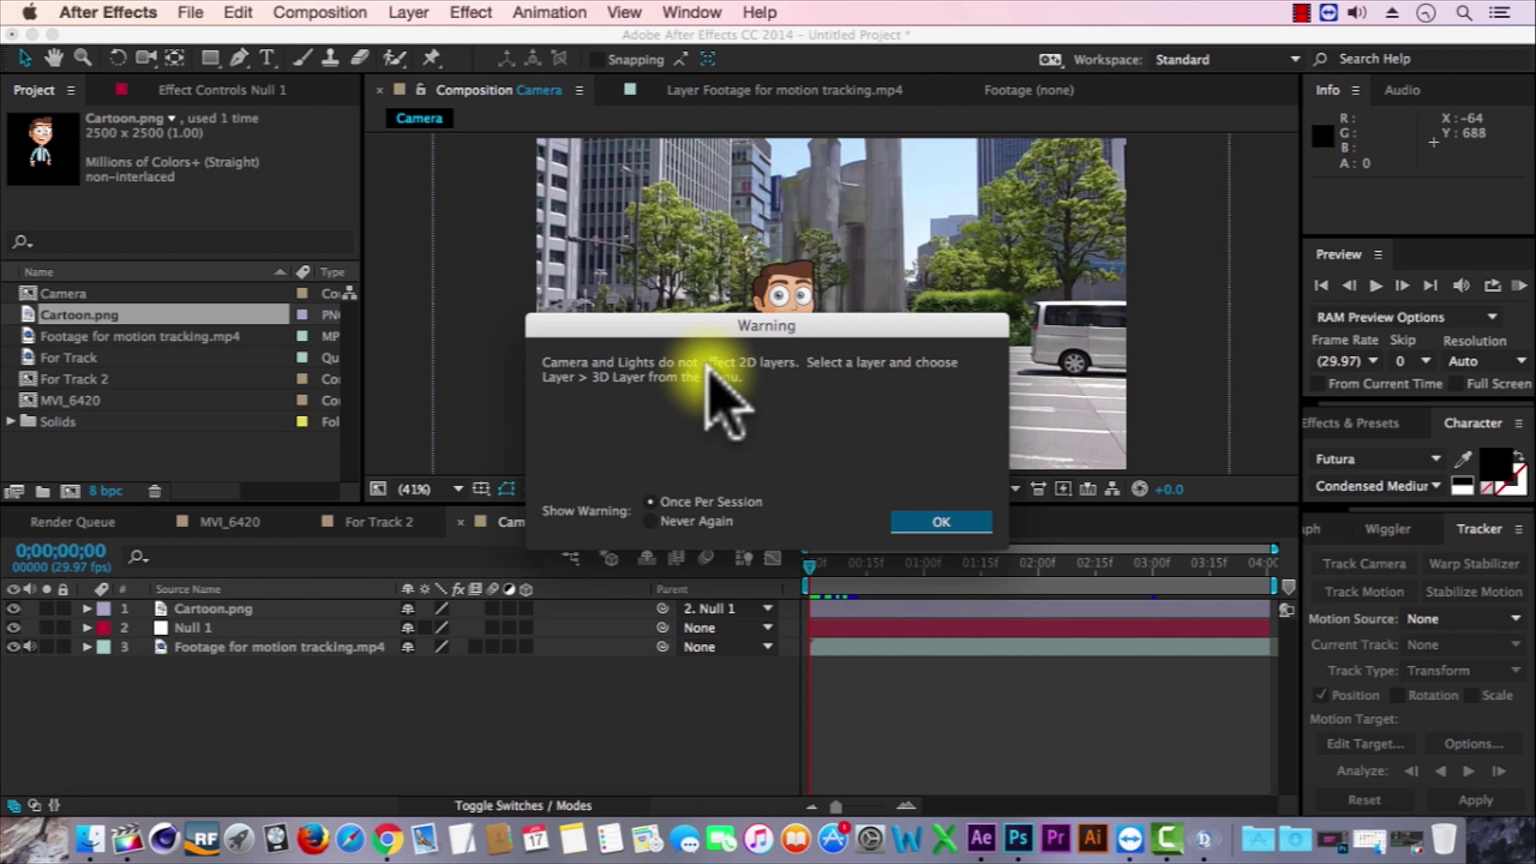
pyautogui.click(944, 524)
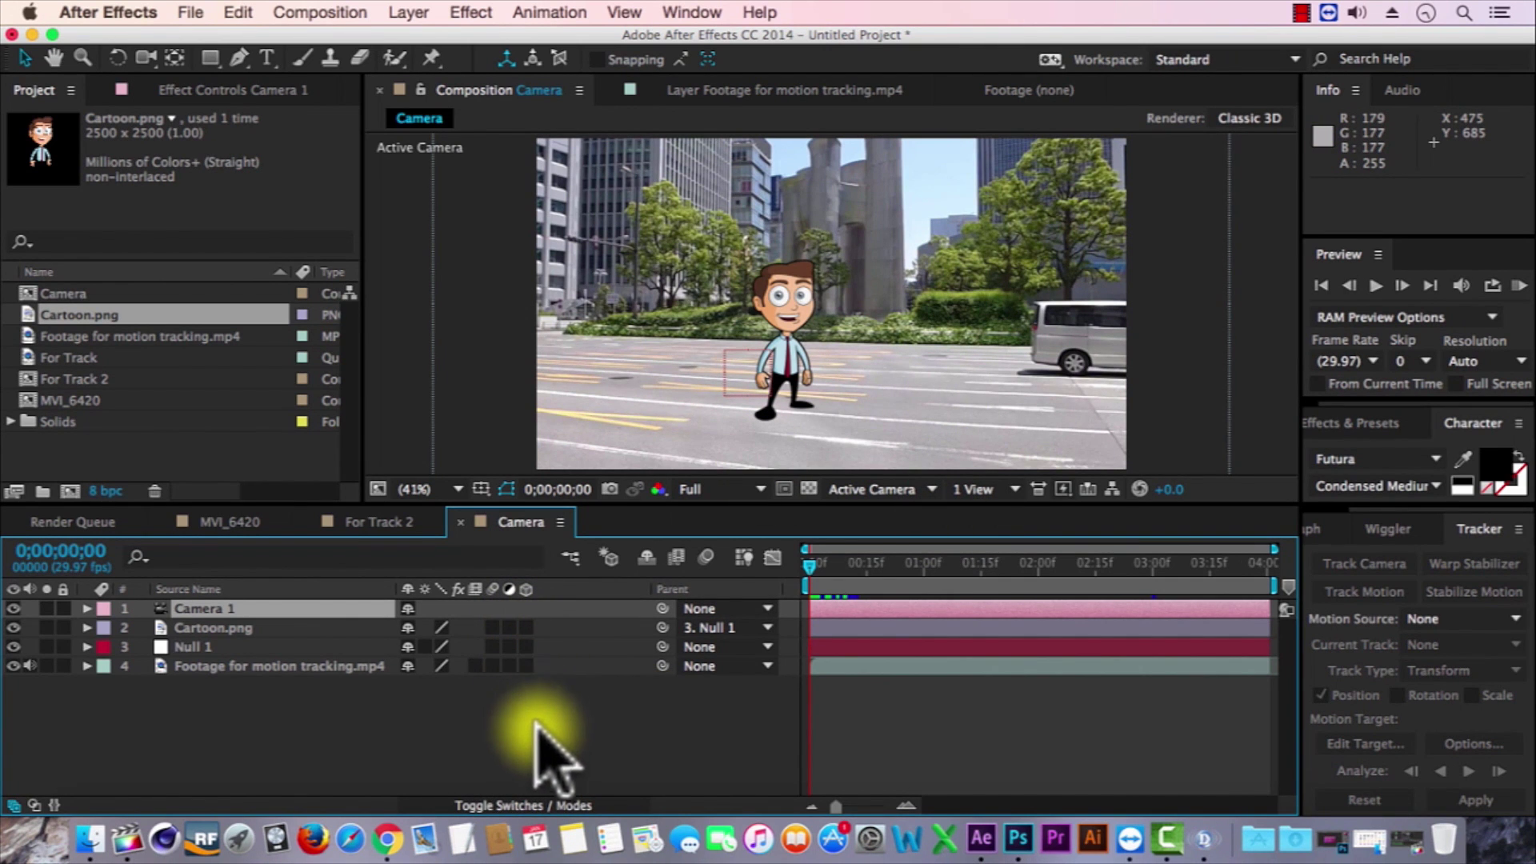
# Show the layer switches in the timeline and make the Cartoon.png, Null 1 and footage layers 3D.
pyautogui.click(542, 800)
pyautogui.click(542, 800)
pyautogui.click(543, 799)
pyautogui.click(543, 800)
pyautogui.click(543, 799)
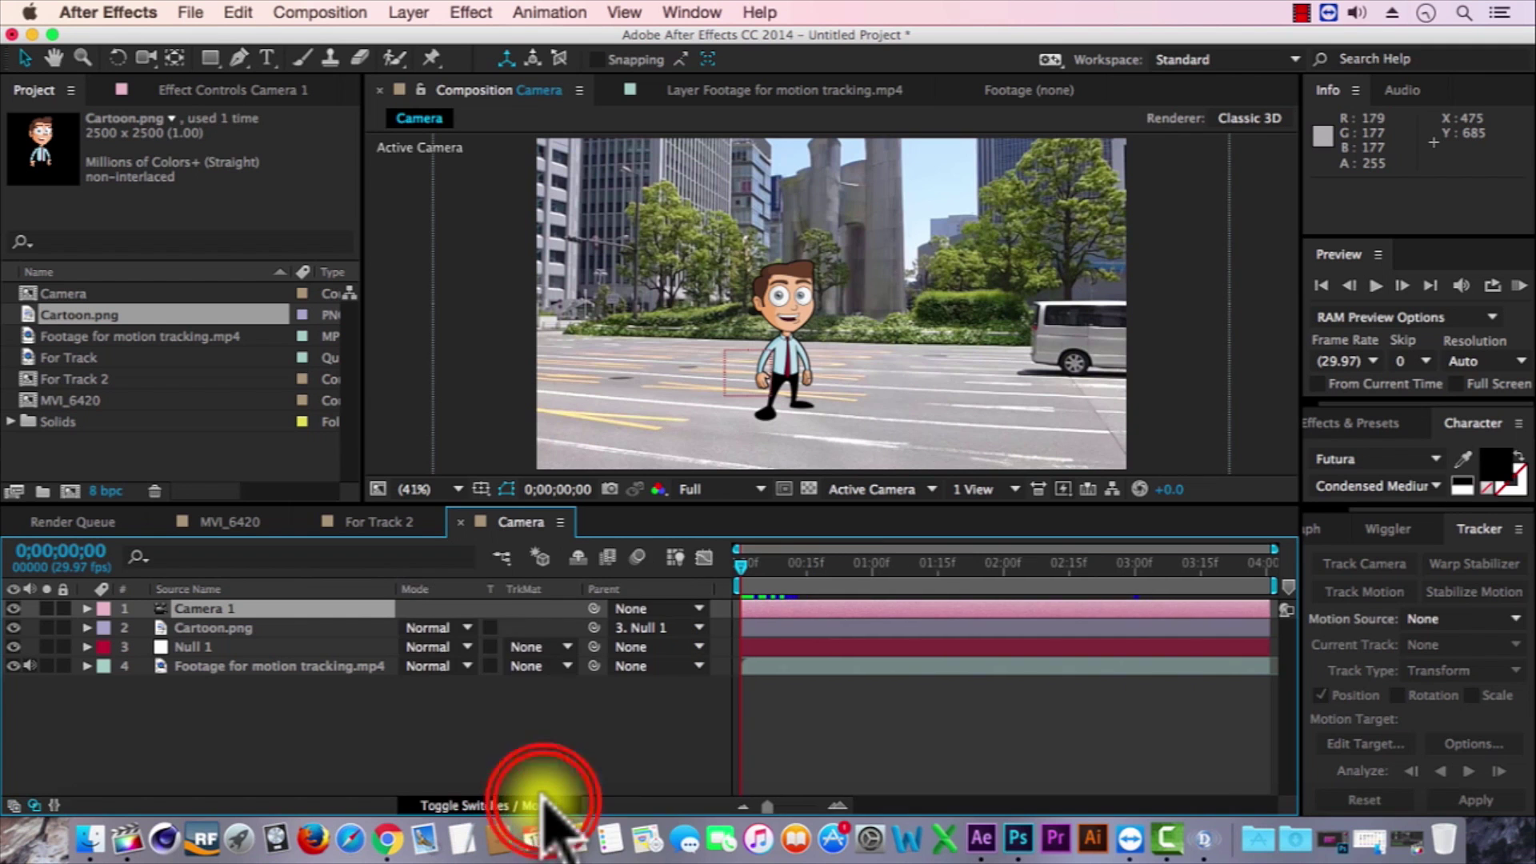
pyautogui.click(542, 799)
pyautogui.click(543, 800)
pyautogui.click(542, 800)
pyautogui.click(542, 800)
pyautogui.click(542, 800)
pyautogui.click(542, 800)
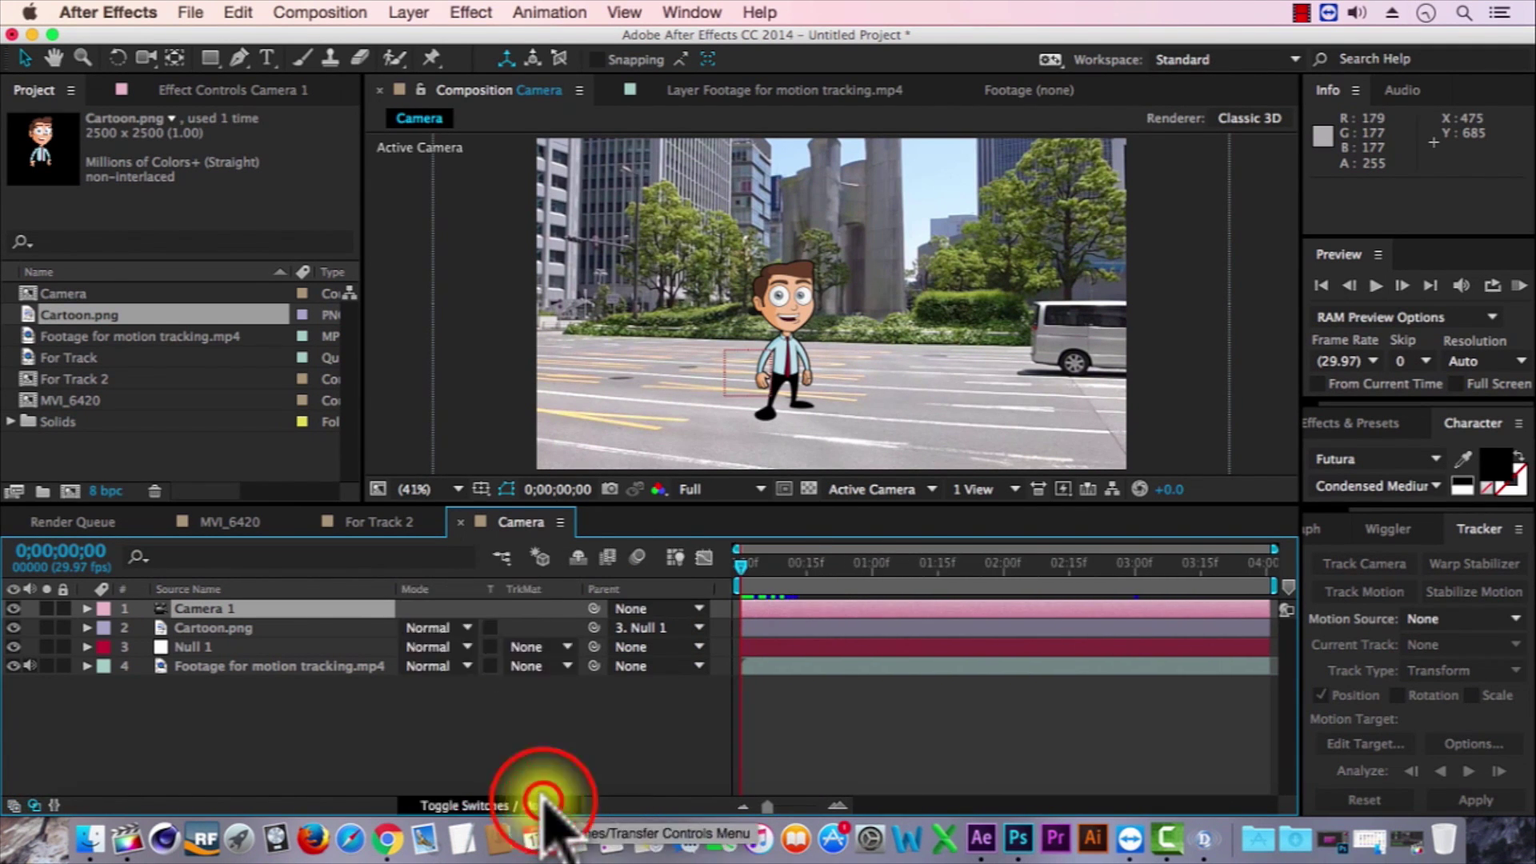
pyautogui.click(543, 800)
pyautogui.moveTo(525, 621); pyautogui.dragTo(525, 661)
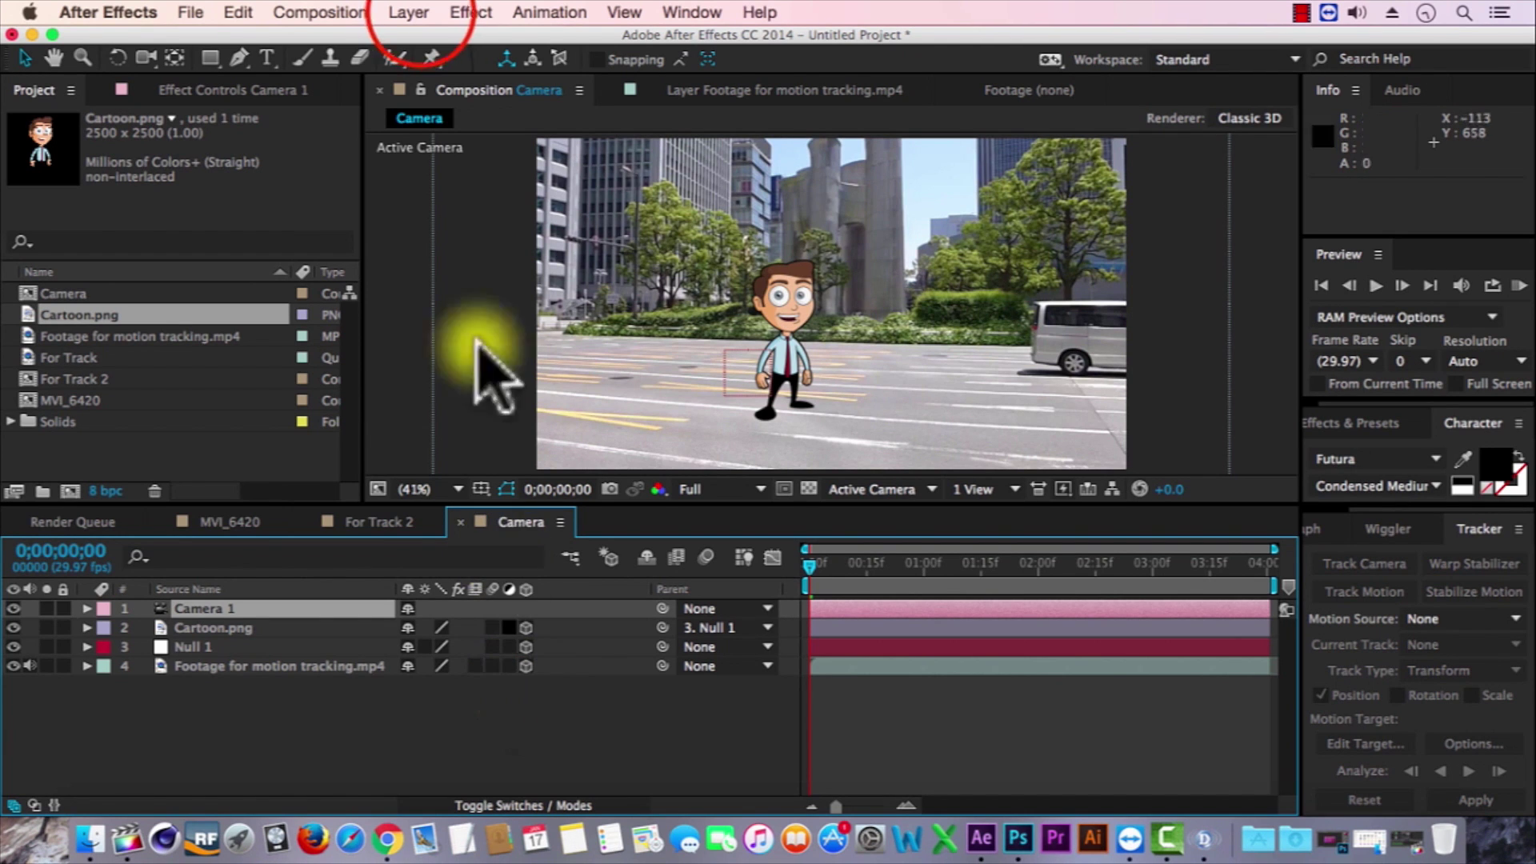
# Create a second null object, make it a 3D layer and parent Camera 1 to it.
pyautogui.click(408, 12)
pyautogui.moveTo(432, 44)
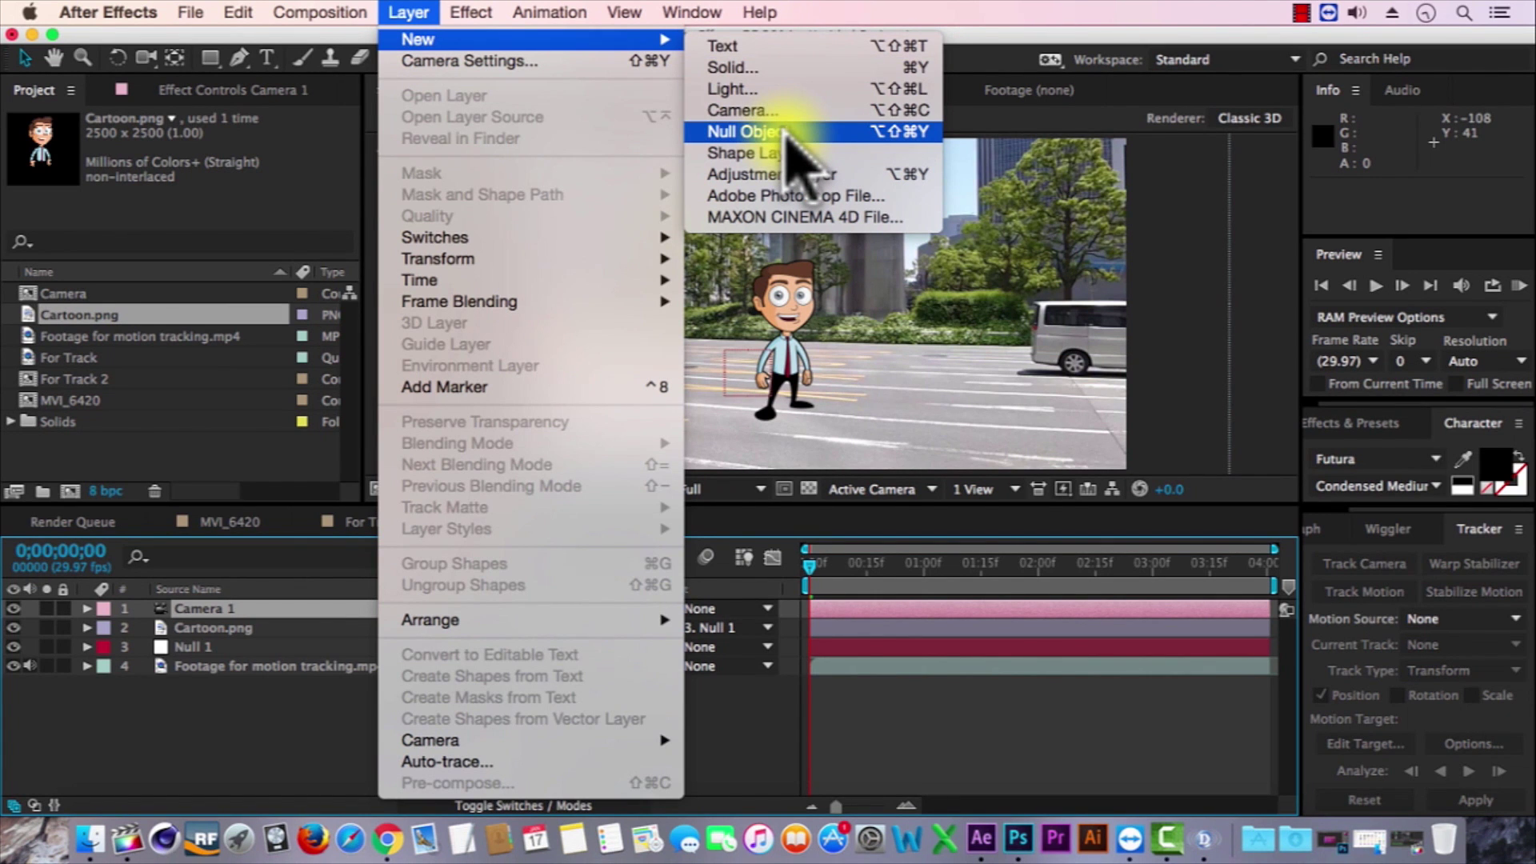
pyautogui.click(784, 132)
pyautogui.click(526, 609)
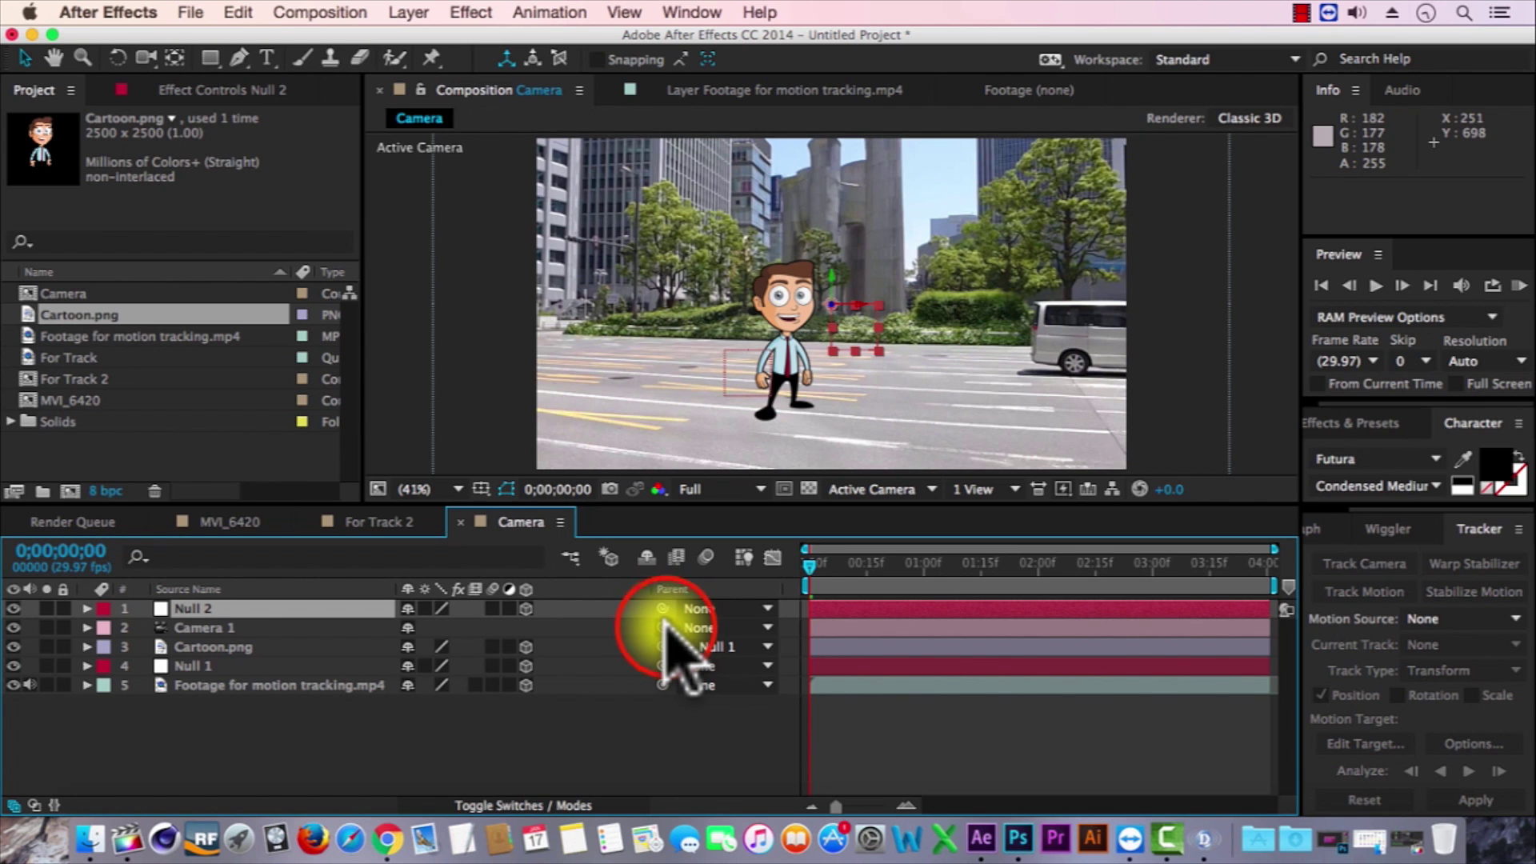
pyautogui.moveTo(662, 627); pyautogui.dragTo(200, 609)
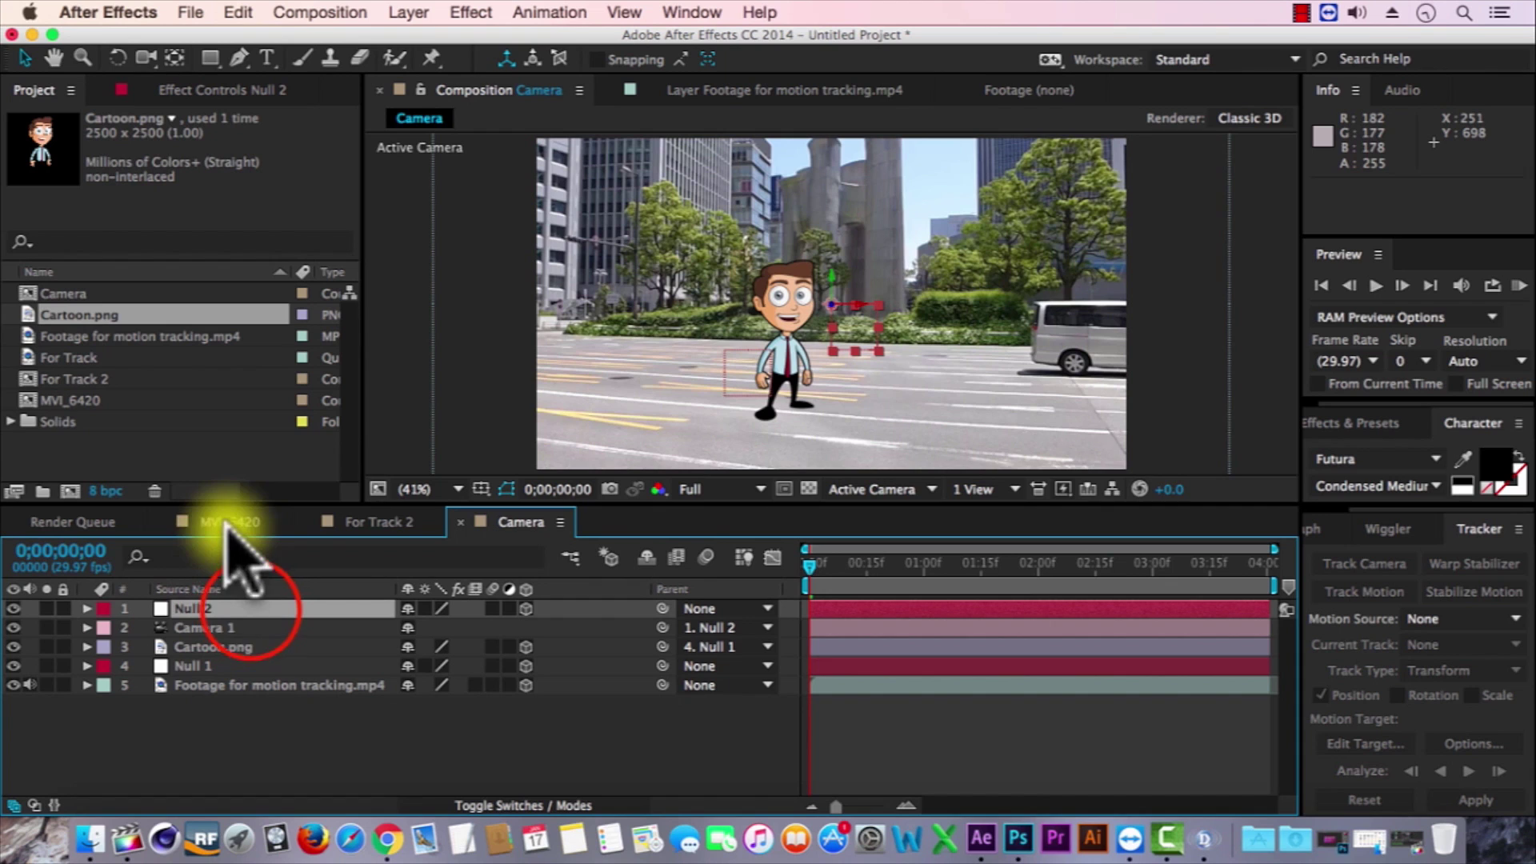
# Add Position, Scale and Z Rotation keyframes to Null 2 at the first frame.
pyautogui.click(249, 609)
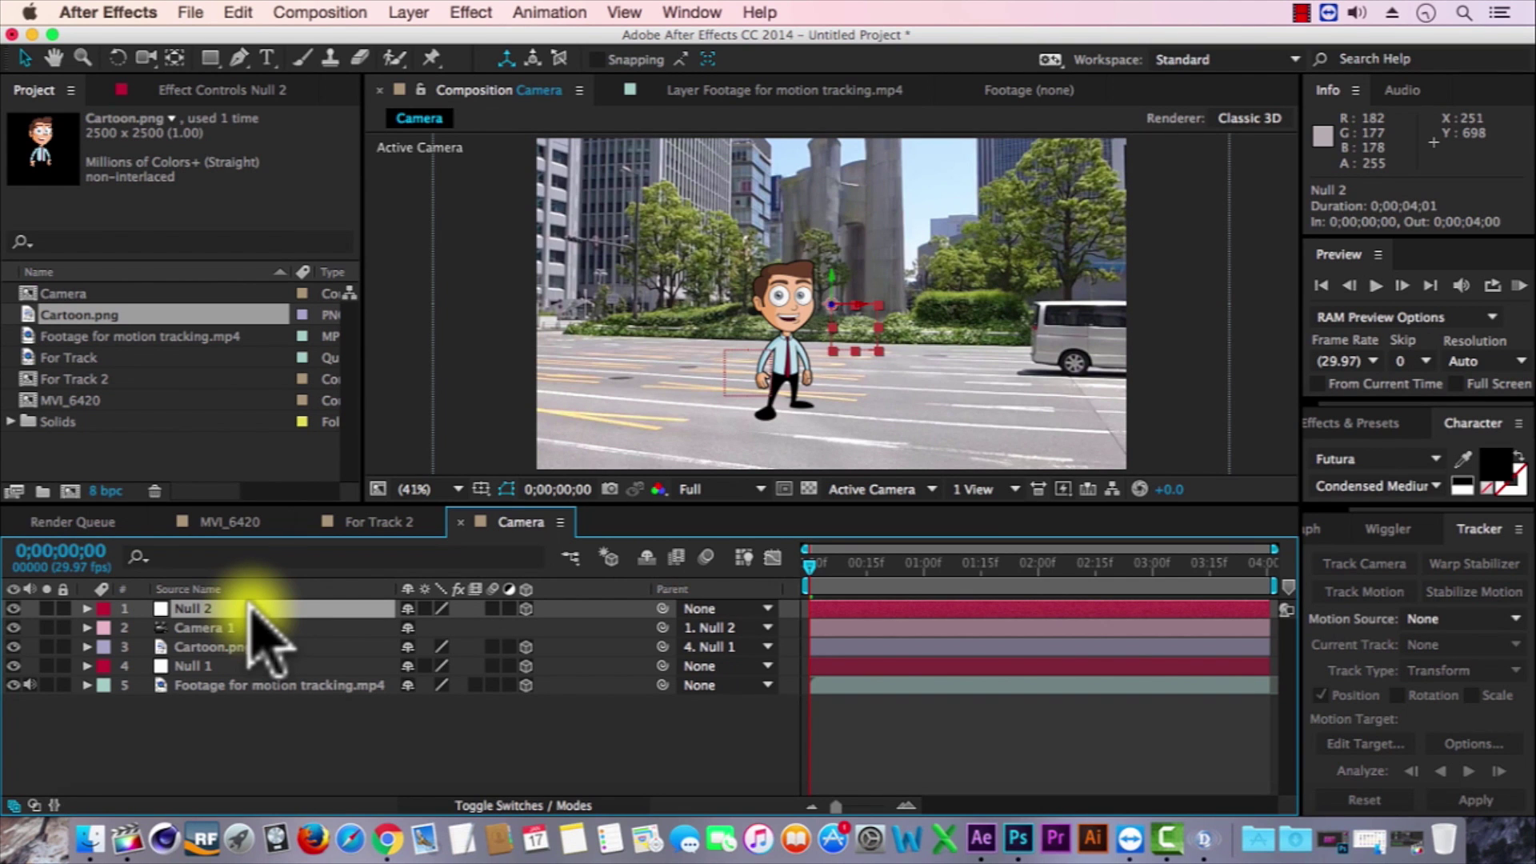
pyautogui.click(87, 609)
pyautogui.click(105, 627)
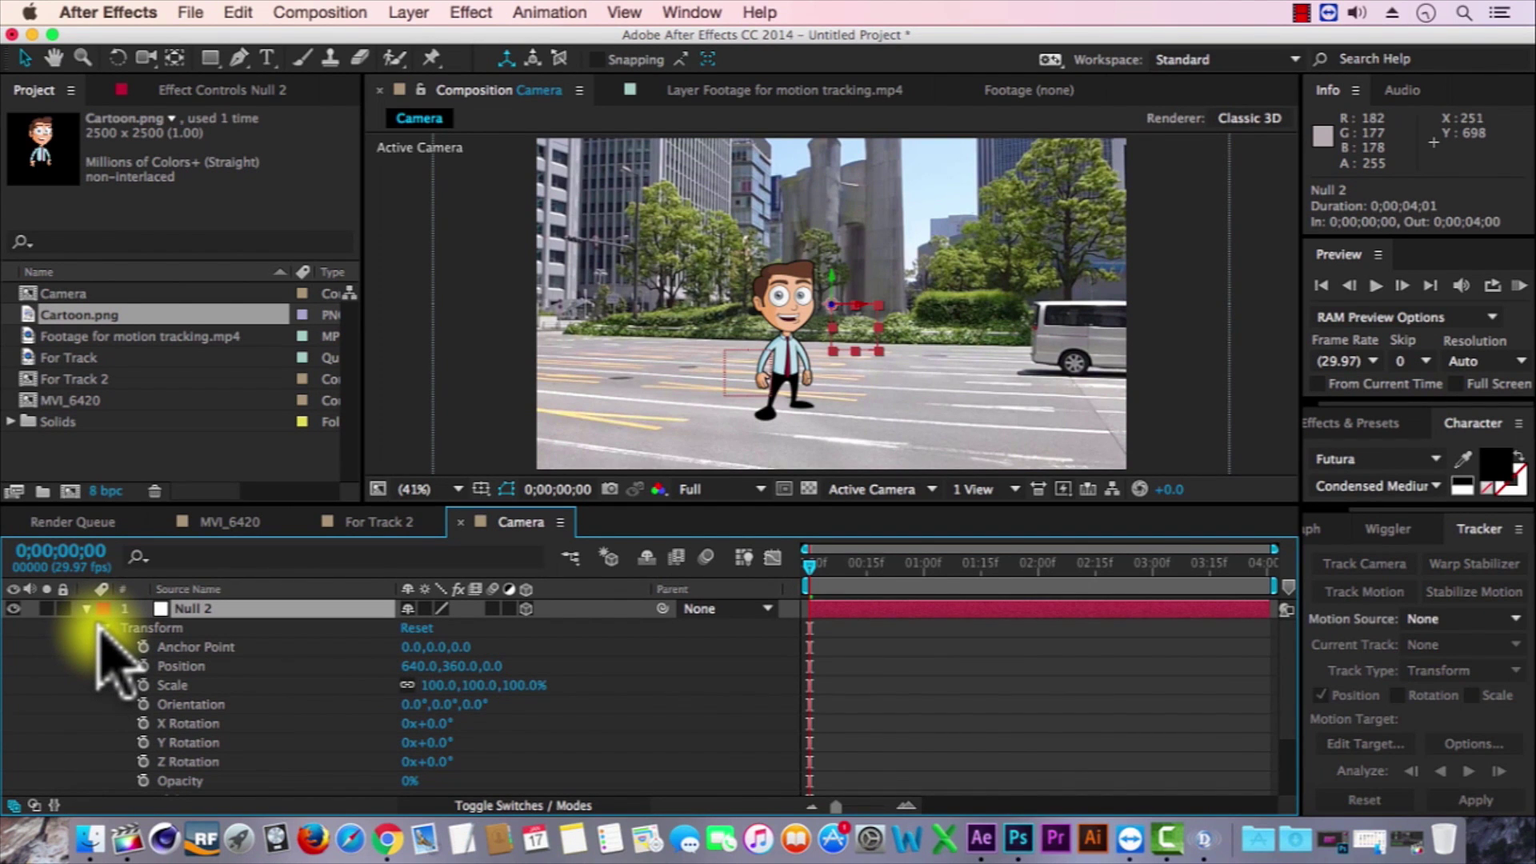
pyautogui.click(143, 665)
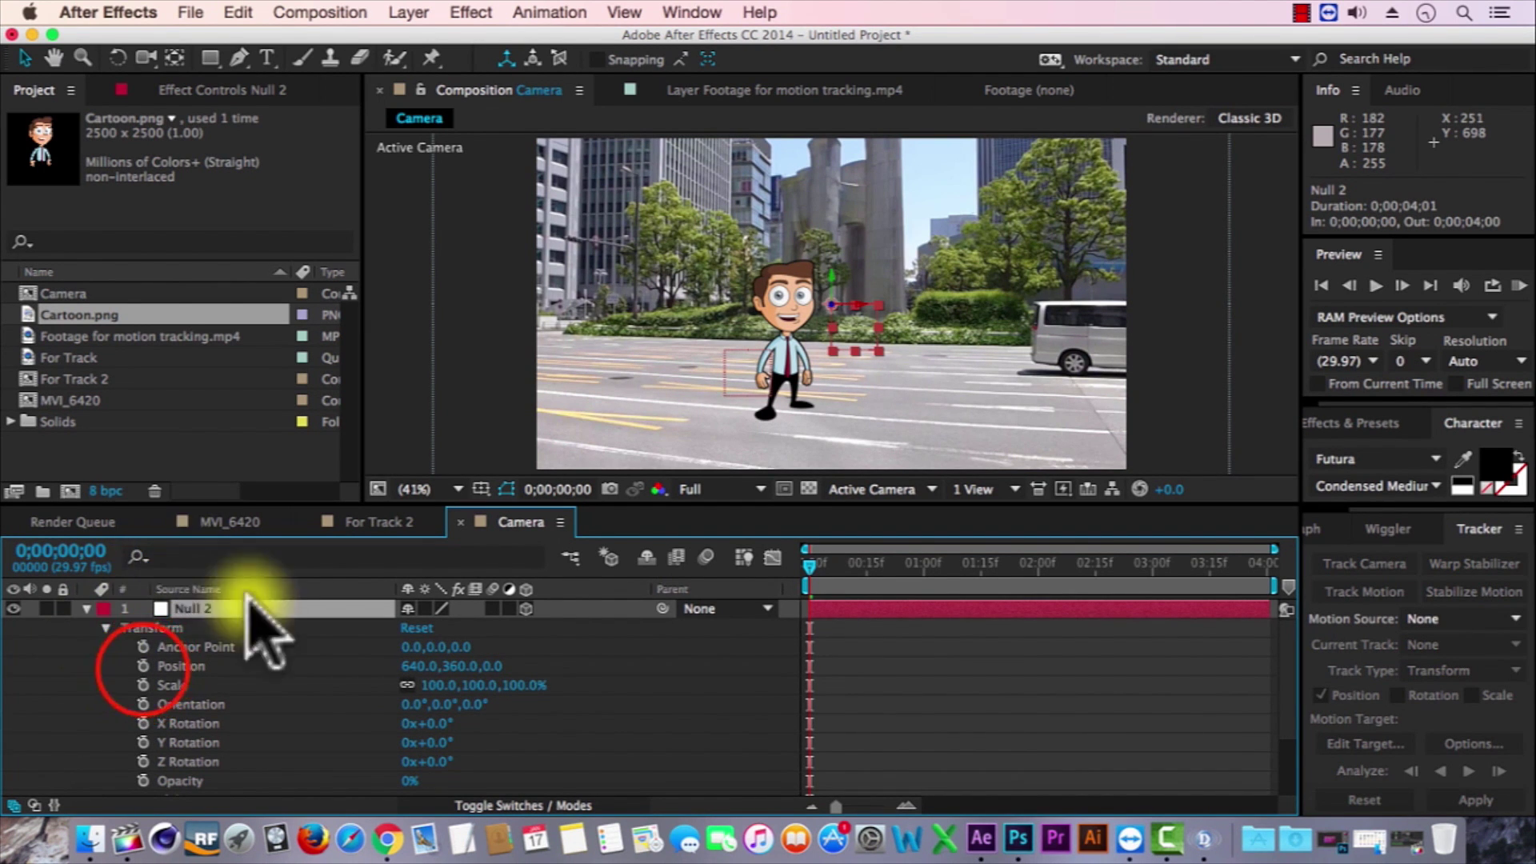
pyautogui.click(142, 684)
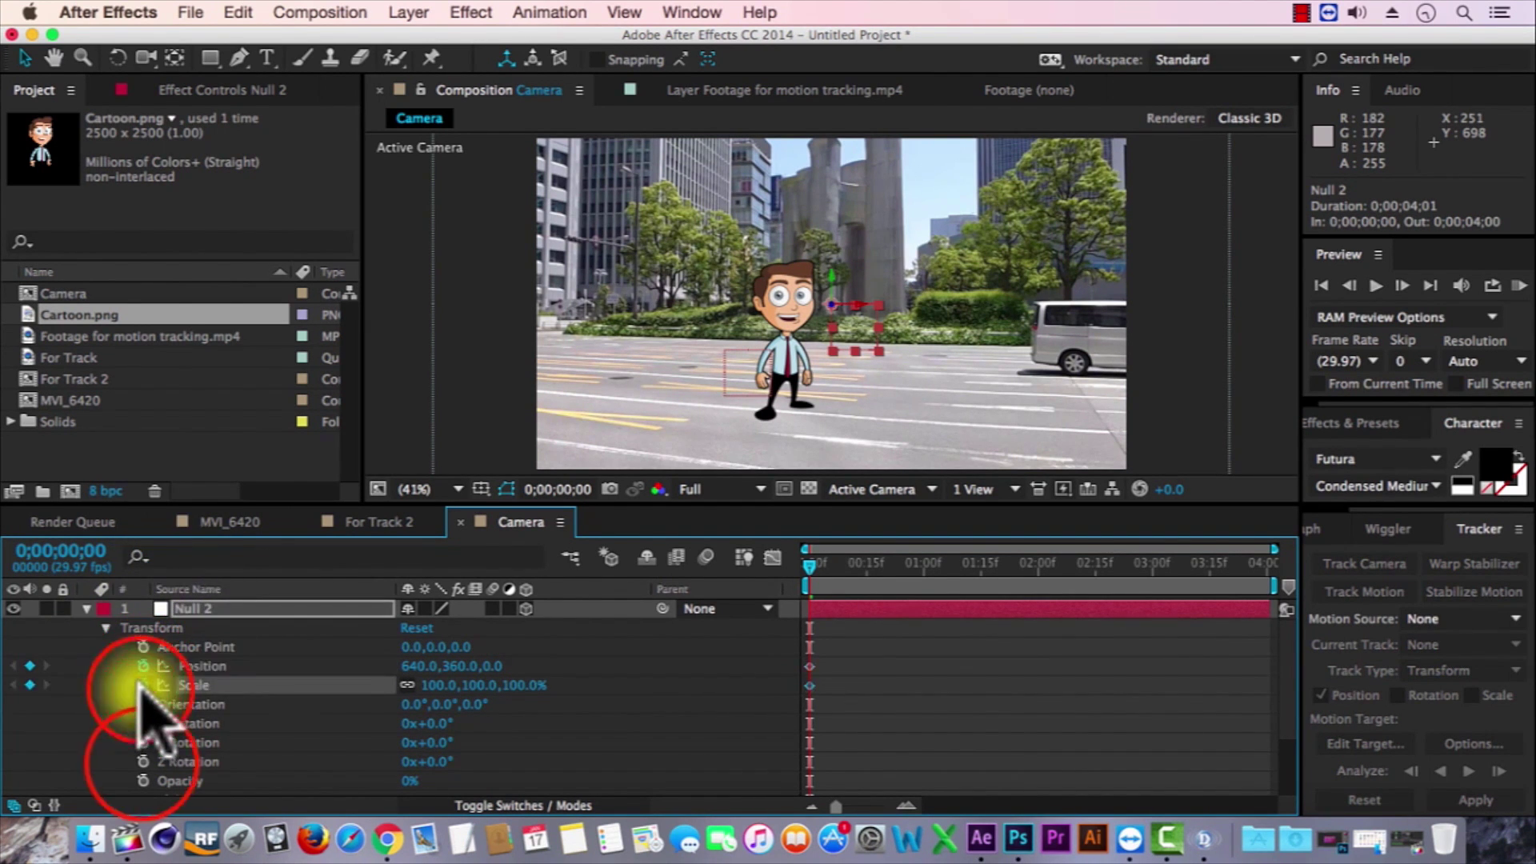
pyautogui.click(143, 762)
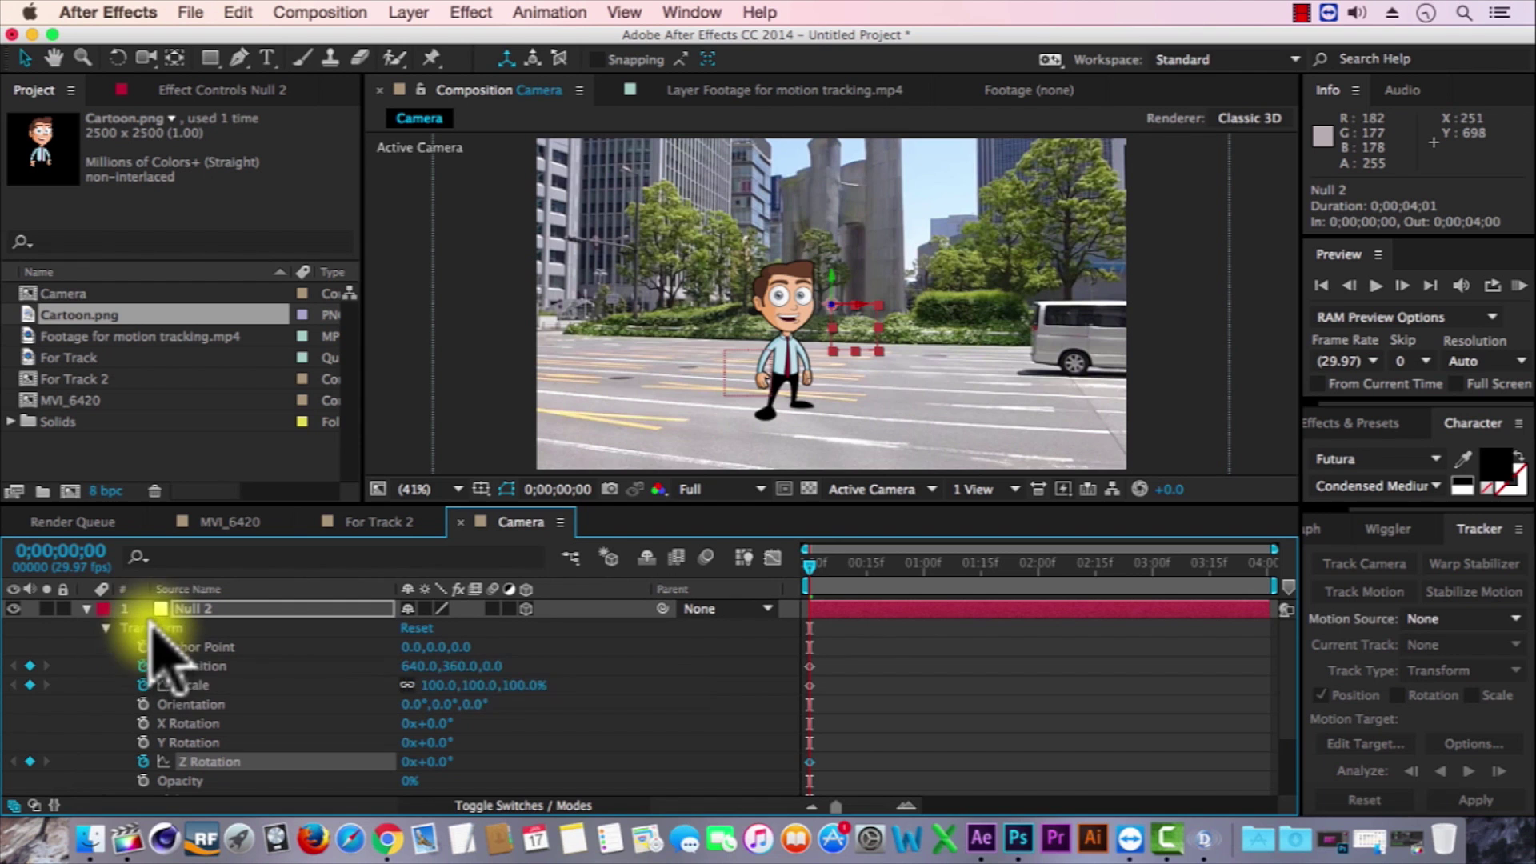
# At 0;00;04;00, keyframe Null 2's Scale at 82% and rotate it slightly around the Z axis.
pyautogui.click(844, 565)
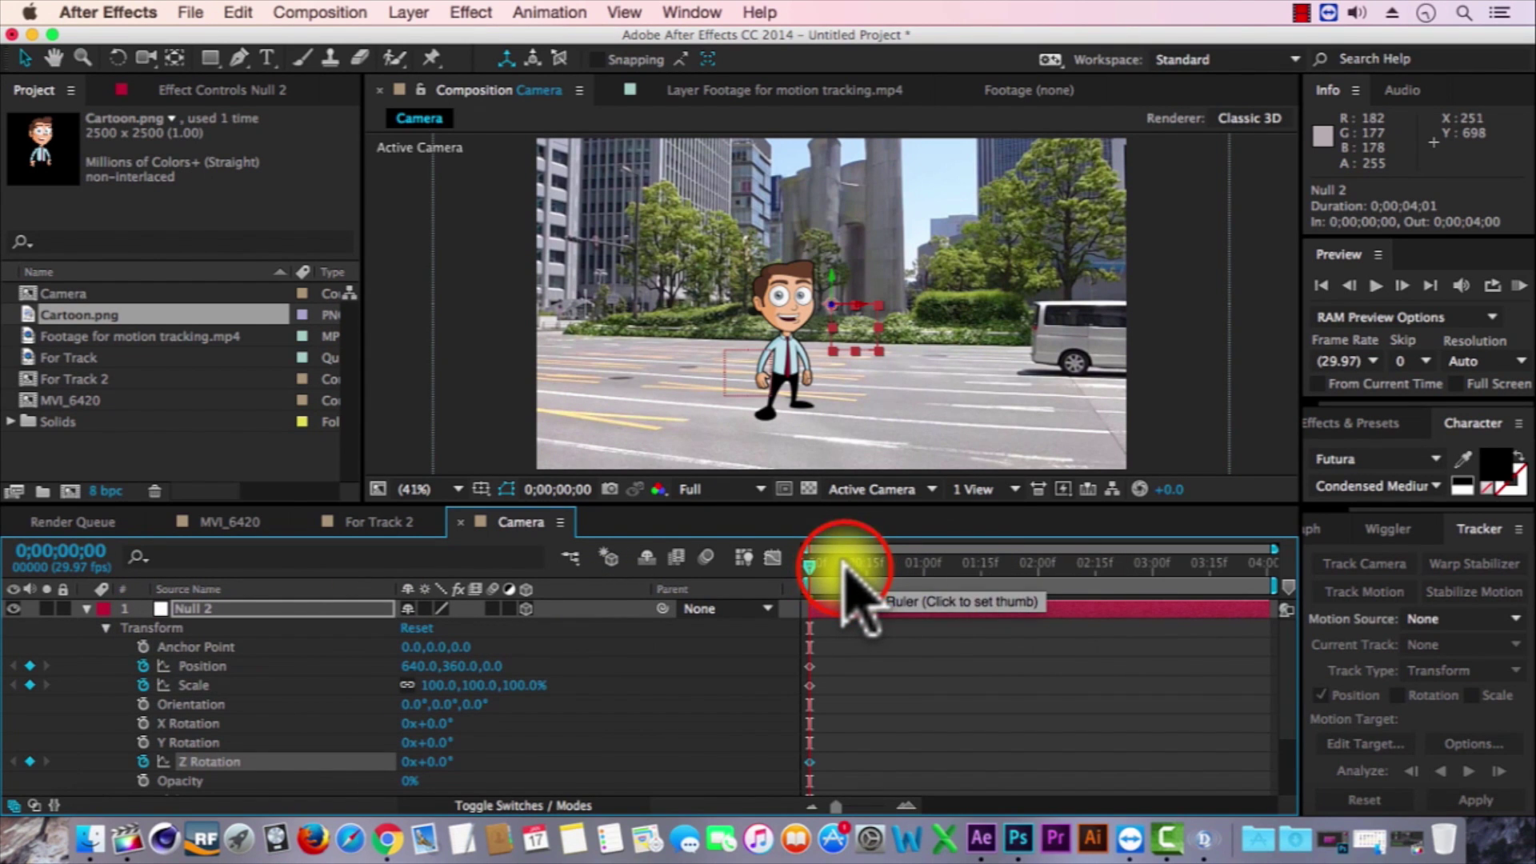
pyautogui.moveTo(843, 565); pyautogui.dragTo(1290, 612)
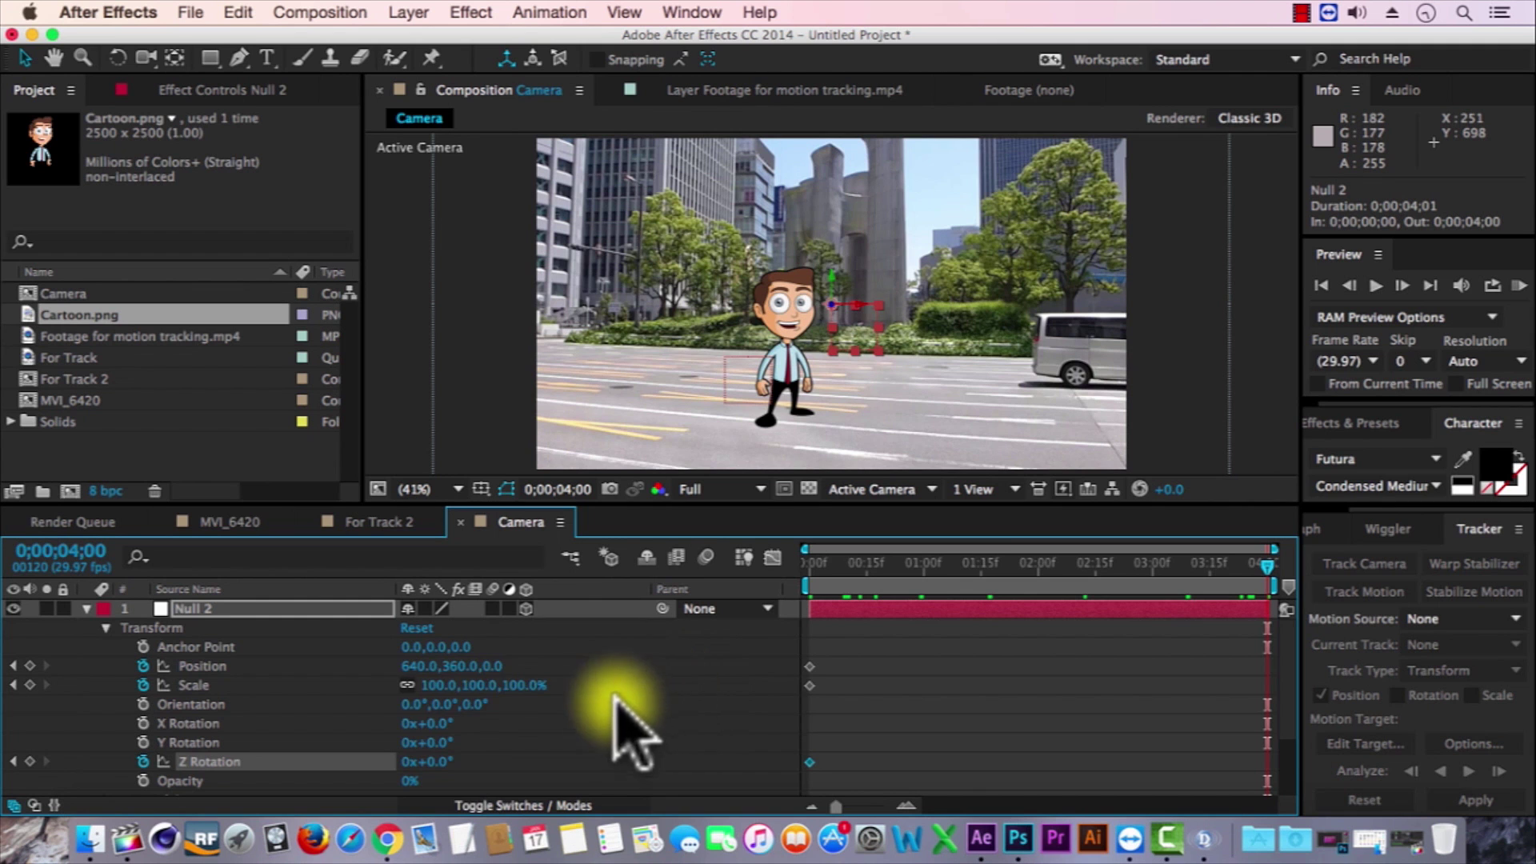
pyautogui.click(437, 685)
pyautogui.moveTo(437, 685); pyautogui.dragTo(420, 688)
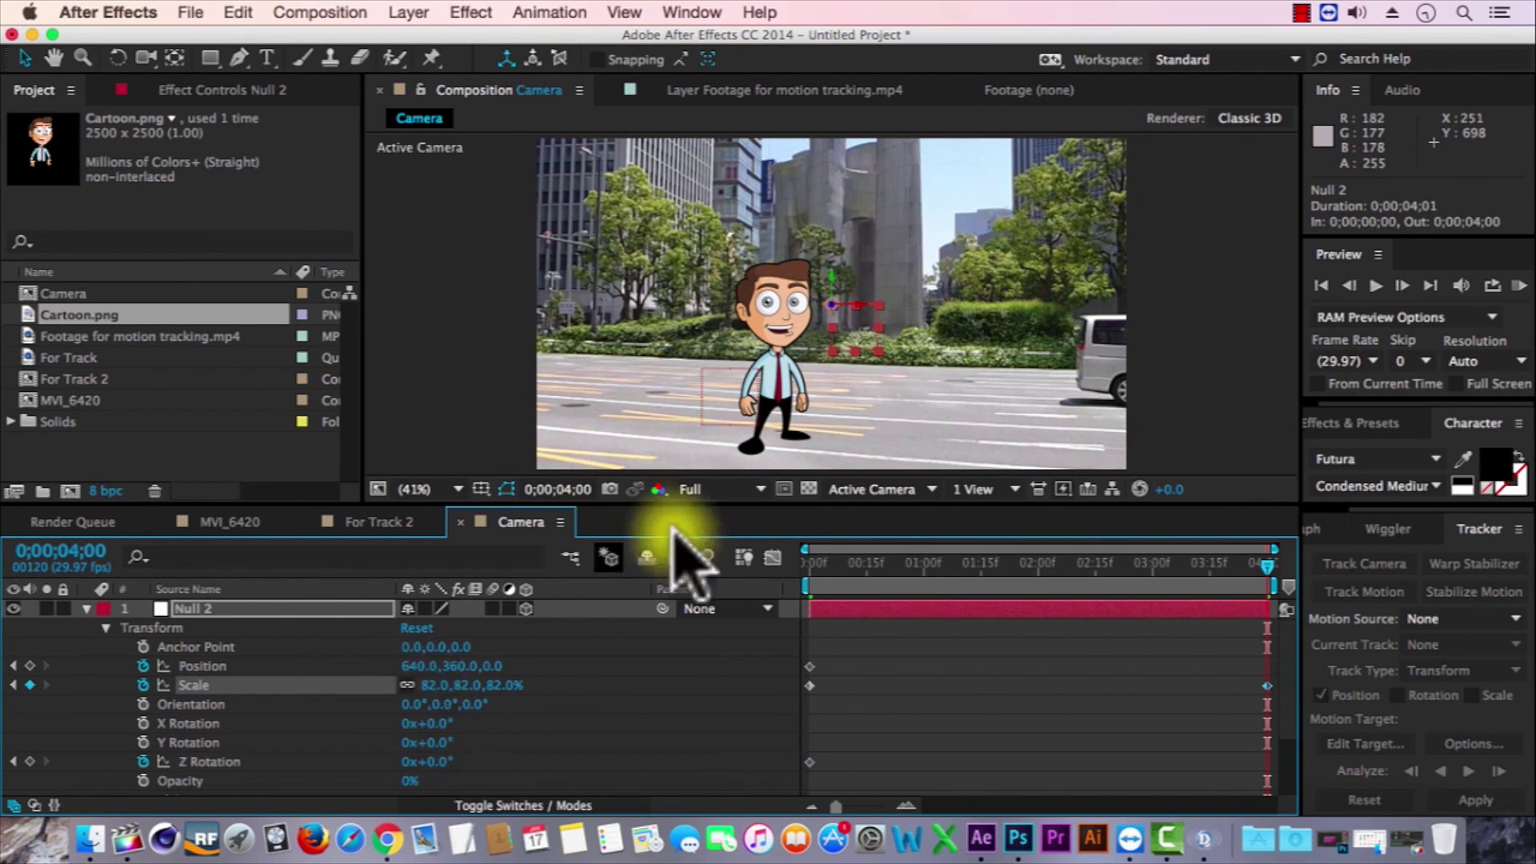
pyautogui.click(439, 762)
pyautogui.moveTo(440, 761); pyautogui.dragTo(451, 762)
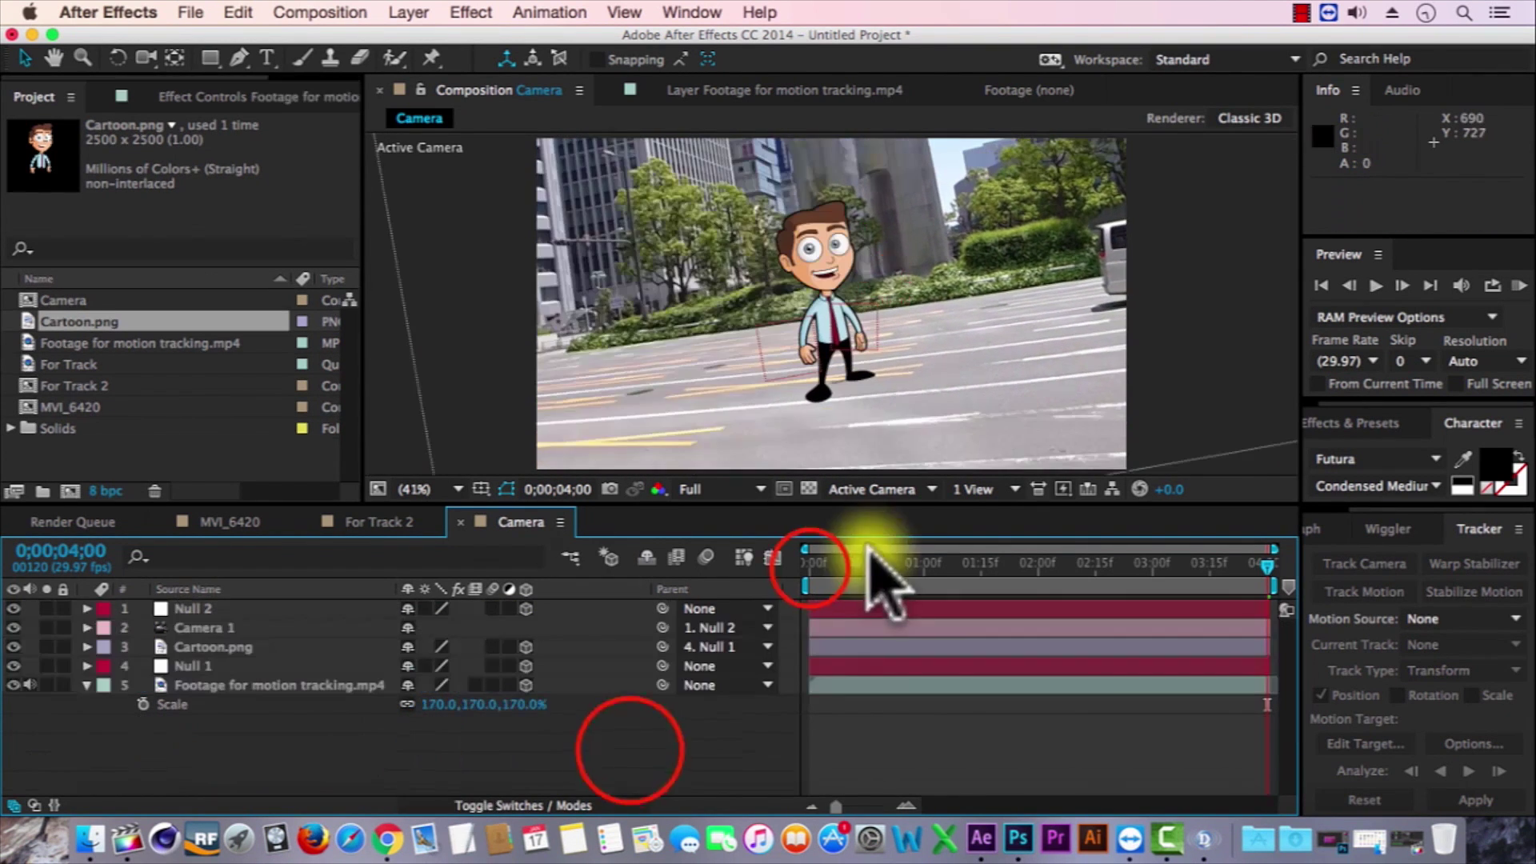
# RAM-preview the Camera composition from the first frame and return to its beginning.
pyautogui.click(808, 565)
pyautogui.click(1519, 285)
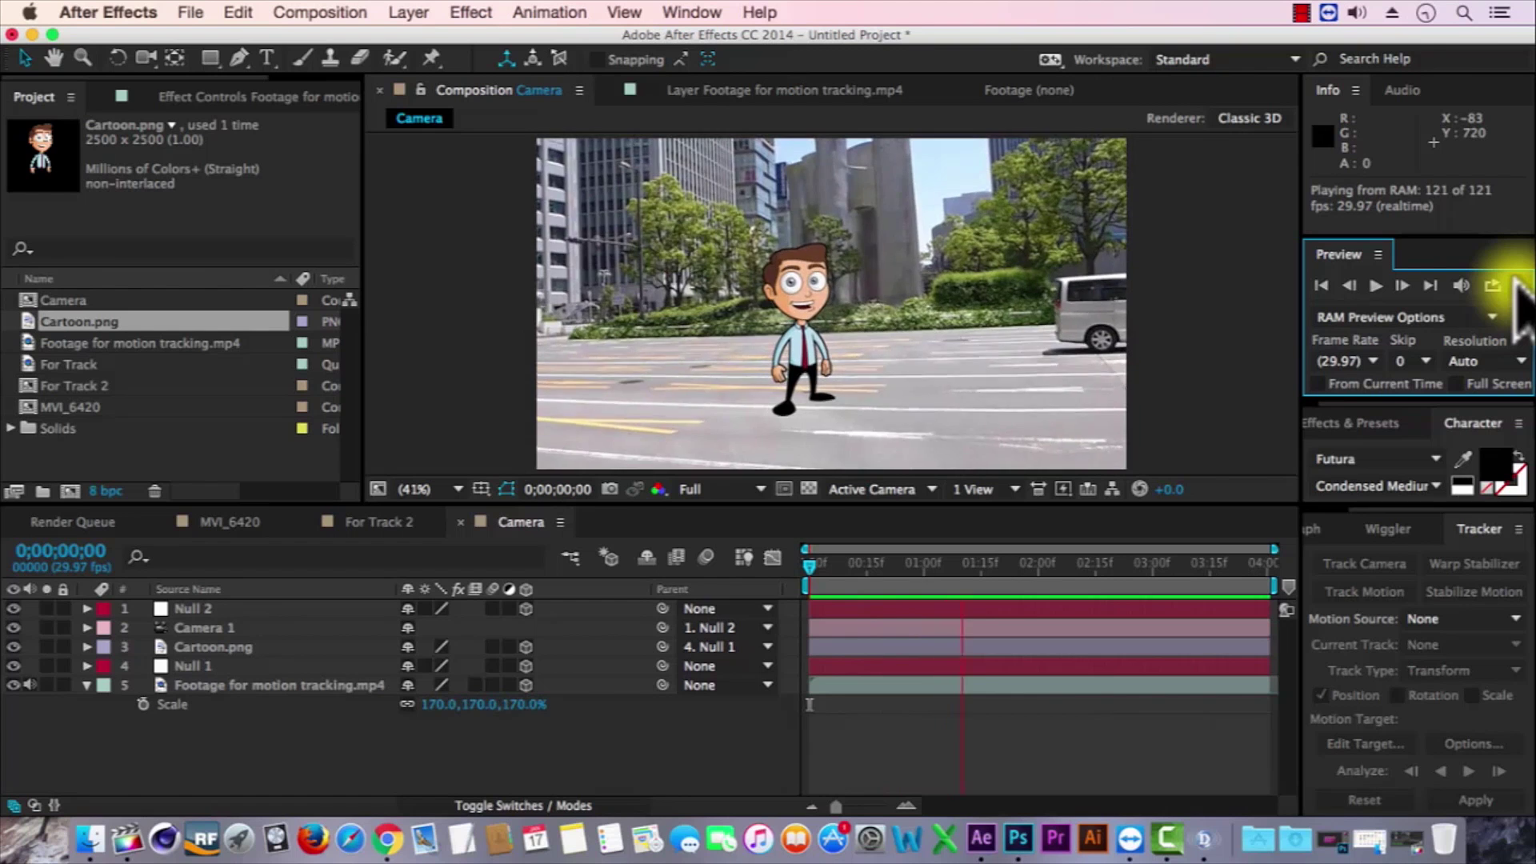
pyautogui.press('space')
pyautogui.moveTo(1037, 534); pyautogui.dragTo(806, 583)
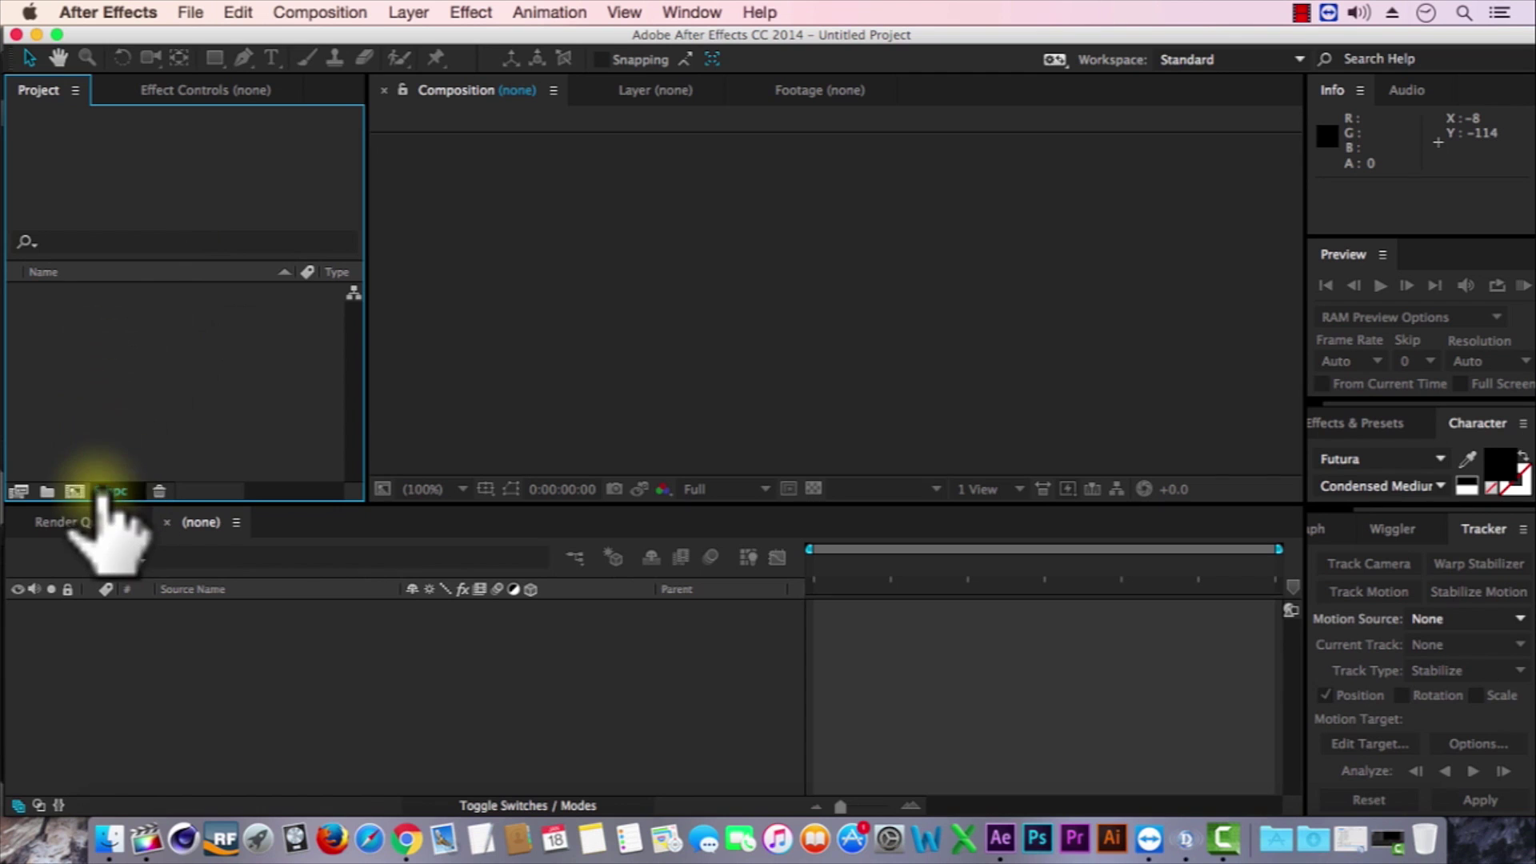
# Create a new composition with the HDTV 1080 25 preset.
pyautogui.click(76, 490)
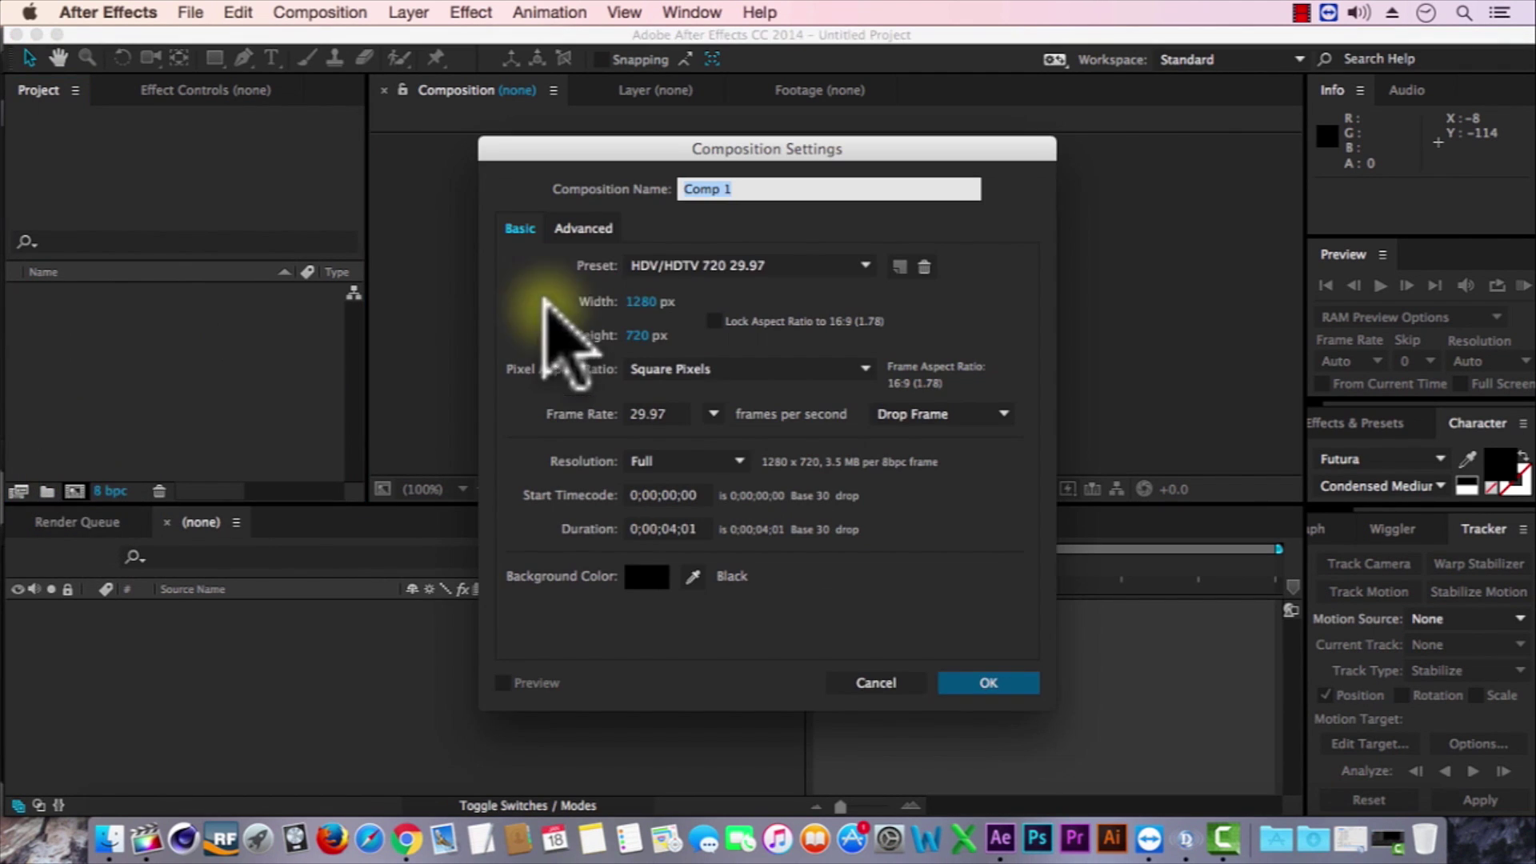
pyautogui.click(732, 265)
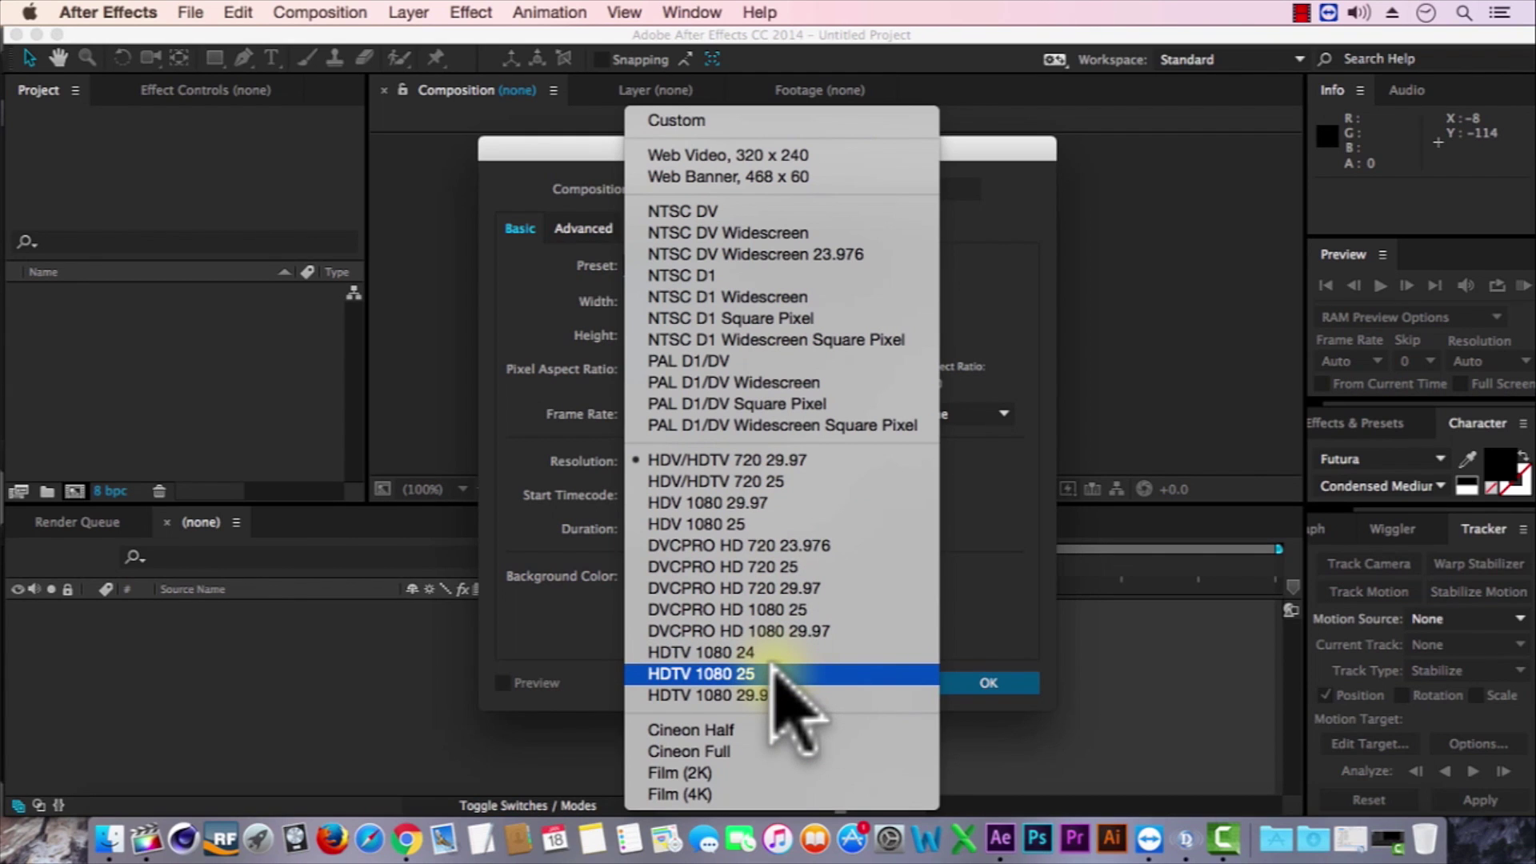
pyautogui.click(770, 673)
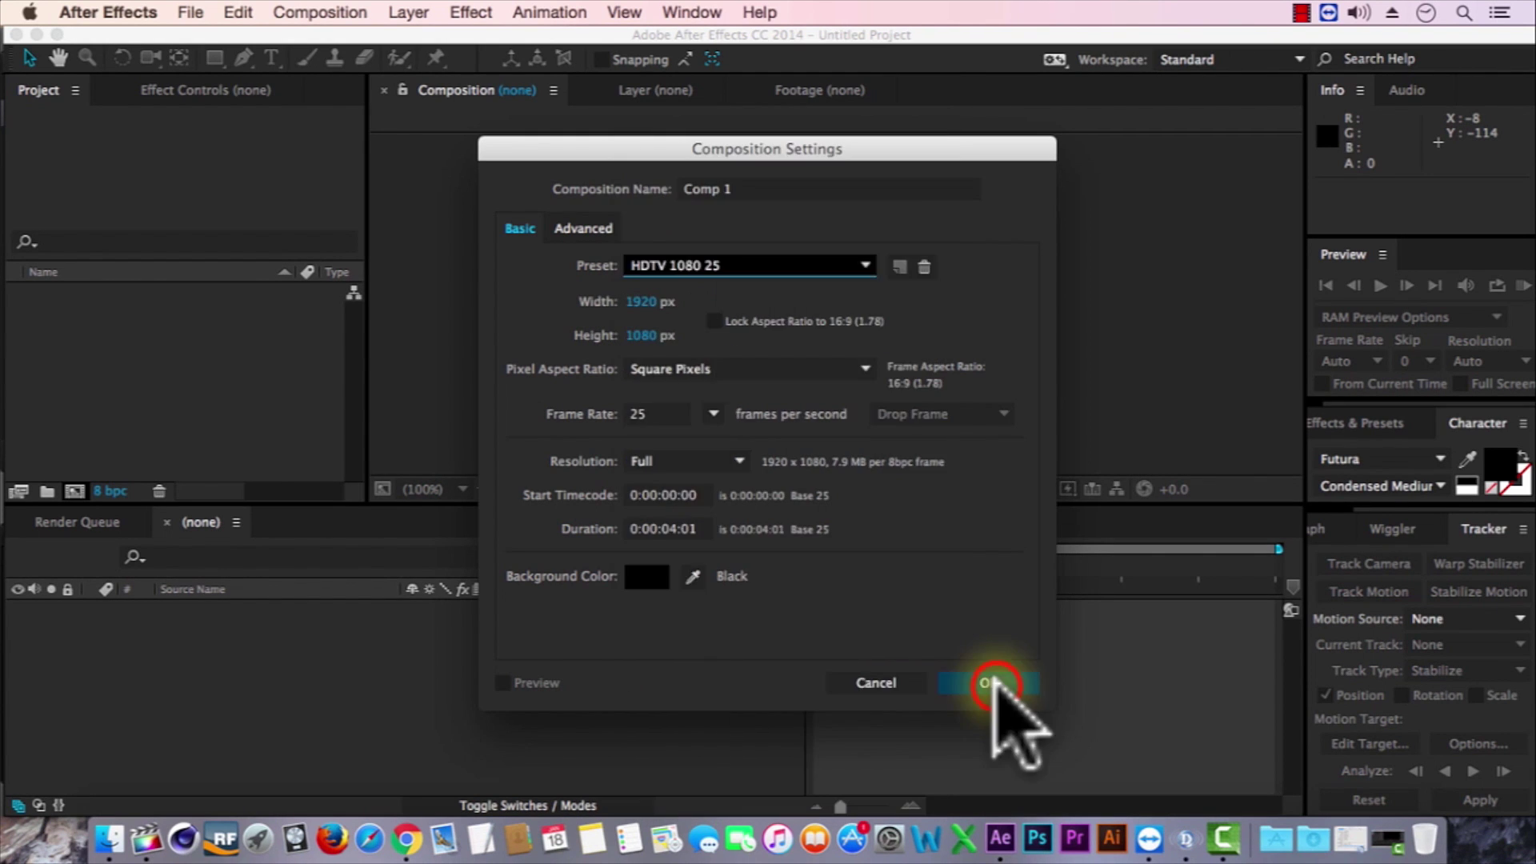
pyautogui.click(989, 682)
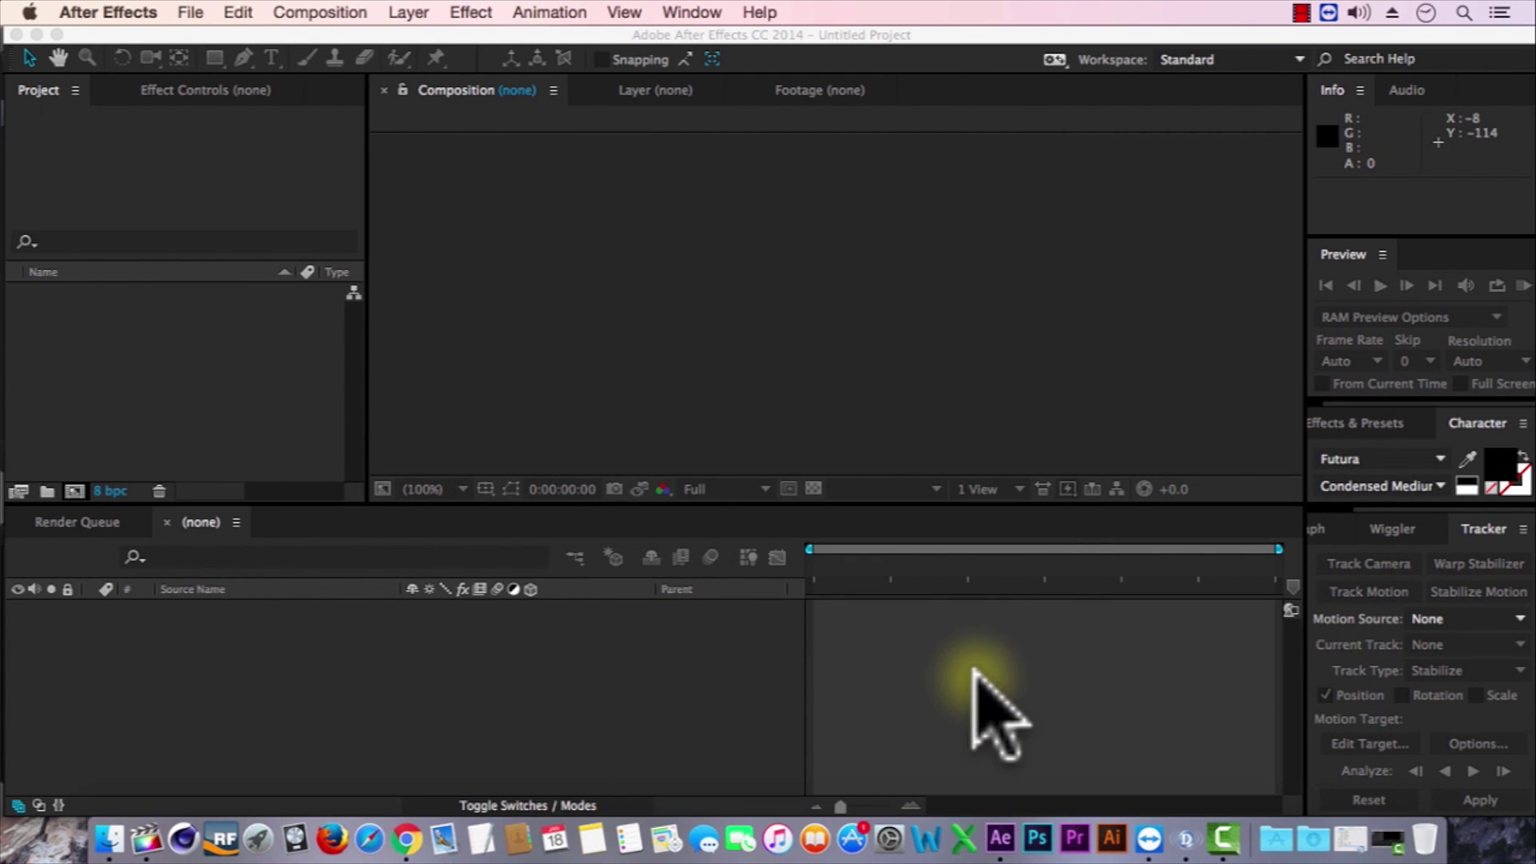
# Add a new text layer reading ANIMATION to the composition and return to the Selection tool.
pyautogui.click(408, 12)
pyautogui.moveTo(448, 40)
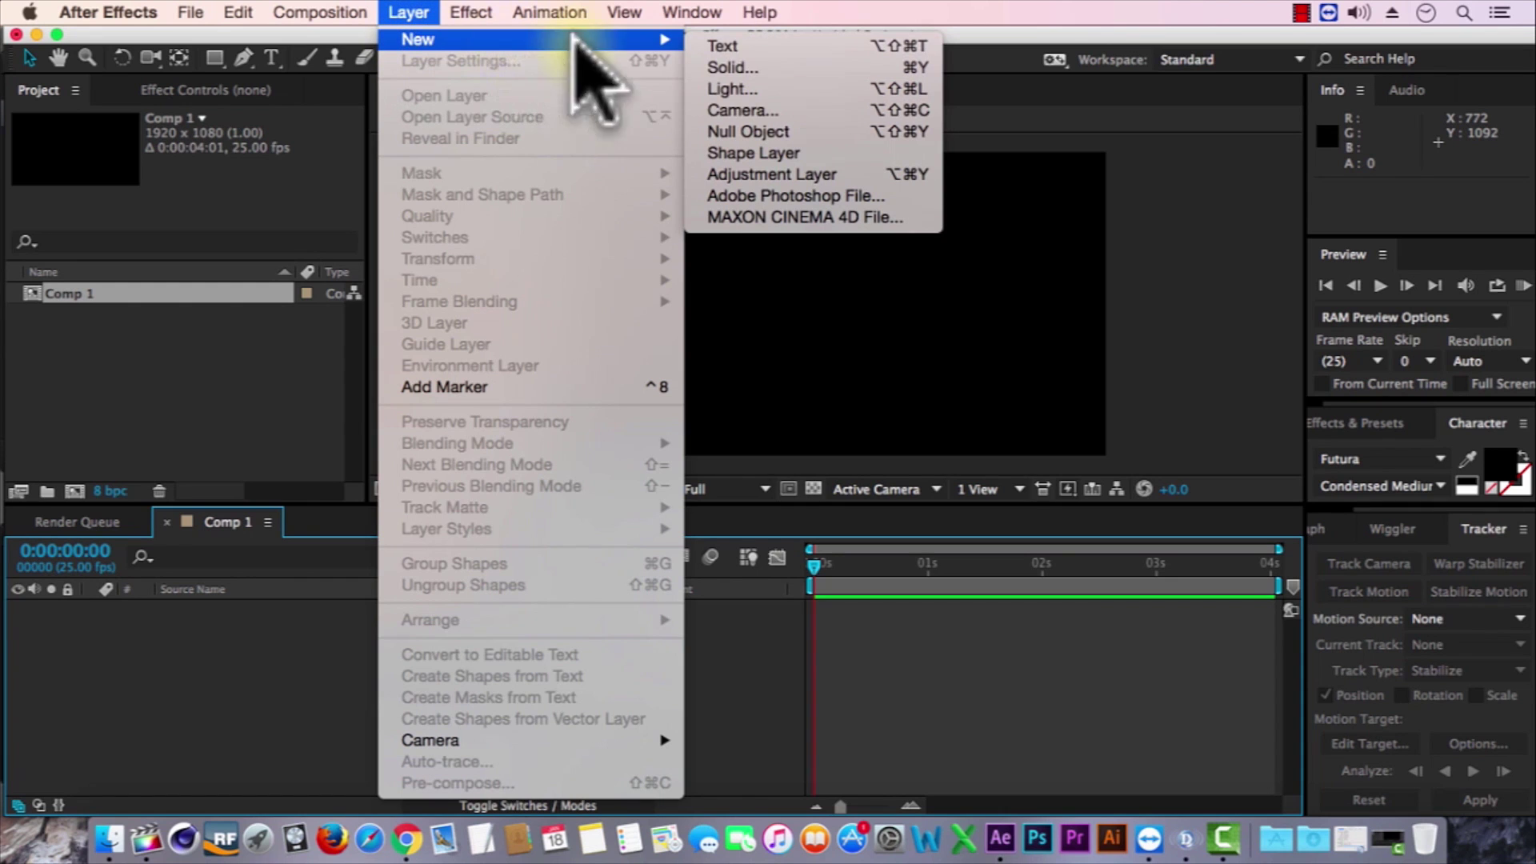
pyautogui.click(788, 46)
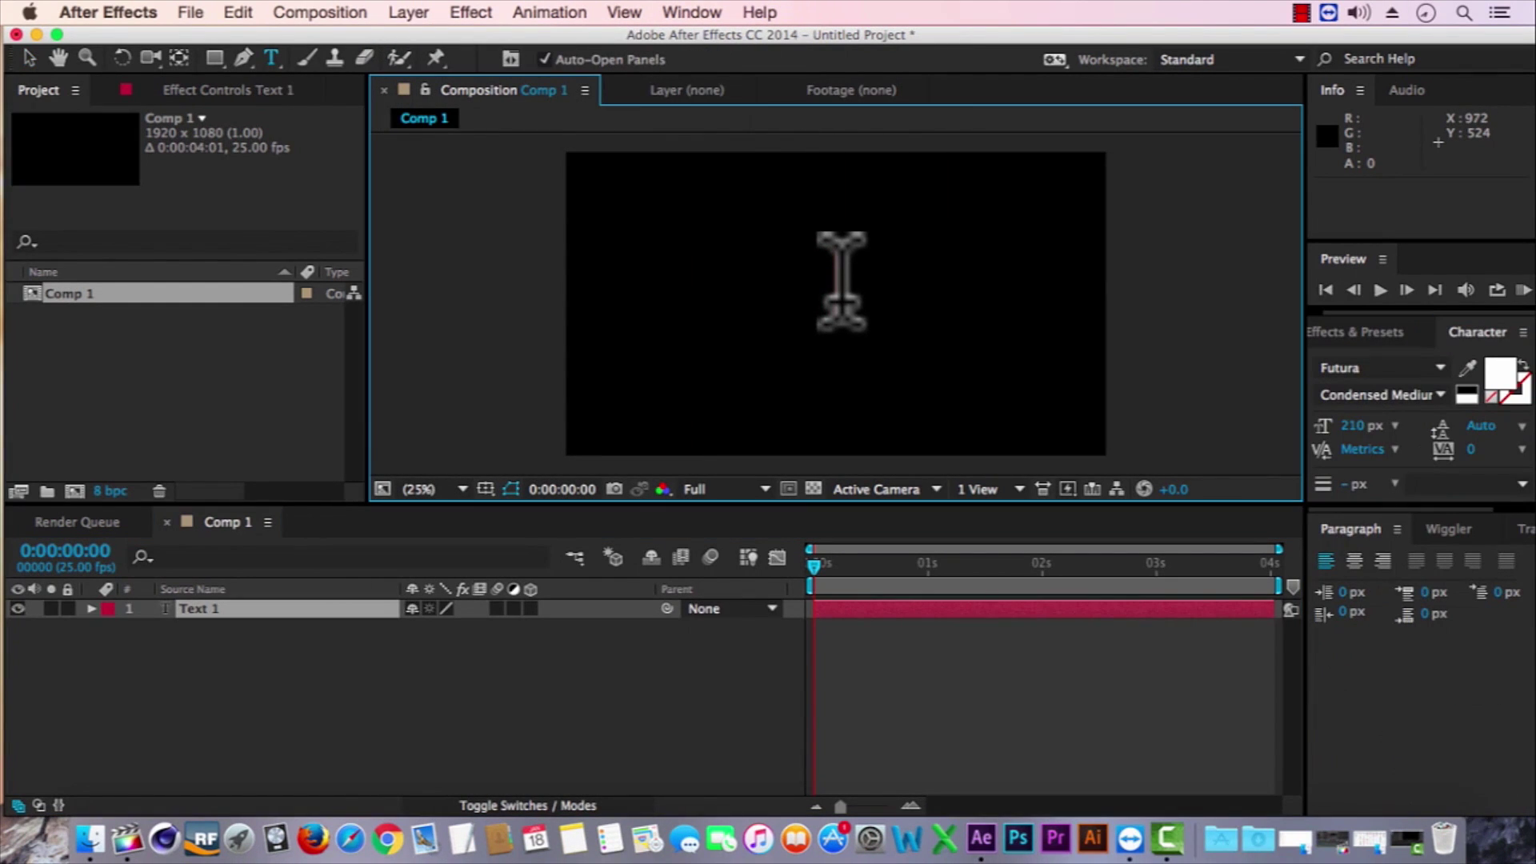
pyautogui.write('ANIMATI')
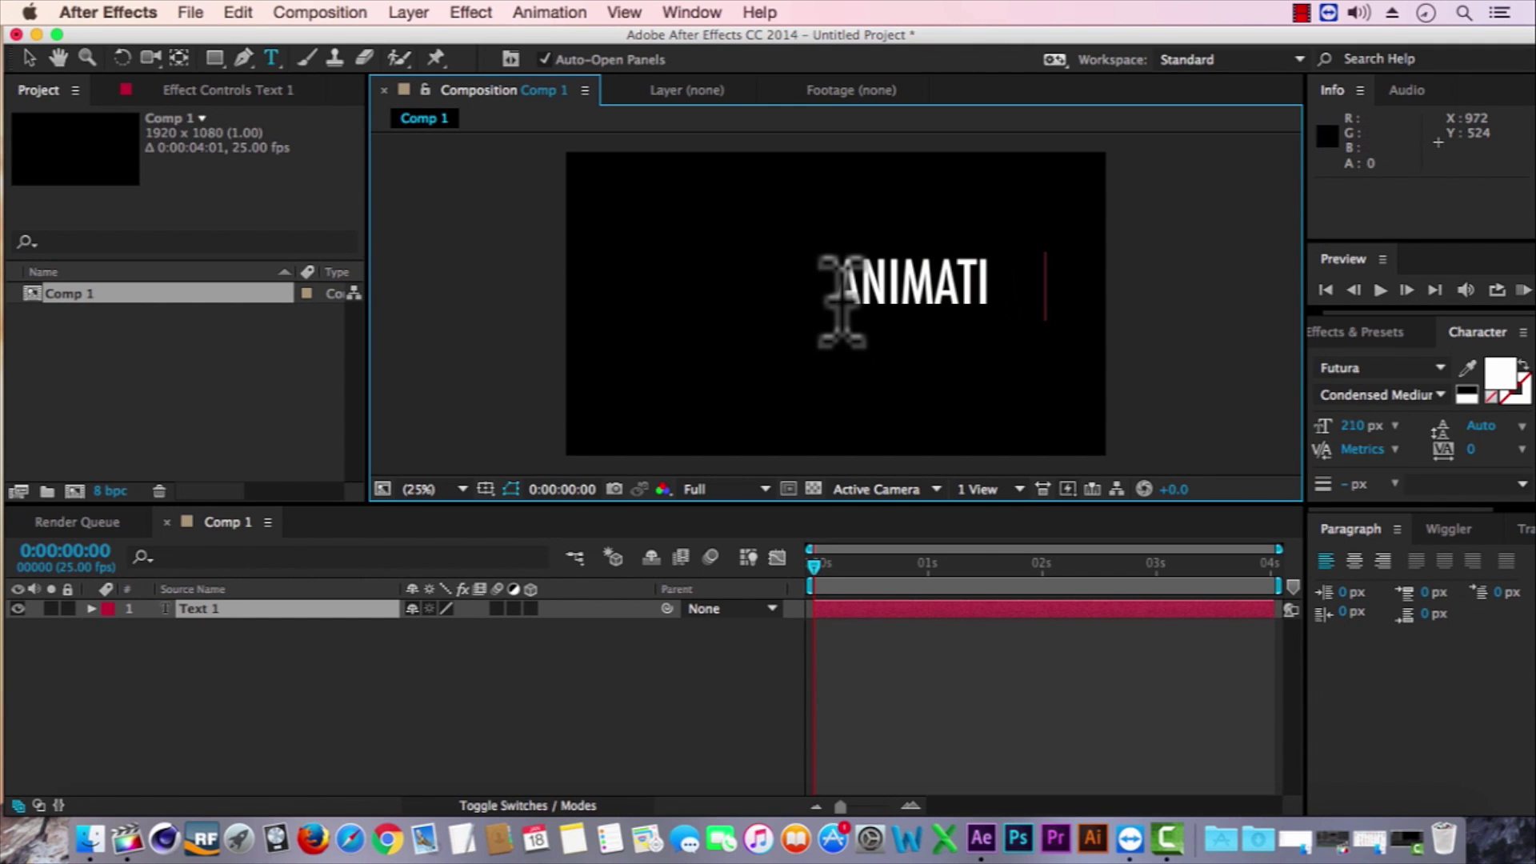
pyautogui.write('ON')
pyautogui.click(28, 58)
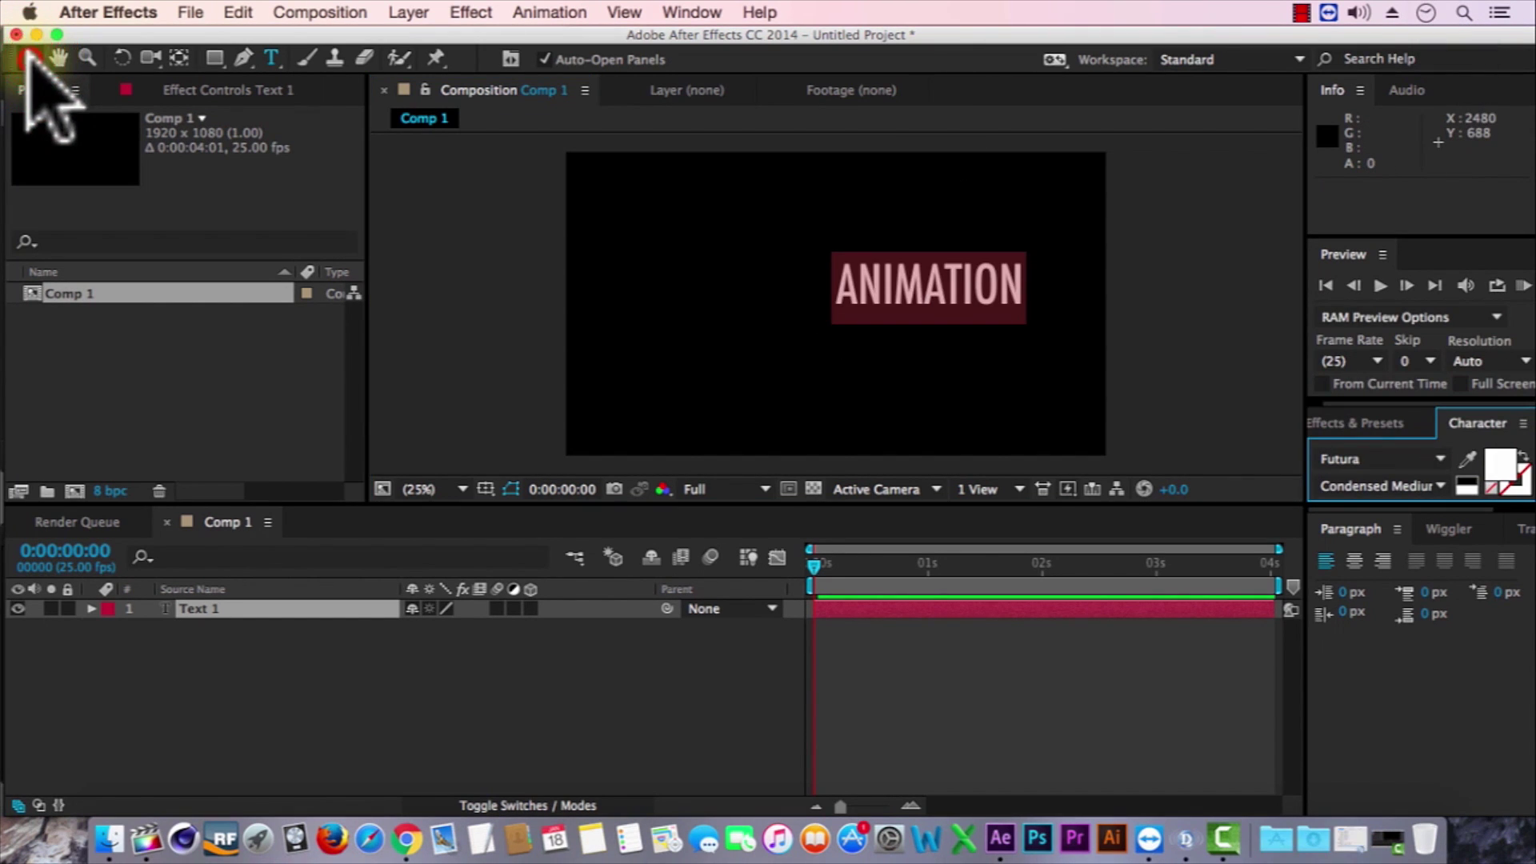
# Set the ANIMATION text's font to Gill Sans MT and reposition it near the centre of the frame.
pyautogui.moveTo(971, 274); pyautogui.dragTo(876, 284)
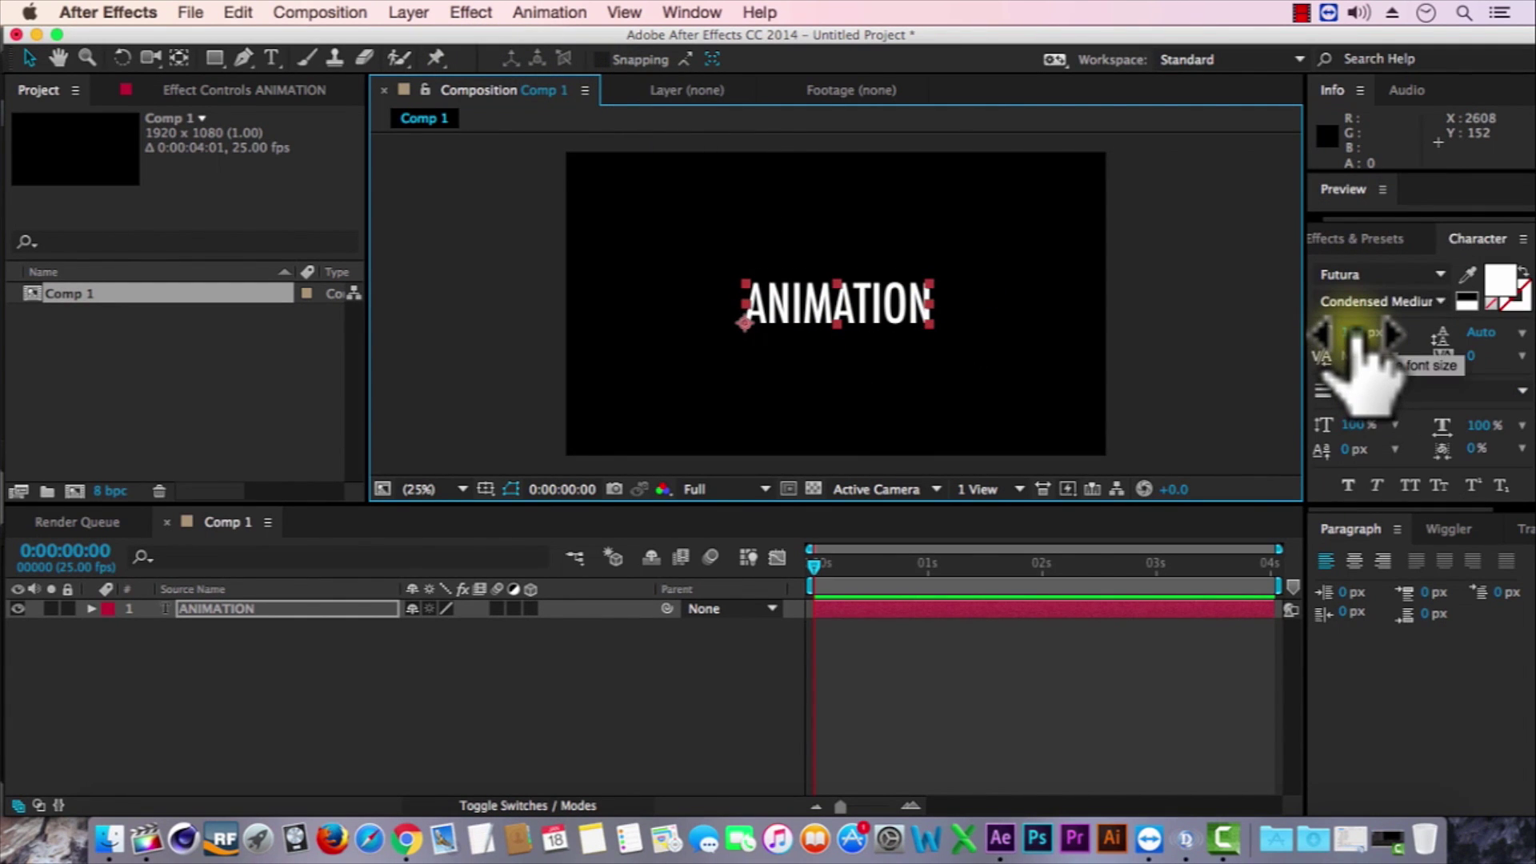
pyautogui.moveTo(1359, 334)
pyautogui.mouseDown()
pyautogui.moveTo(1503, 334)
pyautogui.moveTo(1296, 329)
pyautogui.moveTo(1480, 332)
pyautogui.moveTo(1388, 333)
pyautogui.mouseUp()
pyautogui.click(1440, 274)
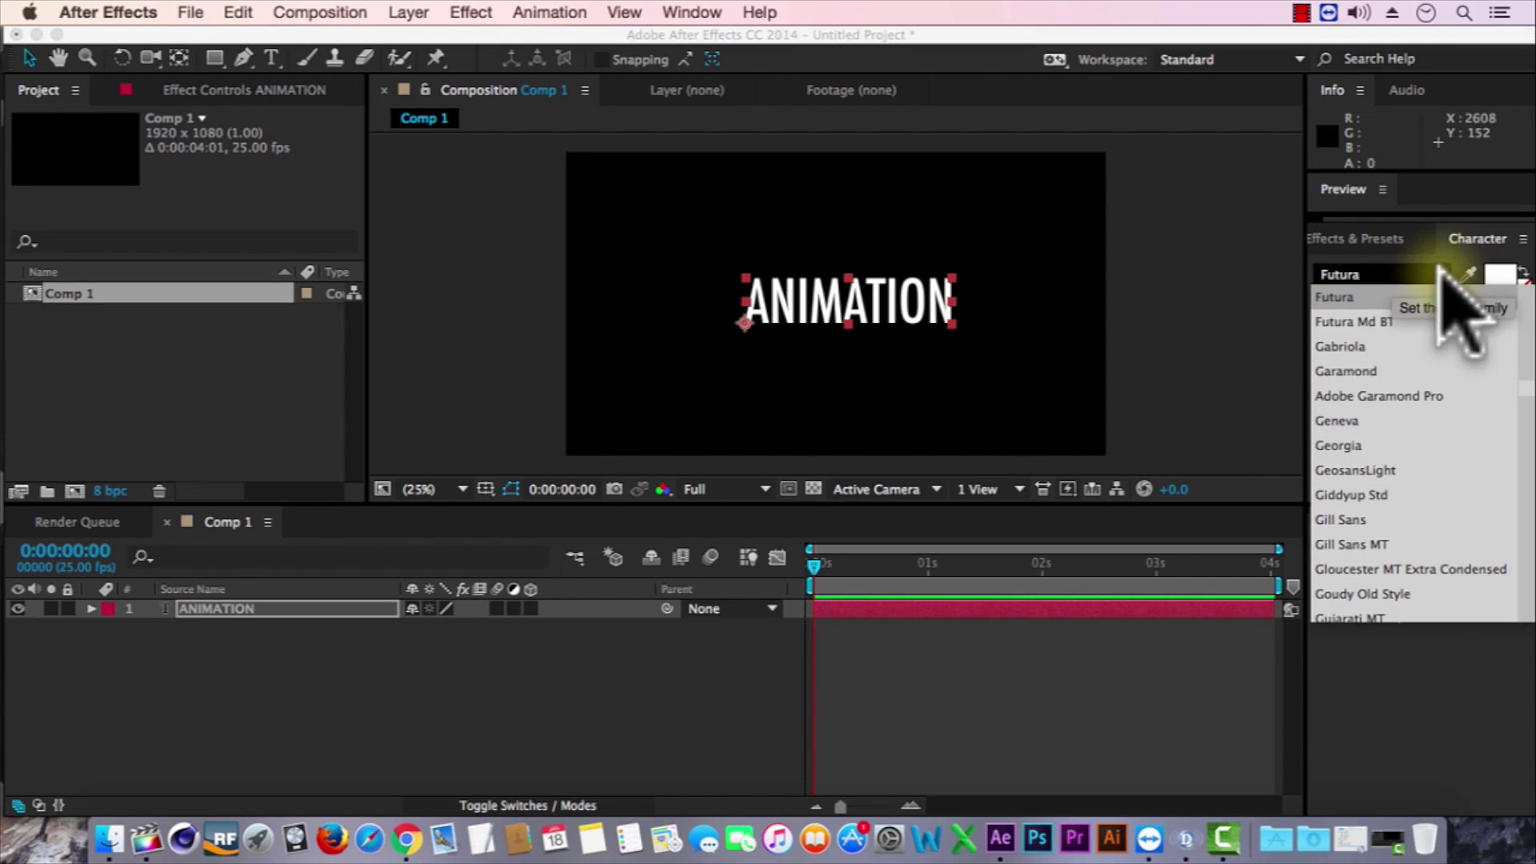
pyautogui.click(1390, 520)
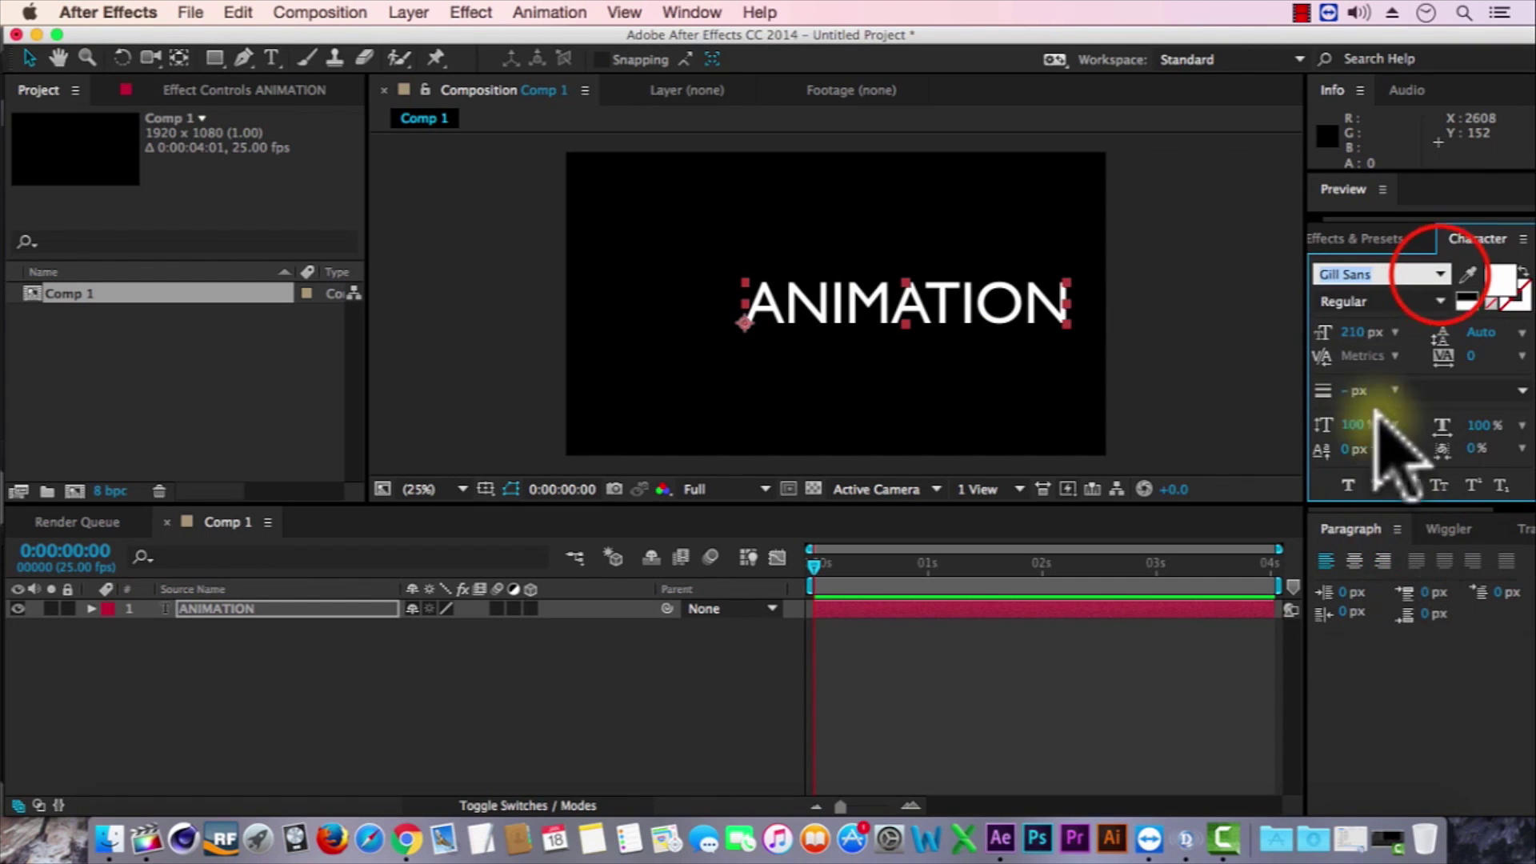
pyautogui.click(1439, 274)
pyautogui.click(1414, 321)
pyautogui.click(979, 310)
pyautogui.moveTo(977, 308); pyautogui.dragTo(926, 300)
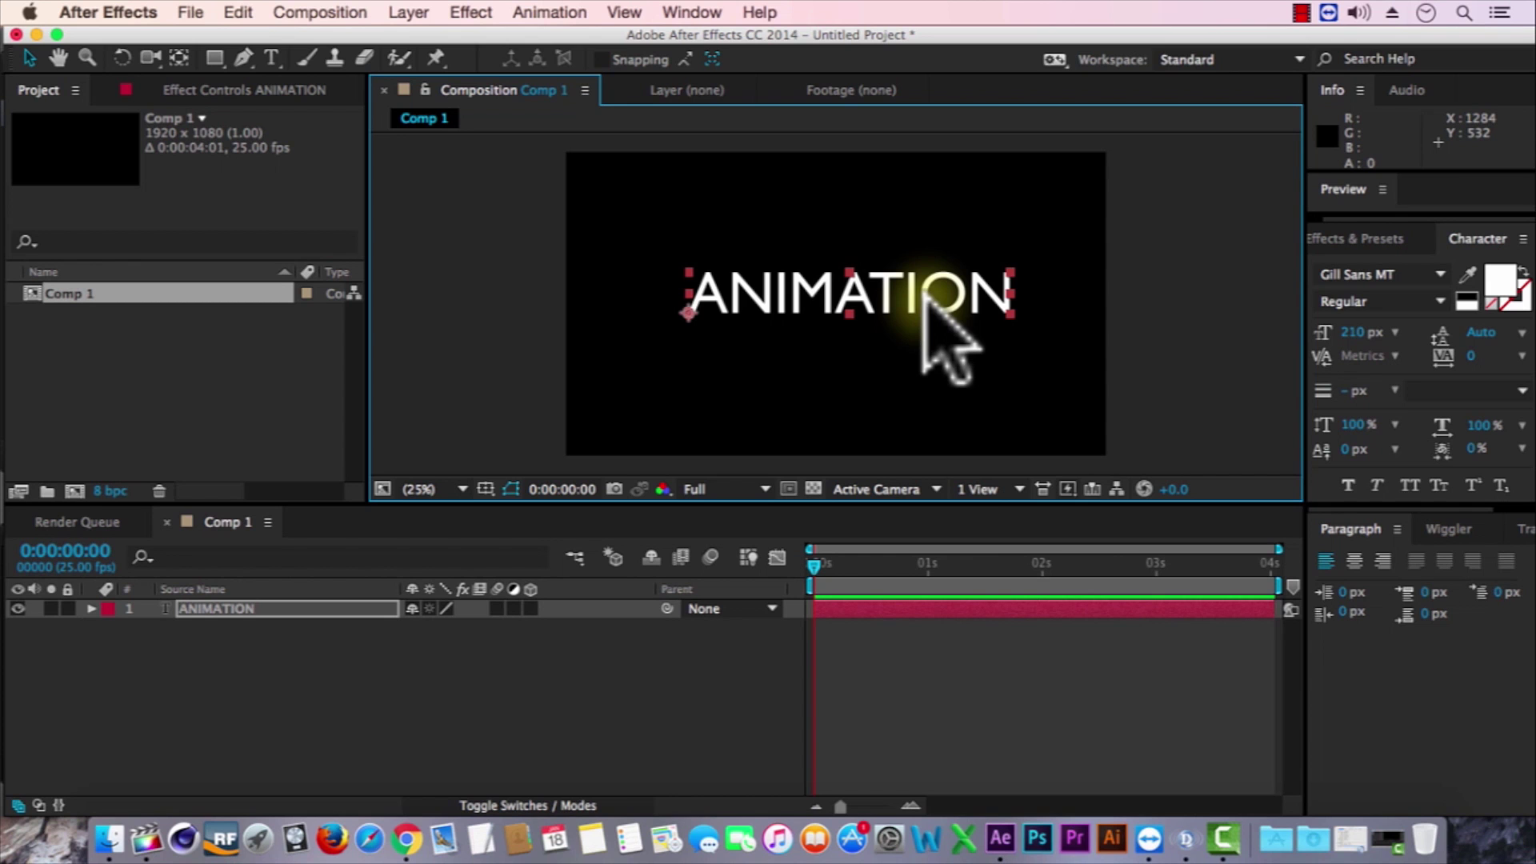
# Add an Opacity text animator to the ANIMATION layer and set its opacity to 0%.
pyautogui.click(550, 12)
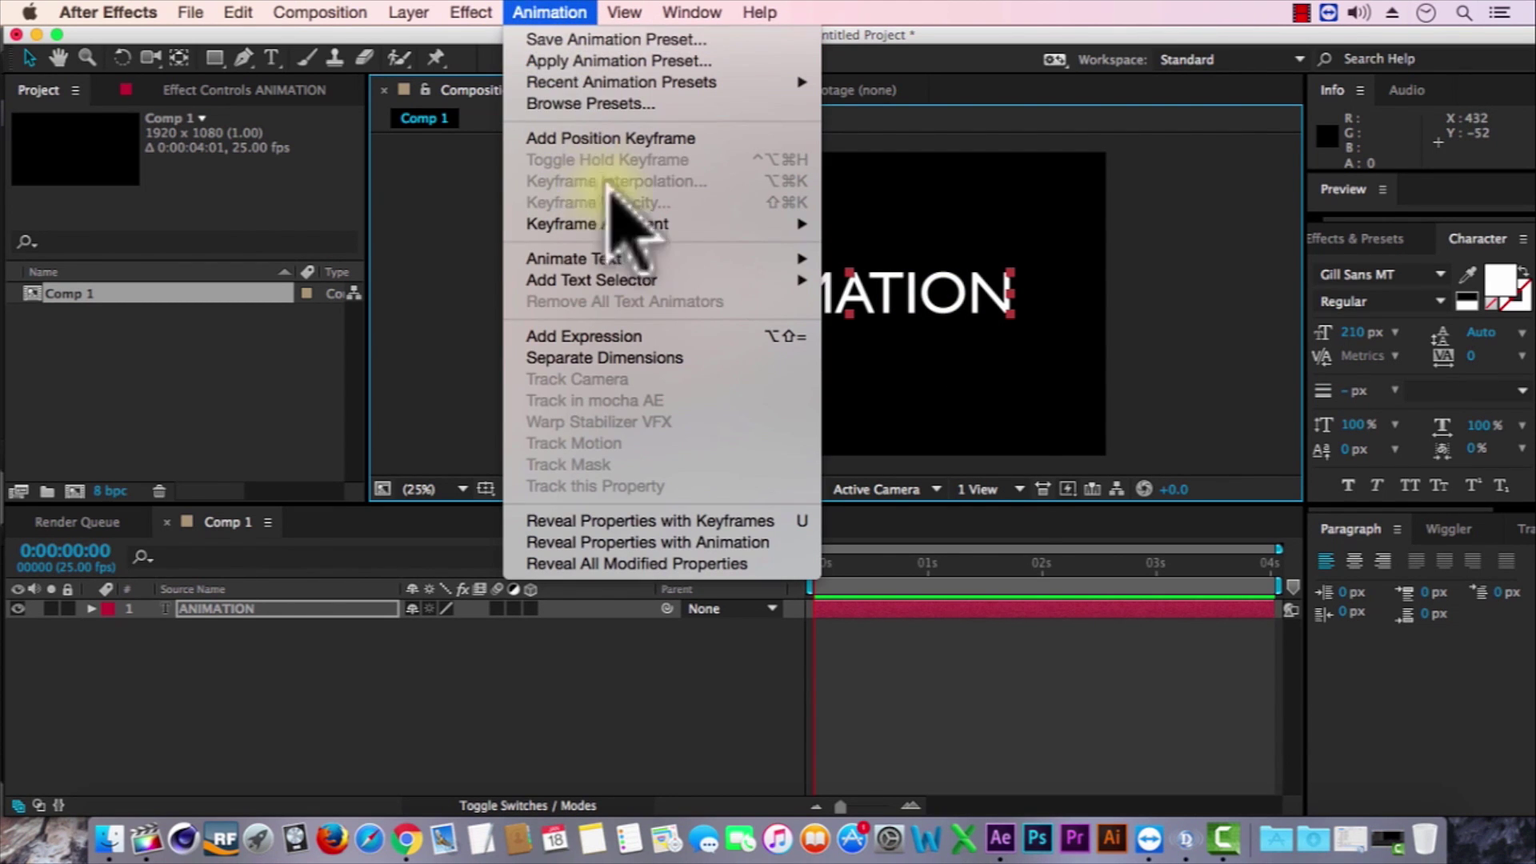
pyautogui.moveTo(624, 258)
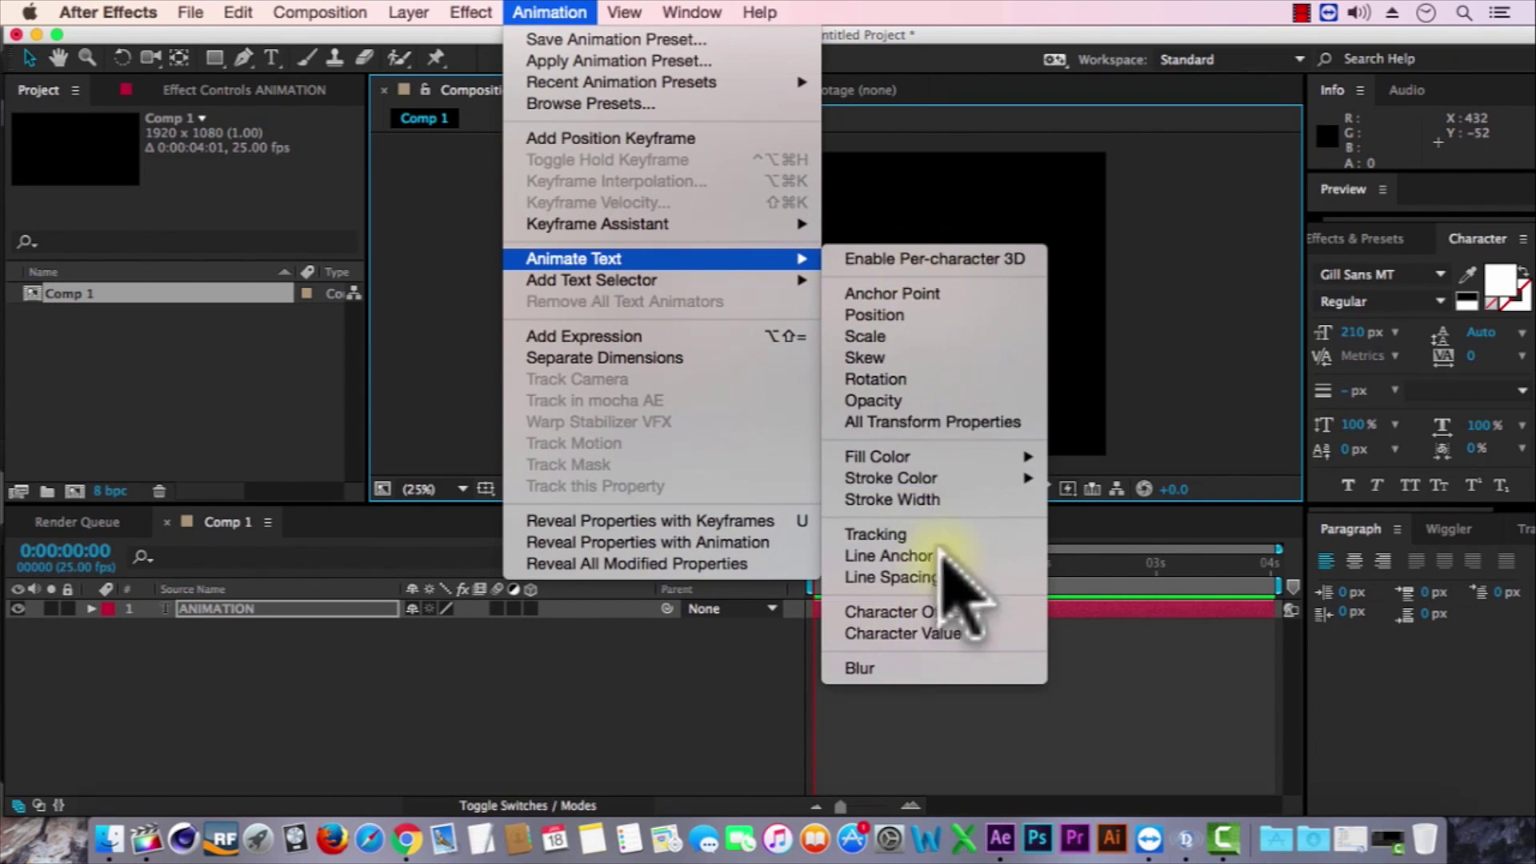
pyautogui.moveTo(803, 256)
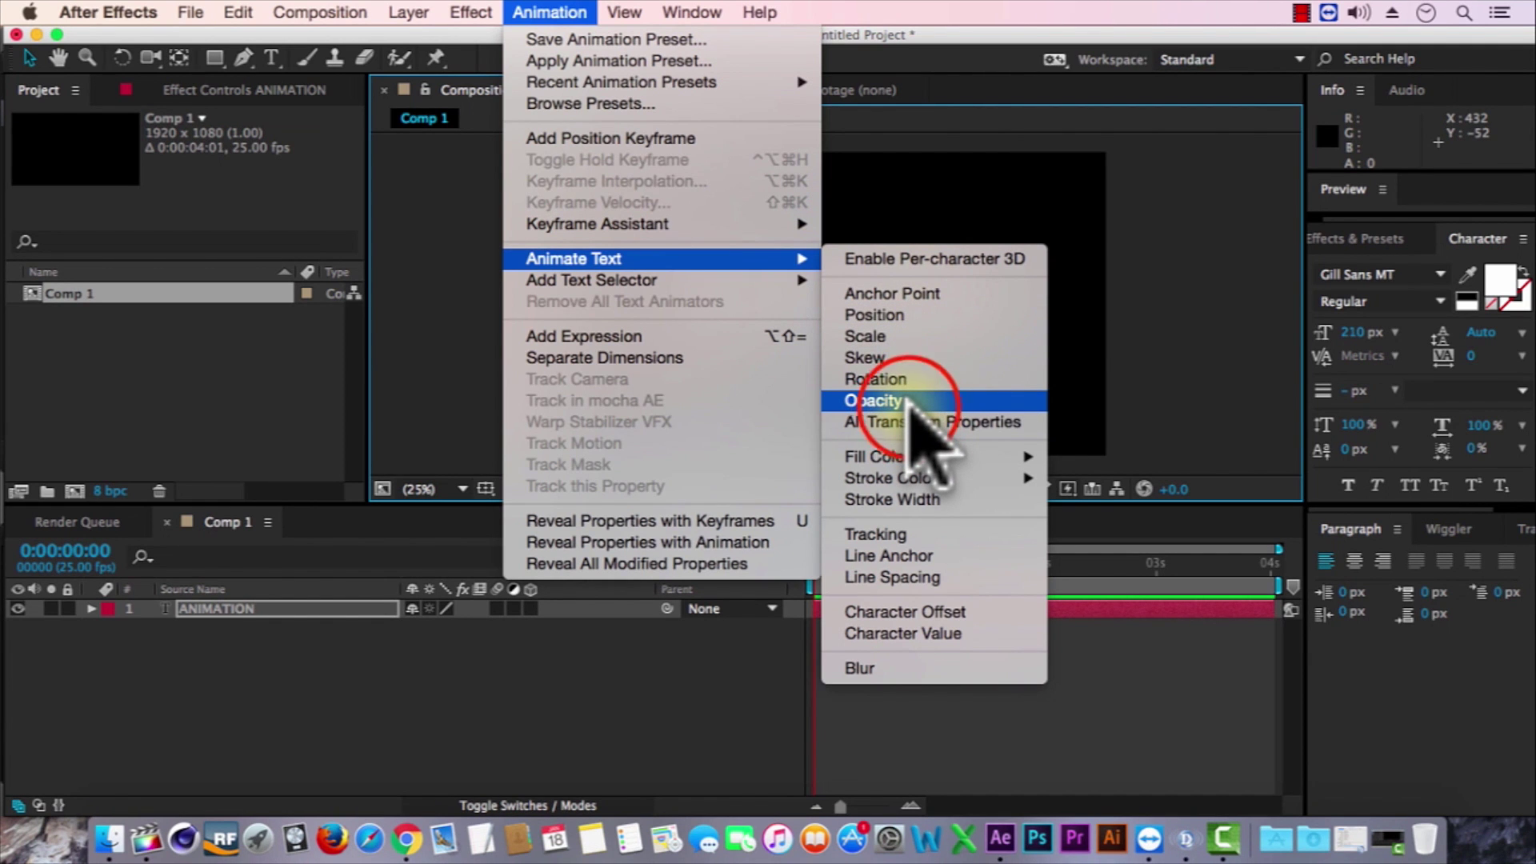
pyautogui.click(911, 403)
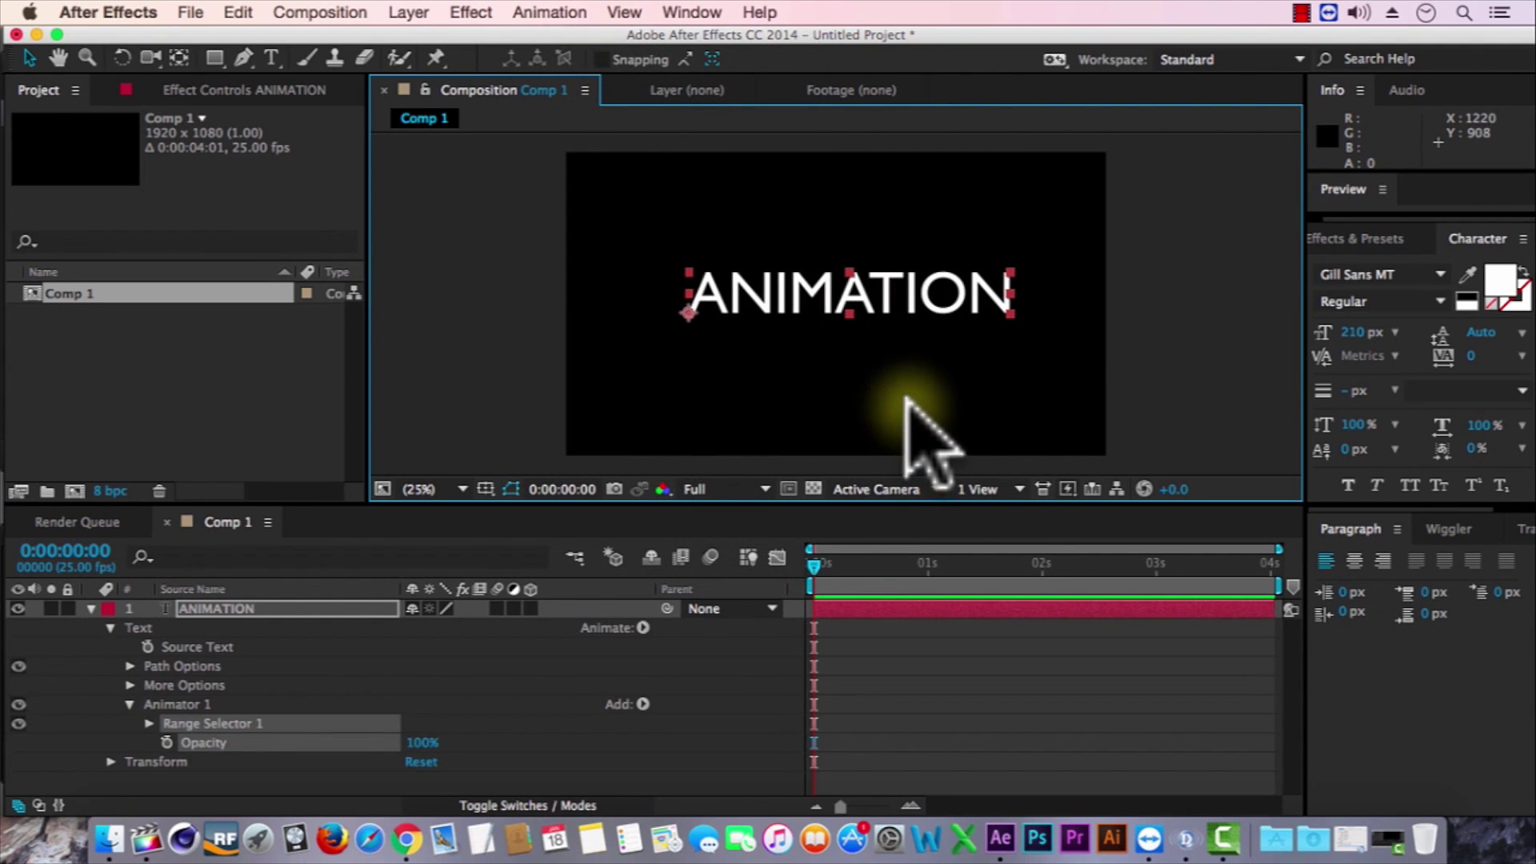
pyautogui.click(423, 744)
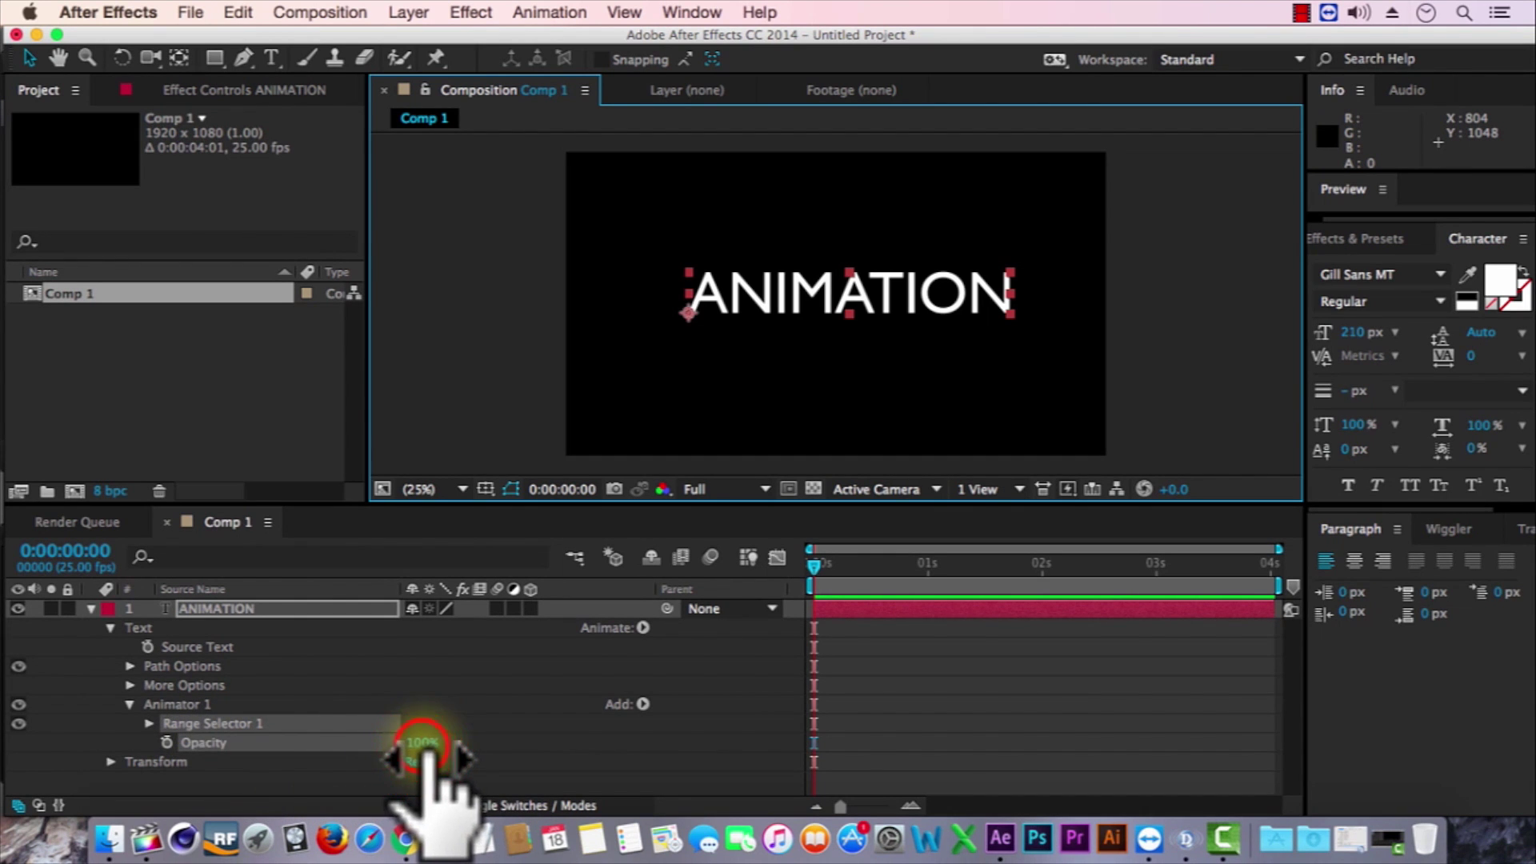
pyautogui.write('0')
pyautogui.press('Return')
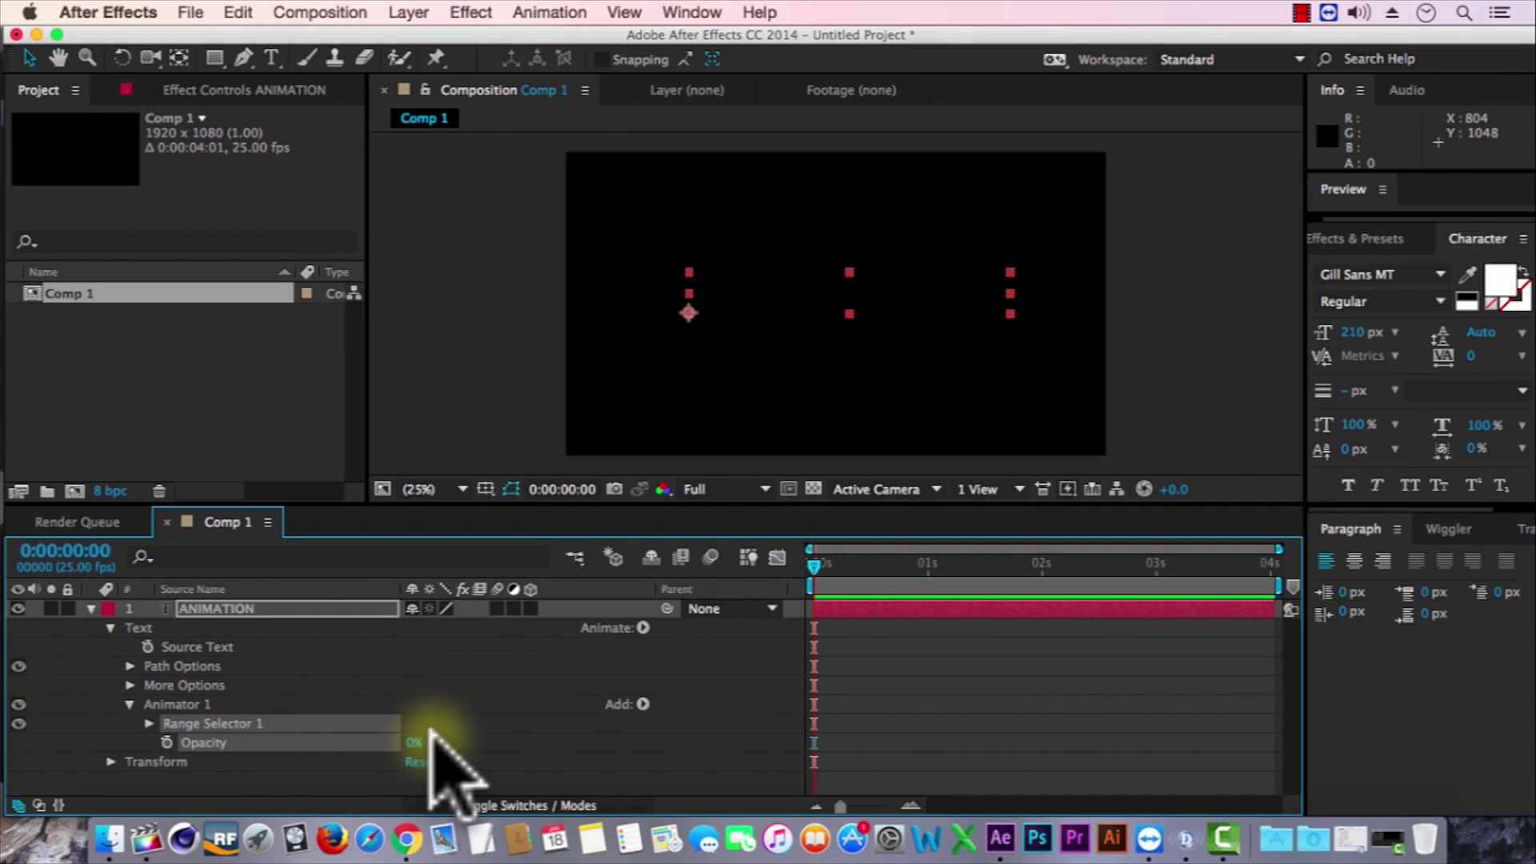
# Keyframe the text animator's Opacity at 0% on the first frame and at full opacity at 0:00:02:00.
pyautogui.click(166, 742)
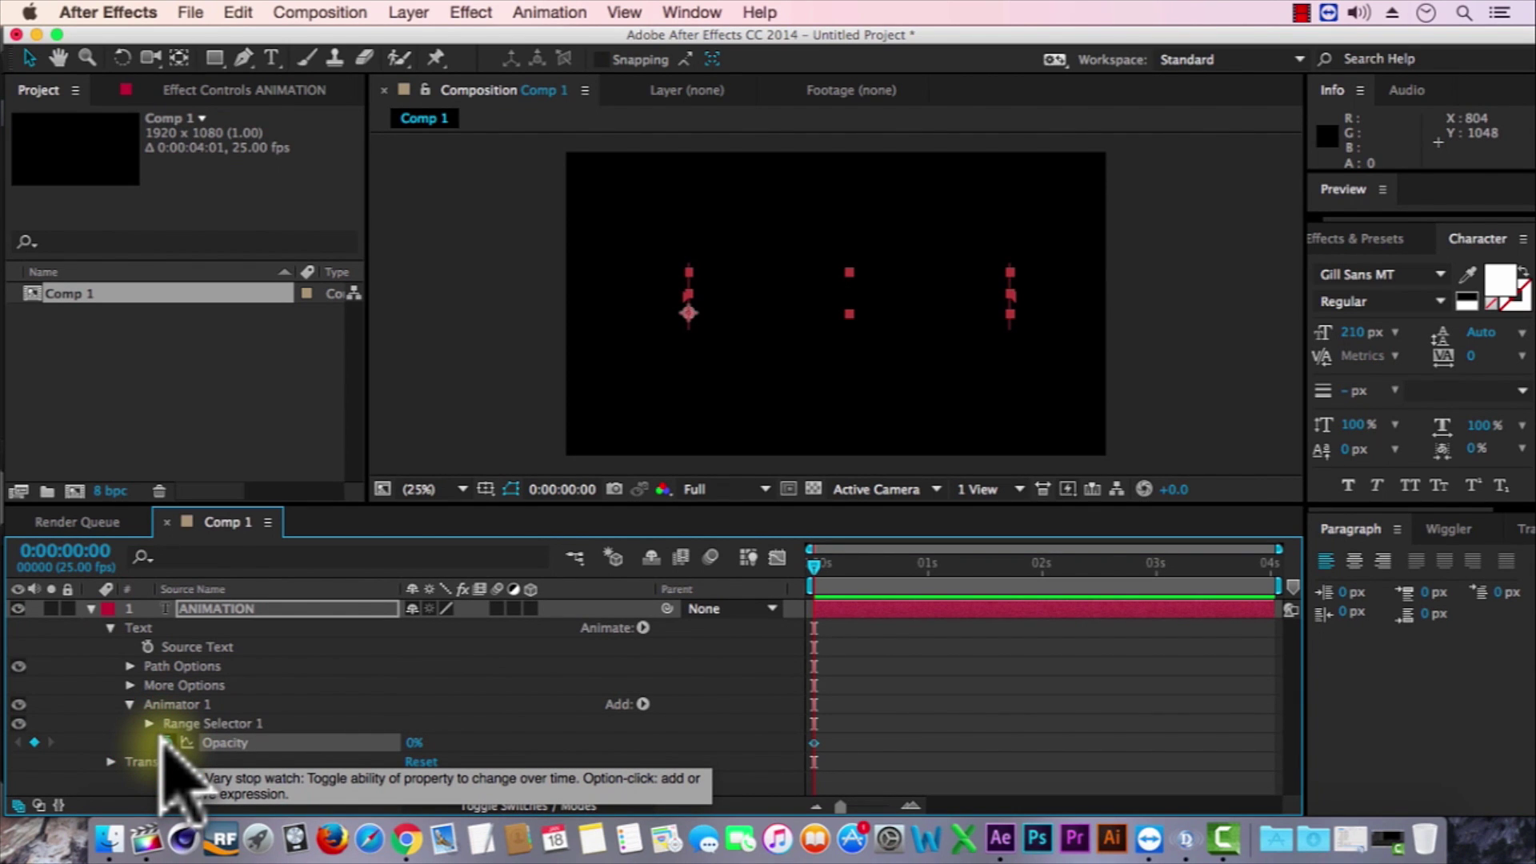
pyautogui.moveTo(881, 560); pyautogui.dragTo(1036, 560)
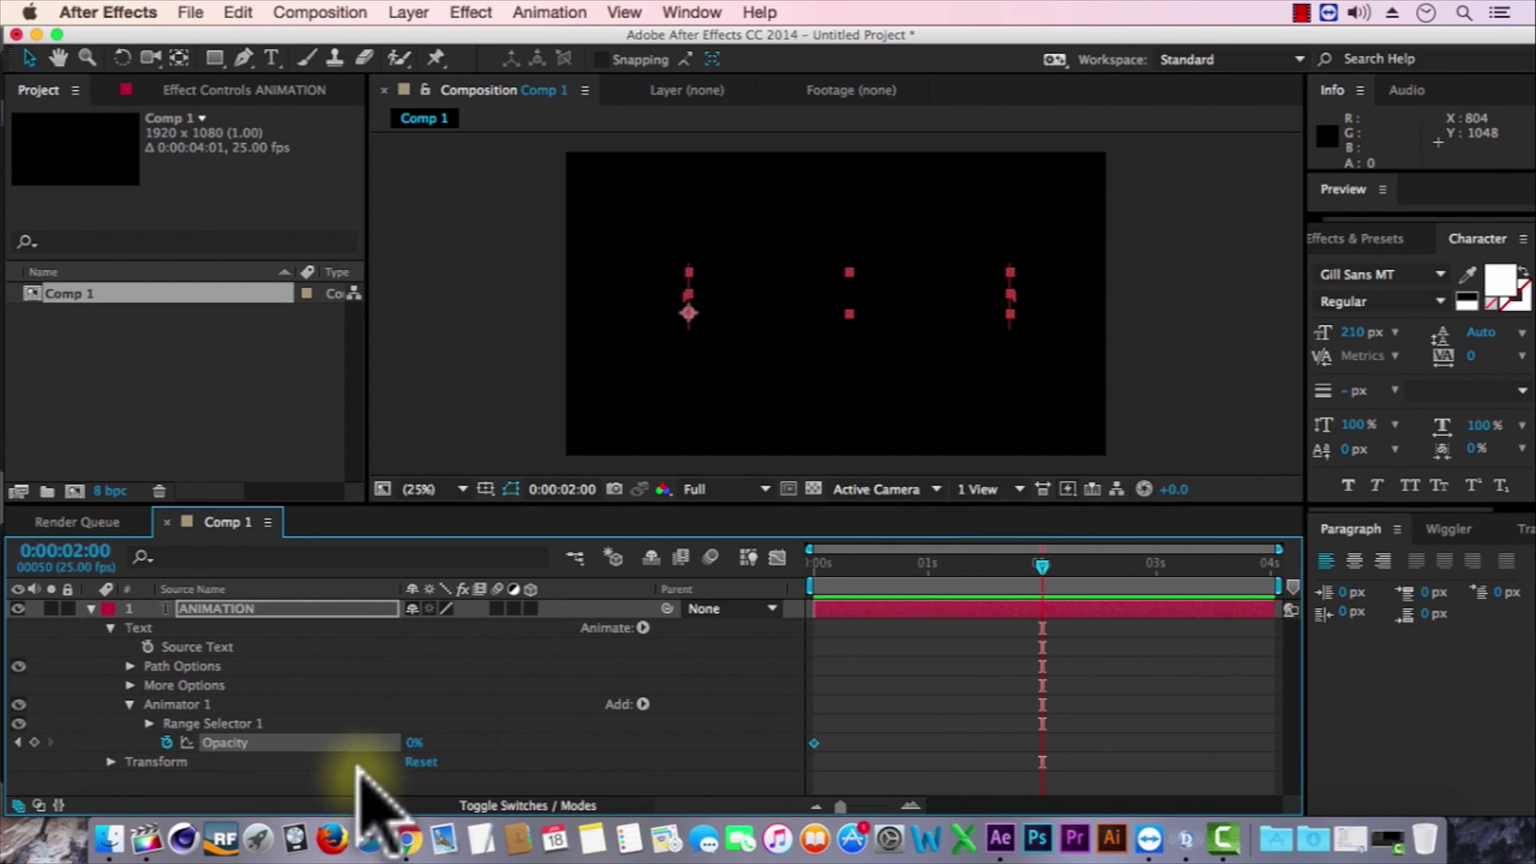
pyautogui.click(412, 745)
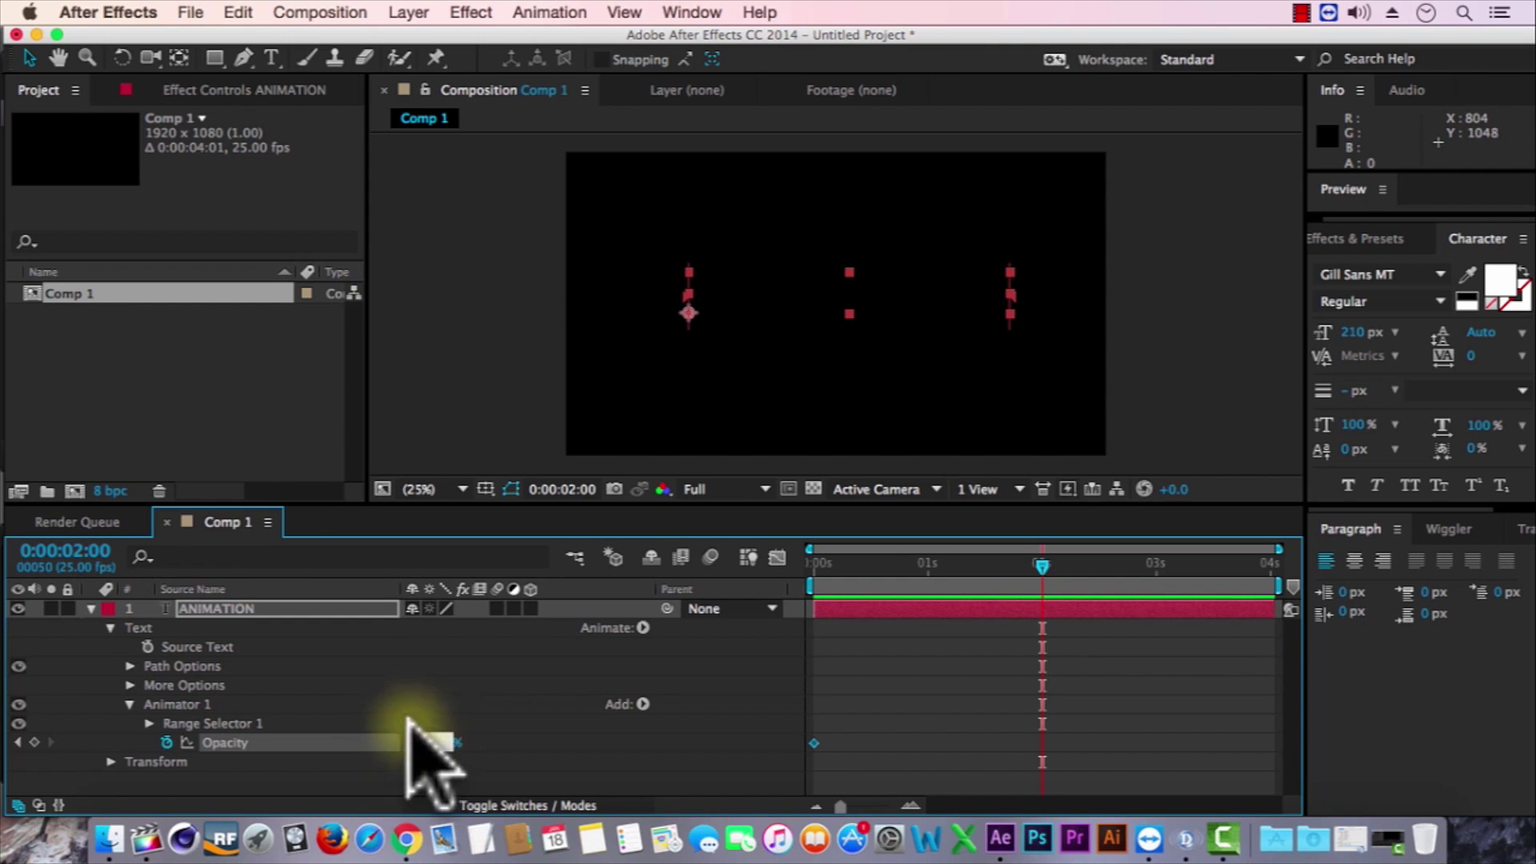
pyautogui.write('1')
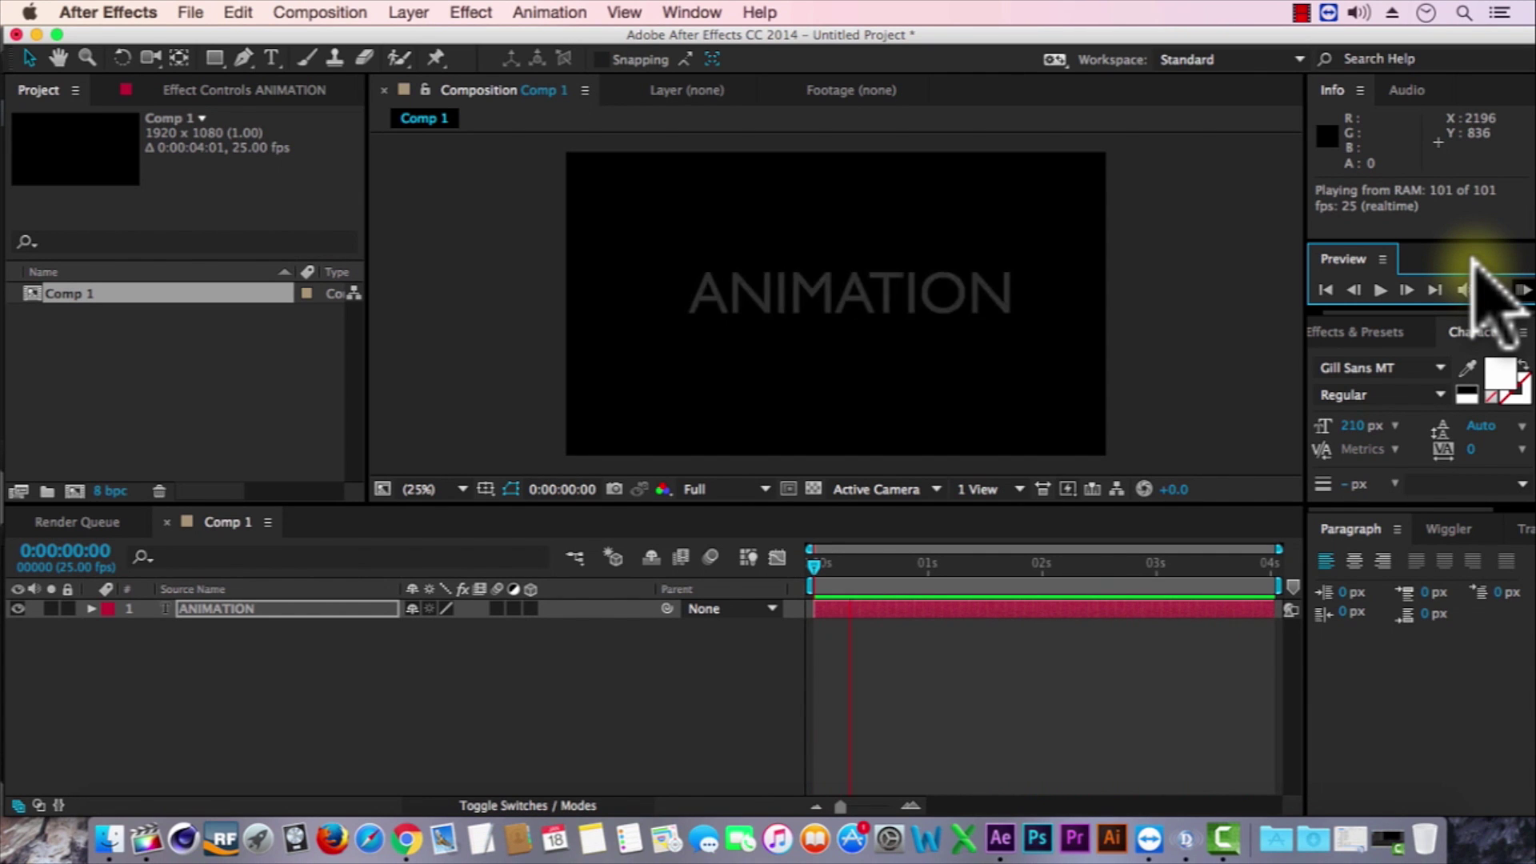
# Review the properties available for animating text and RAM-preview the opacity animation from the first frame.
pyautogui.click(581, 12)
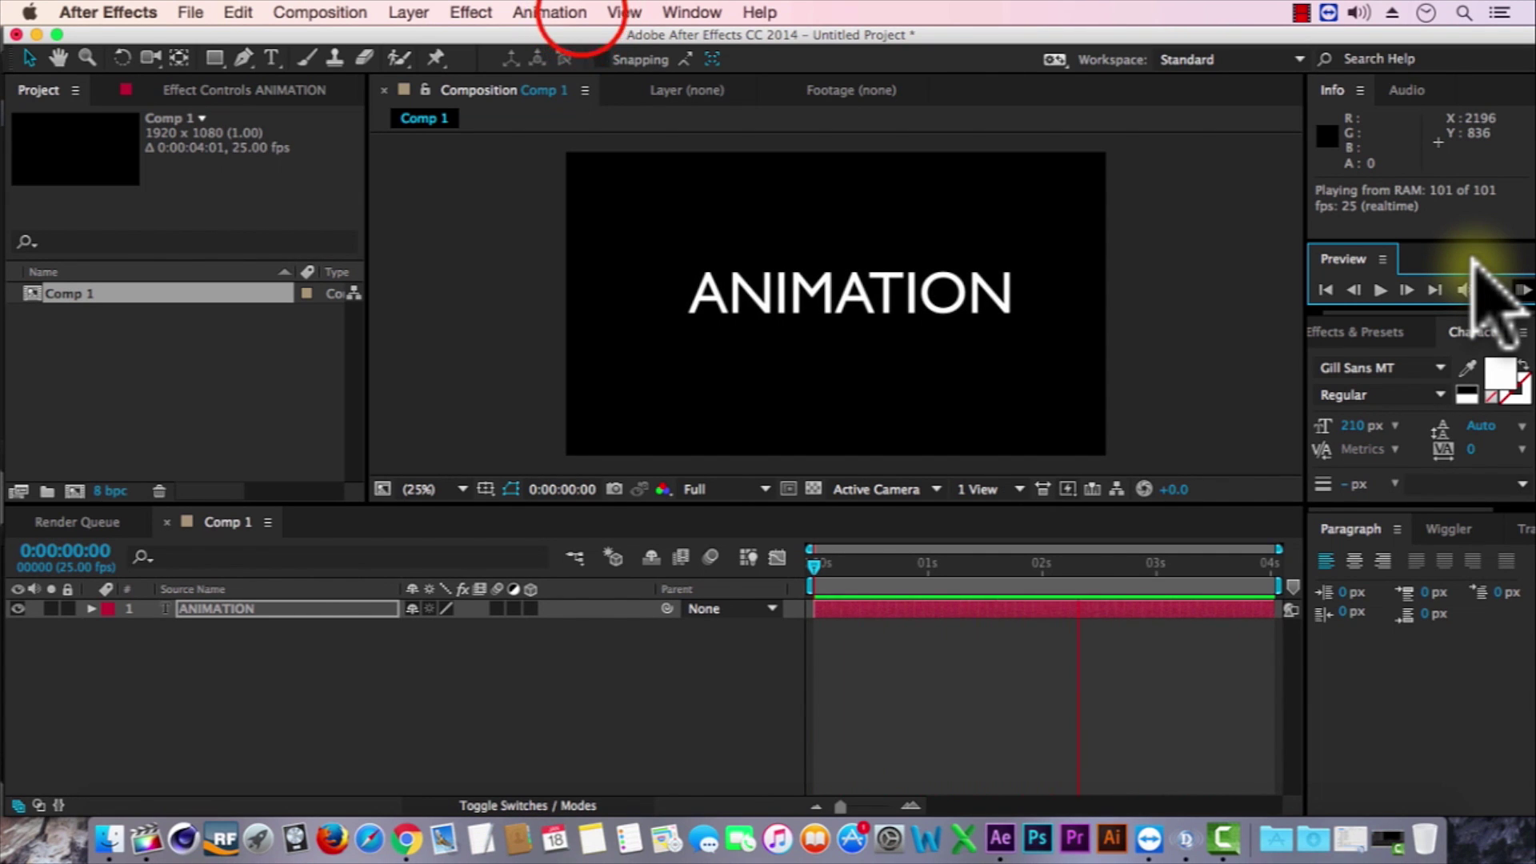
pyautogui.click(879, 569)
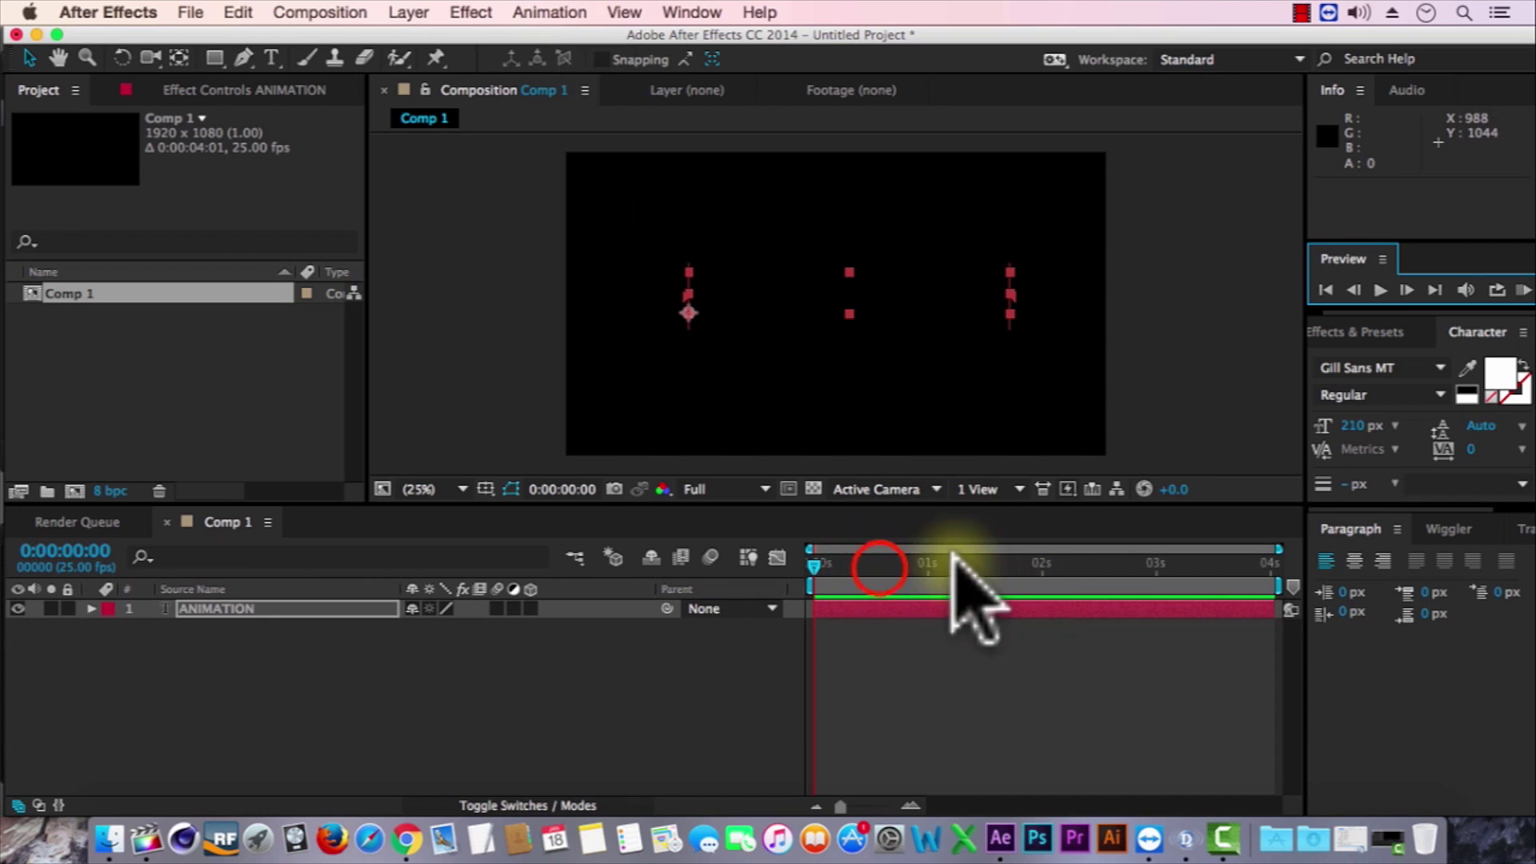
pyautogui.click(909, 562)
pyautogui.click(532, 12)
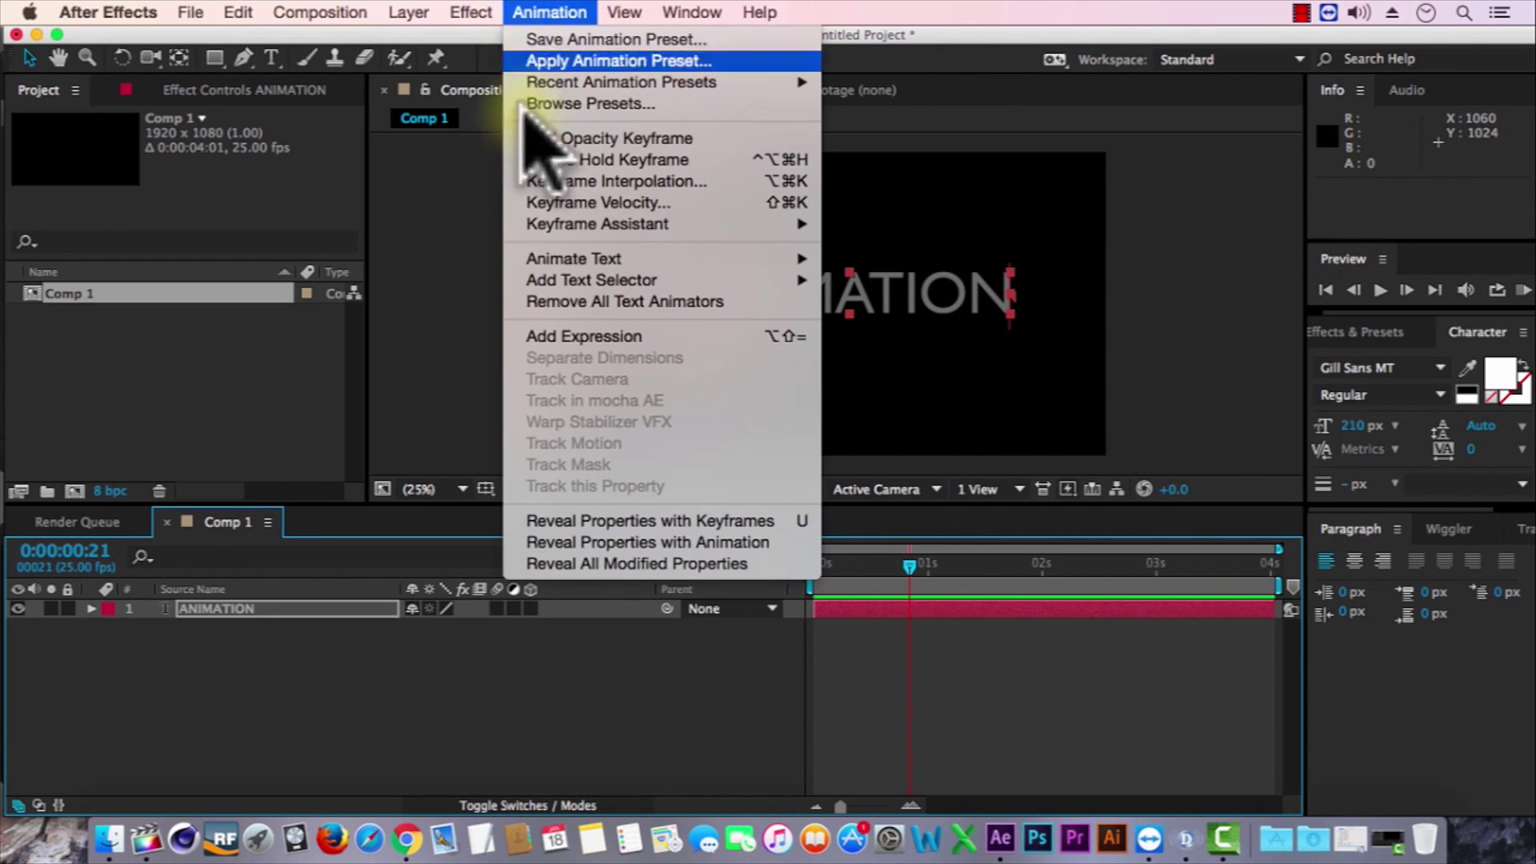
pyautogui.moveTo(576, 259)
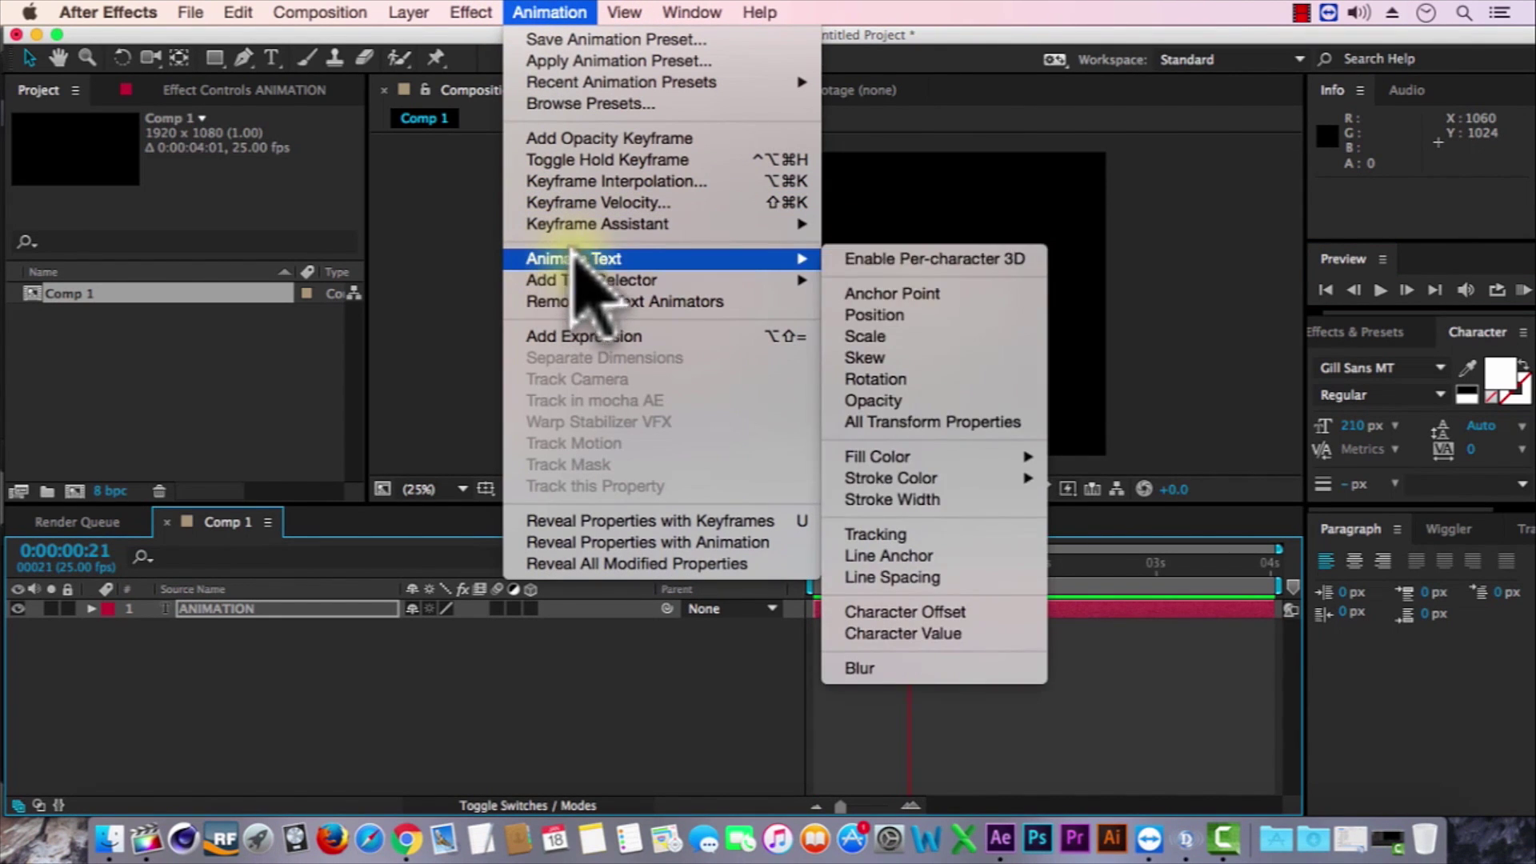
pyautogui.click(911, 293)
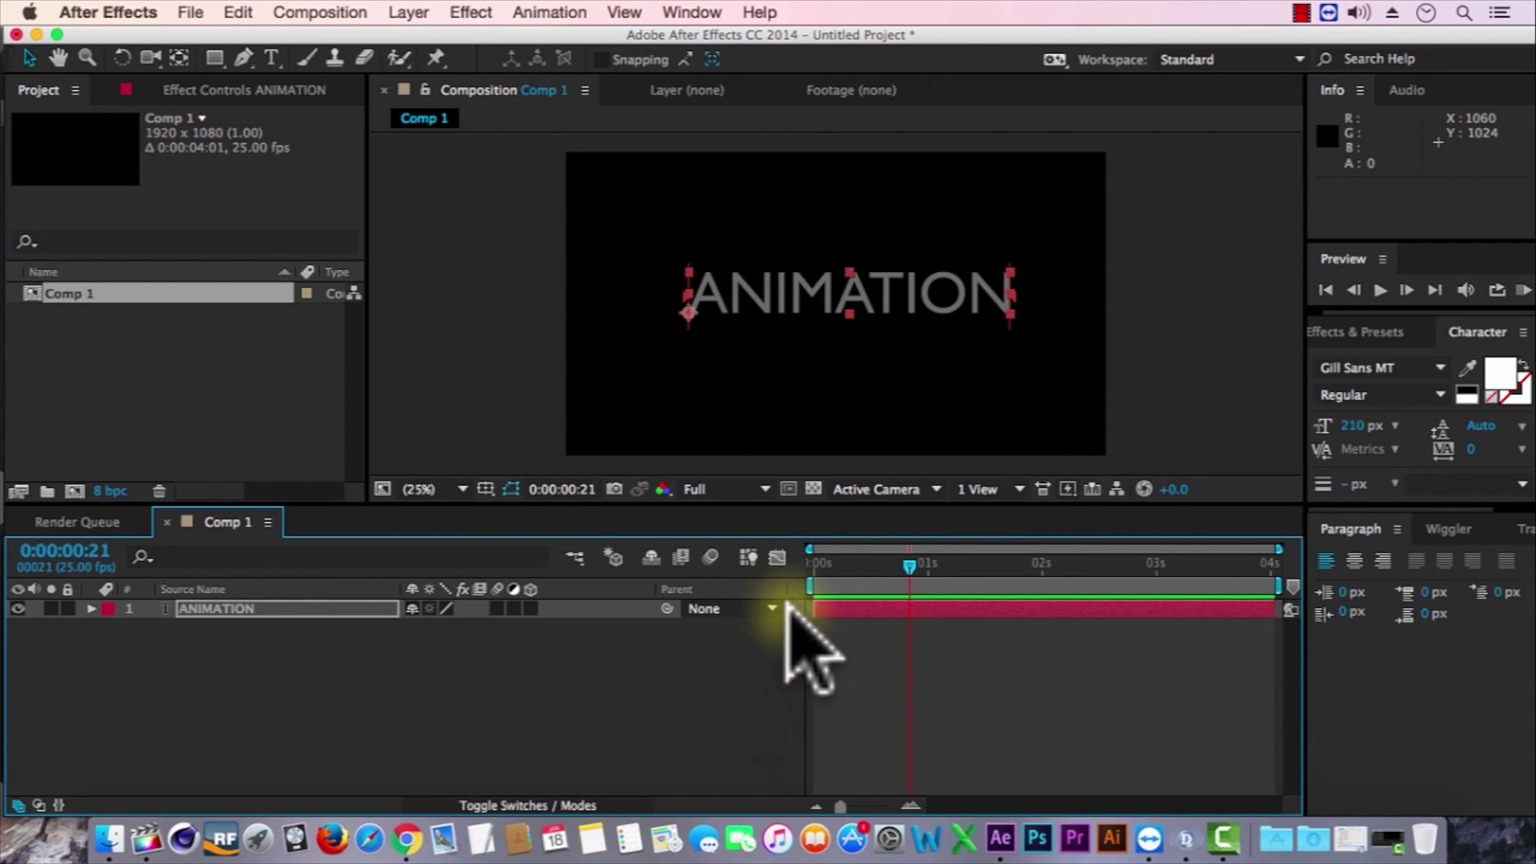
pyautogui.click(816, 562)
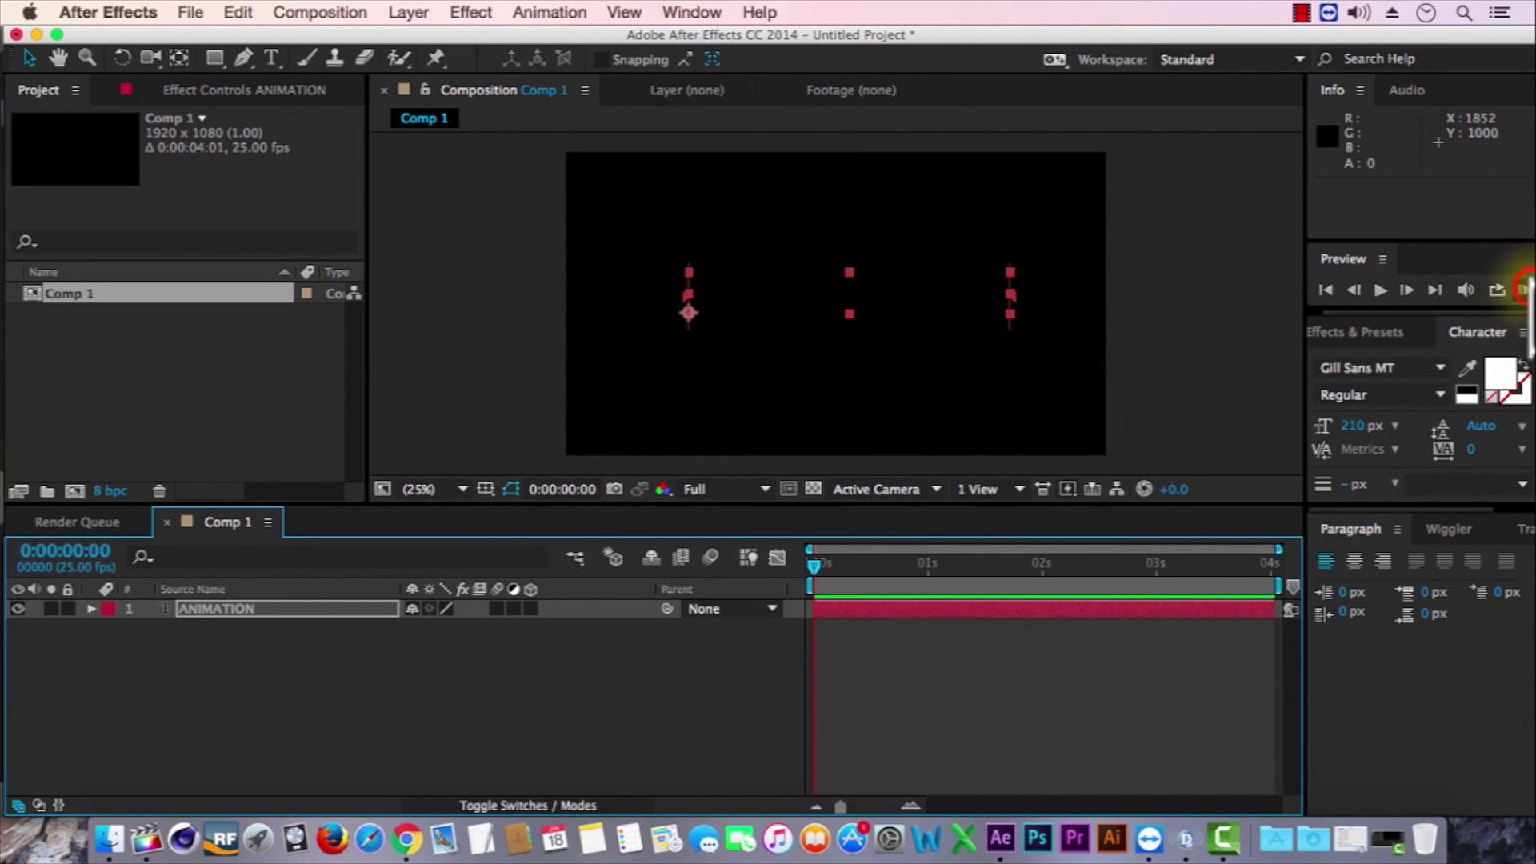
pyautogui.click(1522, 289)
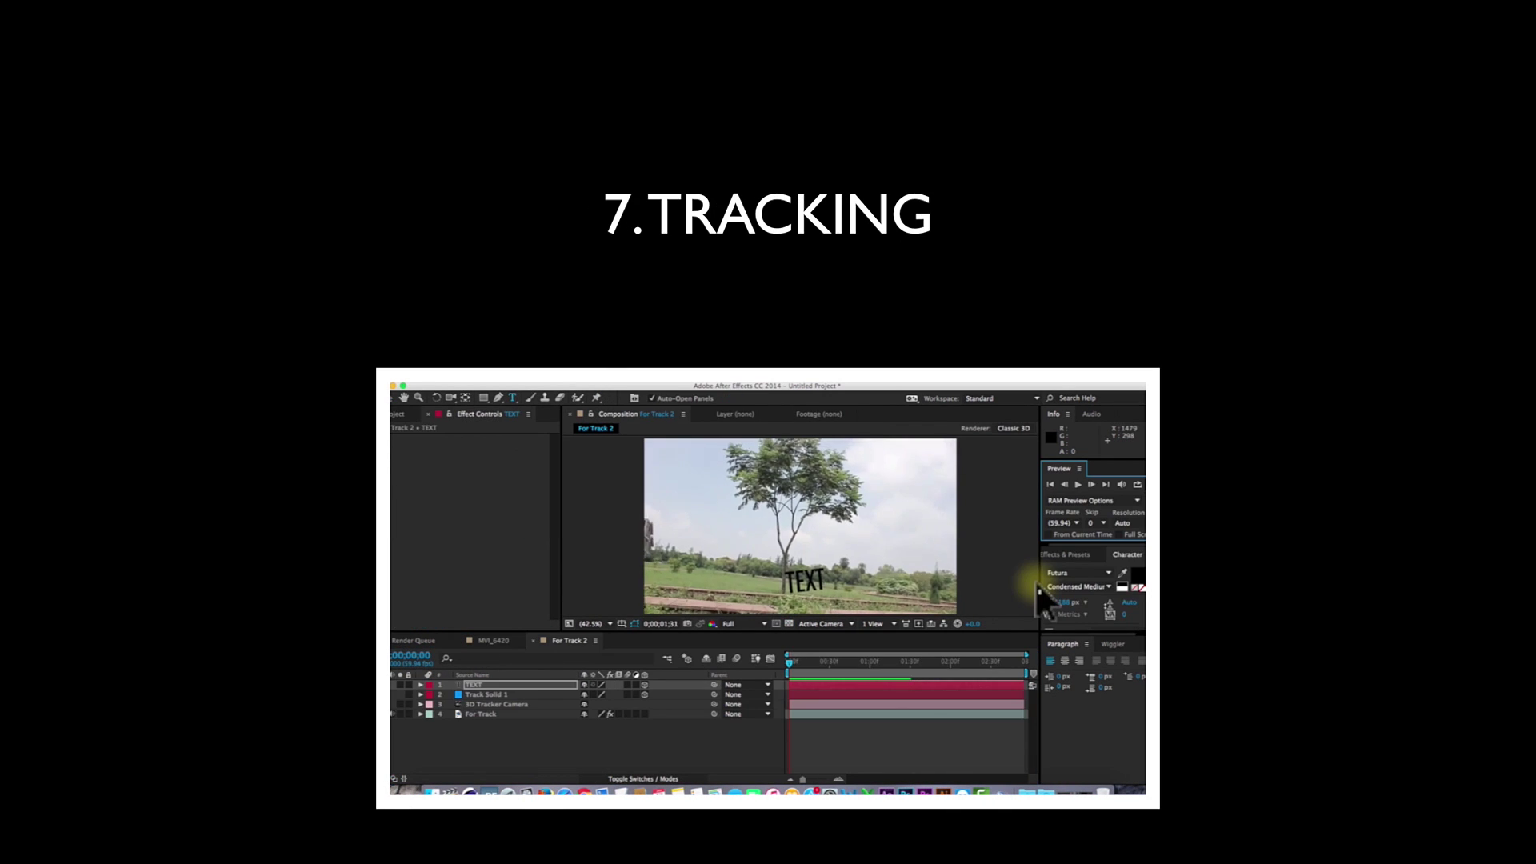
pyautogui.press('super+alt+shift+c')
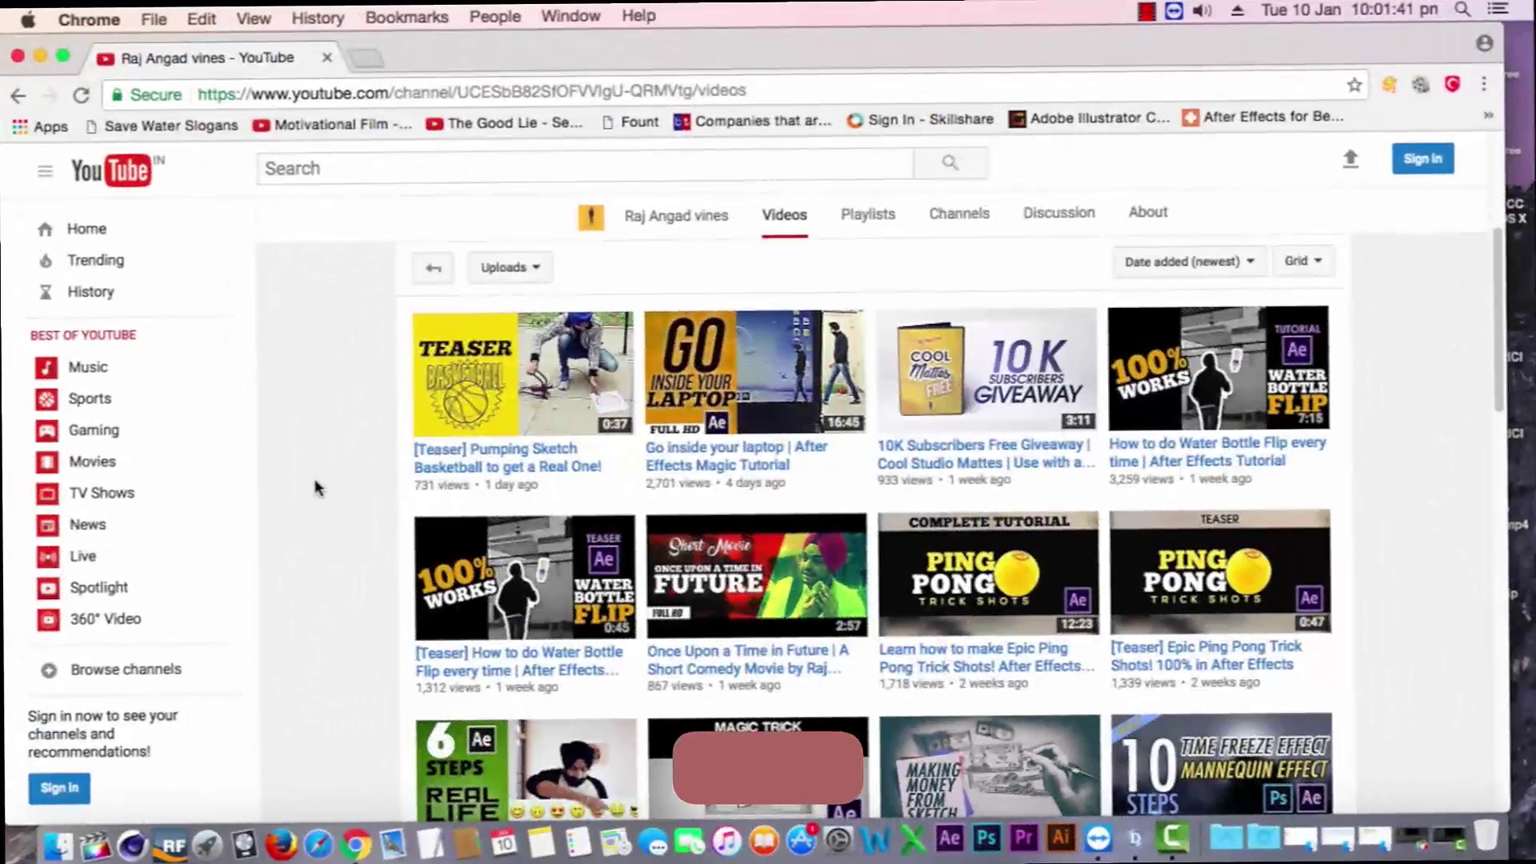
pyautogui.scroll(5, 315, 492)
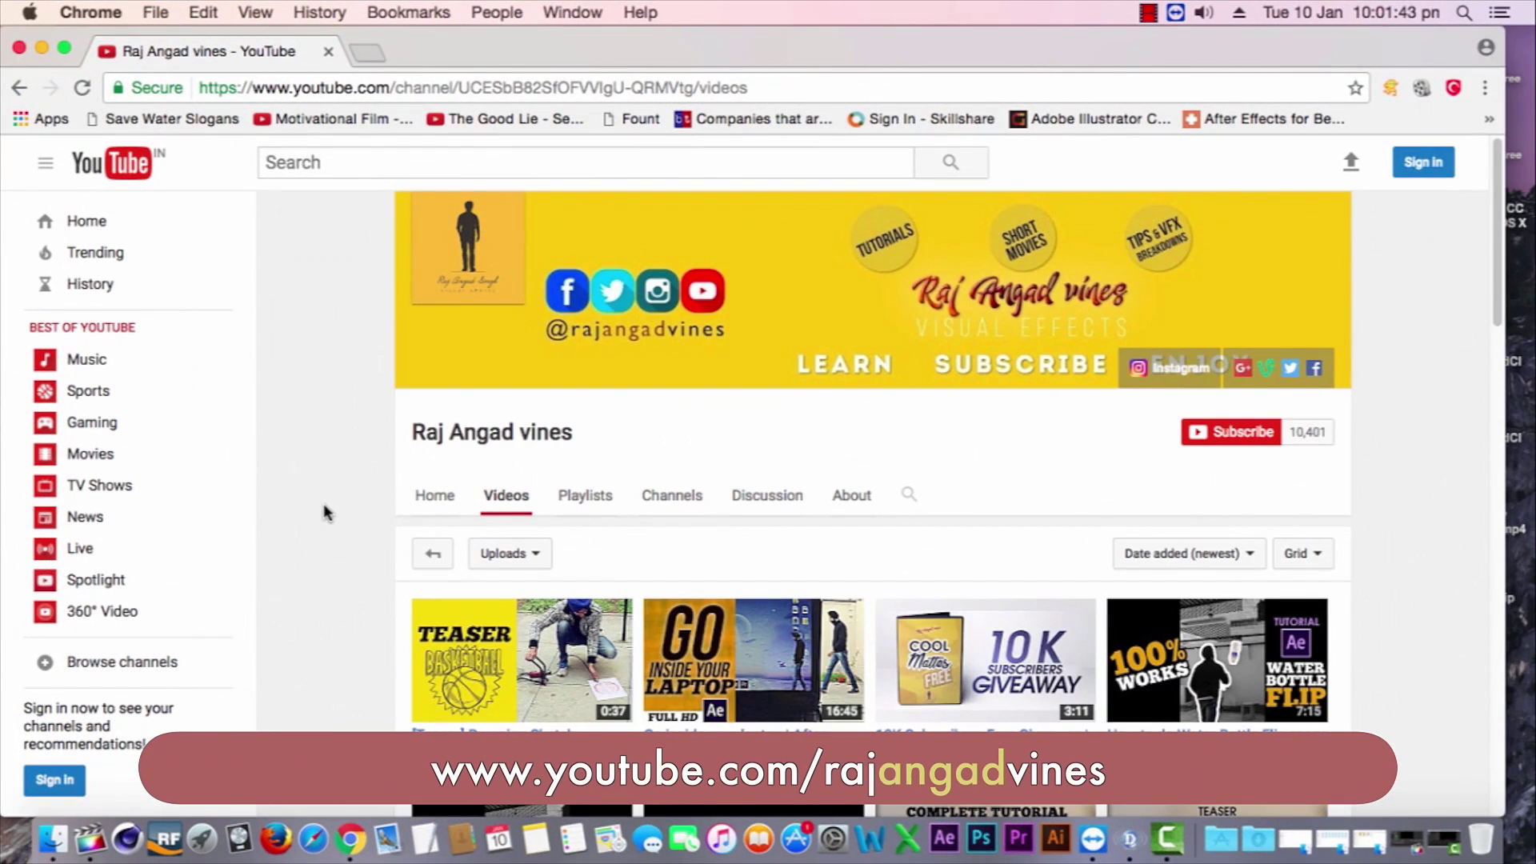
pyautogui.scroll(-5, 323, 512)
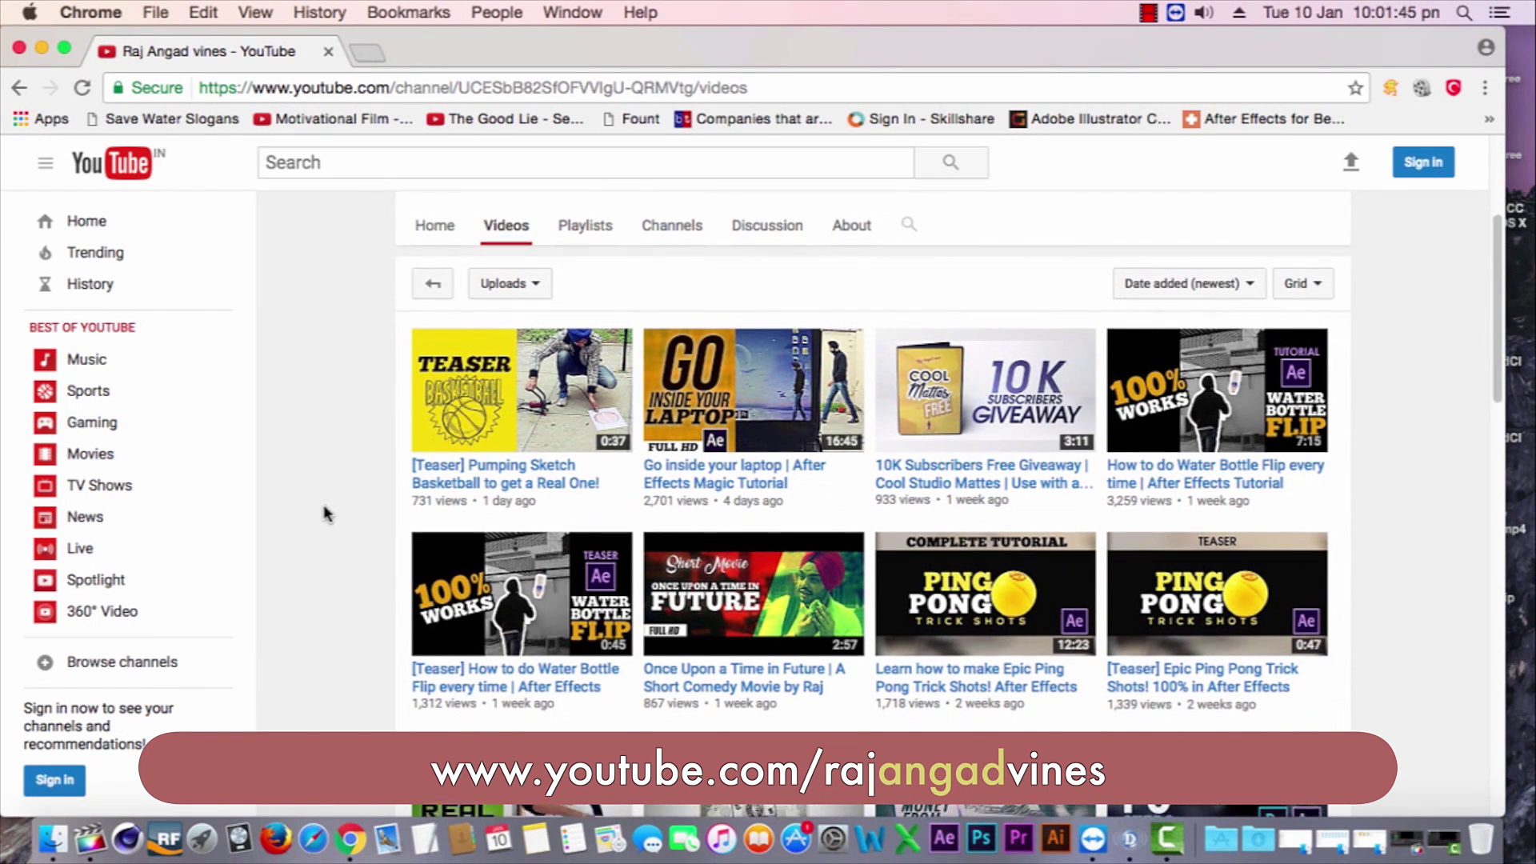
pyautogui.scroll(-2, 324, 512)
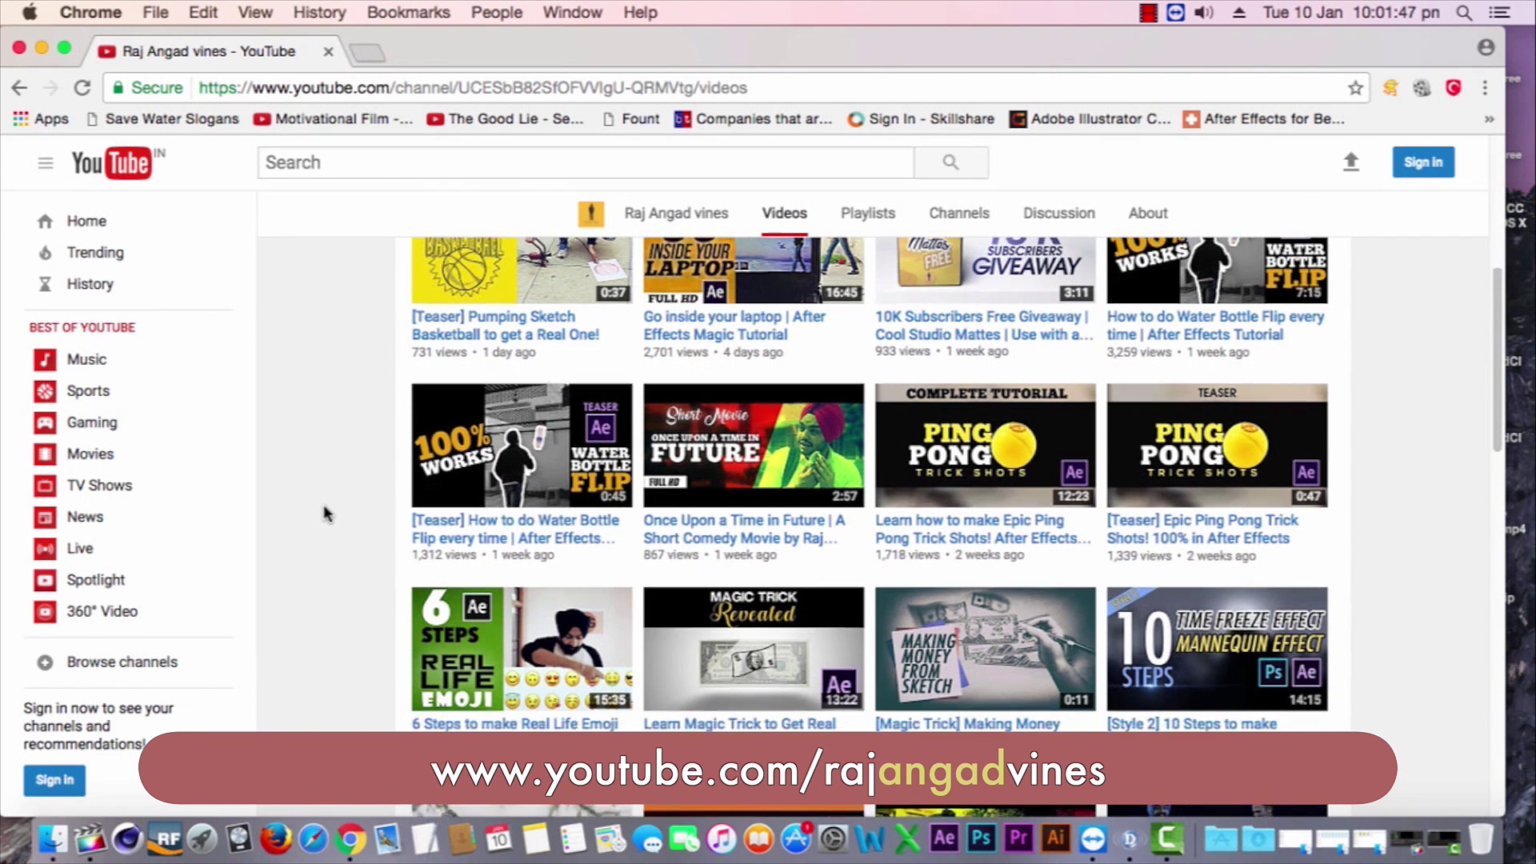
# Browse the uploaded videos on the tutorial author's YouTube channel in Chrome, loading more entries to examine the older After Effects tutorials.
pyautogui.scroll(-9, 324, 512)
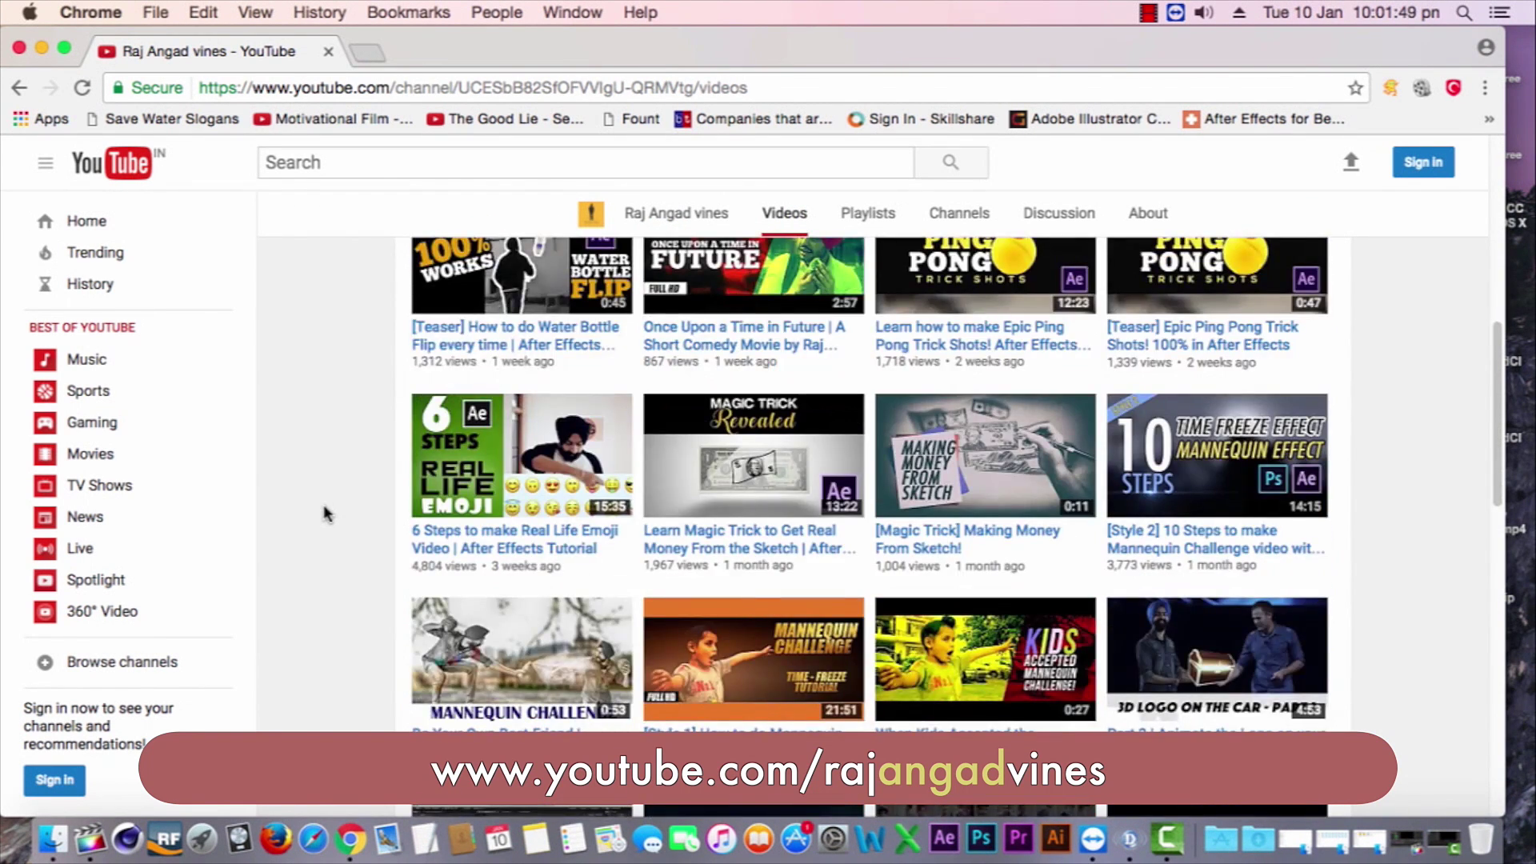
pyautogui.scroll(-6, 324, 512)
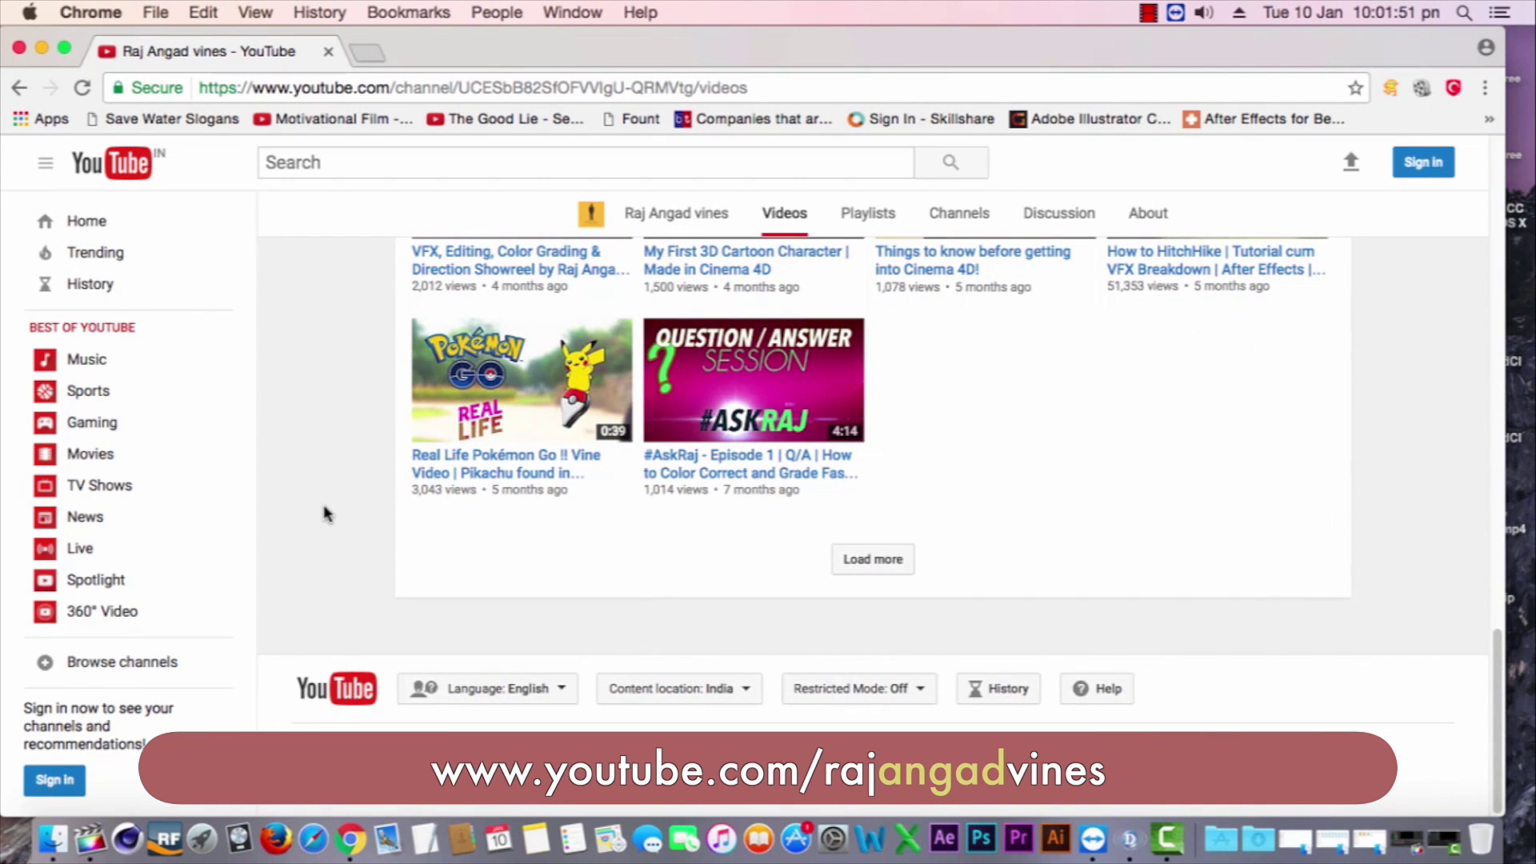
pyautogui.click(890, 562)
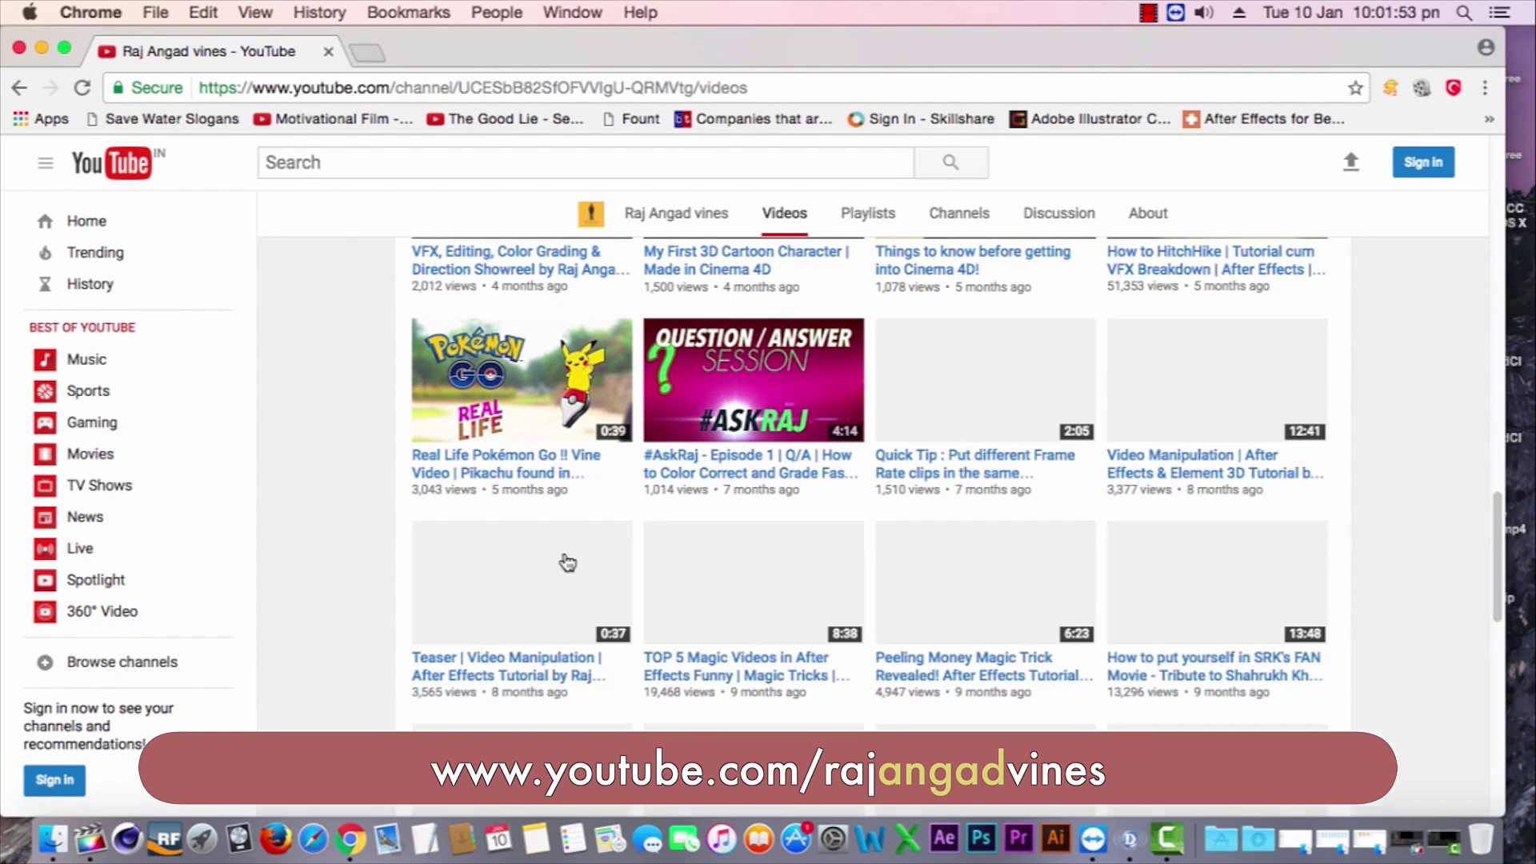
pyautogui.scroll(-12, 566, 562)
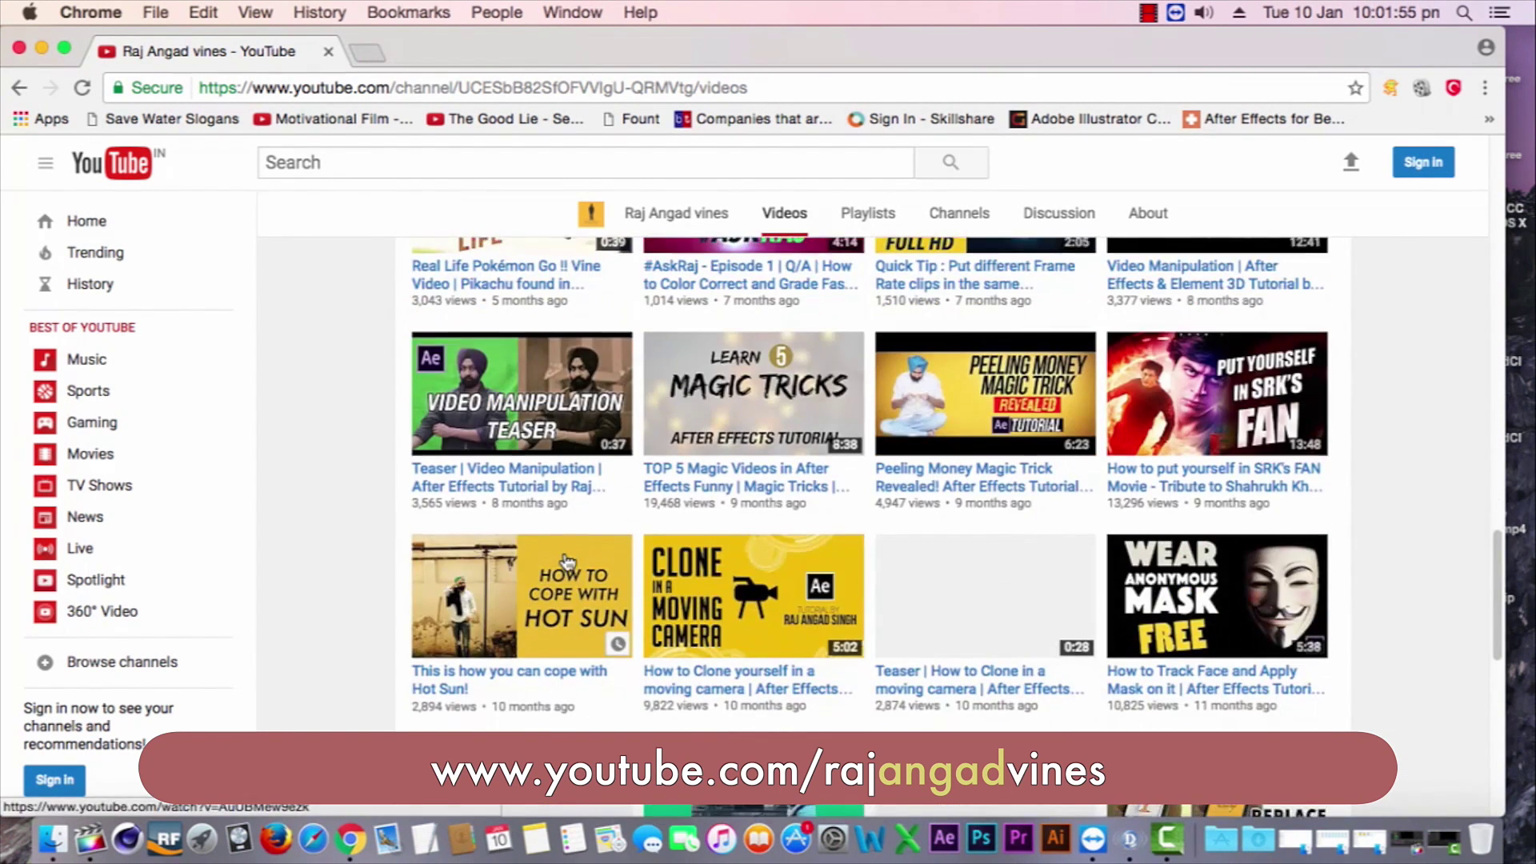
pyautogui.scroll(5, 567, 562)
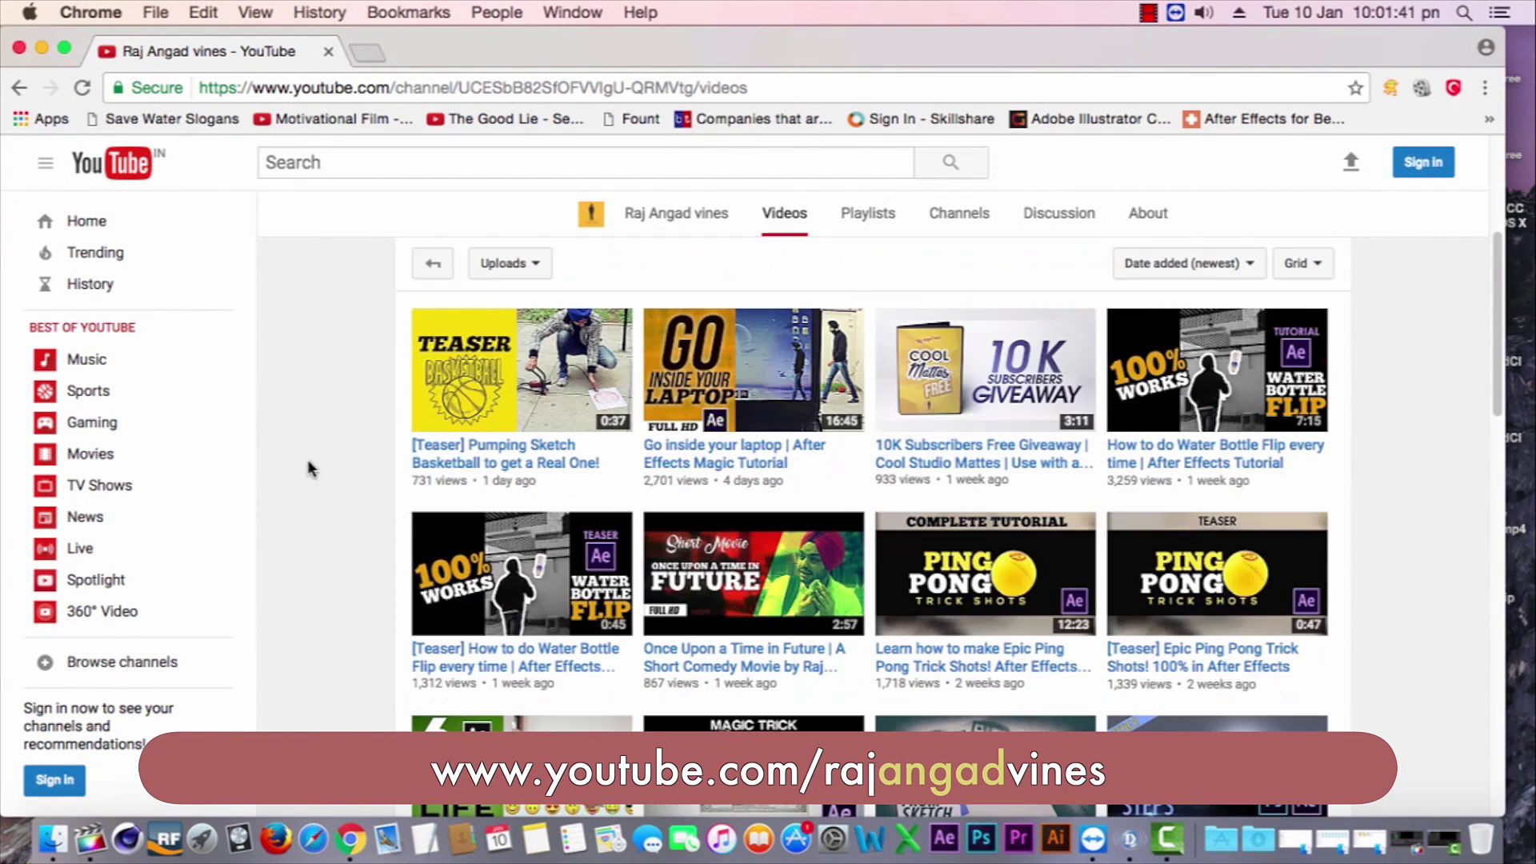
pyautogui.scroll(3, 314, 500)
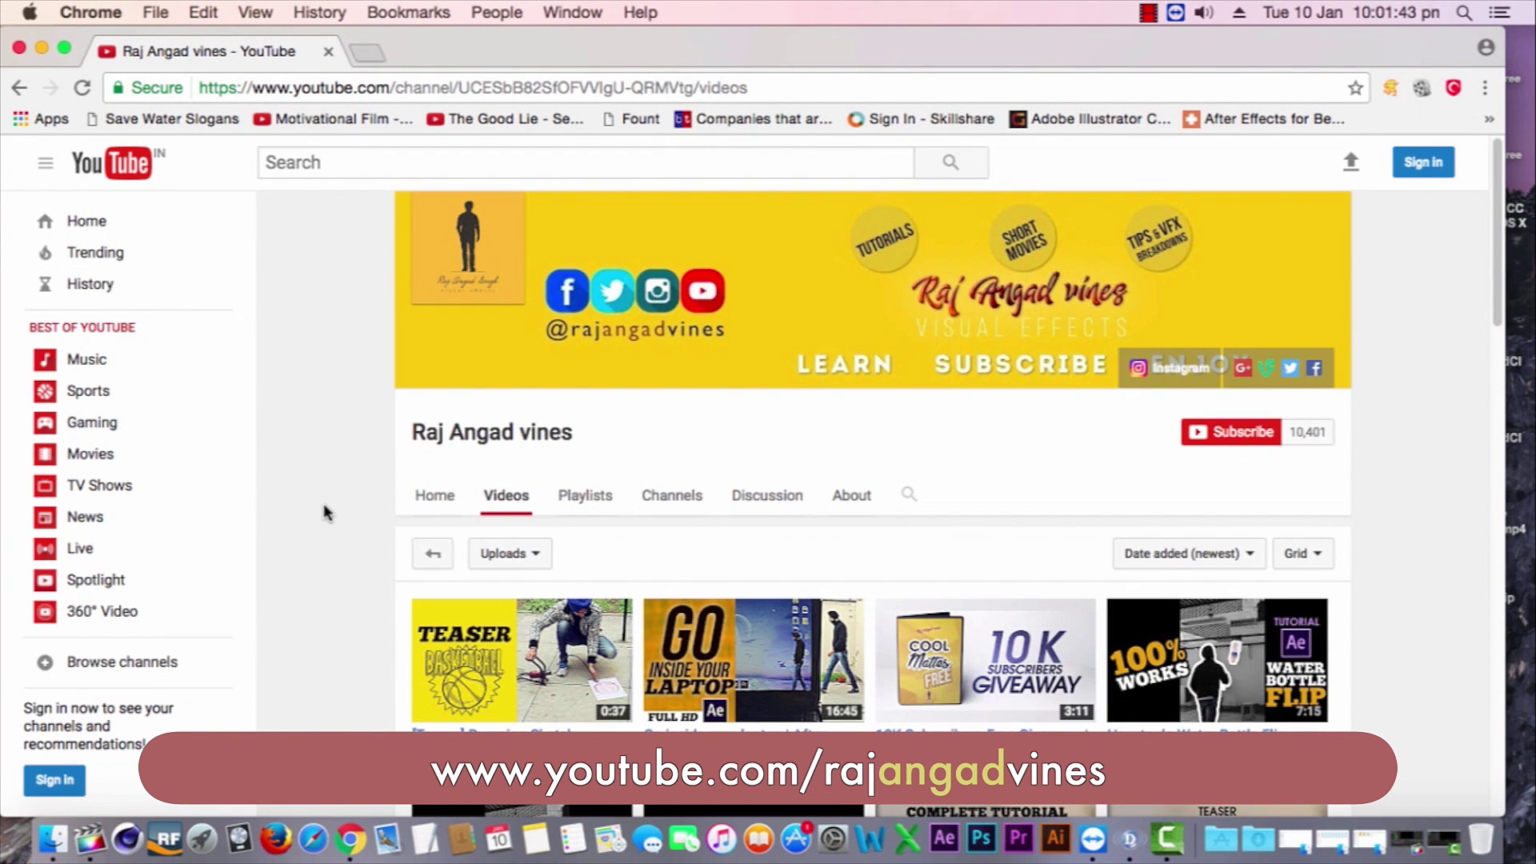
pyautogui.scroll(-5, 324, 512)
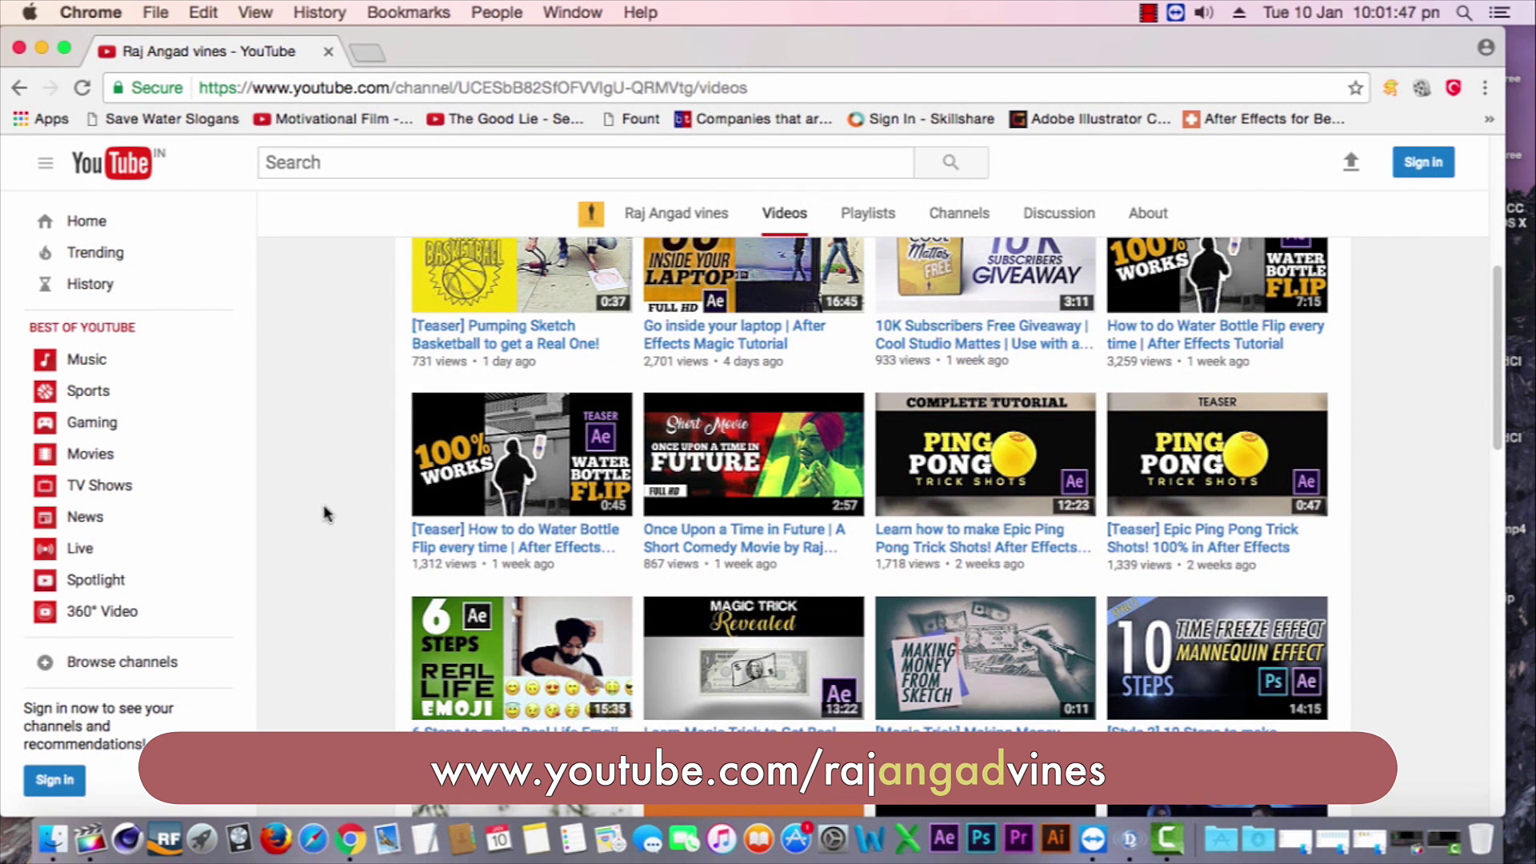
pyautogui.scroll(-1, 324, 512)
pyautogui.scroll(-9, 324, 511)
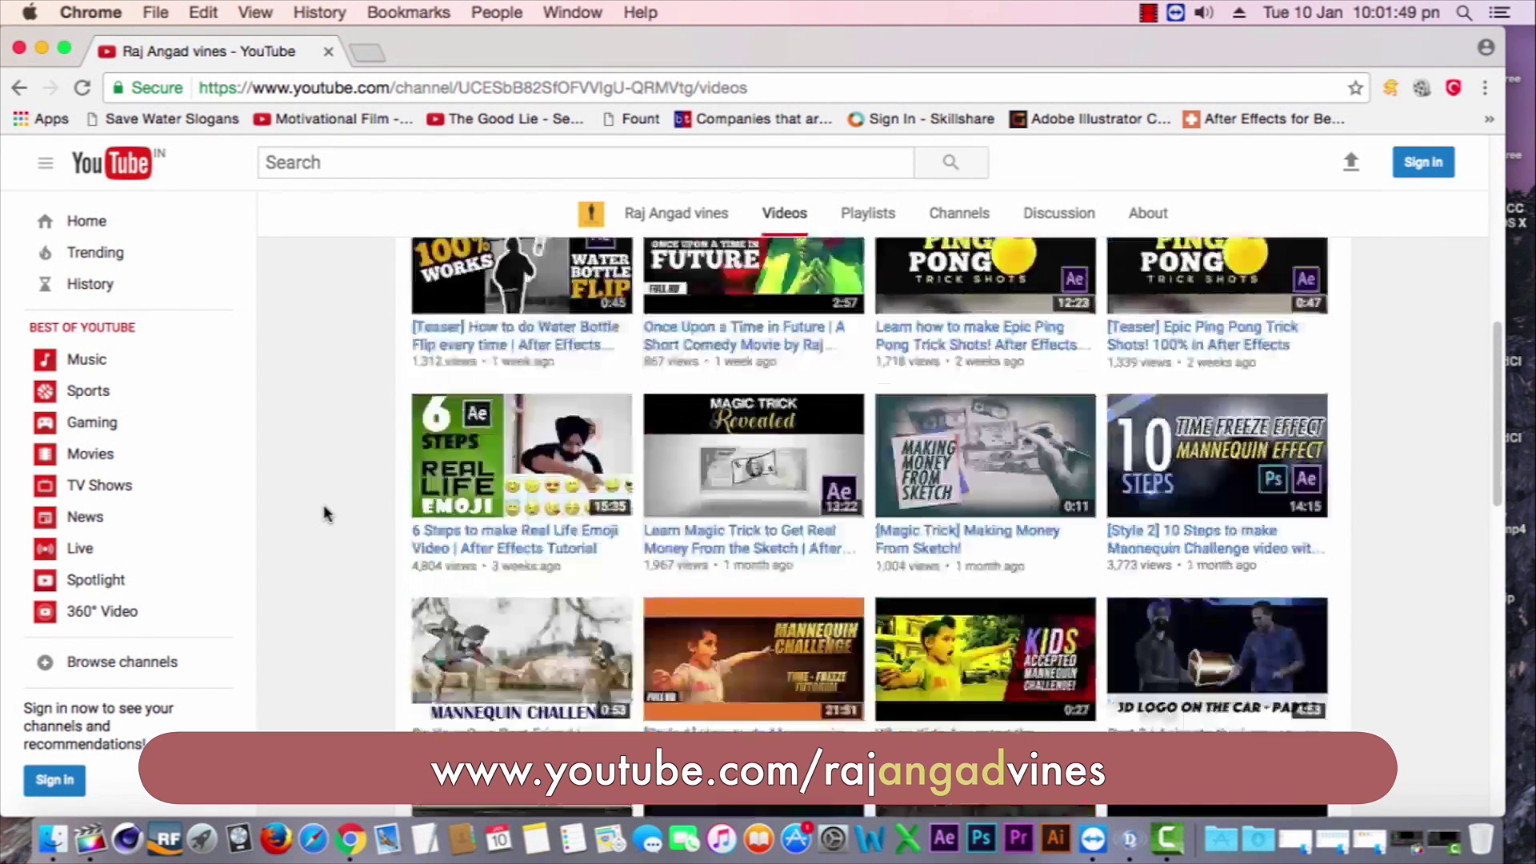
pyautogui.scroll(-7, 324, 512)
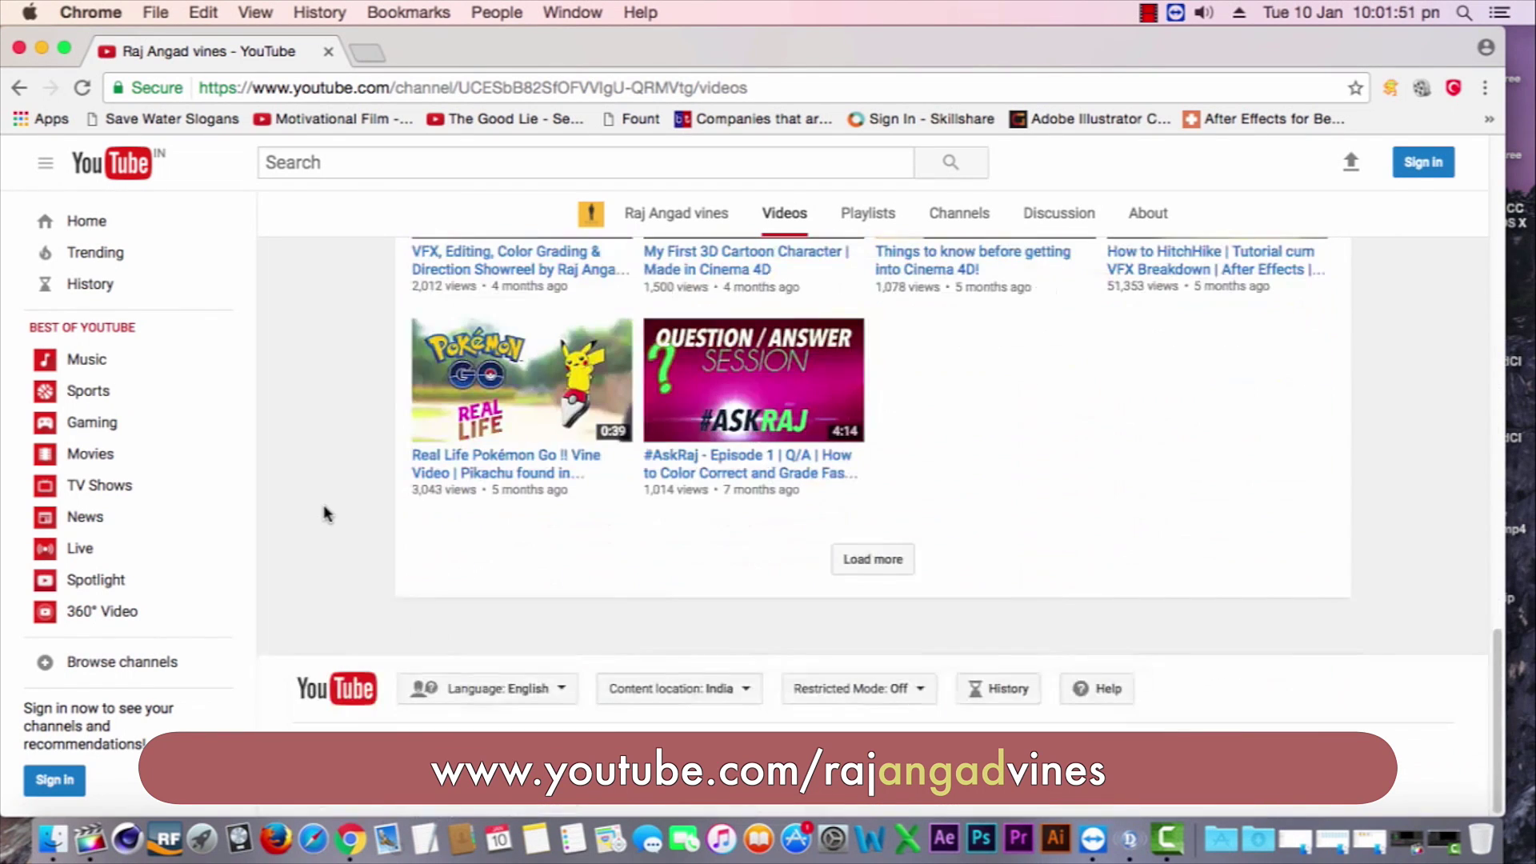
pyautogui.click(880, 558)
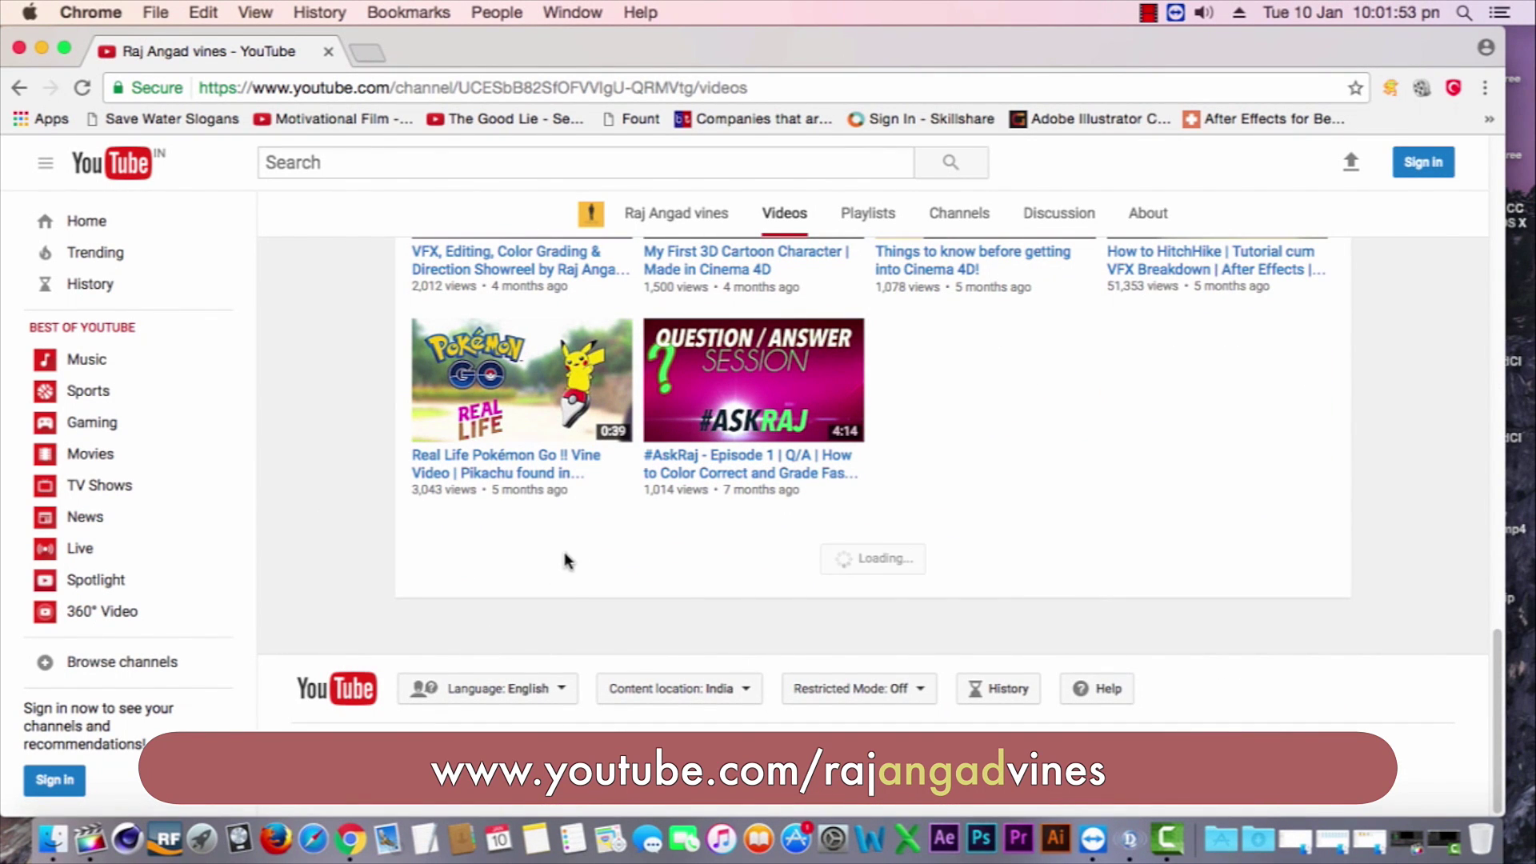
pyautogui.scroll(-2, 567, 563)
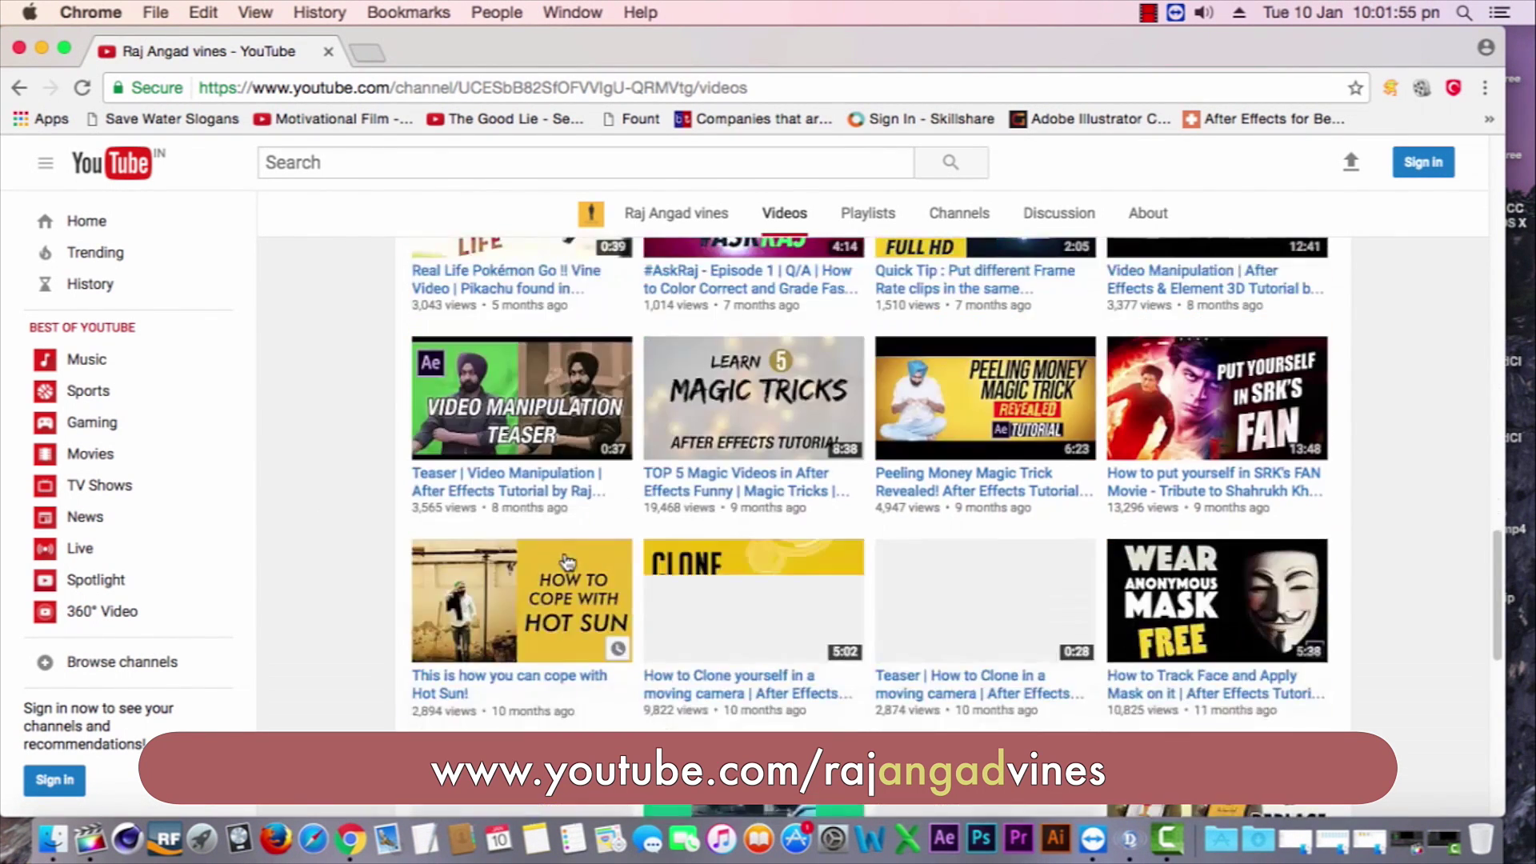
pyautogui.scroll(-9, 567, 562)
pyautogui.scroll(9, 567, 563)
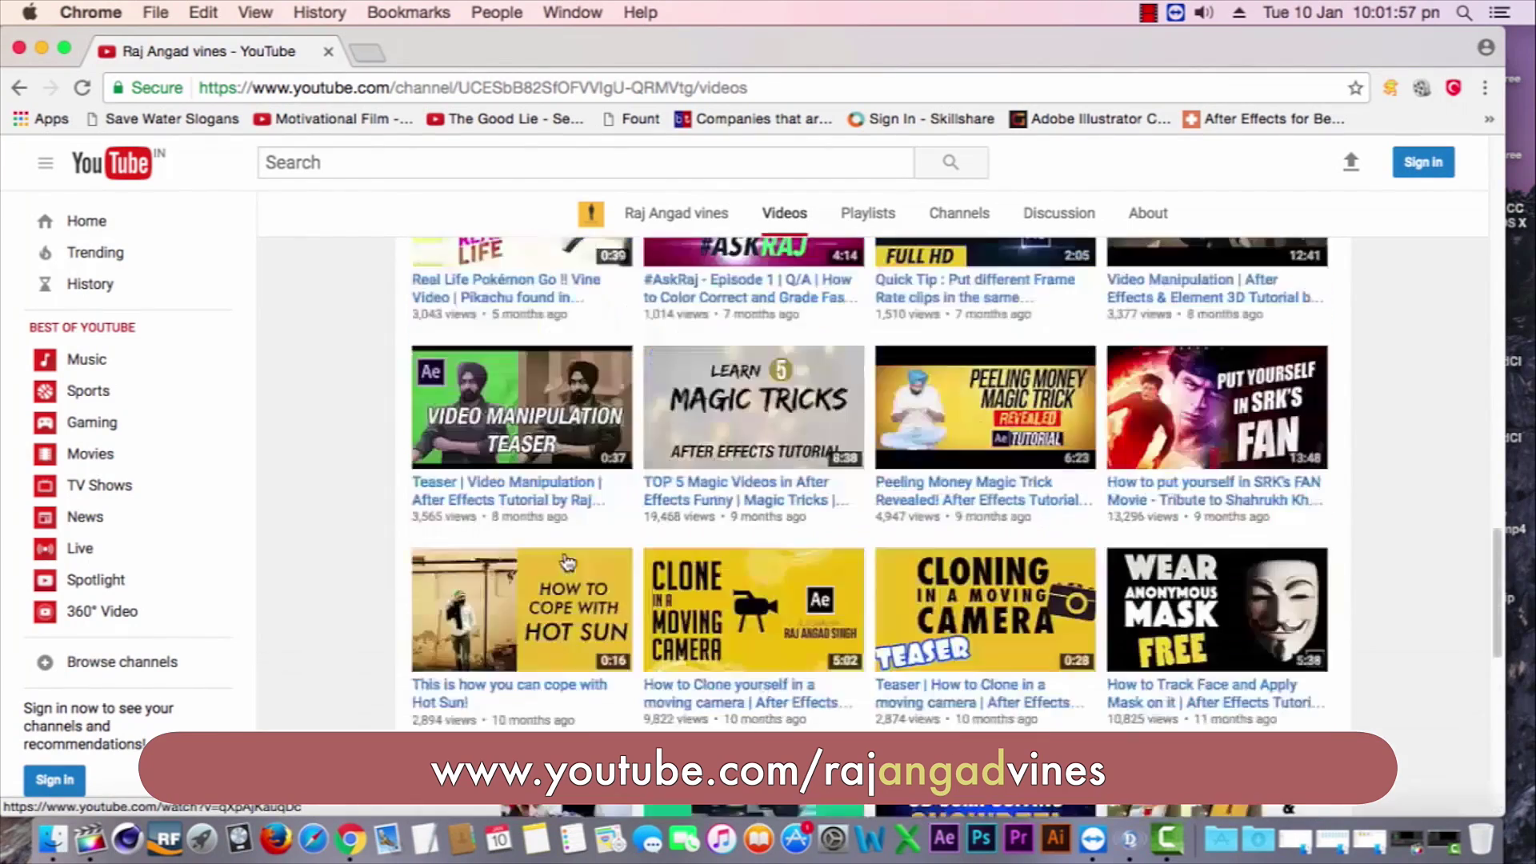